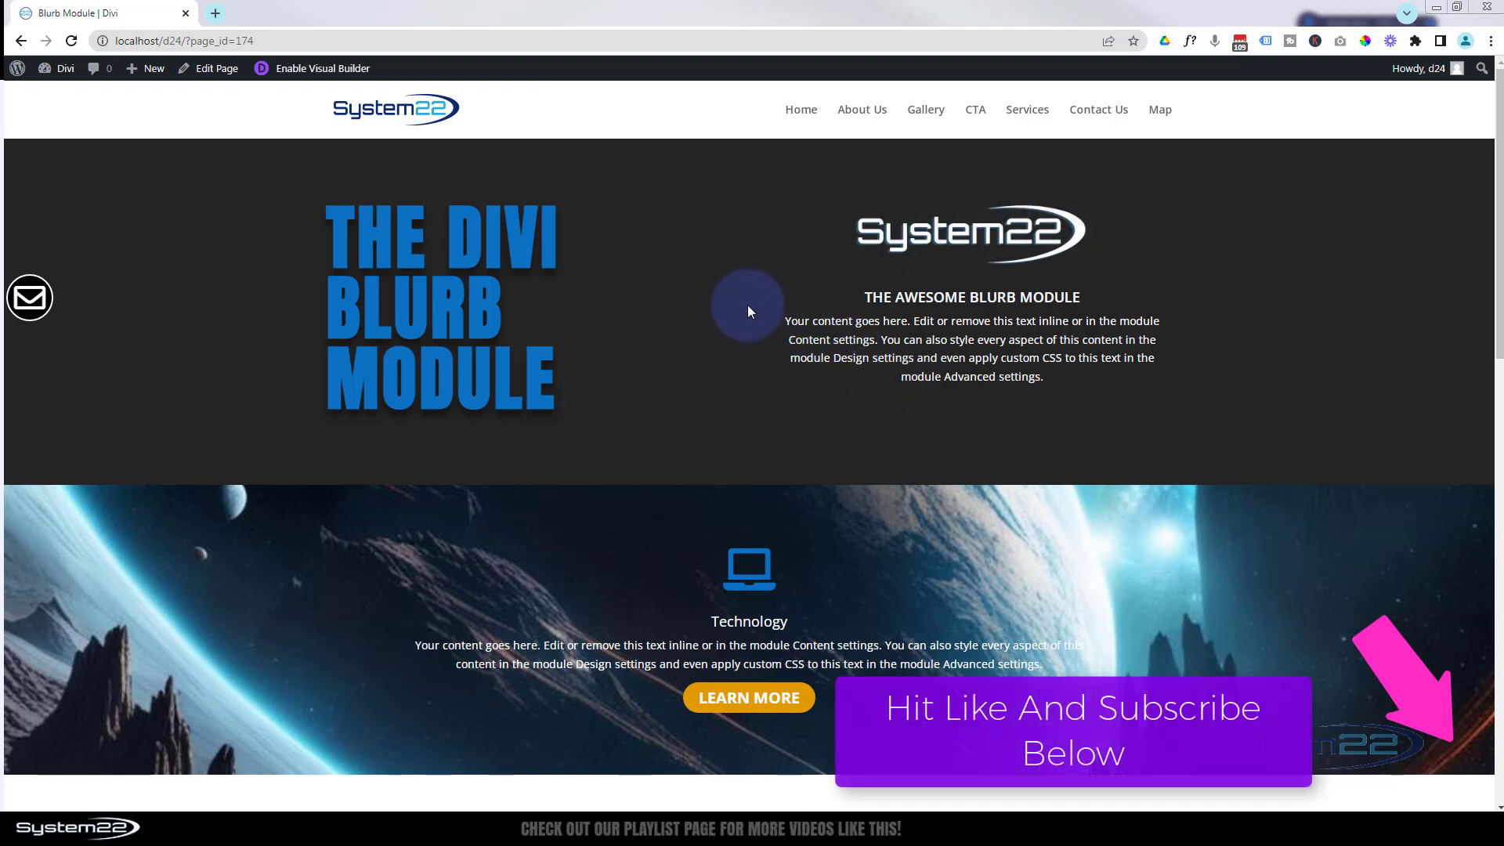
Examine the blurb examples down the Blurb Module page, including the hover effects on the two large space images
{"action": "scroll", "coordinate": [745, 302], "scroll_direction": "down", "scroll_amount": 4}
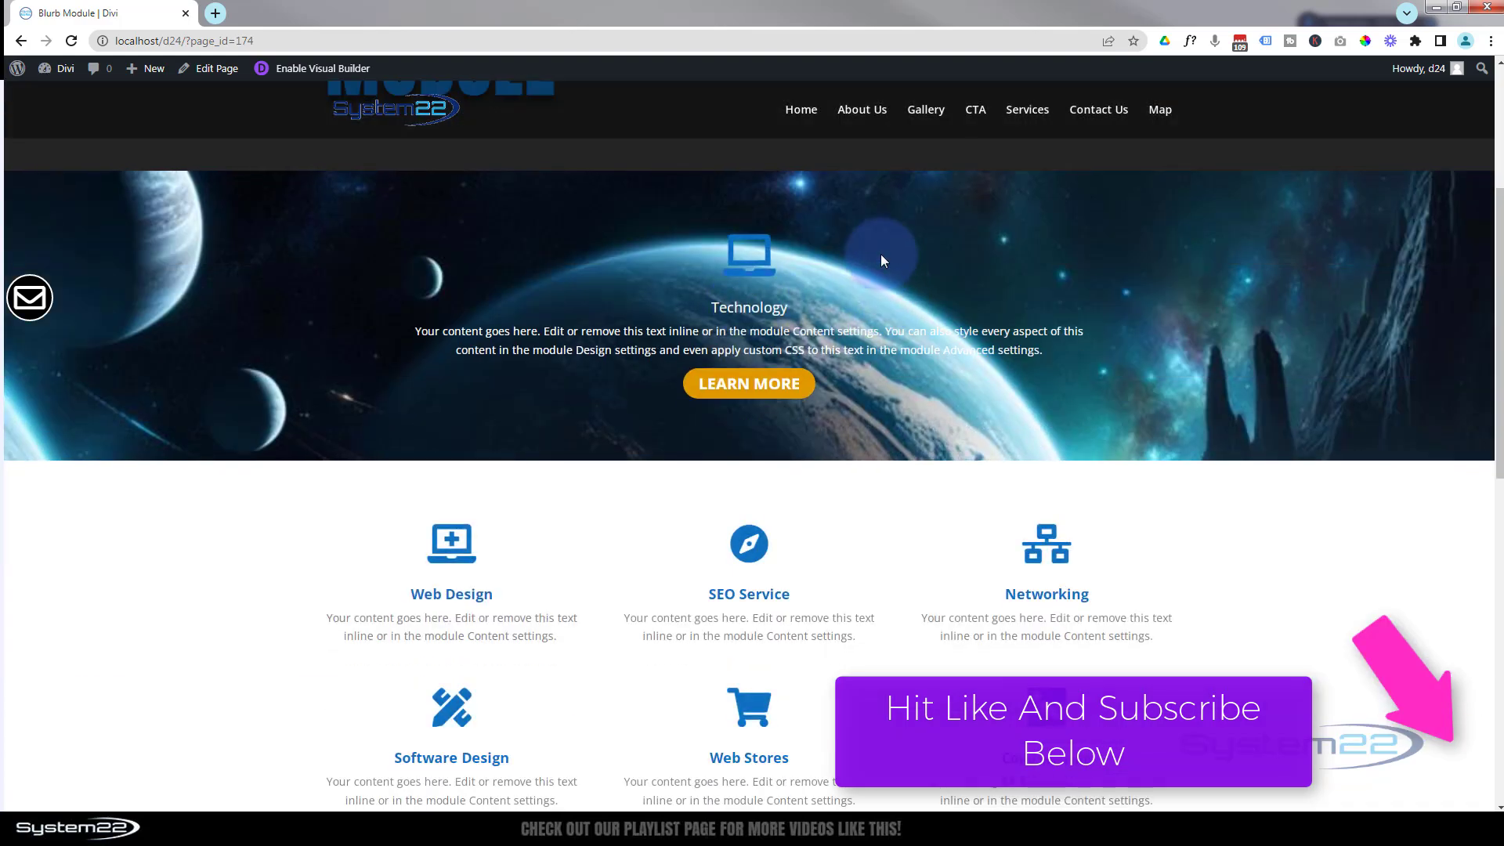
{"action": "scroll", "coordinate": [882, 258], "scroll_direction": "up", "scroll_amount": 1}
{"action": "scroll", "coordinate": [959, 433], "scroll_direction": "up", "scroll_amount": 2}
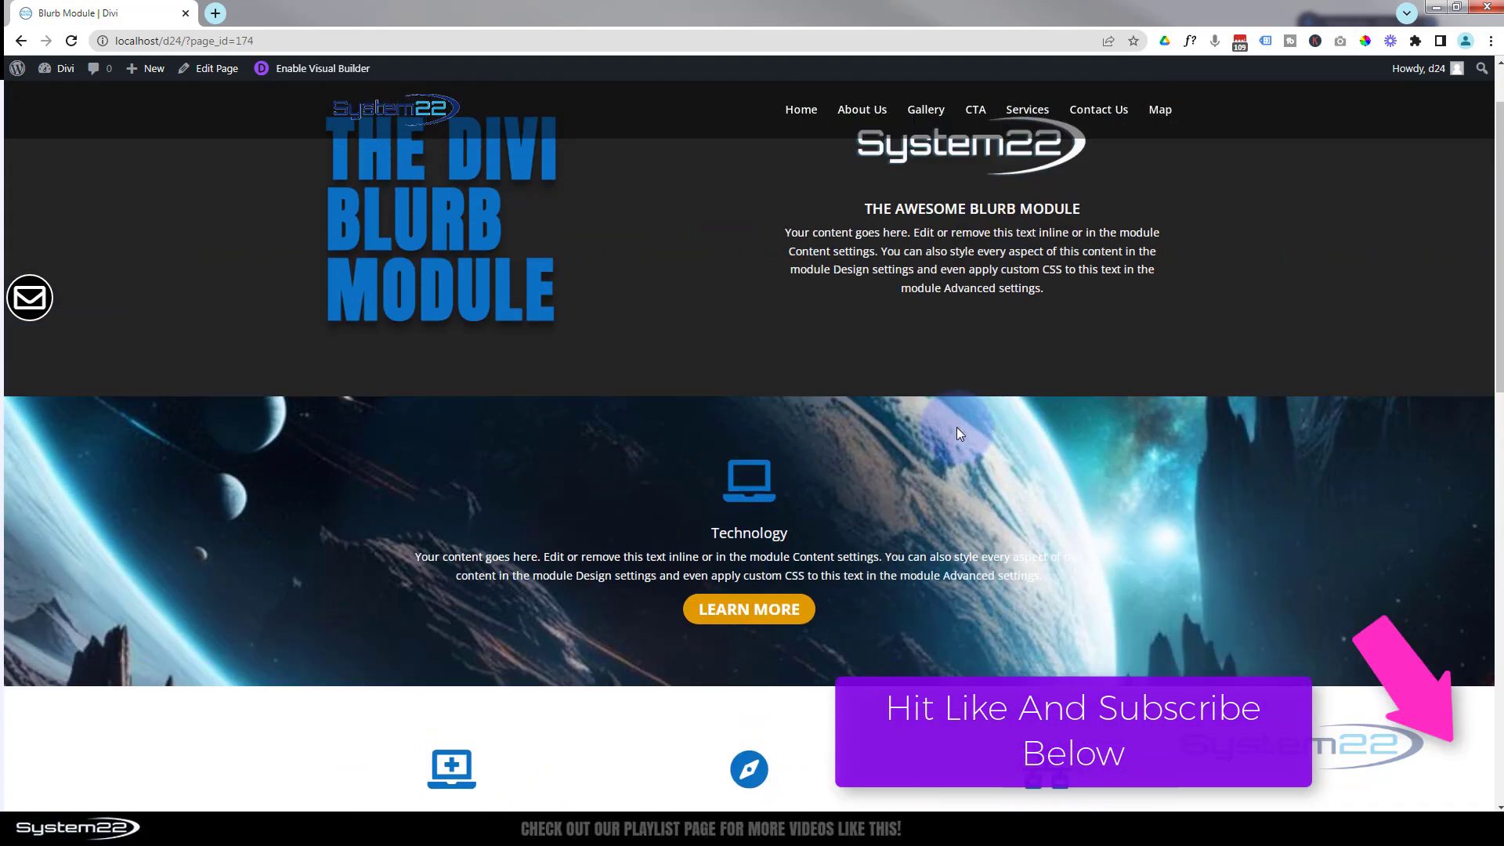
{"action": "scroll", "coordinate": [956, 426], "scroll_direction": "down", "scroll_amount": 2}
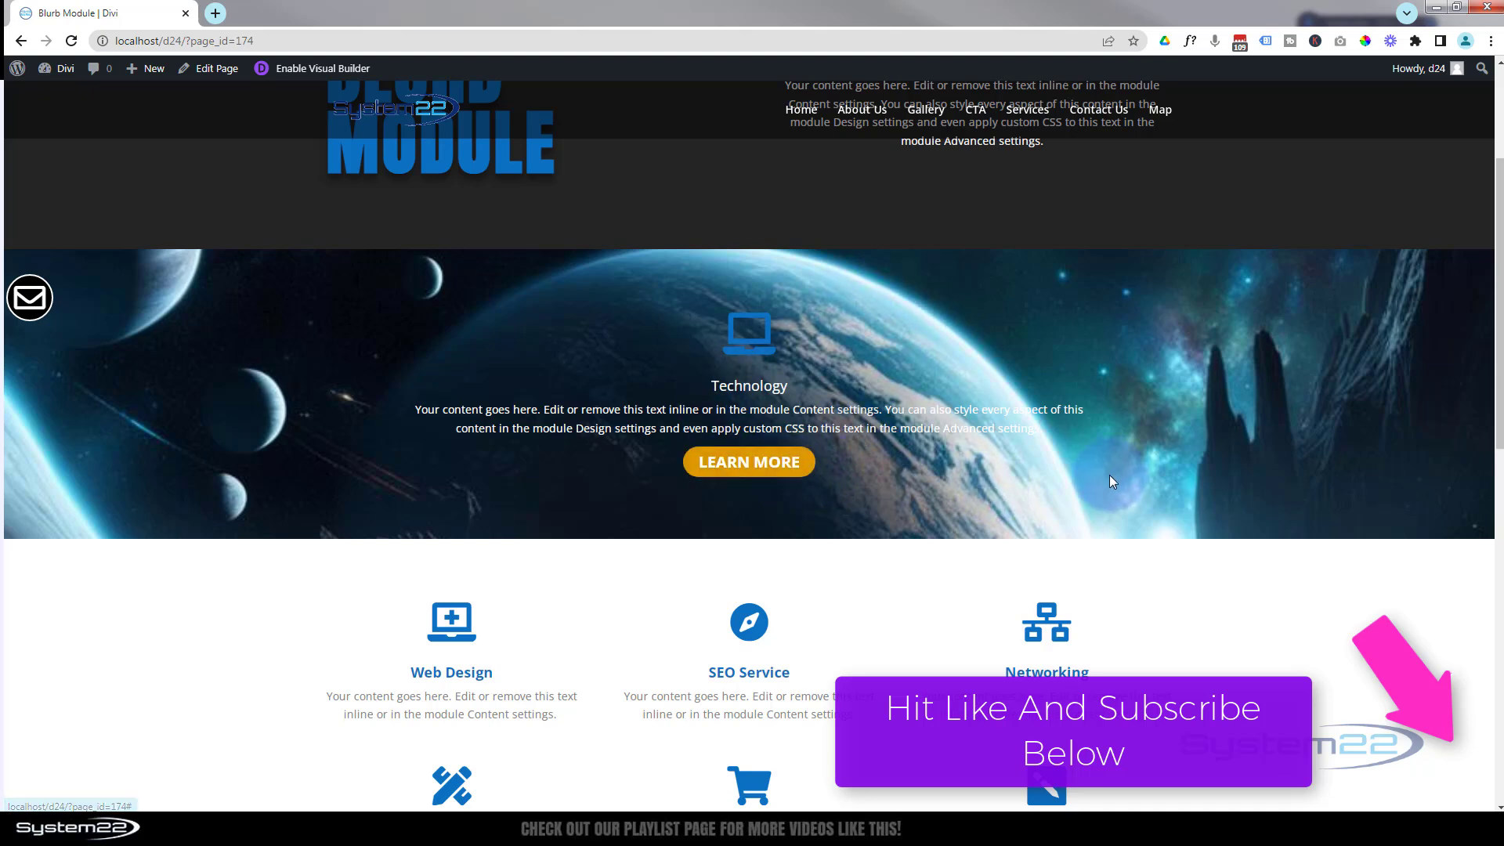
{"action": "scroll", "coordinate": [1097, 462], "scroll_direction": "down", "scroll_amount": 3}
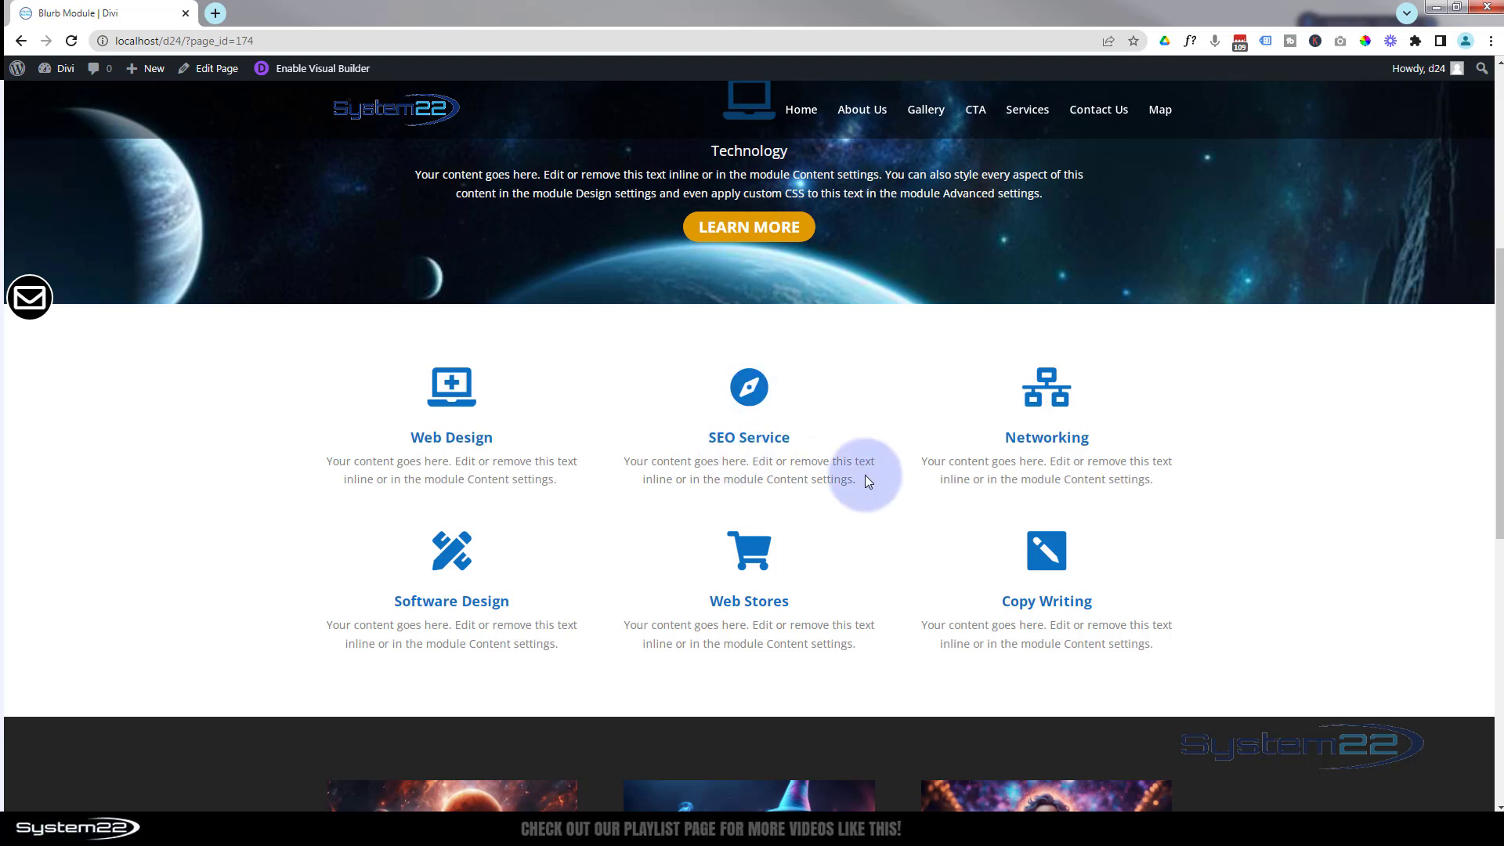
{"action": "scroll", "coordinate": [864, 476], "scroll_direction": "down", "scroll_amount": 7}
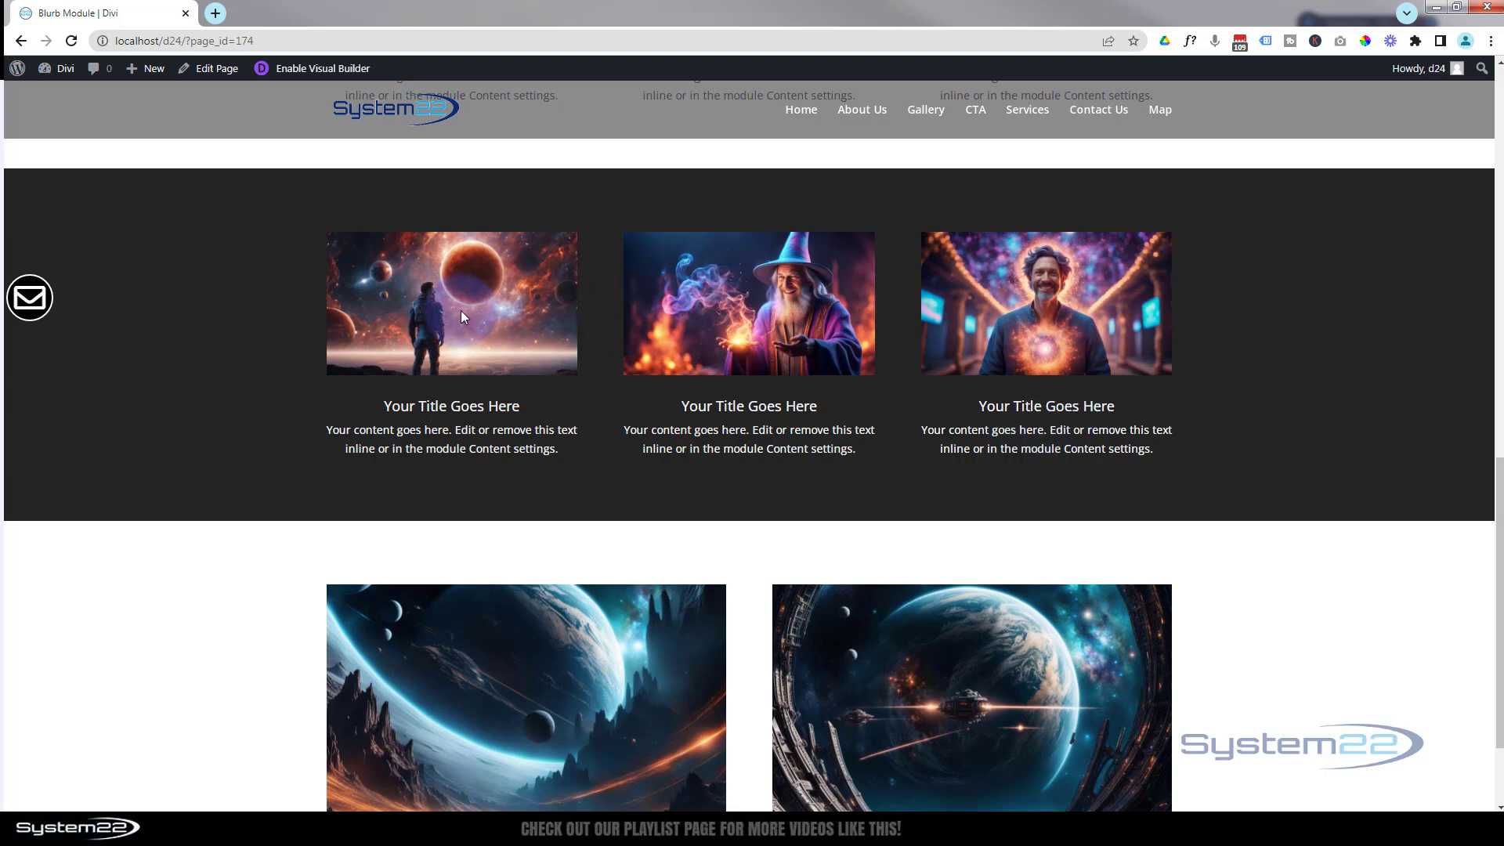
{"action": "scroll", "coordinate": [293, 379], "scroll_direction": "down", "scroll_amount": 2}
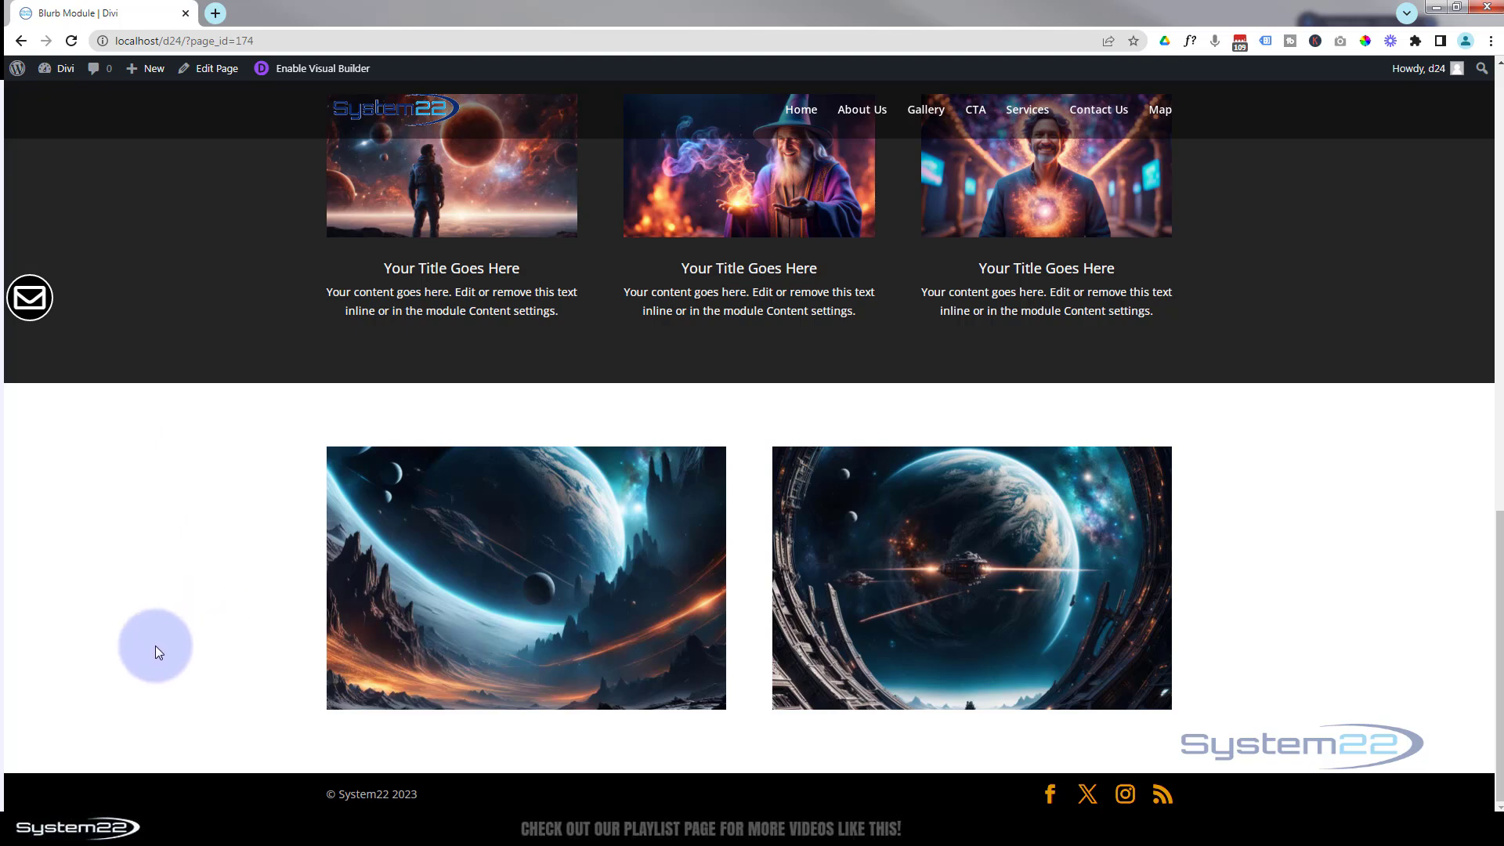
{"action": "mouse_move", "coordinate": [396, 608]}
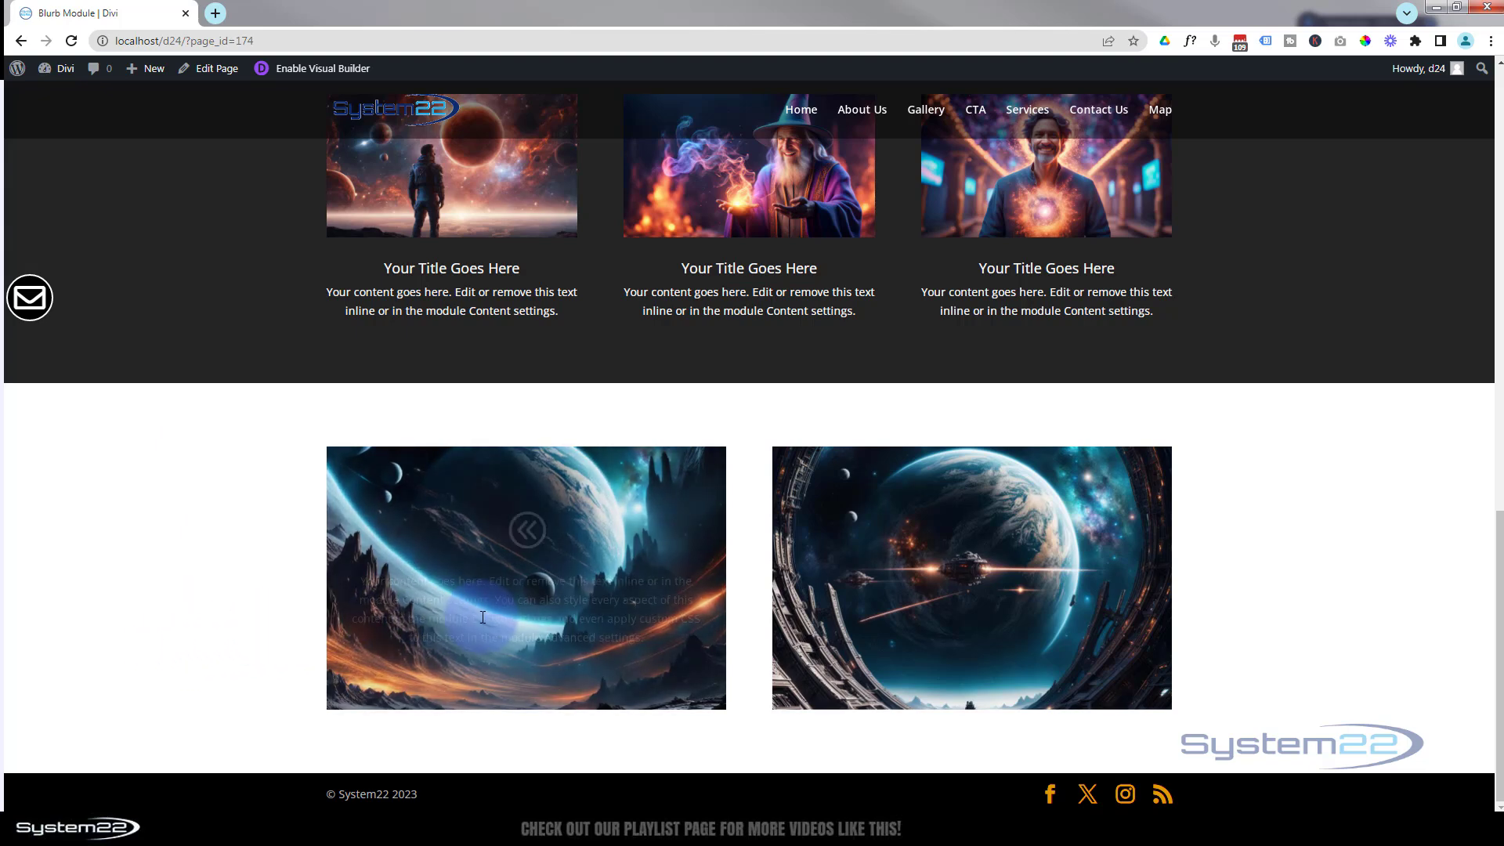
{"action": "mouse_move", "coordinate": [952, 641]}
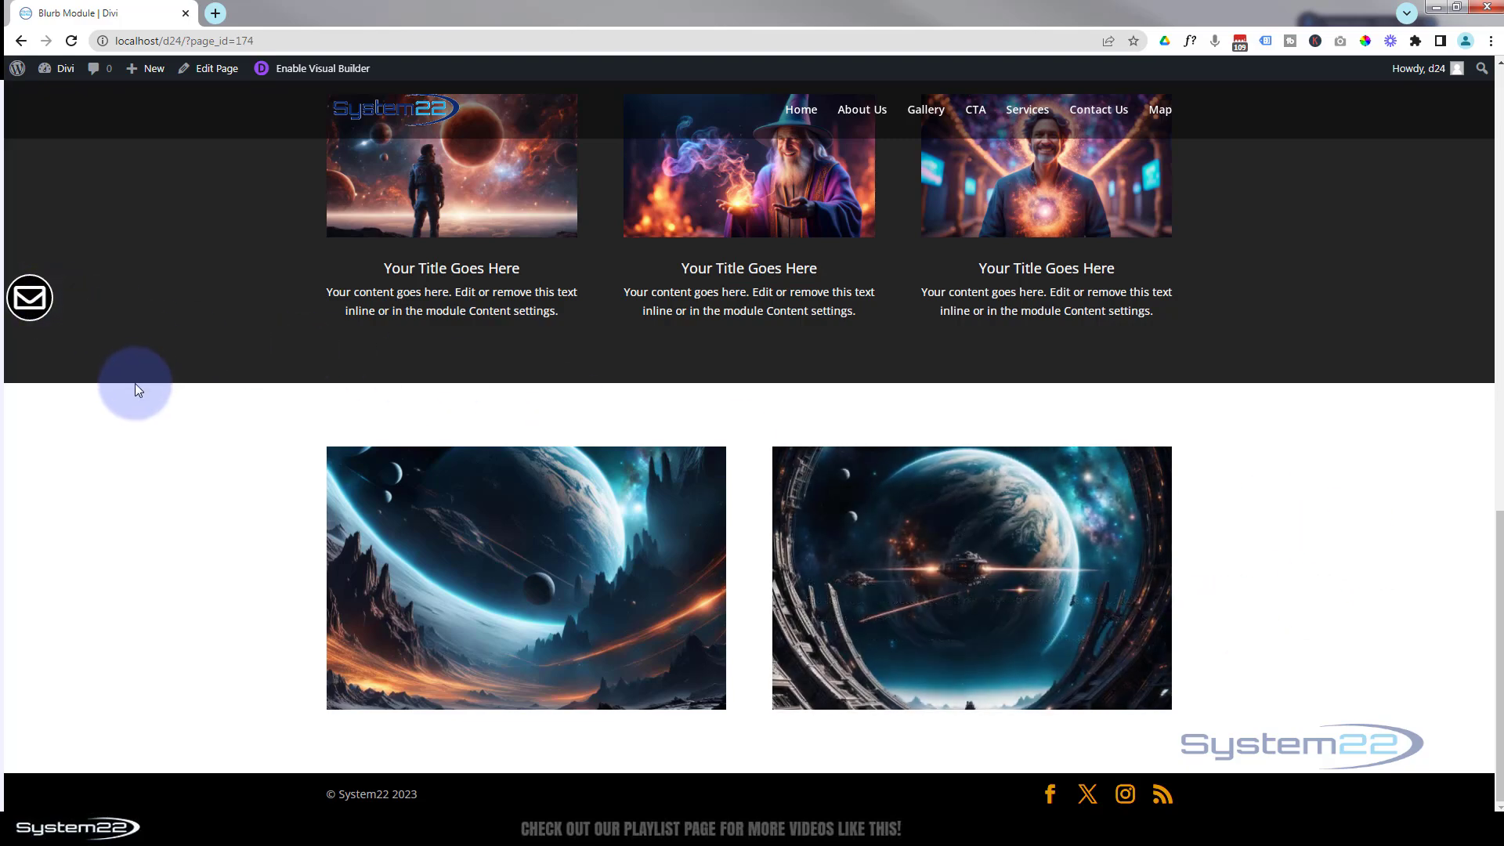
Review the page's blurb sections again and test the floating envelope icon's link, ending back at the page top
{"action": "scroll", "coordinate": [138, 377], "scroll_direction": "up", "scroll_amount": 10}
{"action": "scroll", "coordinate": [134, 404], "scroll_direction": "up", "scroll_amount": 5}
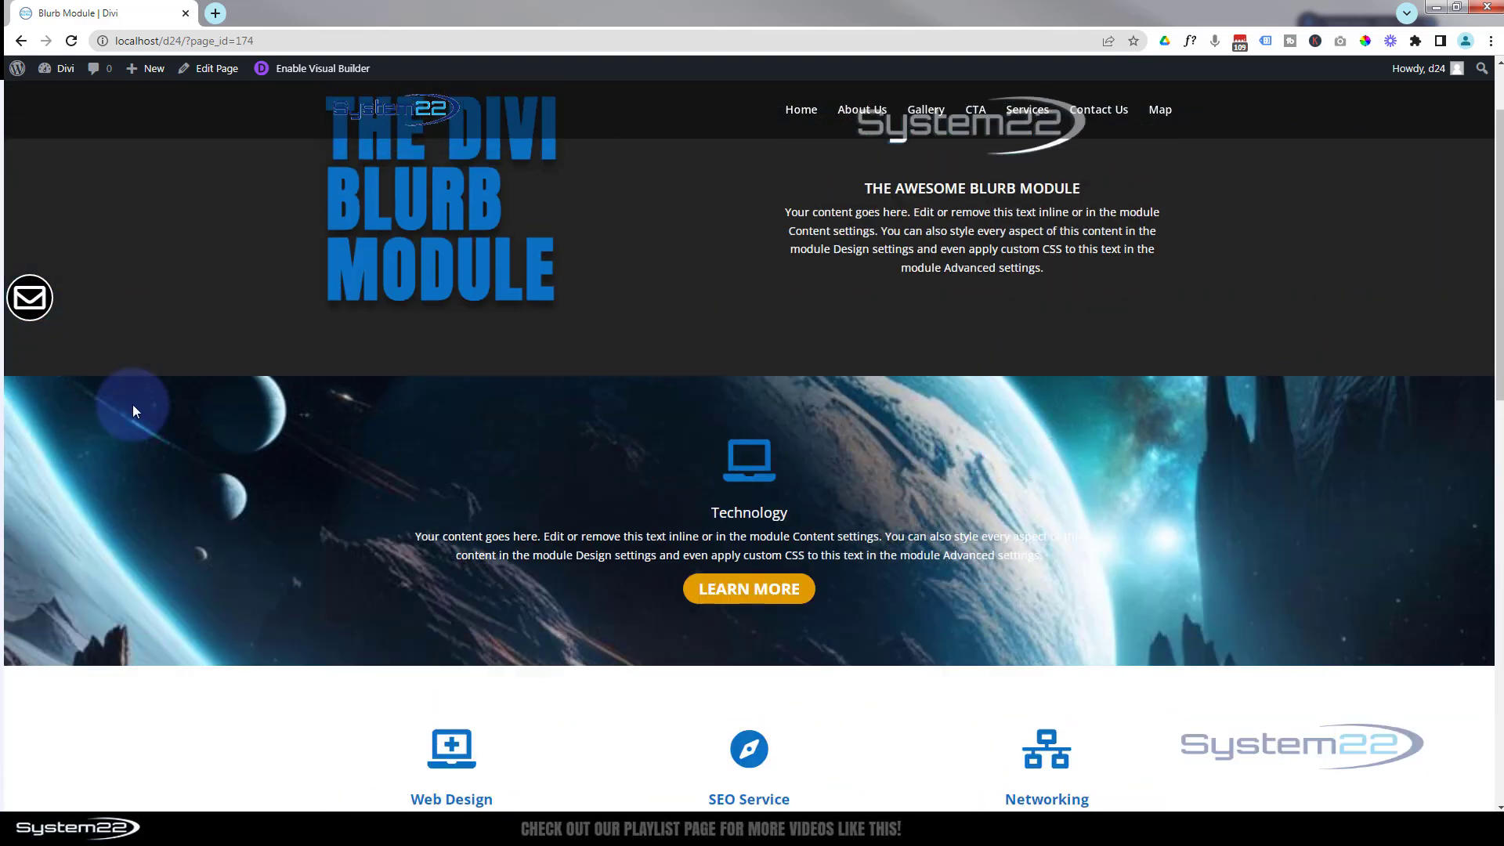
{"action": "scroll", "coordinate": [133, 404], "scroll_direction": "down", "scroll_amount": 2}
{"action": "scroll", "coordinate": [133, 404], "scroll_direction": "down", "scroll_amount": 4}
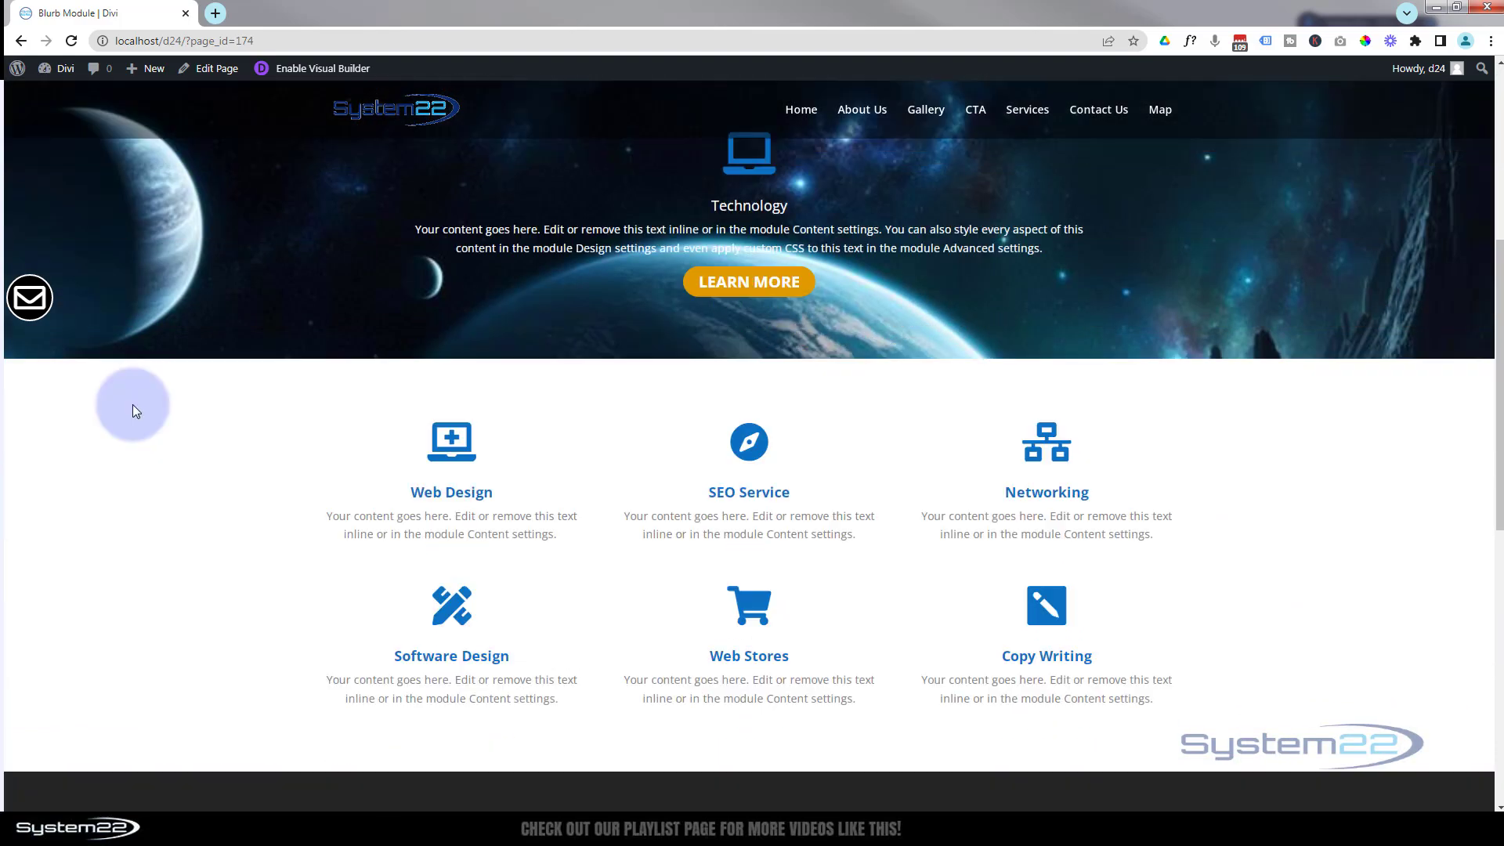
{"action": "scroll", "coordinate": [133, 404], "scroll_direction": "up", "scroll_amount": 6}
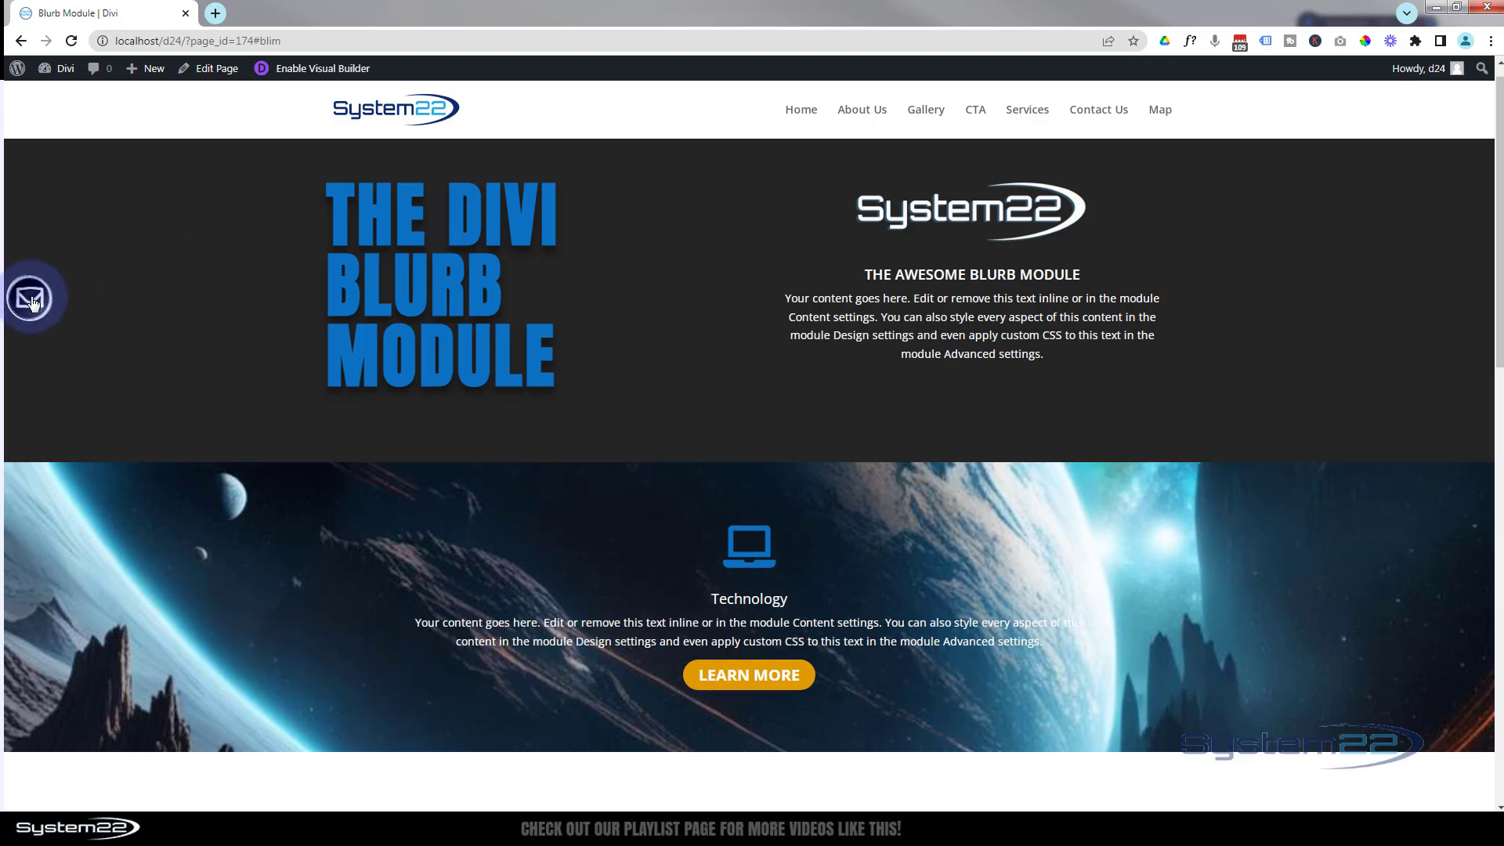
{"action": "left_click", "coordinate": [32, 302]}
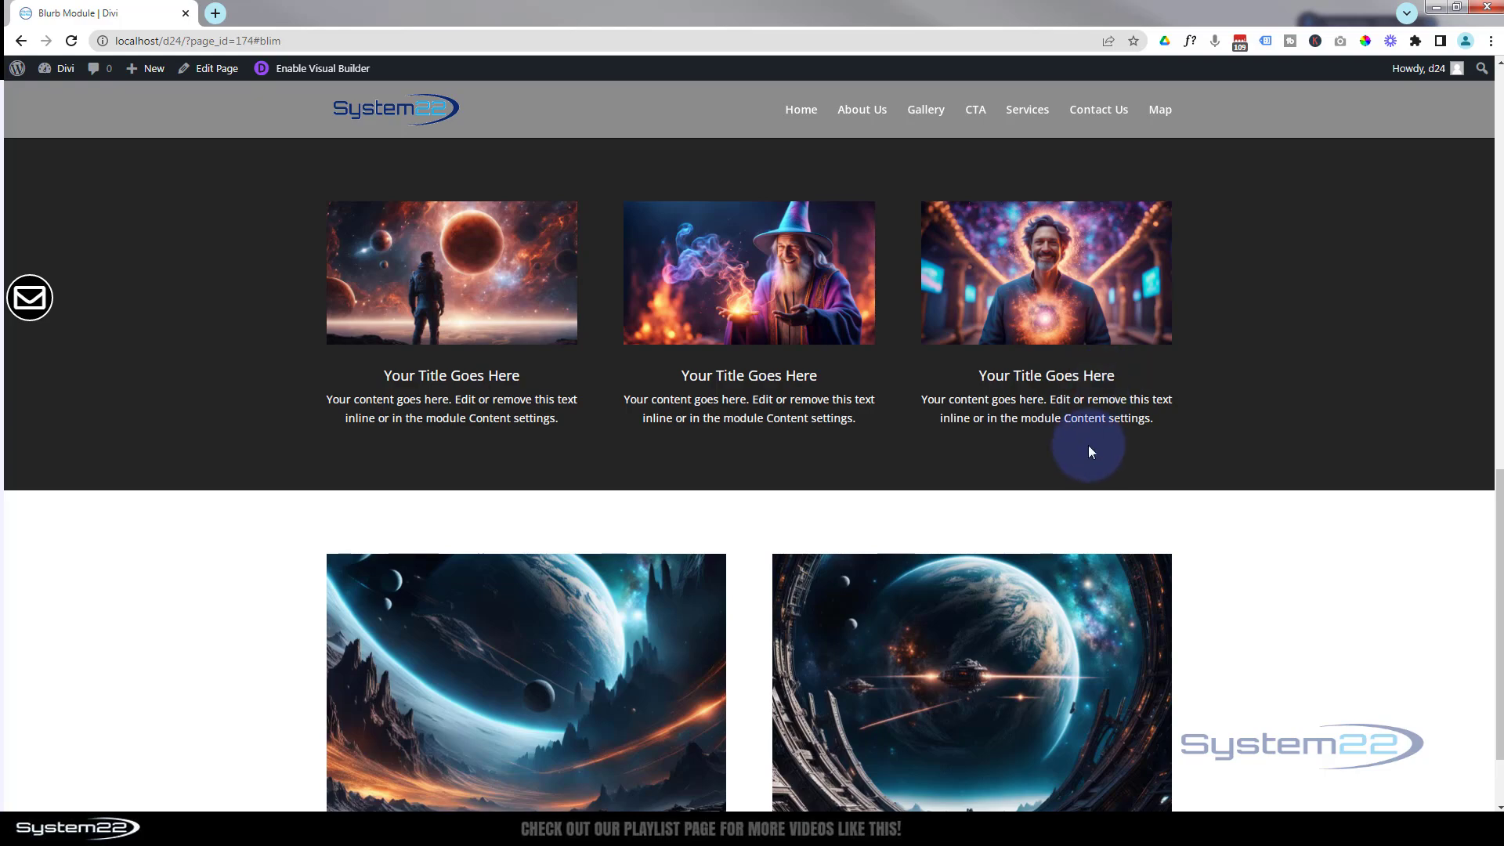
{"action": "scroll", "coordinate": [1090, 452], "scroll_direction": "up", "scroll_amount": 10}
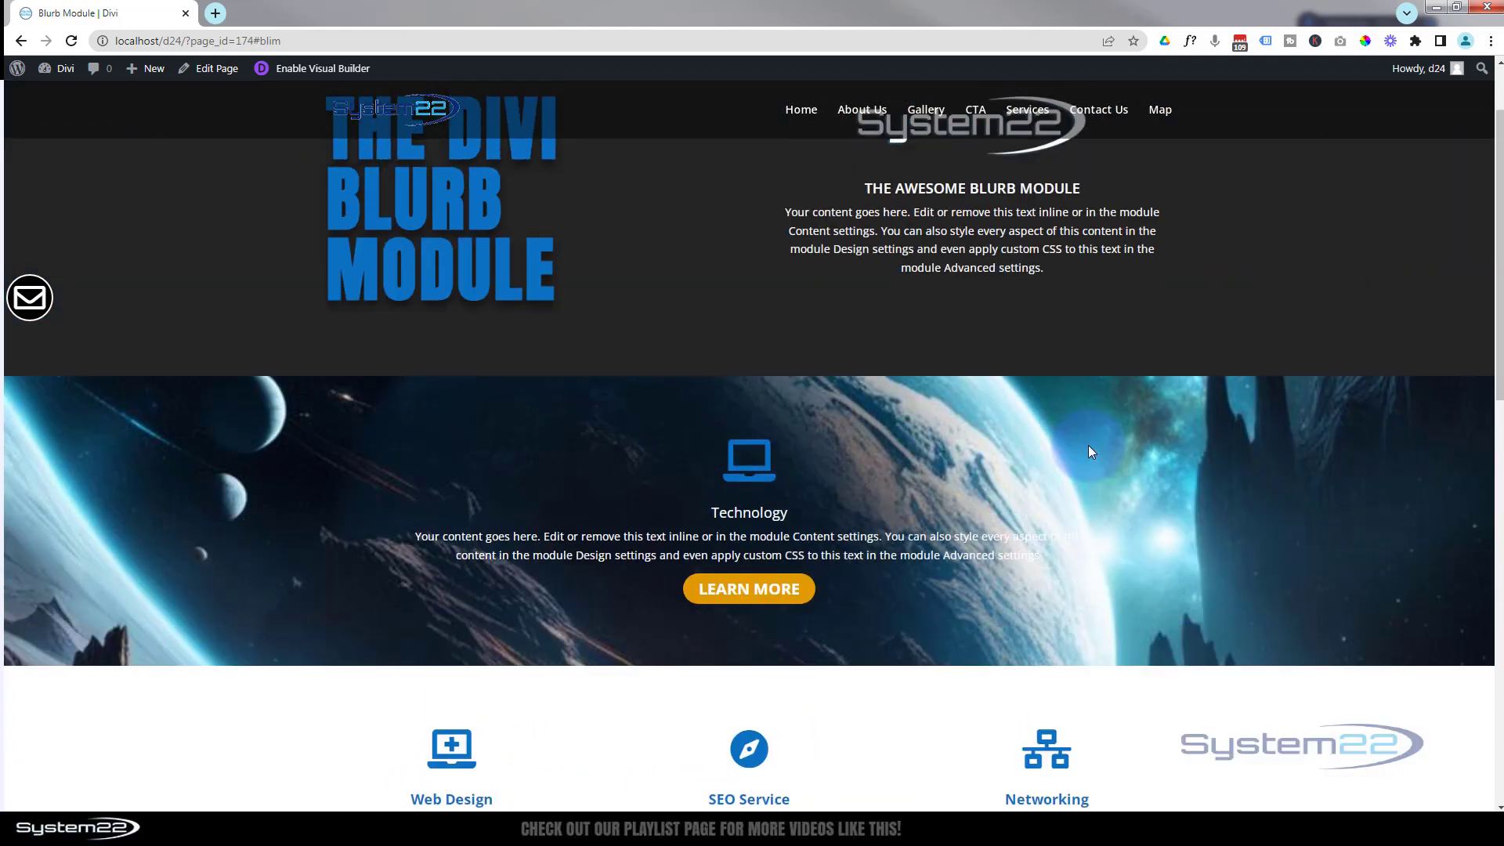
{"action": "scroll", "coordinate": [1090, 451], "scroll_direction": "up", "scroll_amount": 2}
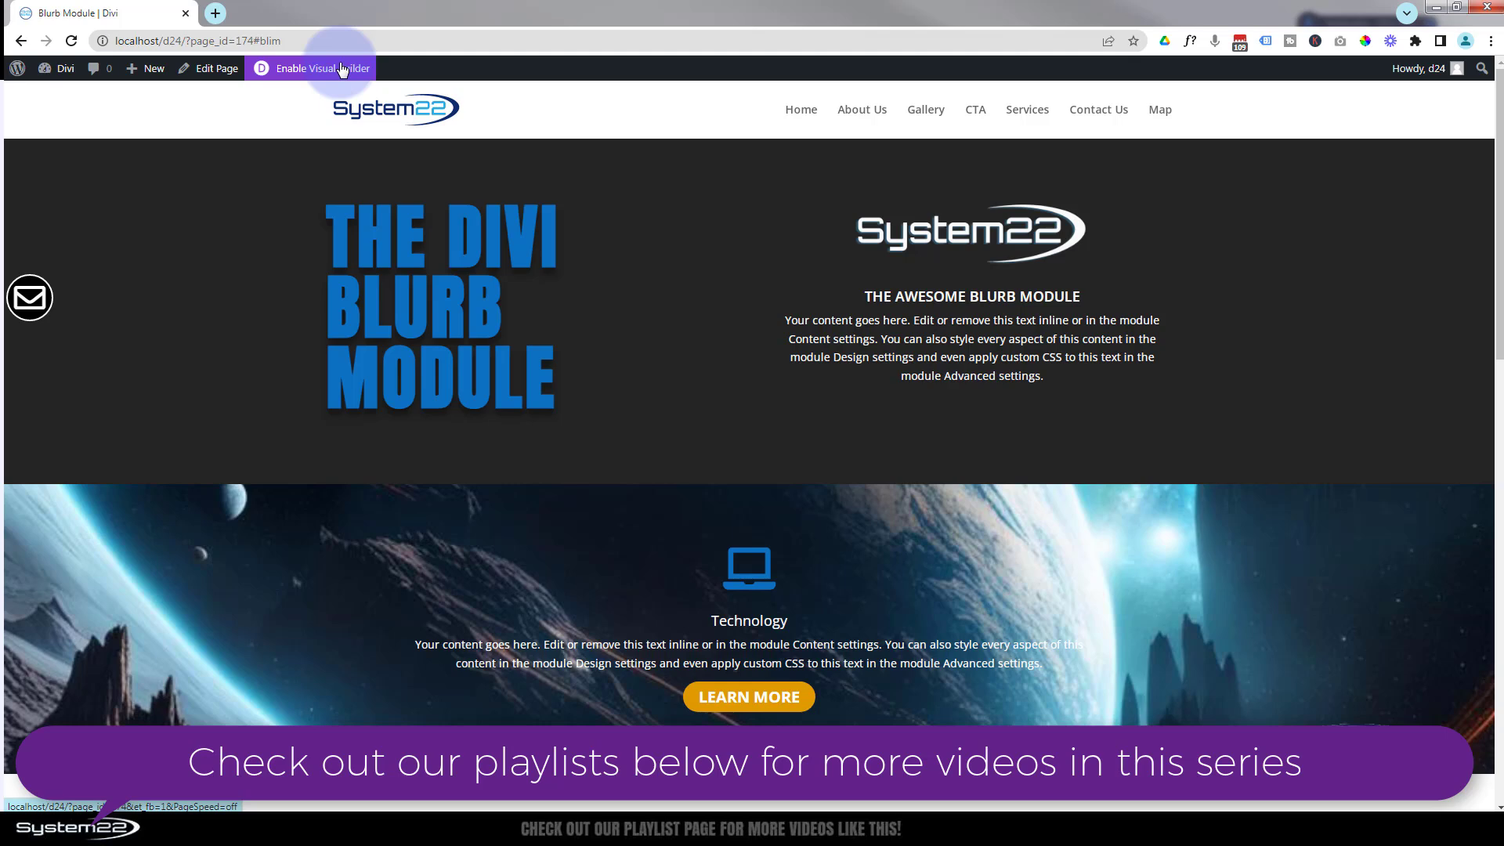
Create a new page titled "Blurbs" in a separate browser tab and open it in the Divi Builder
{"action": "mouse_move", "coordinate": [147, 68]}
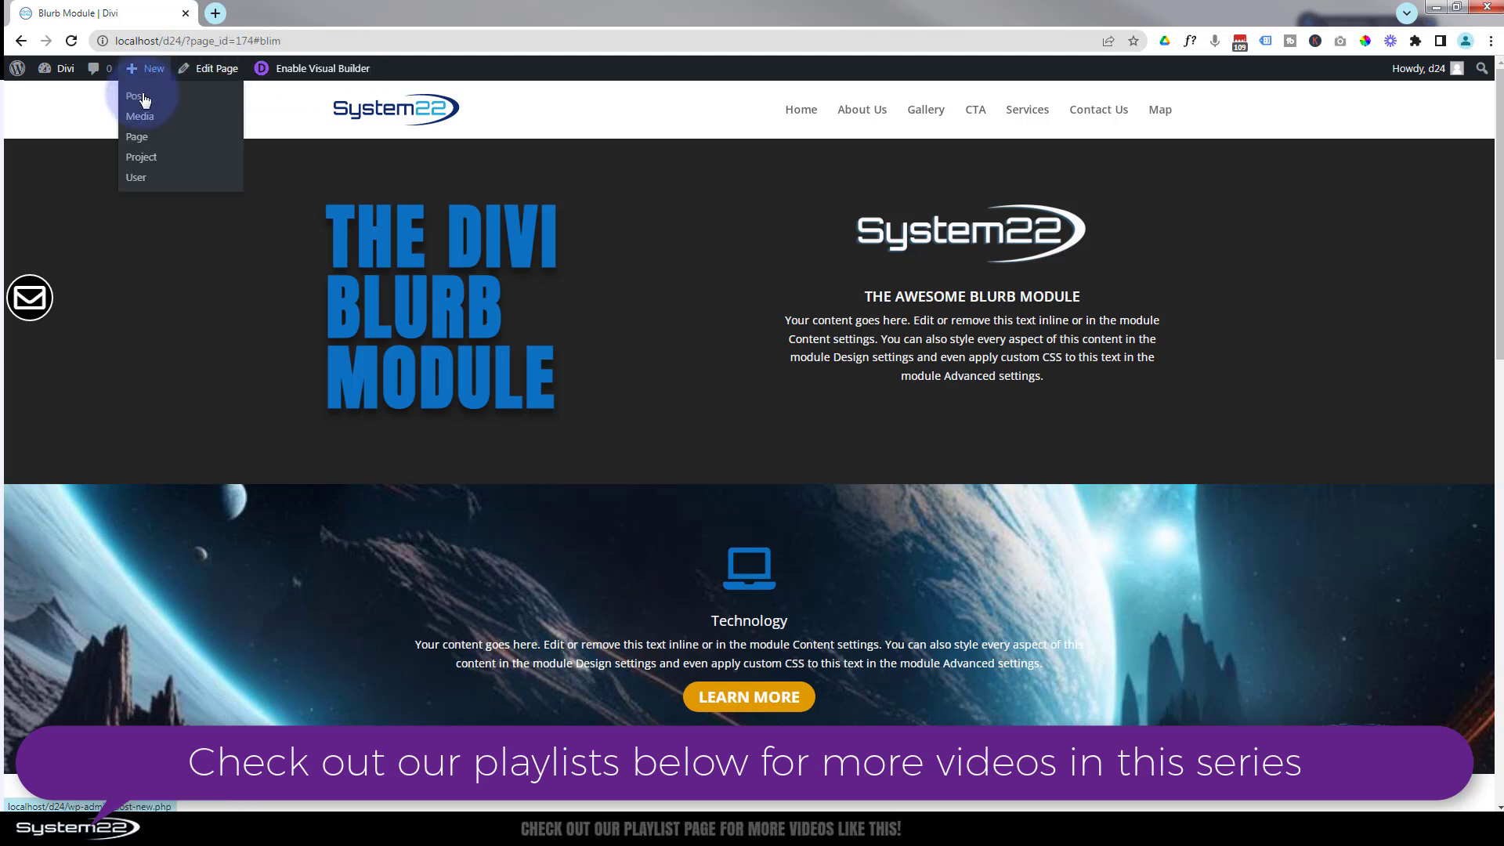
{"action": "middle_click", "coordinate": [134, 140]}
{"action": "left_click", "coordinate": [296, 13]}
{"action": "type", "text": "B"}
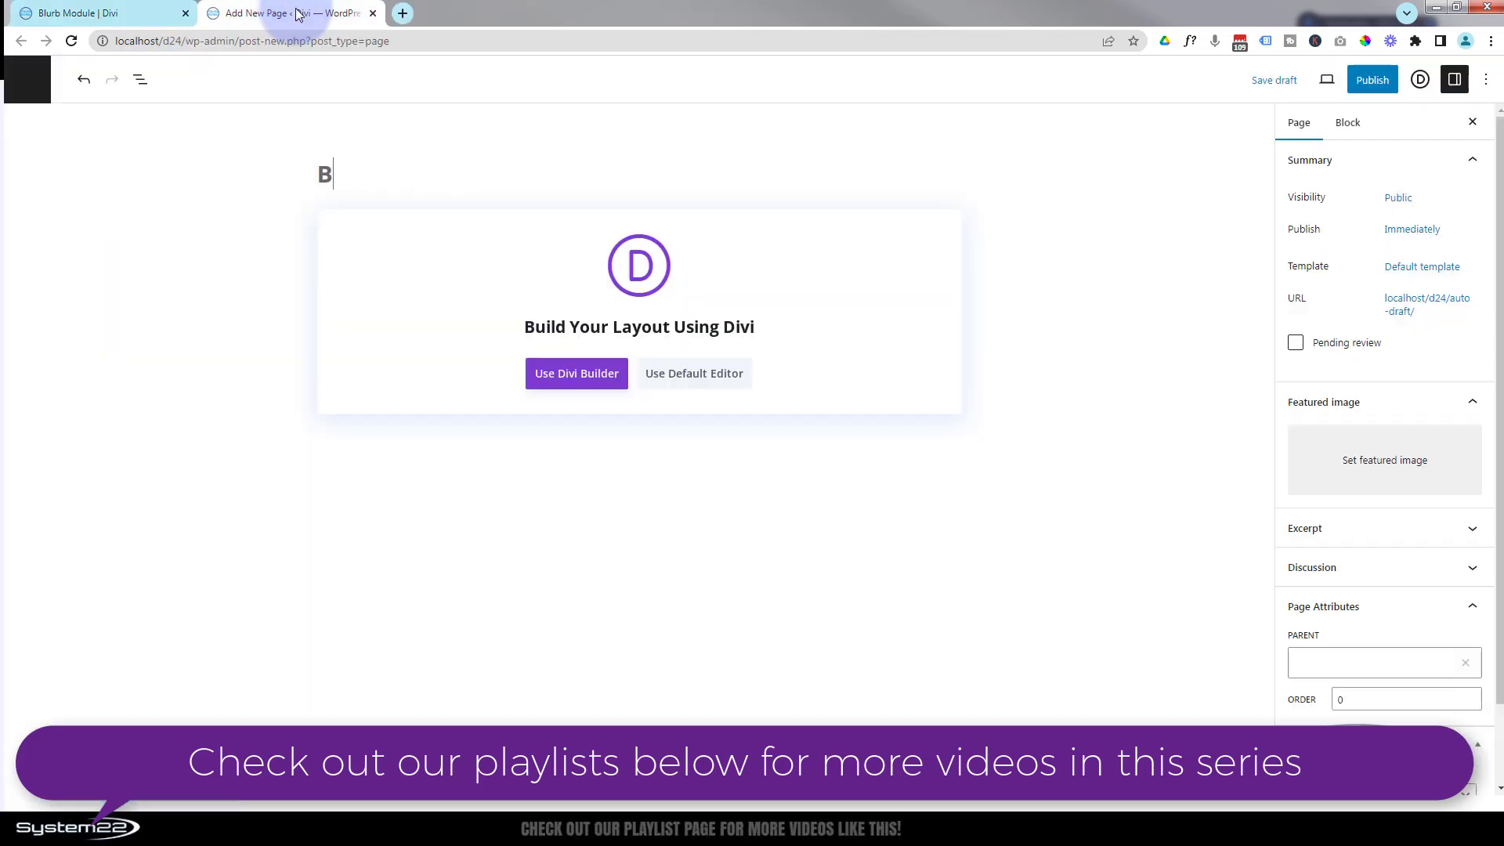
{"action": "type", "text": "lurb"}
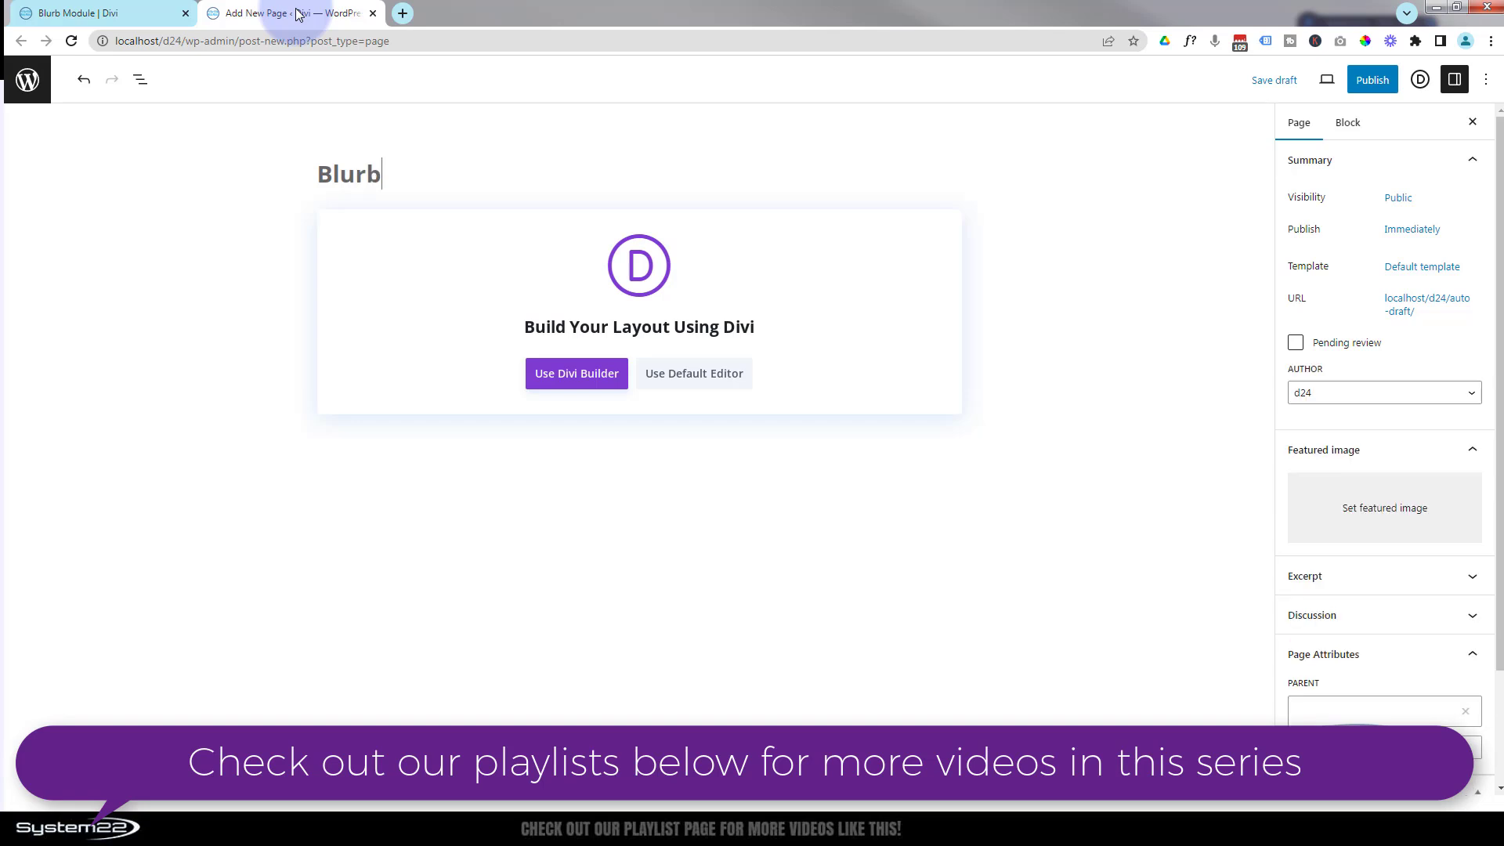
{"action": "type", "text": "s"}
{"action": "left_click", "coordinate": [588, 378]}
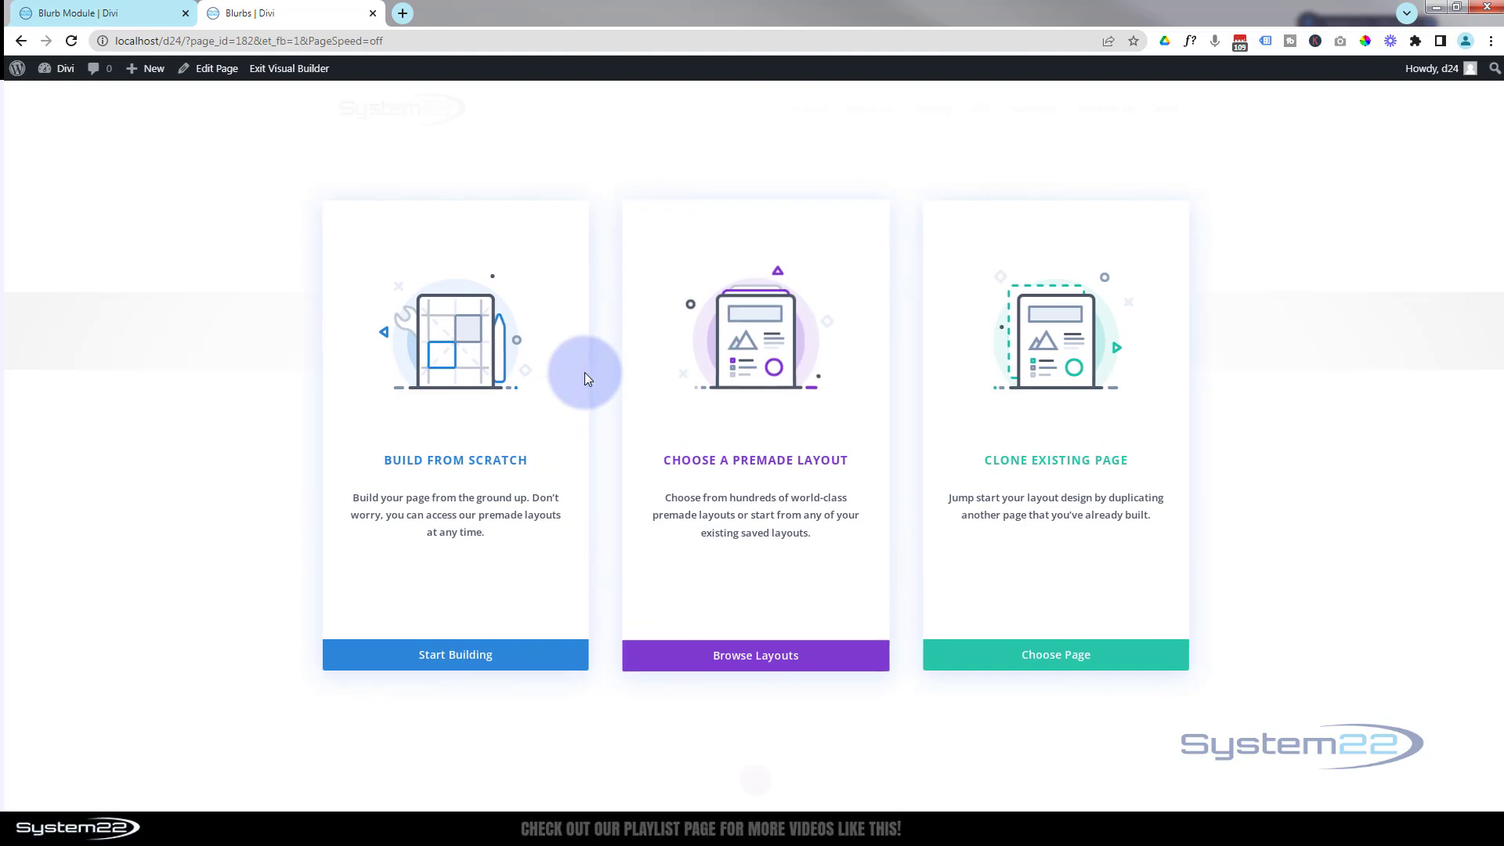
Start building the page from scratch with a single-column row containing a Blurb module
{"action": "left_click", "coordinate": [457, 658]}
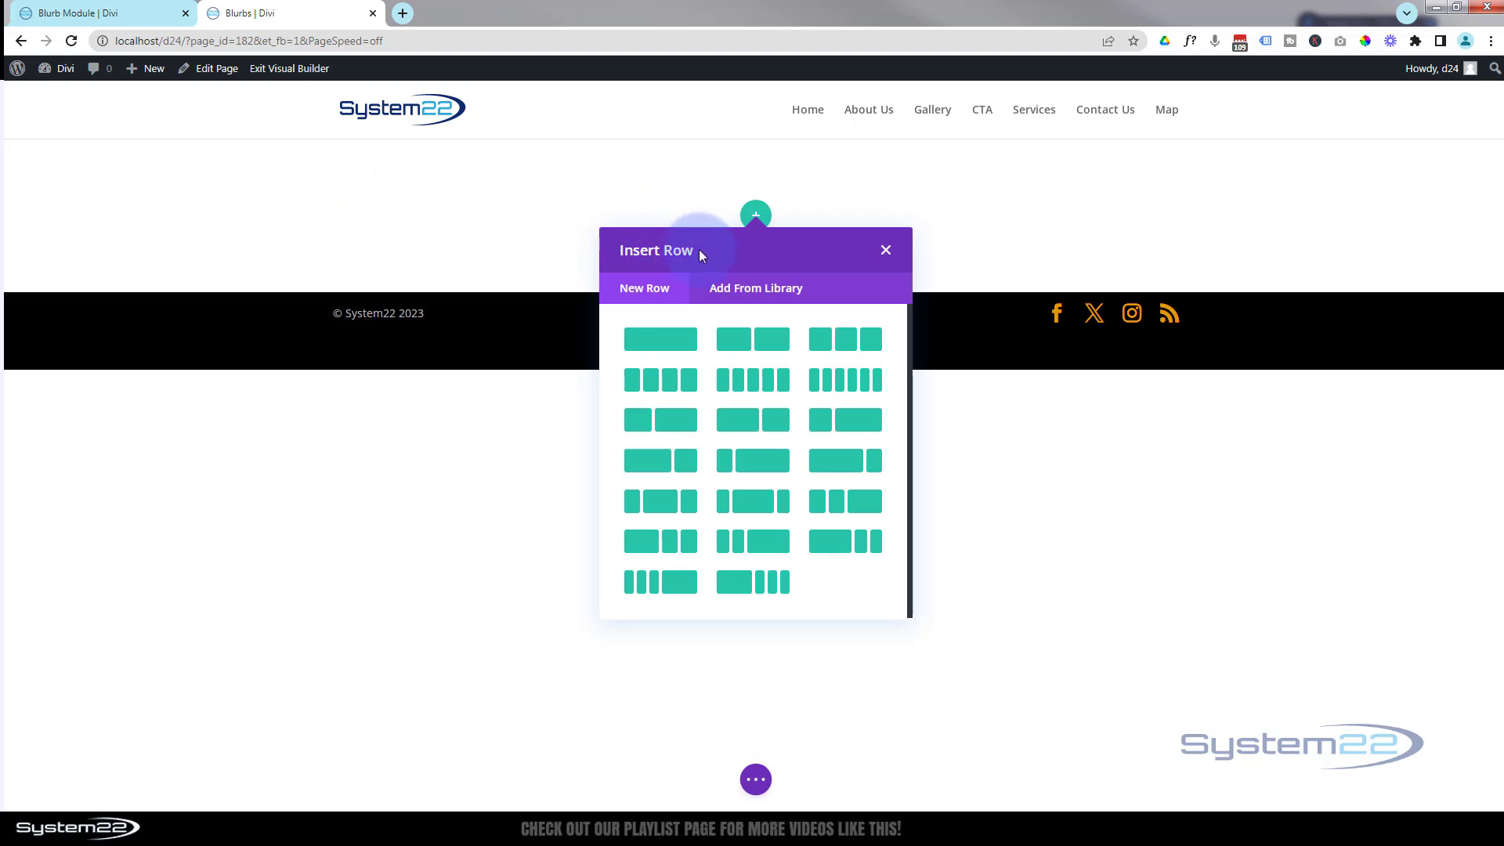
{"action": "left_click", "coordinate": [664, 339]}
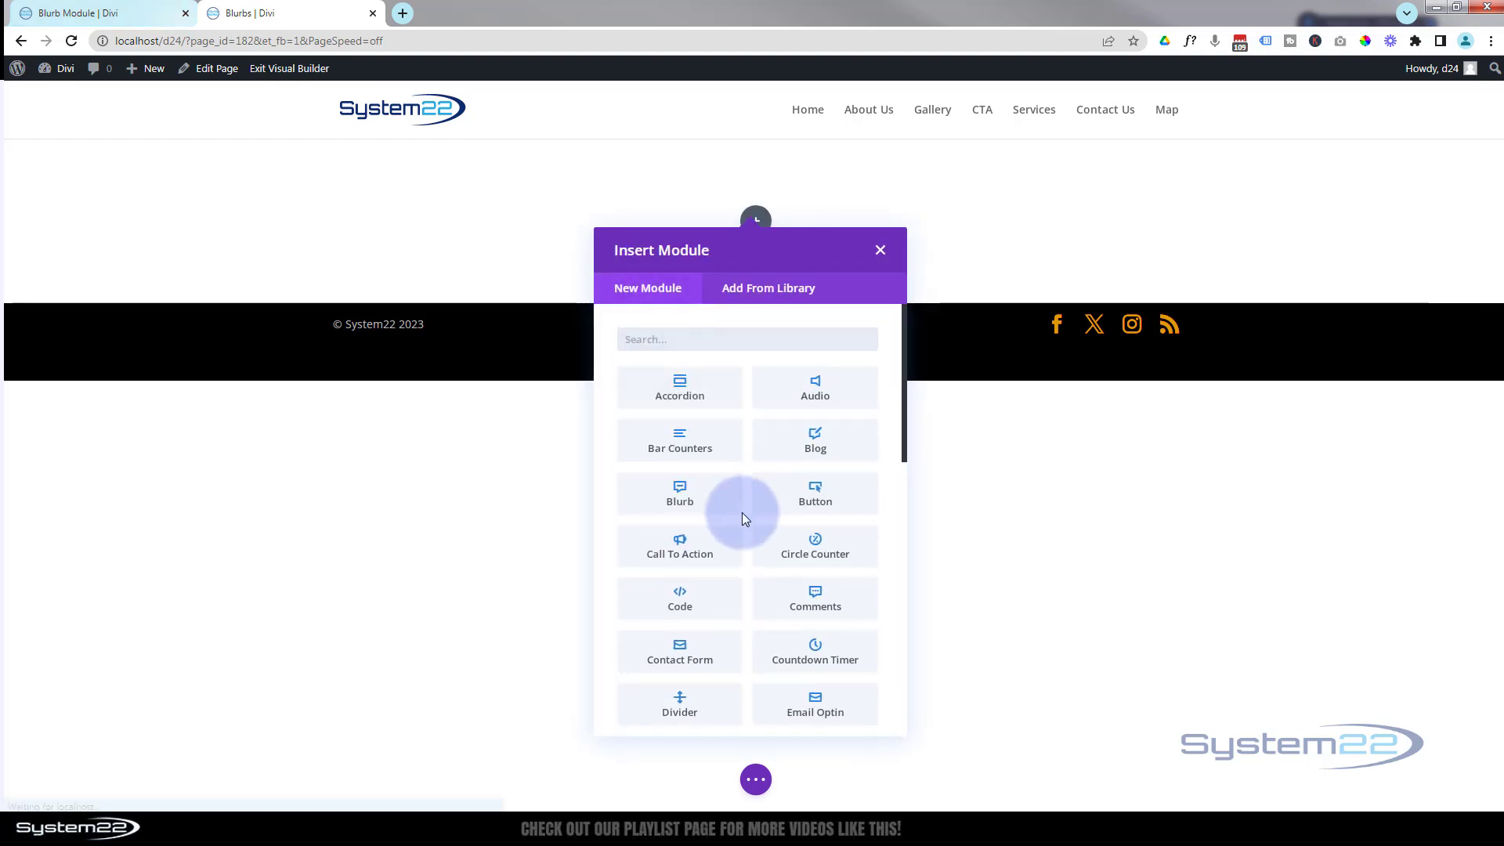
{"action": "left_click", "coordinate": [680, 493]}
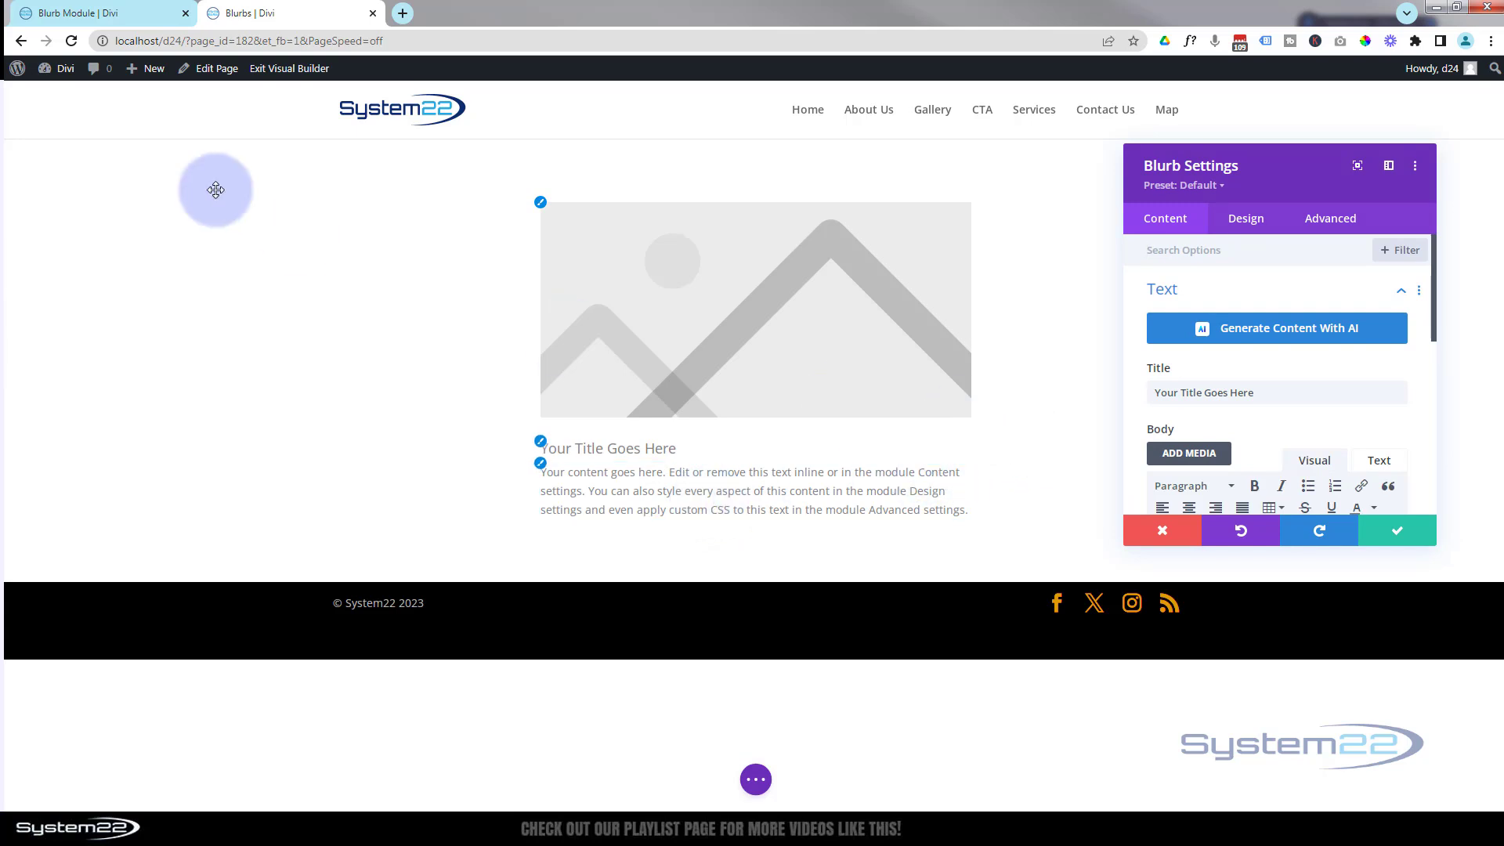
{"action": "left_click", "coordinate": [112, 13]}
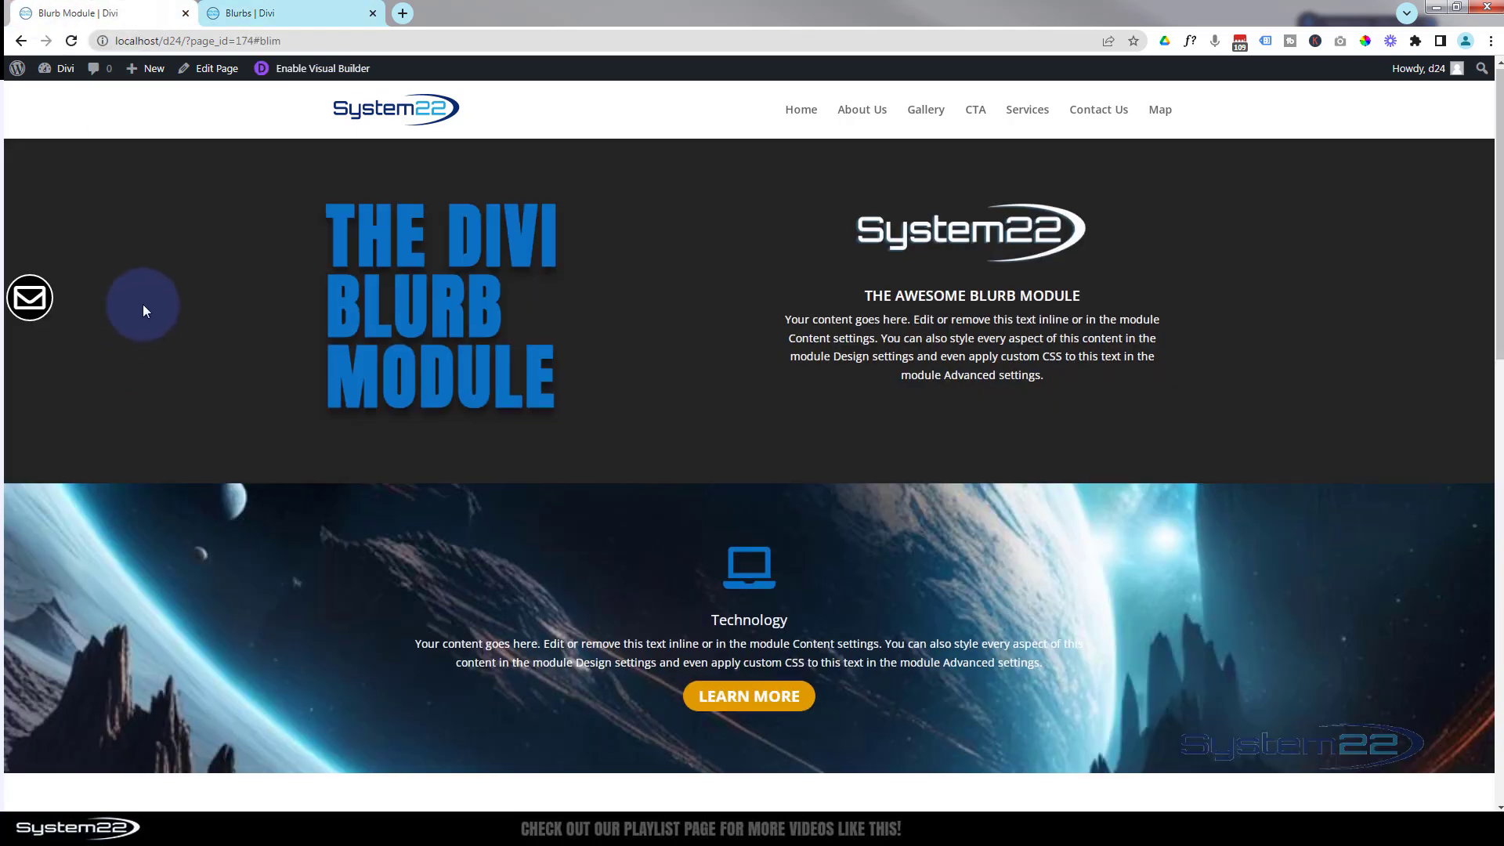
{"action": "scroll", "coordinate": [143, 311], "scroll_direction": "down", "scroll_amount": 4}
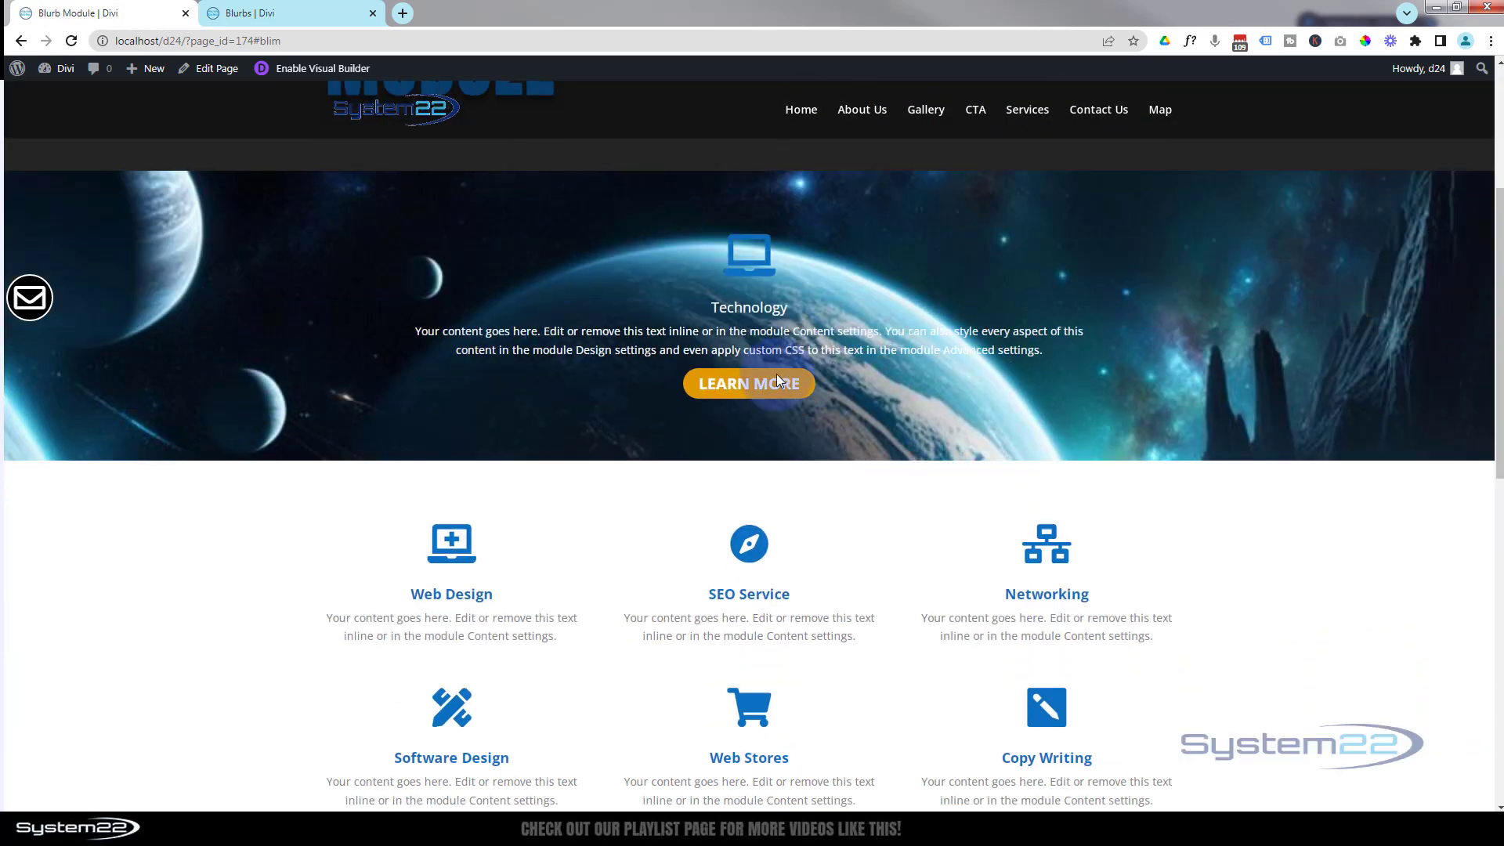
{"action": "scroll", "coordinate": [646, 382], "scroll_direction": "up", "scroll_amount": 4}
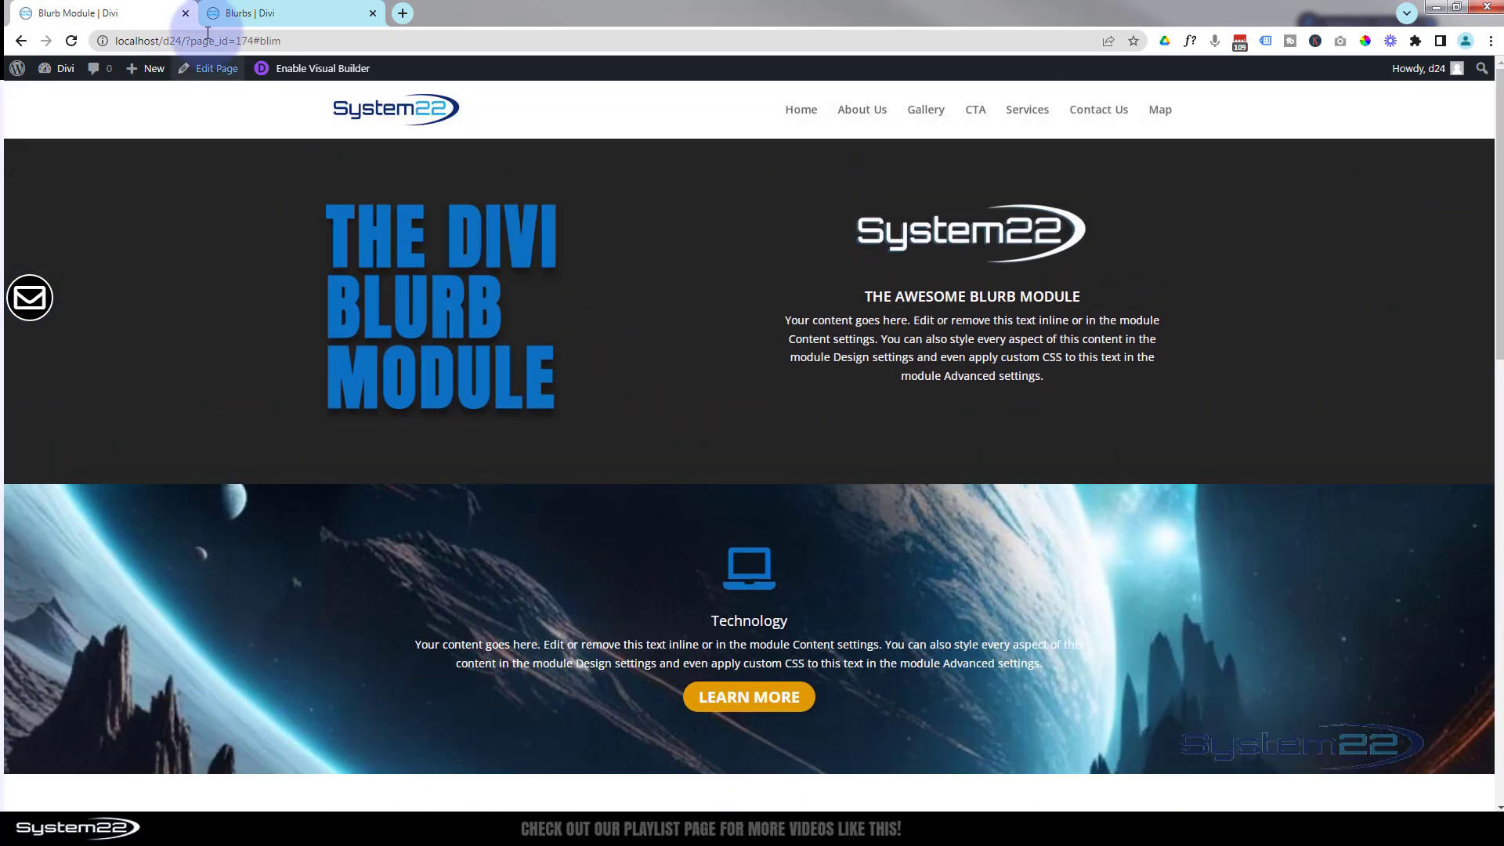
{"action": "left_click", "coordinate": [251, 14]}
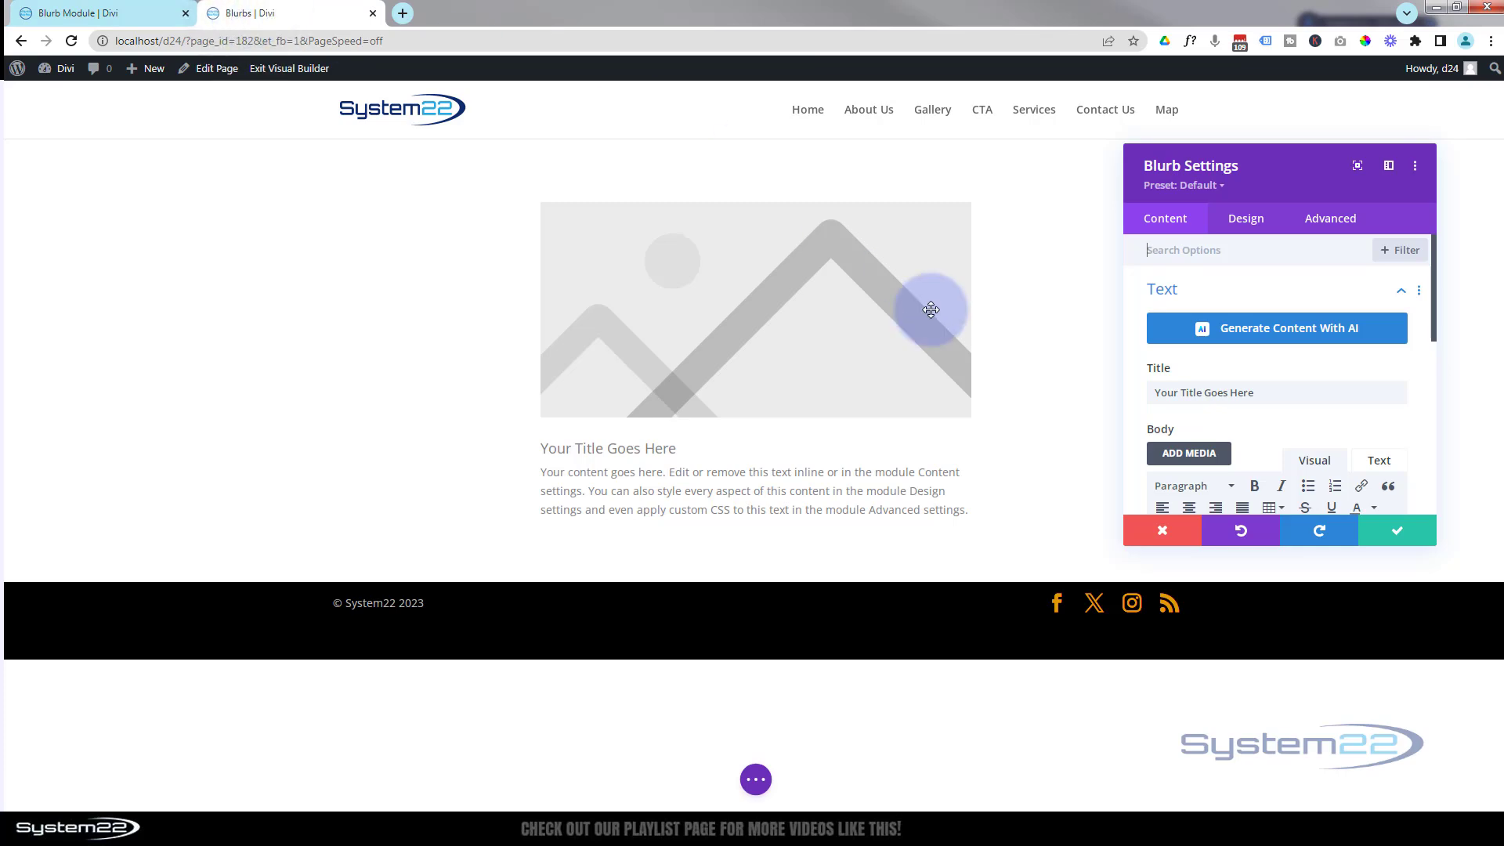
Replace the blurb's placeholder title with "Hero Section"
{"action": "left_click_drag", "start_coordinate": [1269, 393], "coordinate": [1066, 434]}
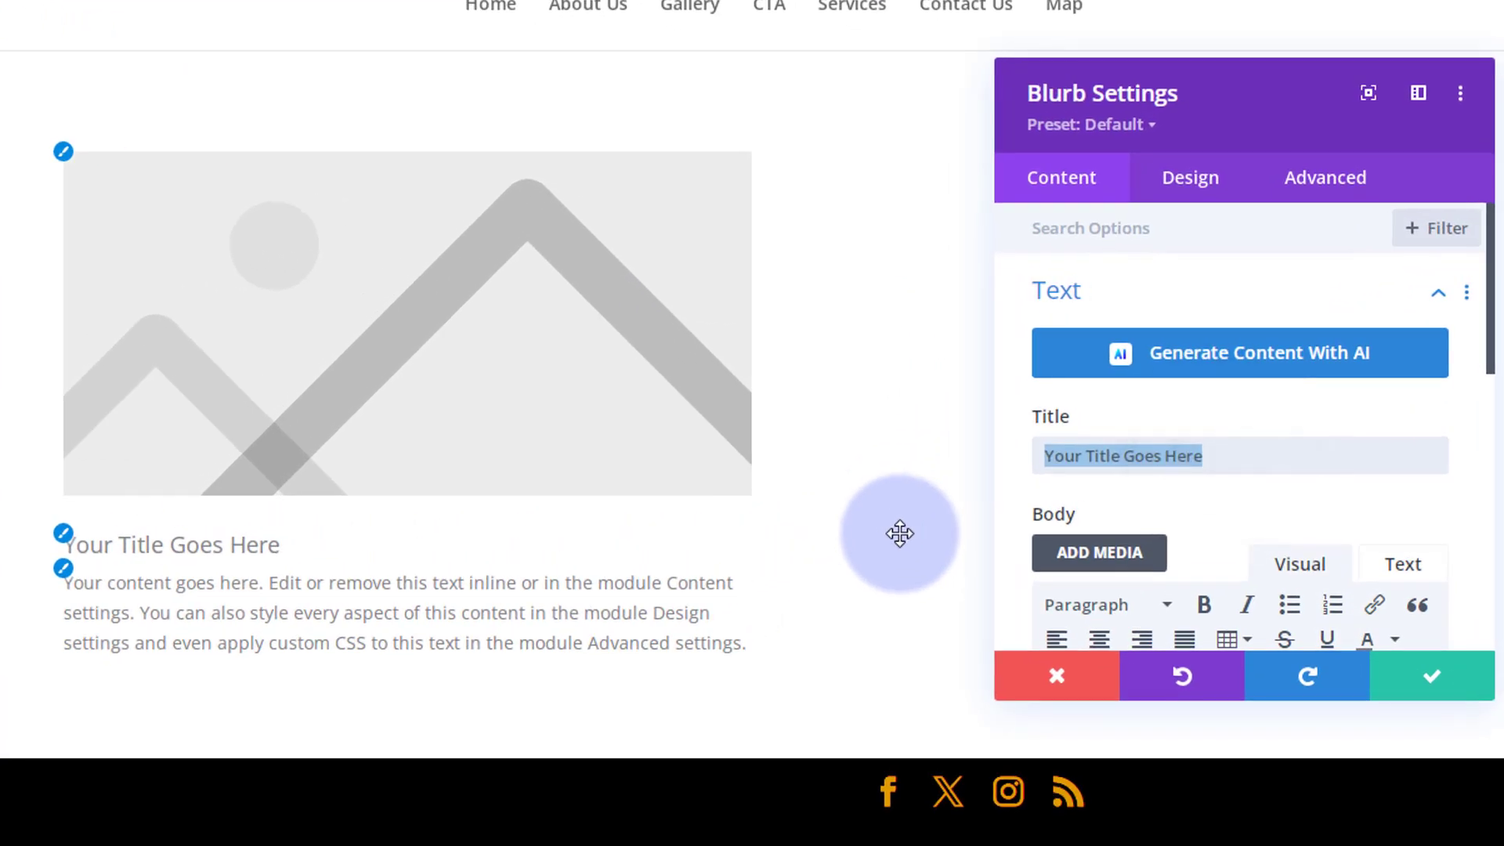
{"action": "type", "text": "Hero Section"}
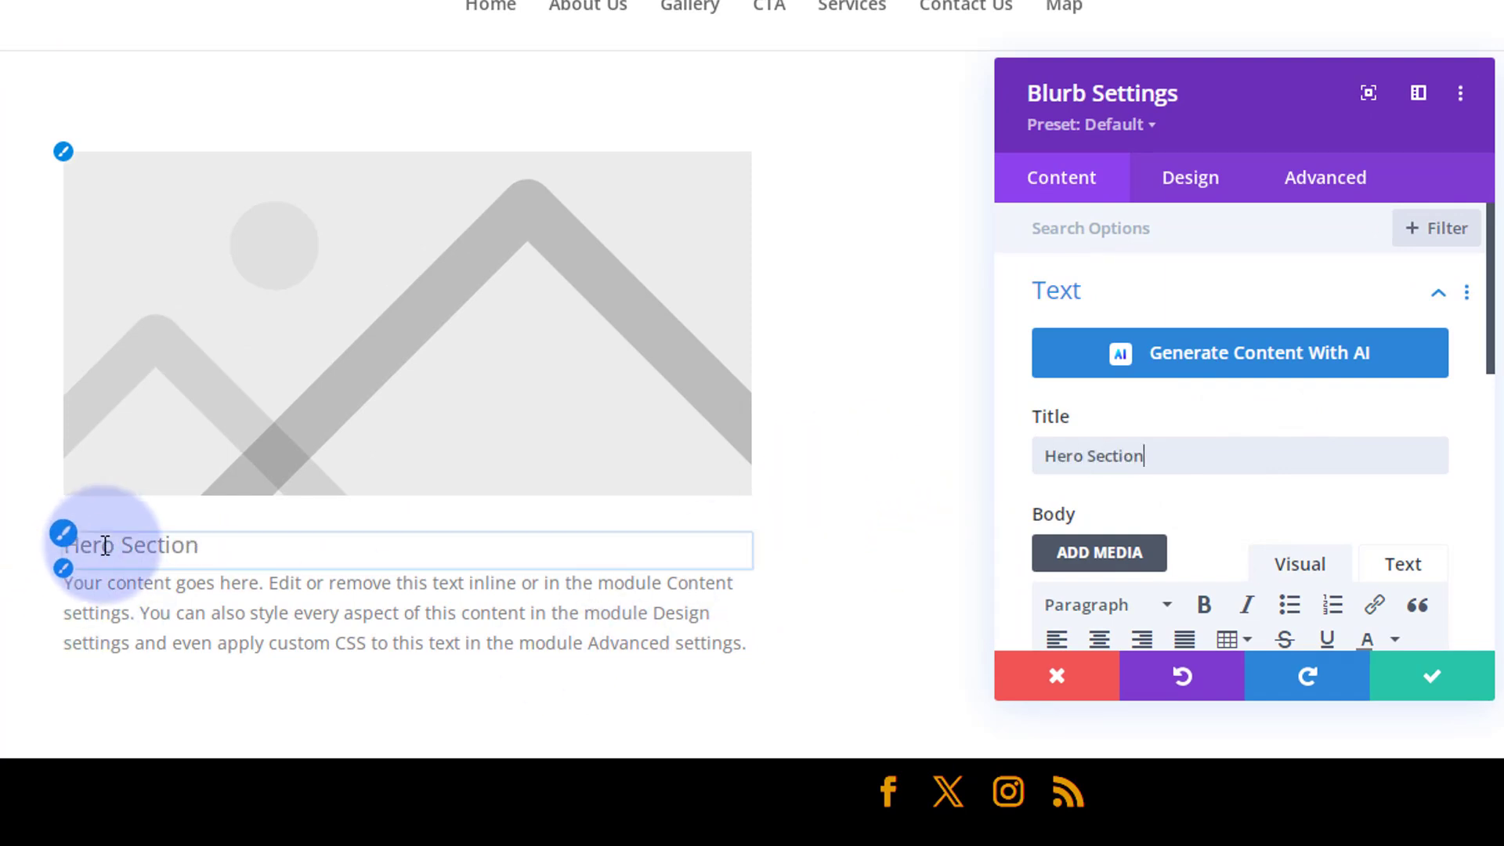
Switch the blurb from an image to an icon by enabling Use Icon in the Image & Icon settings
{"action": "scroll", "coordinate": [1189, 496], "scroll_direction": "down", "scroll_amount": 5}
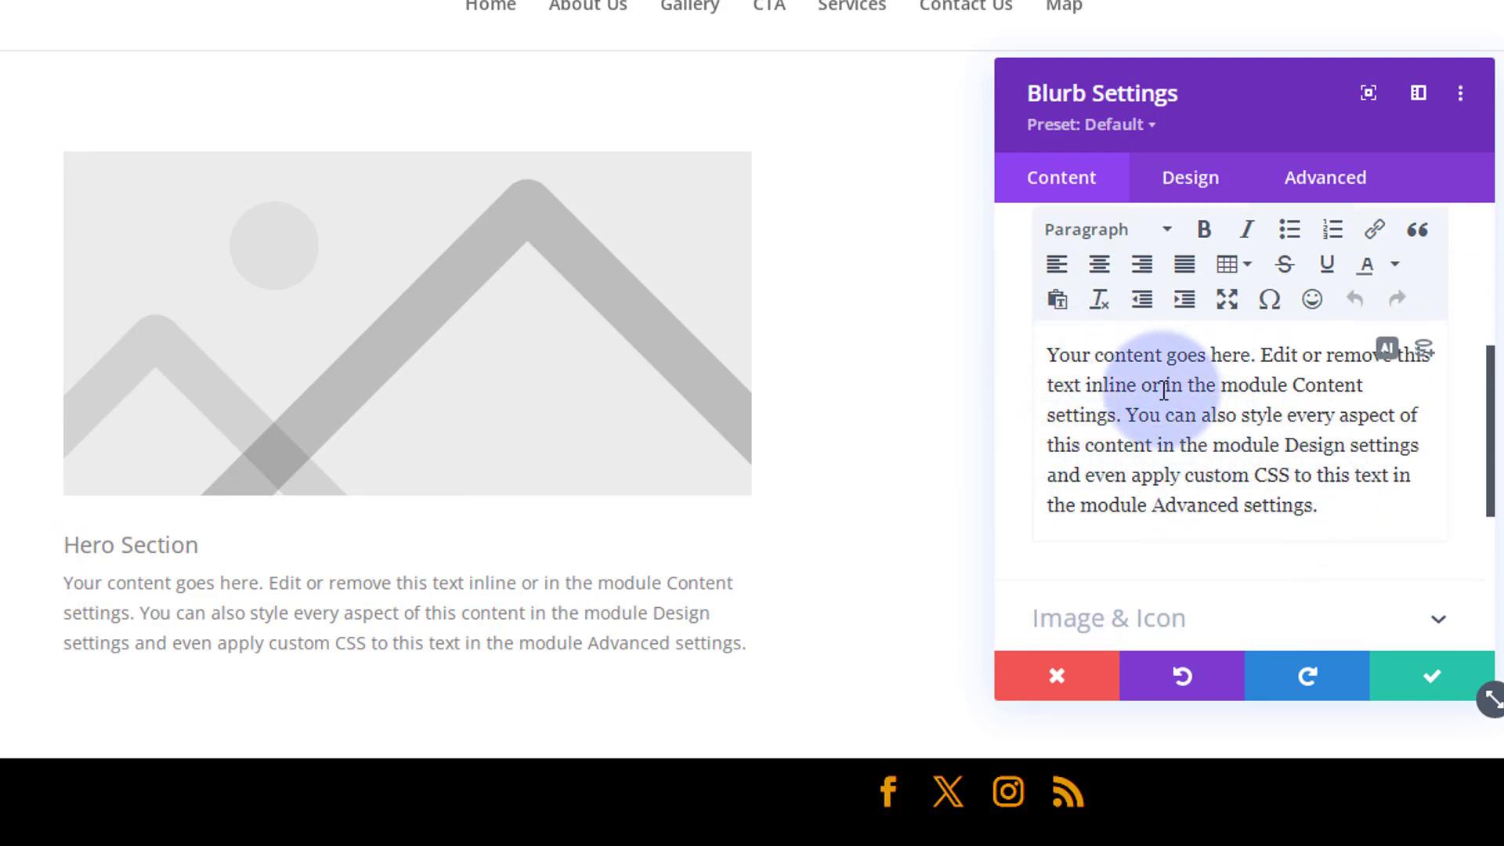
{"action": "scroll", "coordinate": [1206, 313], "scroll_direction": "up", "scroll_amount": 2}
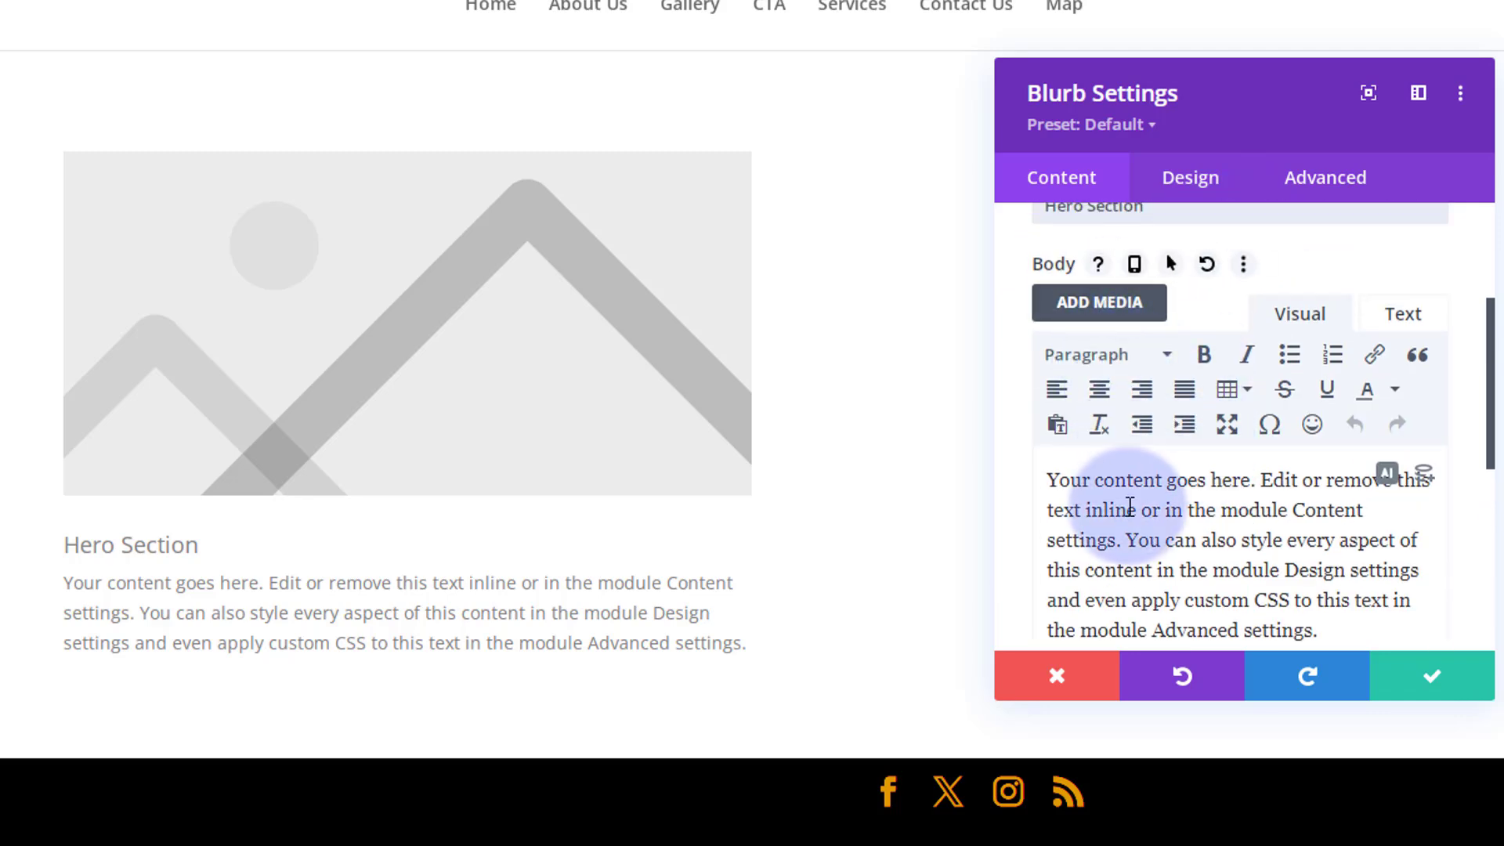
{"action": "scroll", "coordinate": [1126, 491], "scroll_direction": "down", "scroll_amount": 3}
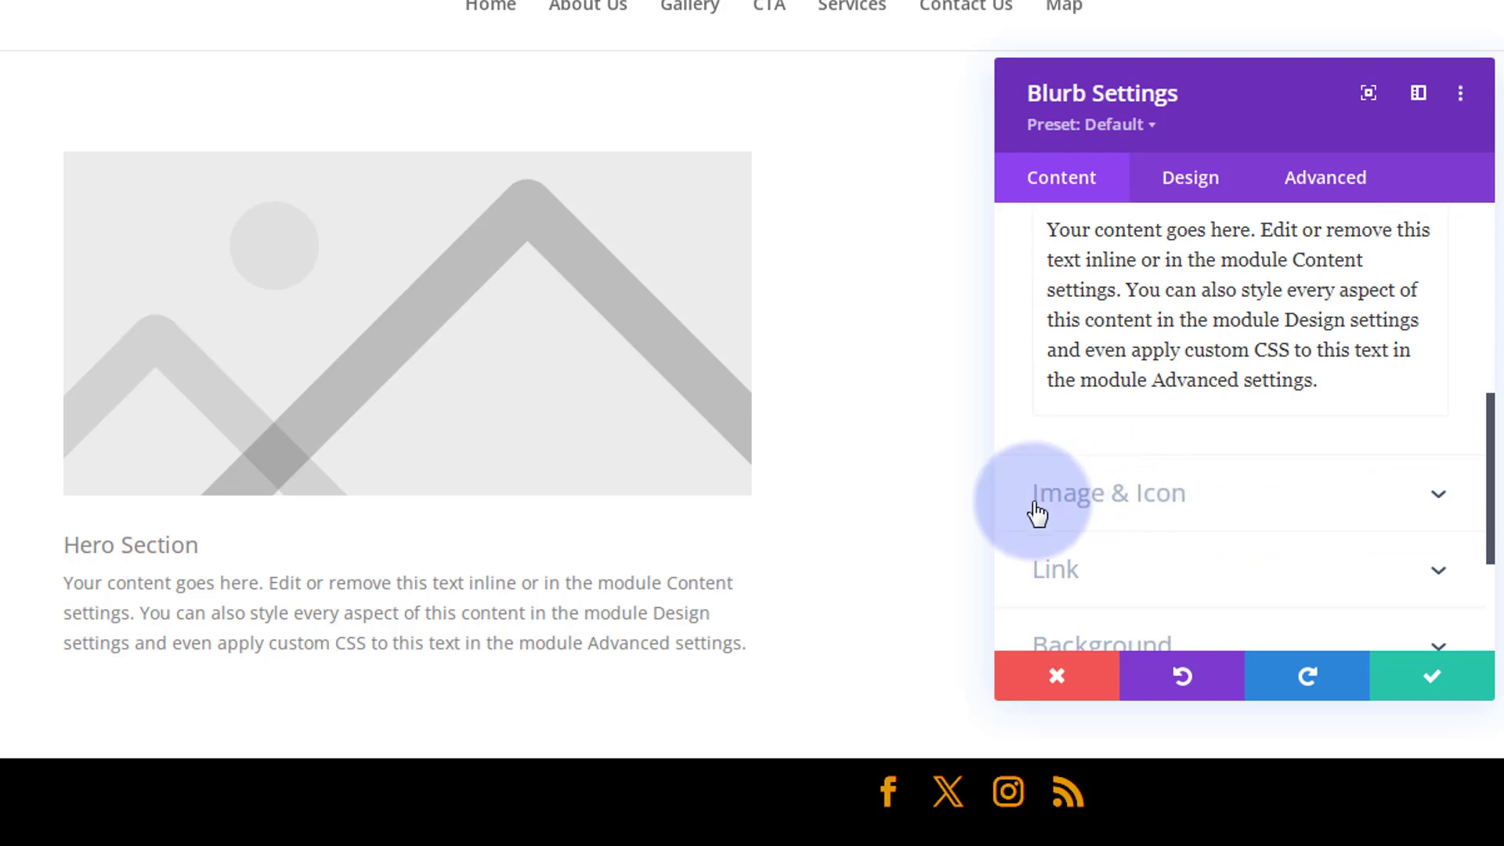
{"action": "left_click", "coordinate": [1172, 493]}
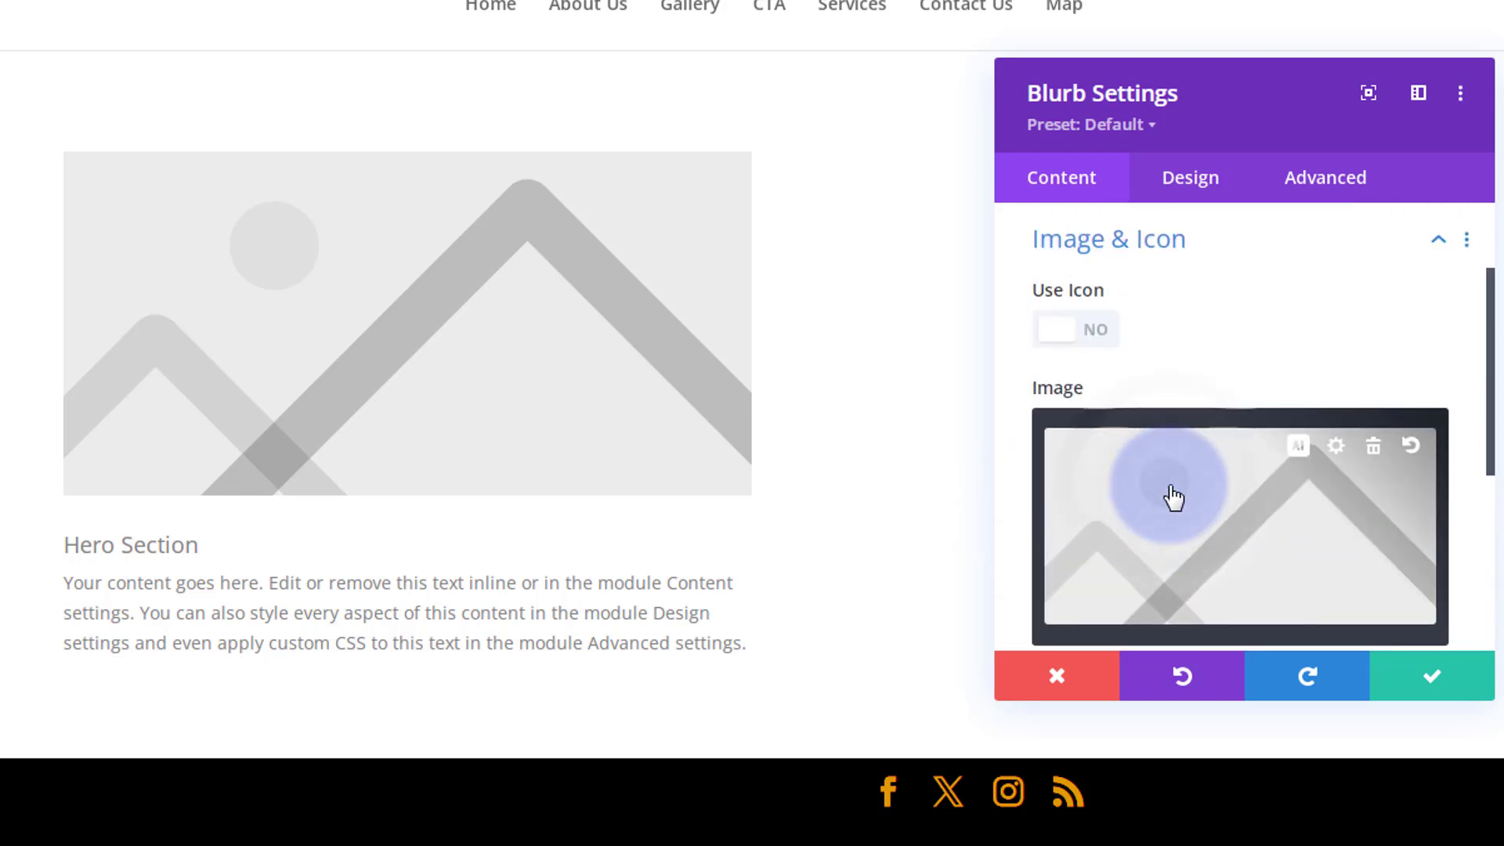
{"action": "left_click", "coordinate": [1083, 327]}
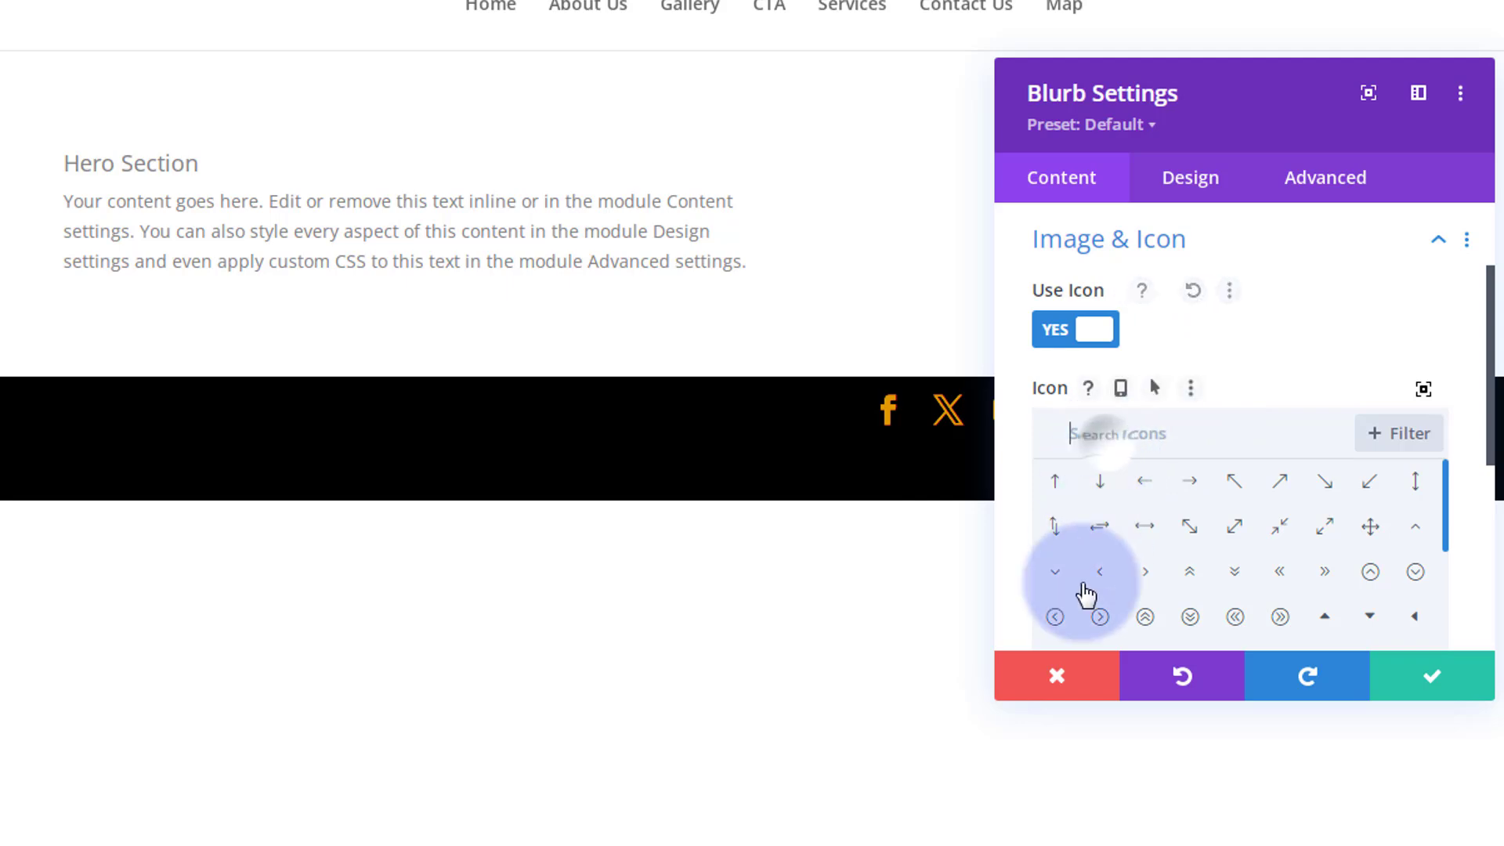
{"action": "scroll", "coordinate": [1098, 547], "scroll_direction": "down", "scroll_amount": 5}
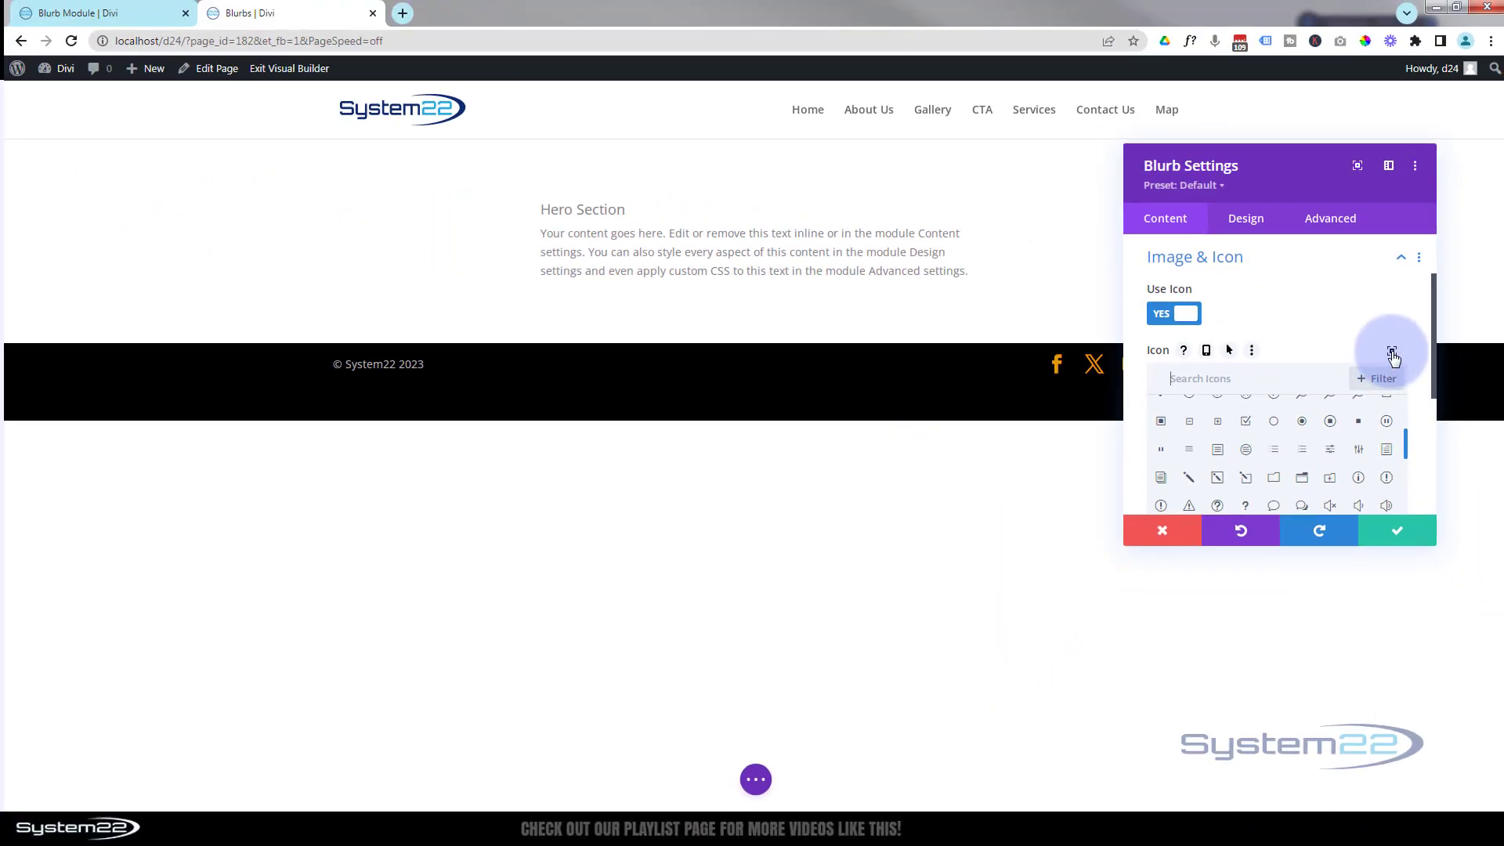
{"action": "left_click", "coordinate": [1392, 354]}
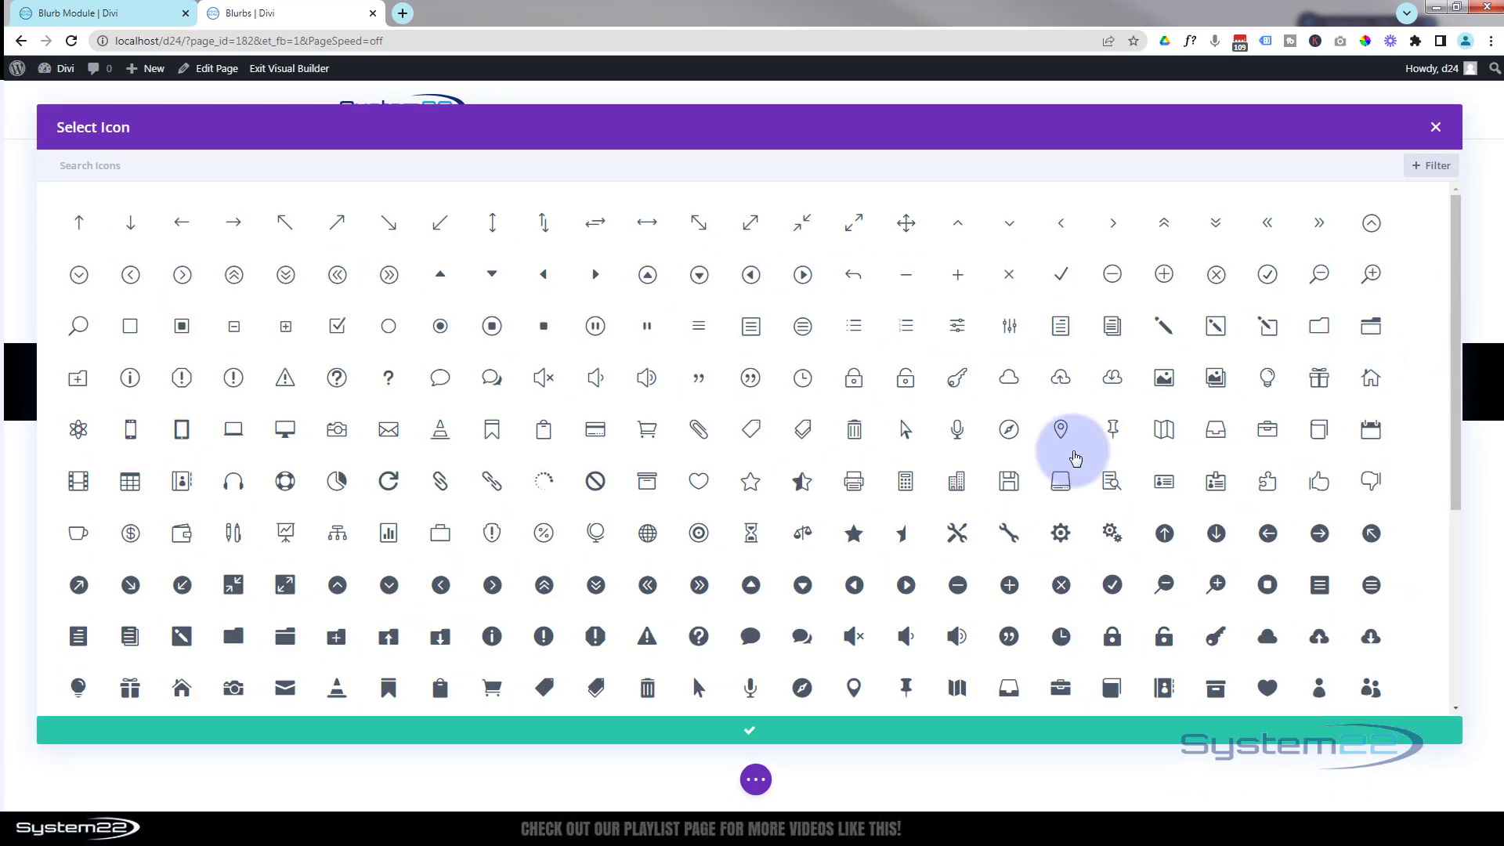
{"action": "scroll", "coordinate": [822, 427], "scroll_direction": "down", "scroll_amount": 3}
{"action": "scroll", "coordinate": [831, 429], "scroll_direction": "down", "scroll_amount": 10}
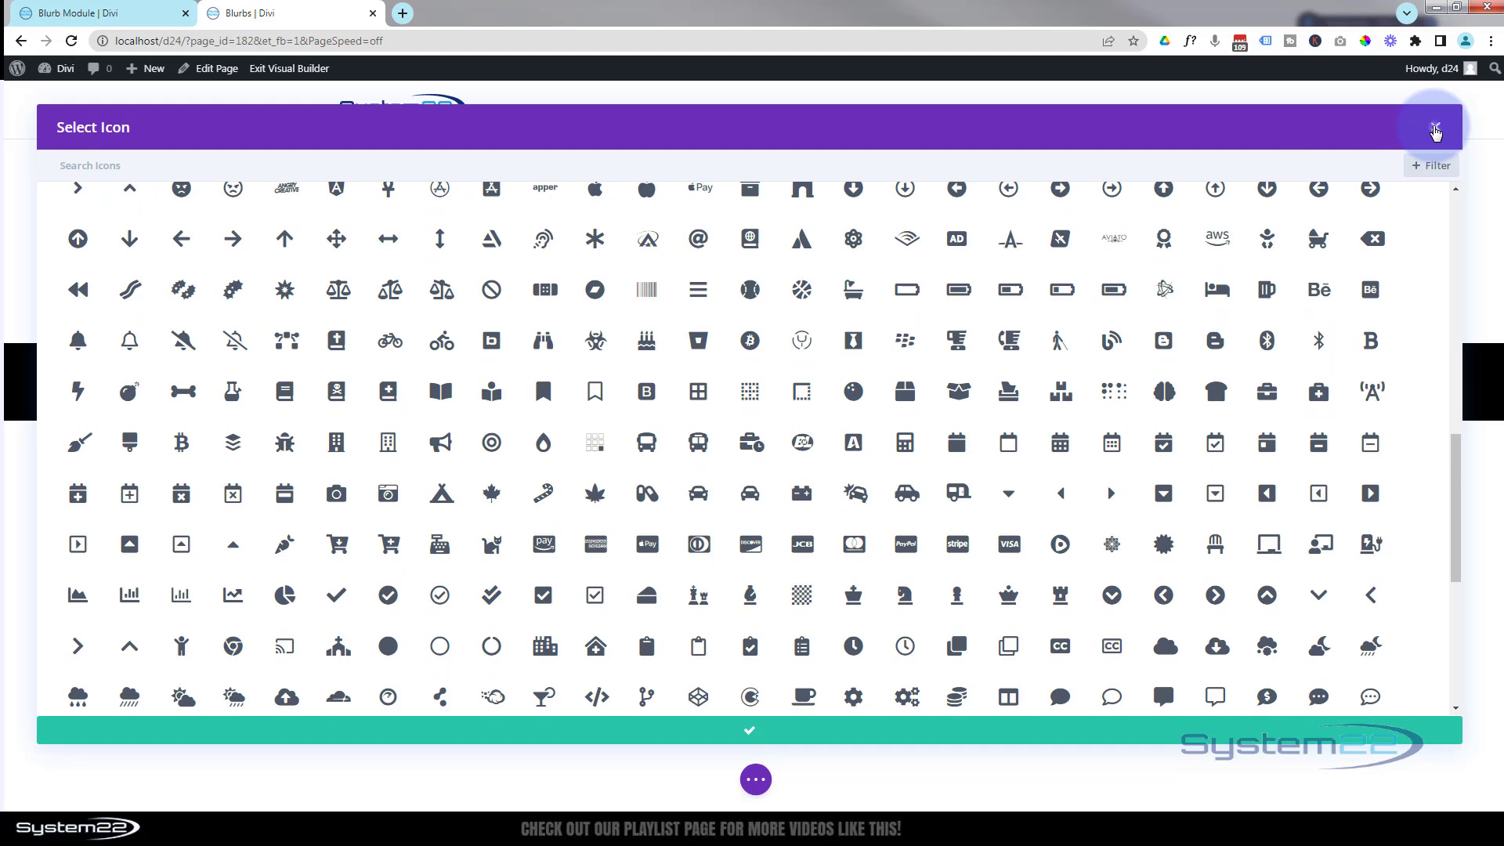
{"action": "left_click", "coordinate": [1433, 126]}
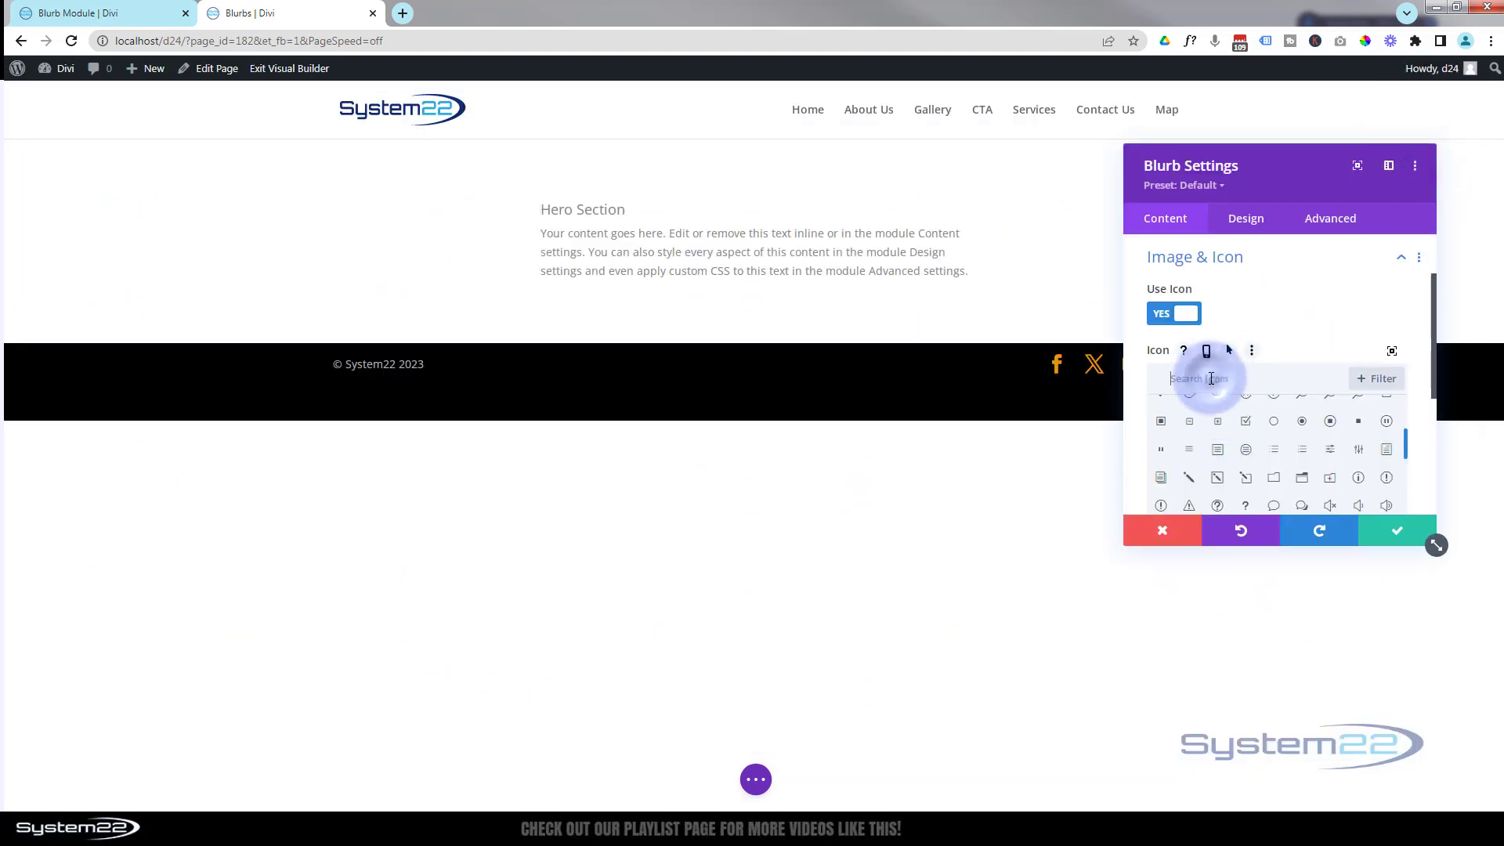
Search the blurb's icons for "comp", choose the solid laptop icon and save the module
{"action": "type", "text": "comp"}
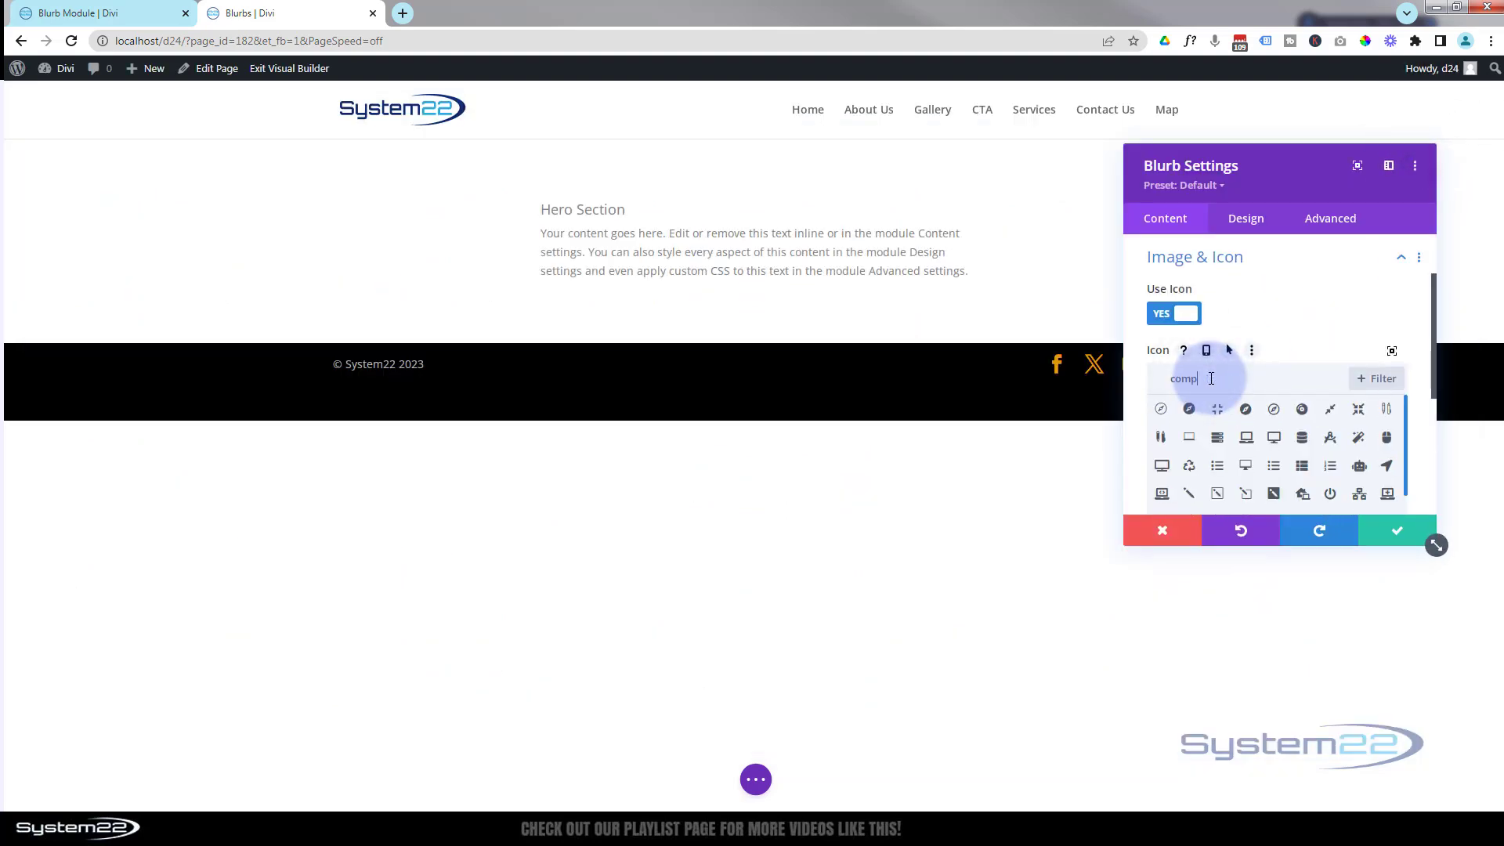
{"action": "left_click", "coordinate": [1246, 439]}
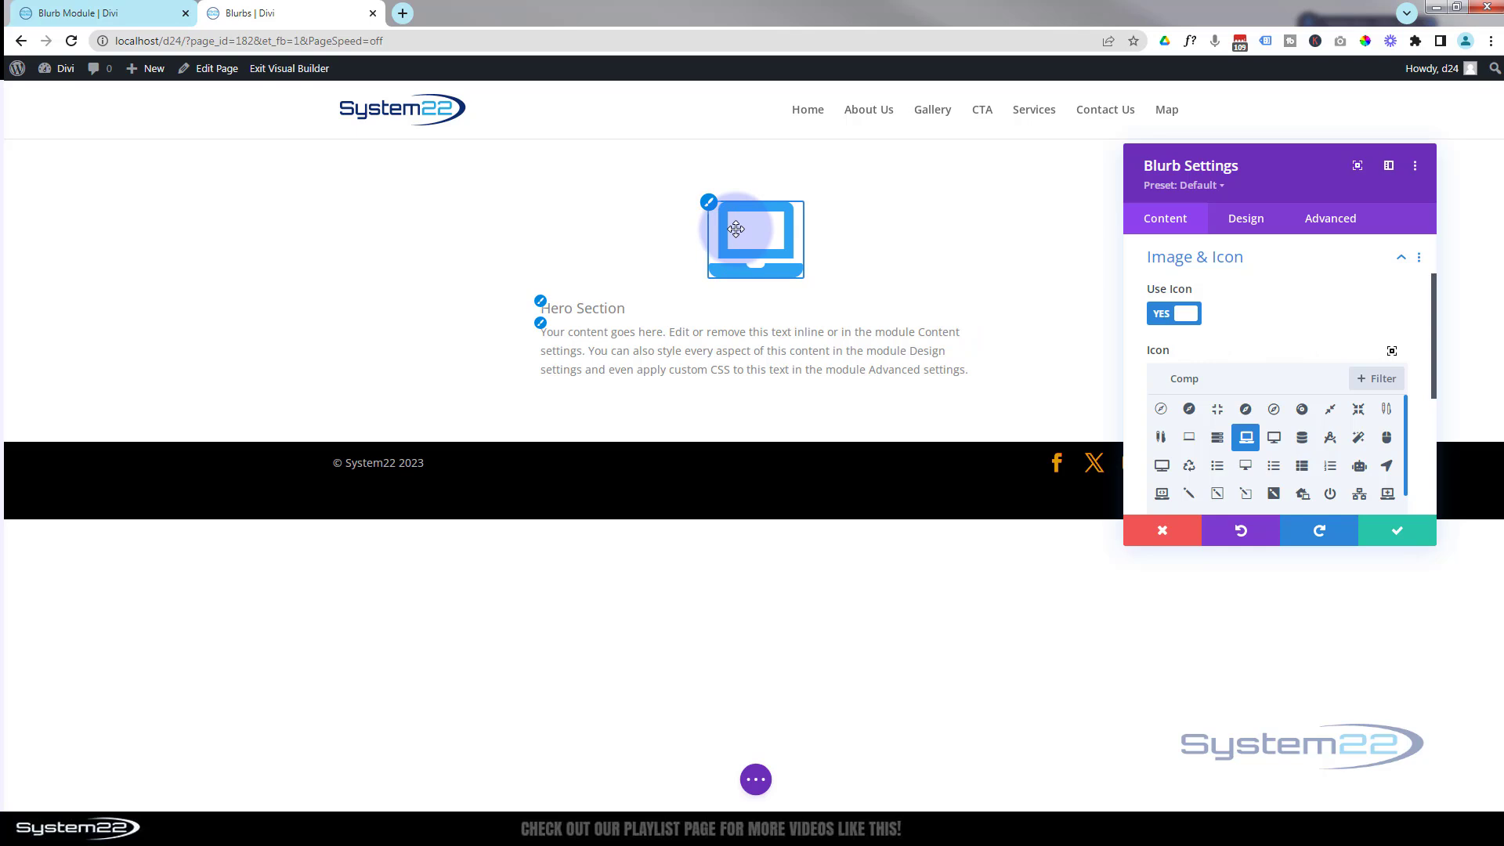
{"action": "left_click", "coordinate": [1388, 535]}
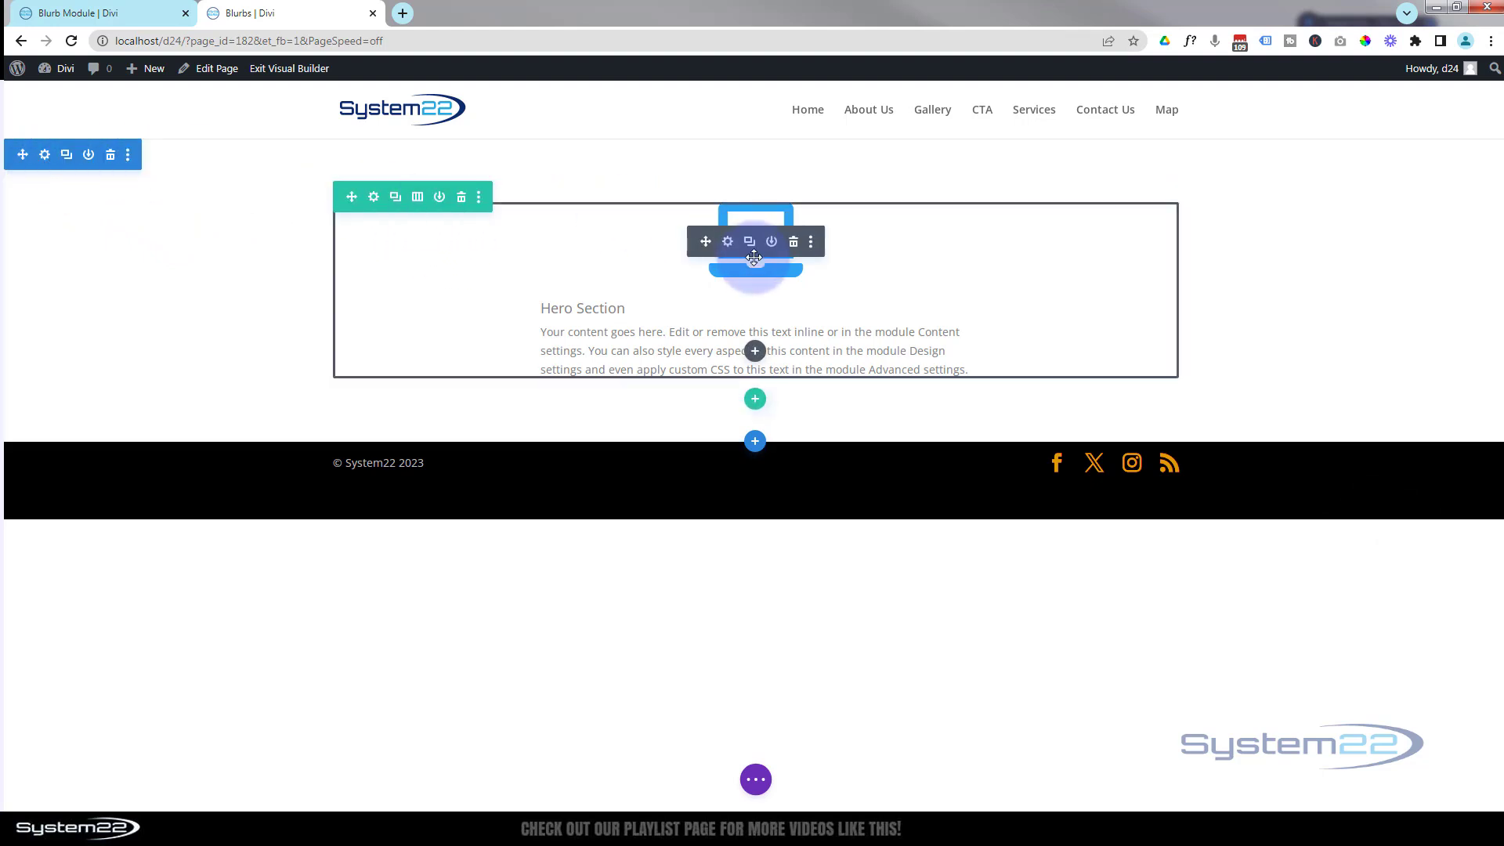
Set the section's background to the fourth image in the media library's first row, a planet rising over rocky spires
{"action": "left_click", "coordinate": [45, 155]}
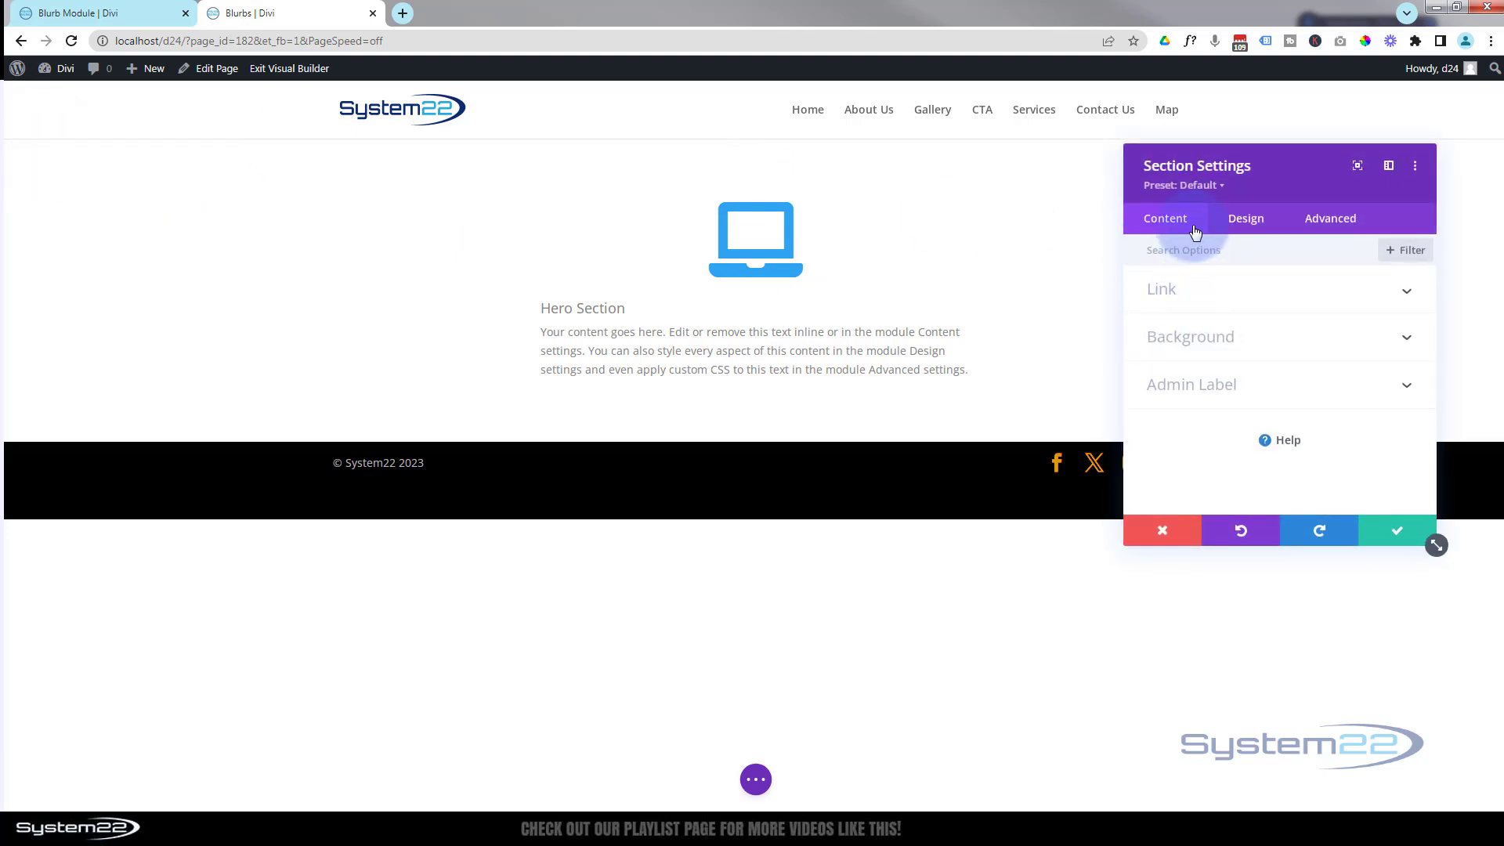
{"action": "left_click", "coordinate": [1206, 343]}
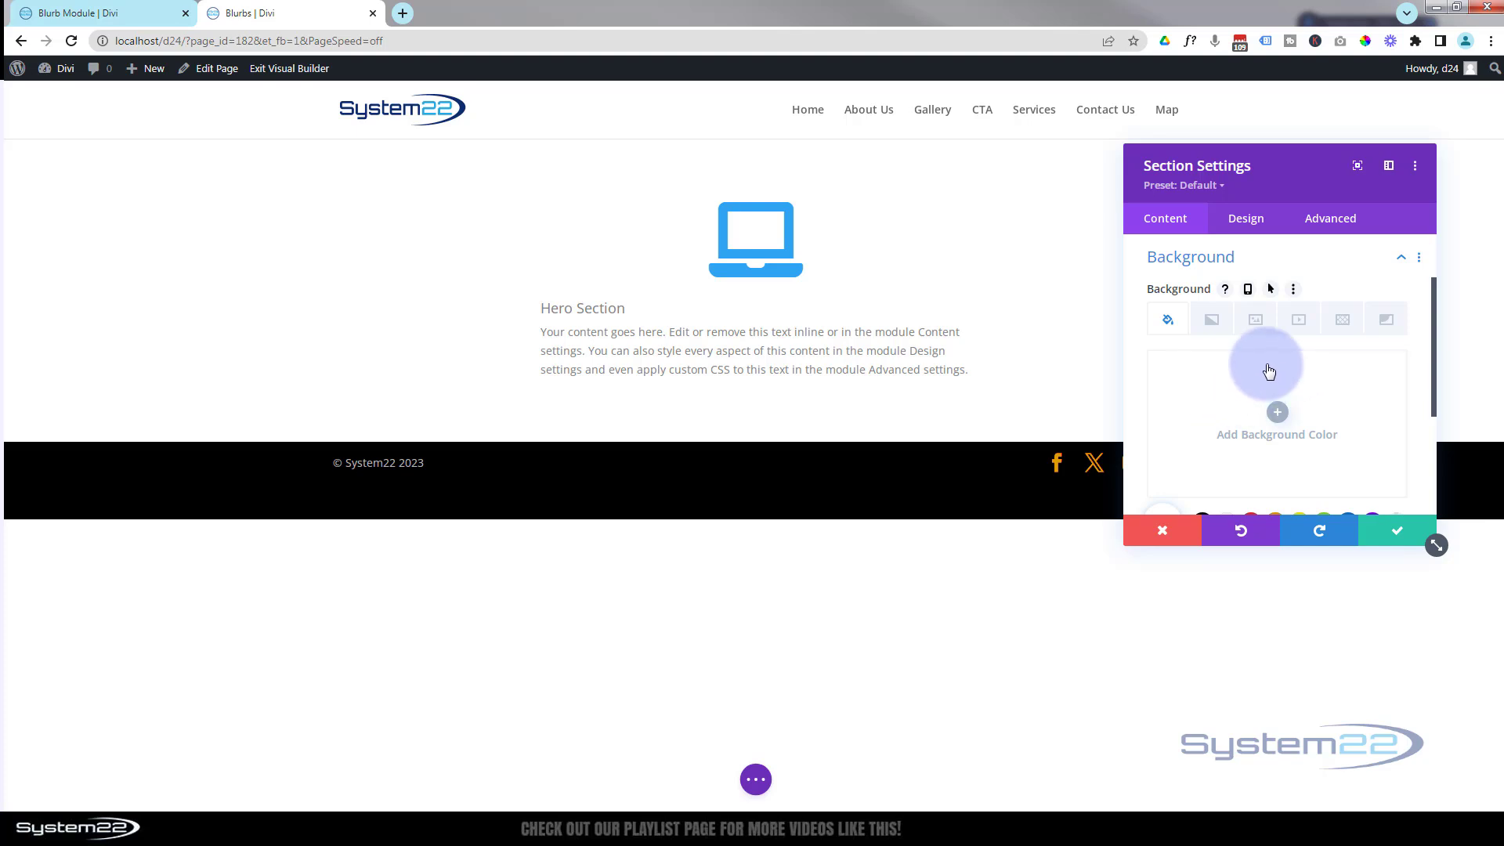
{"action": "left_click", "coordinate": [1260, 320]}
{"action": "left_click", "coordinate": [1277, 412]}
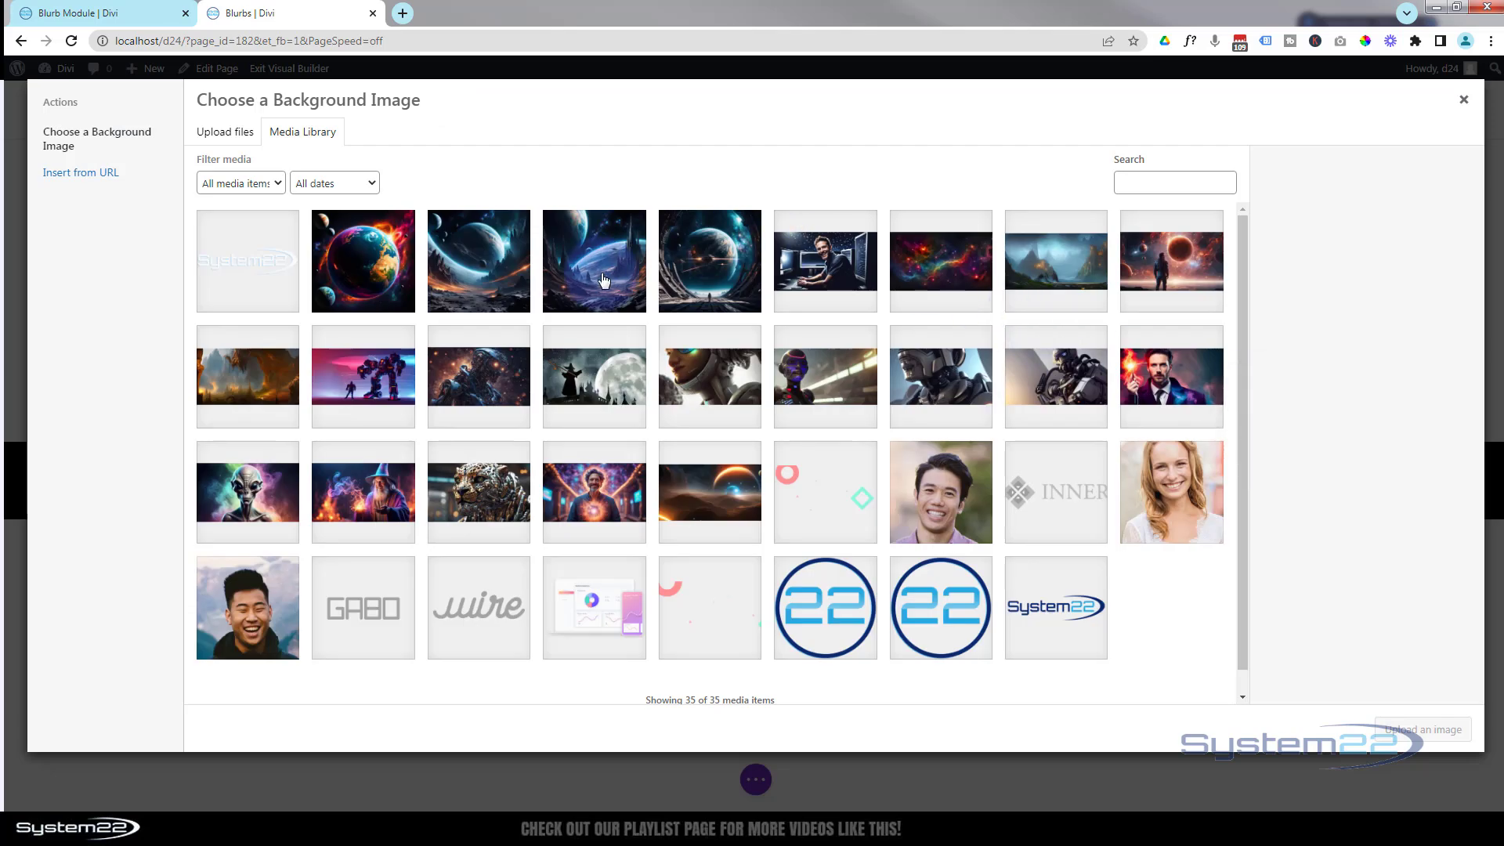
{"action": "left_click", "coordinate": [594, 261]}
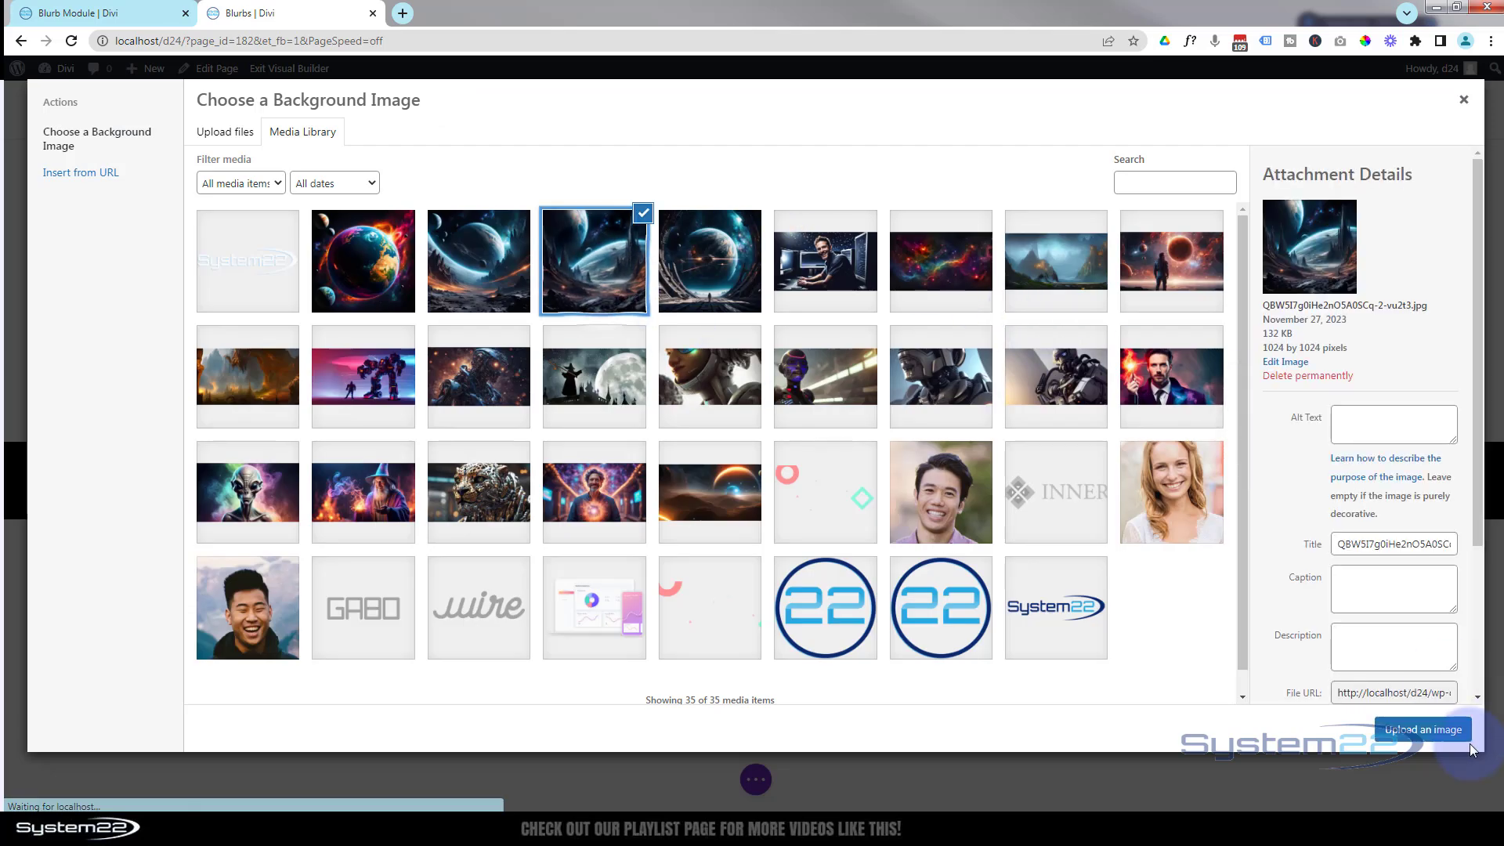
{"action": "left_click", "coordinate": [1422, 730]}
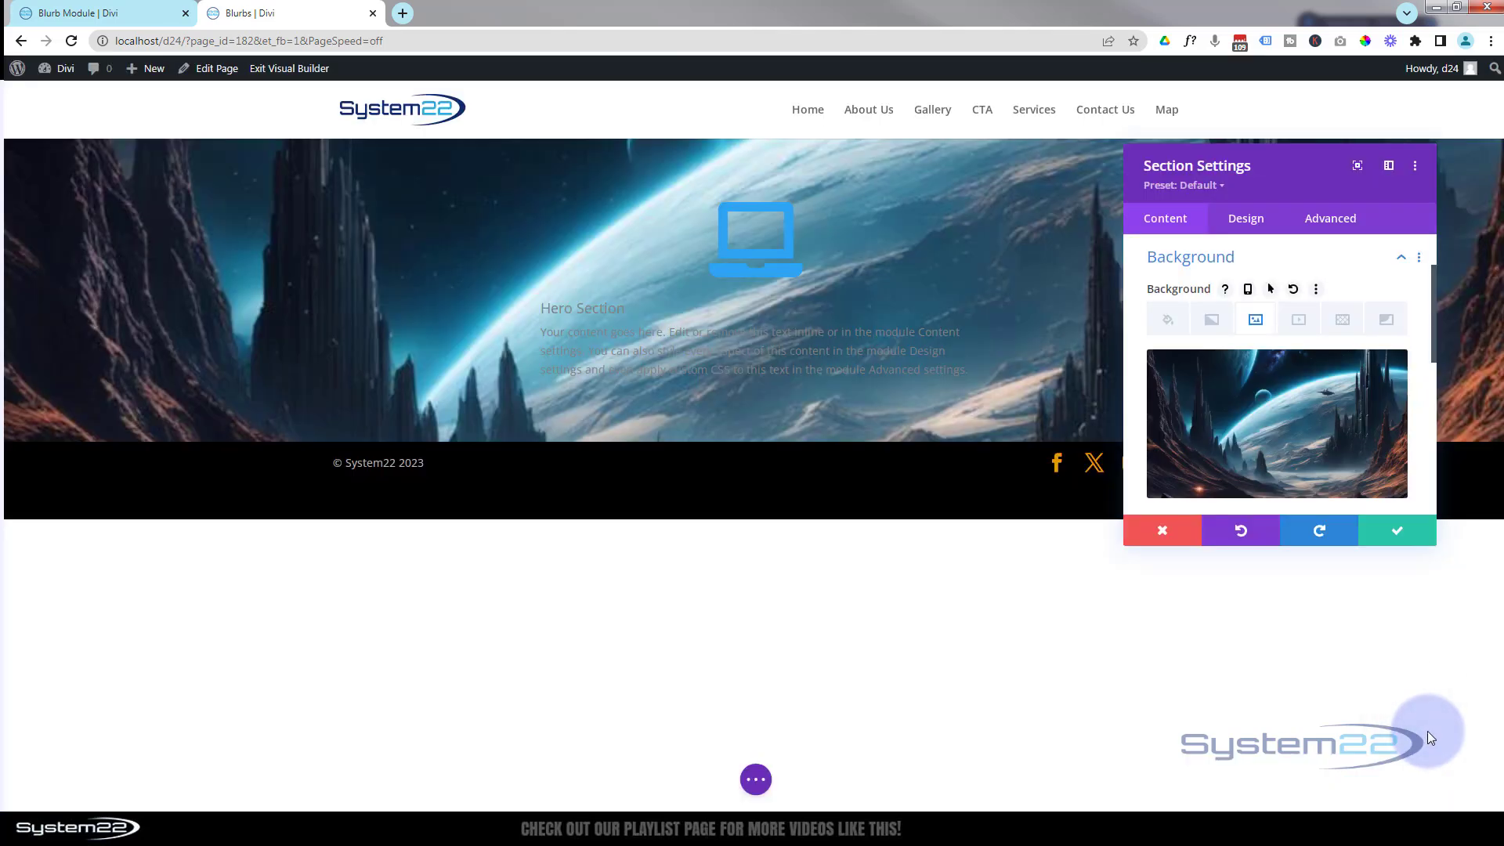
Enable the parallax effect on the section's background image with the CSS method and save the section
{"action": "mouse_move", "coordinate": [1257, 397]}
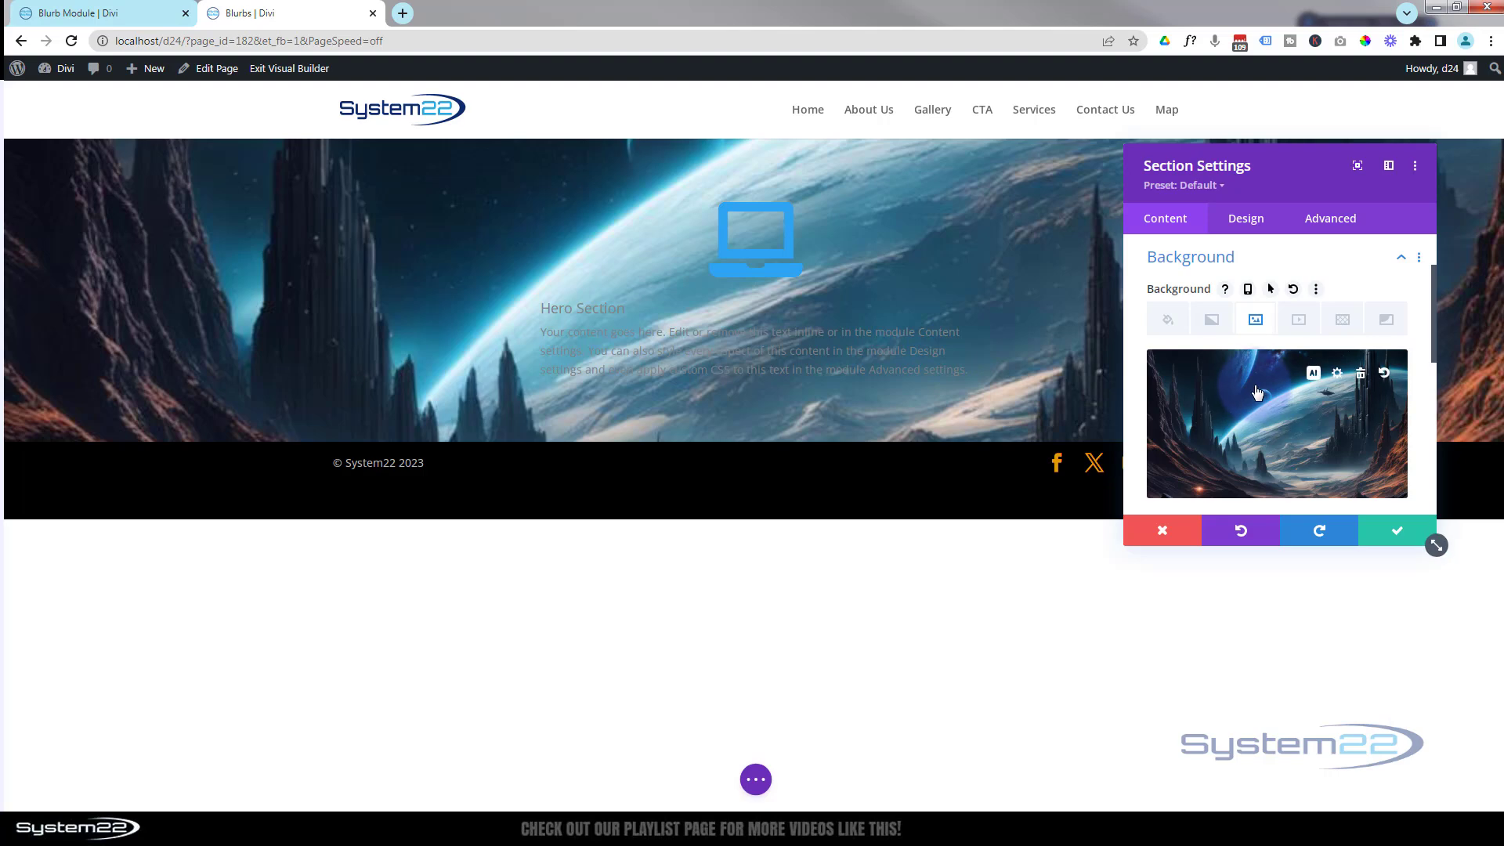
{"action": "scroll", "coordinate": [1257, 392], "scroll_direction": "down", "scroll_amount": 2}
{"action": "left_click", "coordinate": [1257, 392]}
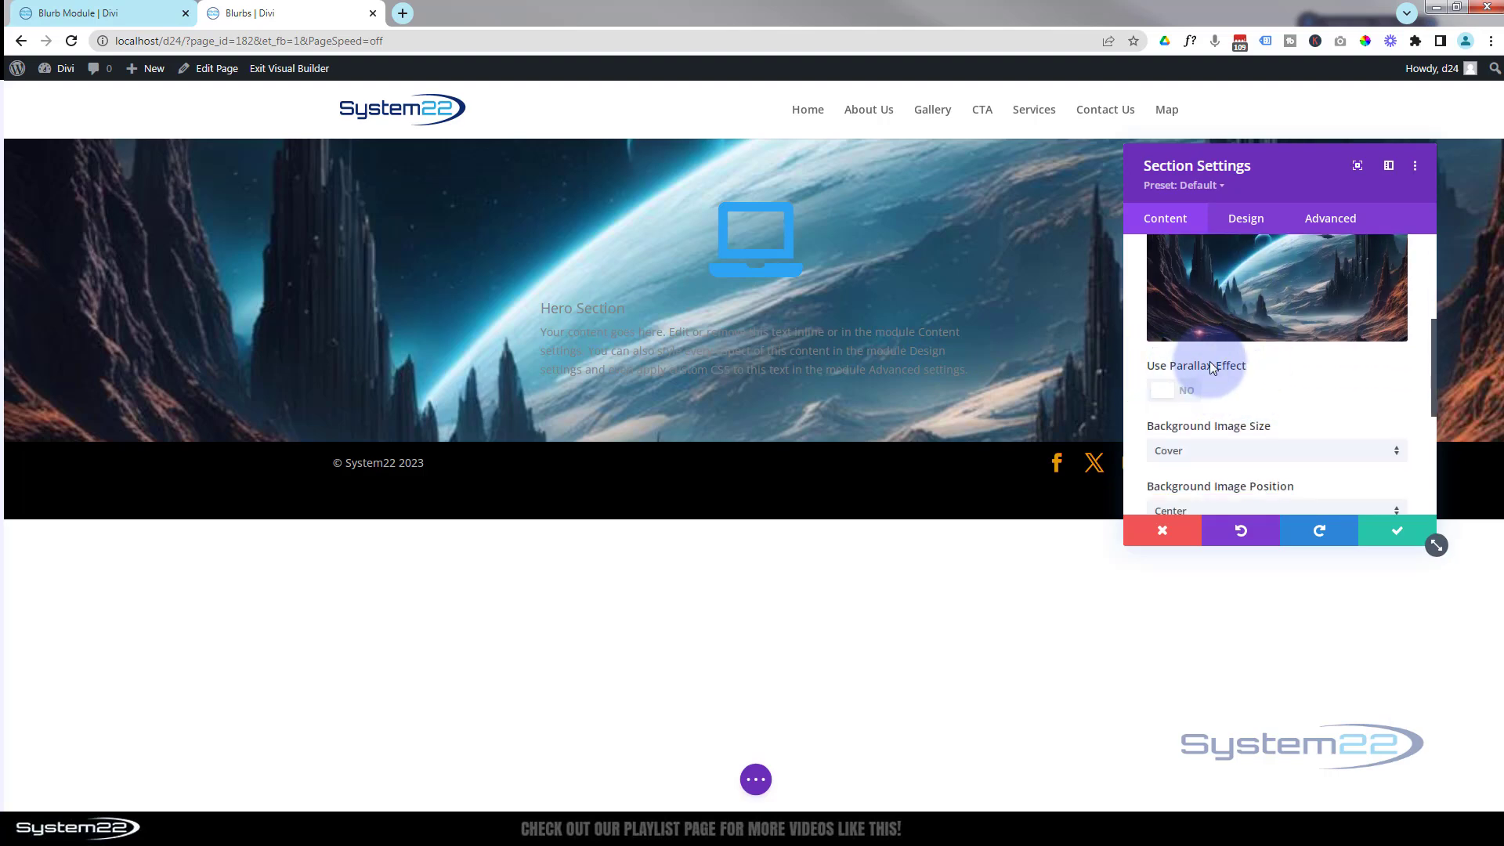
{"action": "left_click", "coordinate": [1187, 392]}
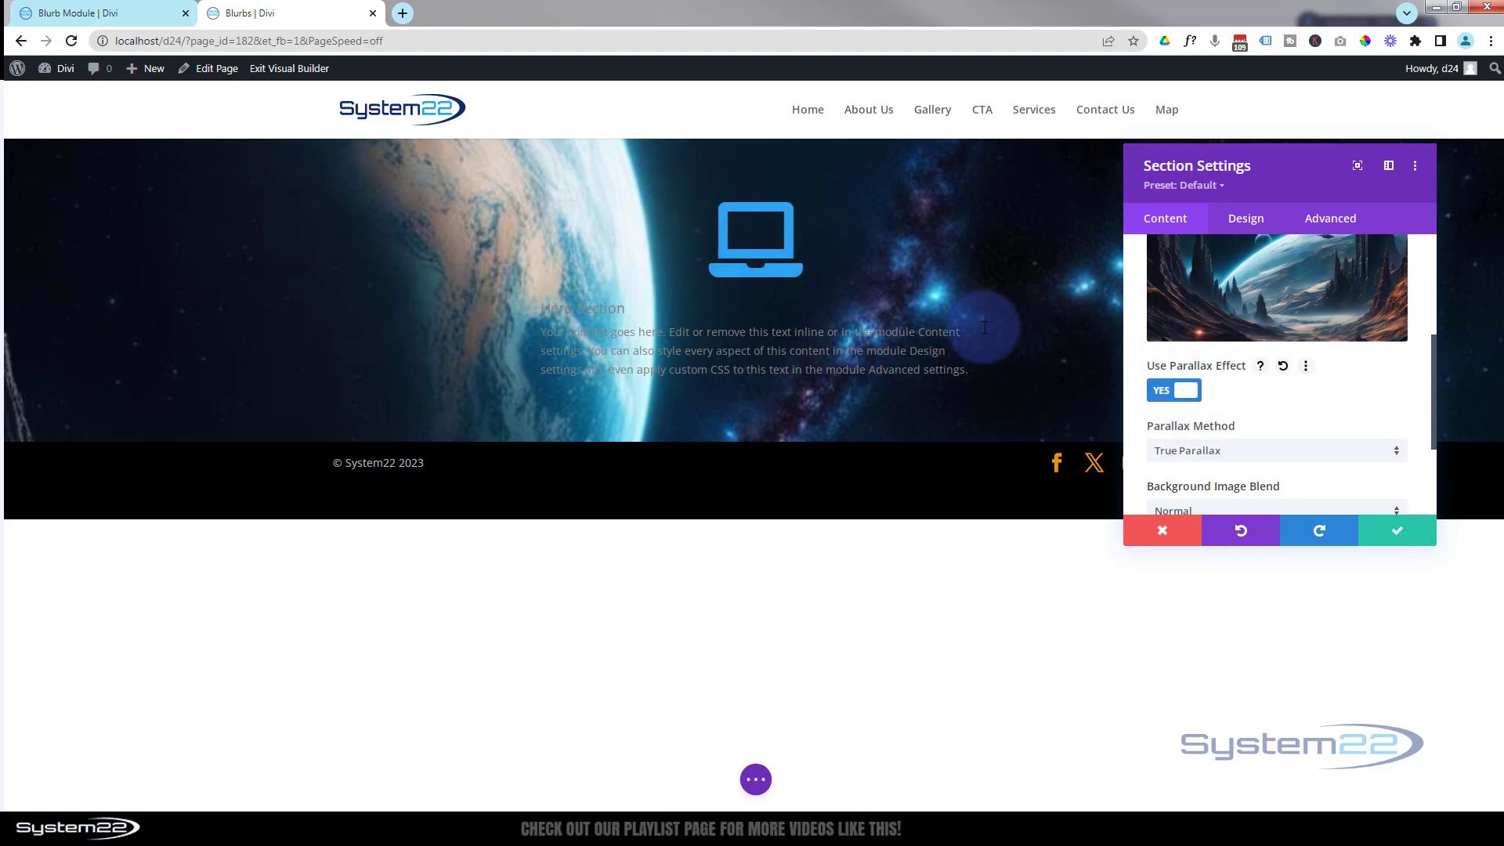
{"action": "left_click", "coordinate": [1253, 458]}
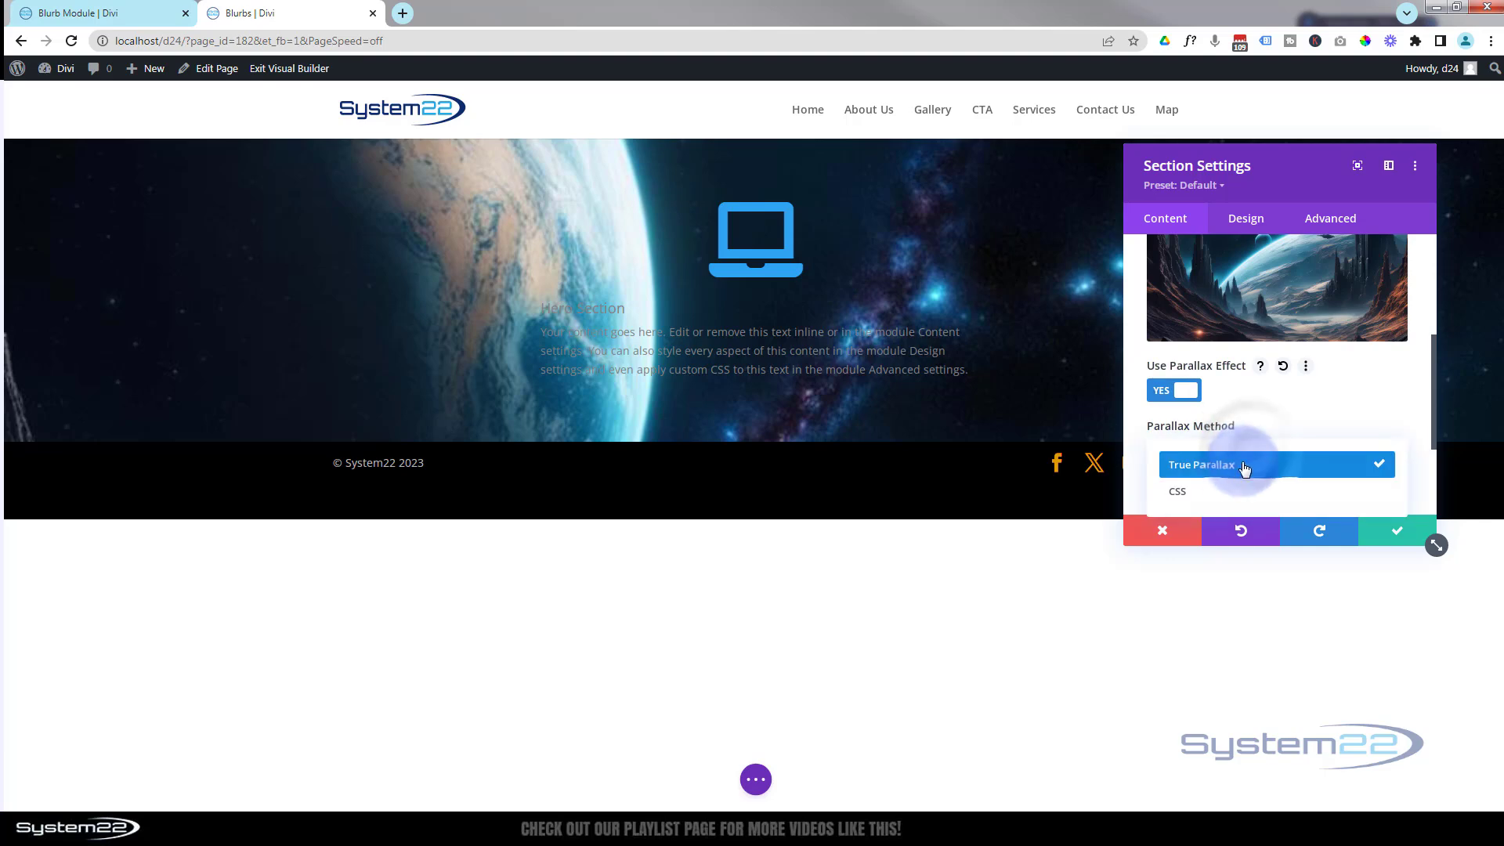
{"action": "left_click", "coordinate": [1202, 493]}
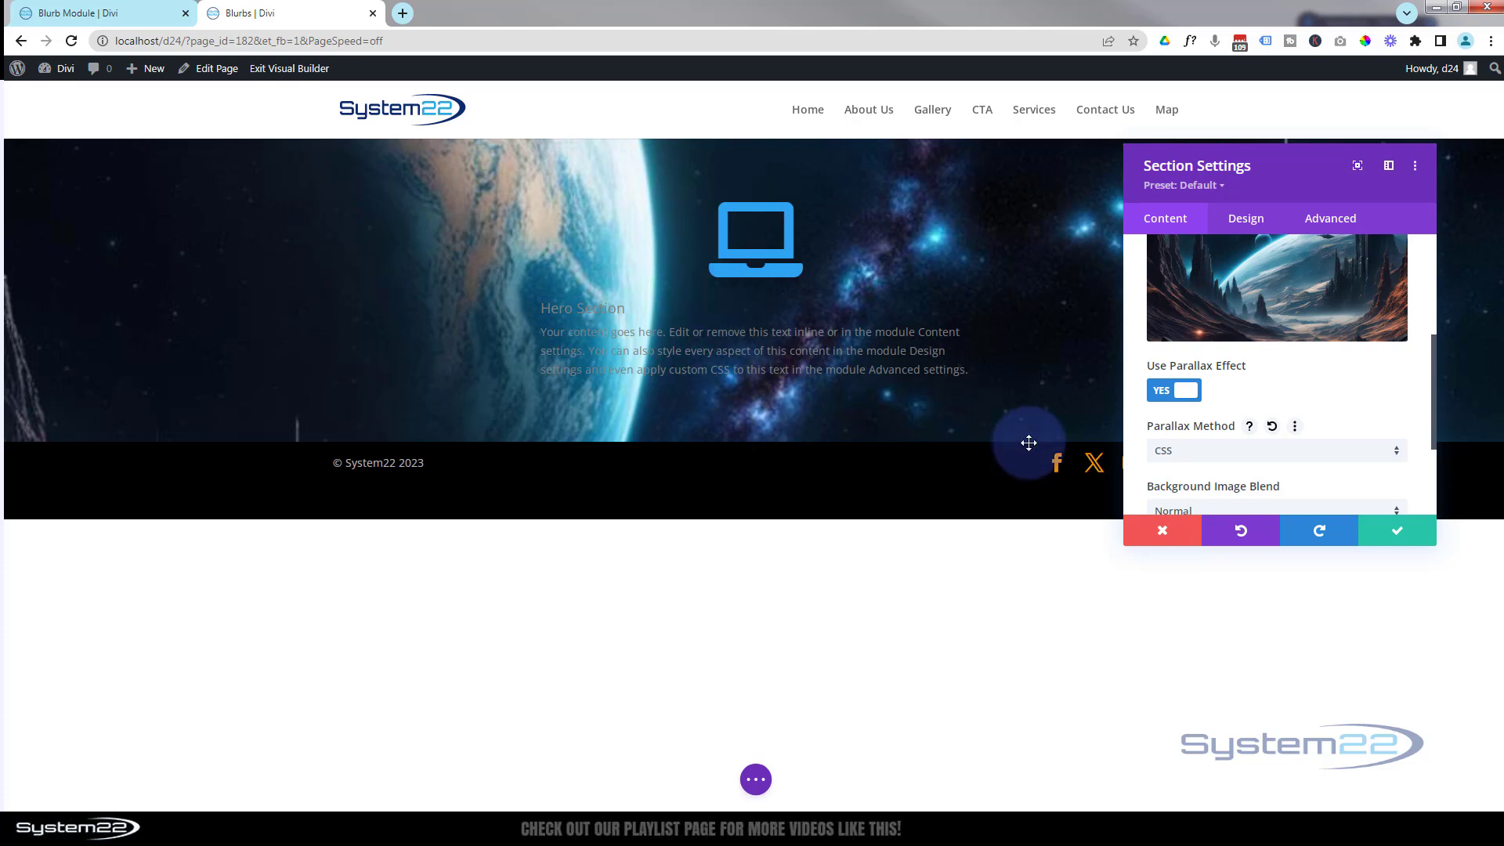
{"action": "left_click", "coordinate": [1382, 534]}
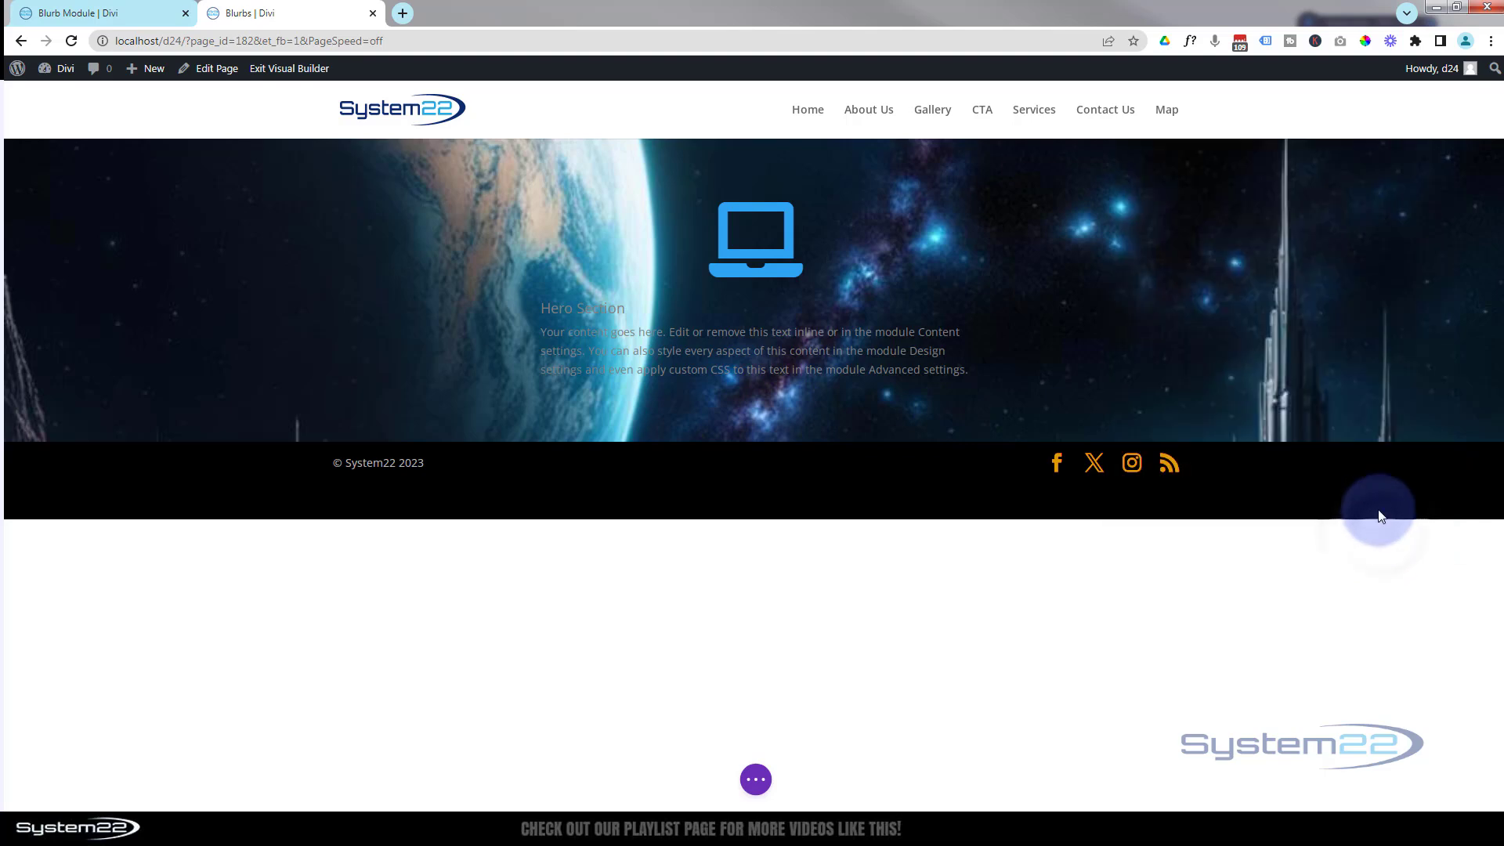
Open the blurb's icon design settings and set the laptop icon's colour to white (#ffffff)
{"action": "mouse_move", "coordinate": [791, 274]}
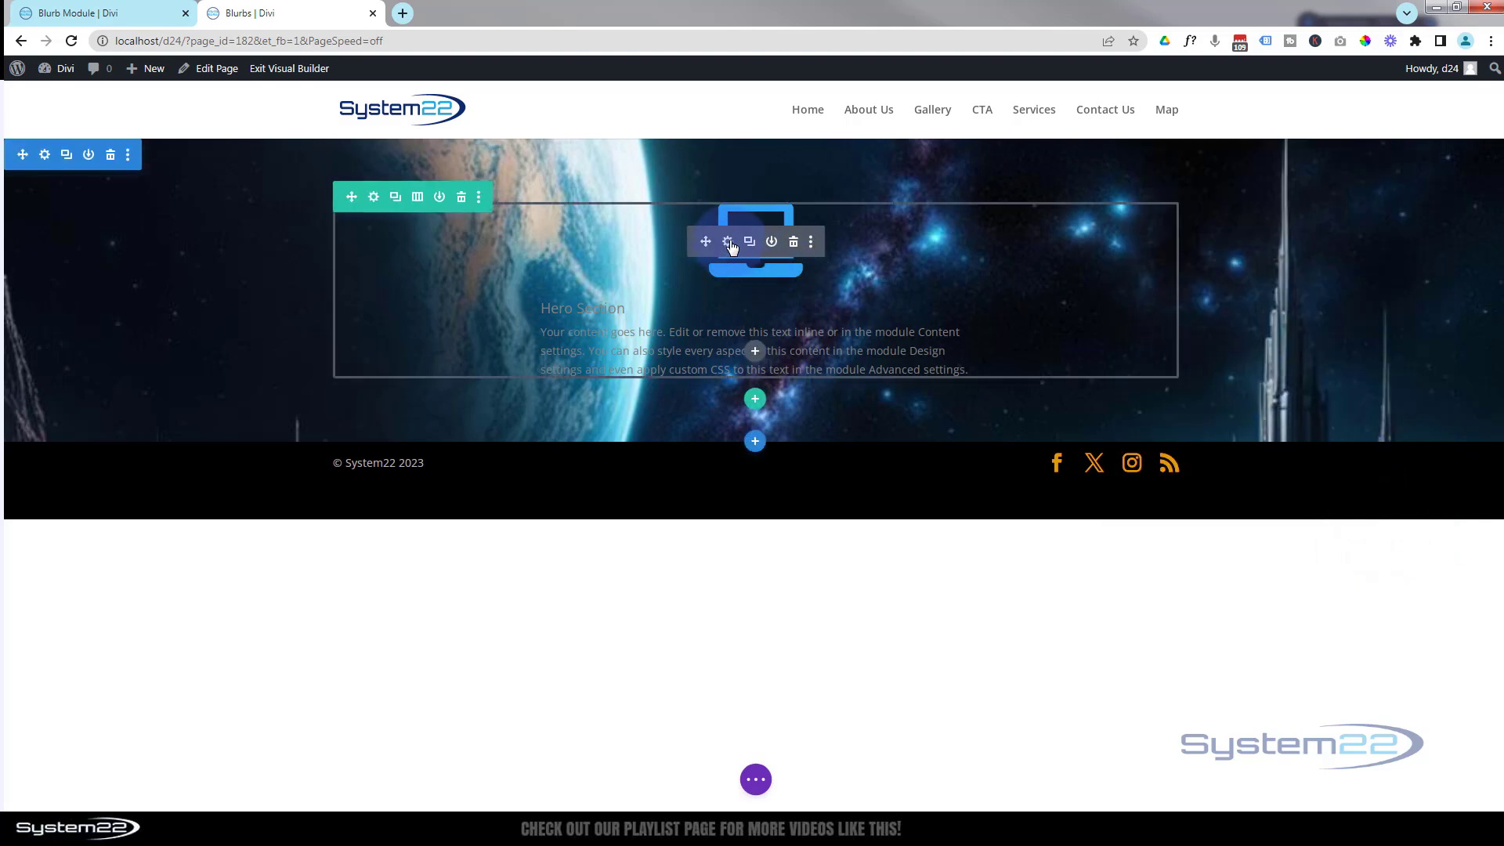
{"action": "left_click", "coordinate": [728, 243]}
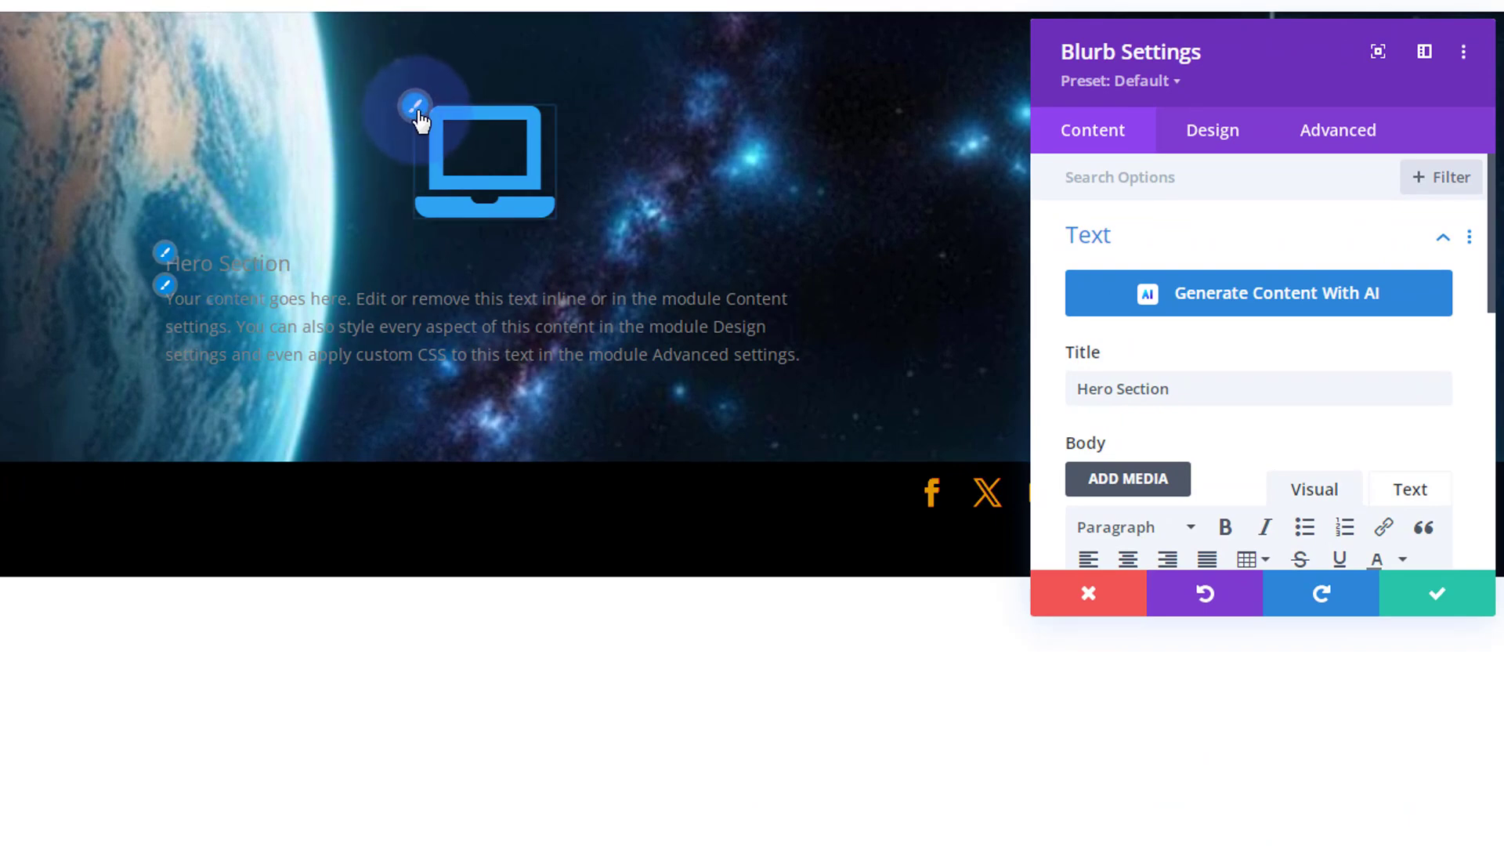
{"action": "left_click", "coordinate": [416, 106]}
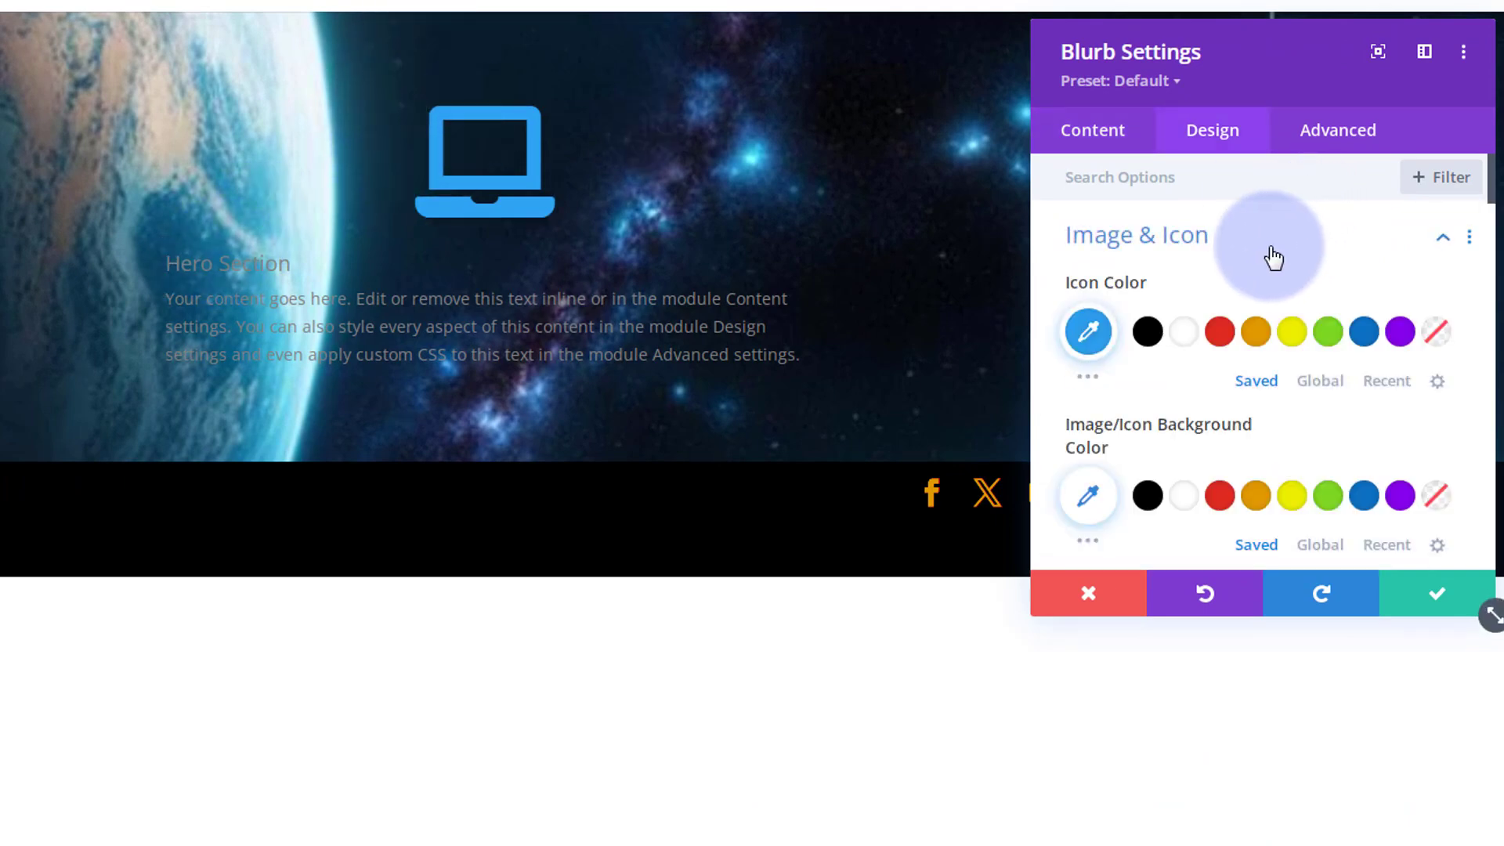
{"action": "left_click", "coordinate": [1368, 337]}
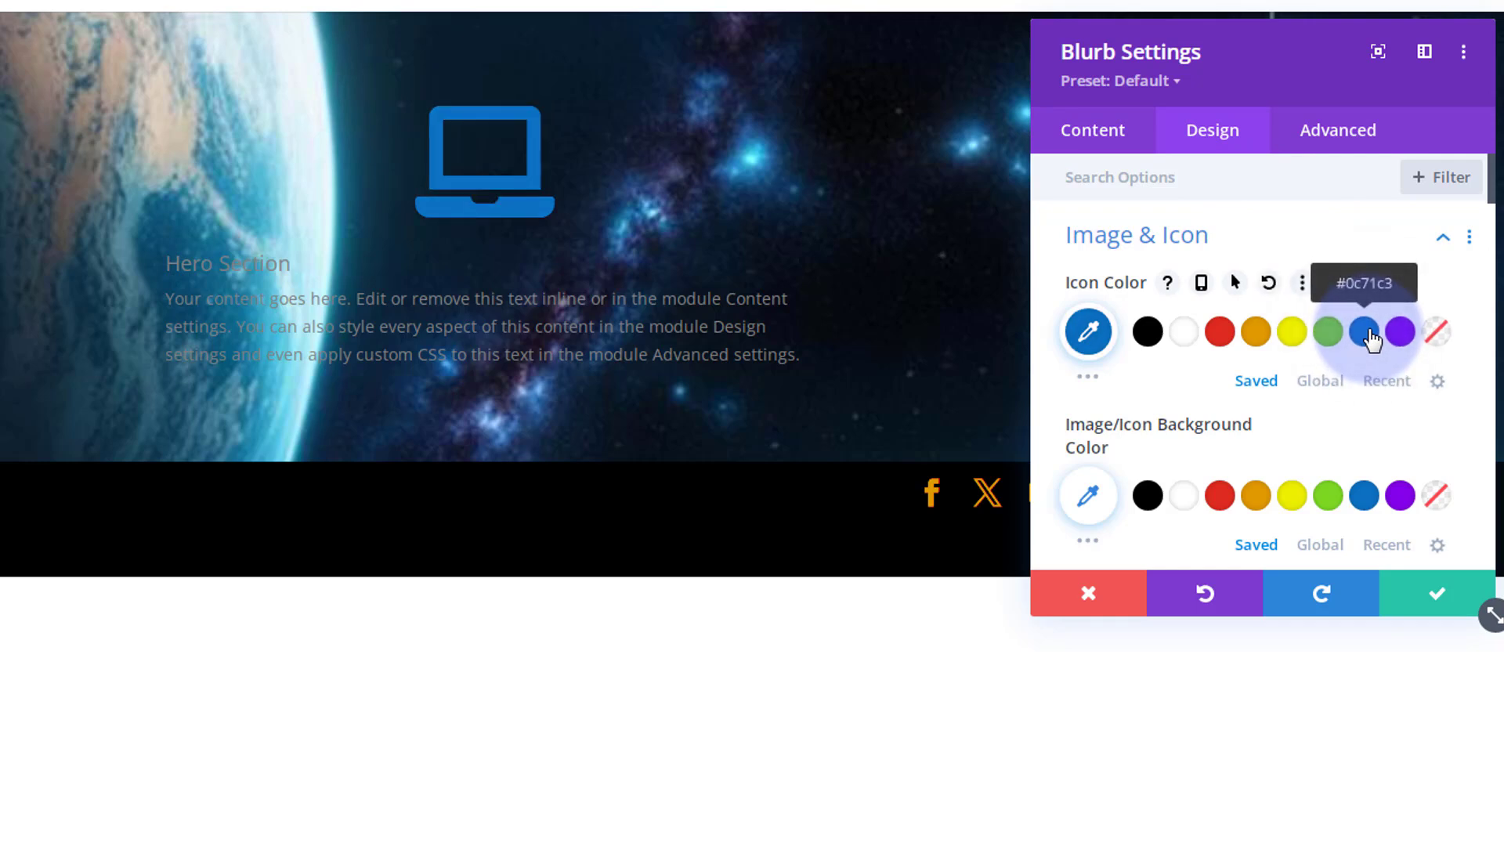
{"action": "left_click", "coordinate": [1185, 333]}
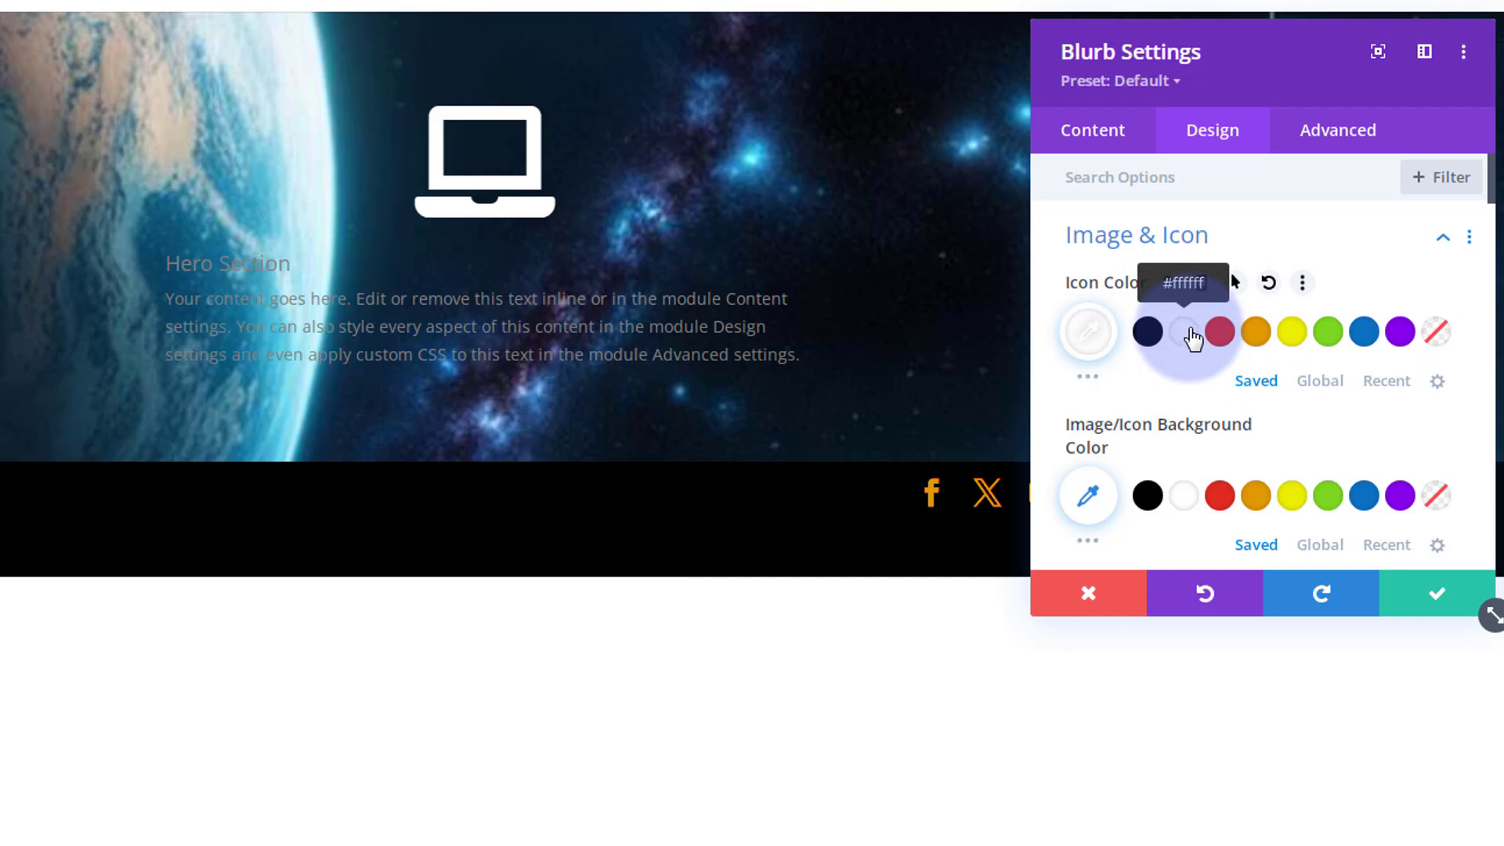
Set the blurb's image/icon width to 50px and collapse the Image & Icon design settings
{"action": "scroll", "coordinate": [1190, 336], "scroll_direction": "down", "scroll_amount": 5}
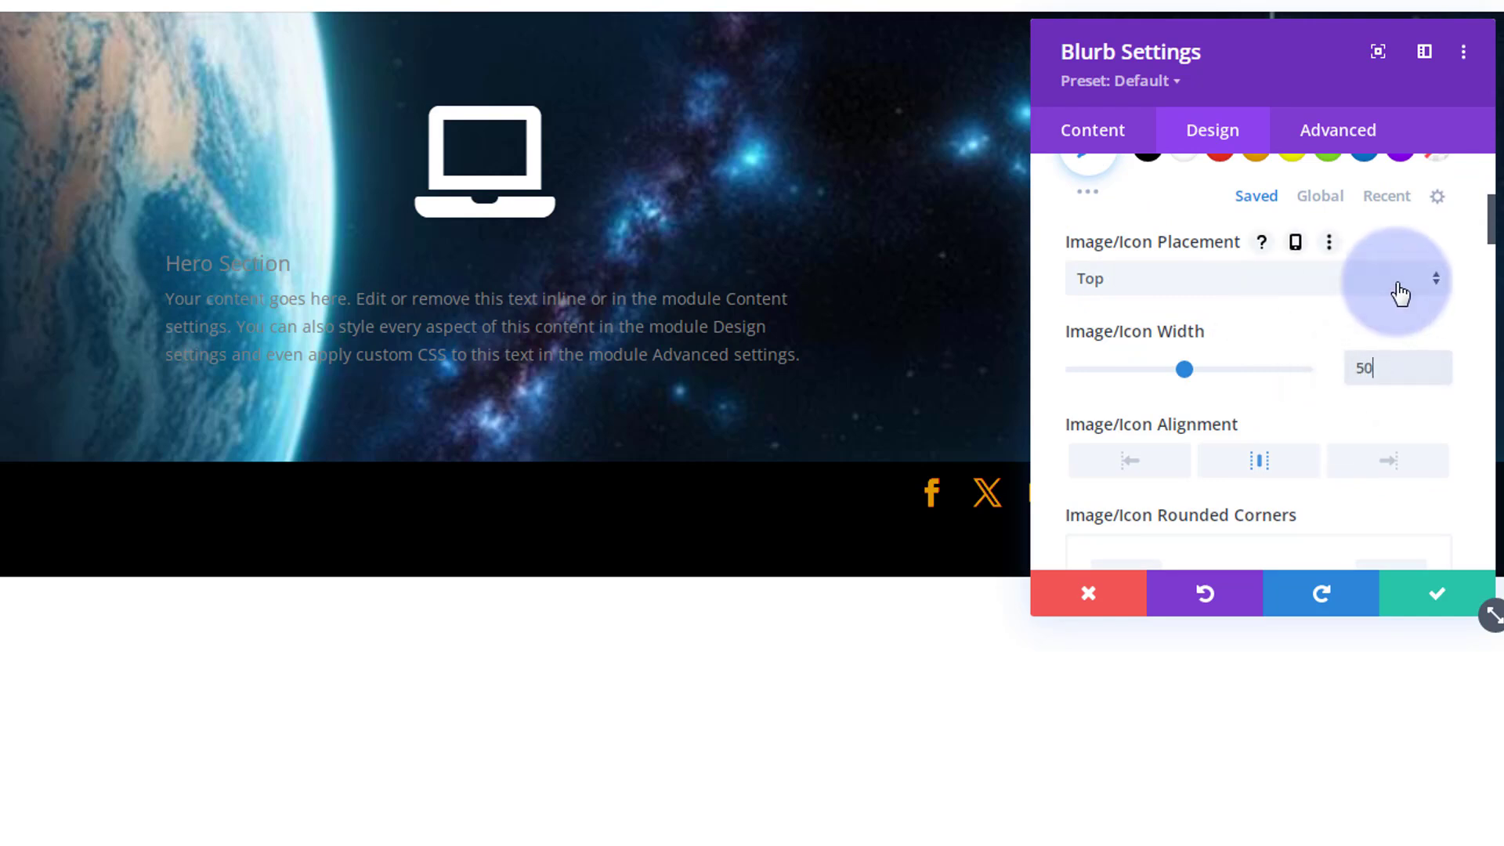
{"action": "type", "text": "px"}
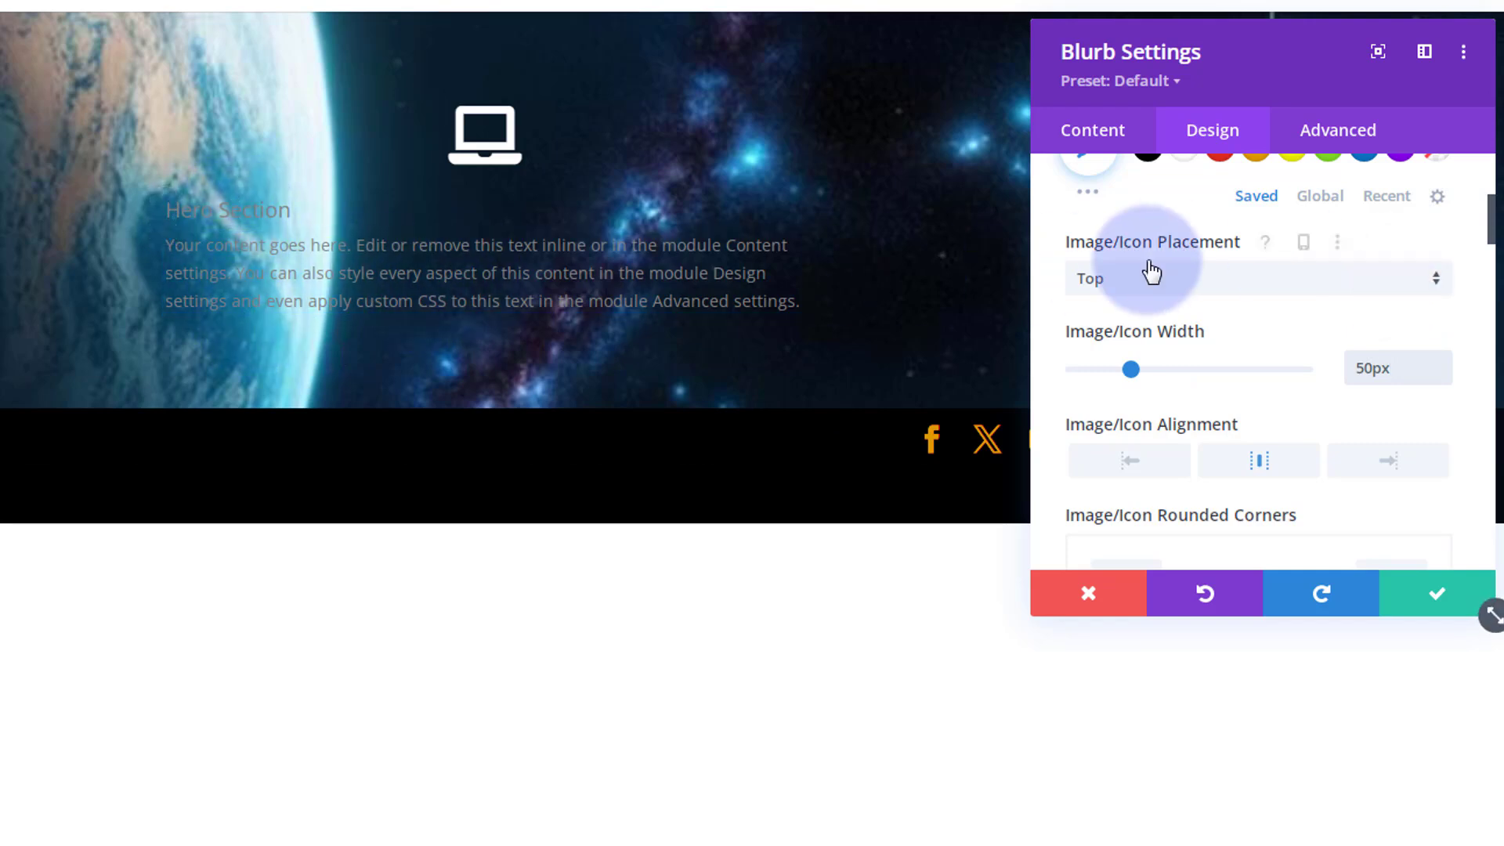
{"action": "scroll", "coordinate": [1181, 311], "scroll_direction": "up", "scroll_amount": 5}
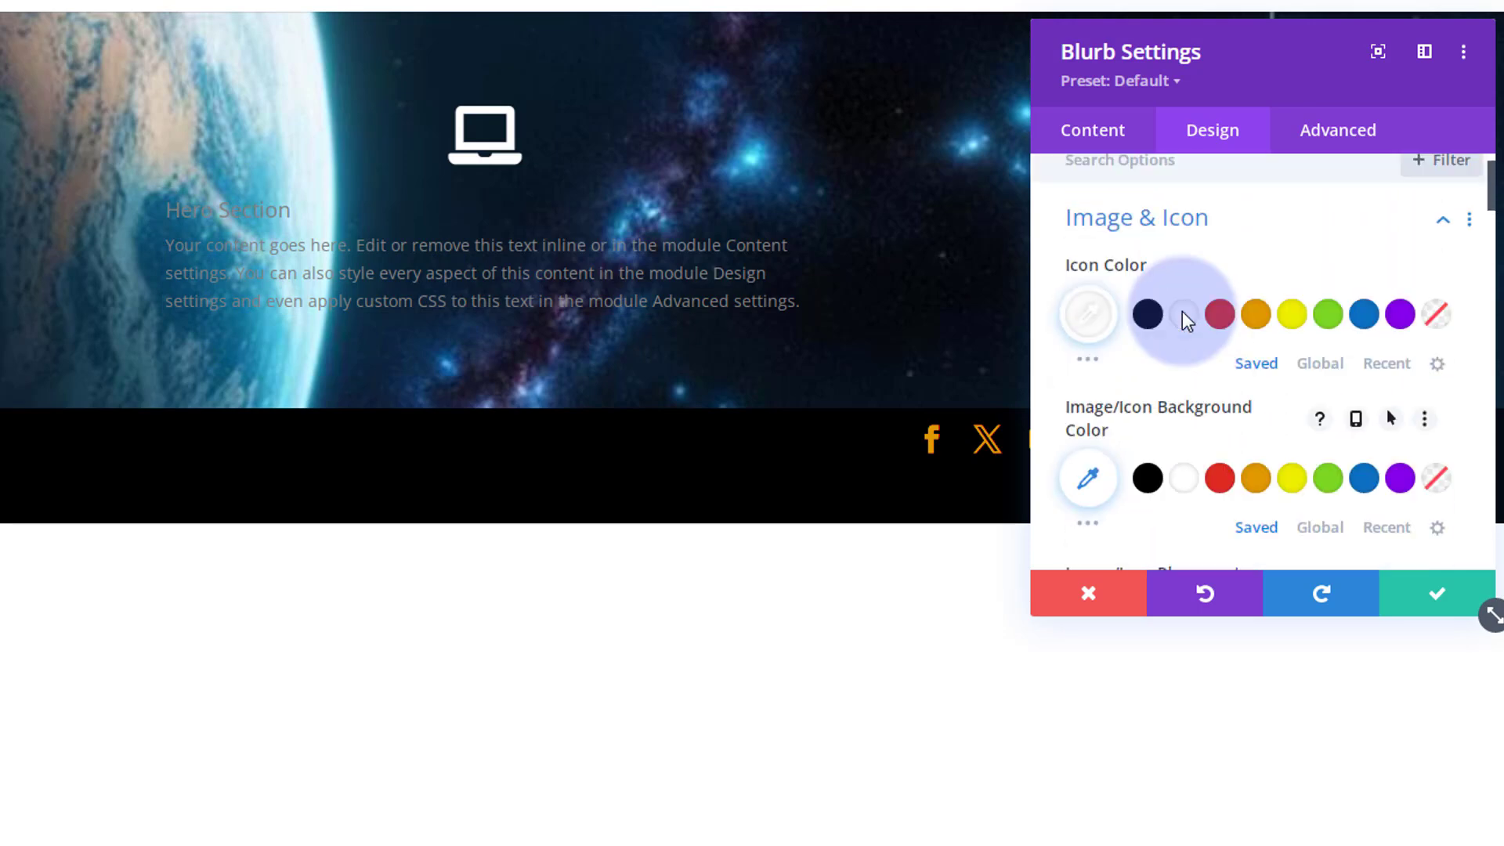
{"action": "left_click", "coordinate": [1262, 242]}
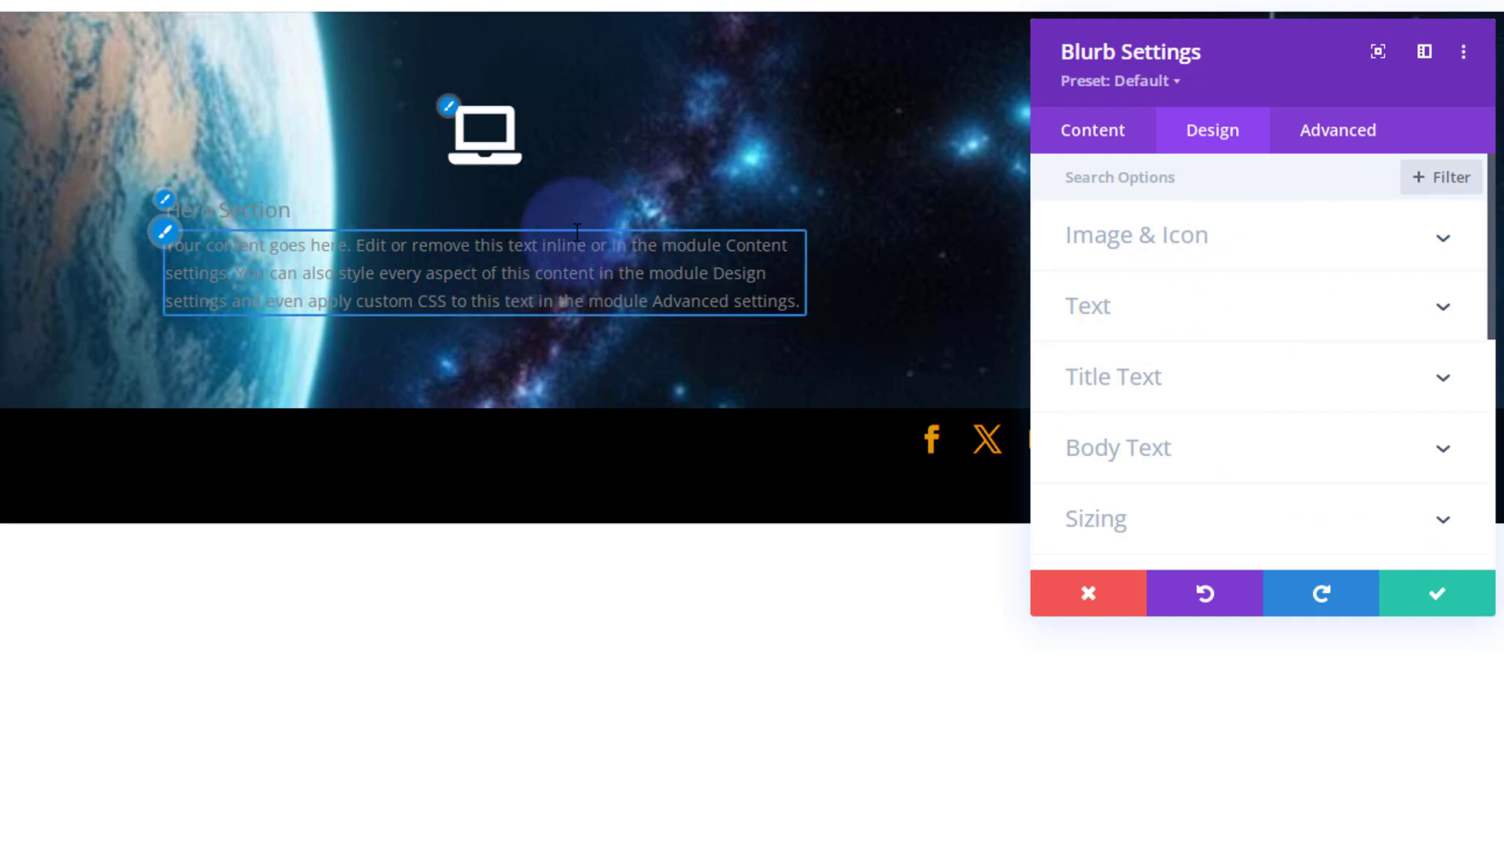
Centre the blurb's text and set its text color to Light
{"action": "left_click", "coordinate": [1240, 302]}
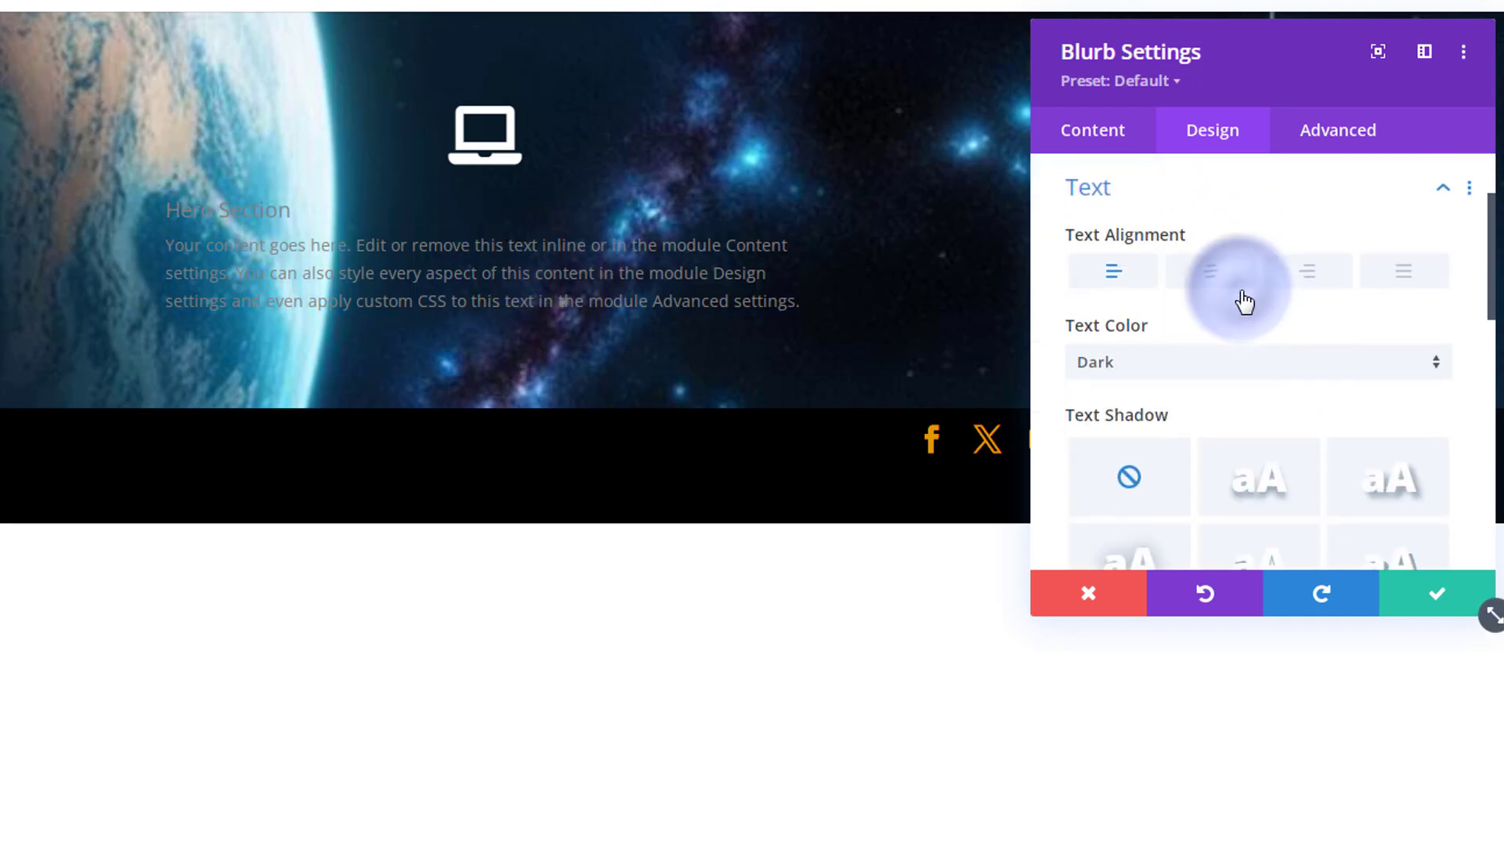
{"action": "left_click", "coordinate": [1210, 289]}
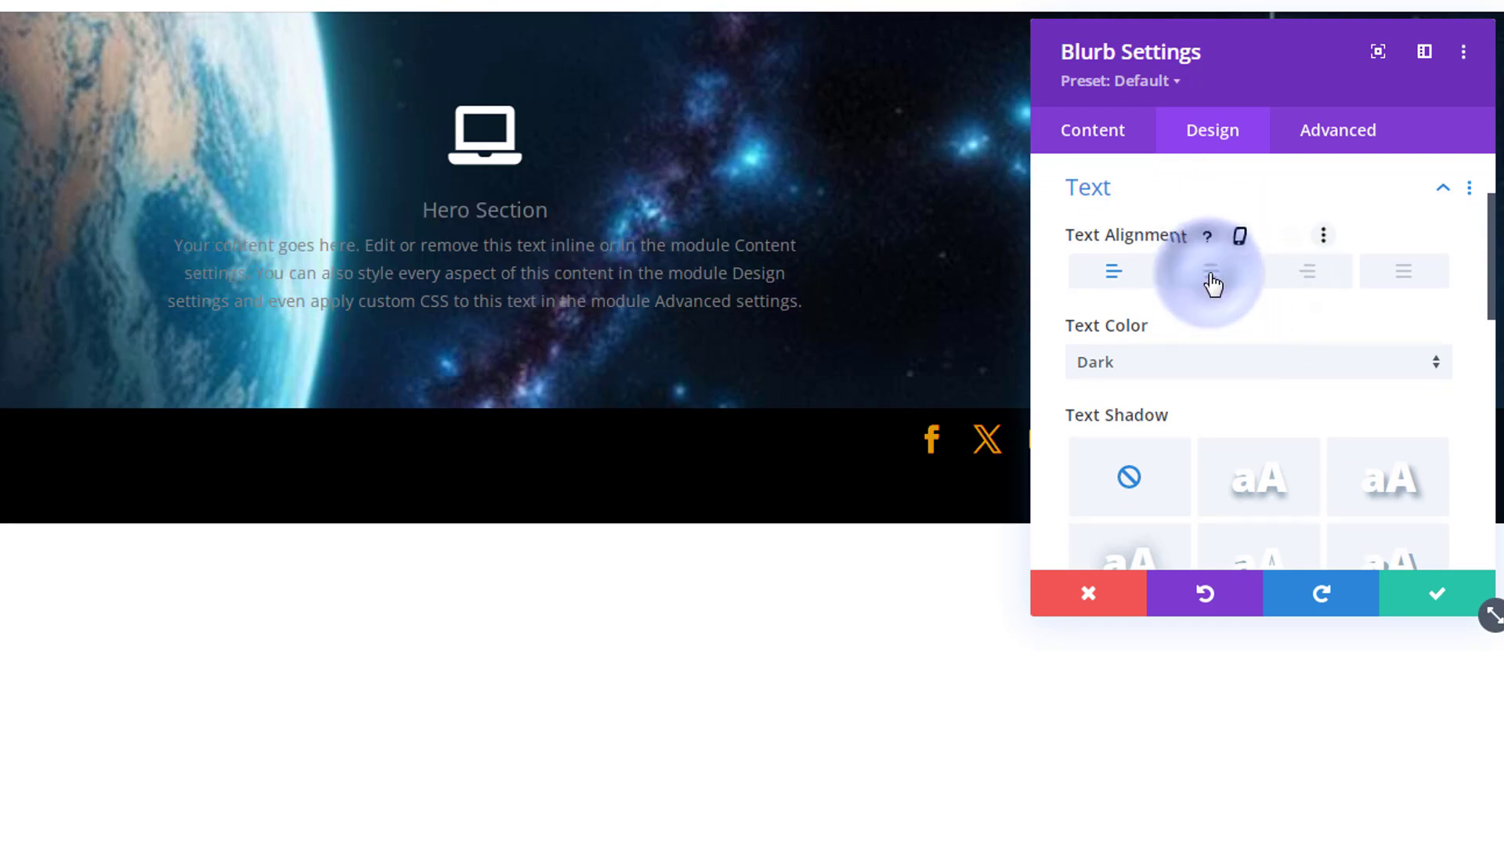
{"action": "left_click", "coordinate": [1165, 373]}
{"action": "left_click", "coordinate": [1137, 396]}
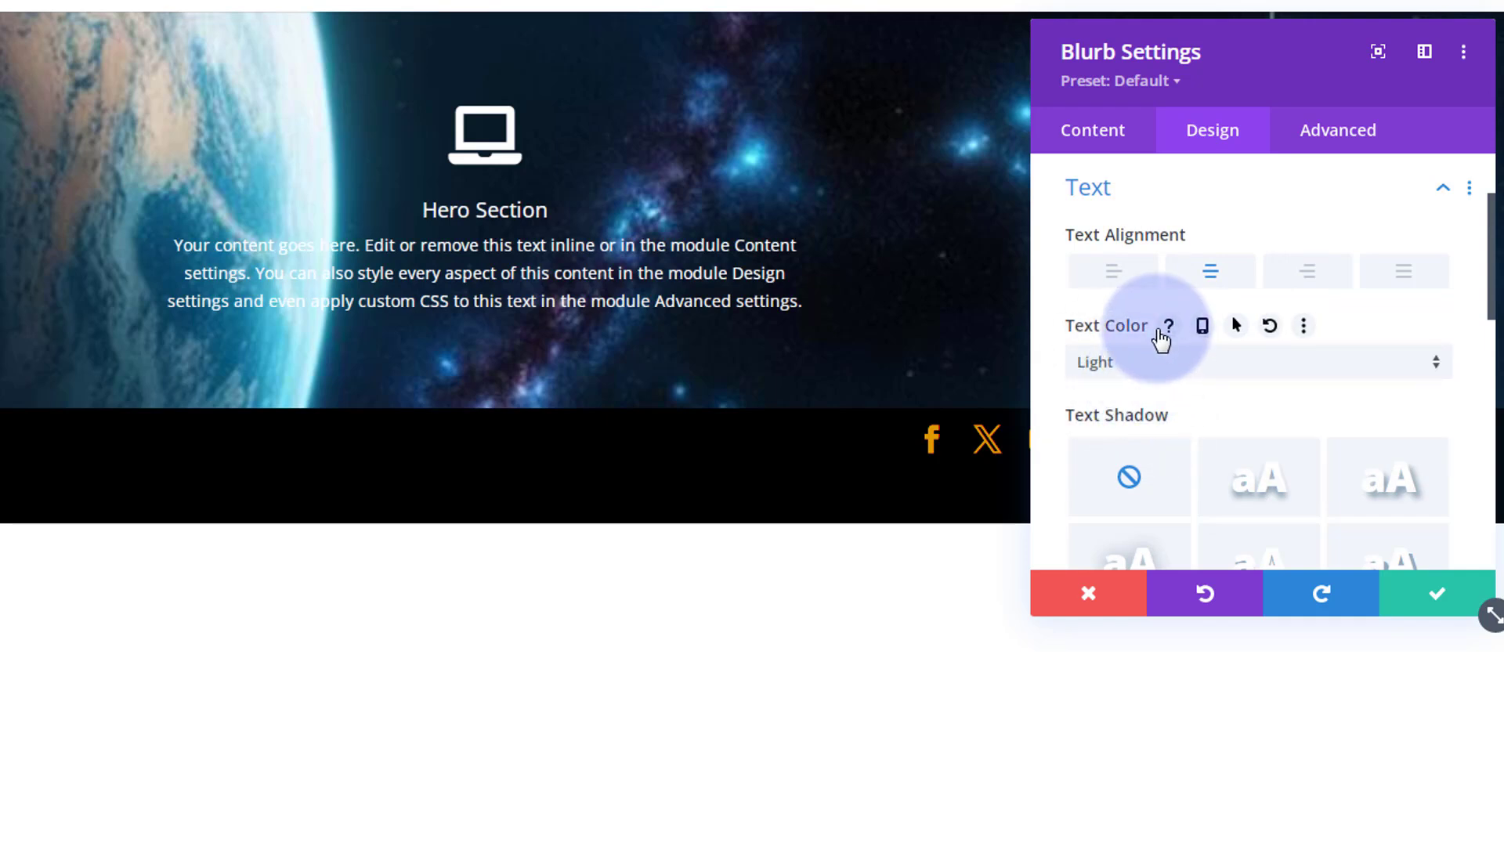
Open the blurb's Title Text design settings and look through the available title fonts
{"action": "scroll", "coordinate": [1159, 337], "scroll_direction": "down", "scroll_amount": 1}
{"action": "scroll", "coordinate": [1159, 337], "scroll_direction": "down", "scroll_amount": 4}
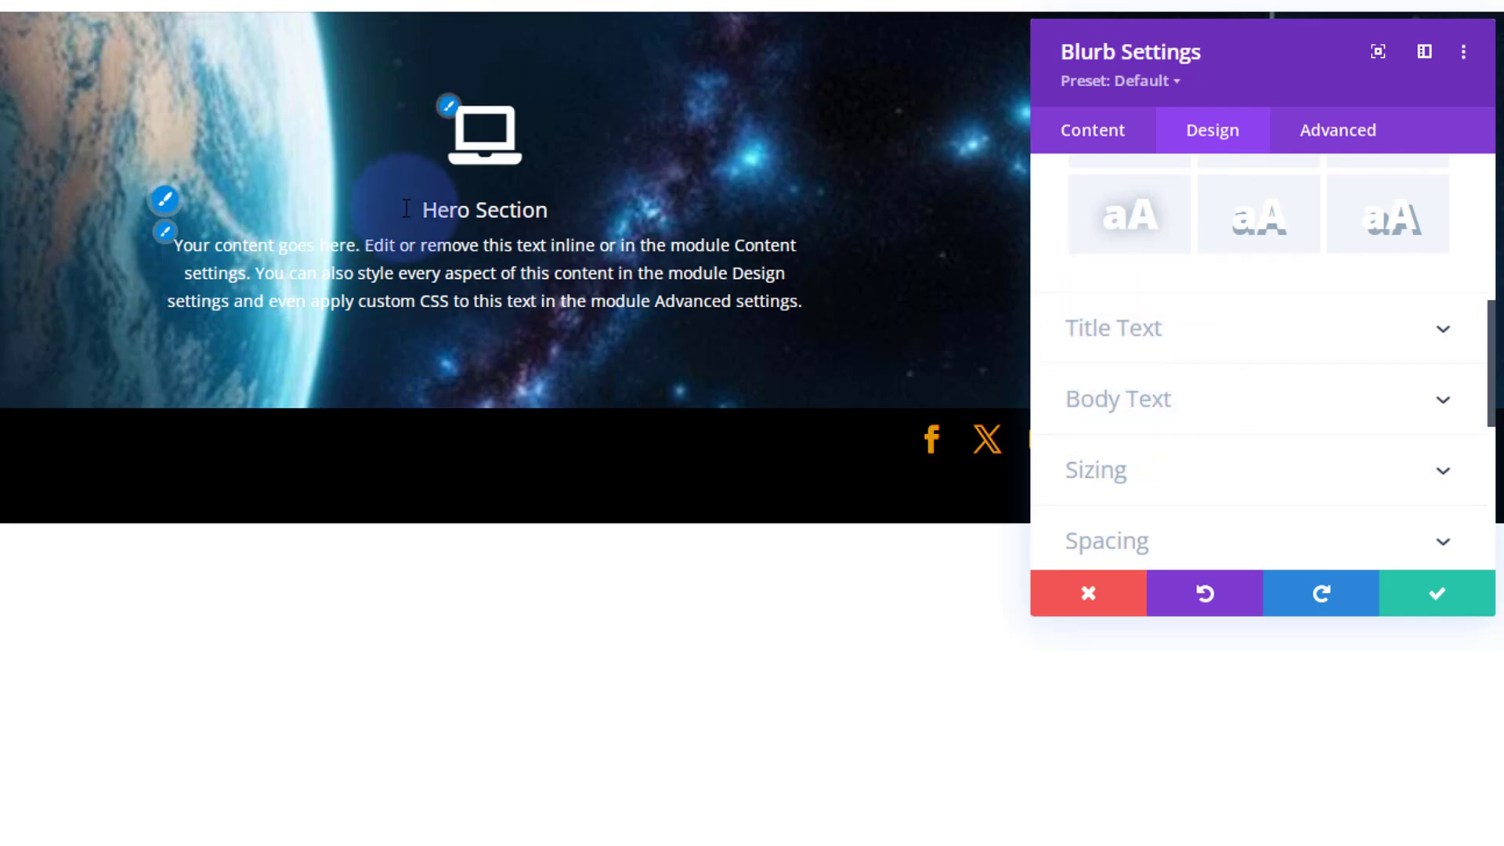
{"action": "left_click", "coordinate": [166, 202]}
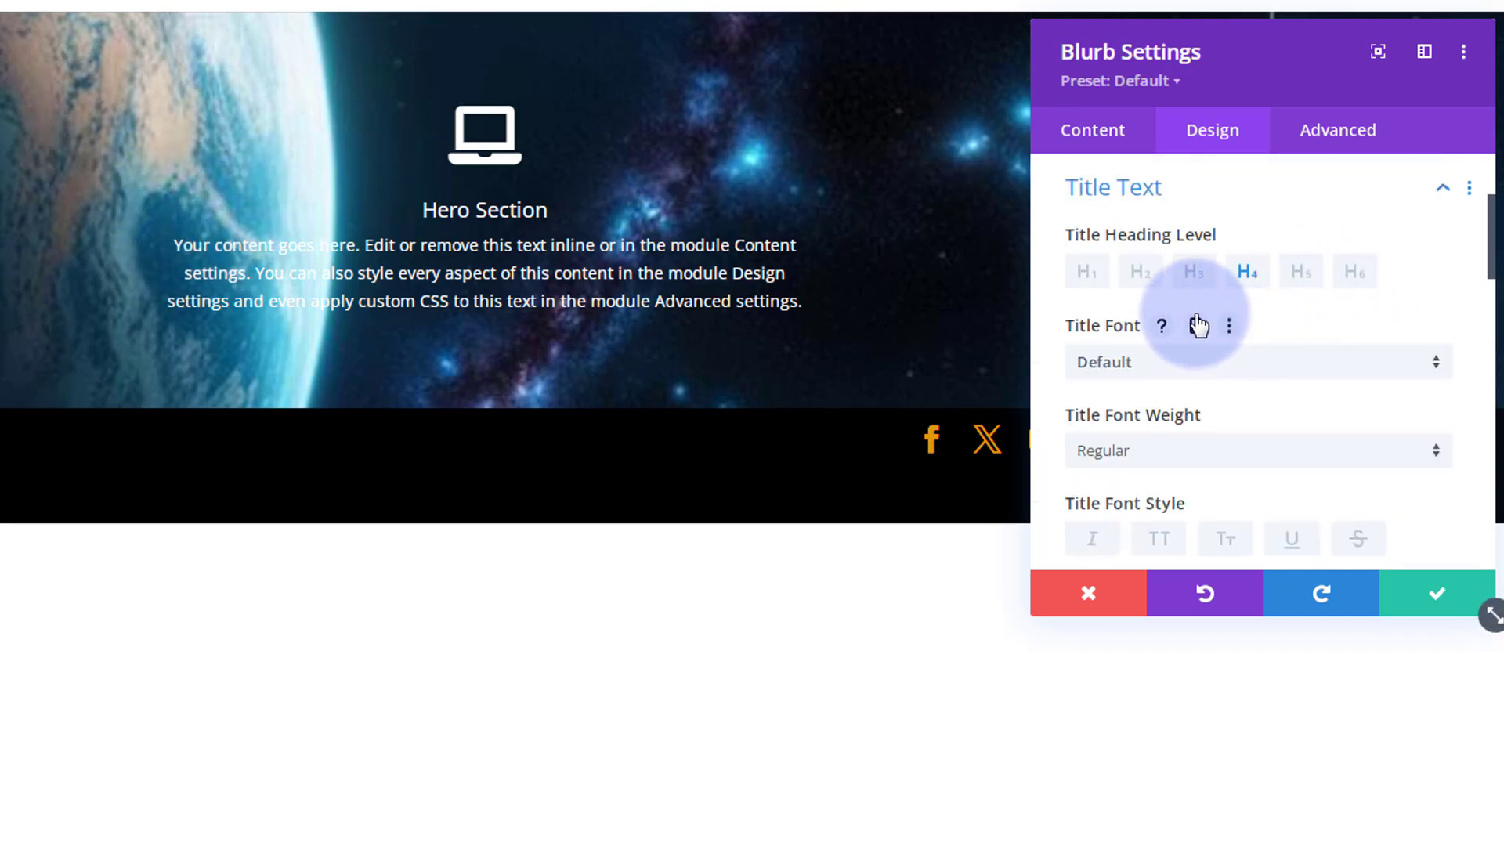
{"action": "scroll", "coordinate": [1198, 325], "scroll_direction": "down", "scroll_amount": 2}
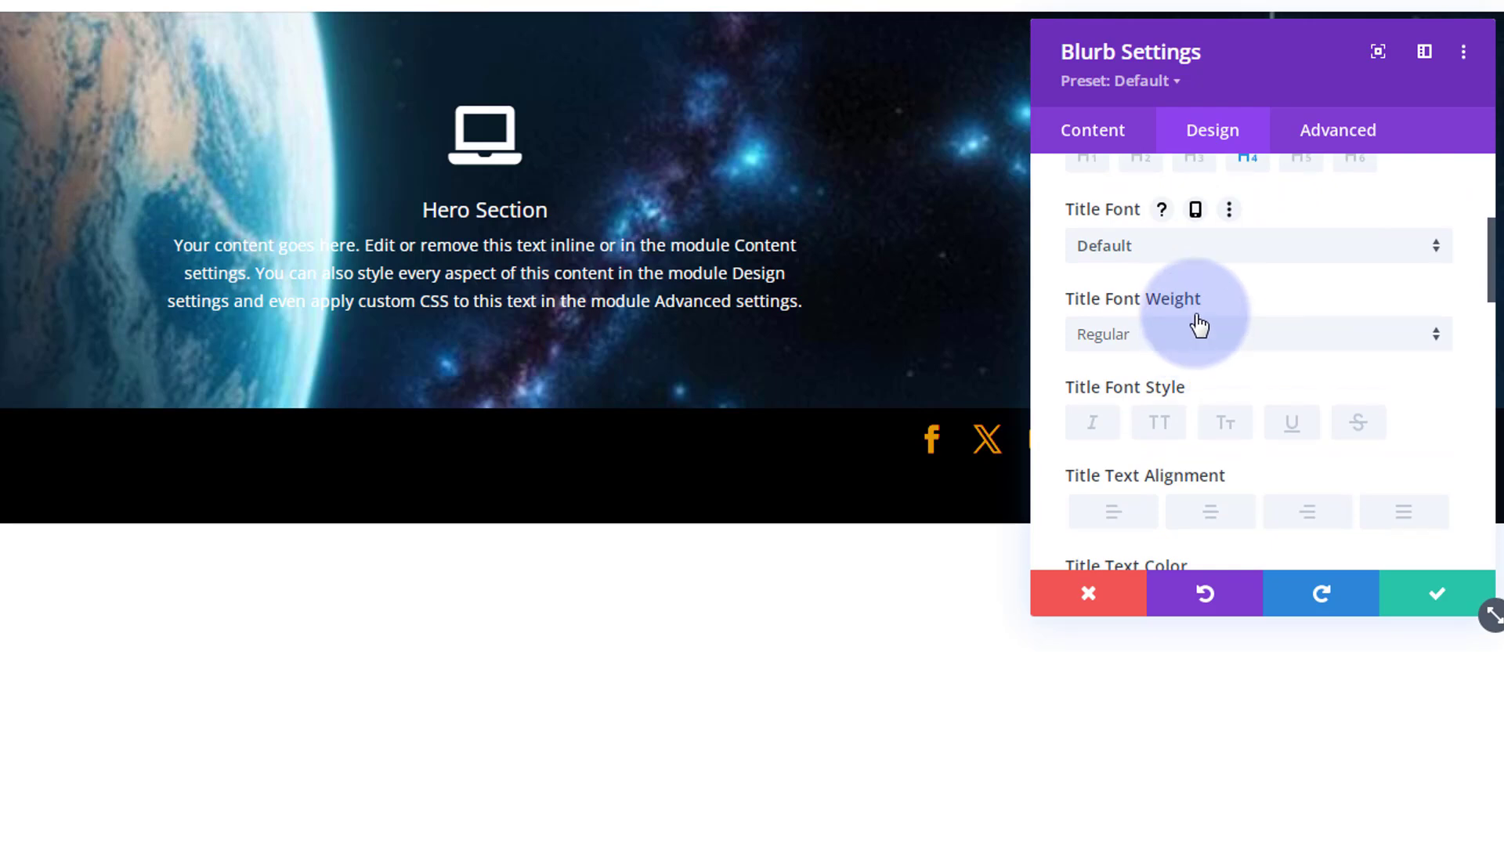
{"action": "left_click", "coordinate": [1184, 247]}
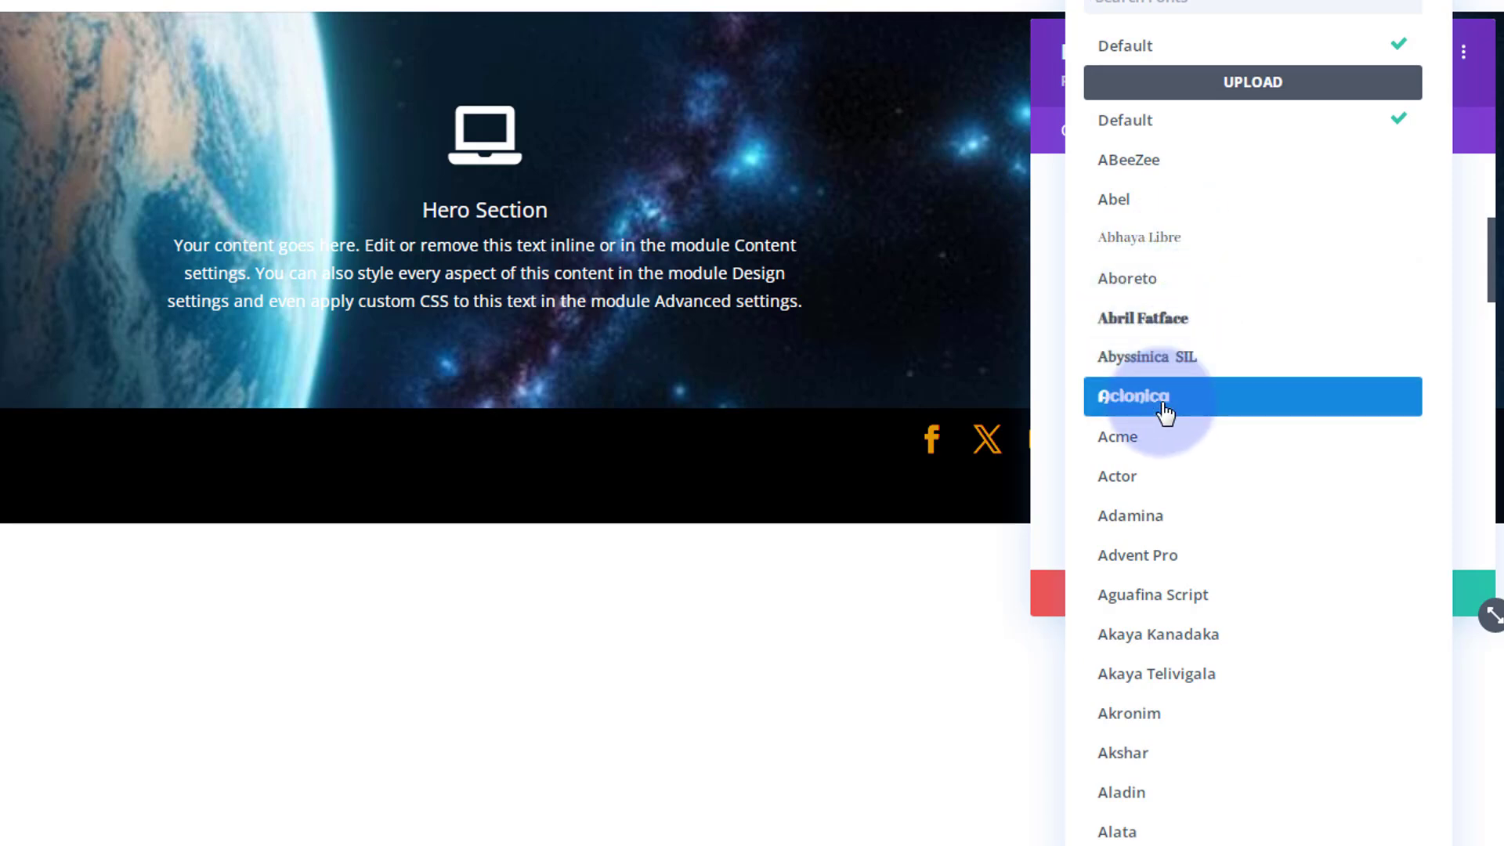
{"action": "left_click", "coordinate": [1049, 201]}
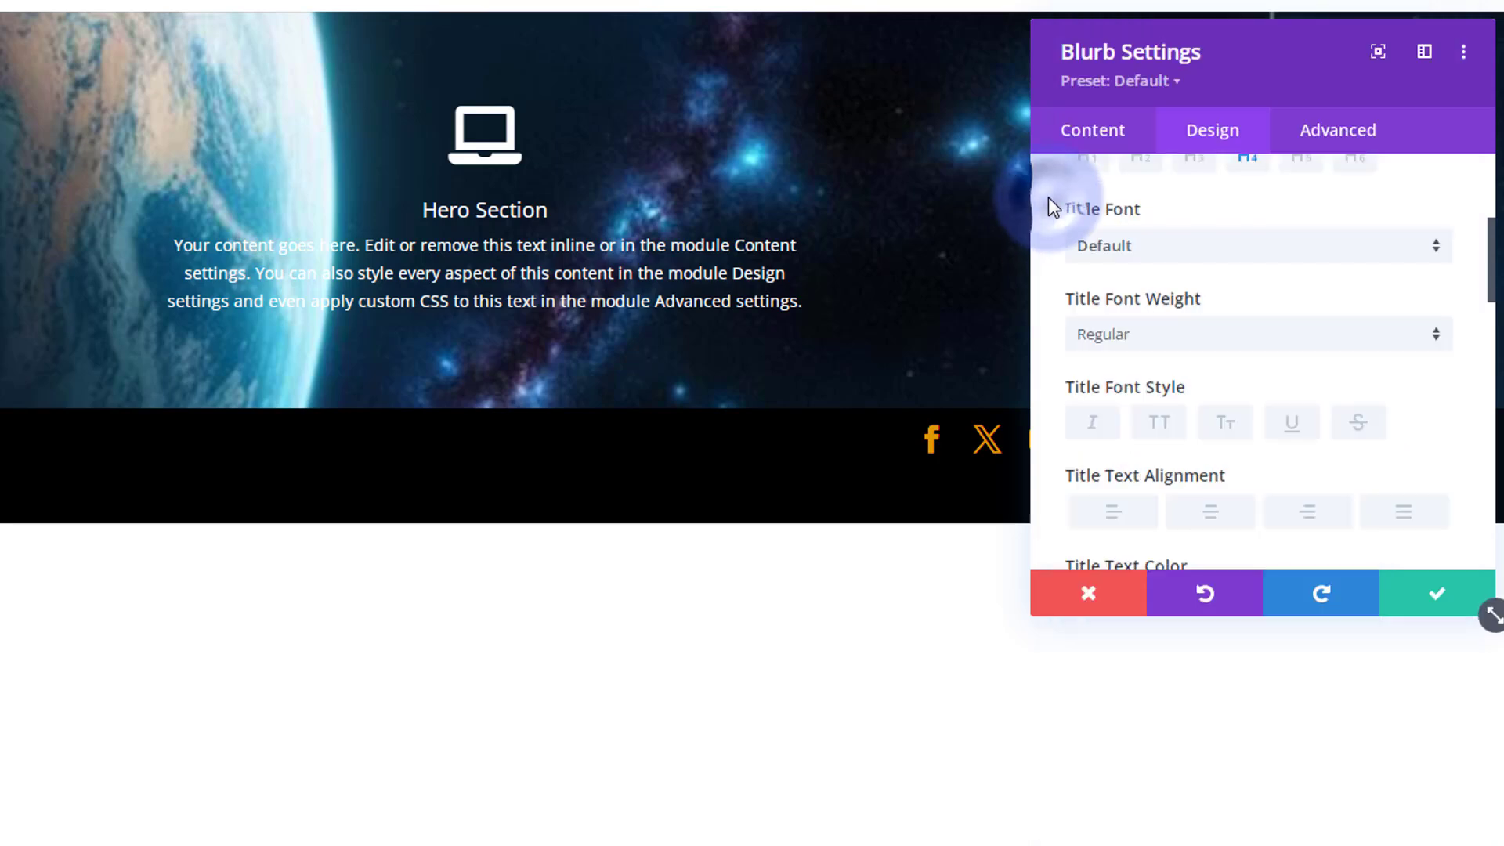
Set the blurb title's font weight to Semi Bold and its font style to all uppercase
{"action": "left_click", "coordinate": [1162, 354]}
{"action": "left_click", "coordinate": [1158, 452]}
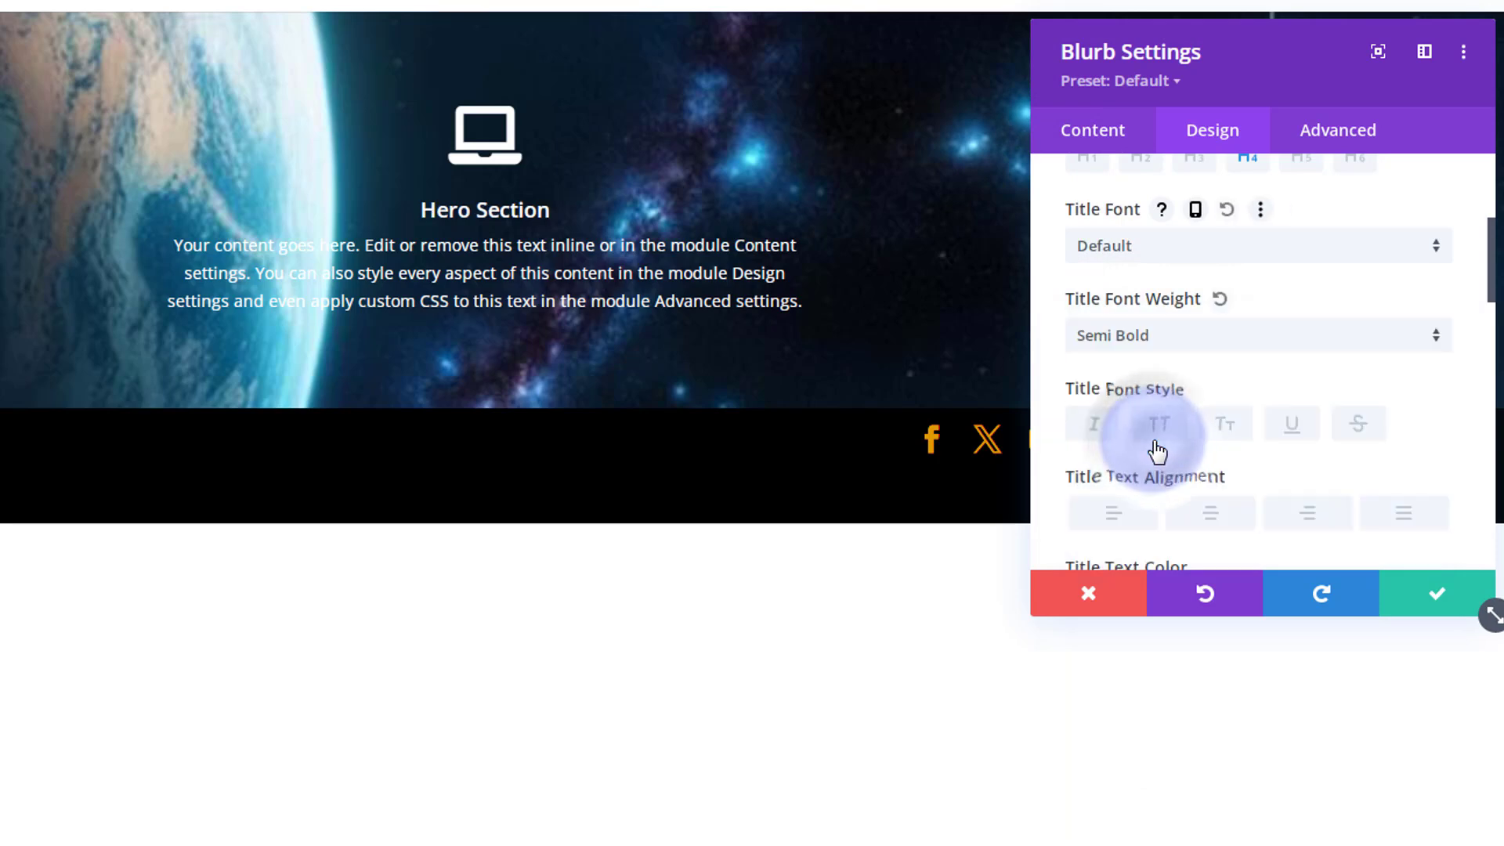
{"action": "left_click", "coordinate": [1162, 427]}
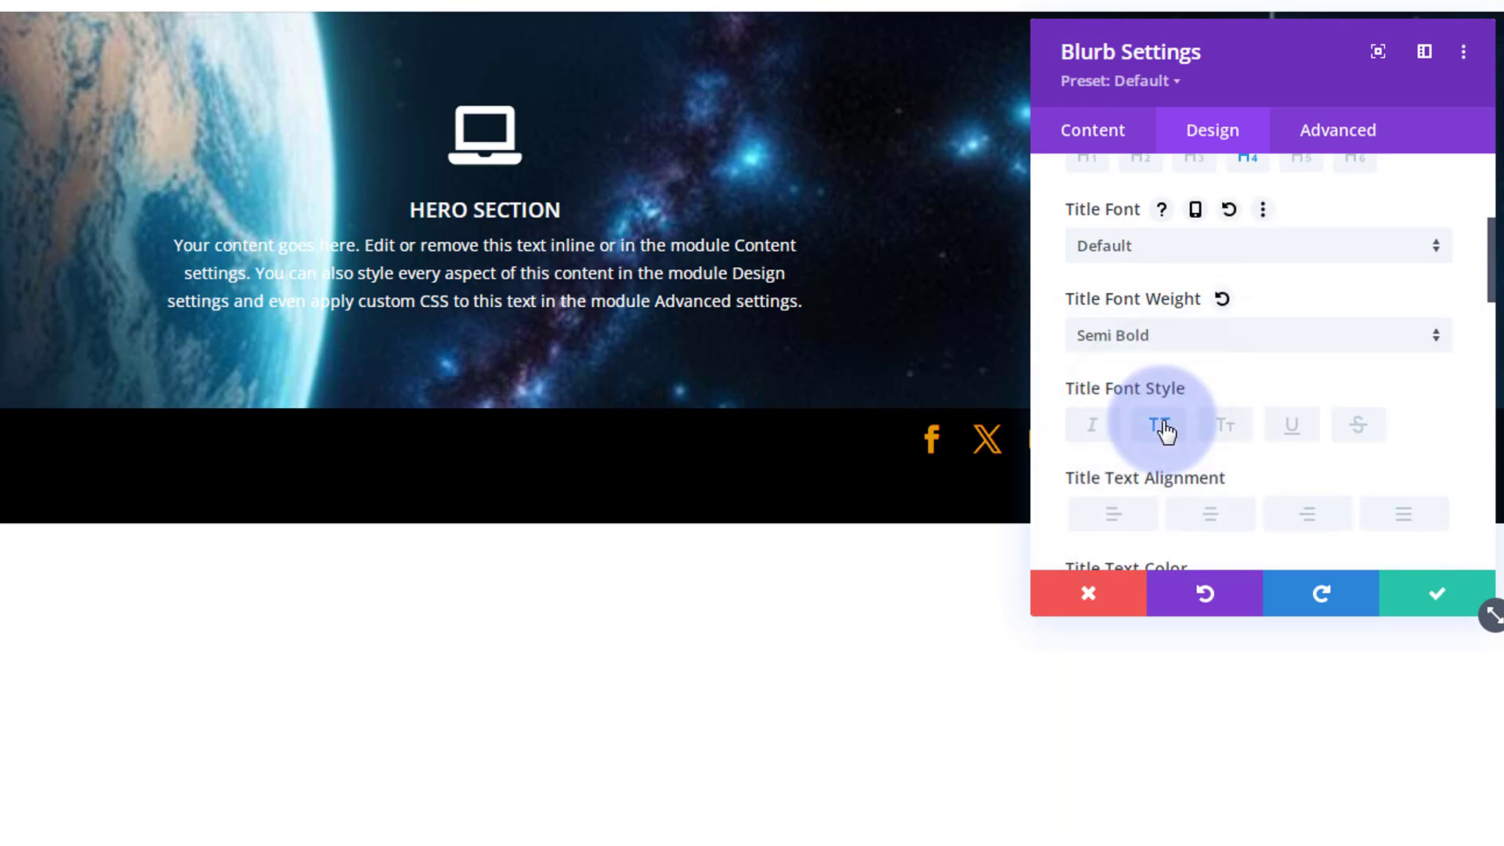
Increase the blurb's title text size to 31px and collapse the Title Text design settings
{"action": "scroll", "coordinate": [1287, 423], "scroll_direction": "down", "scroll_amount": 3}
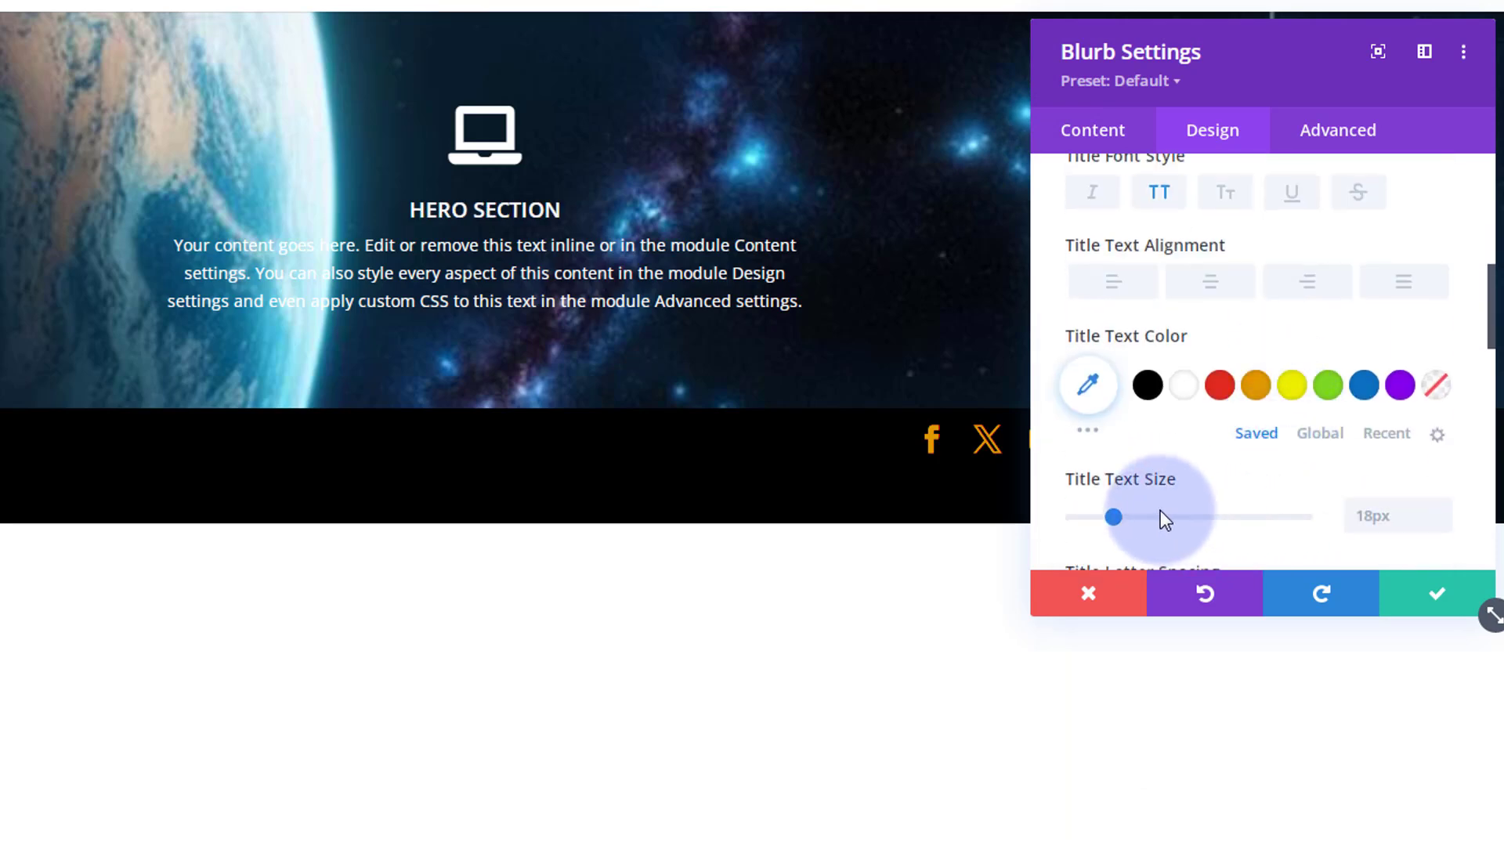
{"action": "left_click_drag", "start_coordinate": [1115, 513], "coordinate": [1144, 514]}
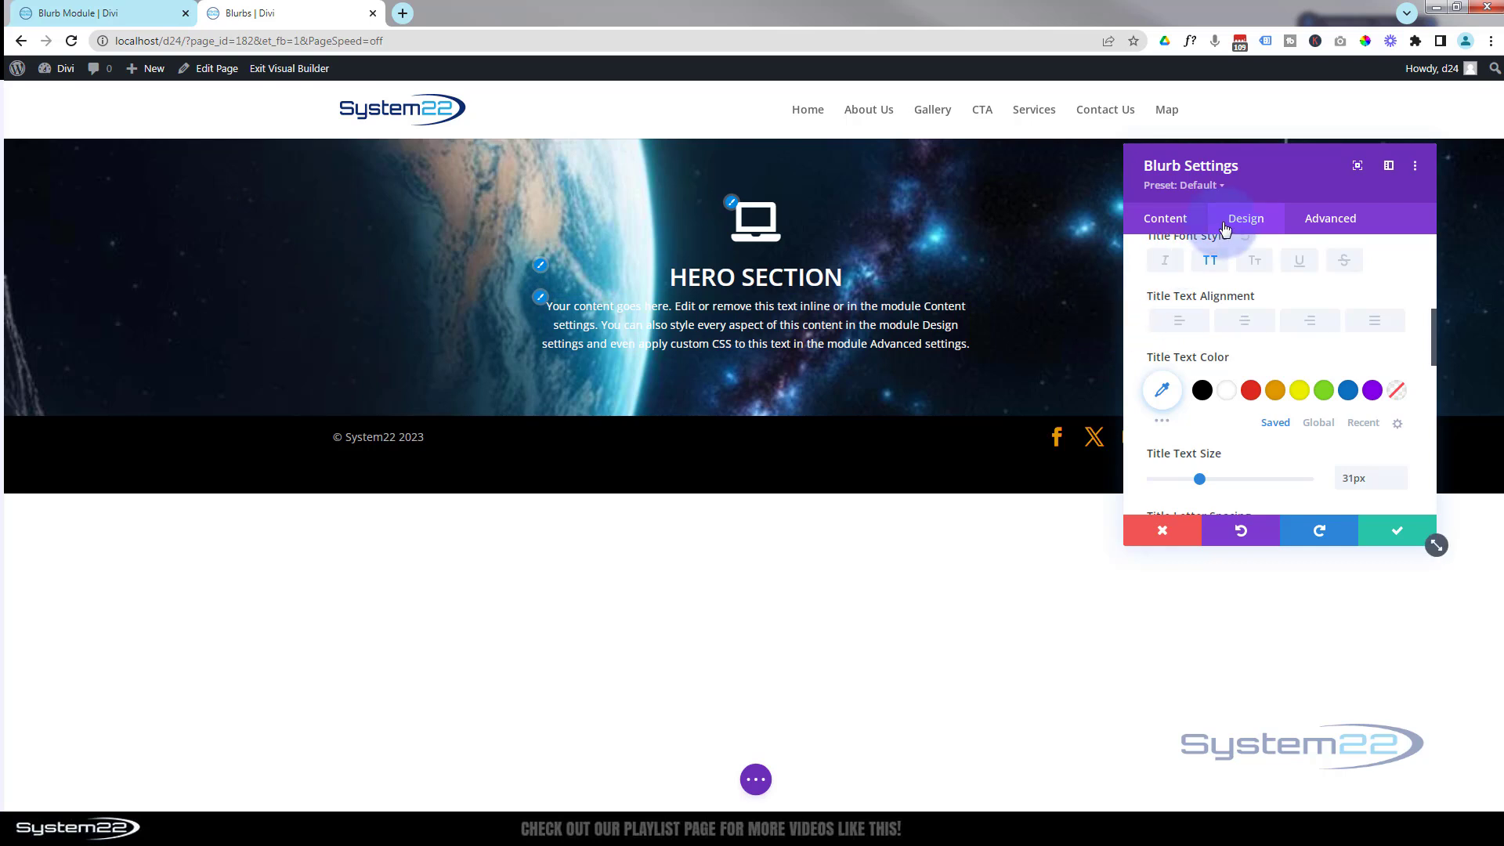
{"action": "scroll", "coordinate": [1258, 360], "scroll_direction": "up", "scroll_amount": 5}
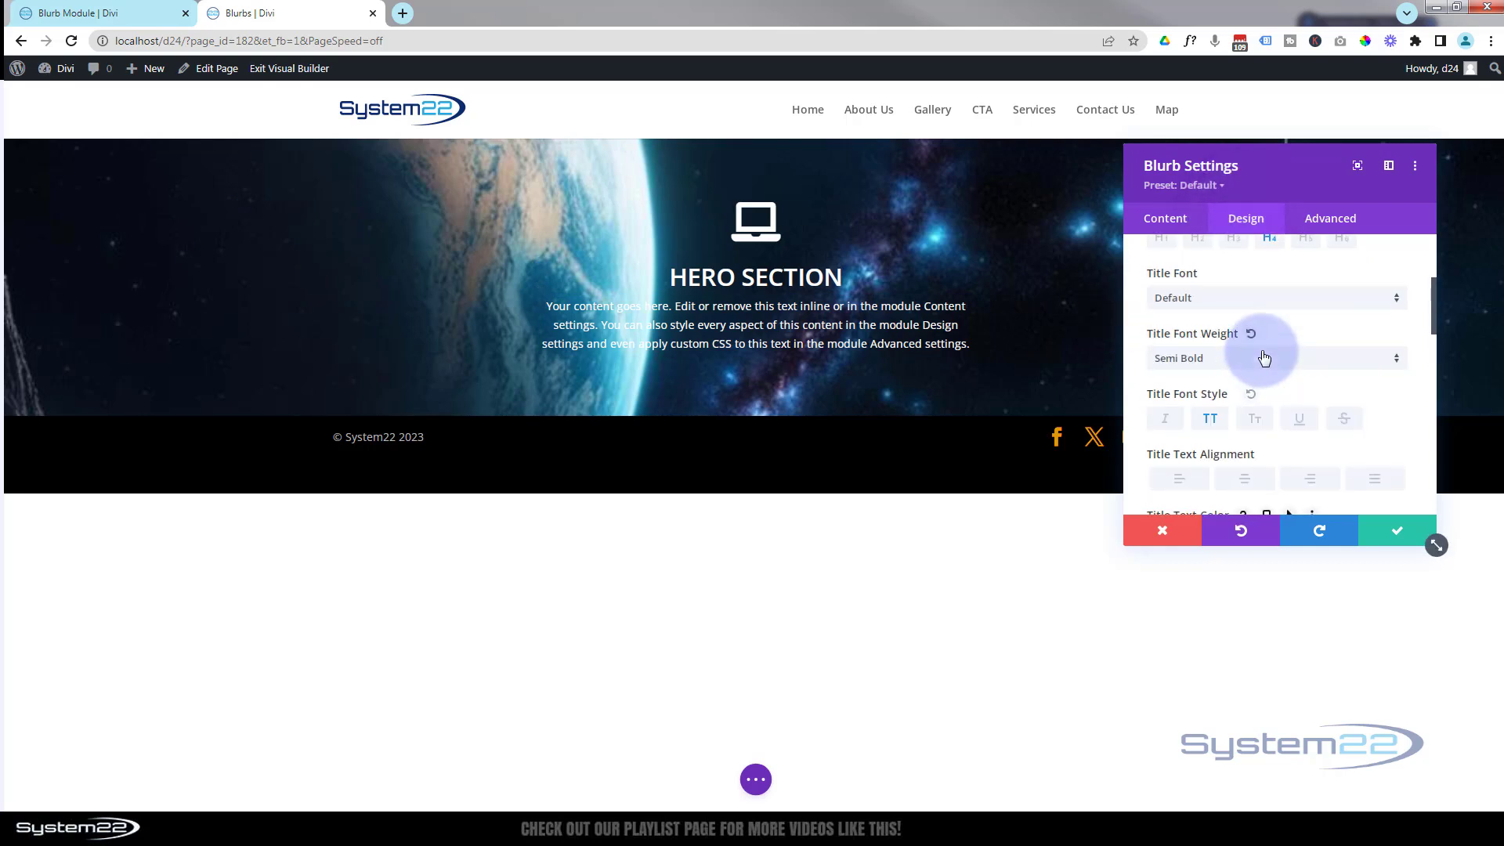
{"action": "left_click", "coordinate": [1257, 392]}
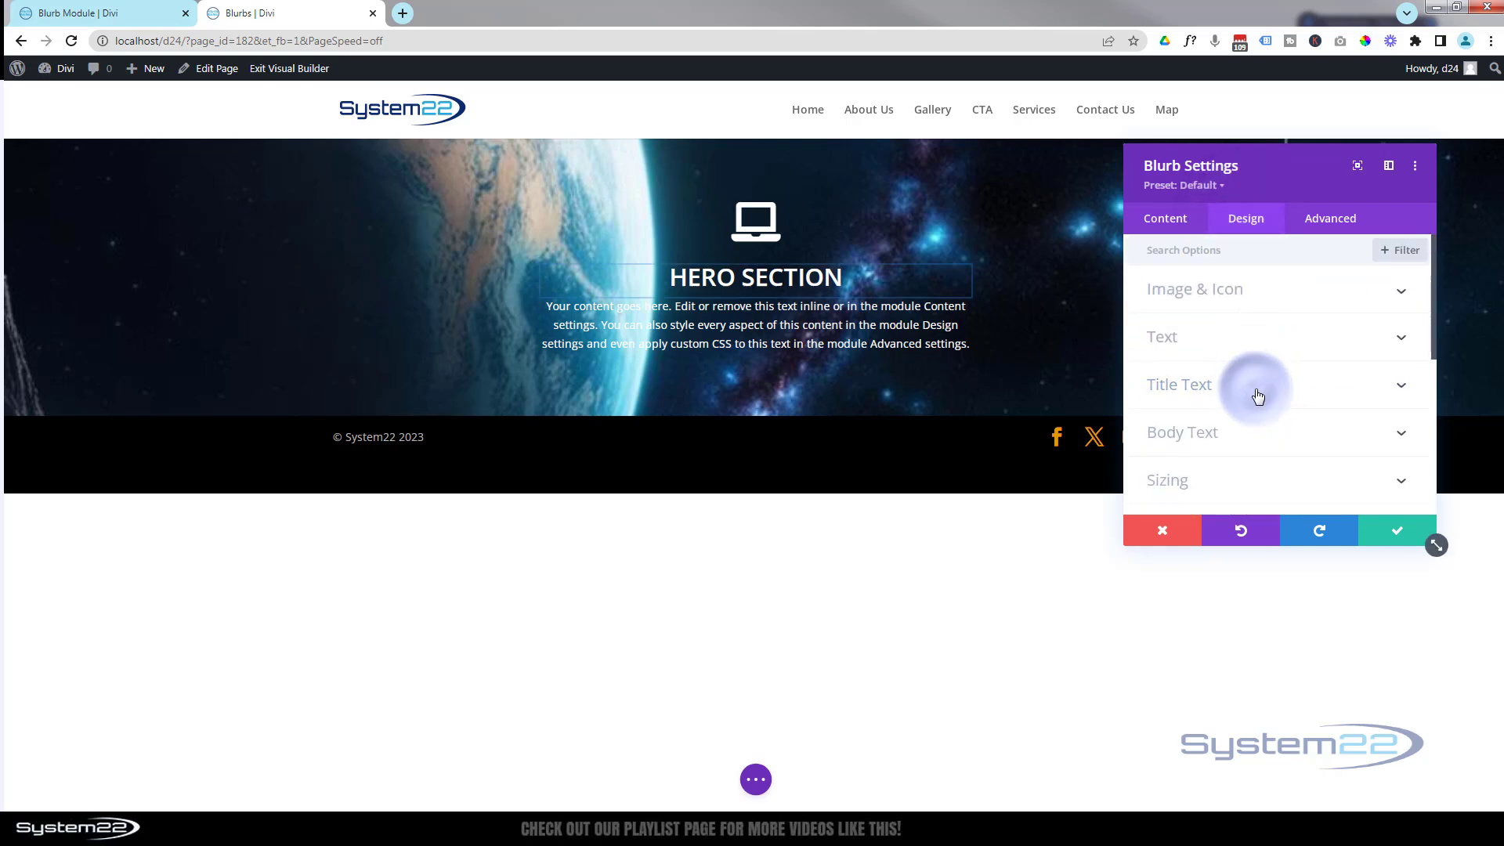
Try a content width of 100% in the blurb's Sizing settings and settle on 80%
{"action": "scroll", "coordinate": [1252, 389], "scroll_direction": "down", "scroll_amount": 1}
{"action": "left_click", "coordinate": [1248, 397]}
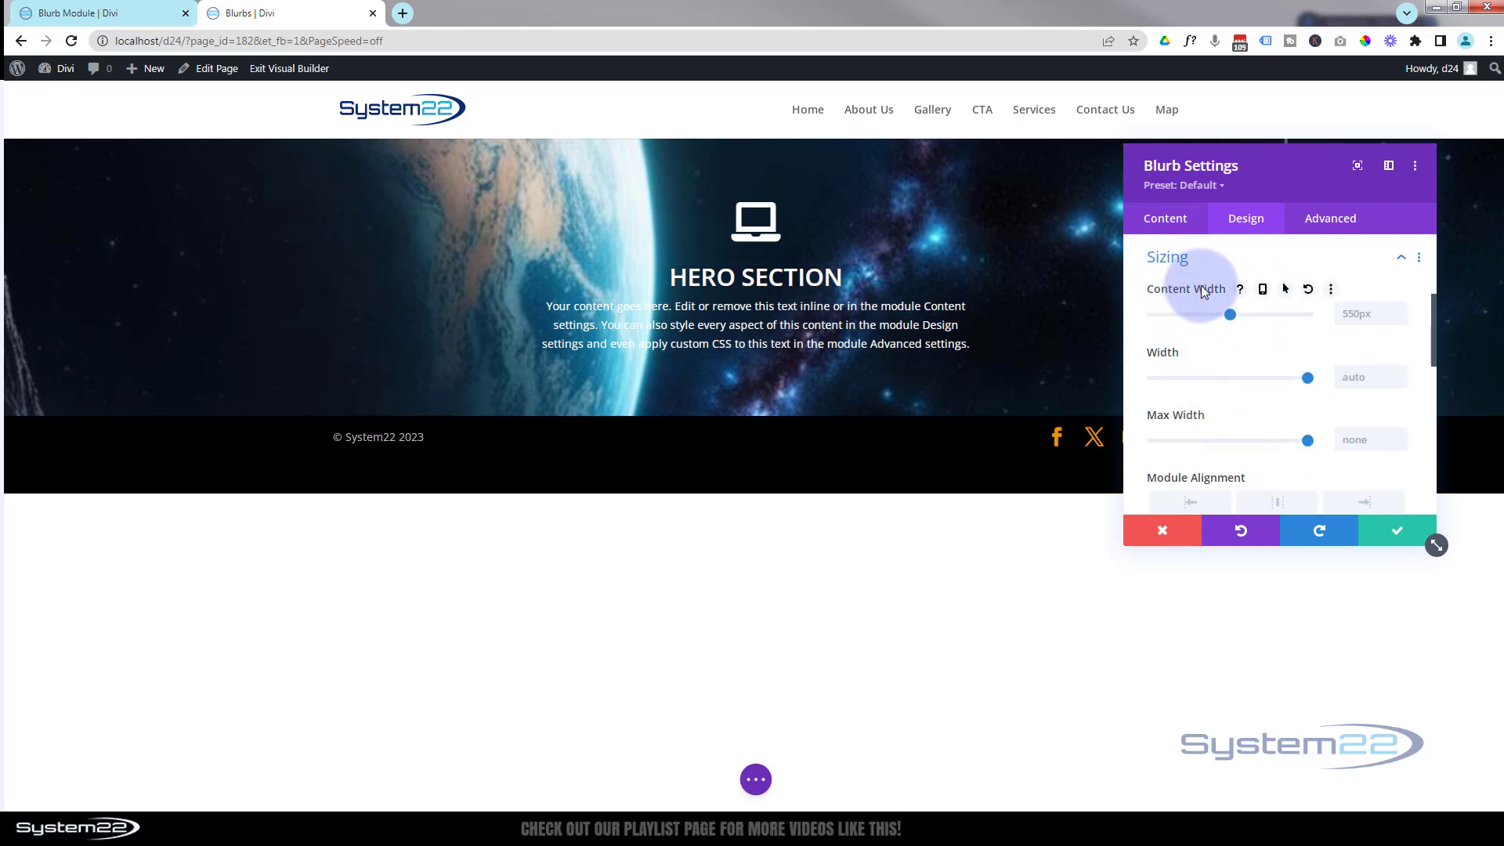
{"action": "left_click", "coordinate": [1343, 313]}
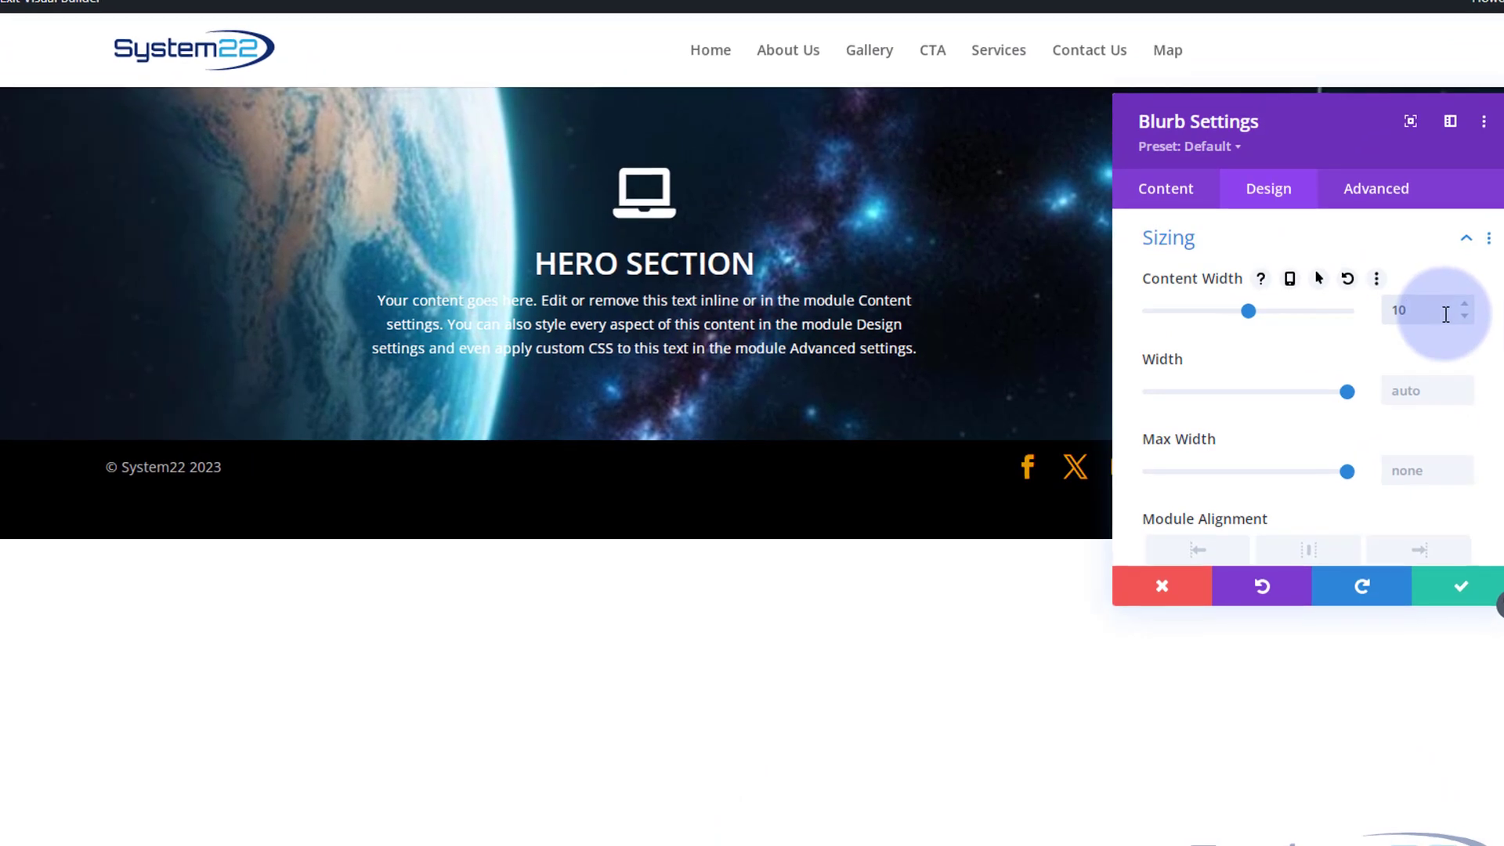
{"action": "type", "text": "10%"}
{"action": "type", "text": "0"}
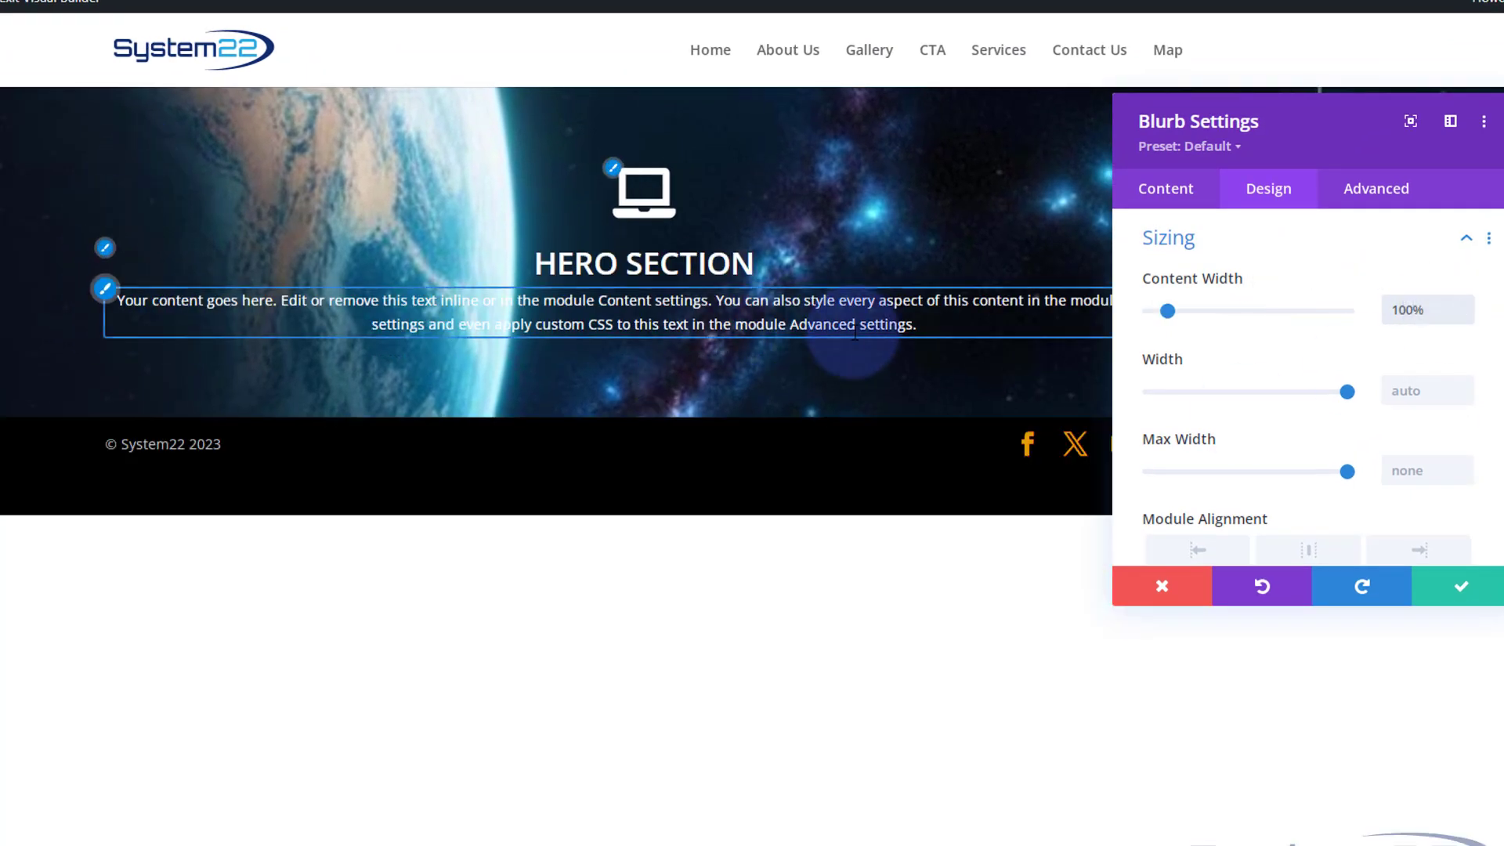
{"action": "double_click", "coordinate": [1402, 309]}
{"action": "type", "text": "80"}
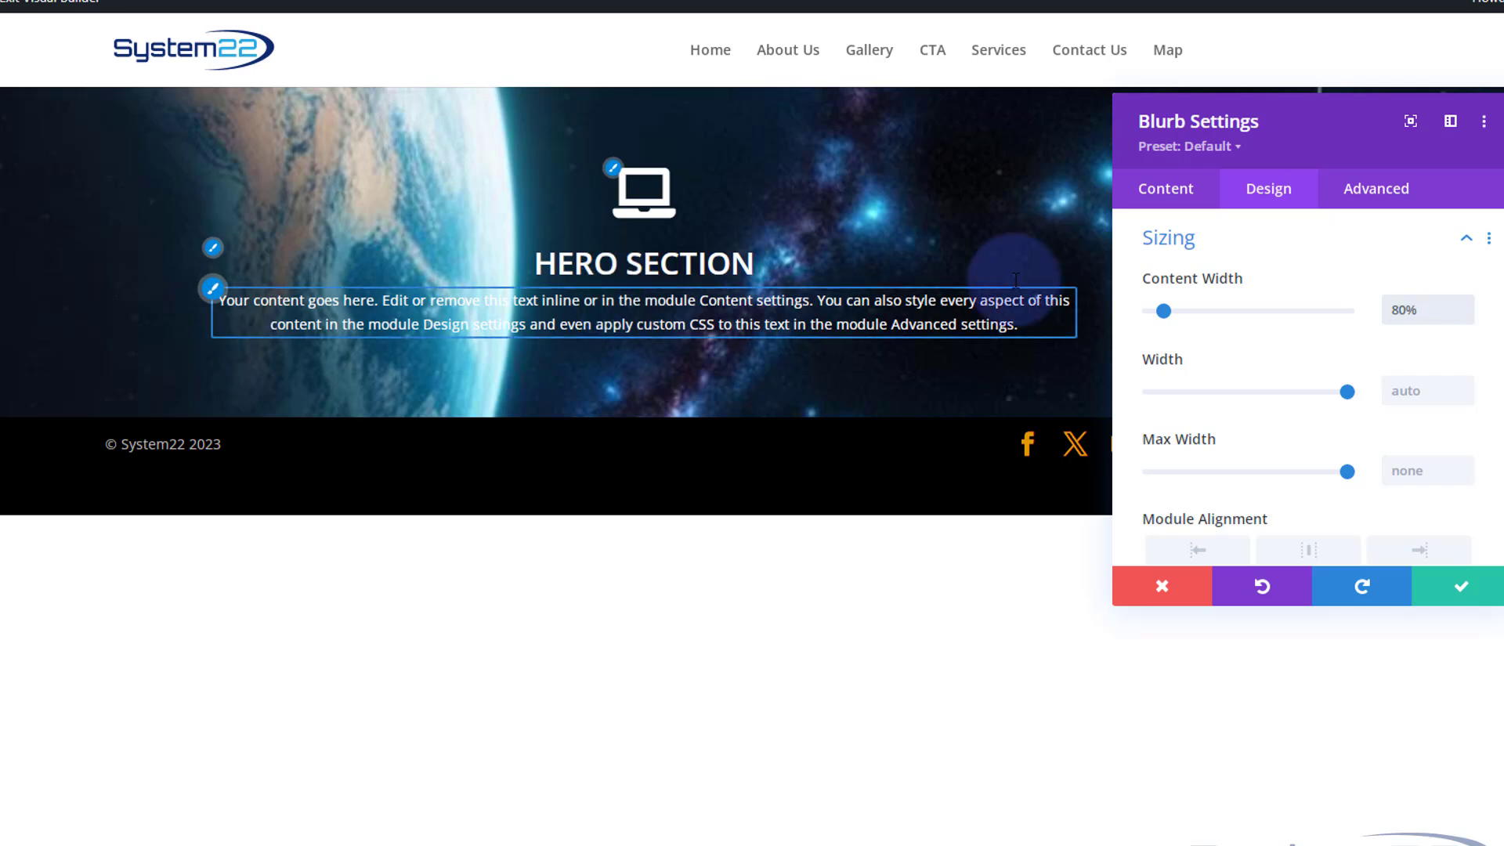
{"action": "mouse_move", "coordinate": [1219, 280]}
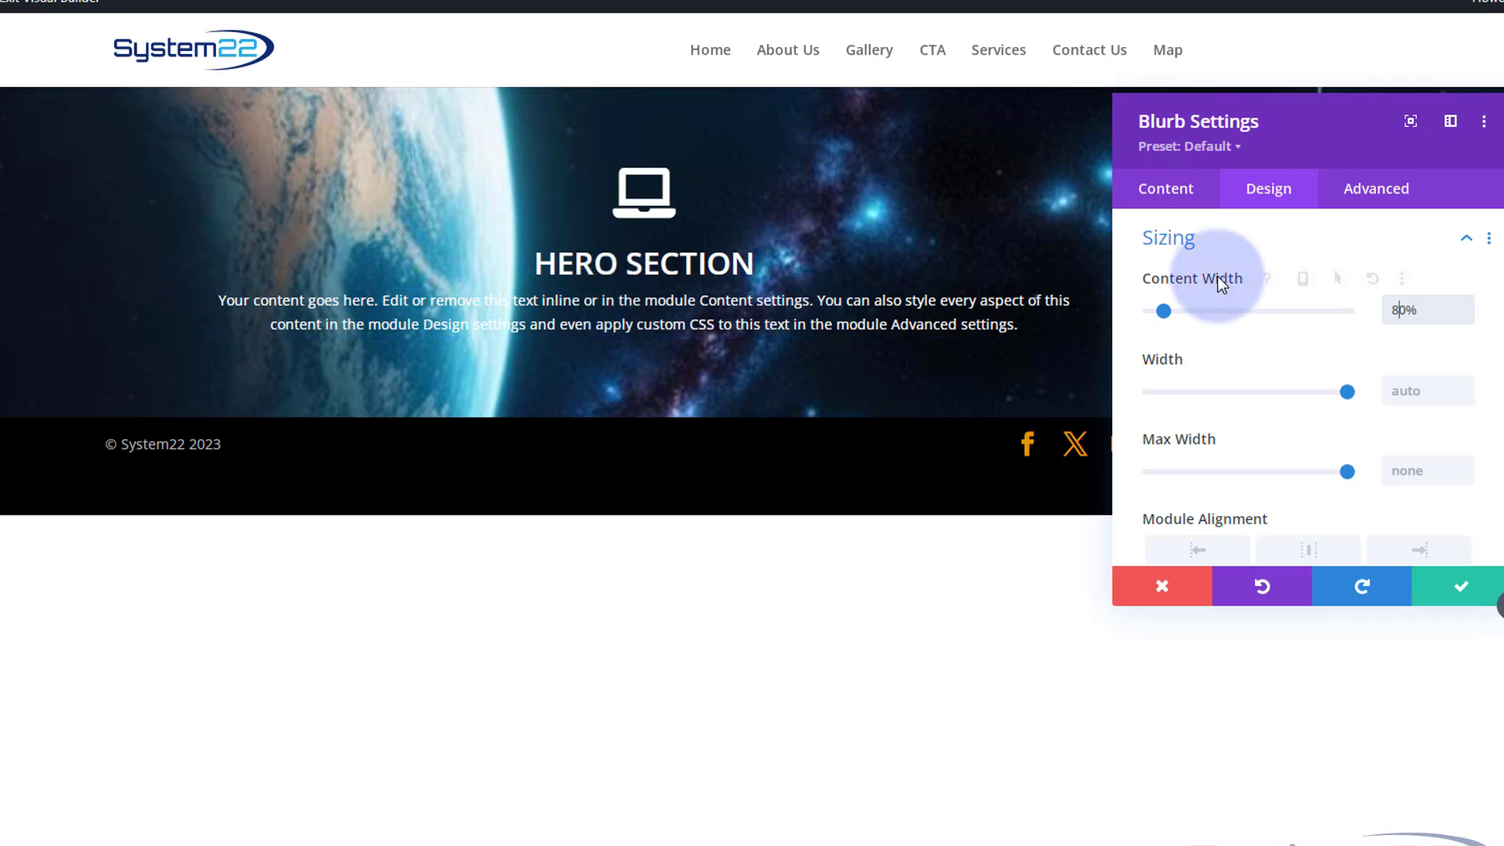
Give the blurb a solid black background color
{"action": "left_click", "coordinate": [1167, 194]}
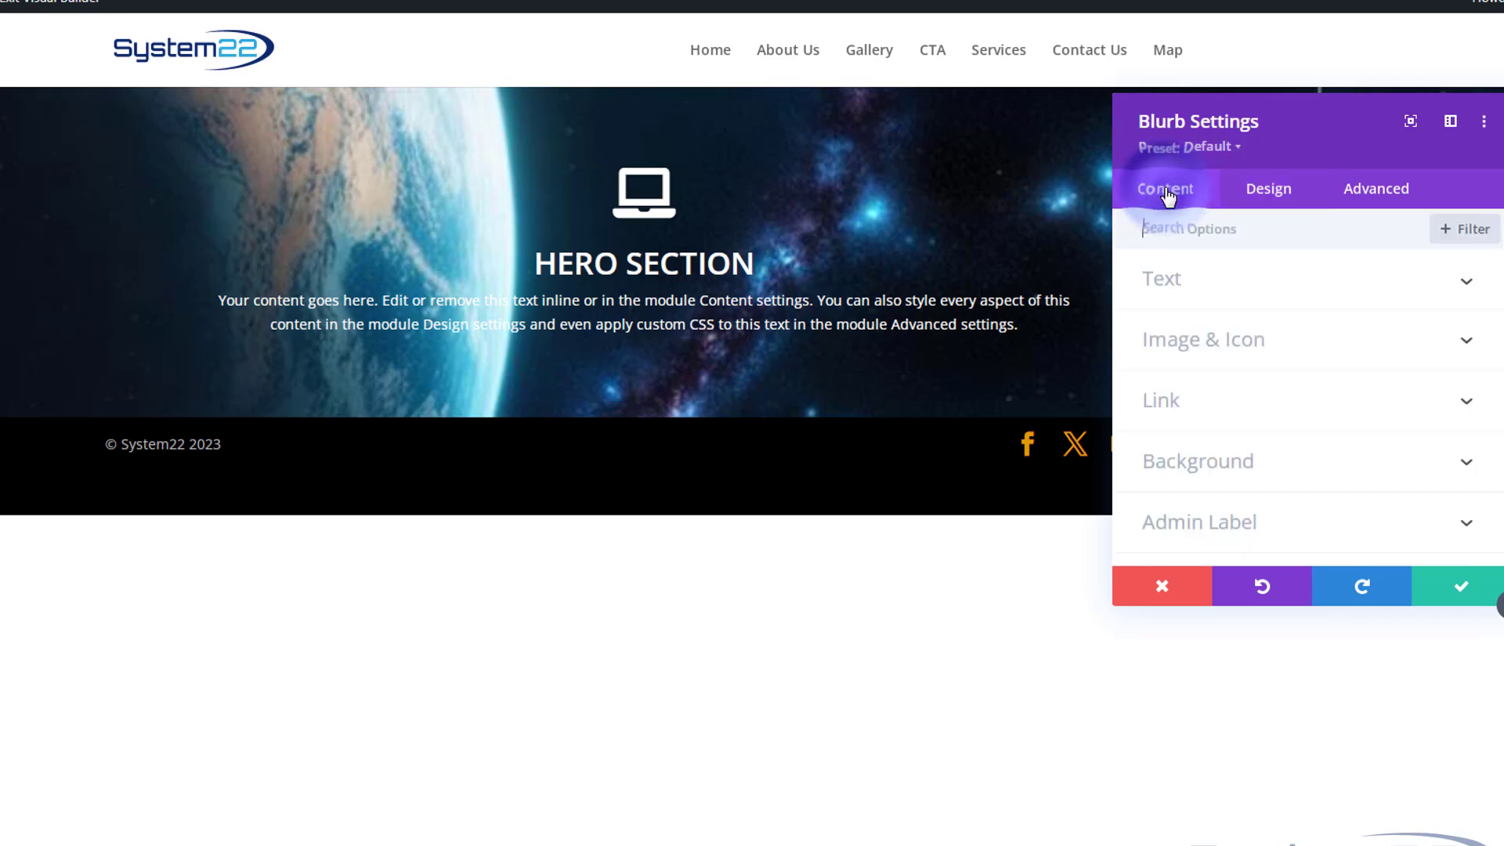
{"action": "left_click", "coordinate": [1219, 468]}
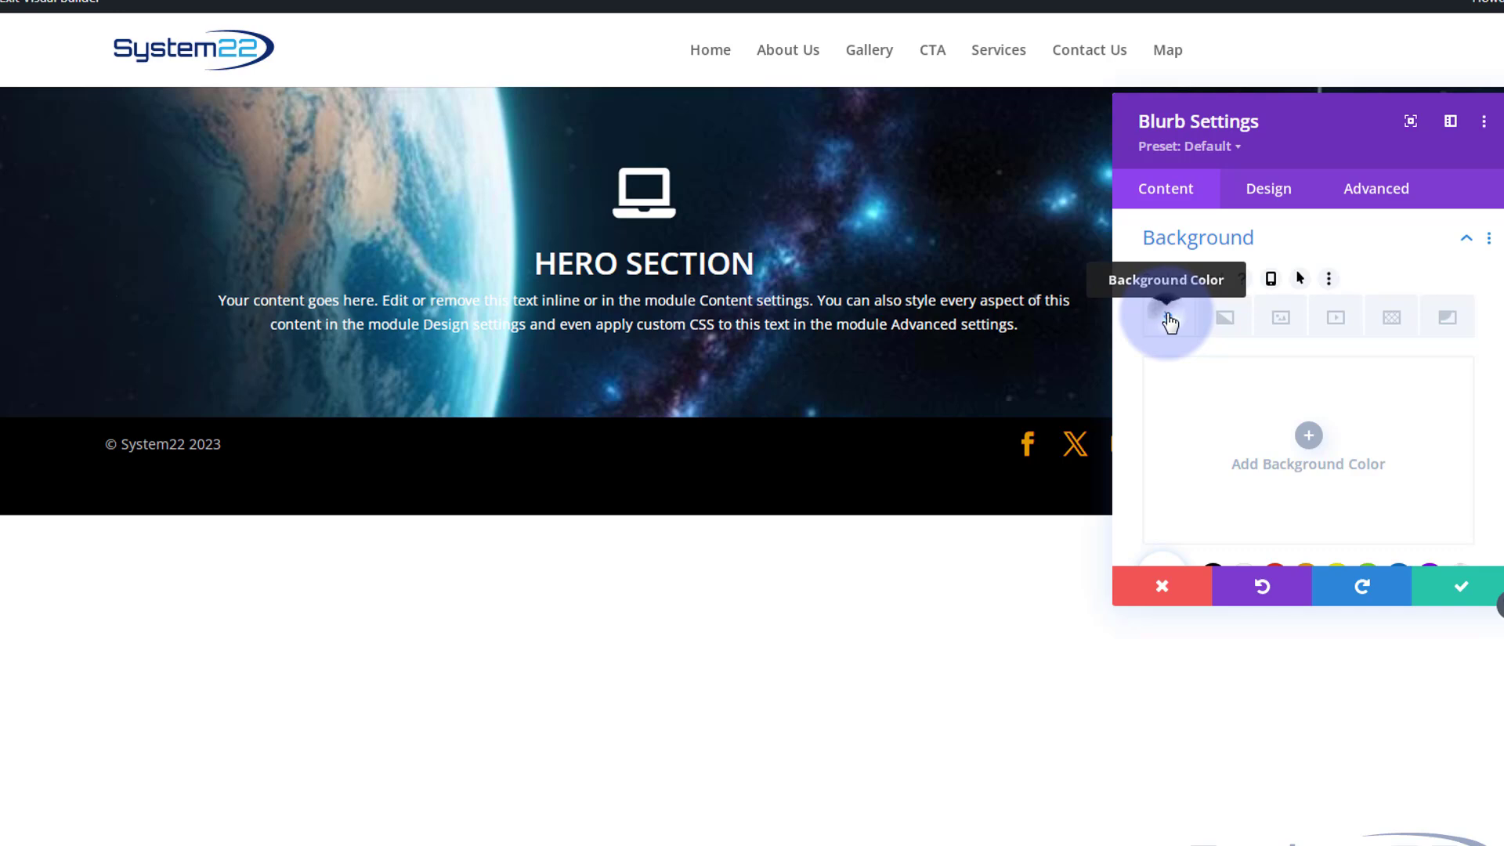
{"action": "left_click", "coordinate": [1194, 398]}
{"action": "left_click", "coordinate": [1212, 378]}
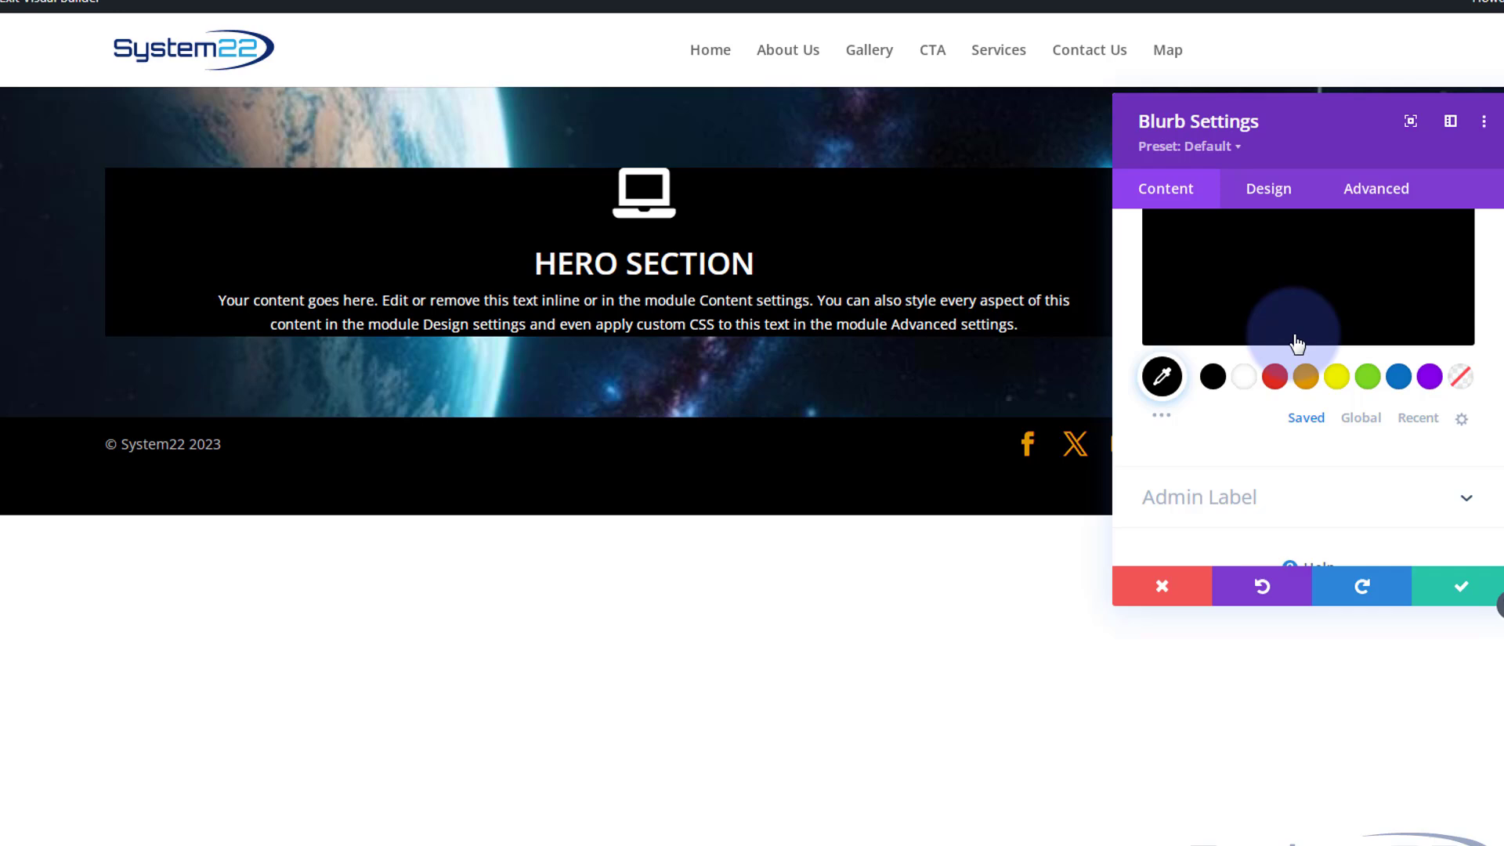
Set the blurb's top padding to 50px in its Spacing settings and link the bottom padding to the same value
{"action": "left_click", "coordinate": [1273, 197]}
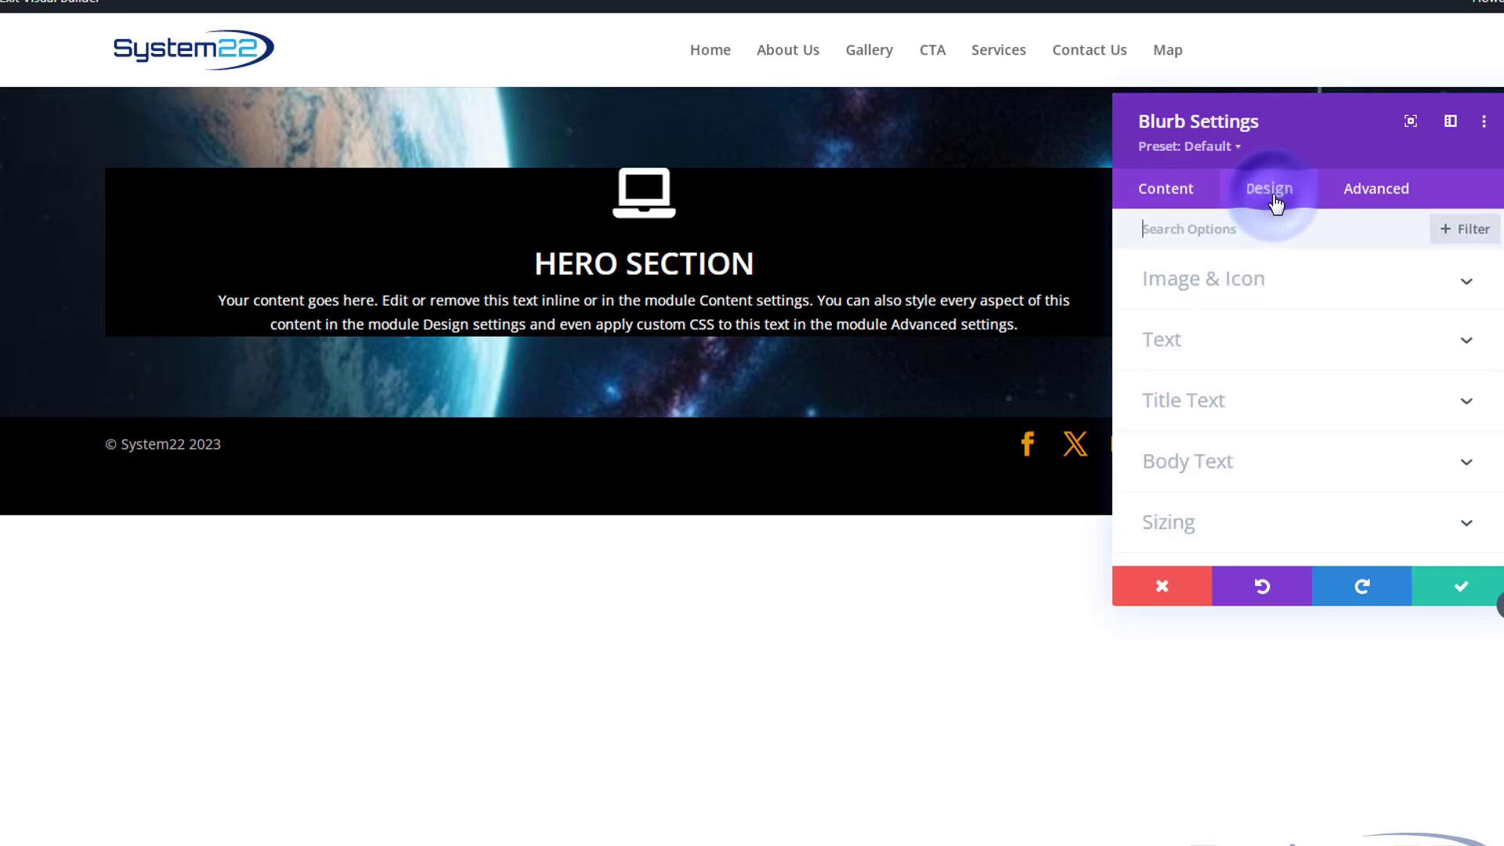
{"action": "scroll", "coordinate": [1273, 459], "scroll_direction": "down", "scroll_amount": 3}
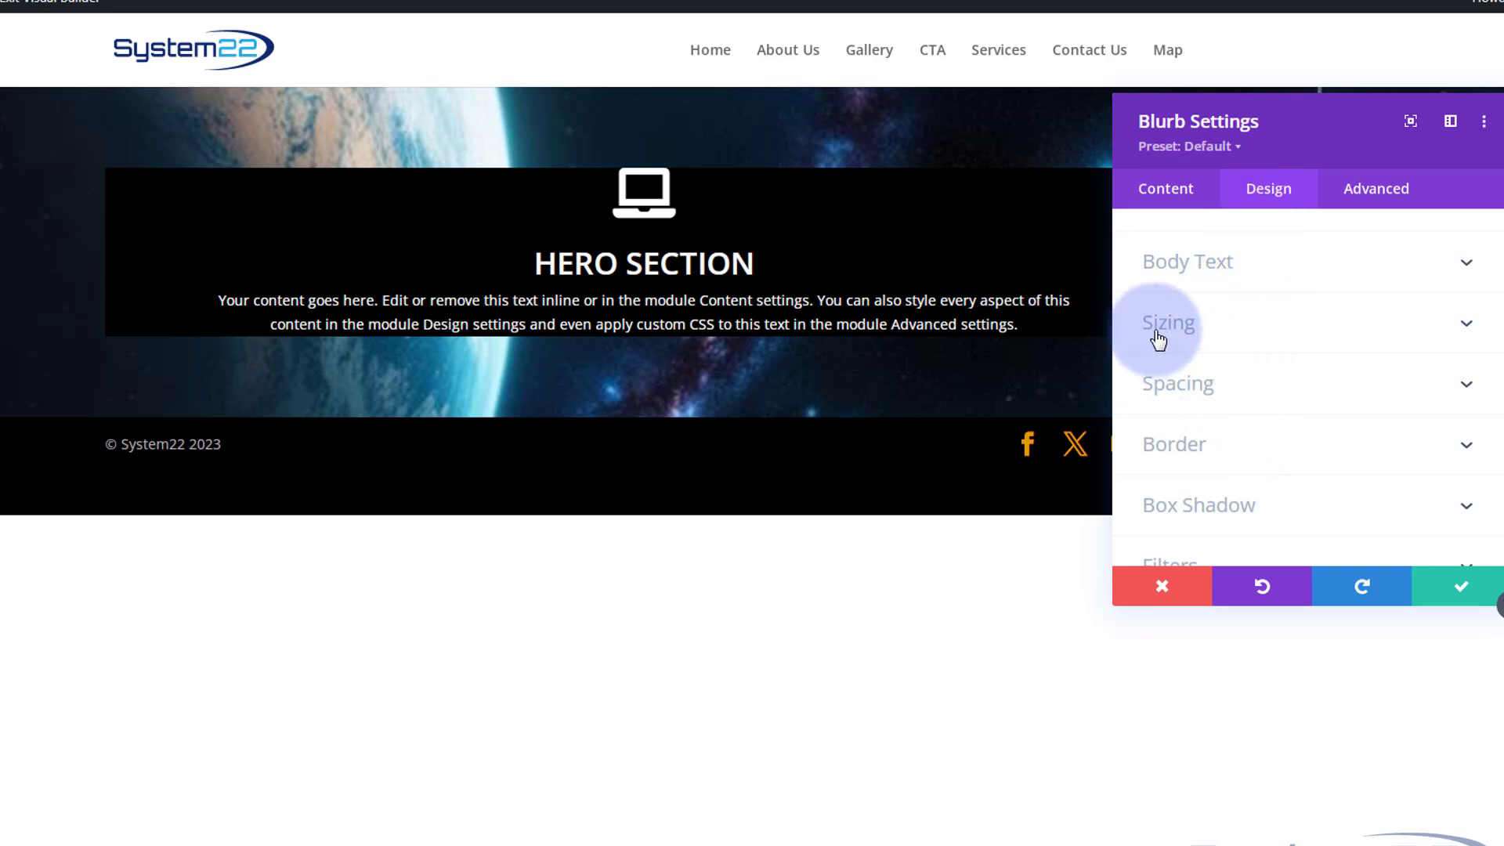
{"action": "left_click", "coordinate": [1260, 384]}
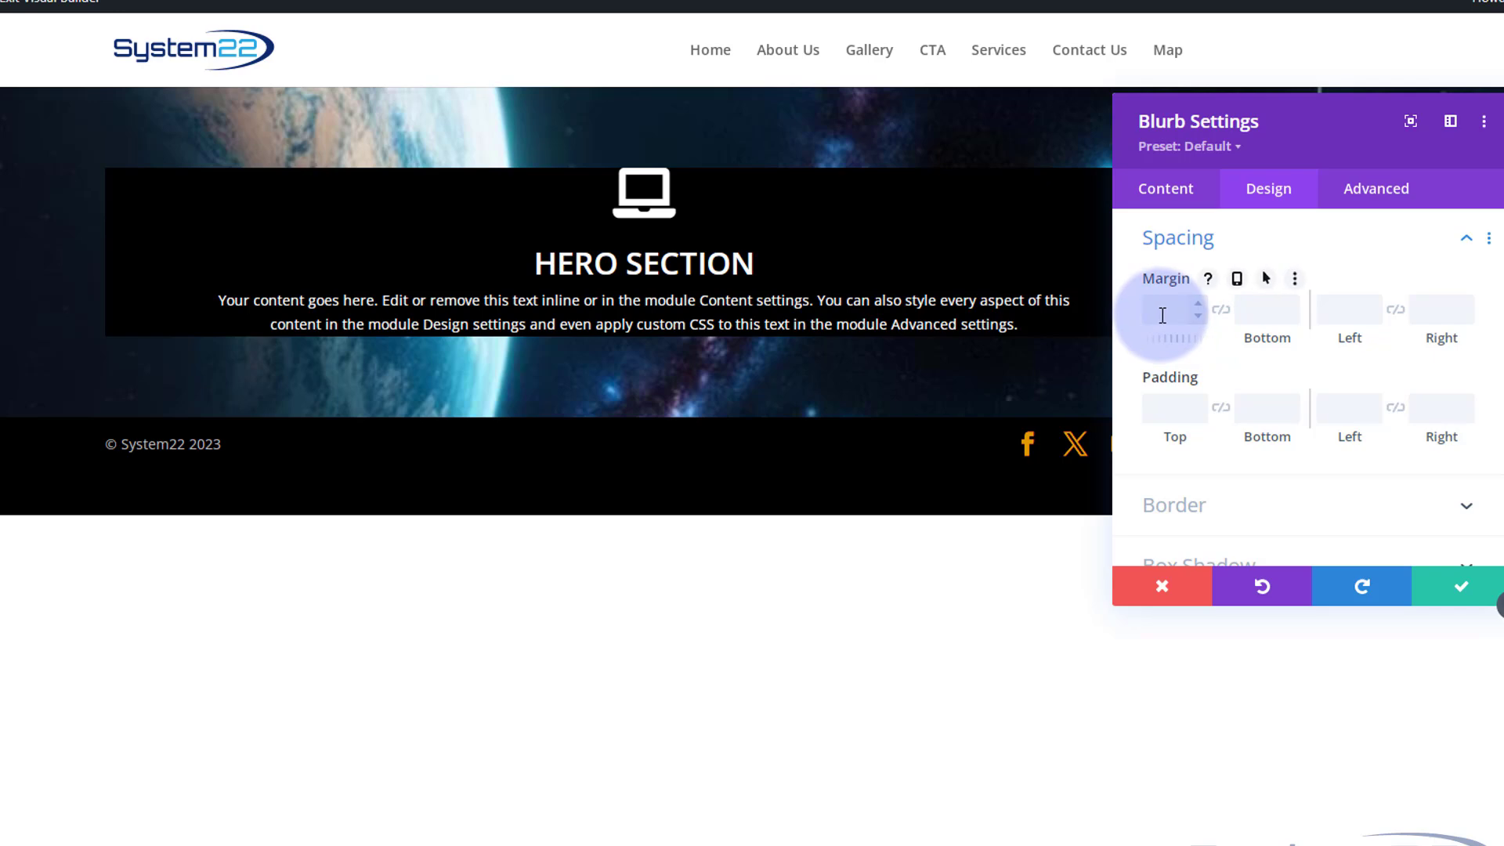
{"action": "left_click", "coordinate": [1165, 405]}
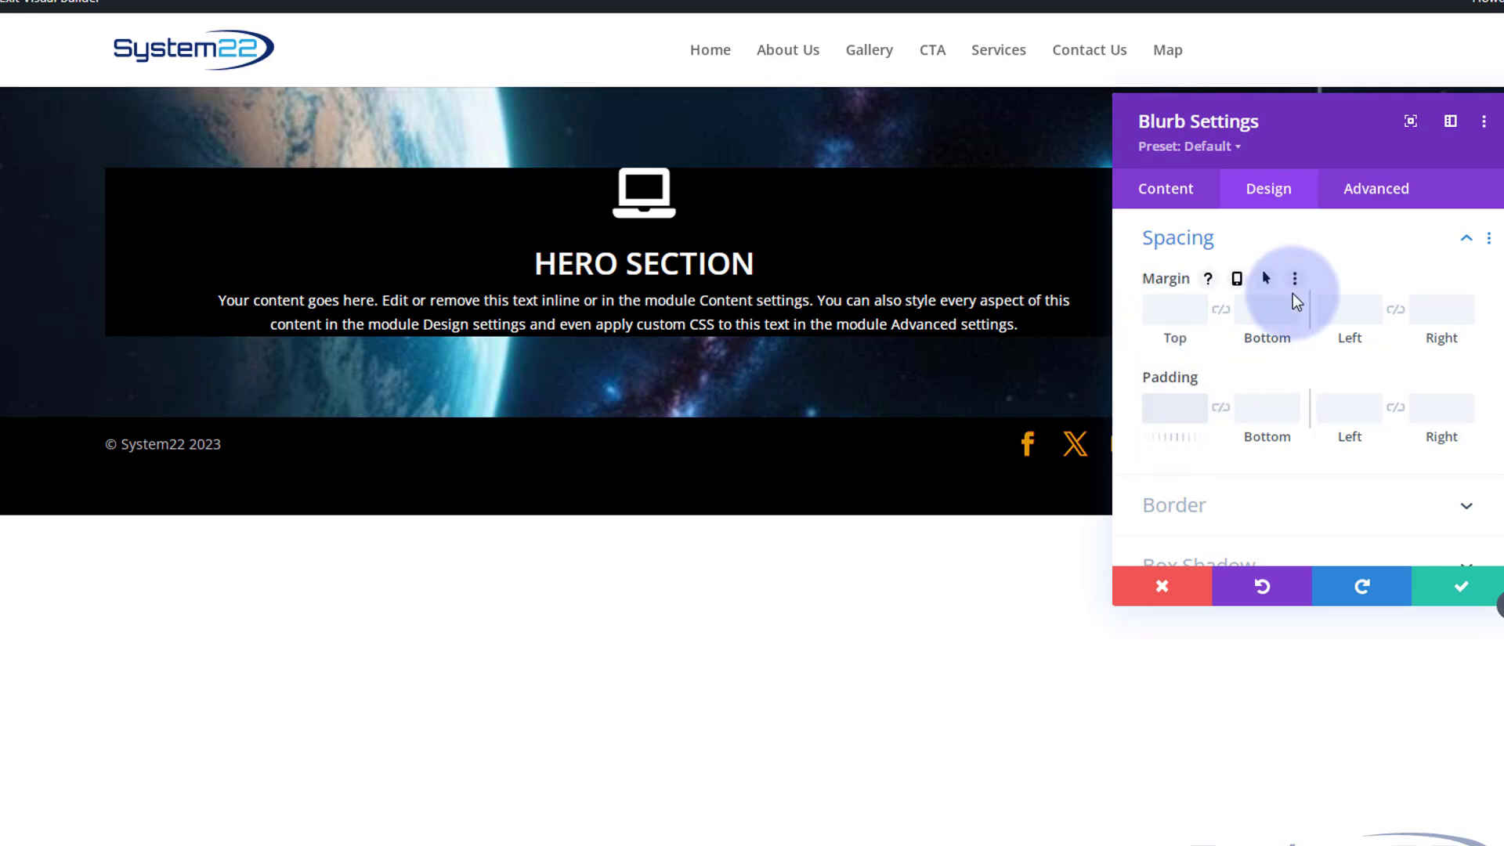
{"action": "type", "text": "50px"}
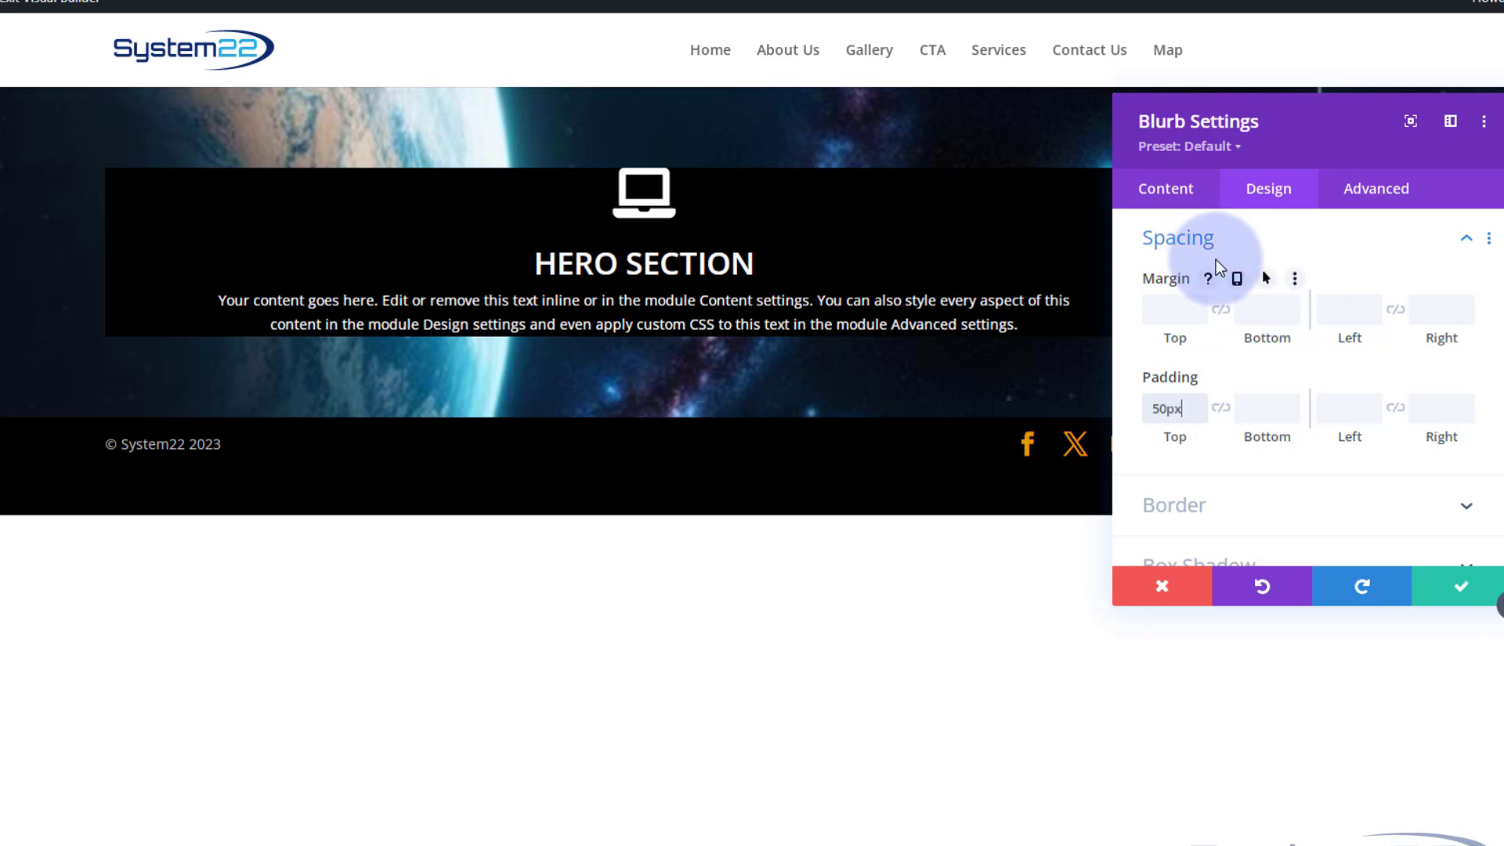
{"action": "left_click", "coordinate": [1222, 408]}
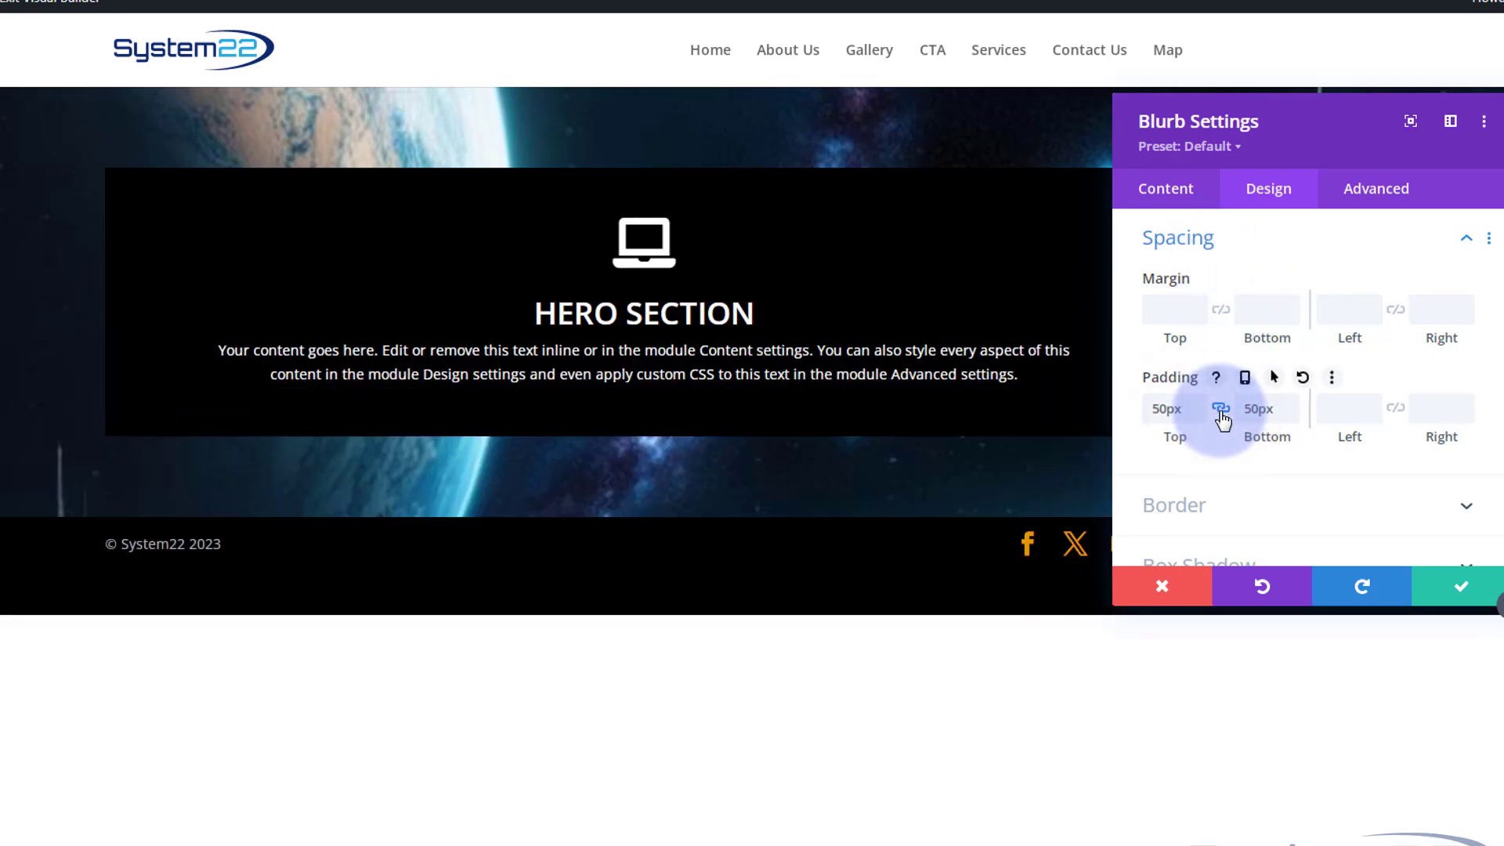
Make the blurb's black background semi-transparent, lowering its opacity to rgba(0,0,0,0.44)
{"action": "left_click", "coordinate": [1155, 192]}
{"action": "left_click", "coordinate": [1249, 454]}
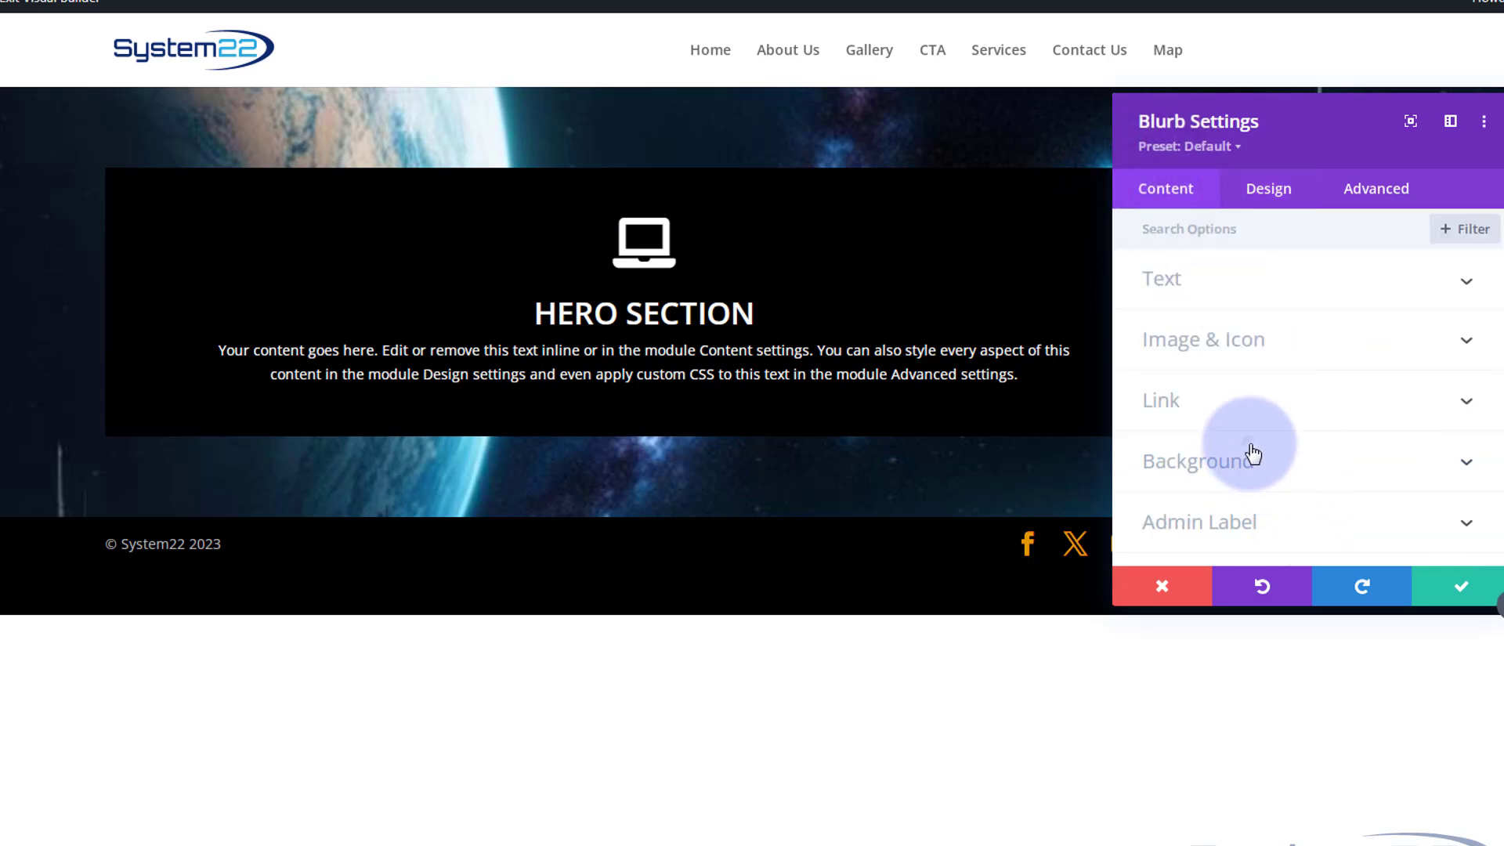
{"action": "left_click", "coordinate": [1275, 592]}
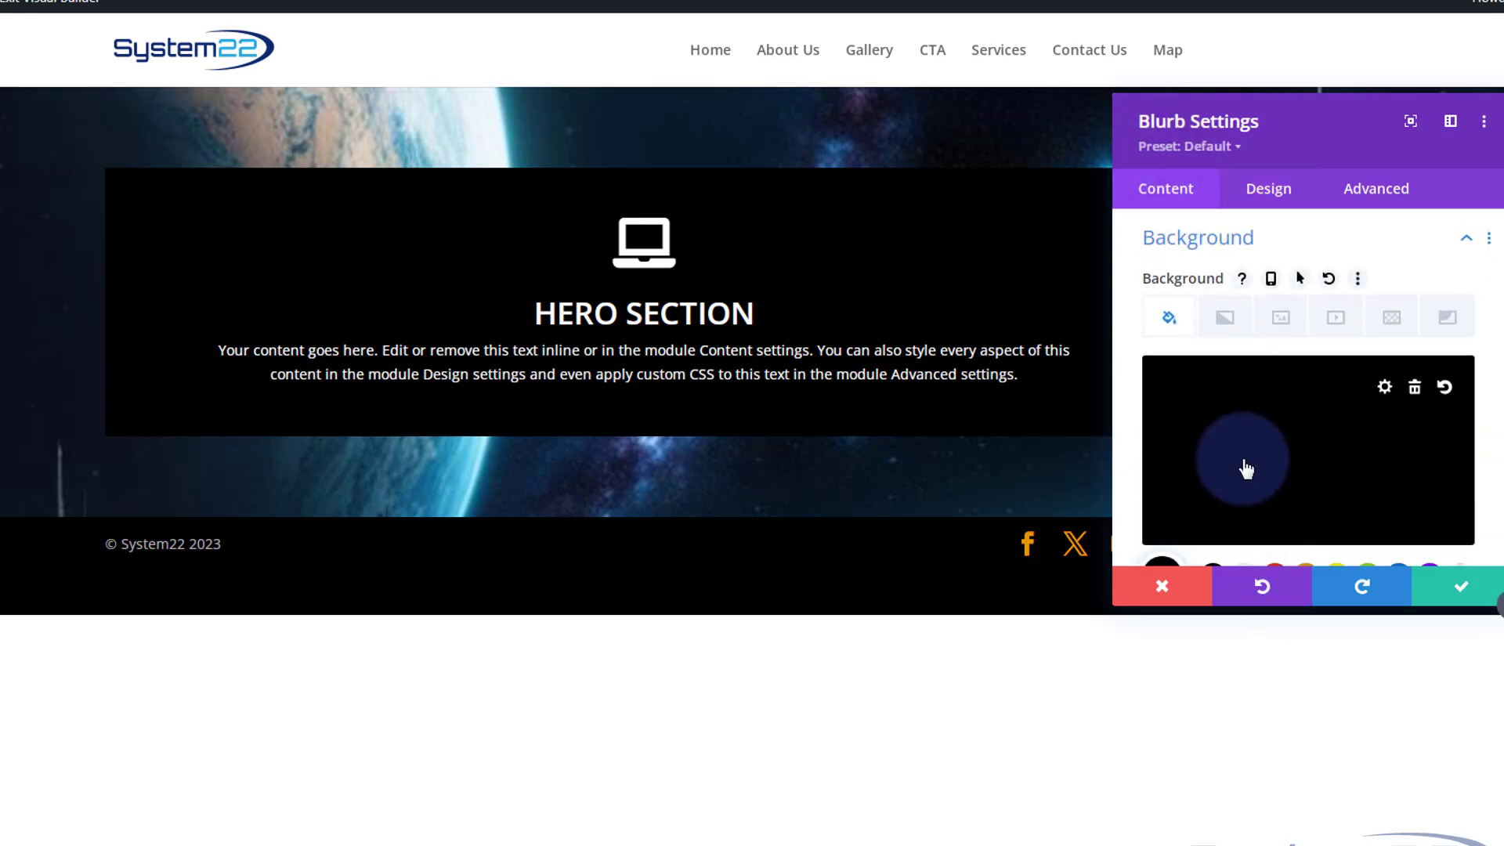
{"action": "left_click", "coordinate": [1236, 433]}
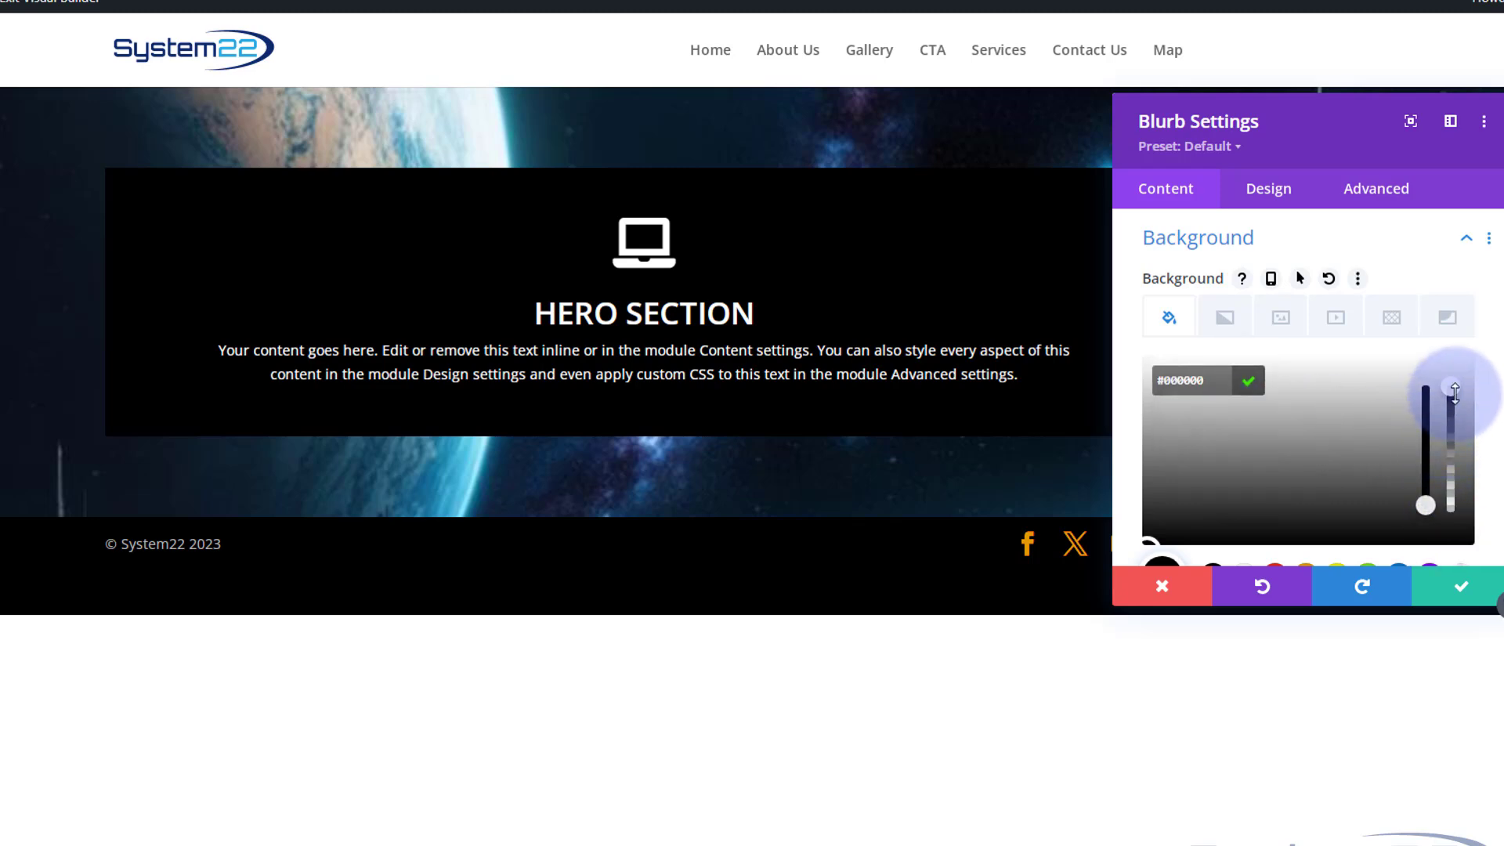
{"action": "left_click_drag", "start_coordinate": [1455, 390], "coordinate": [1453, 465]}
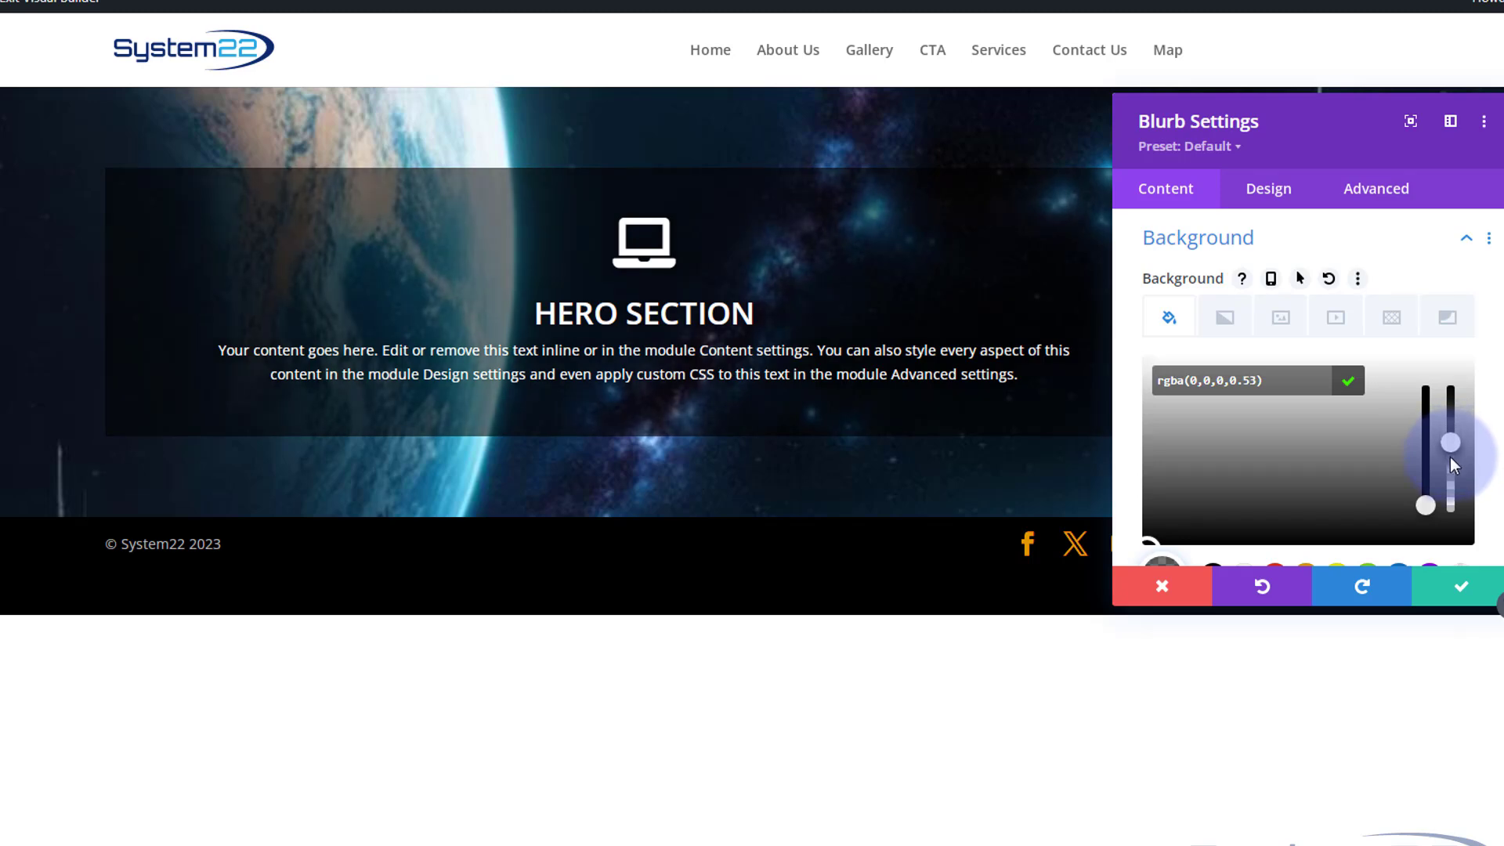
{"action": "left_click_drag", "start_coordinate": [1450, 457], "coordinate": [1450, 467]}
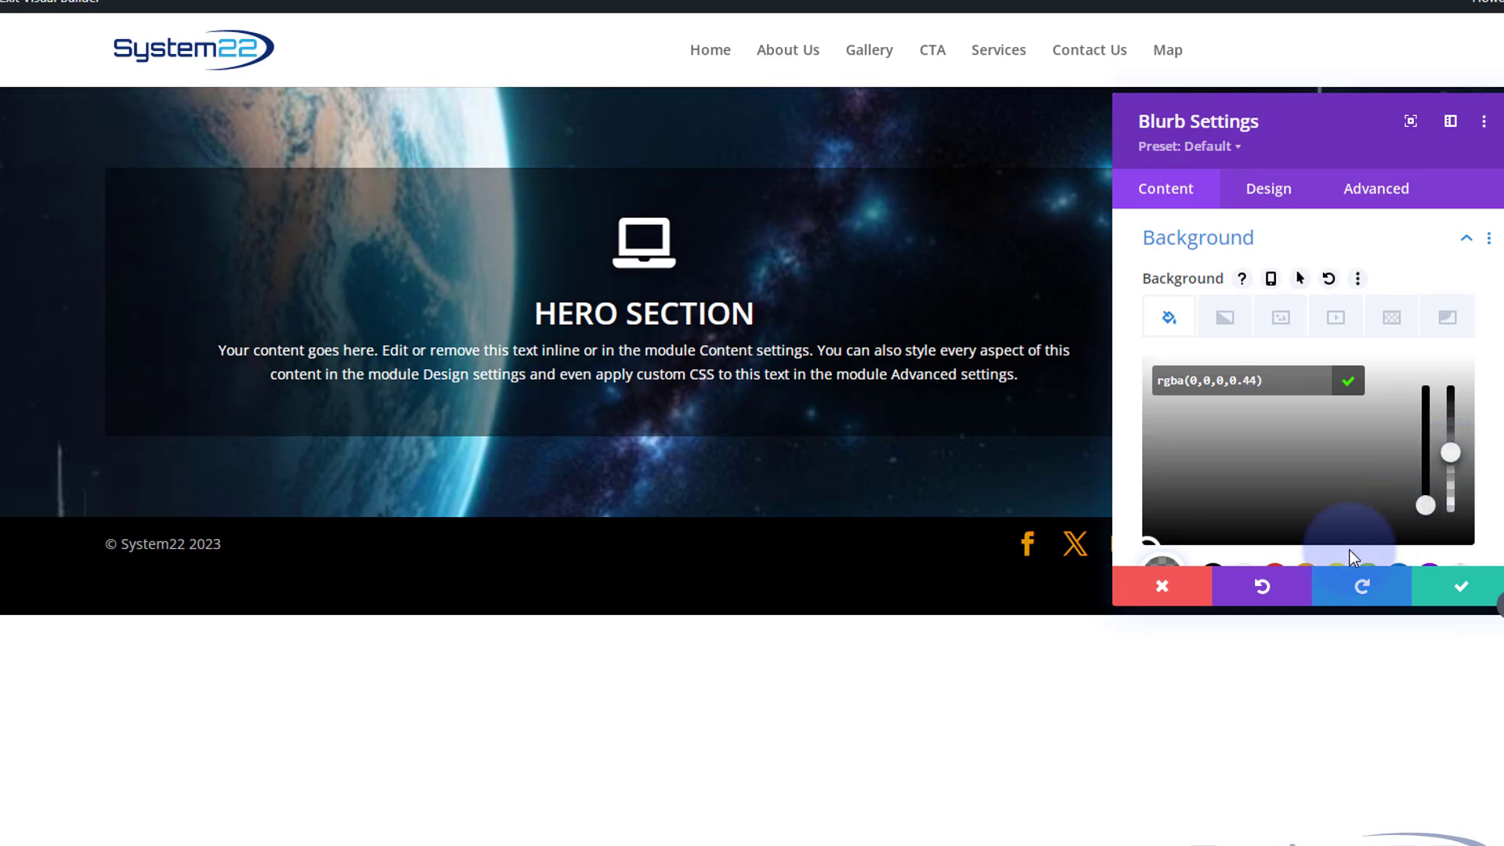
Remove the blurb's background color and save the blurb settings
{"action": "left_click", "coordinate": [1120, 436]}
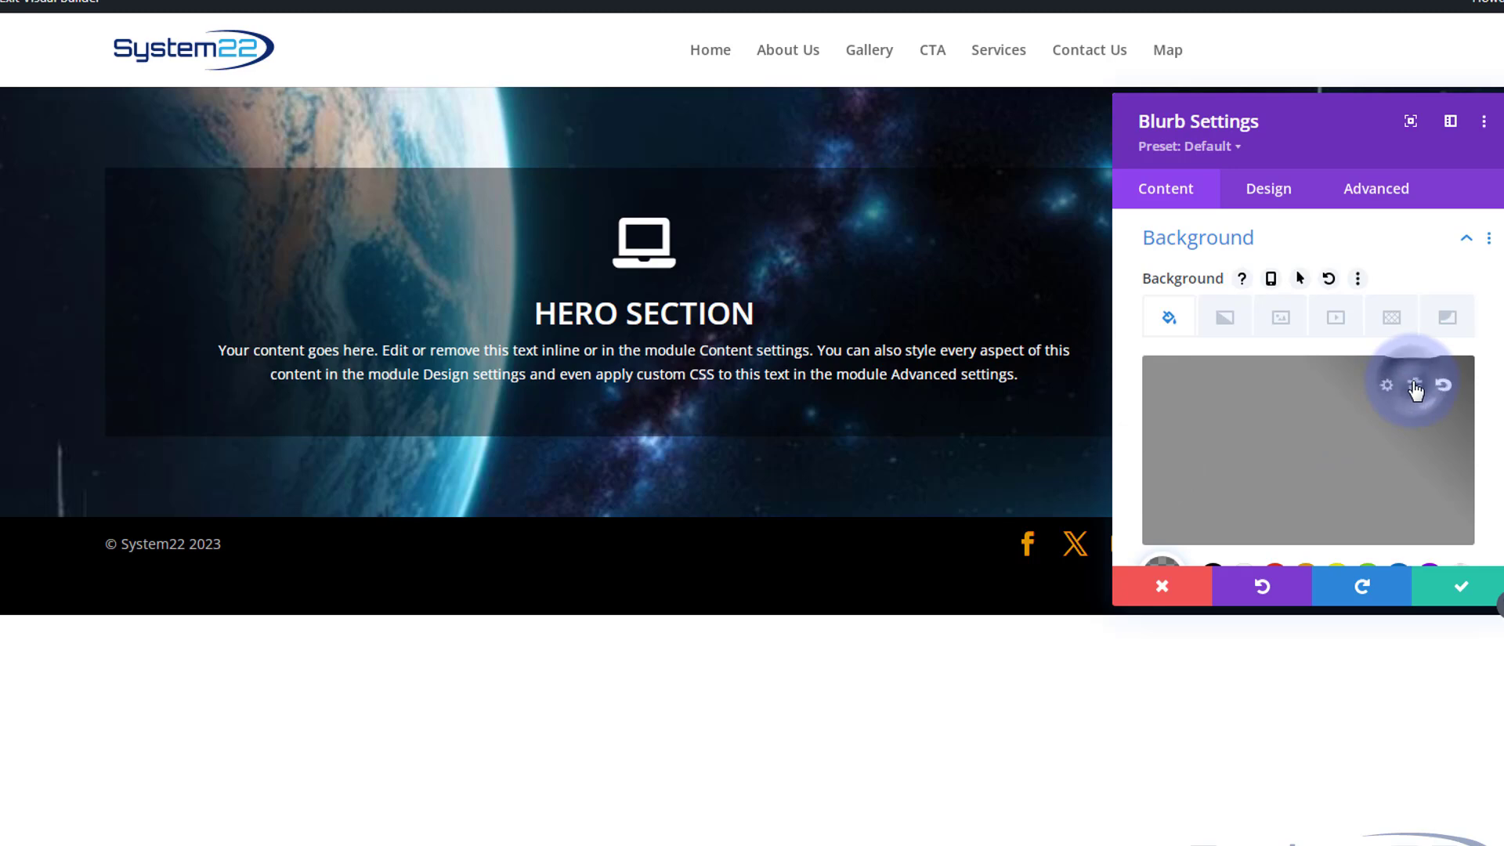
{"action": "left_click", "coordinate": [1415, 386]}
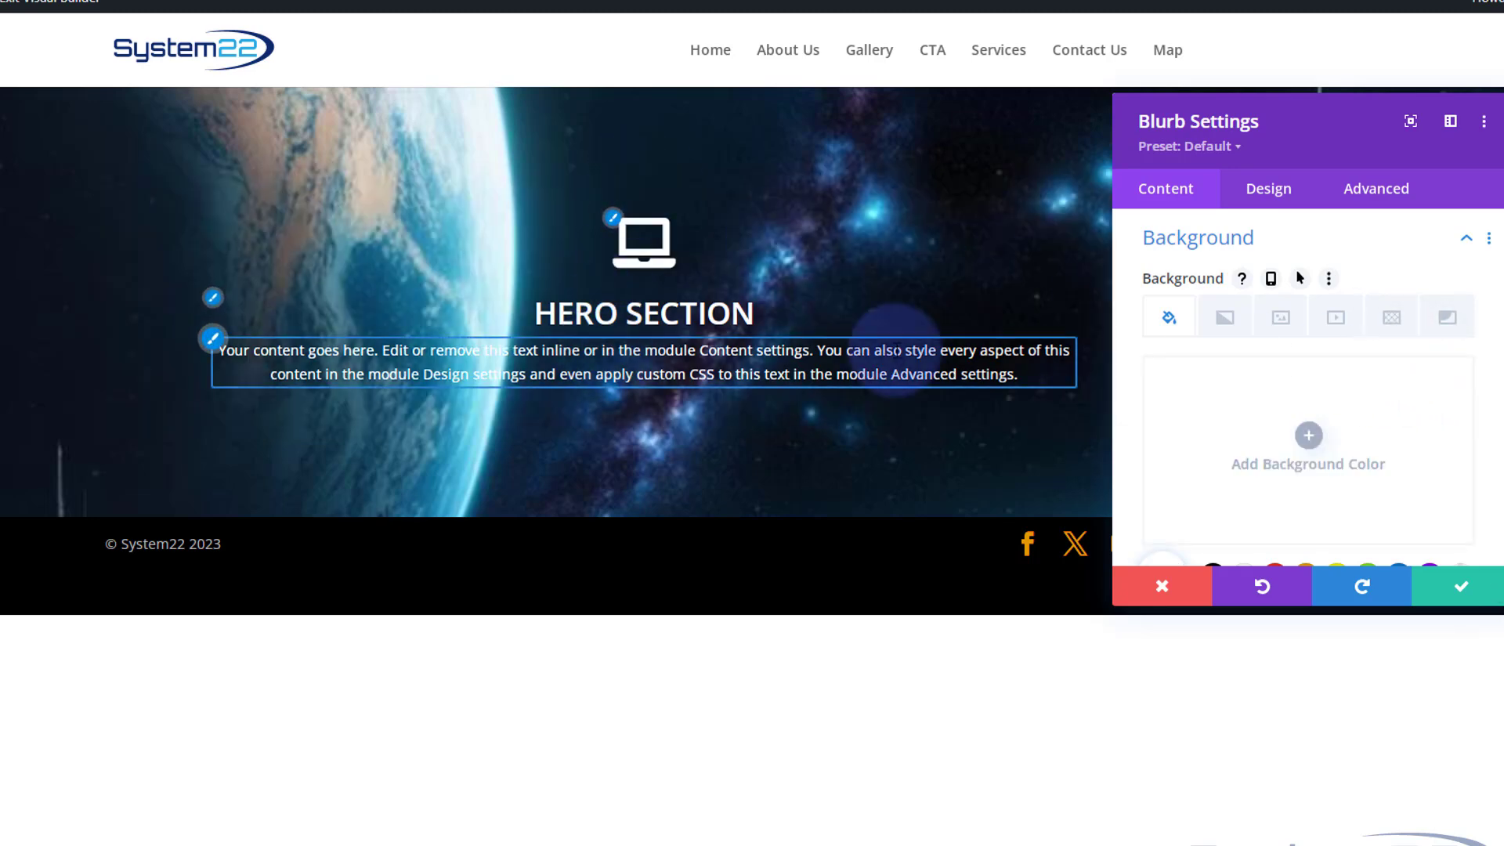
{"action": "left_click", "coordinate": [1264, 362]}
{"action": "left_click", "coordinate": [1446, 588]}
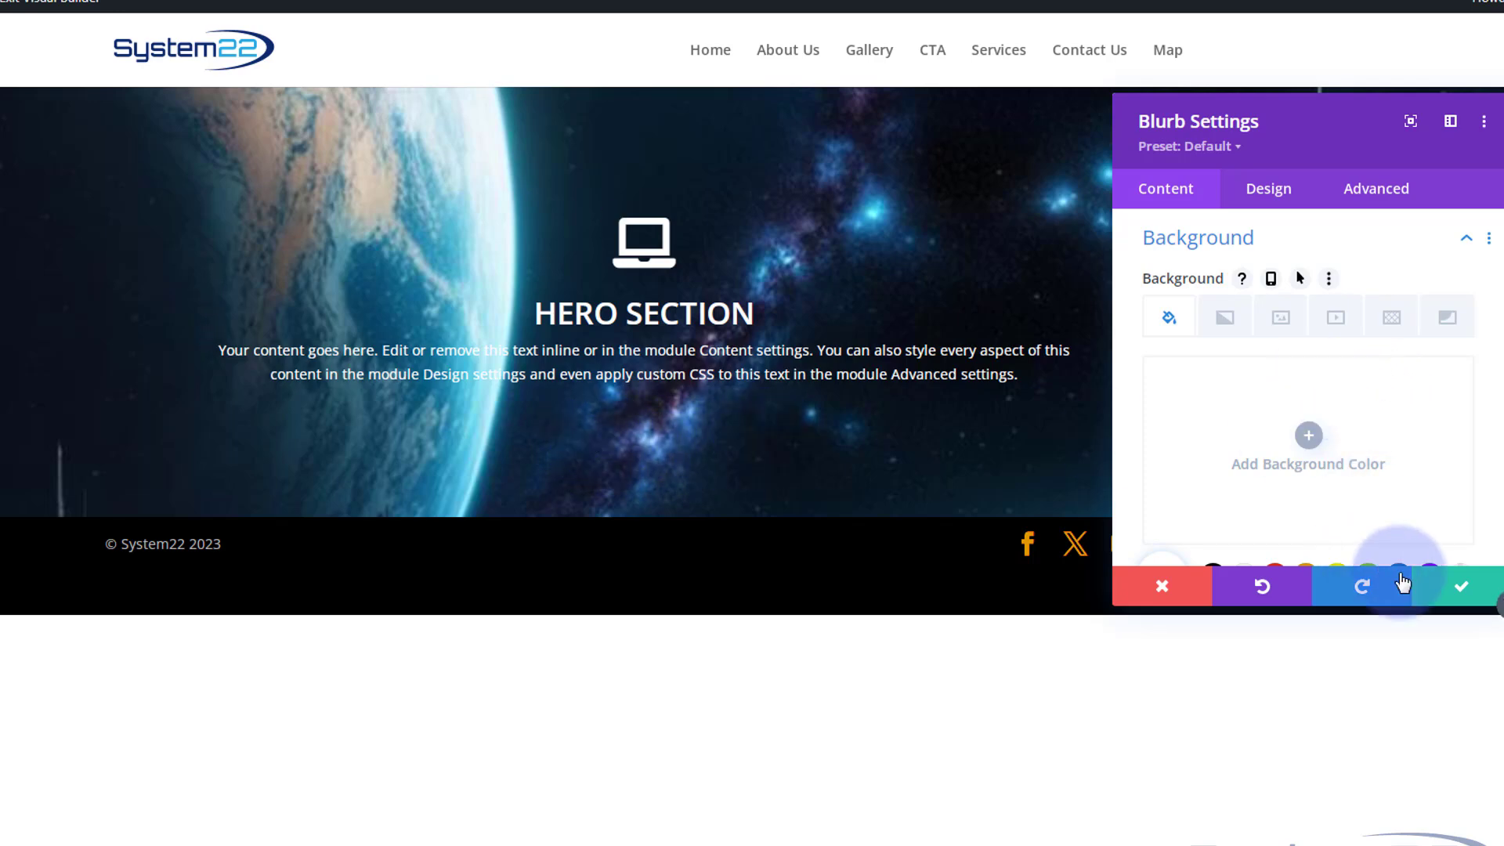
{"action": "left_click", "coordinate": [1454, 587]}
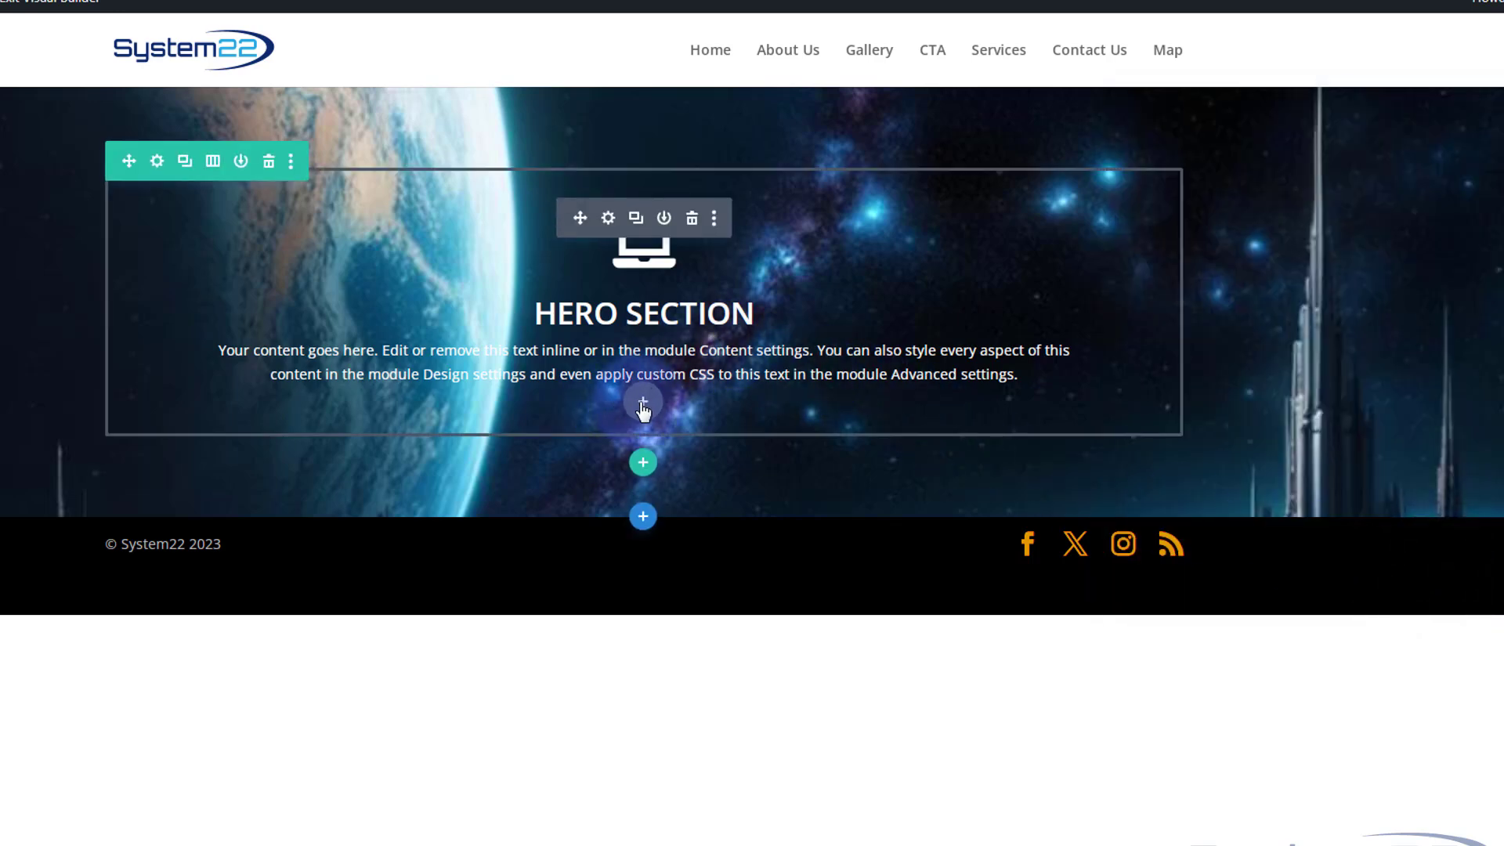
Insert a Button module directly below the hero section blurb, in the same row
{"action": "left_click", "coordinate": [642, 403]}
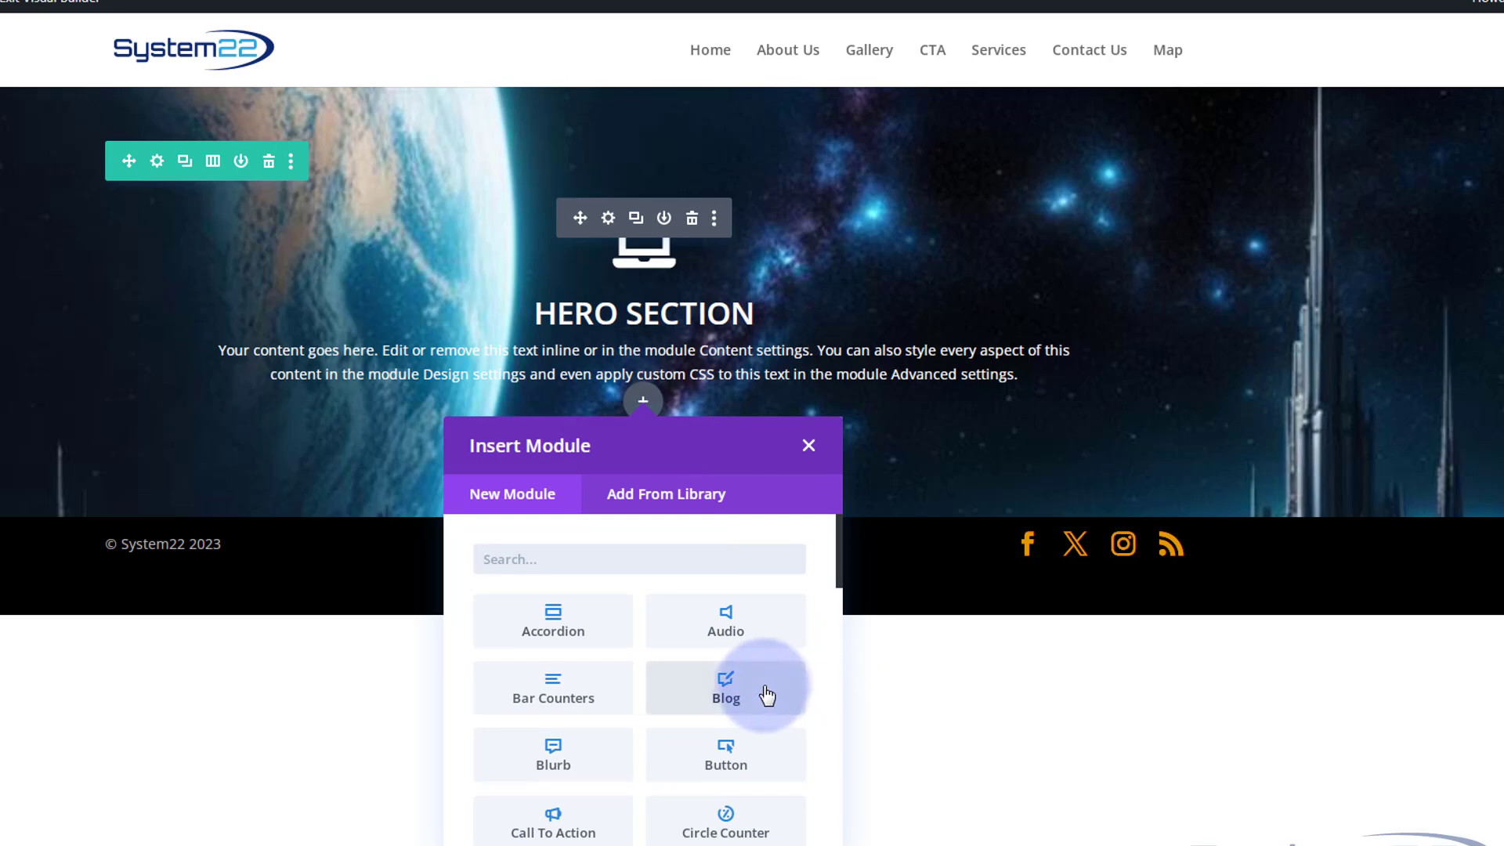
{"action": "left_click", "coordinate": [722, 764]}
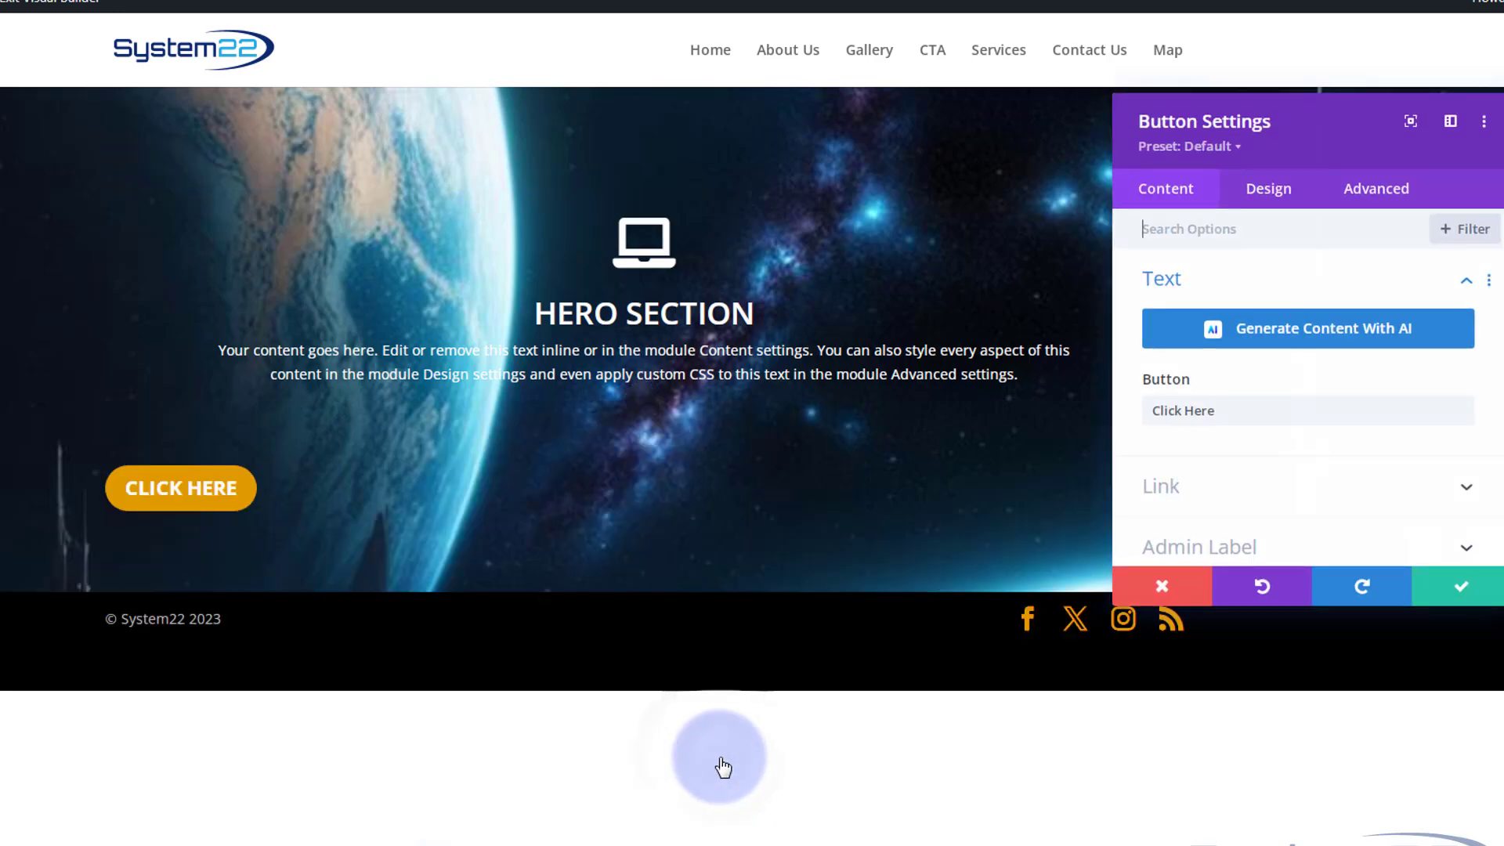
{"action": "scroll", "coordinate": [1256, 395], "scroll_direction": "down", "scroll_amount": 2}
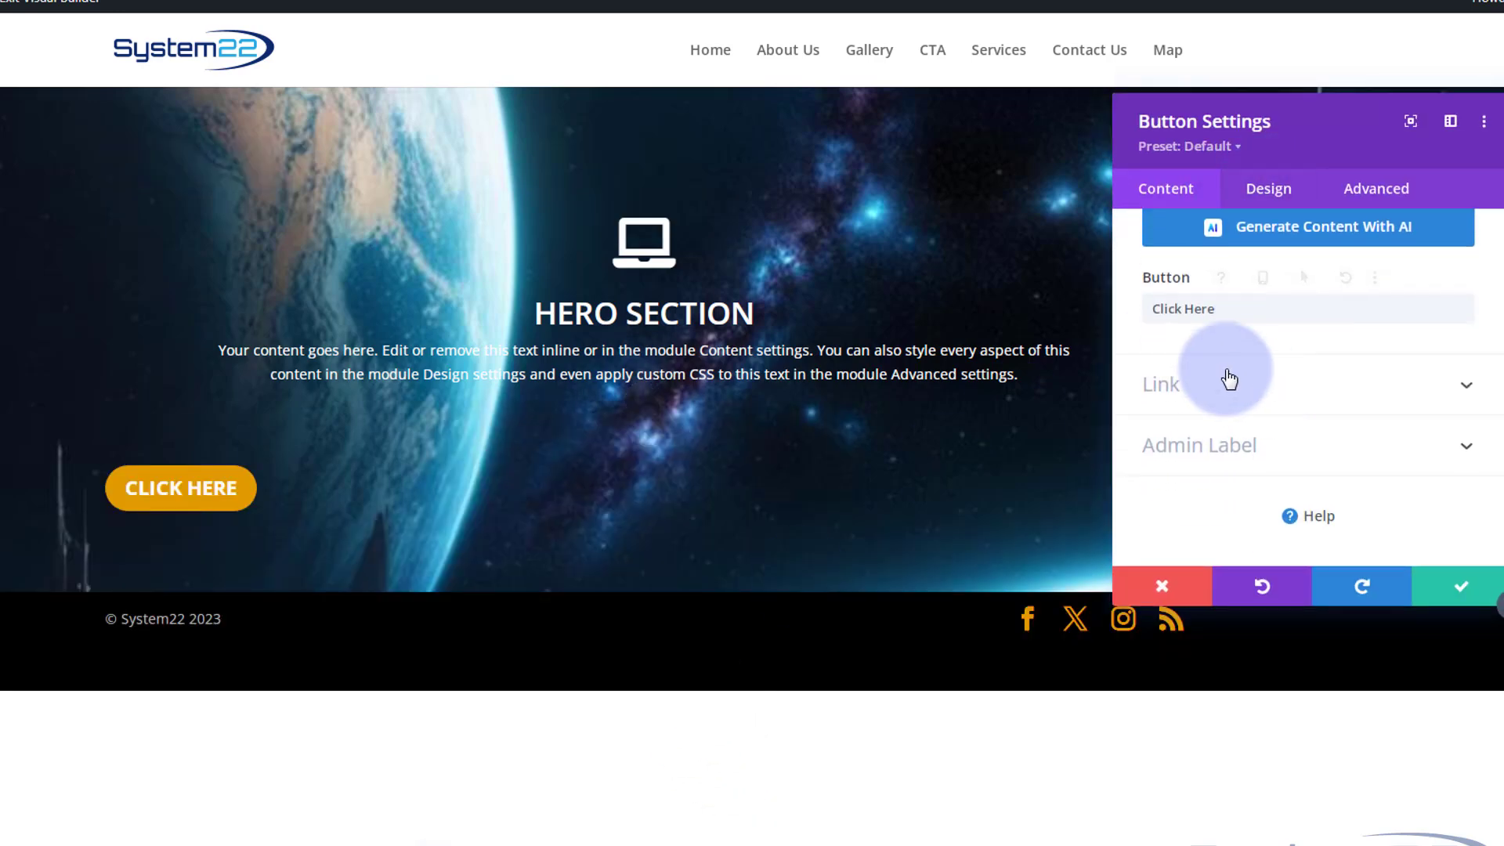
{"action": "left_click", "coordinate": [1216, 318]}
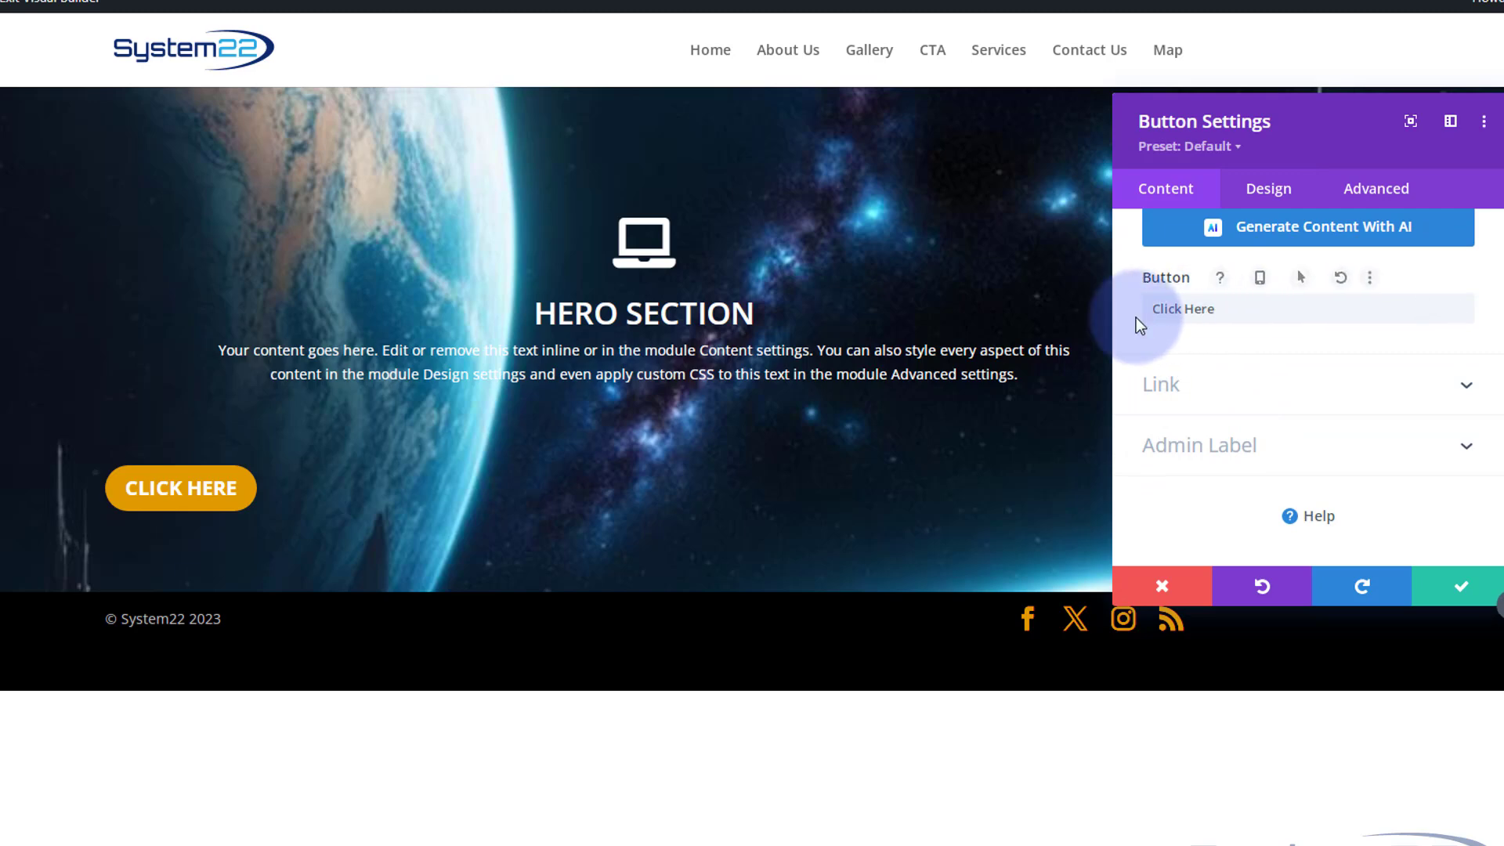
Enter # as the link URL of the hero section button
{"action": "left_click", "coordinate": [1247, 390]}
{"action": "left_click", "coordinate": [1192, 309]}
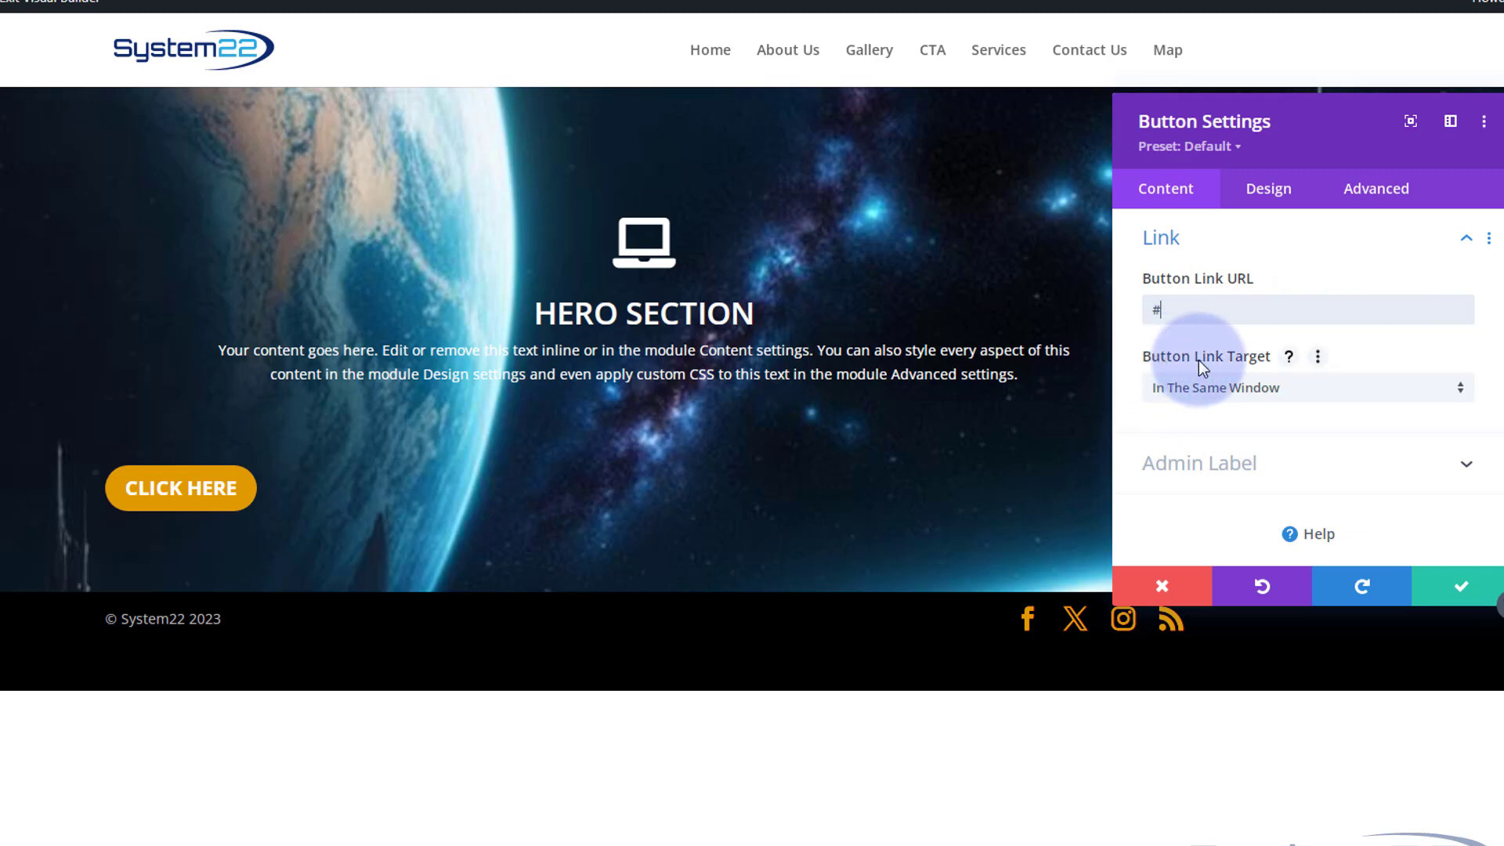
Try the new tab option as the button's link target, and restore the same window option
{"action": "left_click", "coordinate": [1220, 390]}
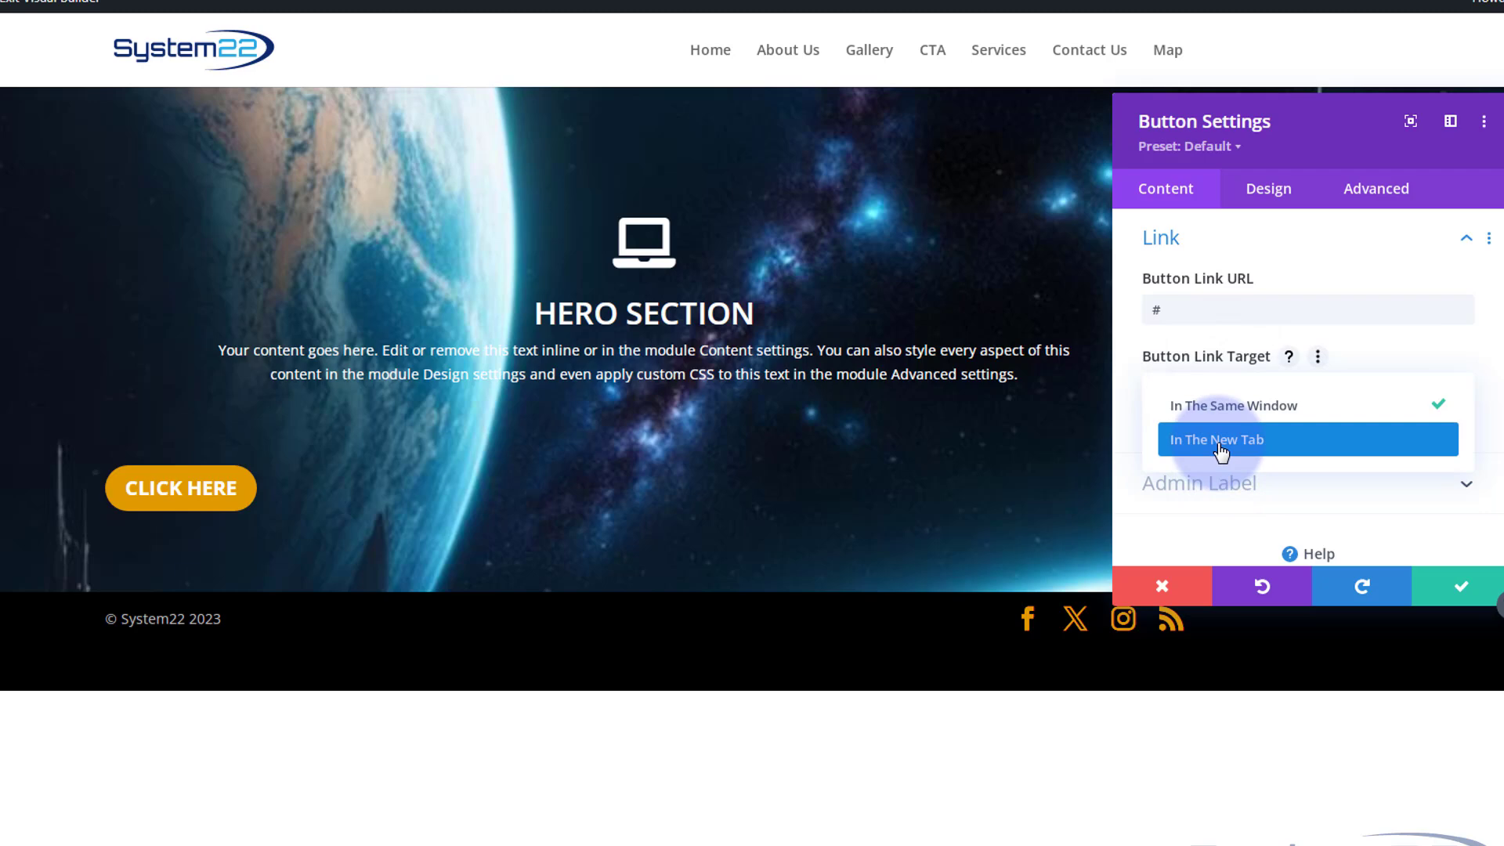
{"action": "left_click", "coordinate": [1220, 440]}
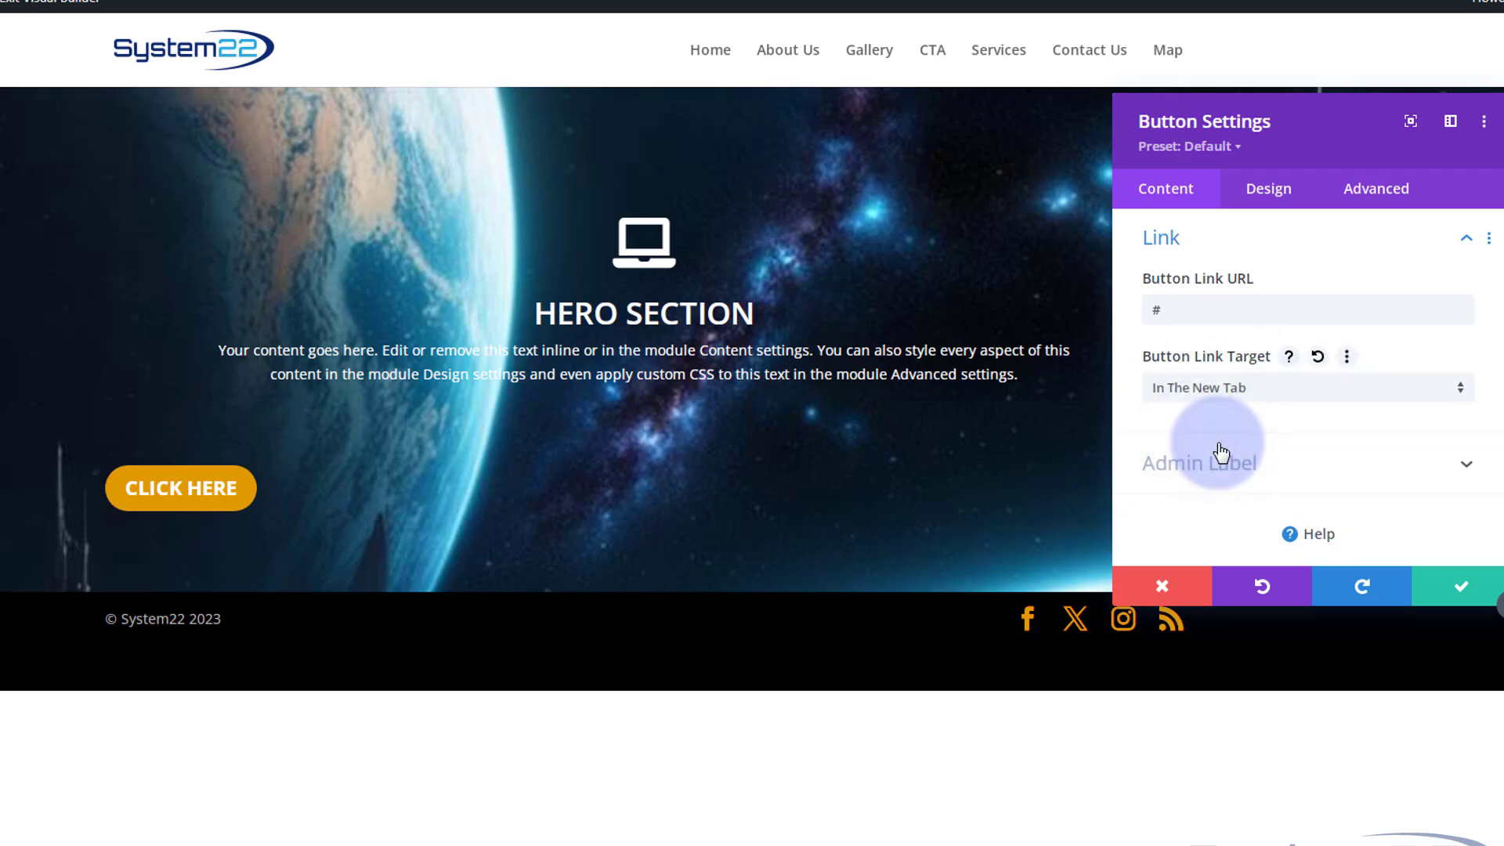
{"action": "left_click", "coordinate": [1252, 398]}
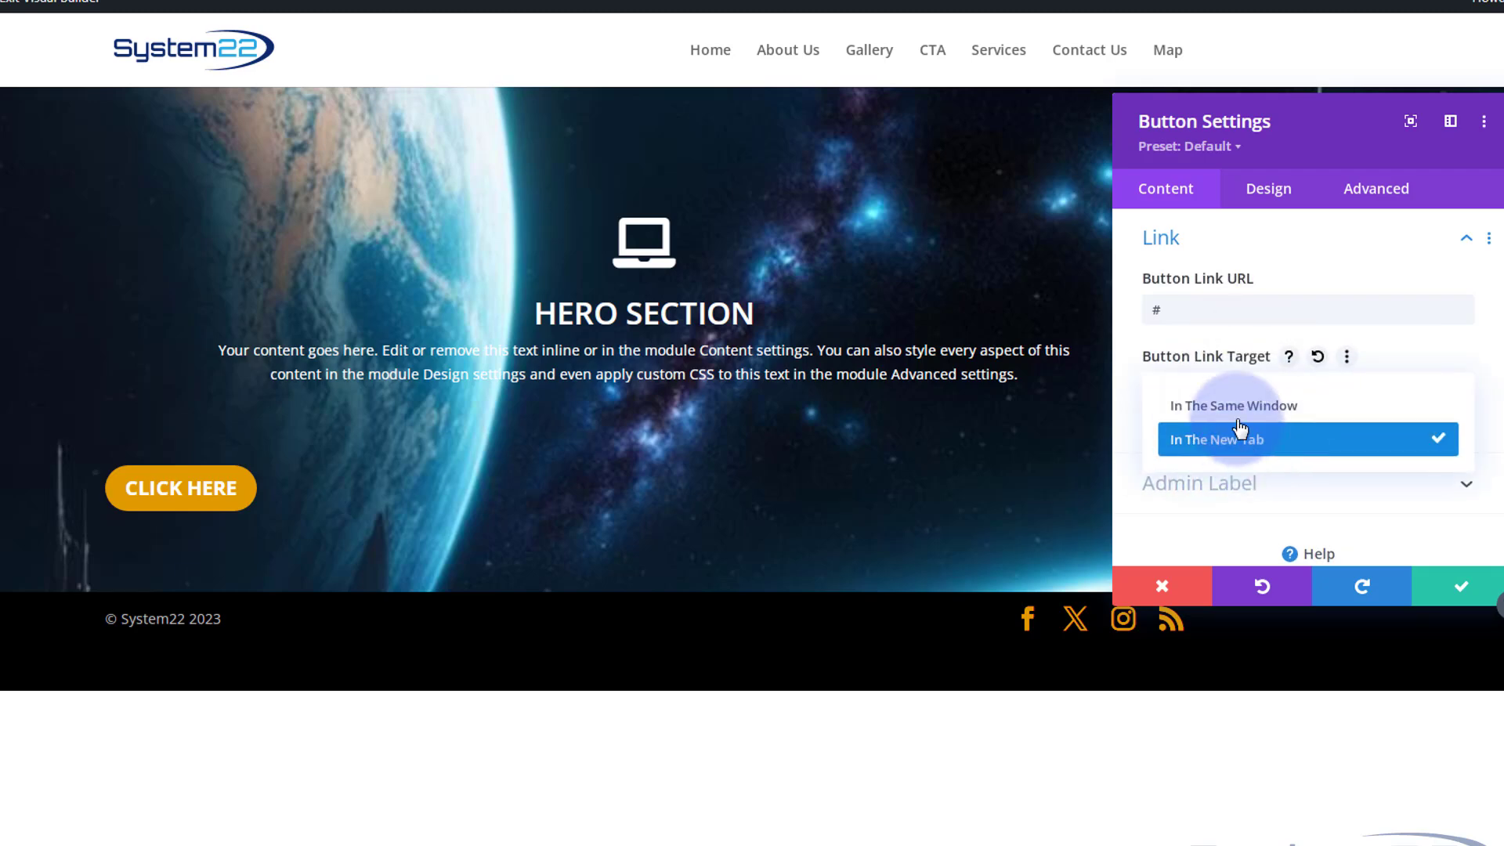
{"action": "left_click", "coordinate": [1239, 403]}
Center the hero section button with its alignment setting and save the button settings
{"action": "left_click", "coordinate": [1268, 189]}
{"action": "left_click", "coordinate": [1303, 294]}
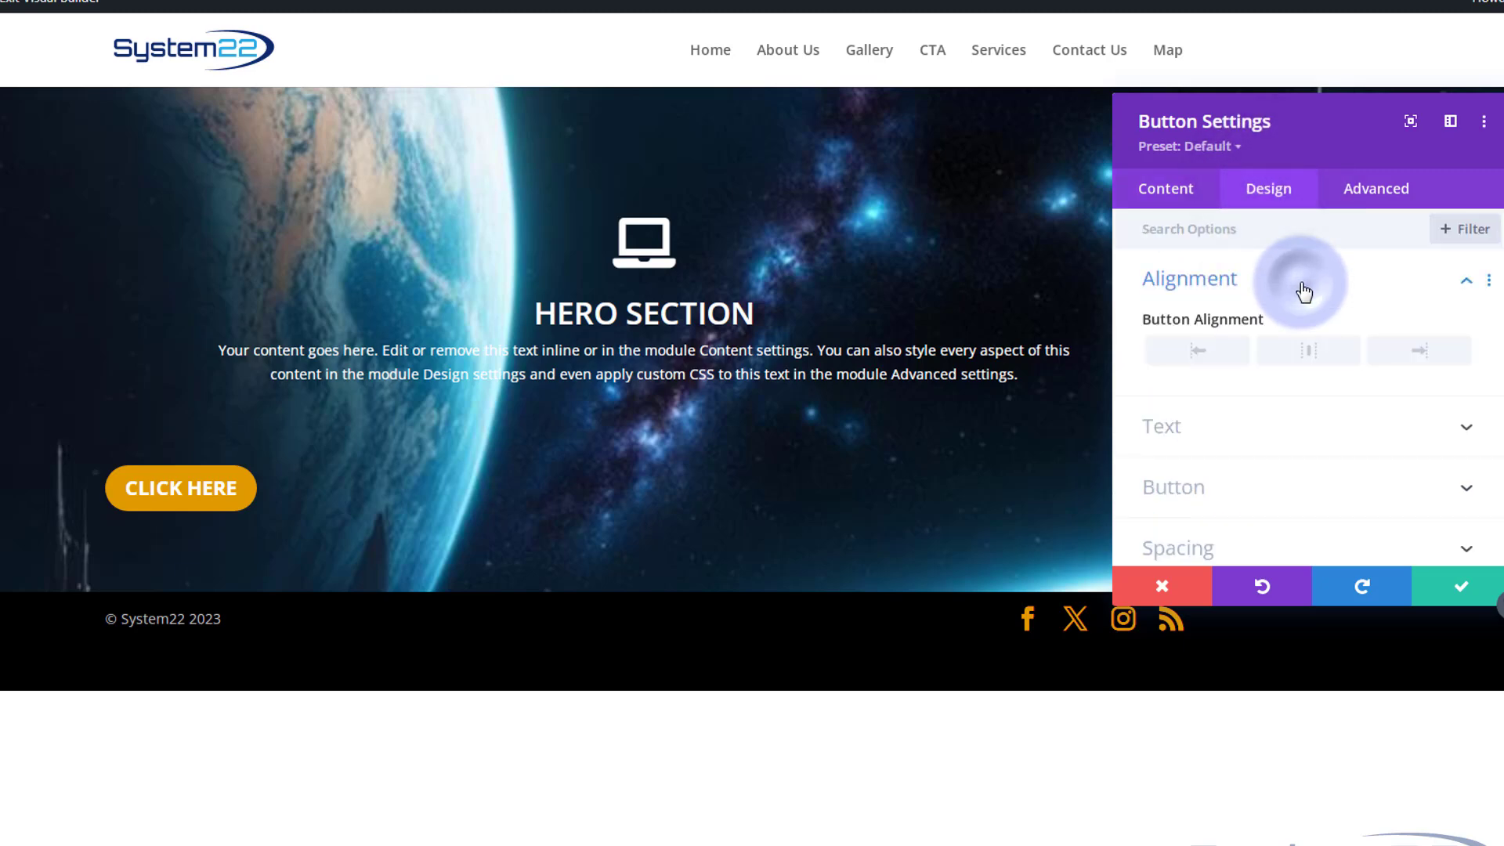
{"action": "left_click", "coordinate": [1304, 360]}
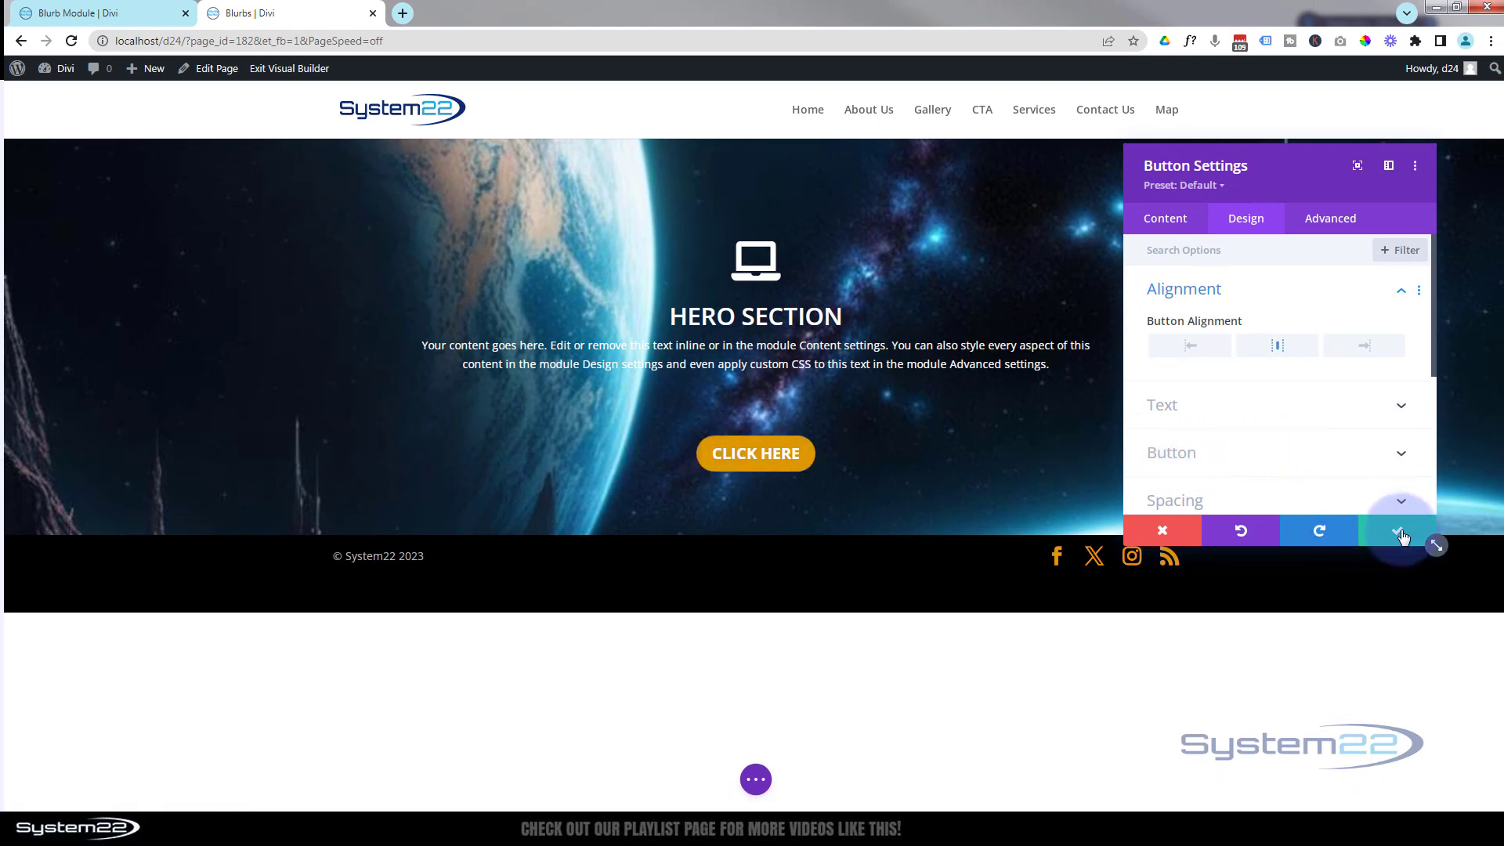
{"action": "left_click", "coordinate": [1401, 535]}
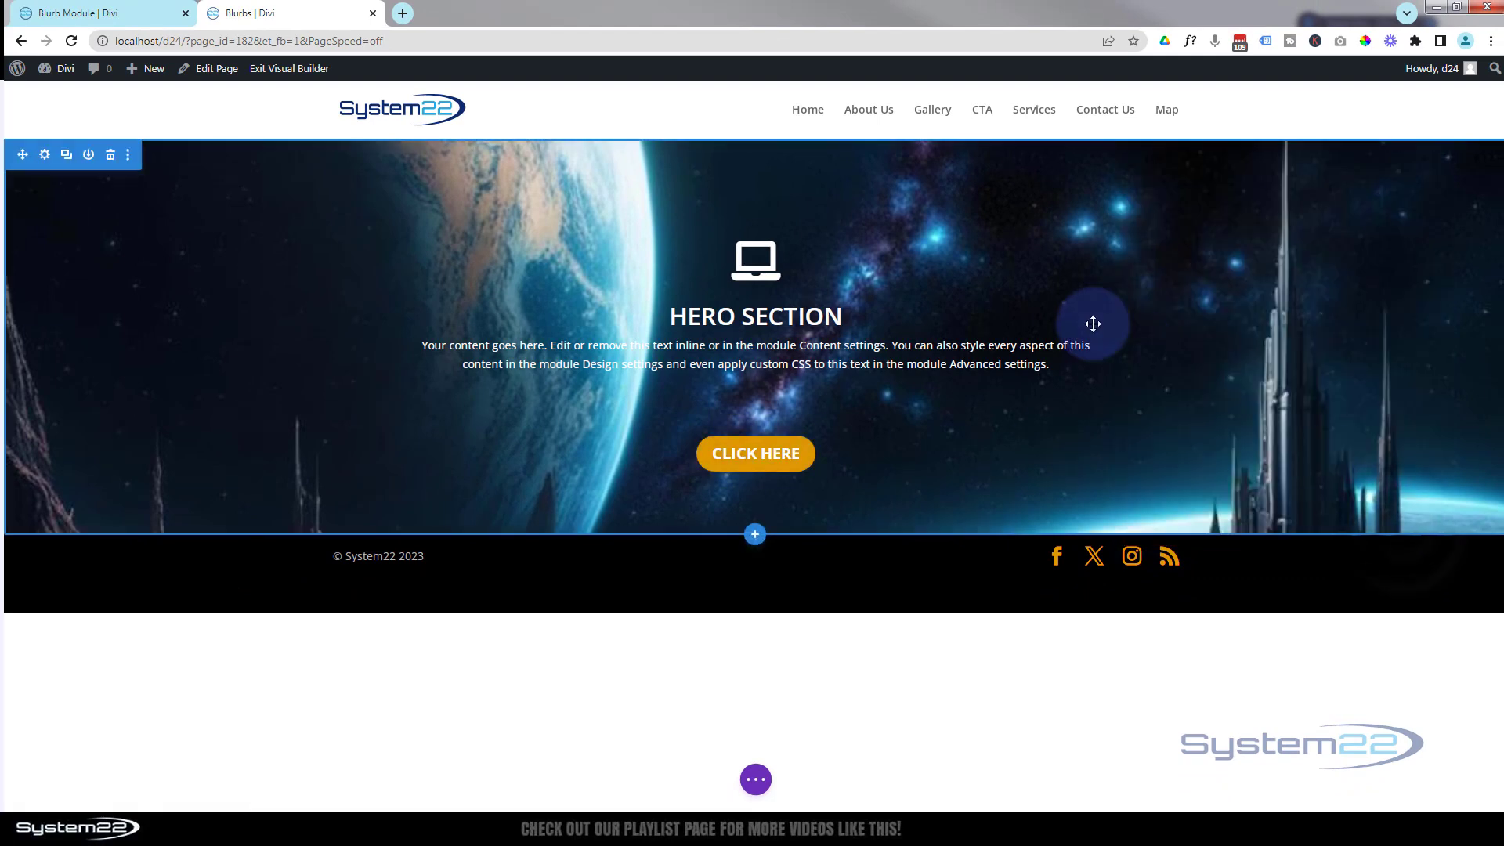
Examine the services blurb grid on the finished Blurb Module page and return to the Blurbs page being edited
{"action": "left_click", "coordinate": [126, 9]}
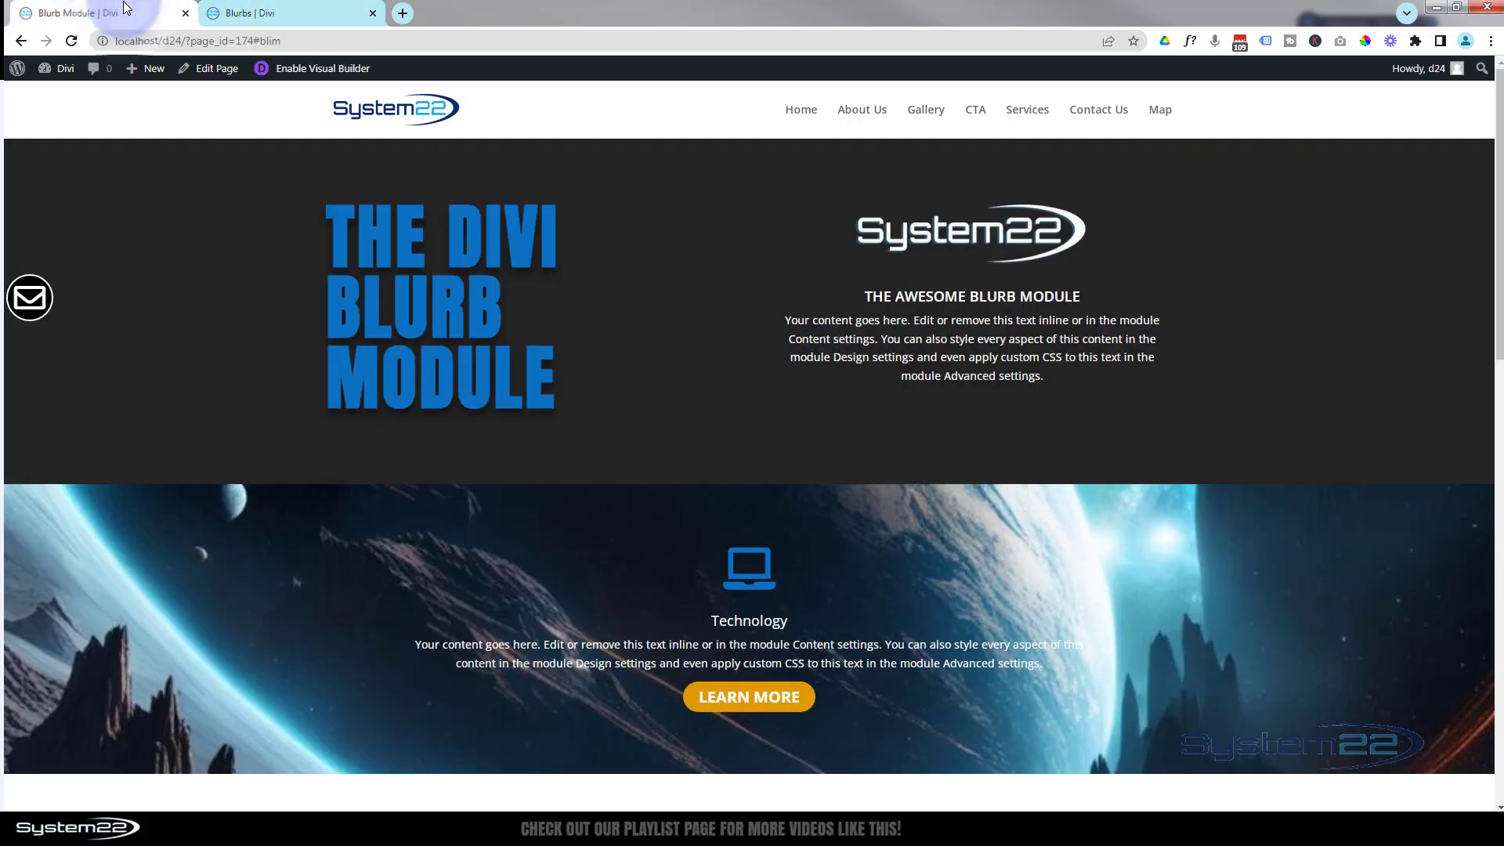
{"action": "scroll", "coordinate": [350, 357], "scroll_direction": "down", "scroll_amount": 7}
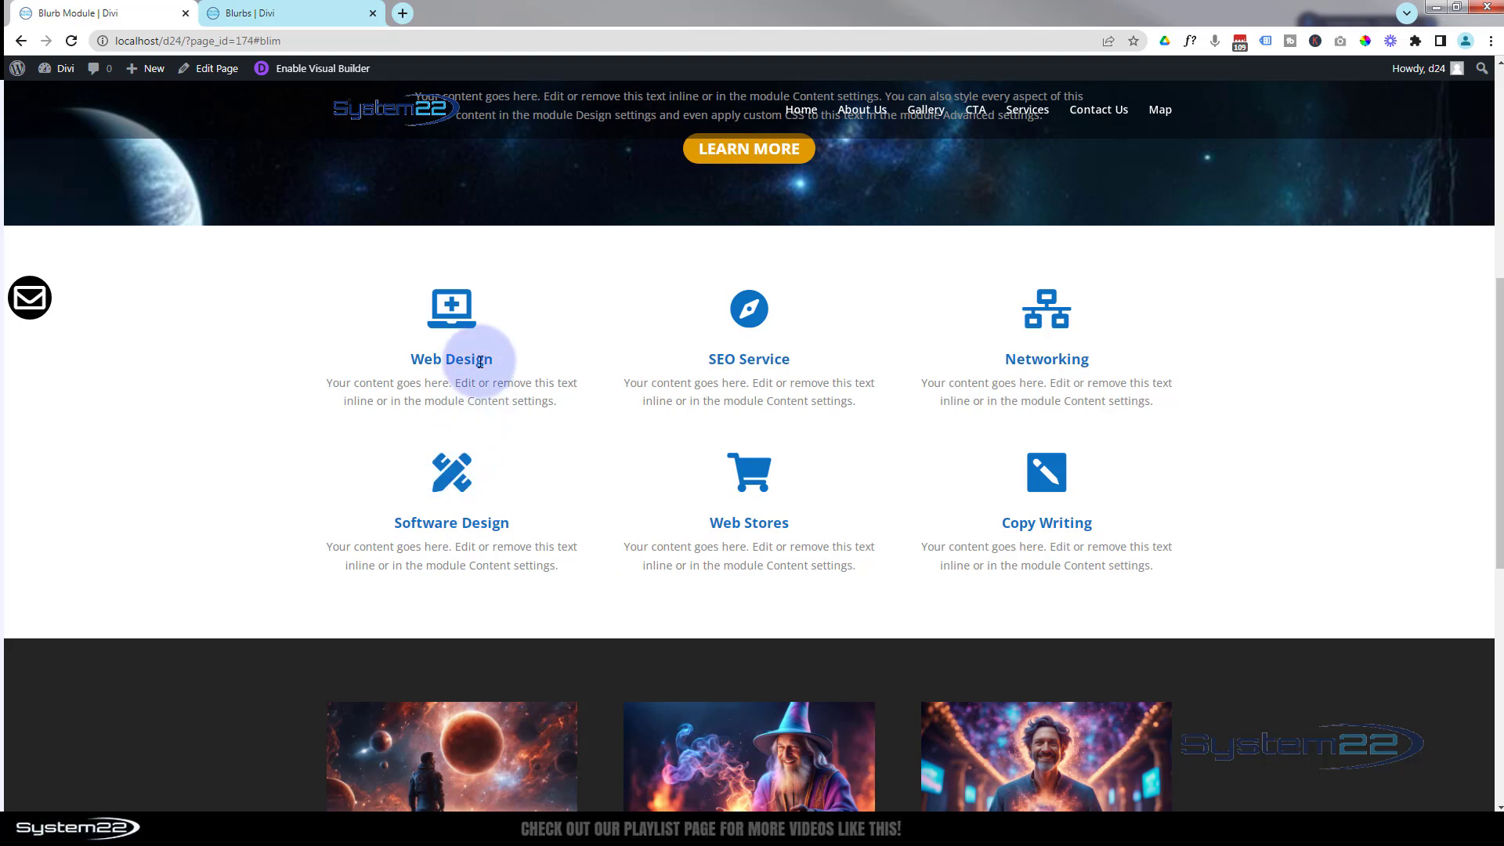
{"action": "left_click", "coordinate": [284, 11]}
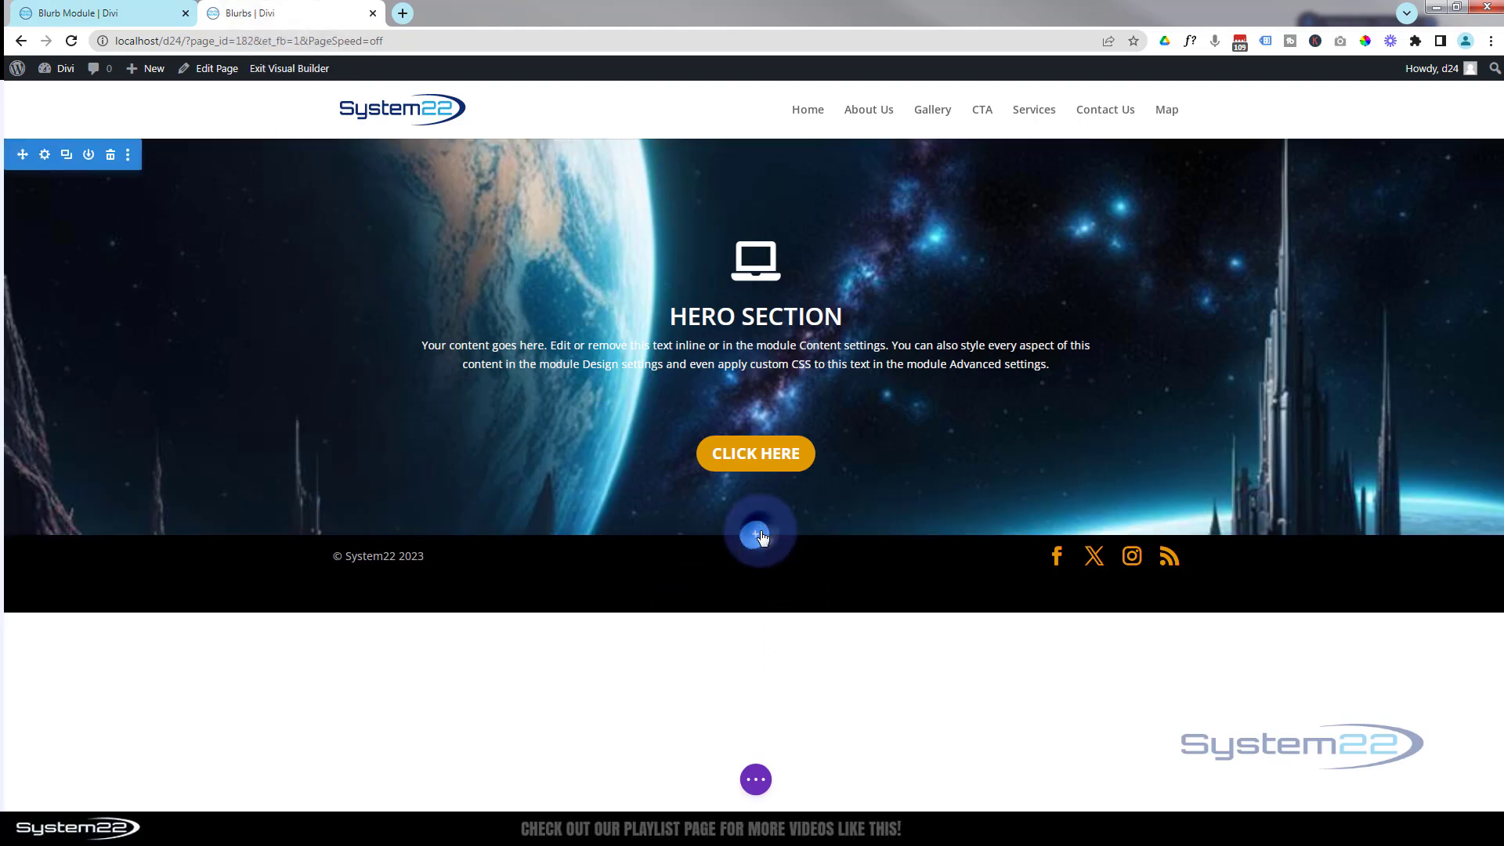
Add a regular section below the hero with a three-column row and a Blurb module in the first column
{"action": "left_click", "coordinate": [757, 535]}
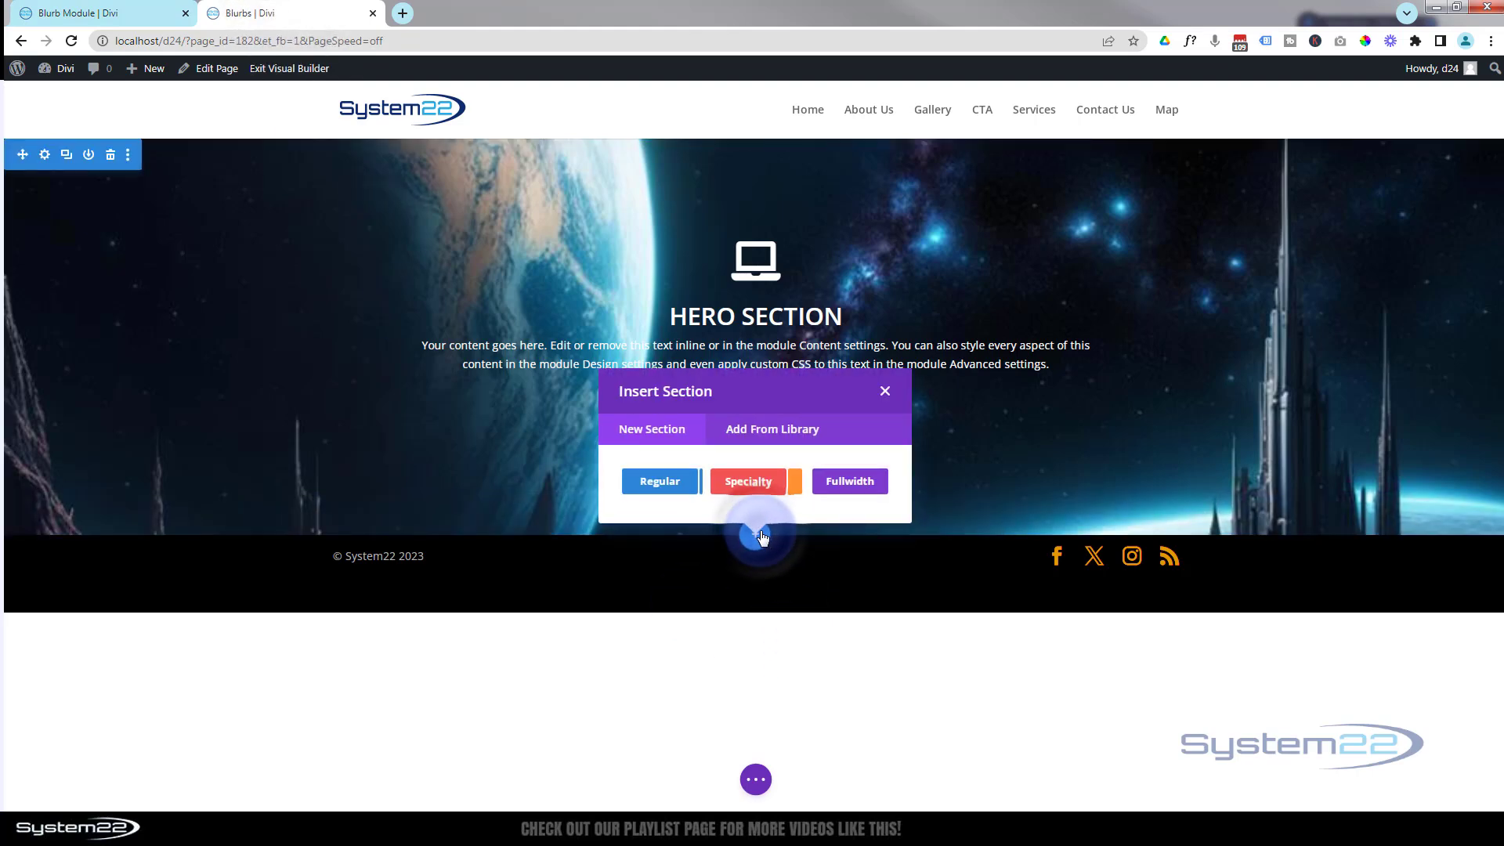
{"action": "left_click", "coordinate": [655, 482]}
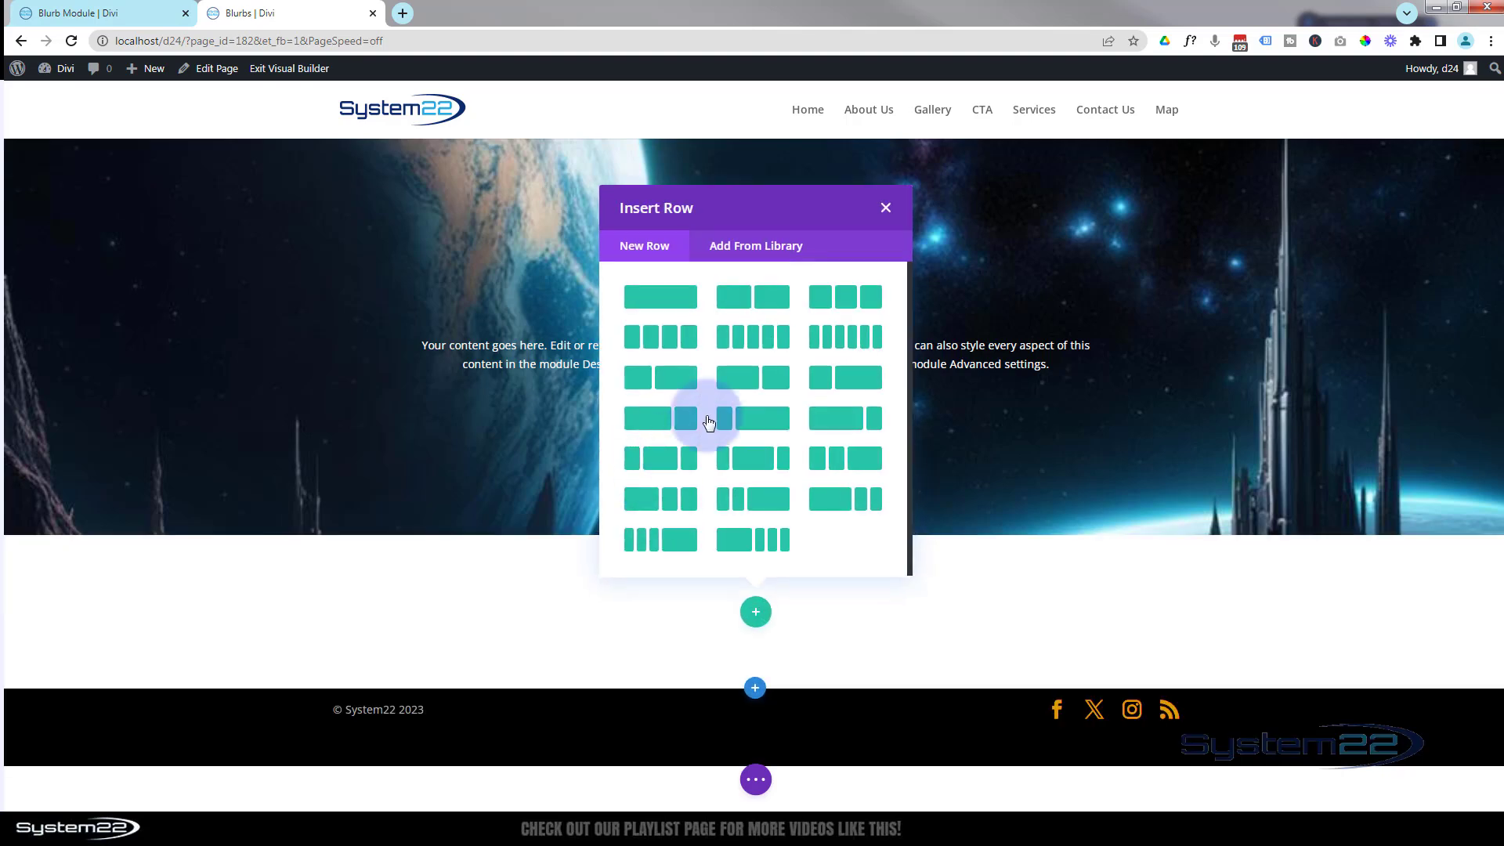
{"action": "left_click", "coordinate": [847, 303]}
{"action": "left_click", "coordinate": [393, 371]}
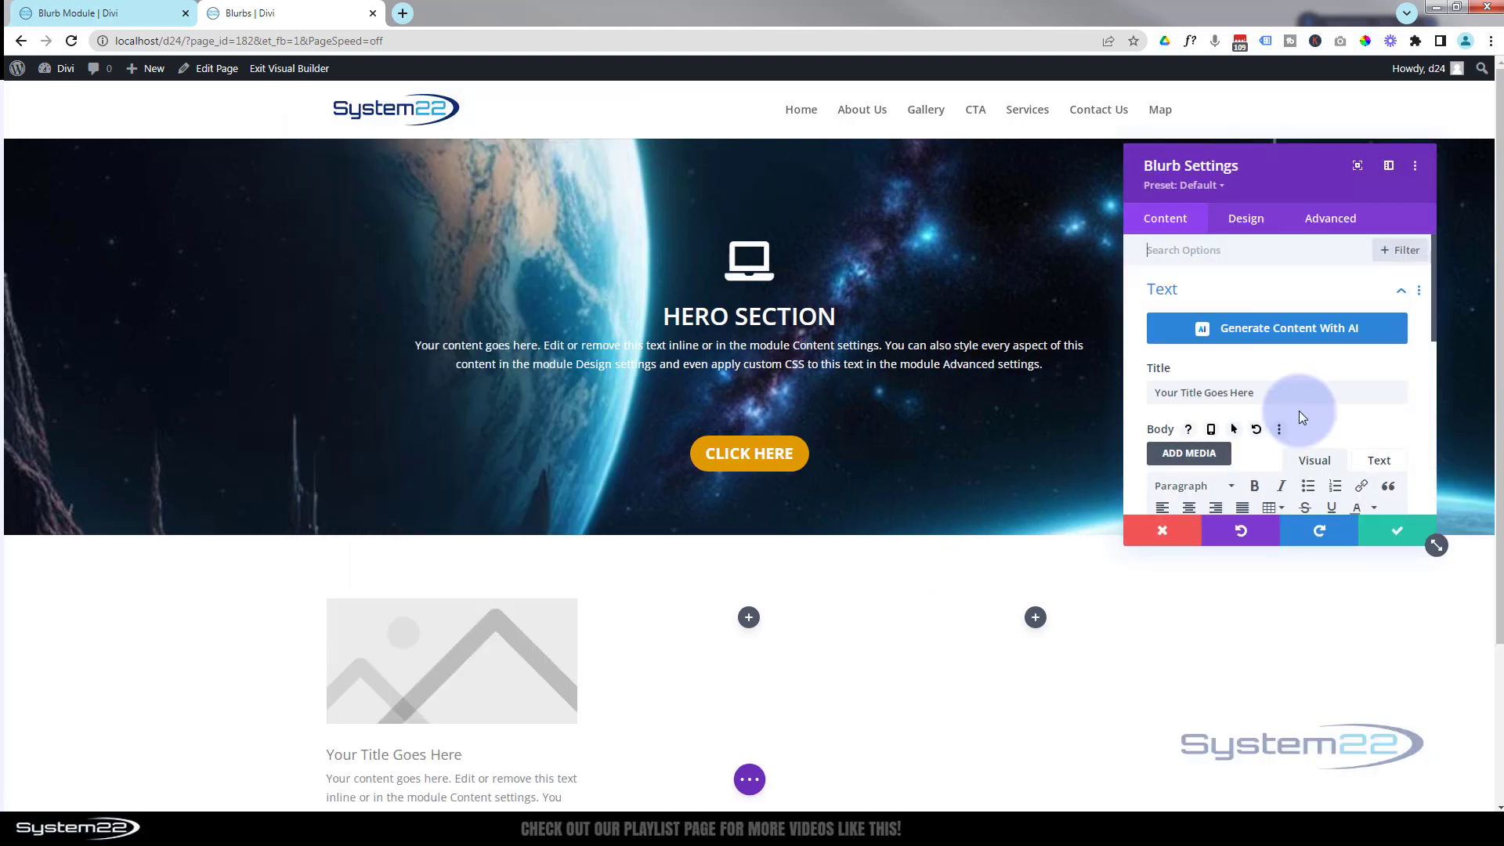
Replace the new blurb's placeholder title with "Web Design"
{"action": "left_click_drag", "start_coordinate": [1262, 393], "coordinate": [1150, 393]}
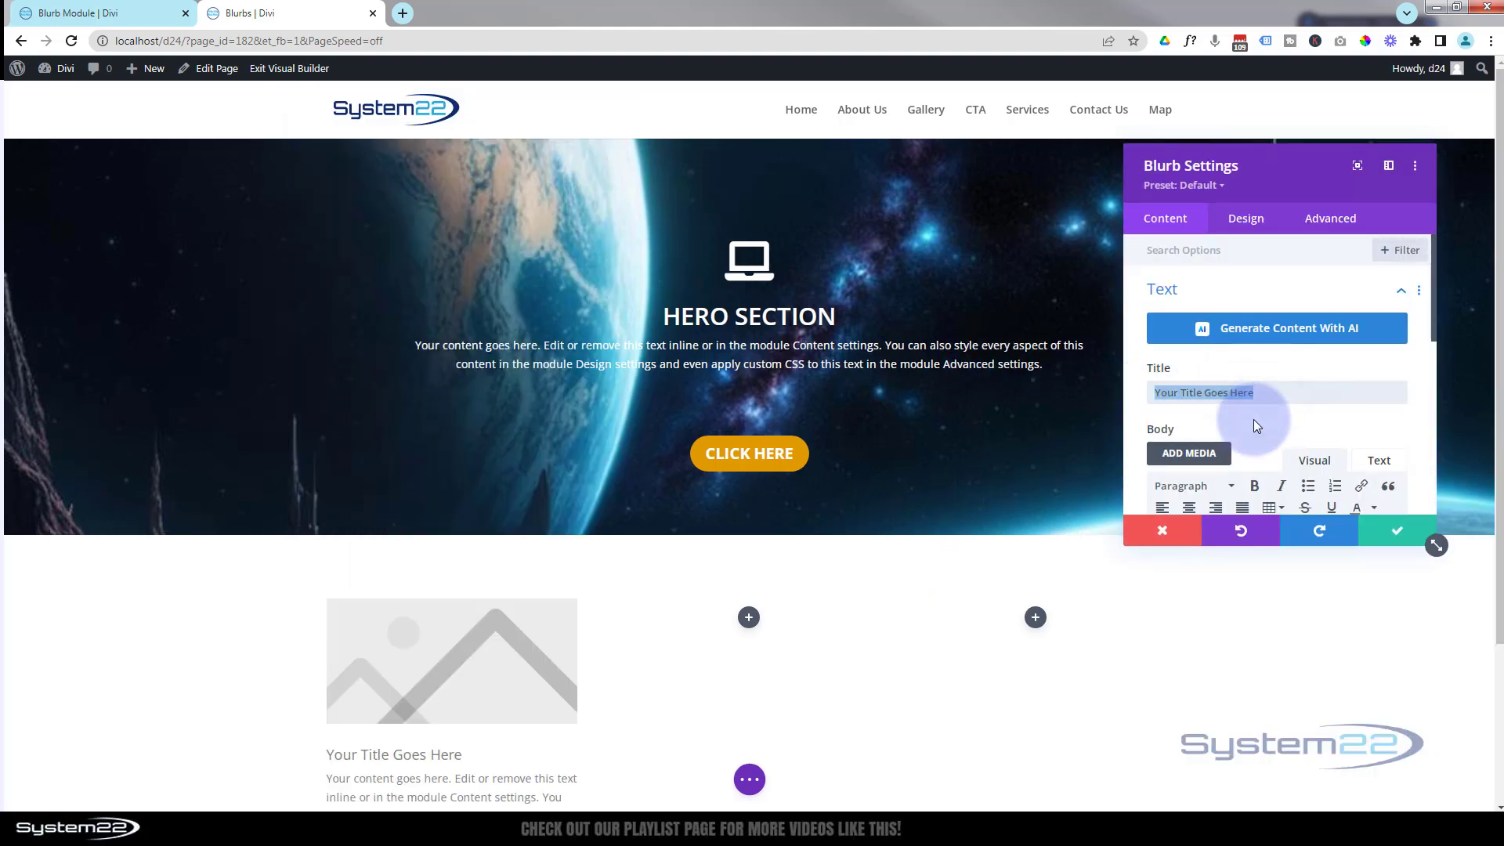
{"action": "type", "text": "Web Desi"}
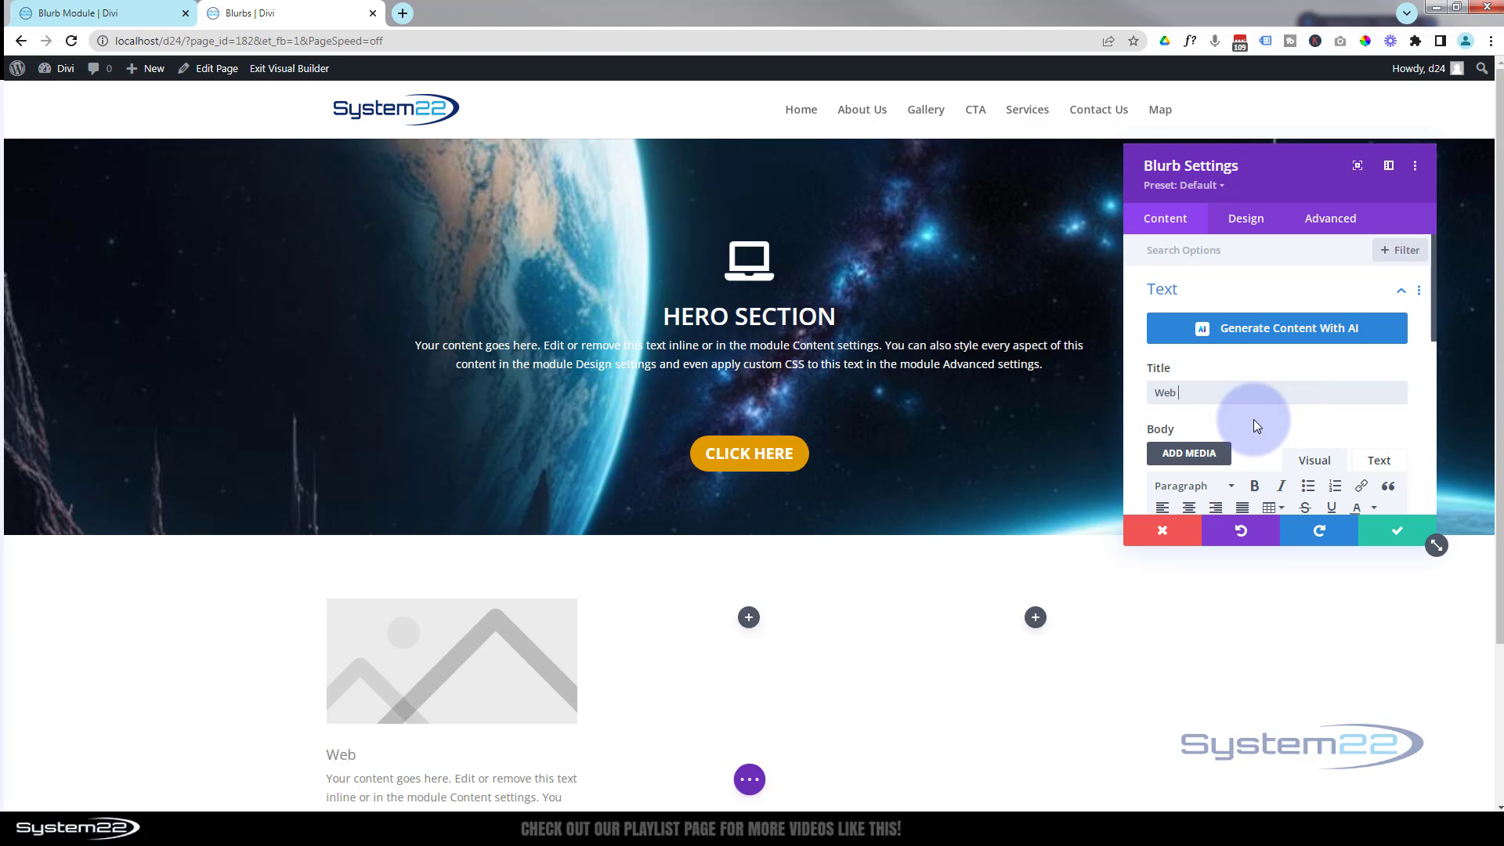
{"action": "type", "text": "gn"}
Shorten the Web Design blurb's body text by deleting everything after its first two sentences, which end with "module Content settings."
{"action": "scroll", "coordinate": [1222, 409], "scroll_direction": "down", "scroll_amount": 2}
{"action": "scroll", "coordinate": [662, 657], "scroll_direction": "down", "scroll_amount": 3}
{"action": "left_click_drag", "start_coordinate": [1269, 172], "coordinate": [756, 352]}
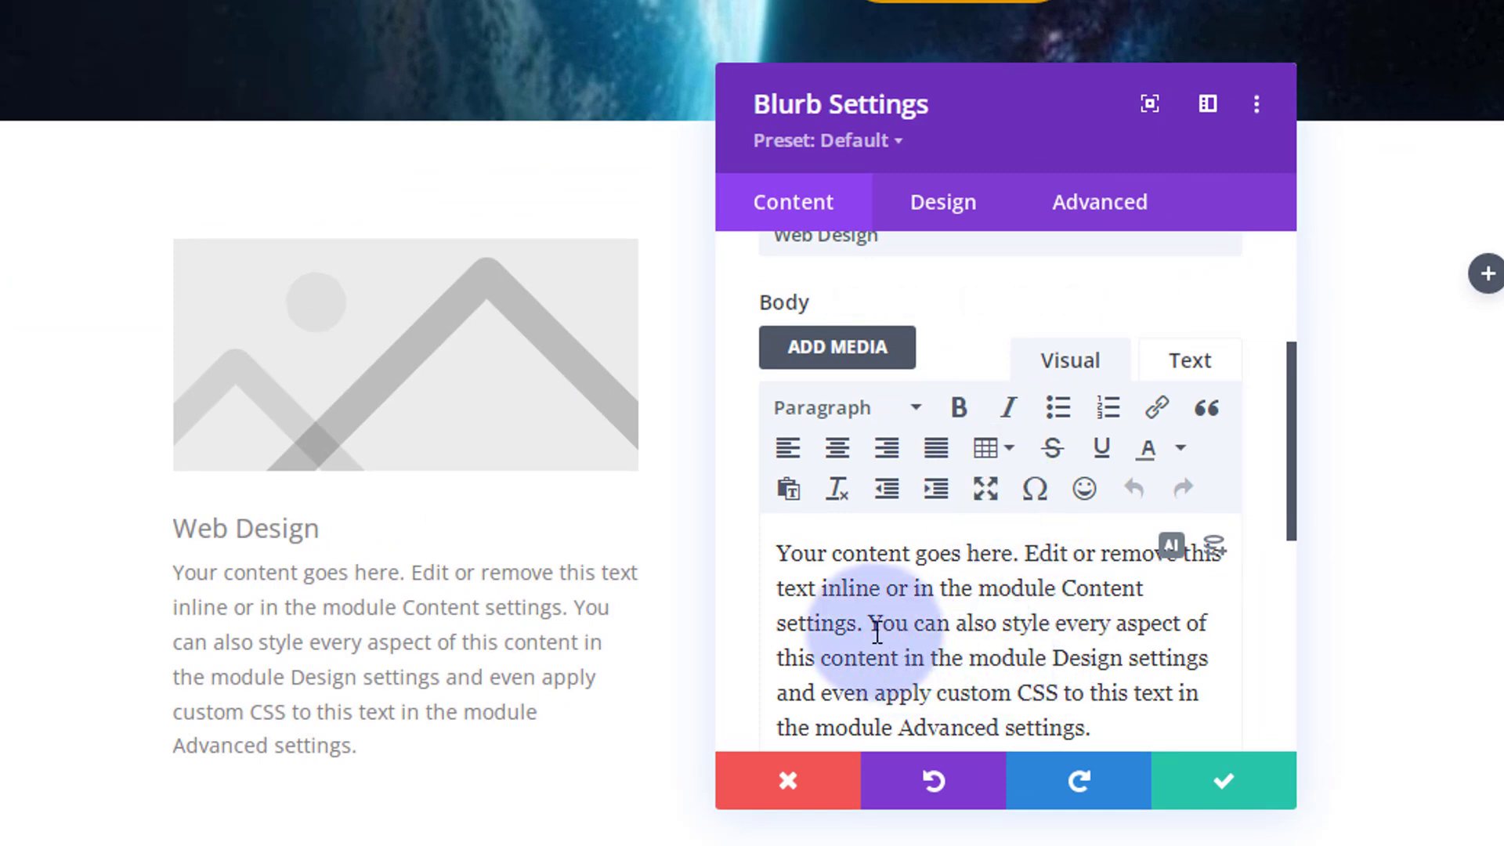
{"action": "left_click_drag", "start_coordinate": [868, 623], "coordinate": [1196, 593]}
{"action": "key", "text": "BackSpace"}
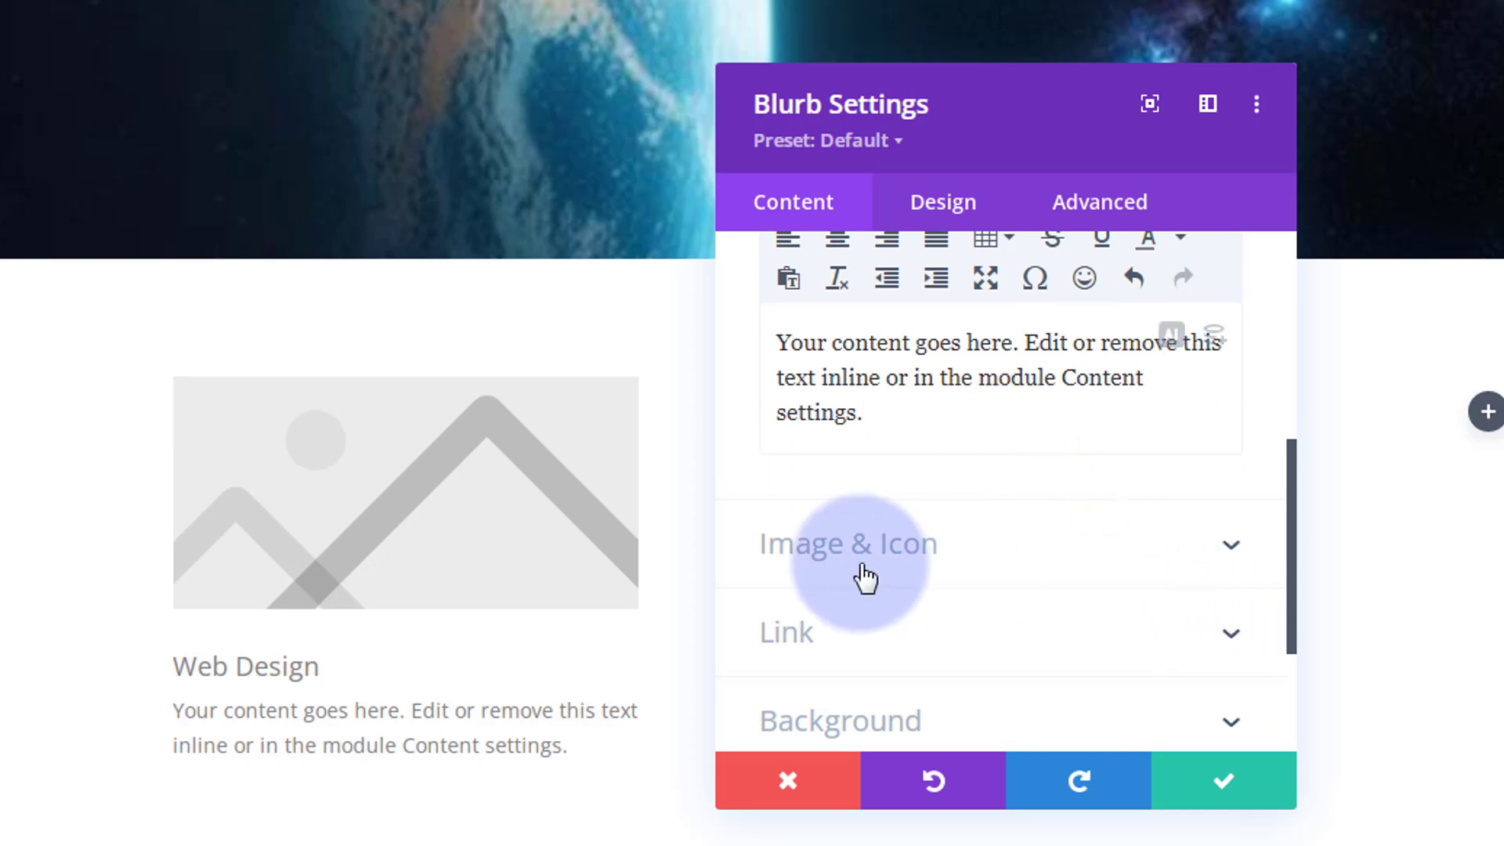
Enable an icon for the Web Design blurb, search the icons for "Comp" and choose the laptop with a plus sign
{"action": "left_click", "coordinate": [964, 562]}
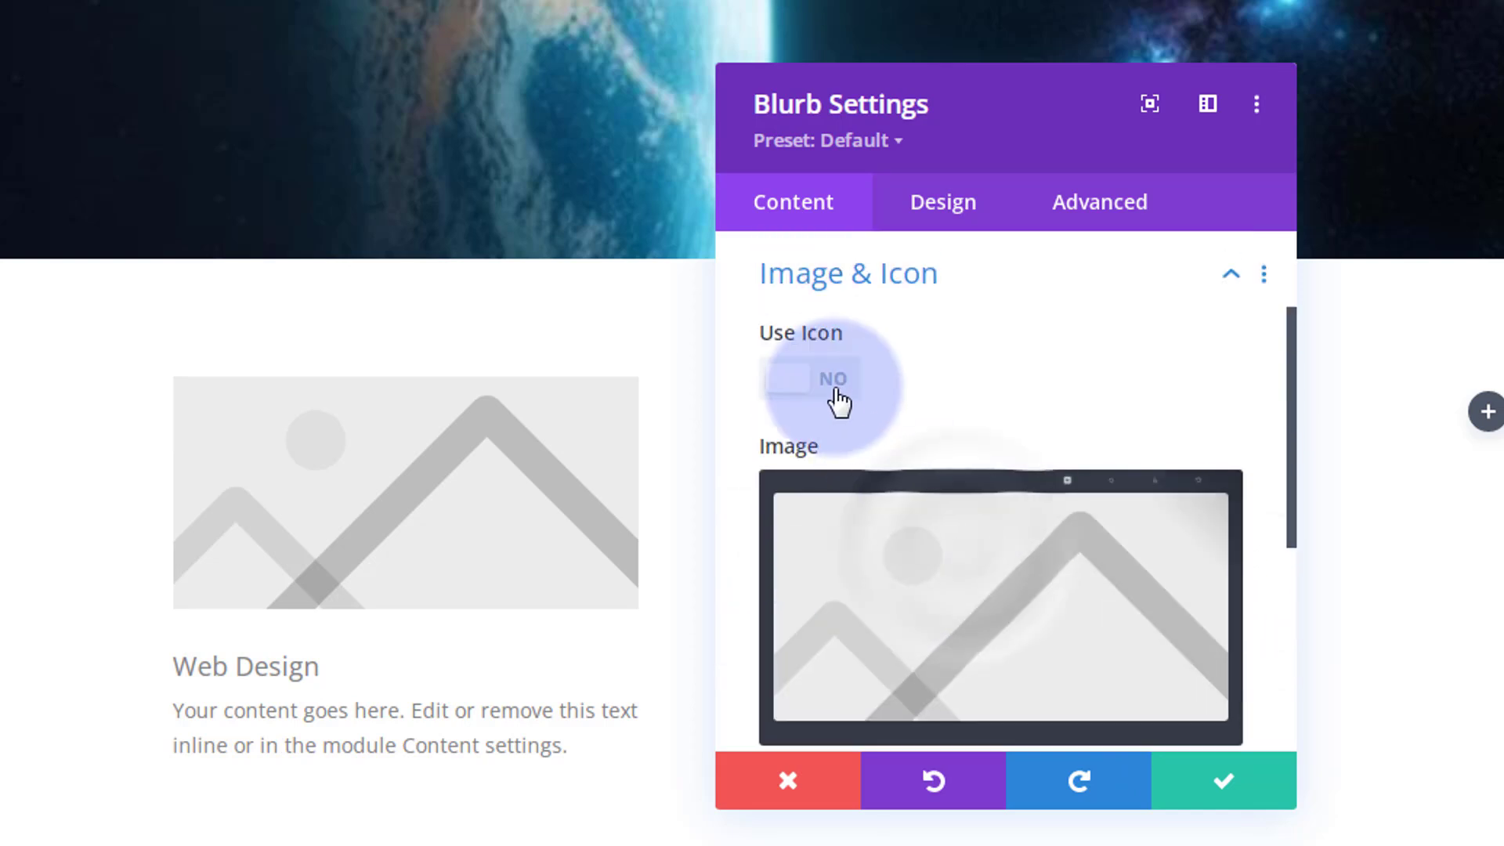
{"action": "left_click", "coordinate": [820, 393]}
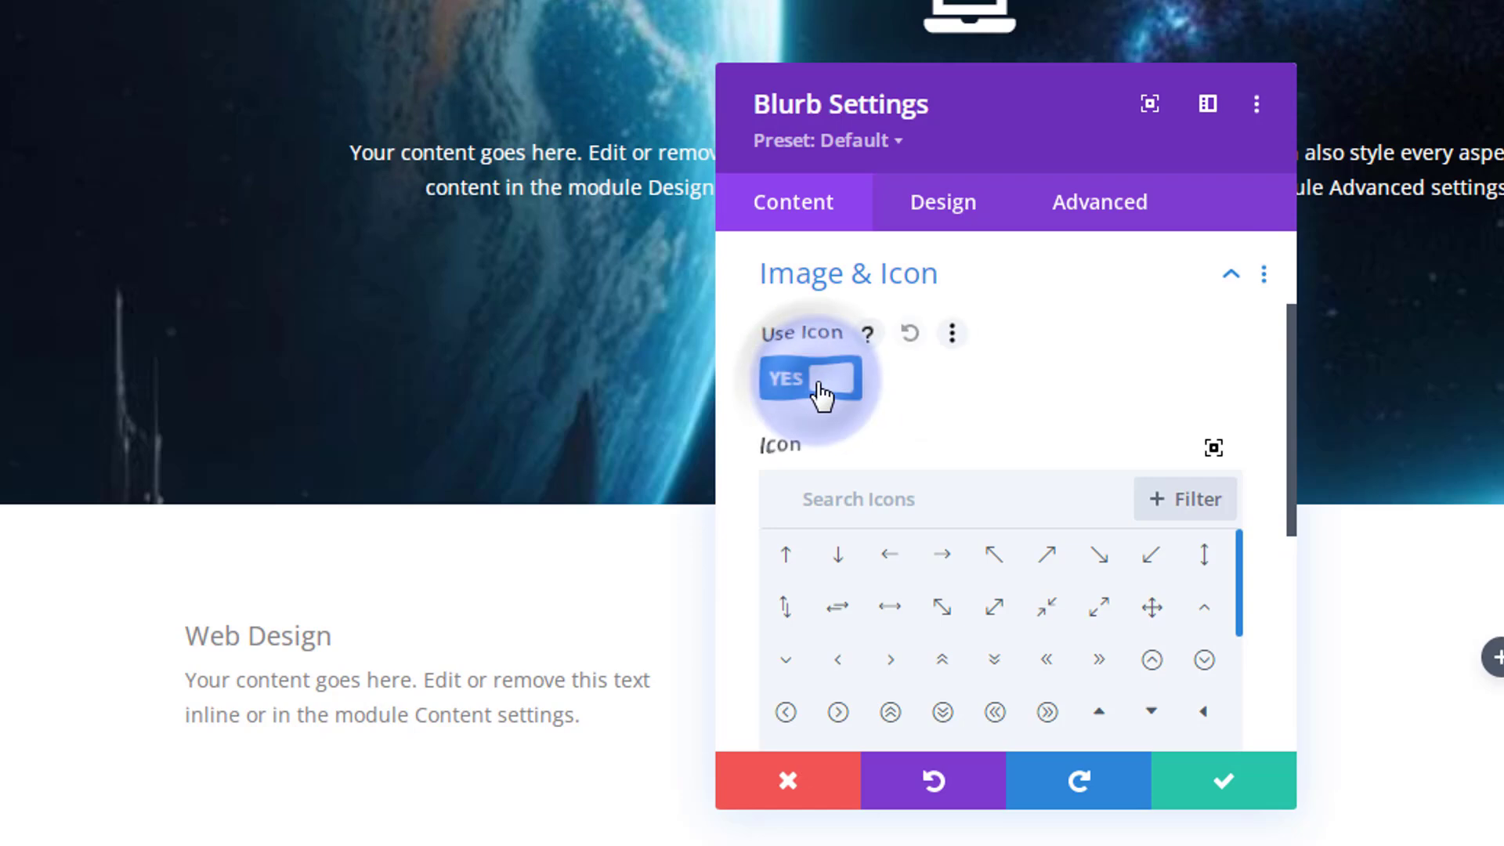
{"action": "left_click", "coordinate": [911, 508]}
{"action": "type", "text": "comp"}
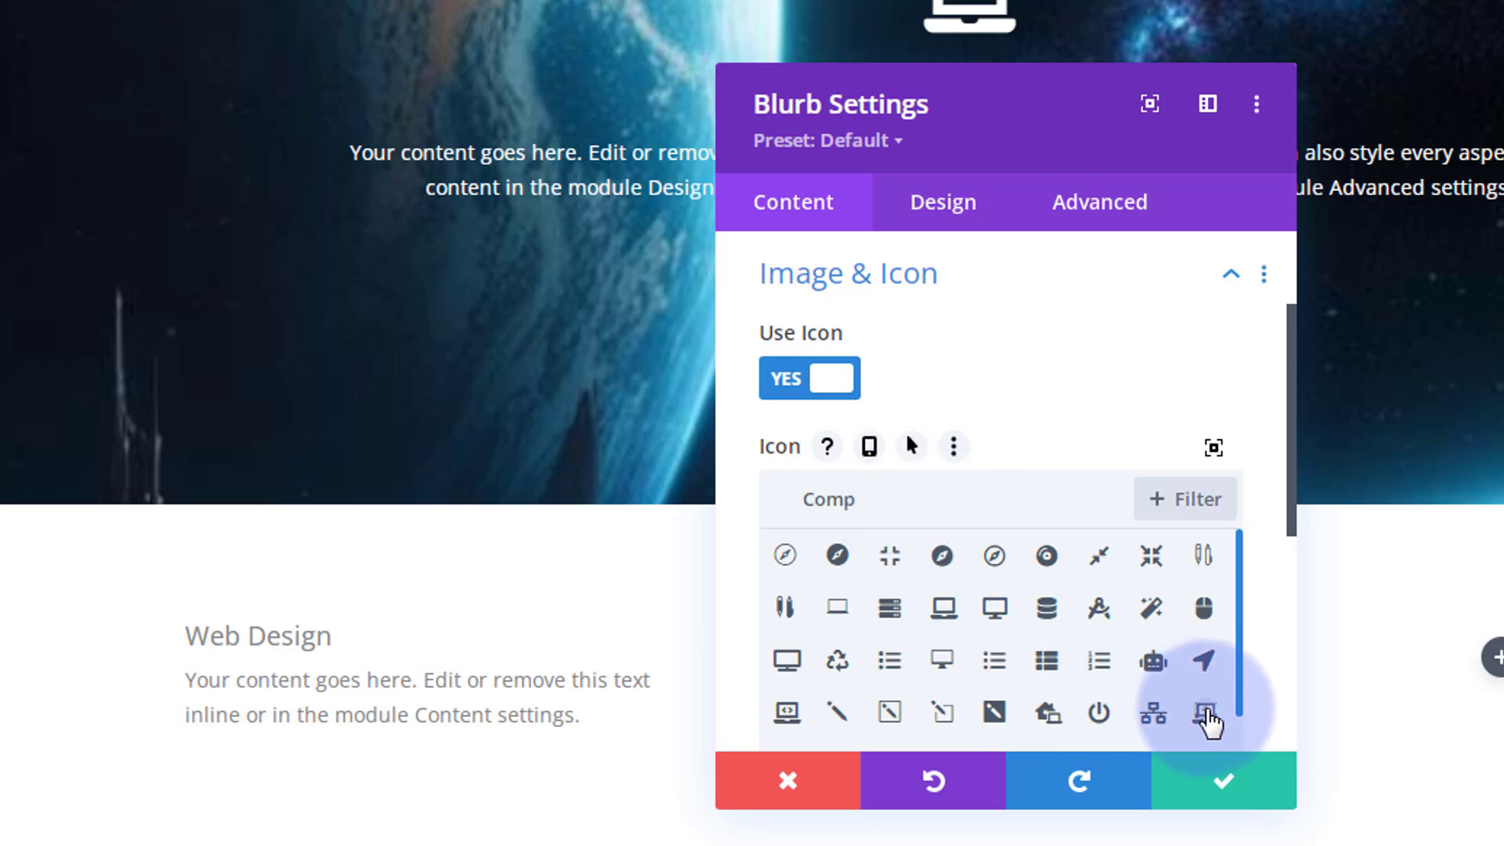
{"action": "left_click", "coordinate": [1206, 713]}
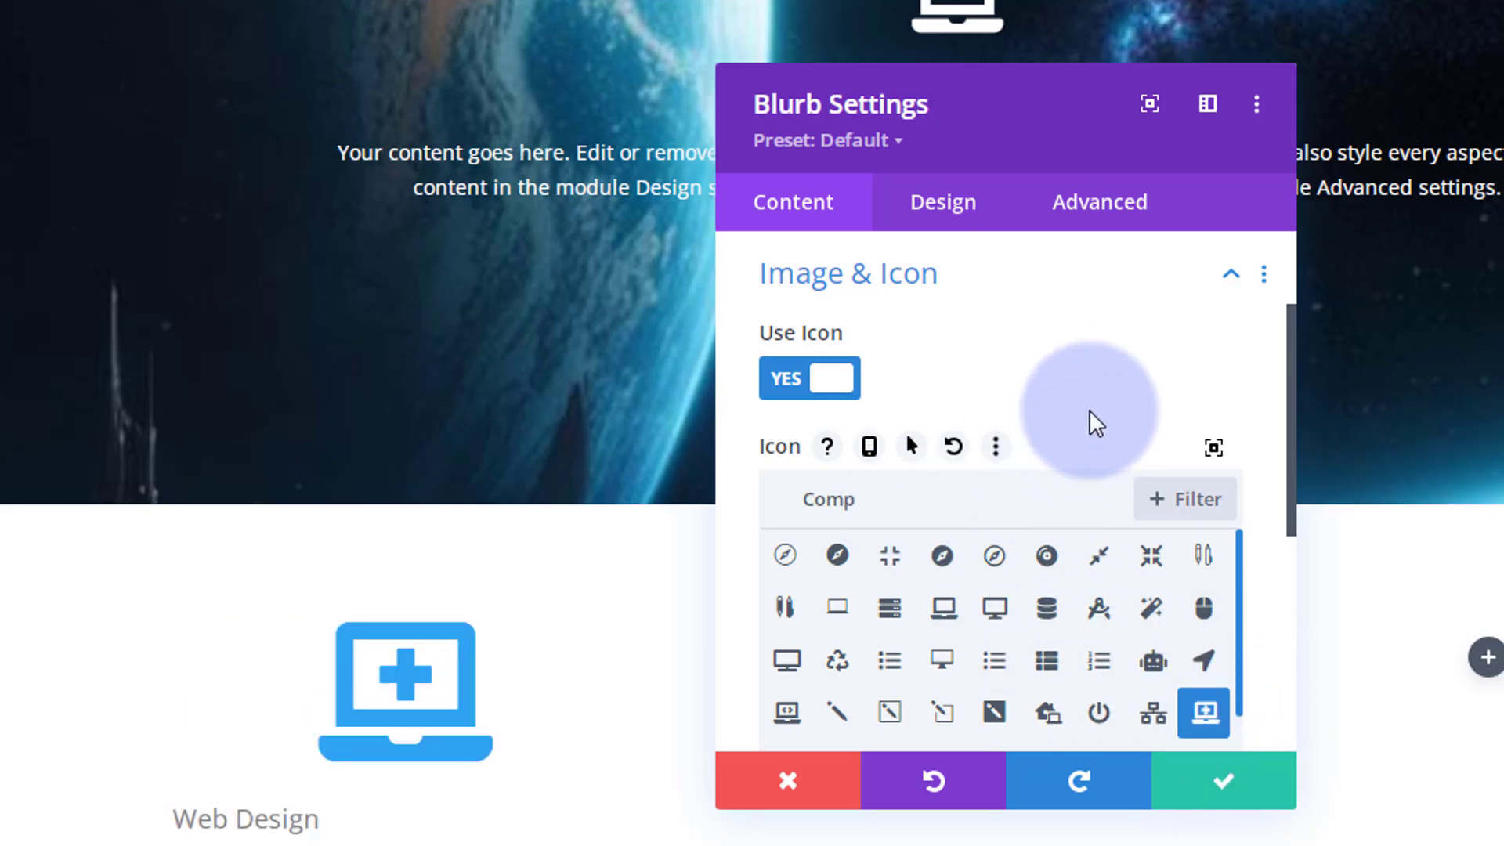
Review the title link and module link options of the Web Design blurb
{"action": "scroll", "coordinate": [1100, 376], "scroll_direction": "down", "scroll_amount": 4}
{"action": "scroll", "coordinate": [1100, 387], "scroll_direction": "down", "scroll_amount": 3}
{"action": "left_click", "coordinate": [951, 388]}
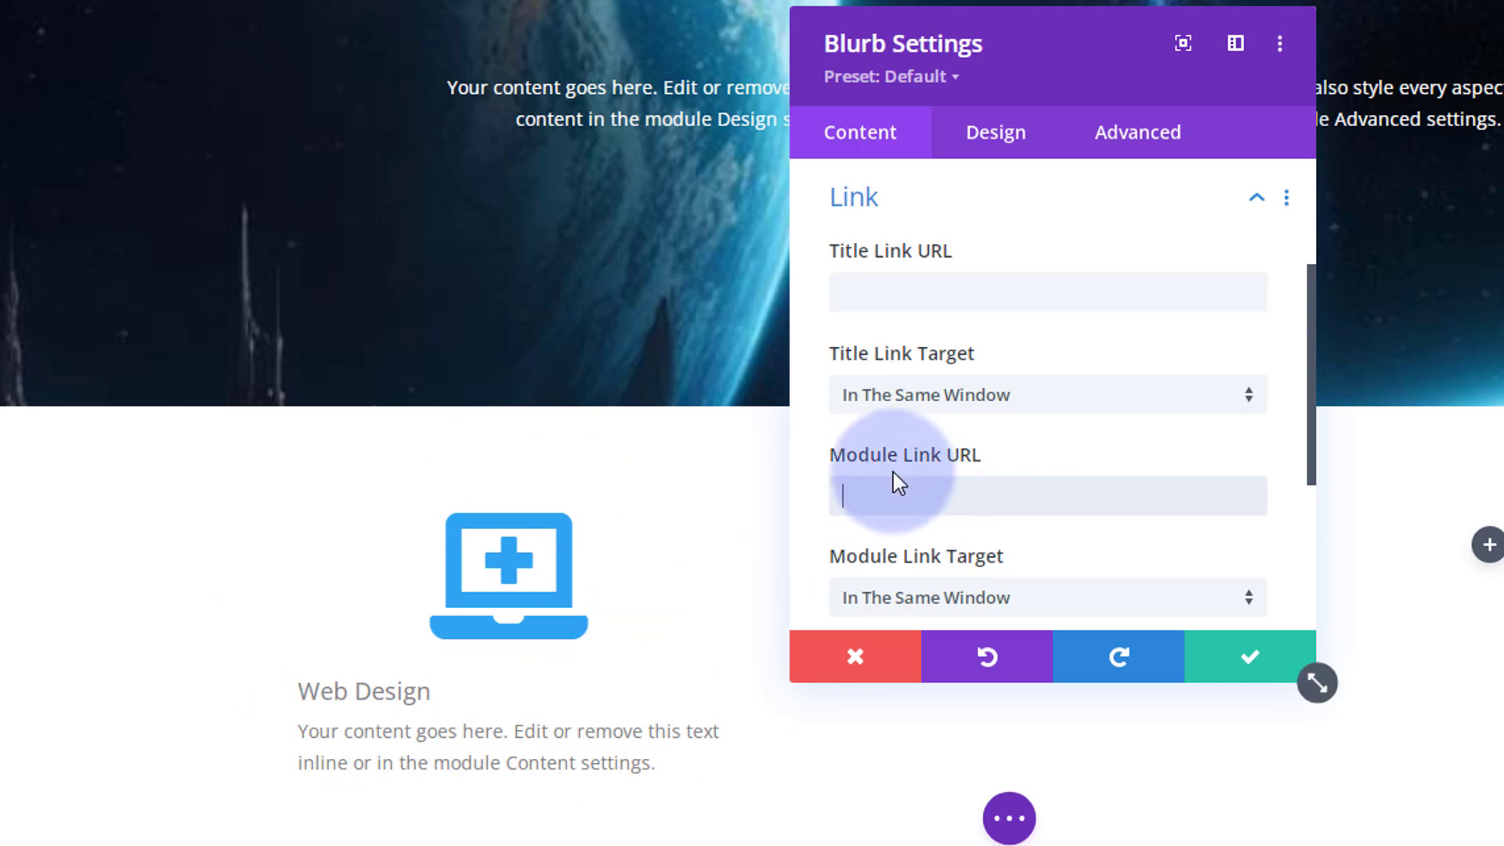
{"action": "left_click", "coordinate": [881, 499]}
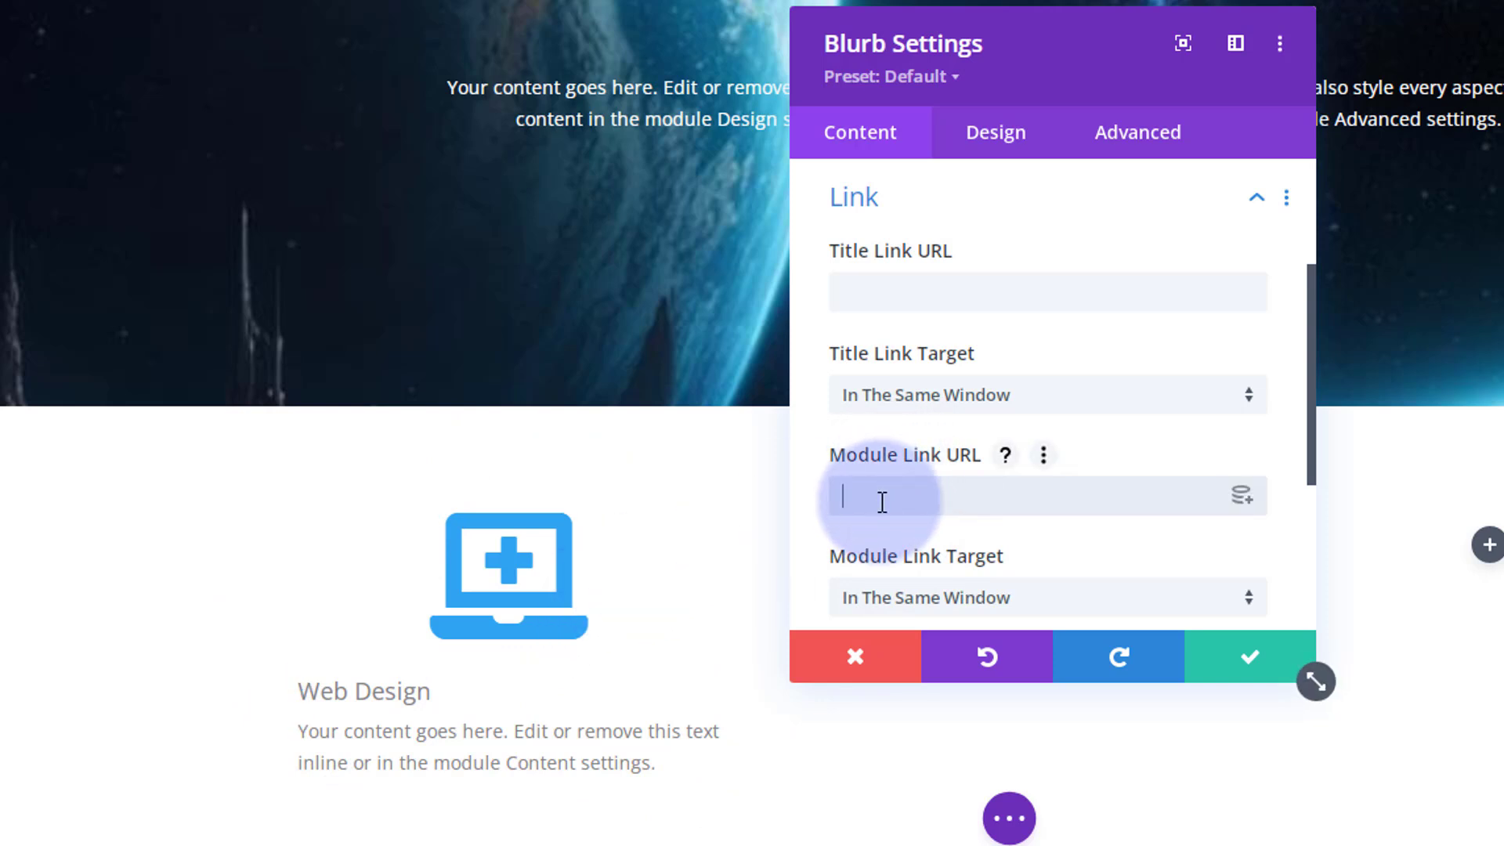
{"action": "left_click", "coordinate": [329, 691]}
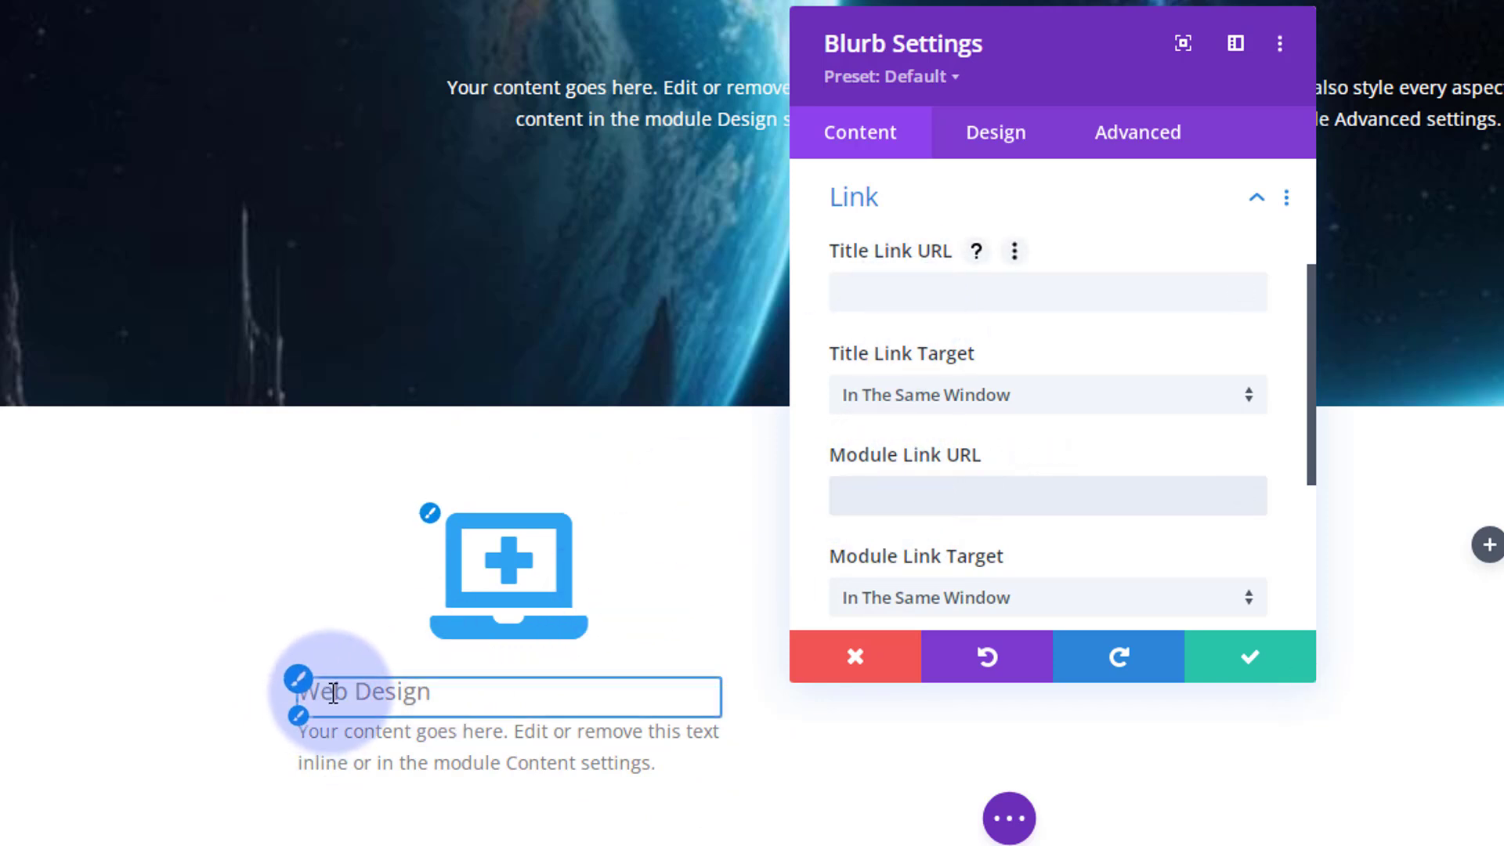
{"action": "left_click", "coordinate": [859, 290]}
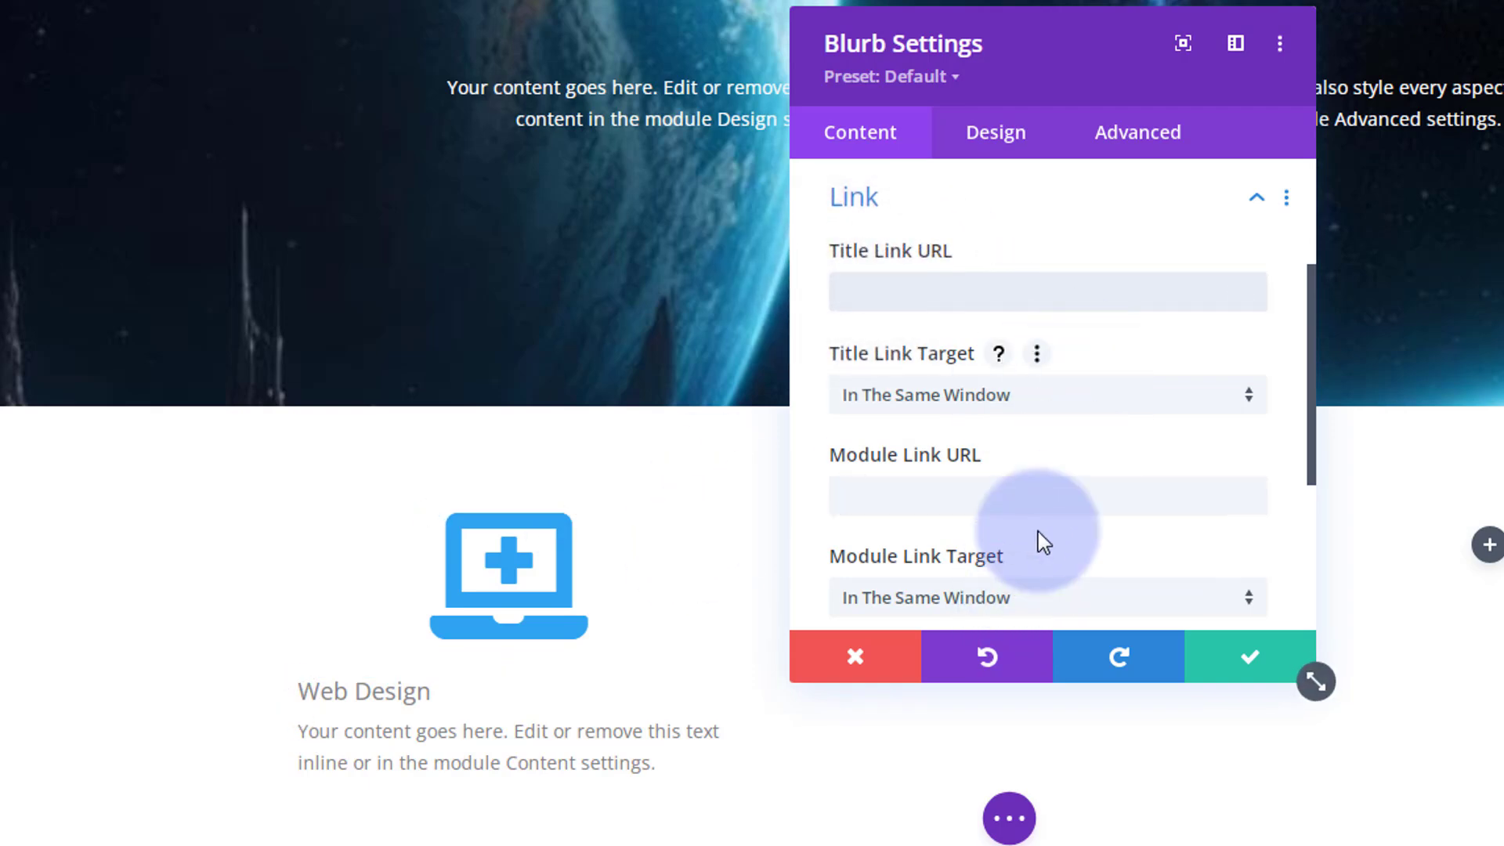
{"action": "scroll", "coordinate": [1067, 463], "scroll_direction": "down", "scroll_amount": 3}
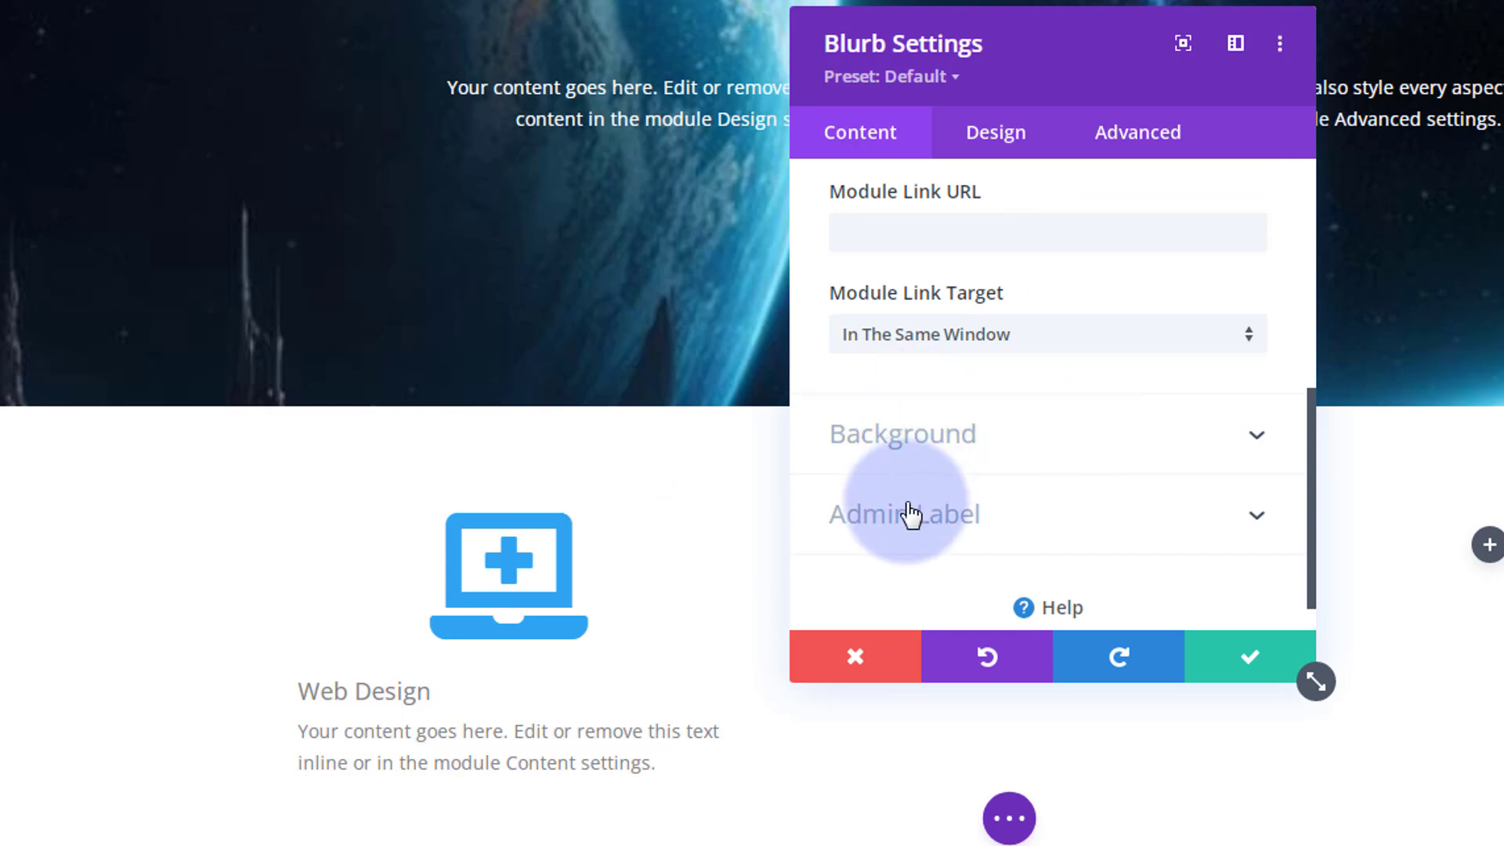
Set the Web Design blurb's icon color to the saved blue #0c71c3
{"action": "left_click", "coordinate": [1013, 145]}
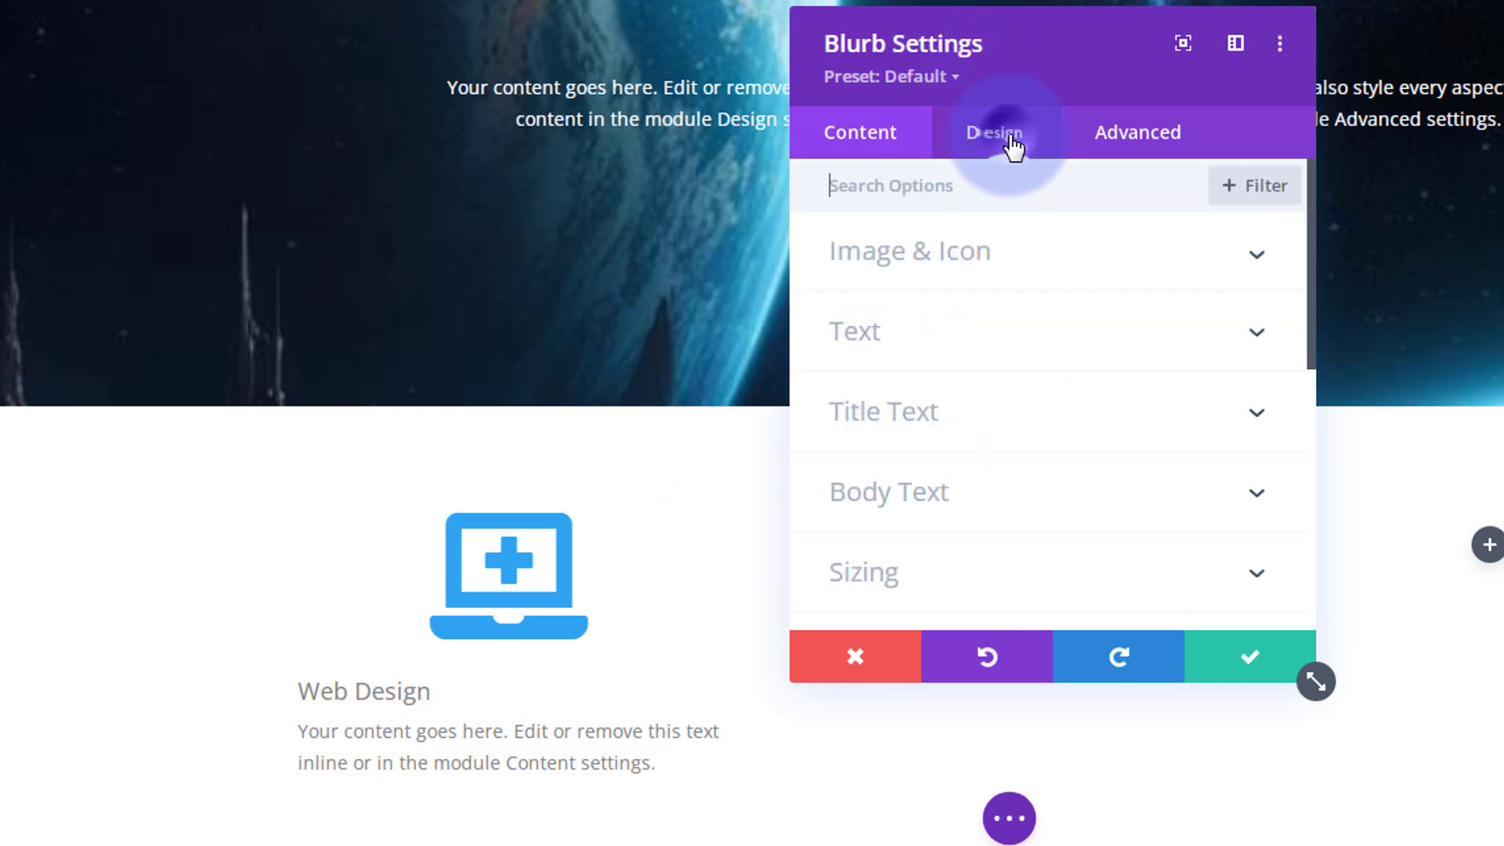
{"action": "left_click", "coordinate": [1095, 271]}
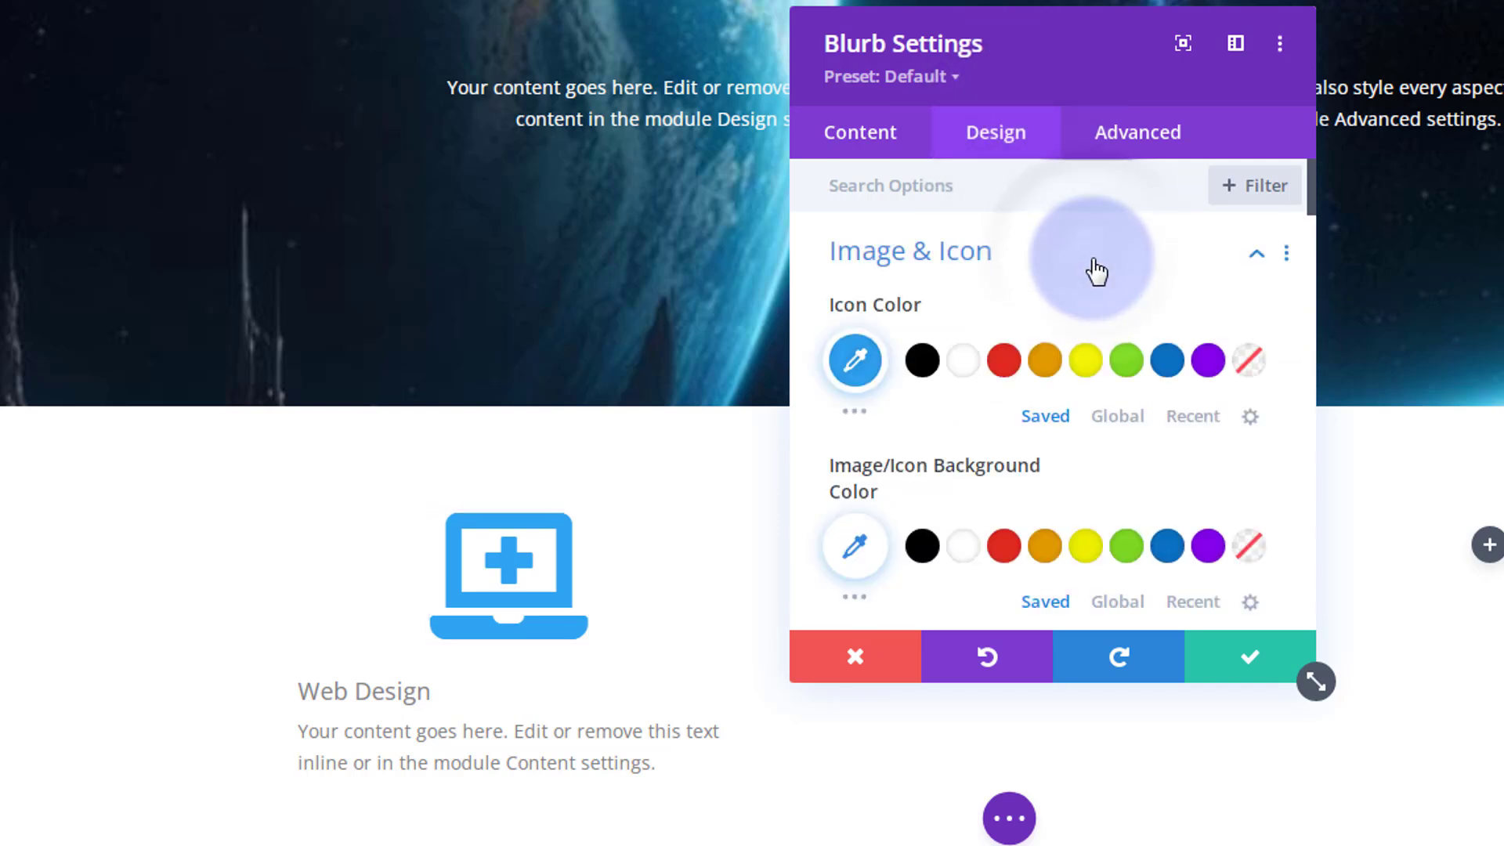
{"action": "left_click", "coordinate": [1166, 361]}
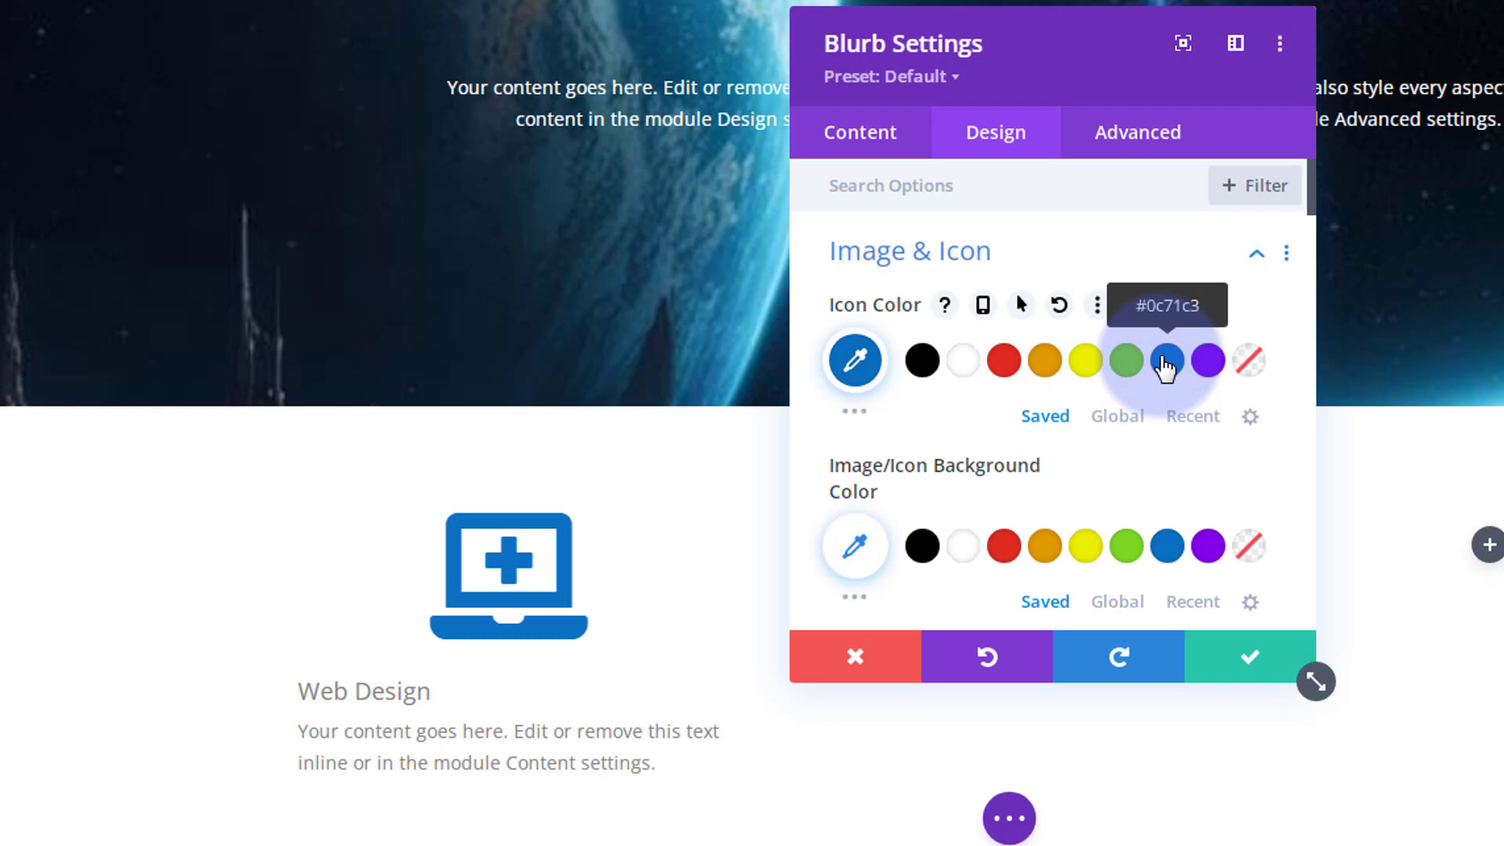
Set the Web Design blurb's image/icon width to 50px
{"action": "scroll", "coordinate": [1165, 364], "scroll_direction": "down", "scroll_amount": 1}
{"action": "scroll", "coordinate": [1159, 351], "scroll_direction": "down", "scroll_amount": 2}
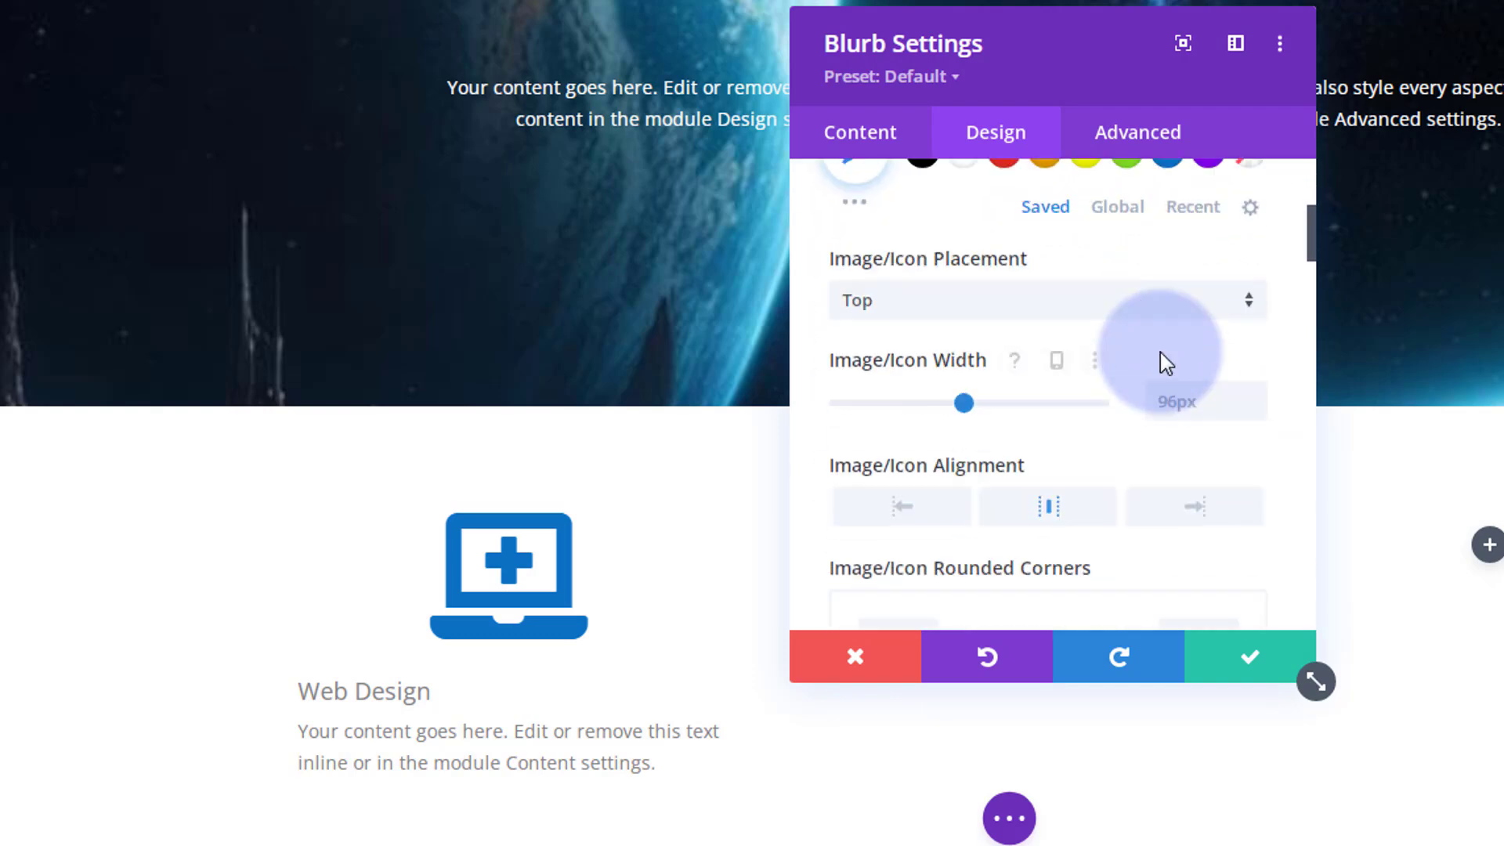
{"action": "left_click", "coordinate": [1160, 401]}
{"action": "type", "text": "50"}
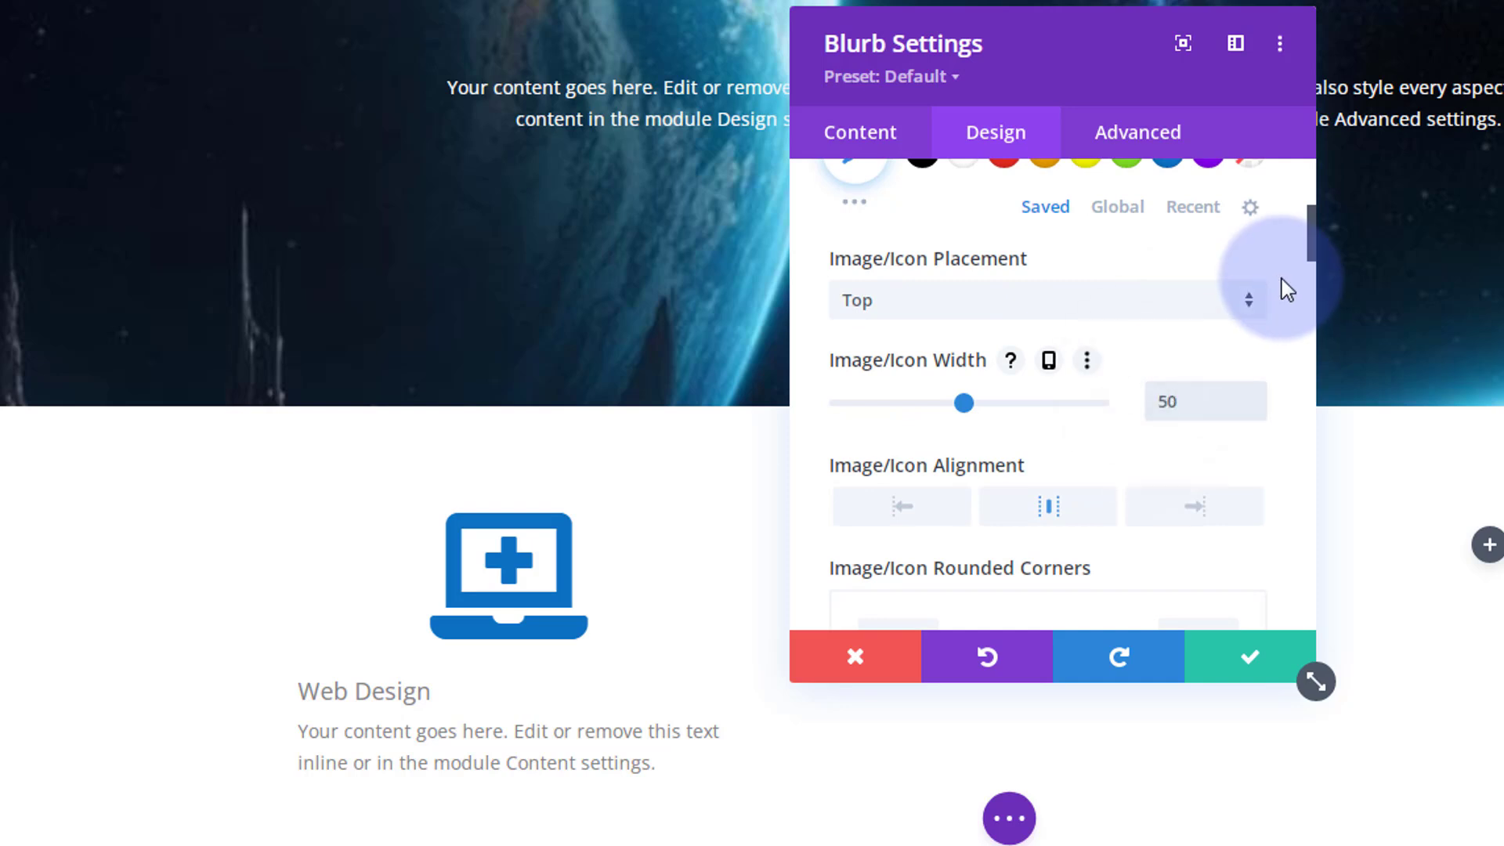
{"action": "type", "text": "px"}
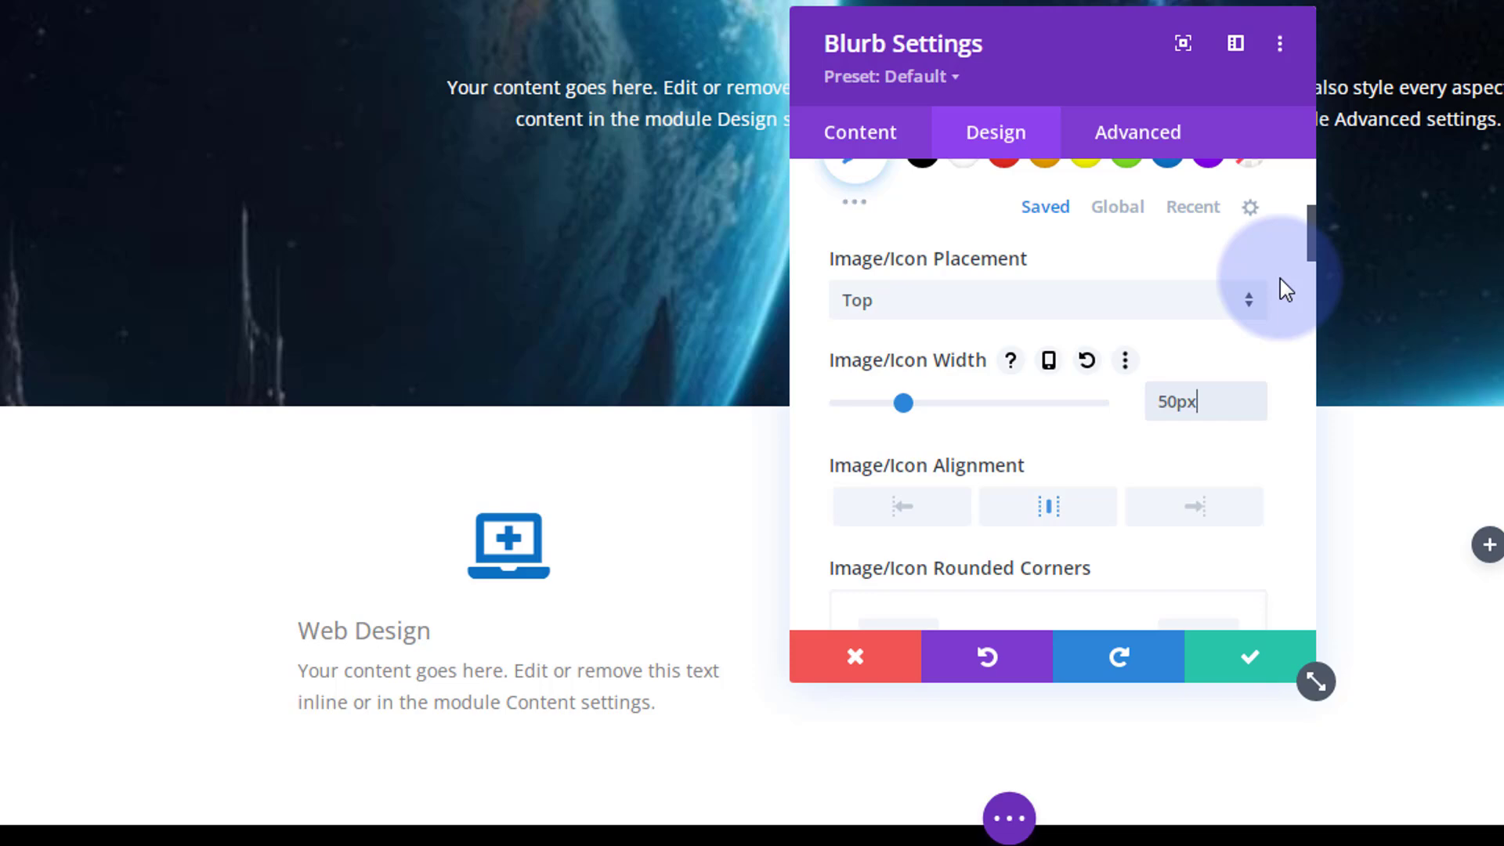
Center the Web Design blurb's text using the general text alignment setting
{"action": "scroll", "coordinate": [1202, 292], "scroll_direction": "up", "scroll_amount": 5}
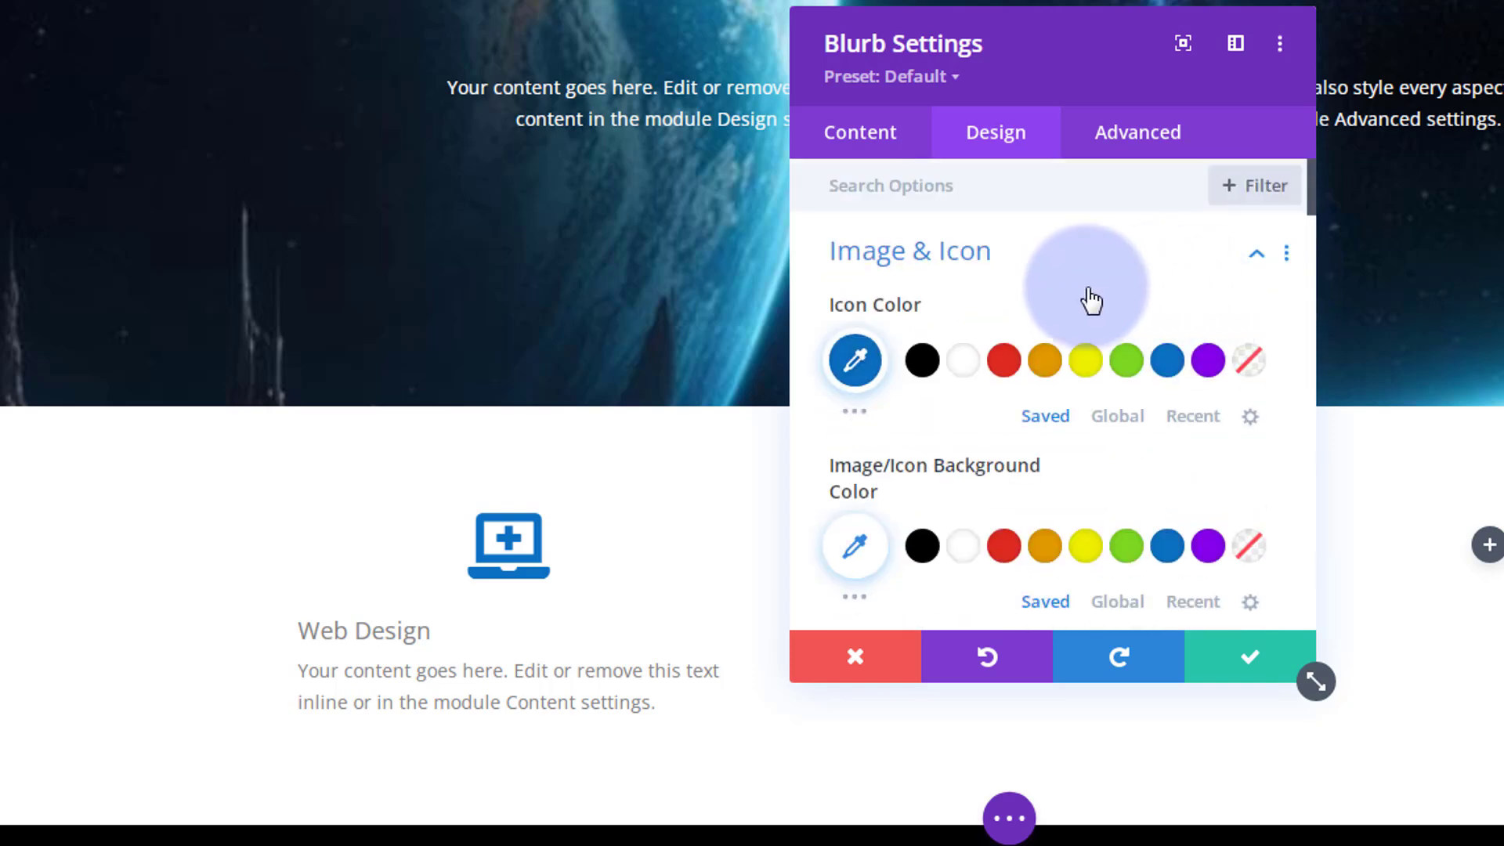
{"action": "left_click", "coordinate": [1067, 260]}
{"action": "left_click", "coordinate": [1067, 351]}
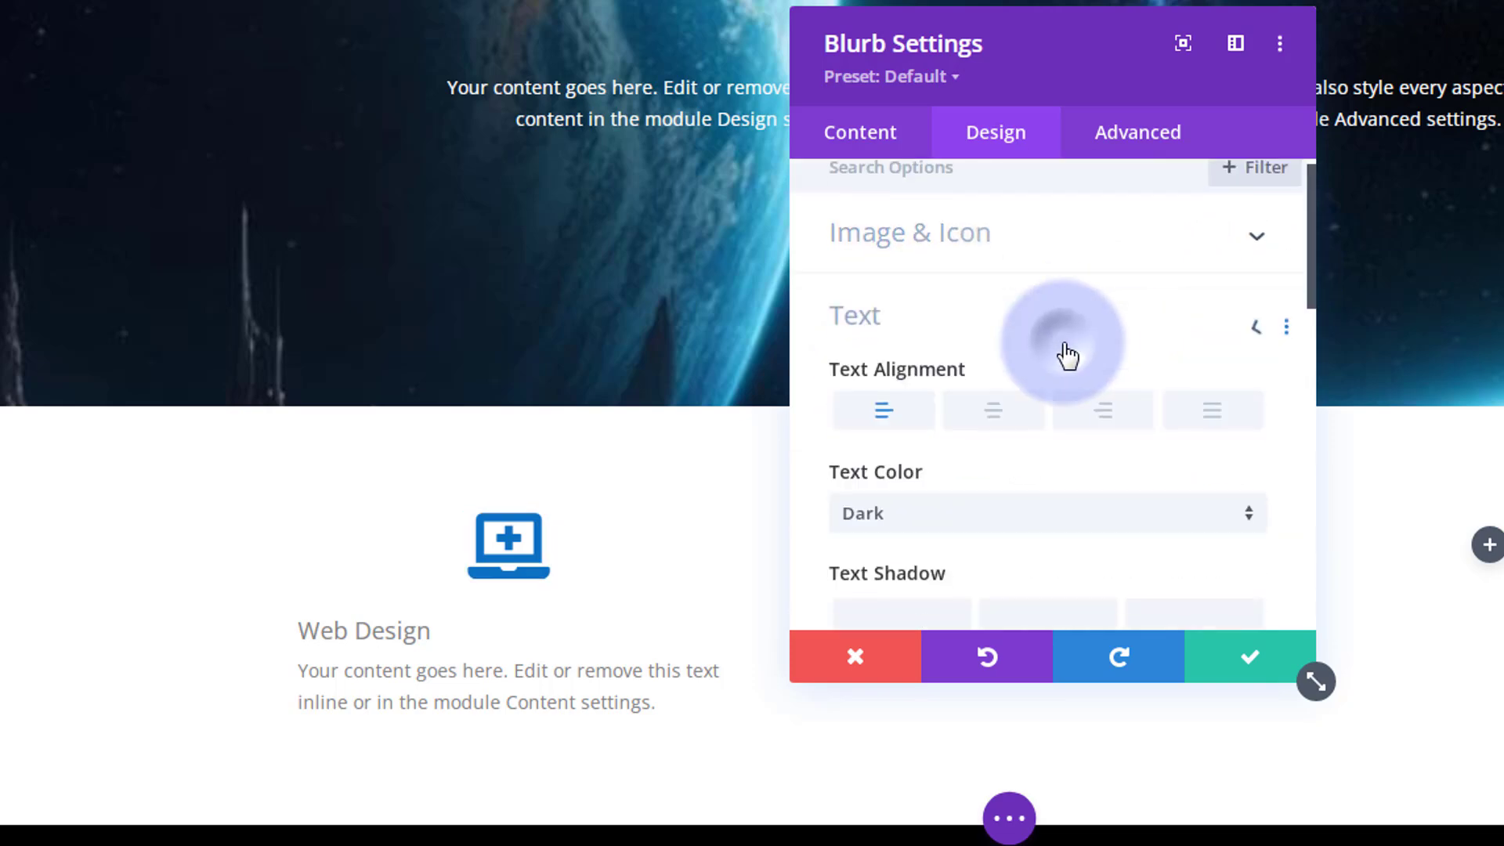
{"action": "left_click", "coordinate": [1008, 307]}
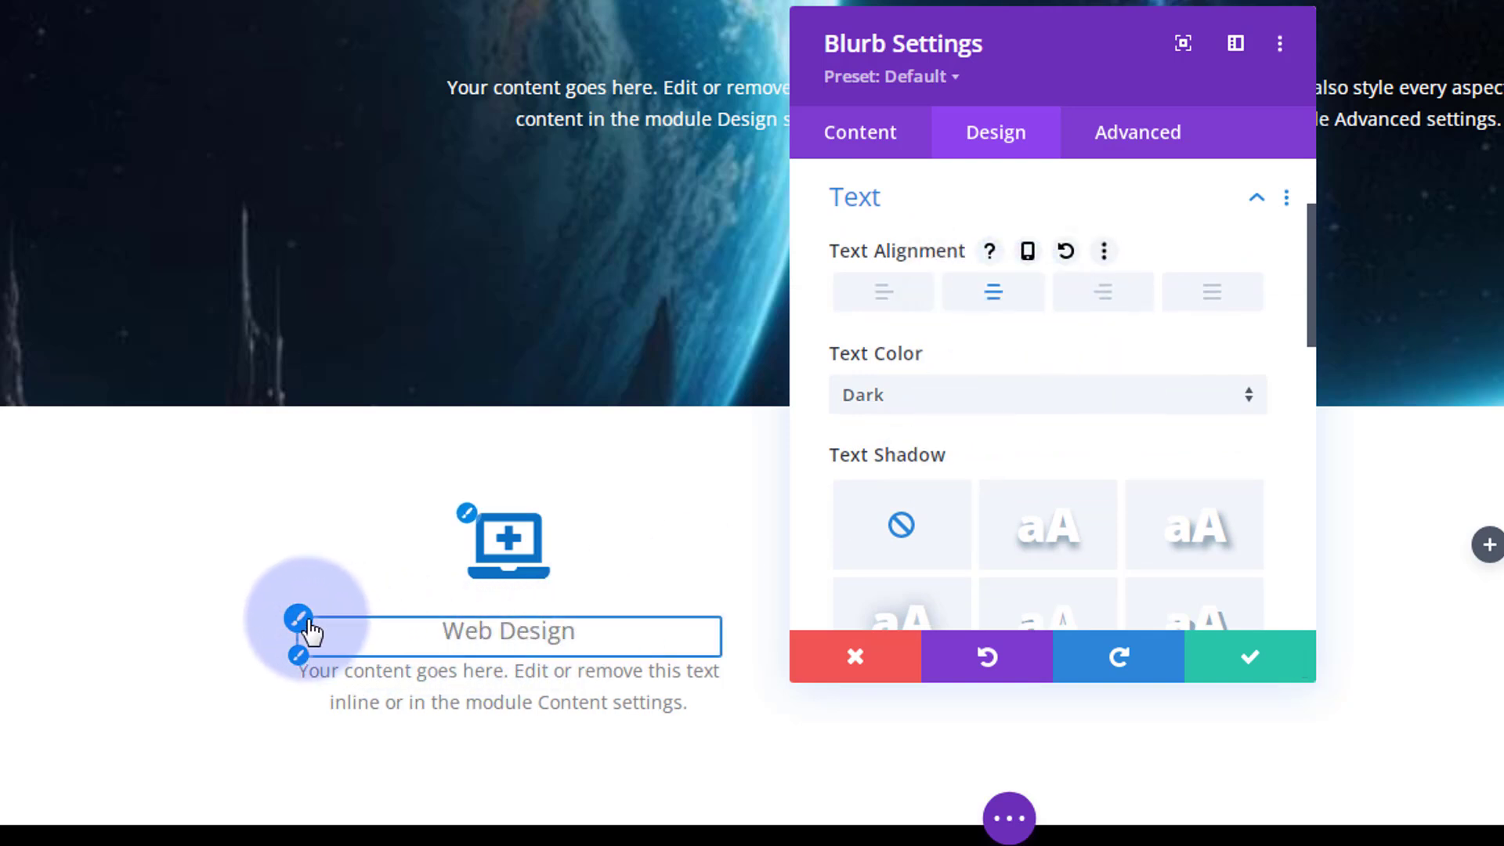
Set the Web Design blurb's title font weight to Bold
{"action": "left_click", "coordinate": [300, 620]}
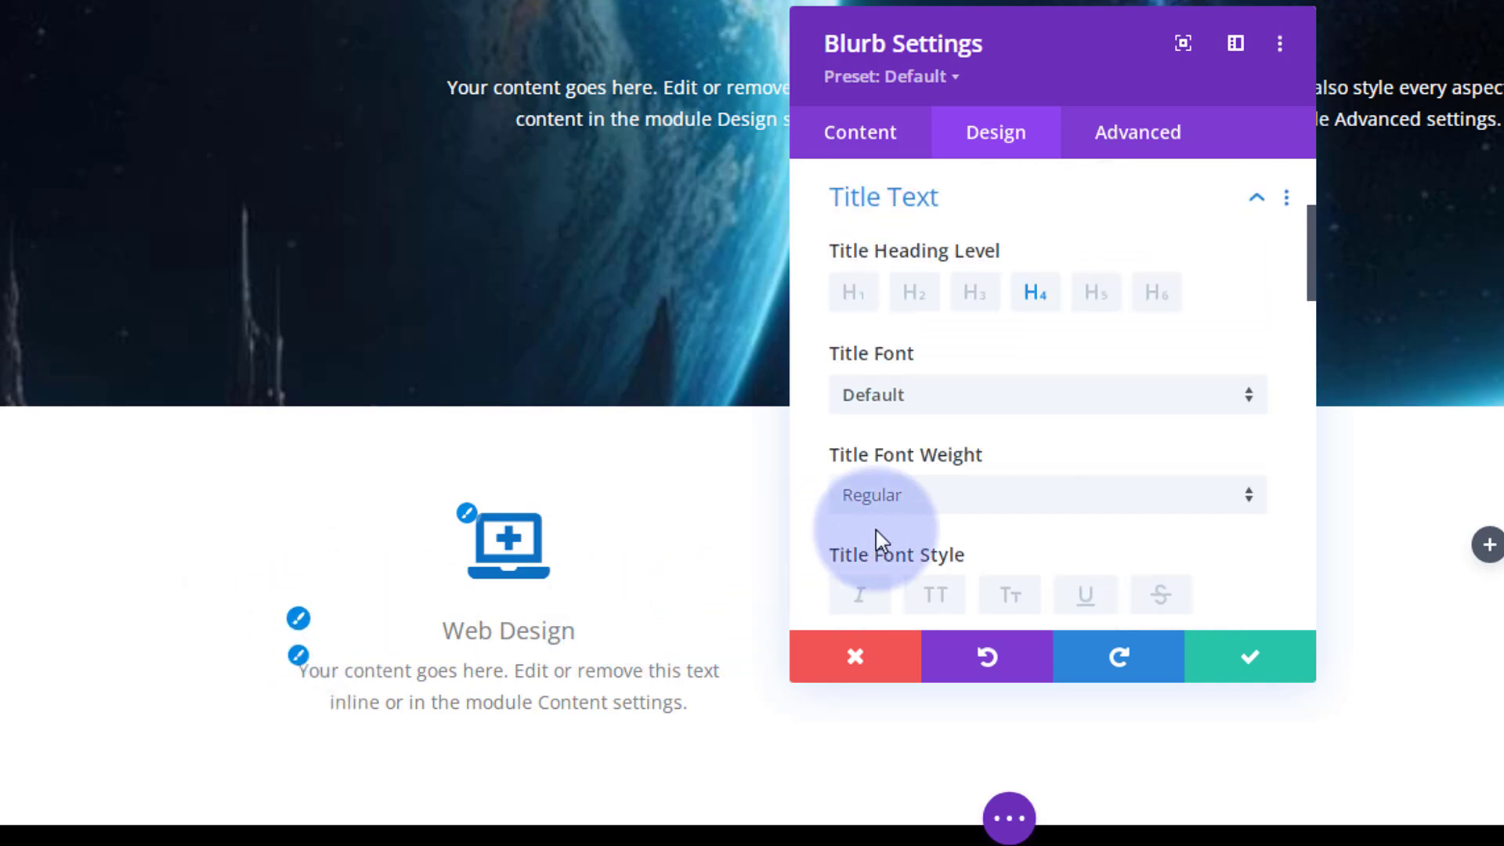
{"action": "left_click", "coordinate": [944, 494]}
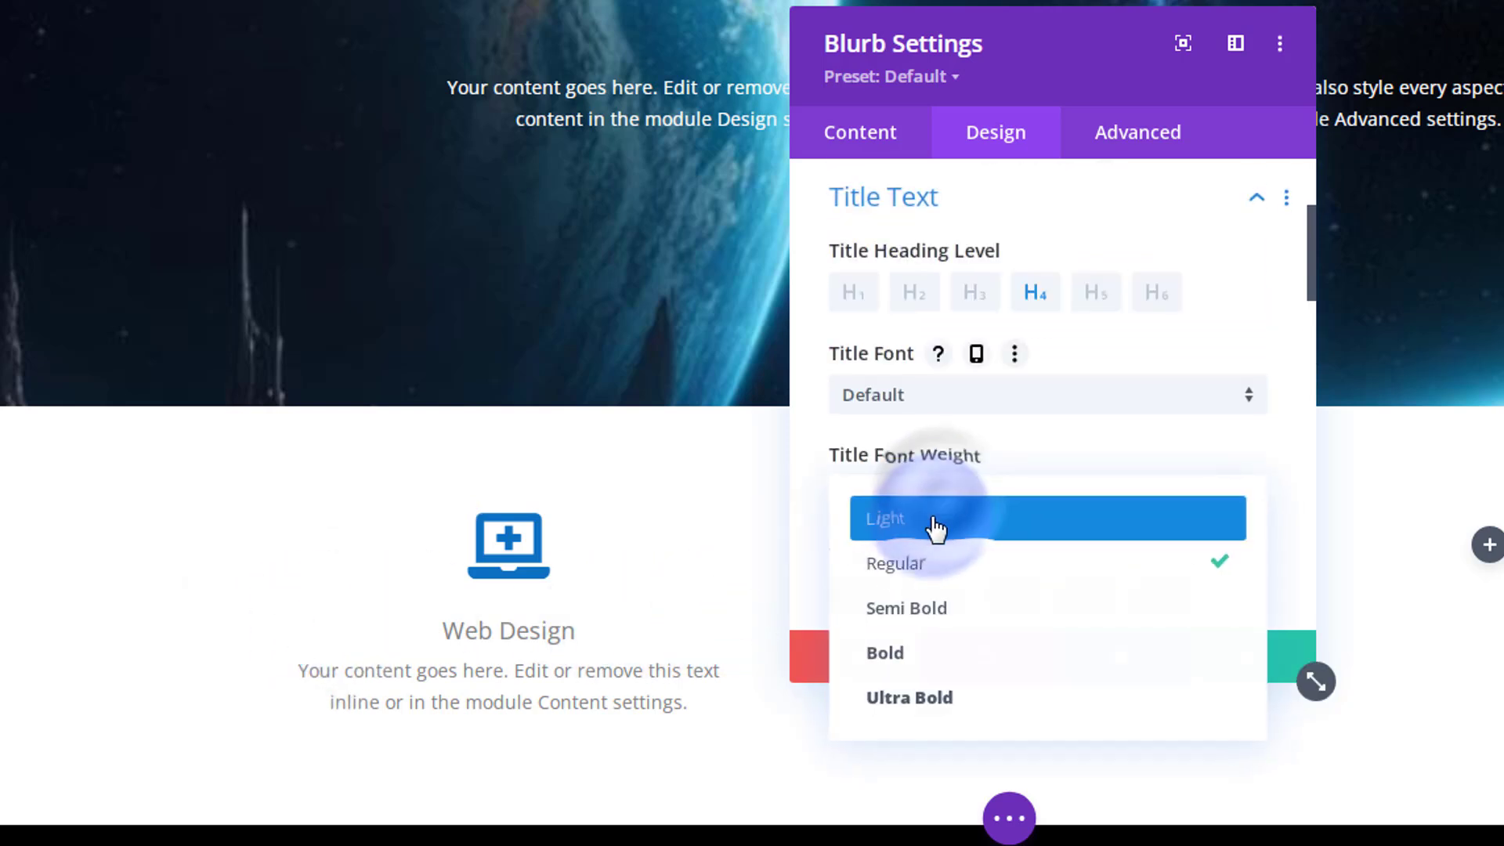
{"action": "left_click", "coordinate": [937, 654]}
Color the Web Design blurb's title with the saved blue #0c71c3 and make it all uppercase
{"action": "scroll", "coordinate": [1003, 525], "scroll_direction": "down", "scroll_amount": 2}
{"action": "scroll", "coordinate": [1006, 517], "scroll_direction": "down", "scroll_amount": 4}
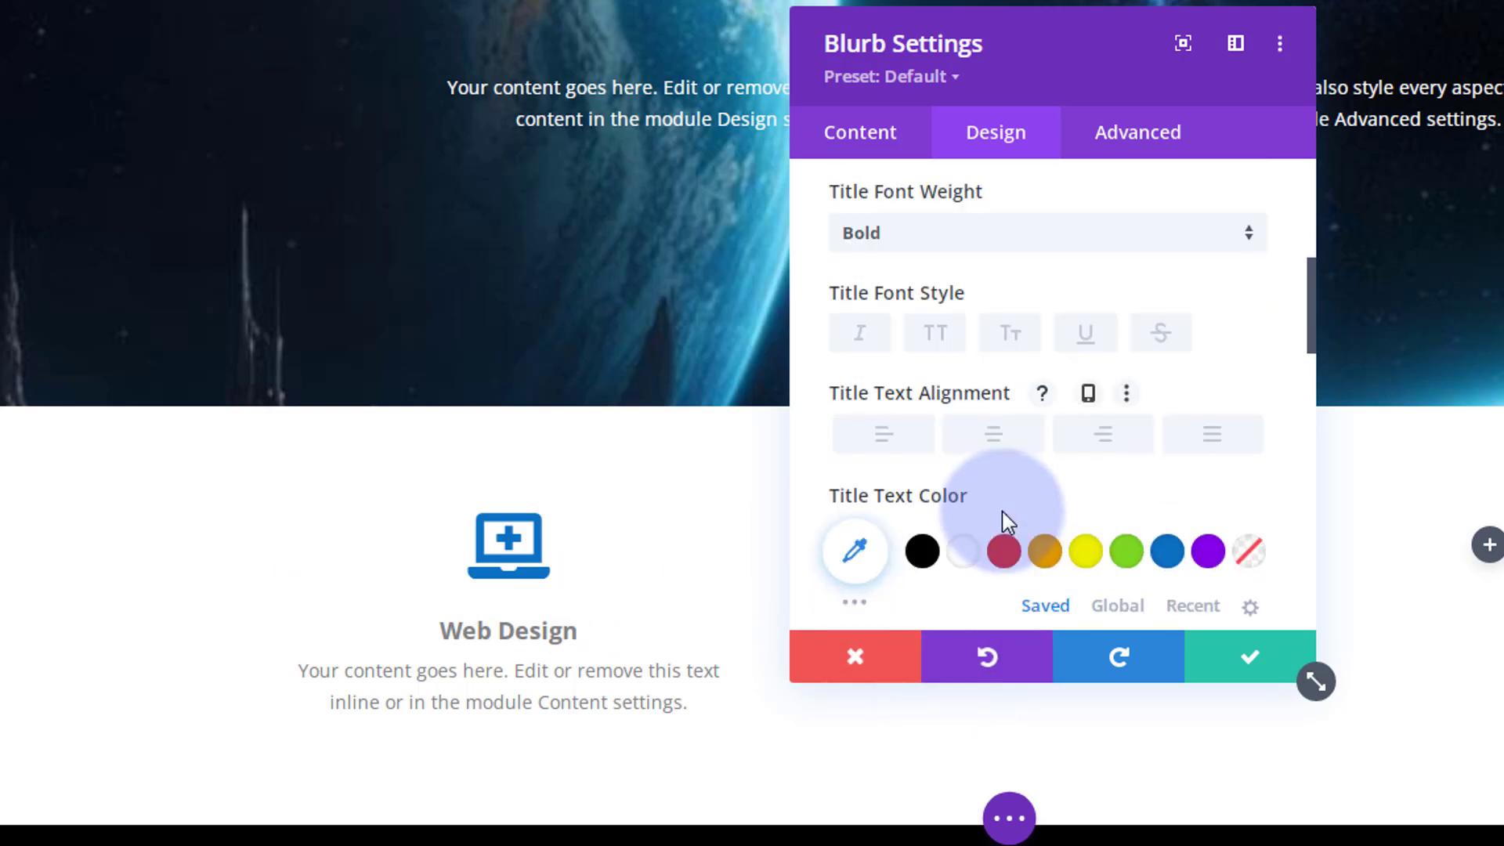
{"action": "left_click", "coordinate": [1166, 423]}
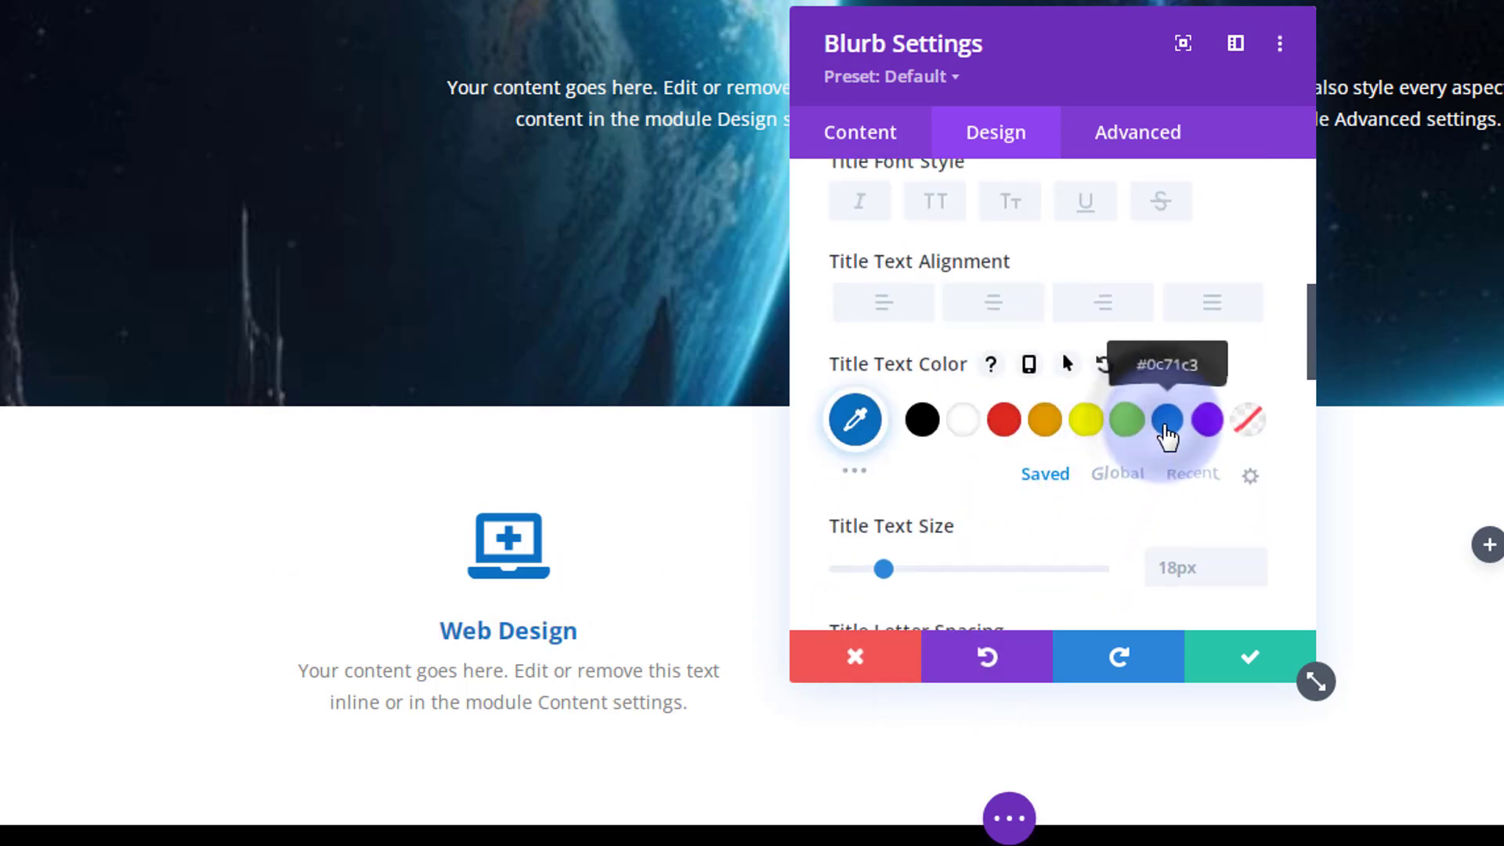
{"action": "left_click", "coordinate": [942, 213]}
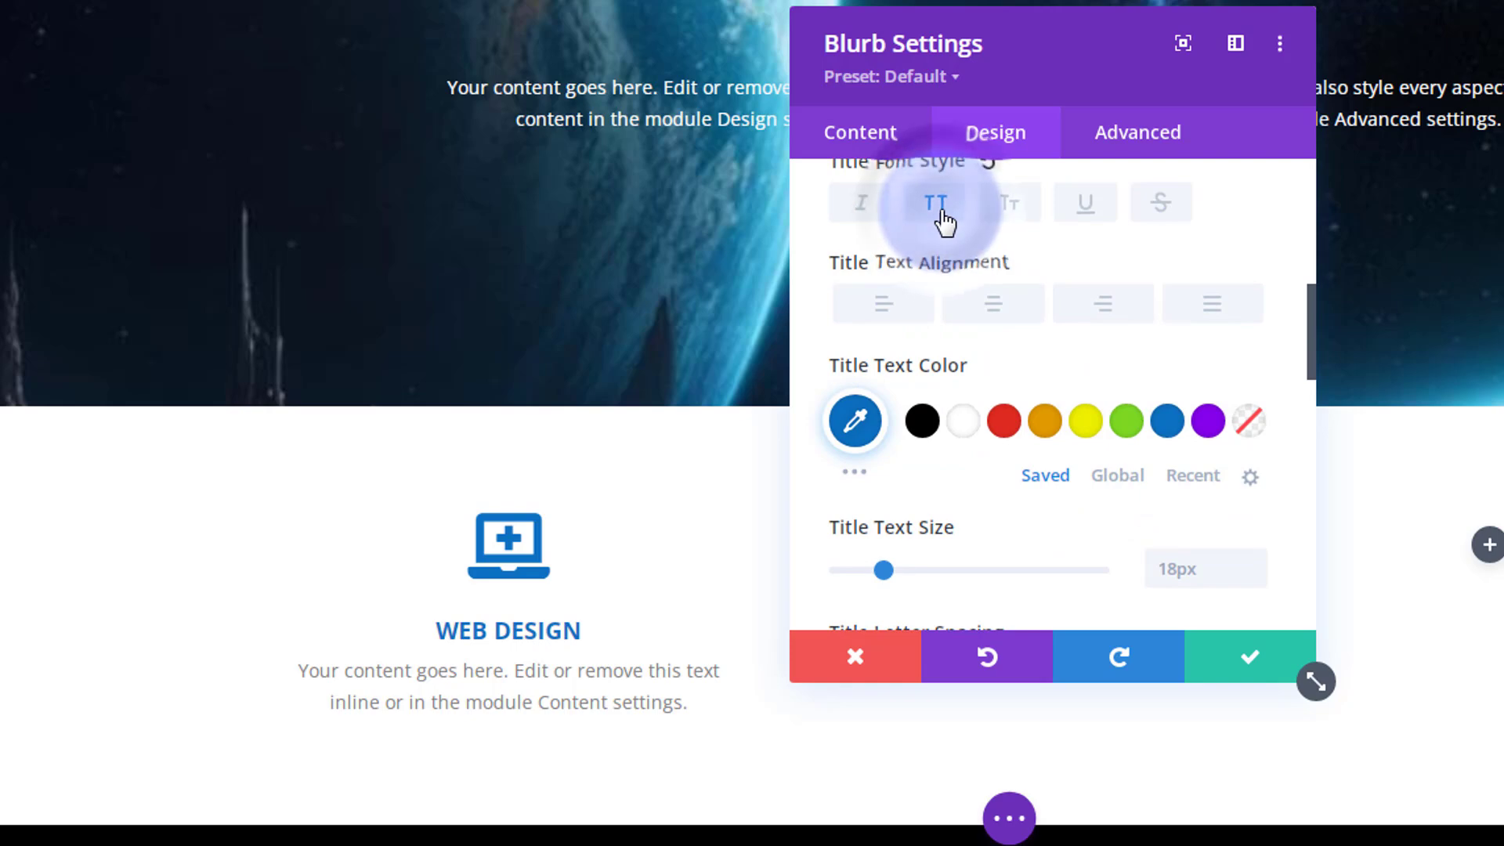
Set the Web Design blurb's title text size to 24px and save the module
{"action": "left_click", "coordinate": [882, 576]}
{"action": "left_click_drag", "start_coordinate": [887, 574], "coordinate": [905, 575]}
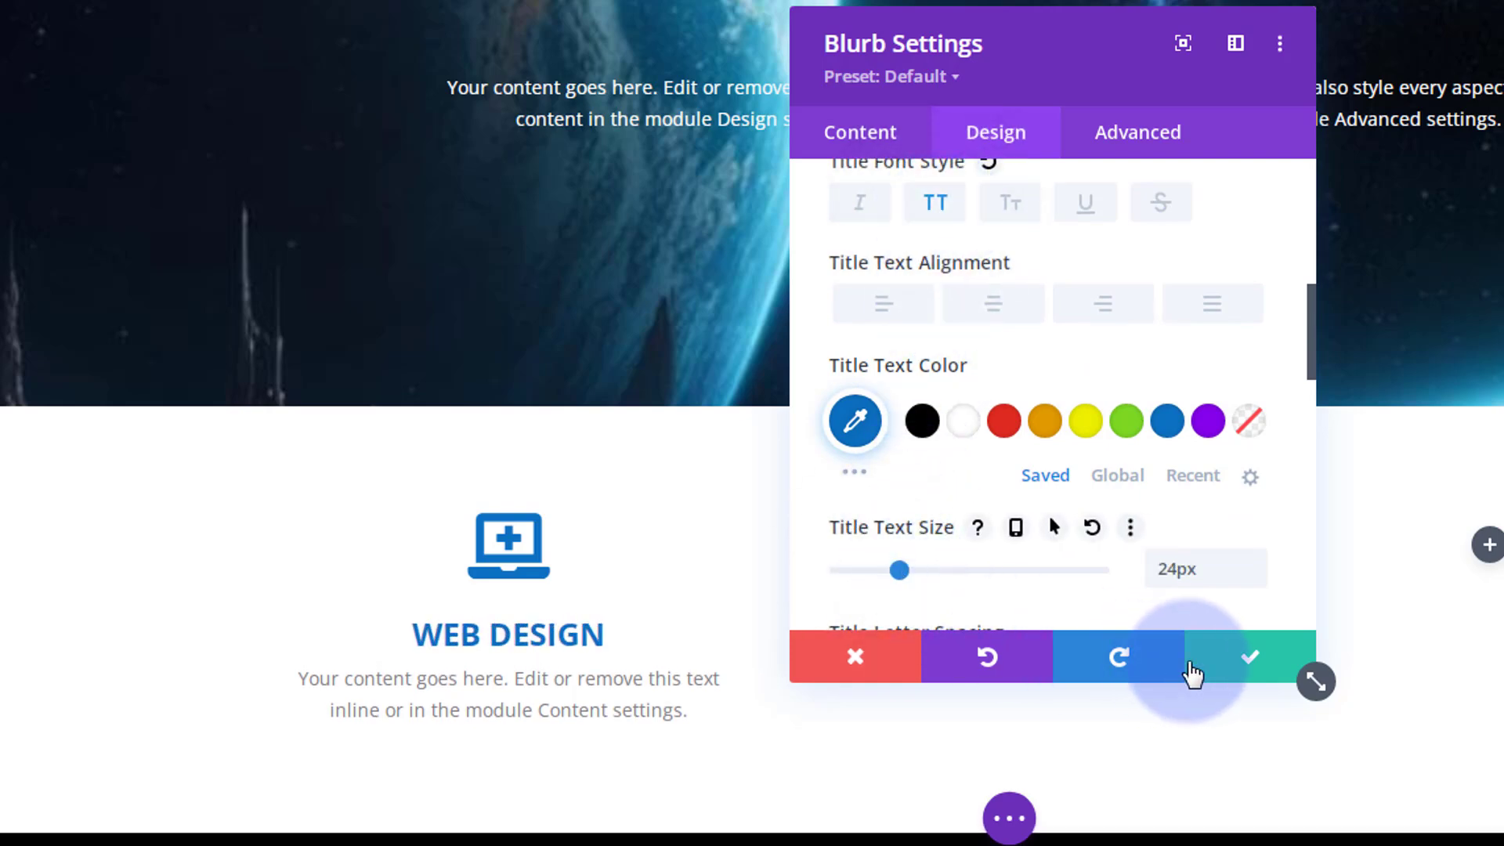
{"action": "left_click", "coordinate": [1245, 660]}
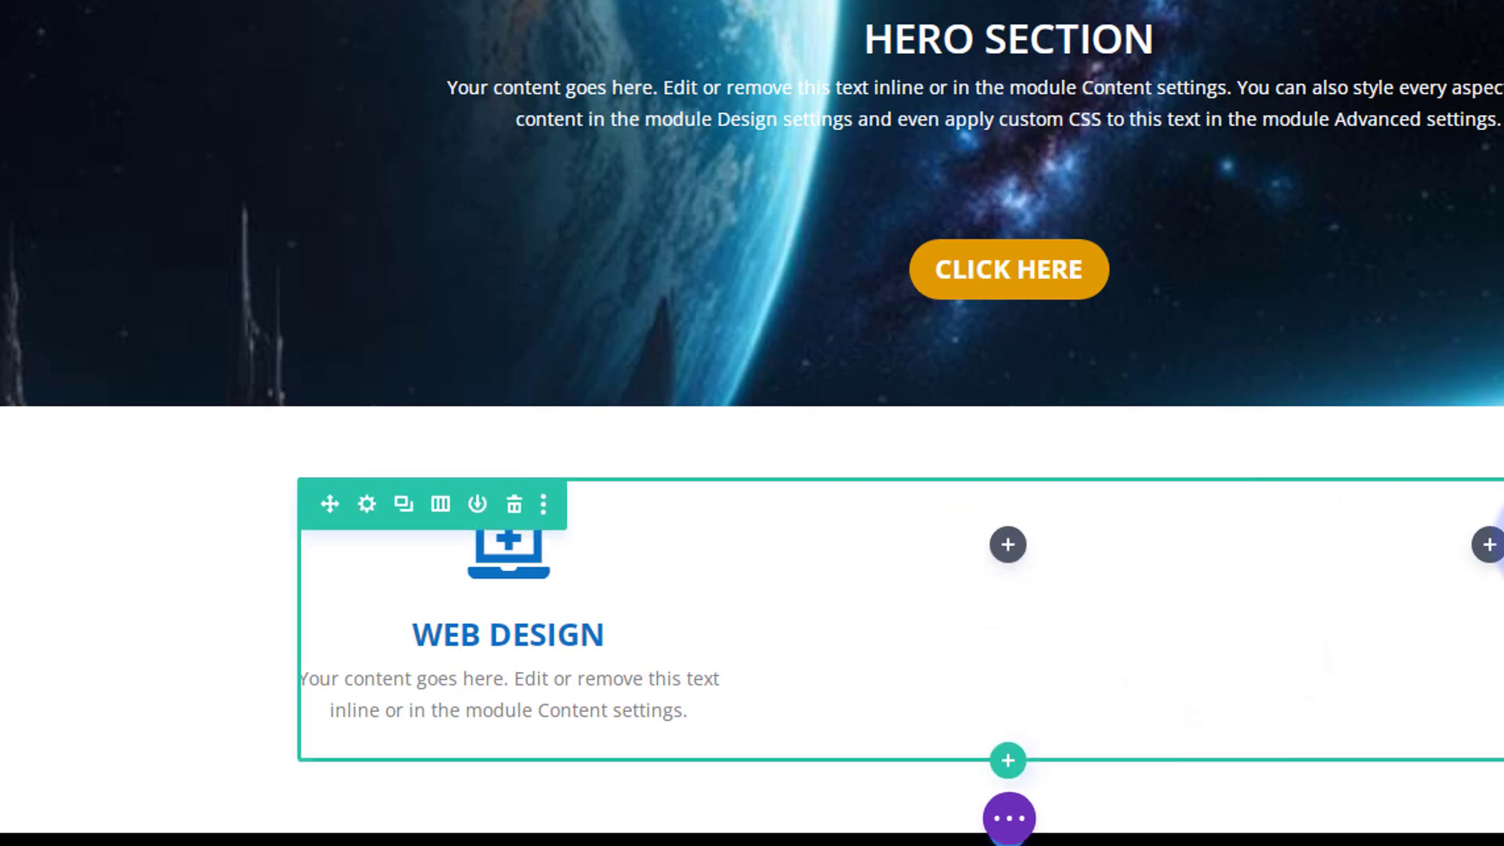
Duplicate the Web Design blurb twice, placing one copy in the second column and one in the third
{"action": "mouse_move", "coordinate": [462, 544]}
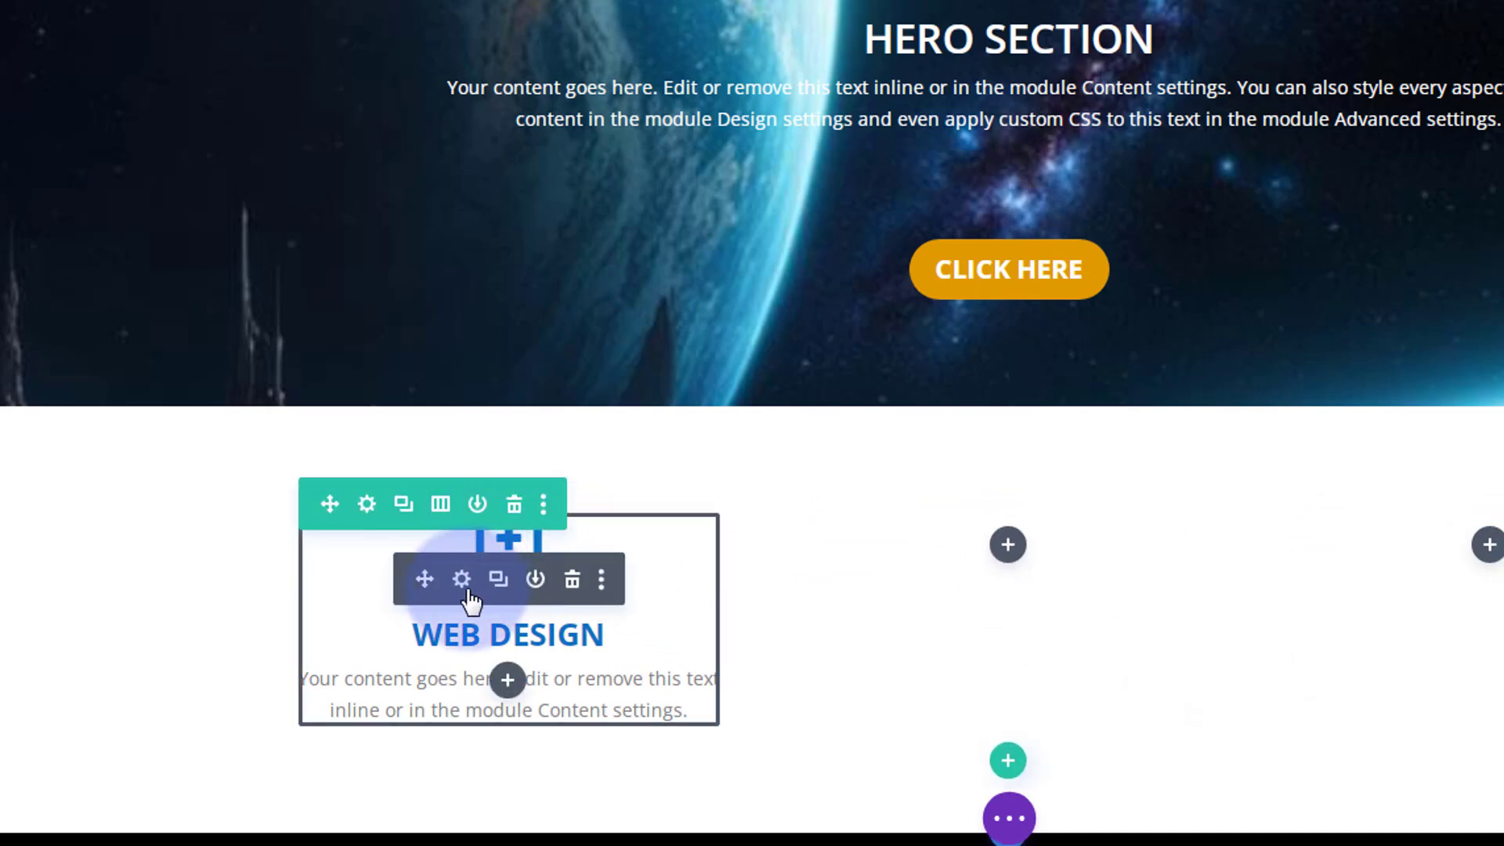
{"action": "left_click", "coordinate": [501, 581]}
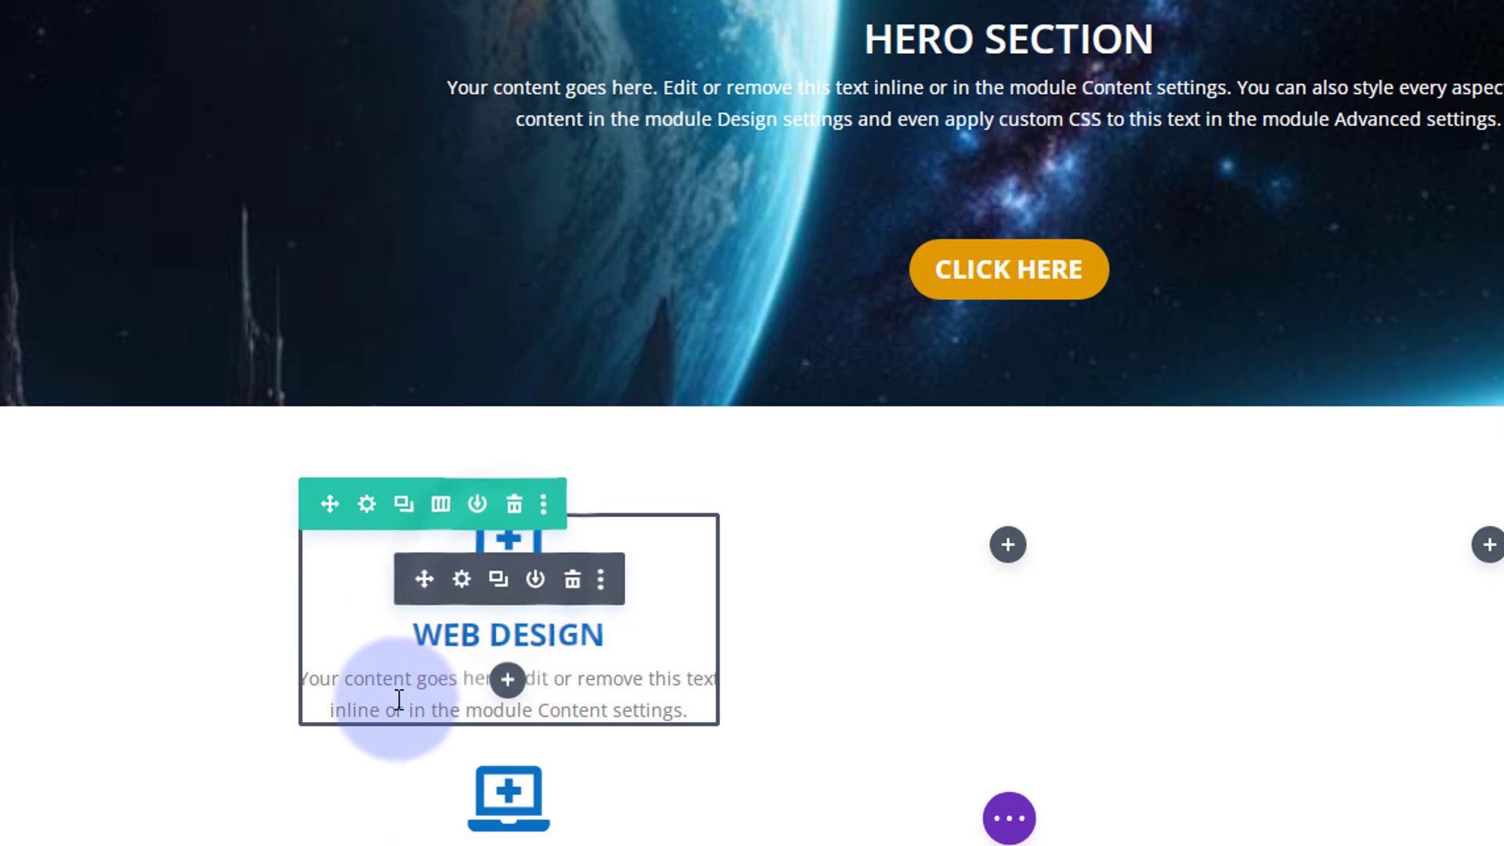
{"action": "left_click_drag", "start_coordinate": [424, 577], "coordinate": [1014, 554]}
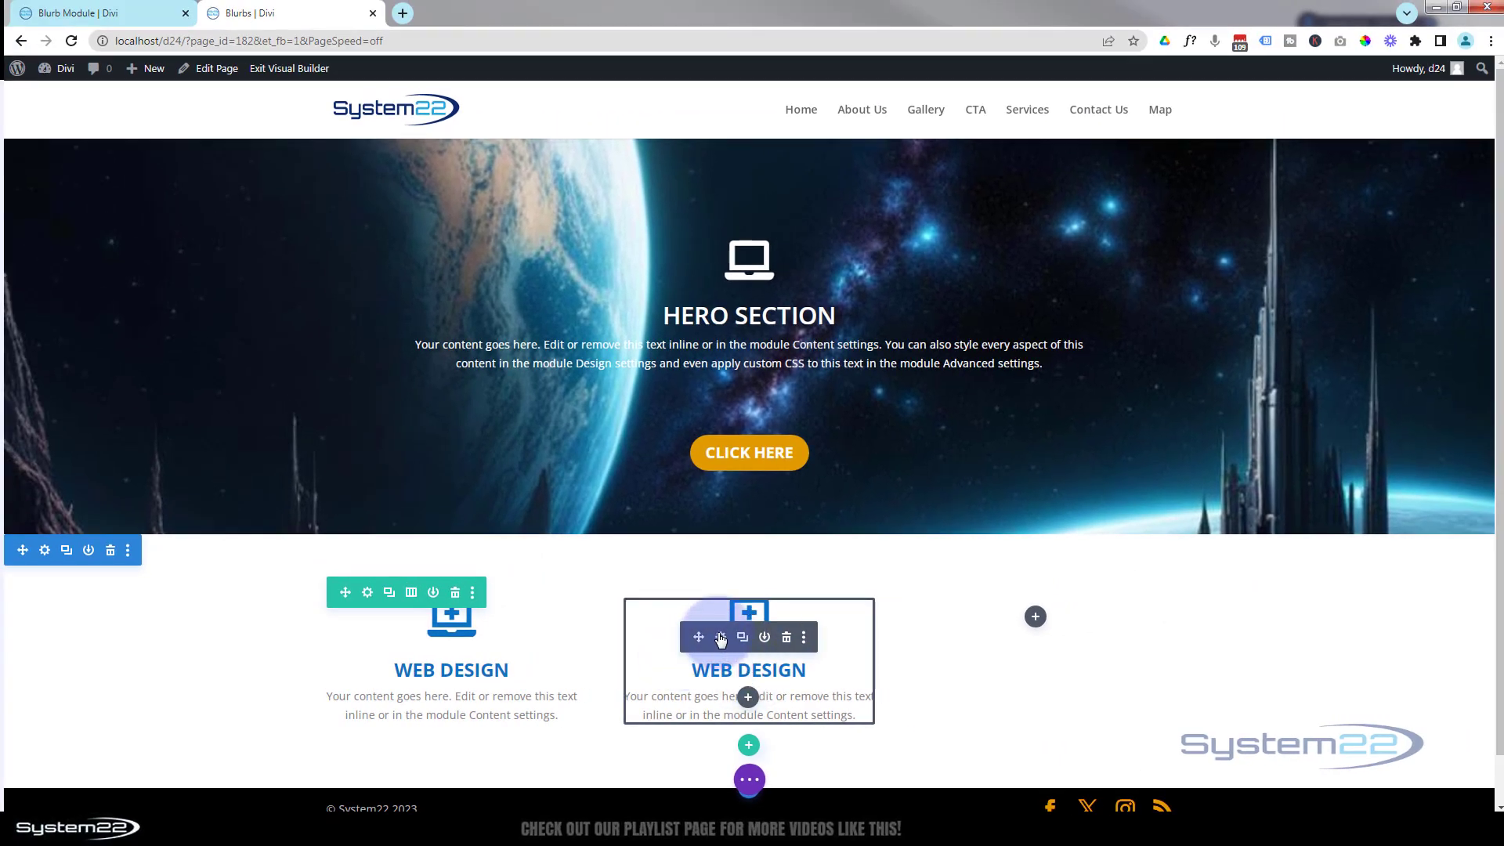
{"action": "left_click", "coordinate": [743, 640]}
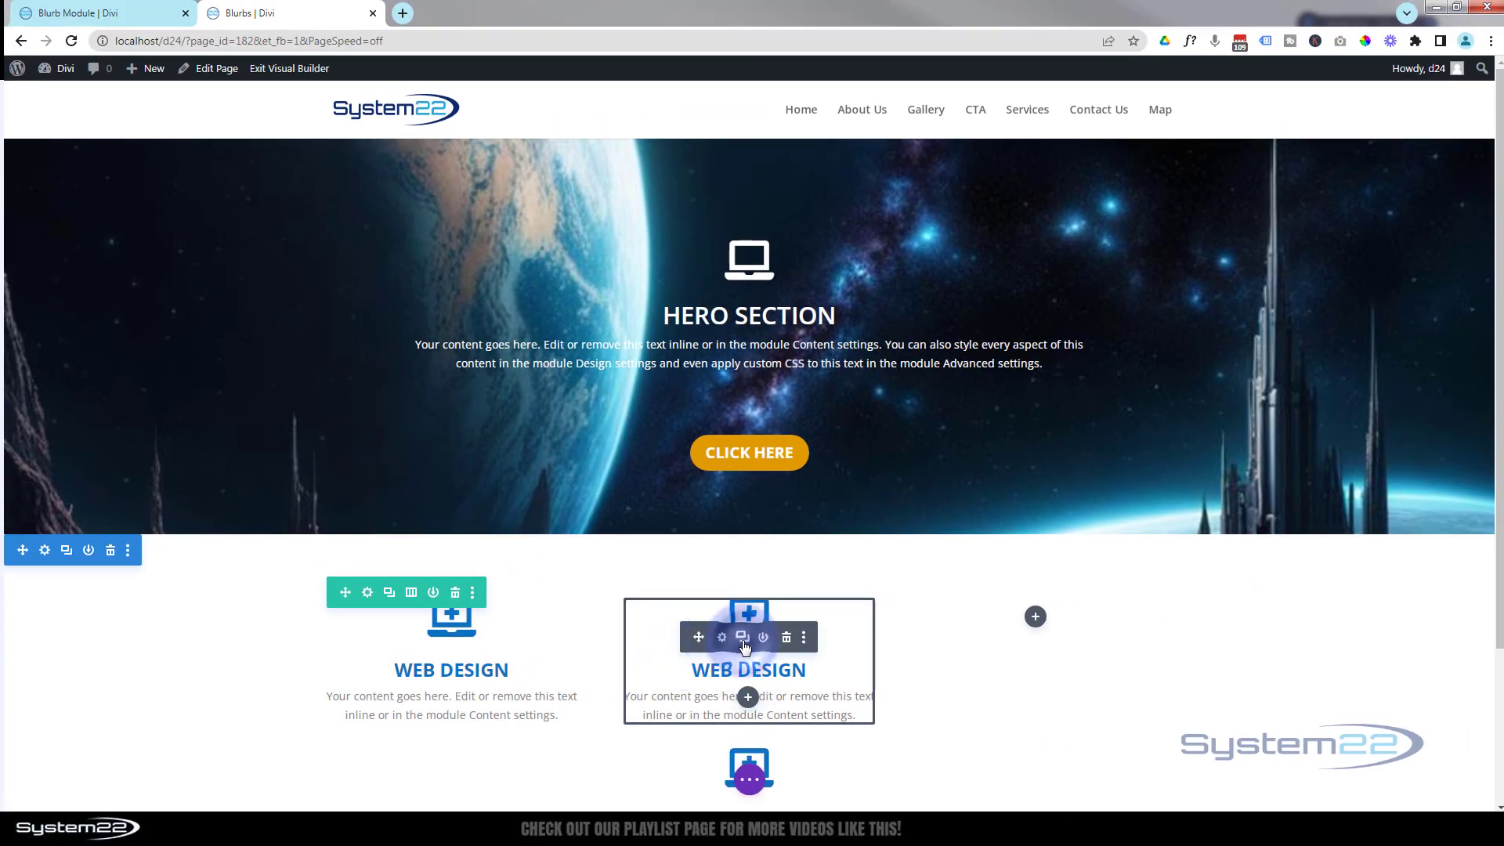
{"action": "left_click_drag", "start_coordinate": [697, 634], "coordinate": [1028, 626]}
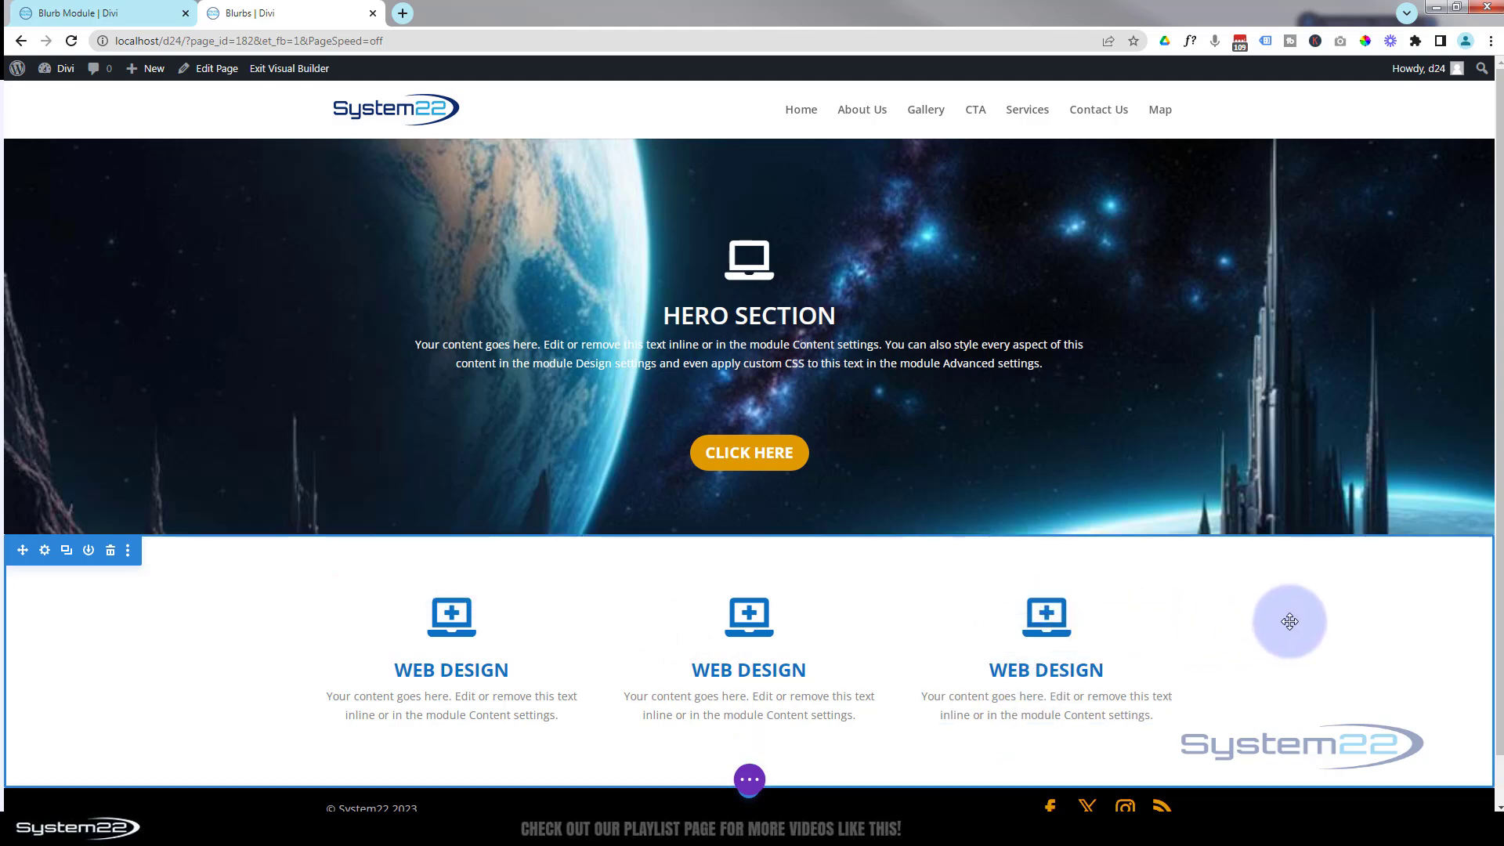
{"action": "scroll", "coordinate": [1289, 619], "scroll_direction": "down", "scroll_amount": 1}
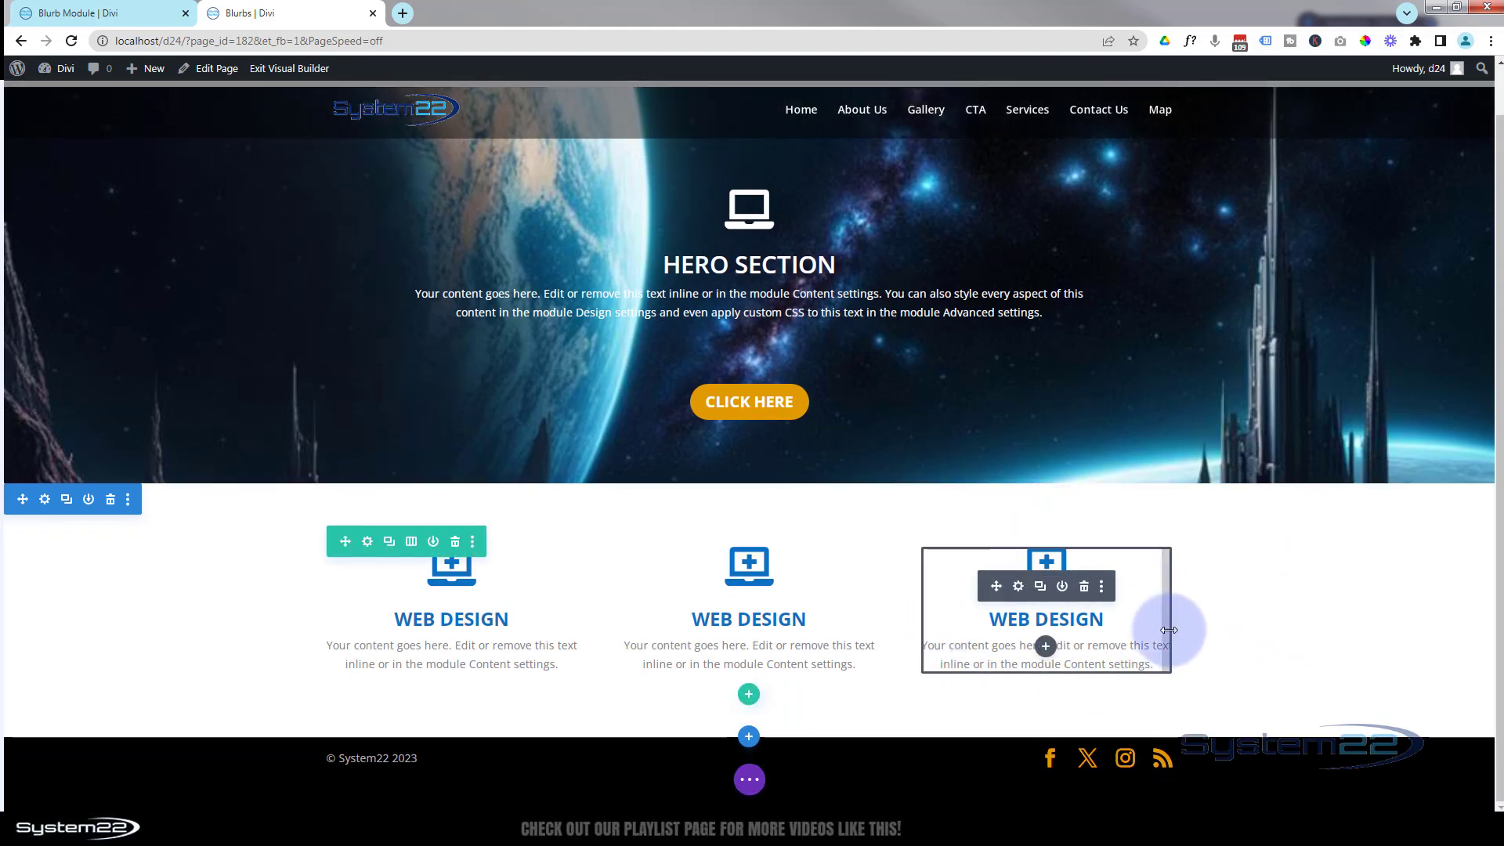
Look over the image blurb sections on the finished Blurb Module example page and return to the Blurbs page
{"action": "left_click", "coordinate": [43, 14]}
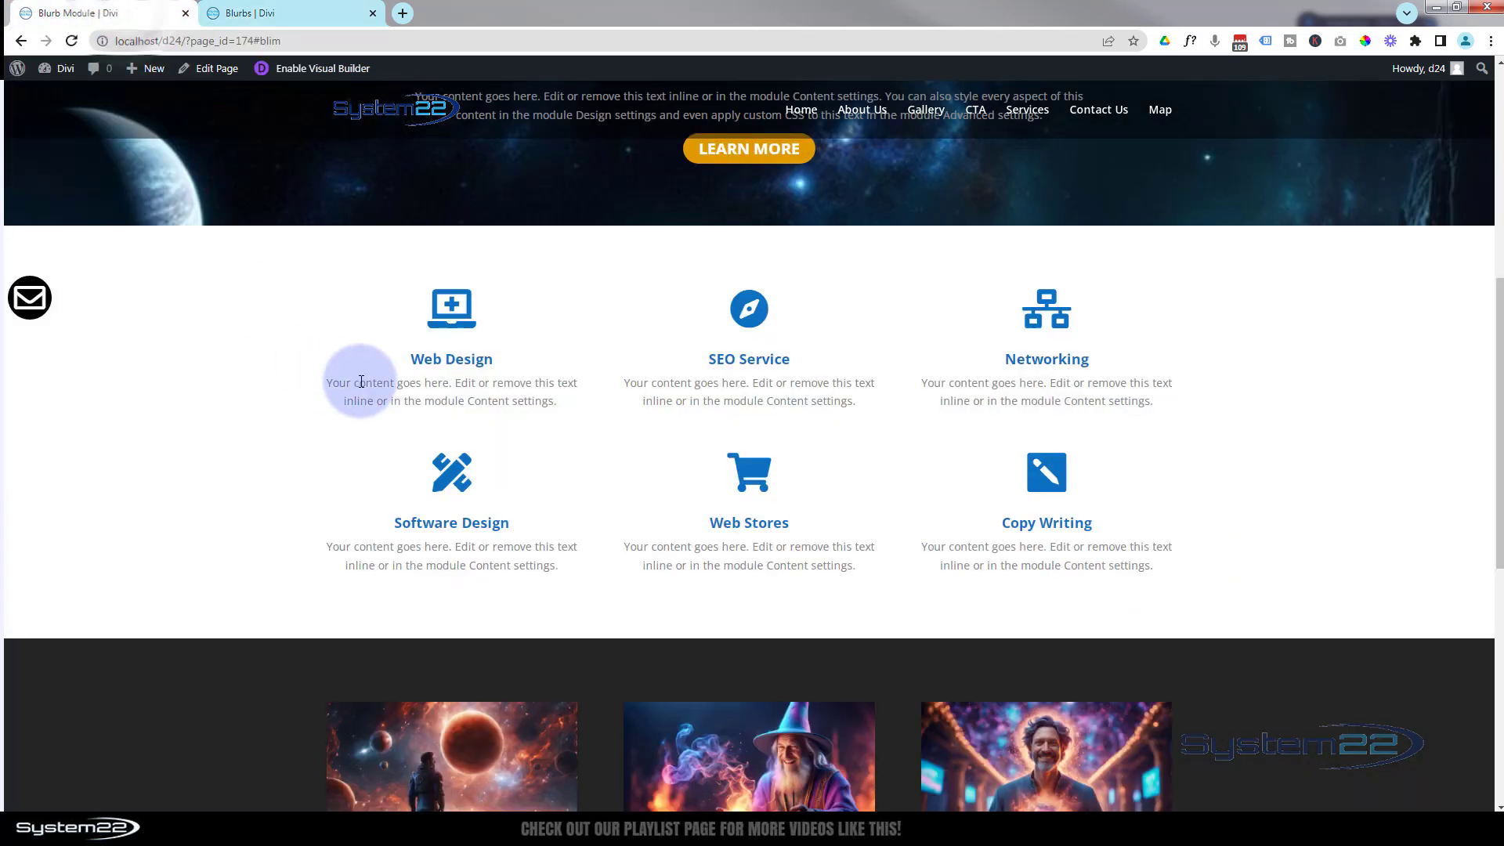
{"action": "scroll", "coordinate": [358, 382], "scroll_direction": "down", "scroll_amount": 2}
{"action": "scroll", "coordinate": [359, 382], "scroll_direction": "down", "scroll_amount": 3}
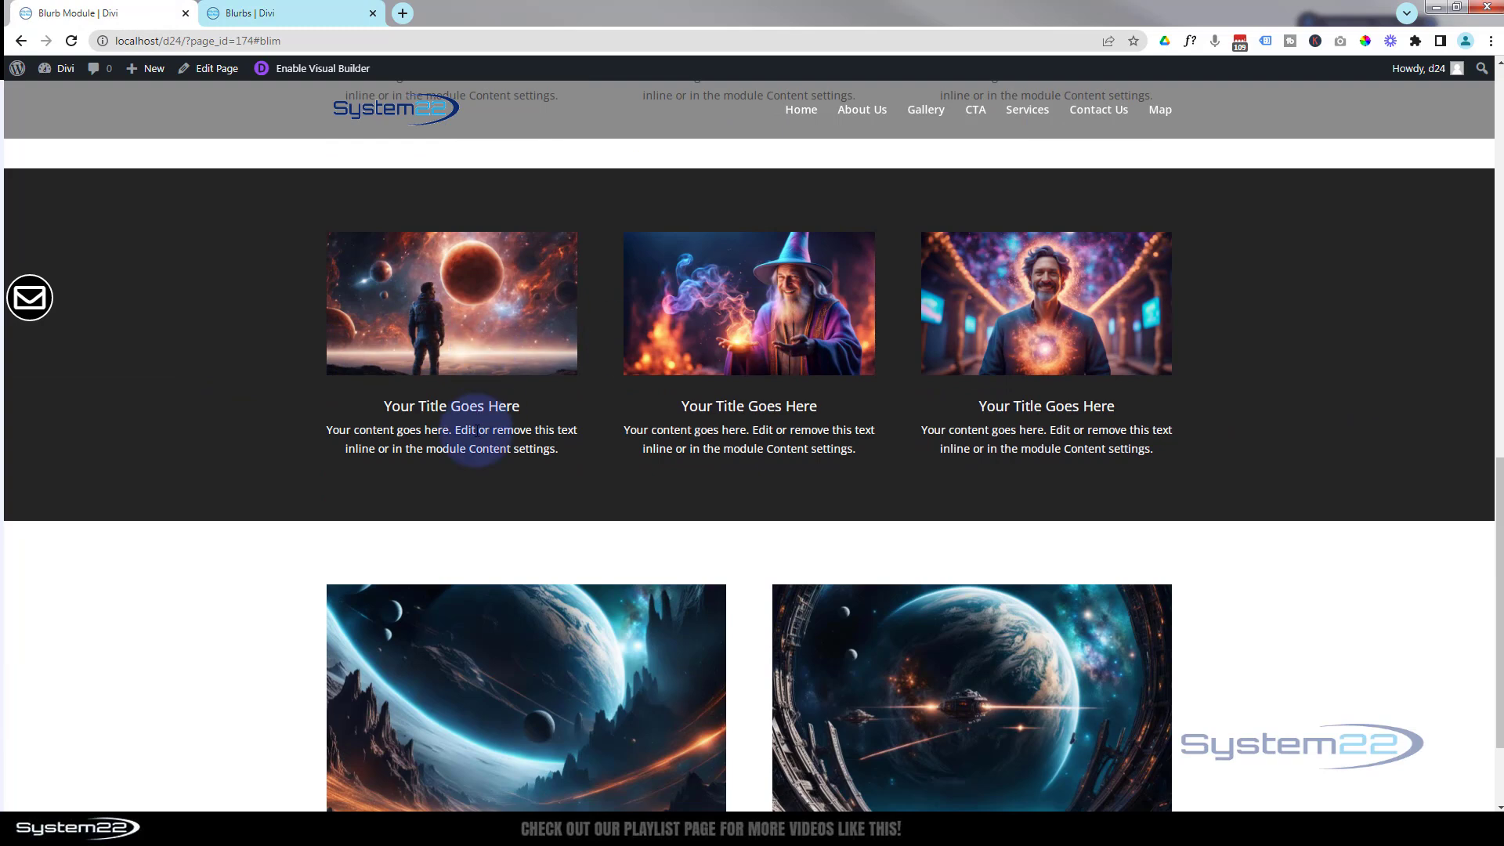
{"action": "left_click", "coordinate": [246, 14]}
Add a section with a row of two equal columns below the service blurbs and insert a Blurb module in its first column
{"action": "mouse_move", "coordinate": [671, 588]}
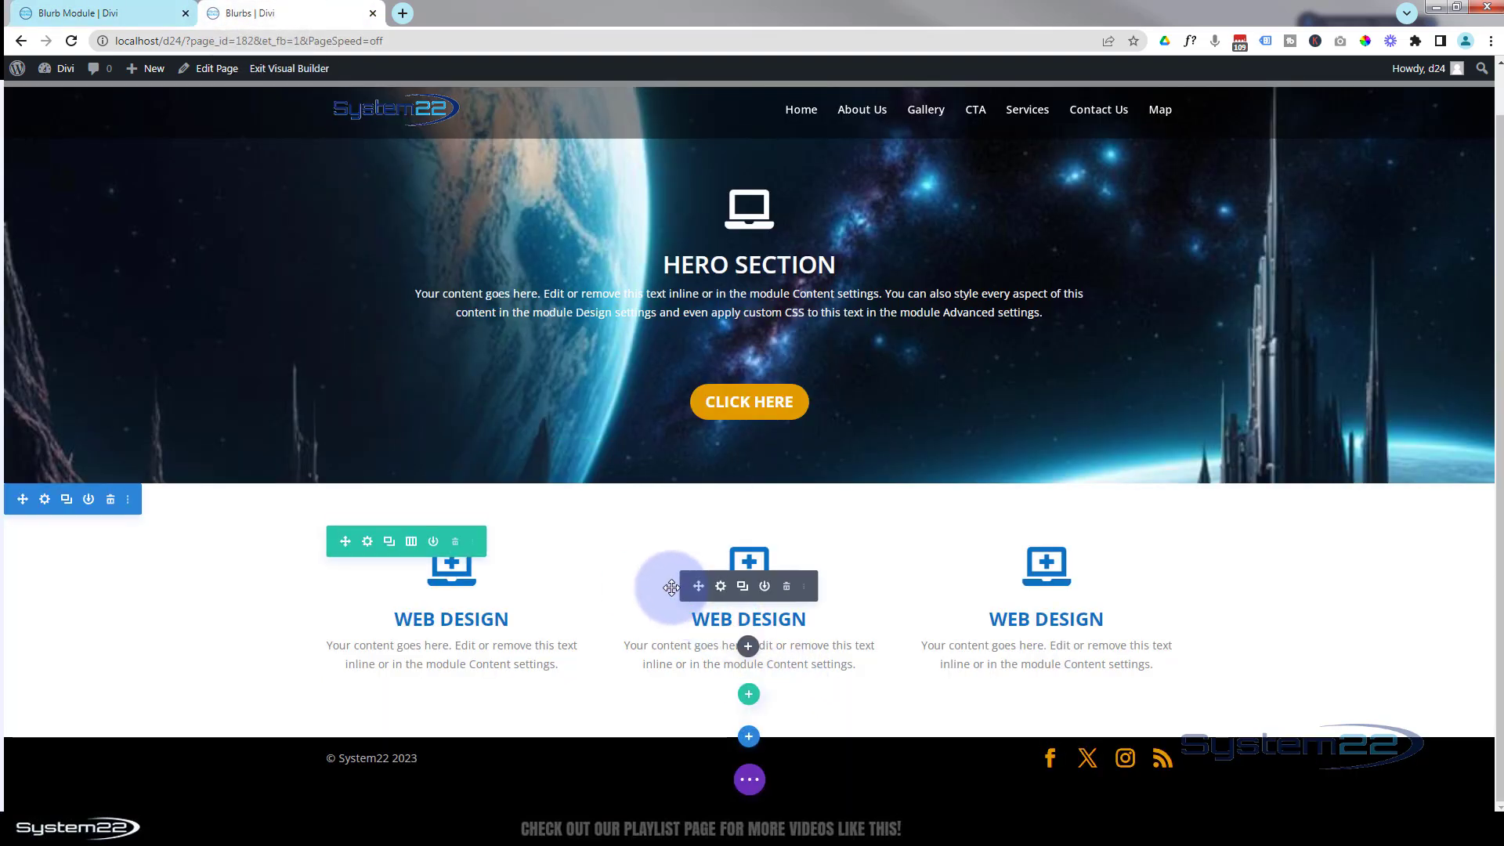
{"action": "left_click", "coordinate": [740, 725]}
{"action": "left_click", "coordinate": [664, 685]}
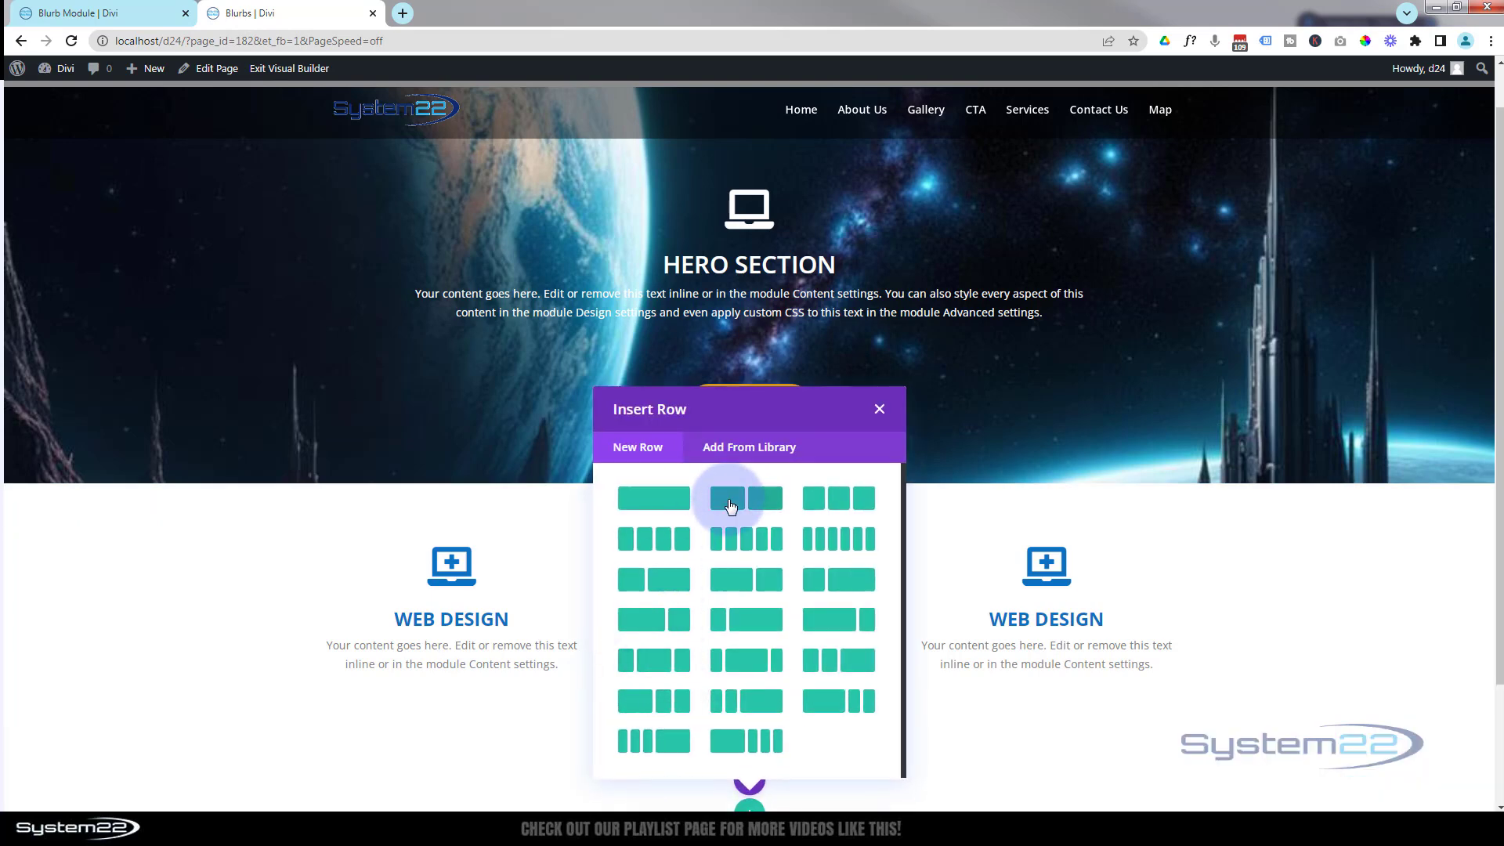
{"action": "left_click", "coordinate": [729, 505]}
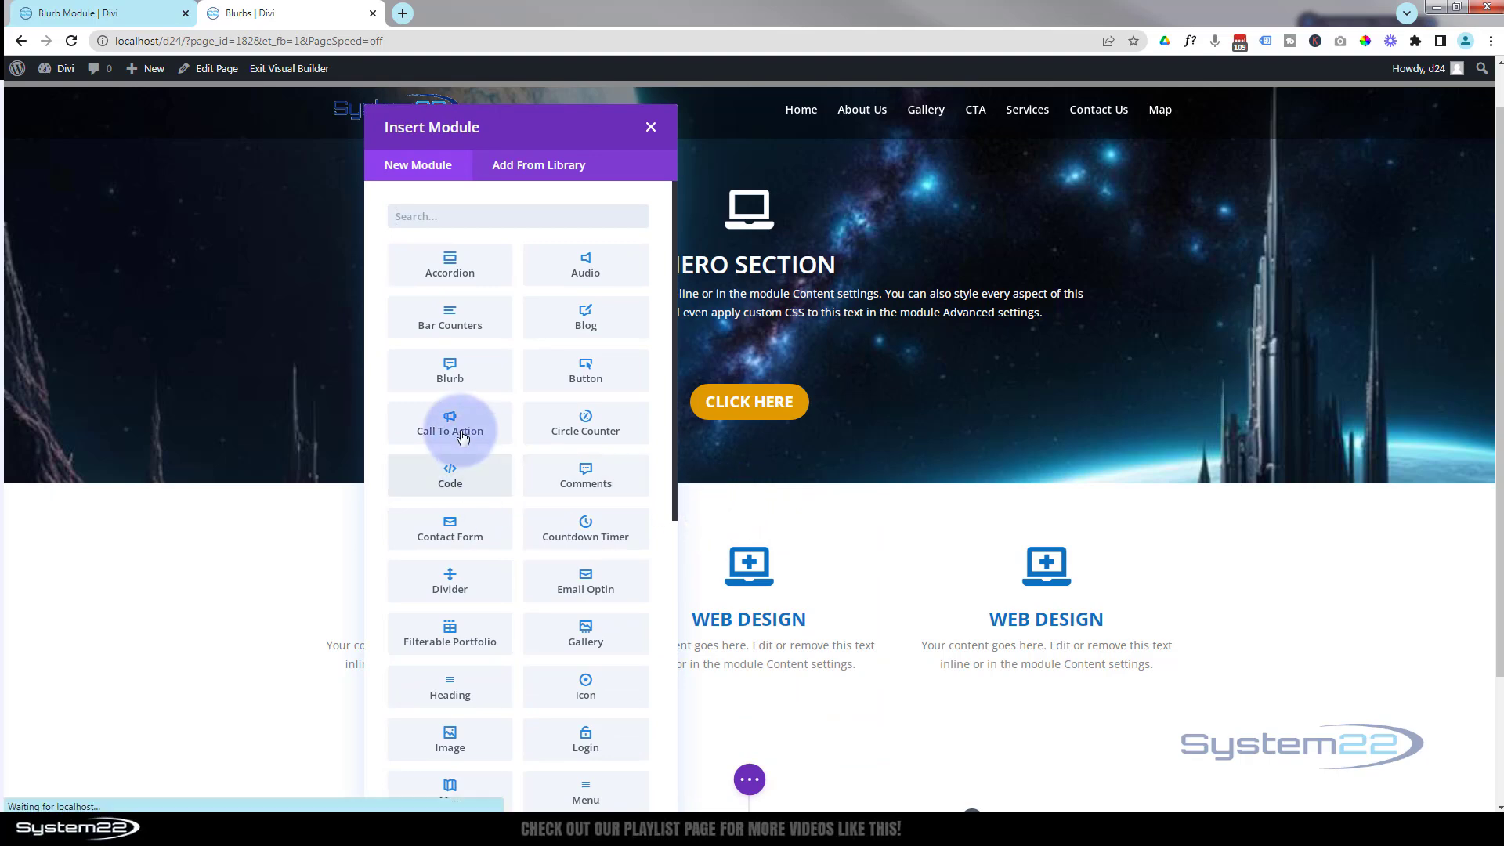
{"action": "left_click", "coordinate": [456, 379]}
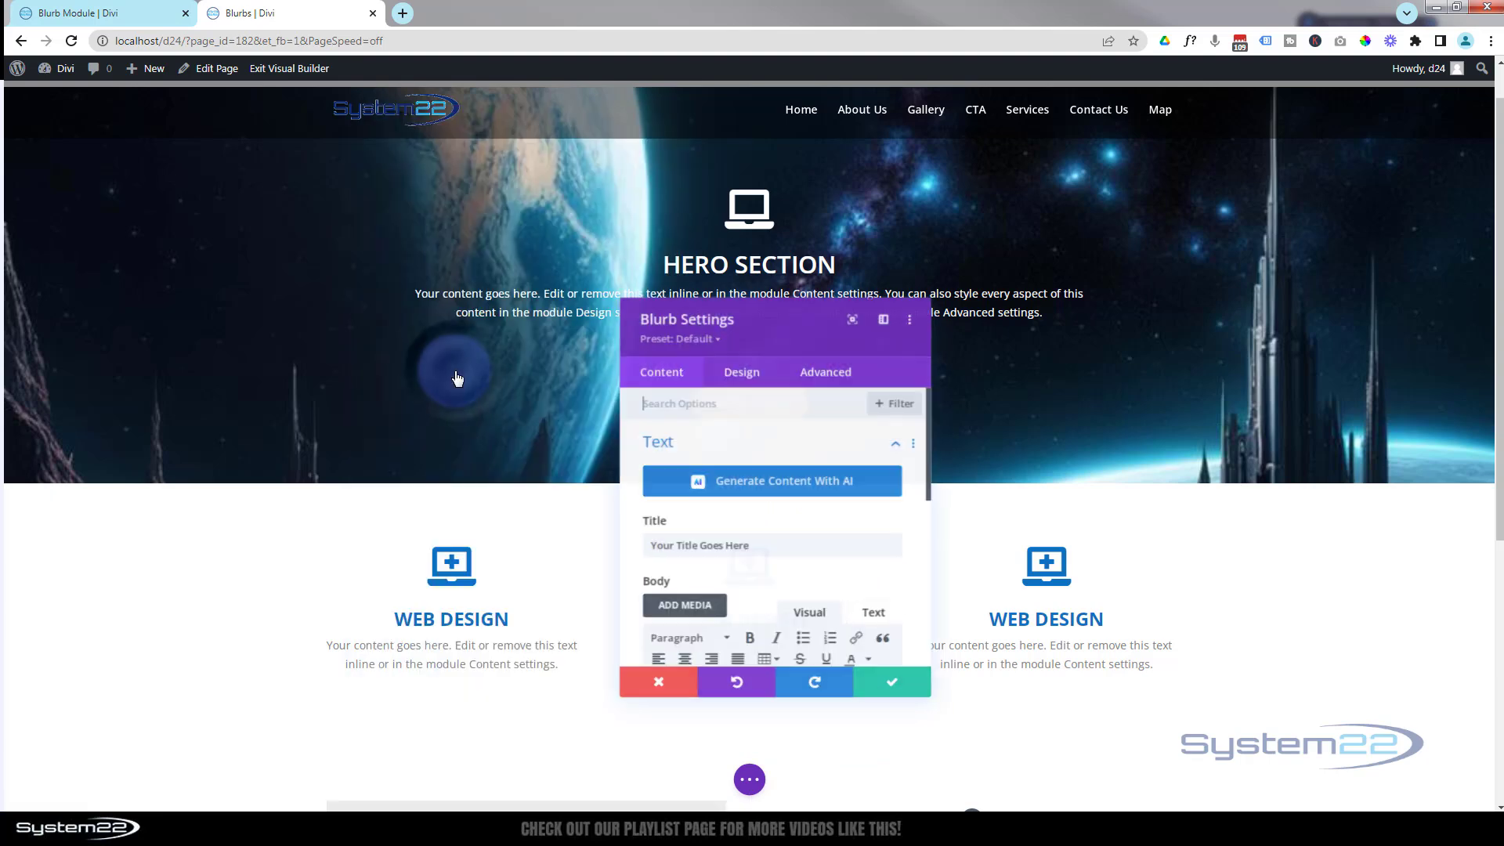
Set the new blurb's image to the Space Man picture from the media library and save the module
{"action": "scroll", "coordinate": [339, 555], "scroll_direction": "down", "scroll_amount": 6}
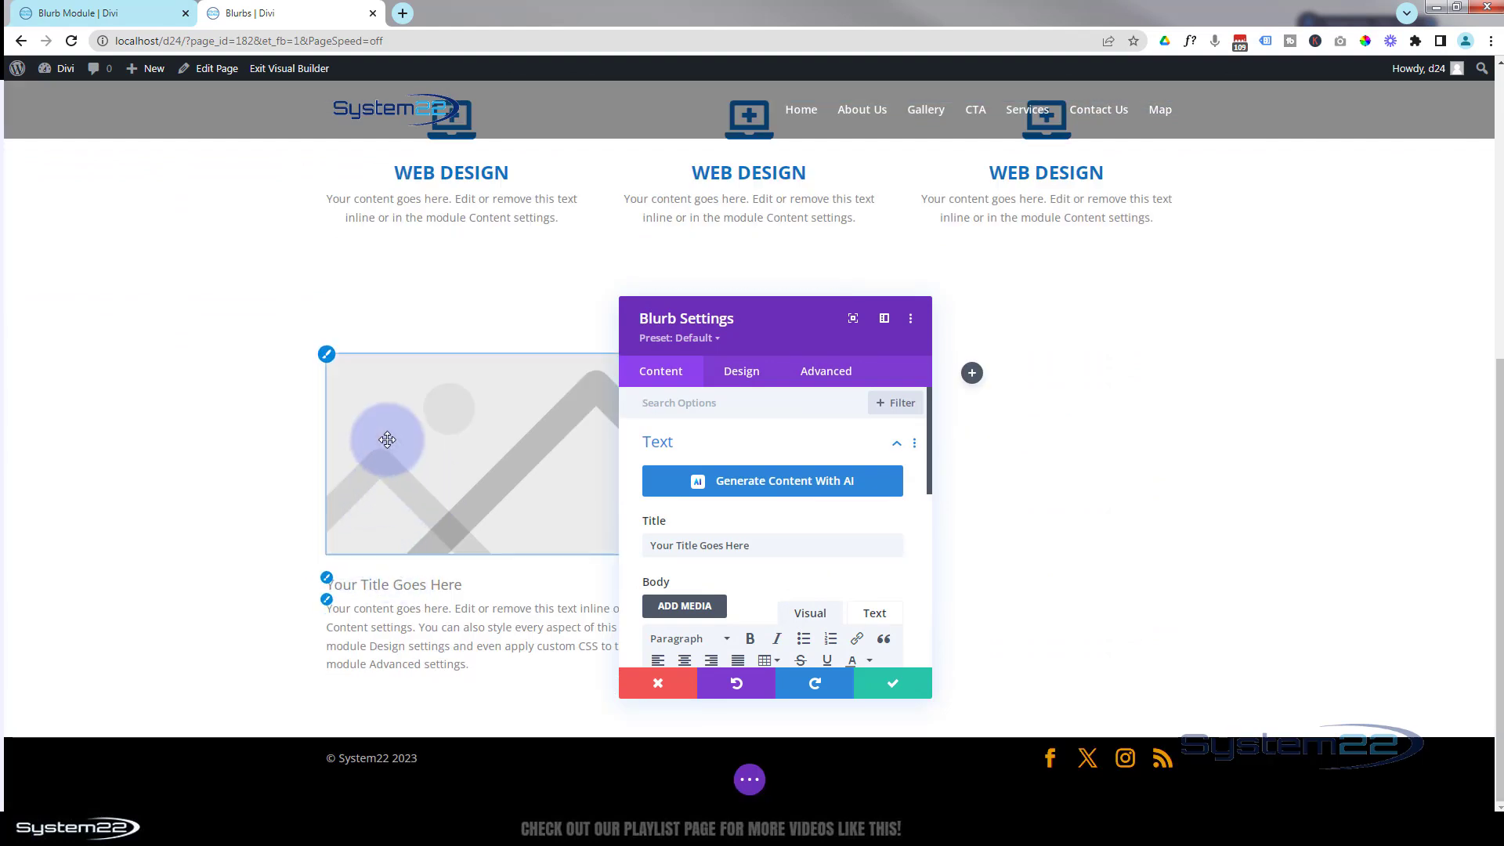
{"action": "scroll", "coordinate": [815, 521], "scroll_direction": "down", "scroll_amount": 4}
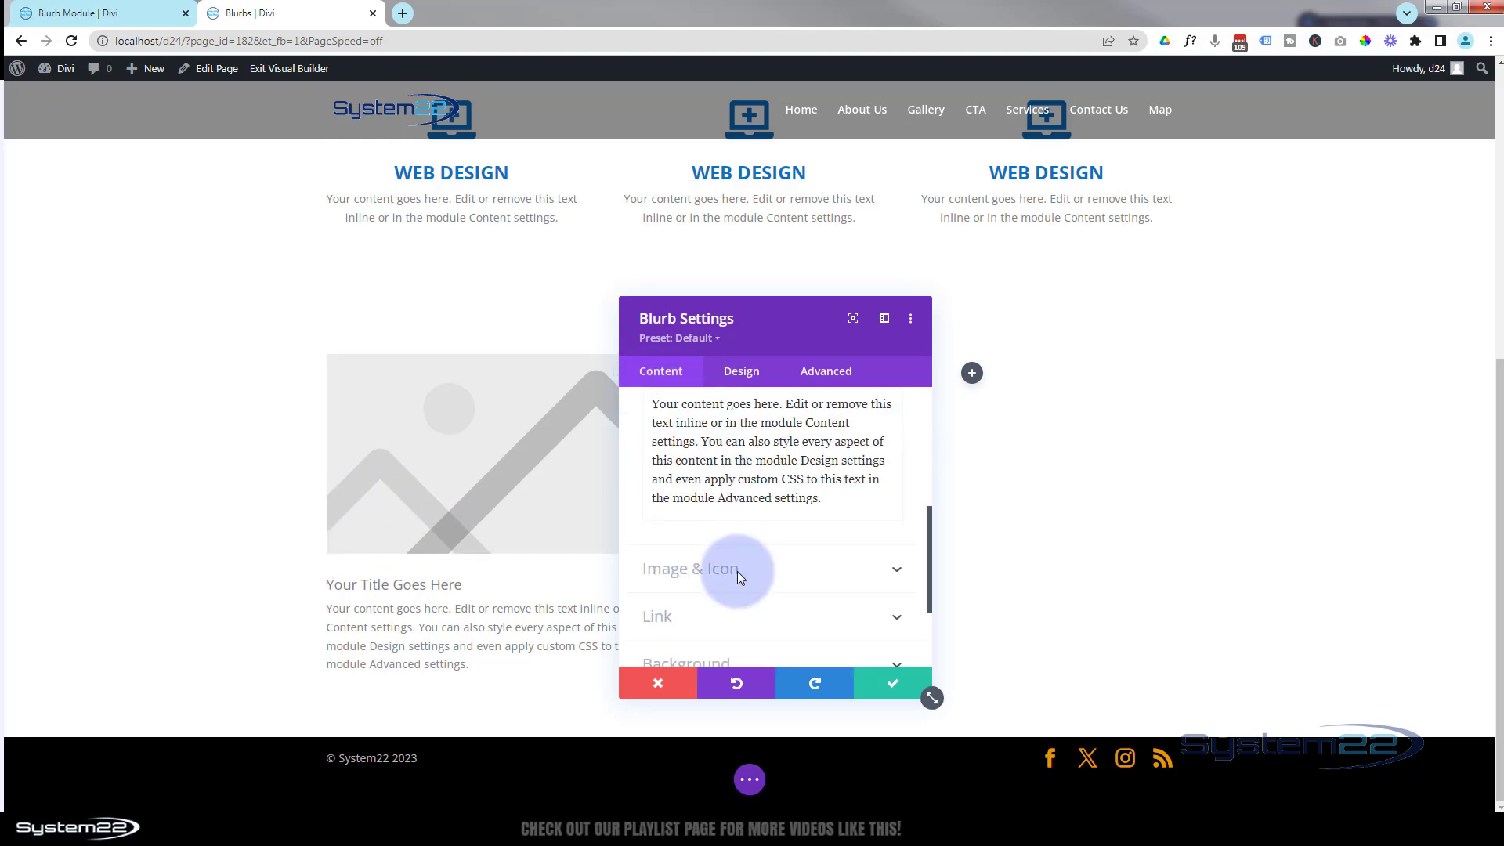
{"action": "left_click", "coordinate": [736, 573]}
{"action": "left_click", "coordinate": [1168, 264]}
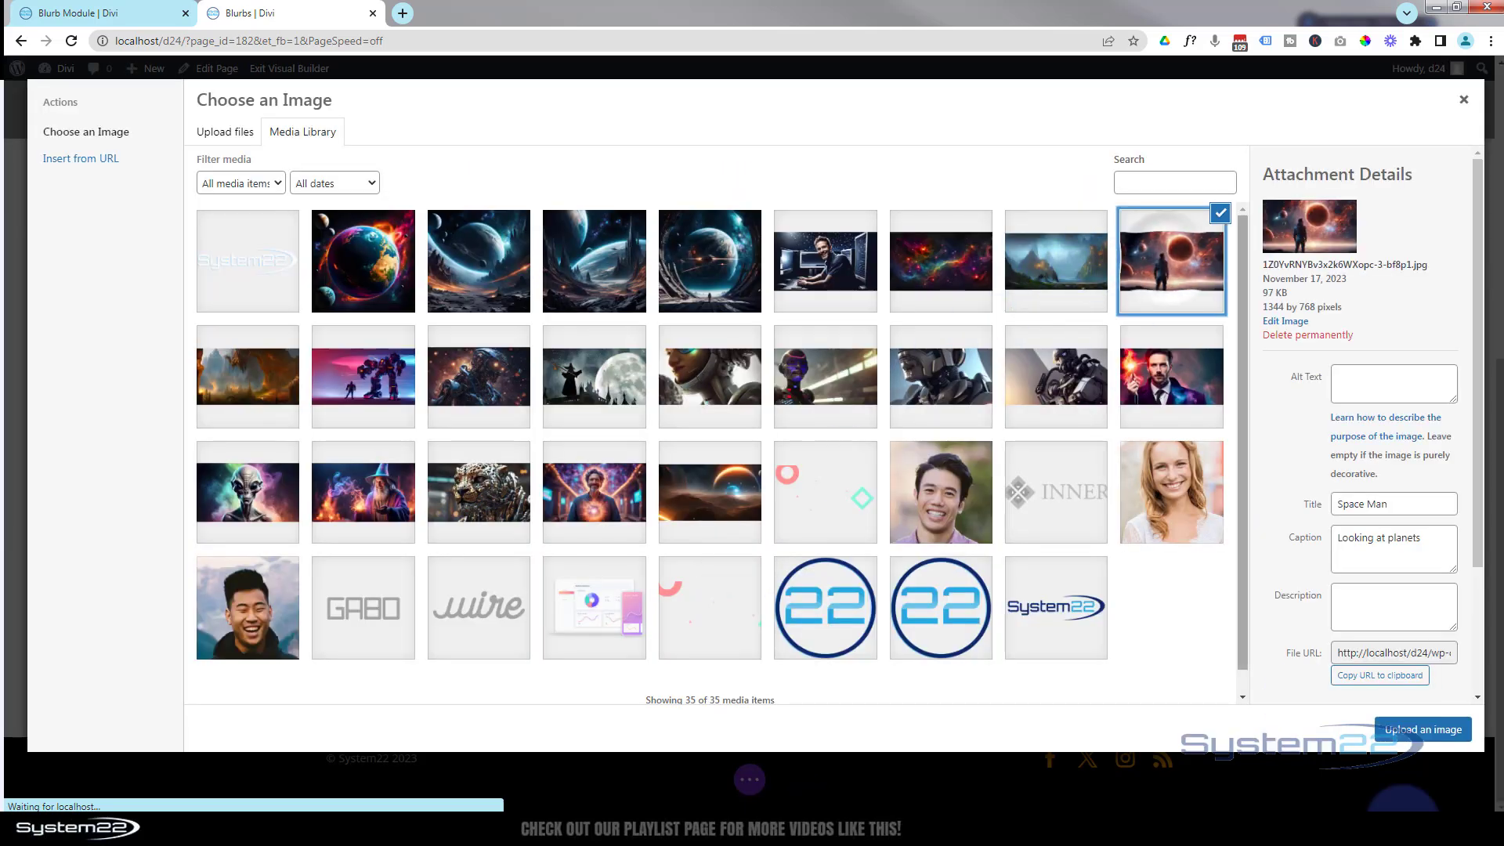
{"action": "left_click", "coordinate": [1423, 729]}
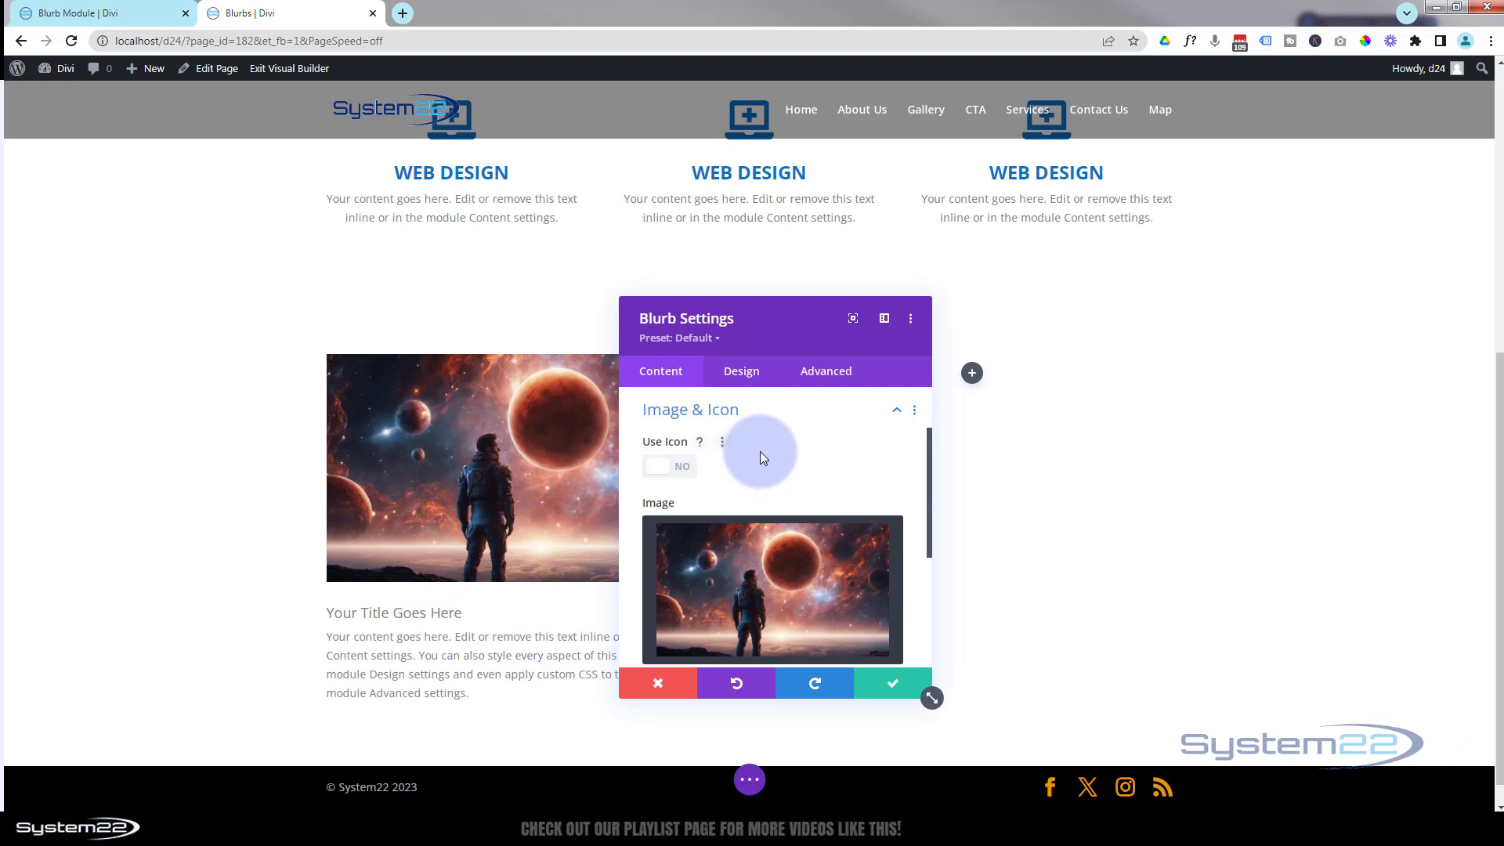
{"action": "scroll", "coordinate": [764, 458], "scroll_direction": "down", "scroll_amount": 2}
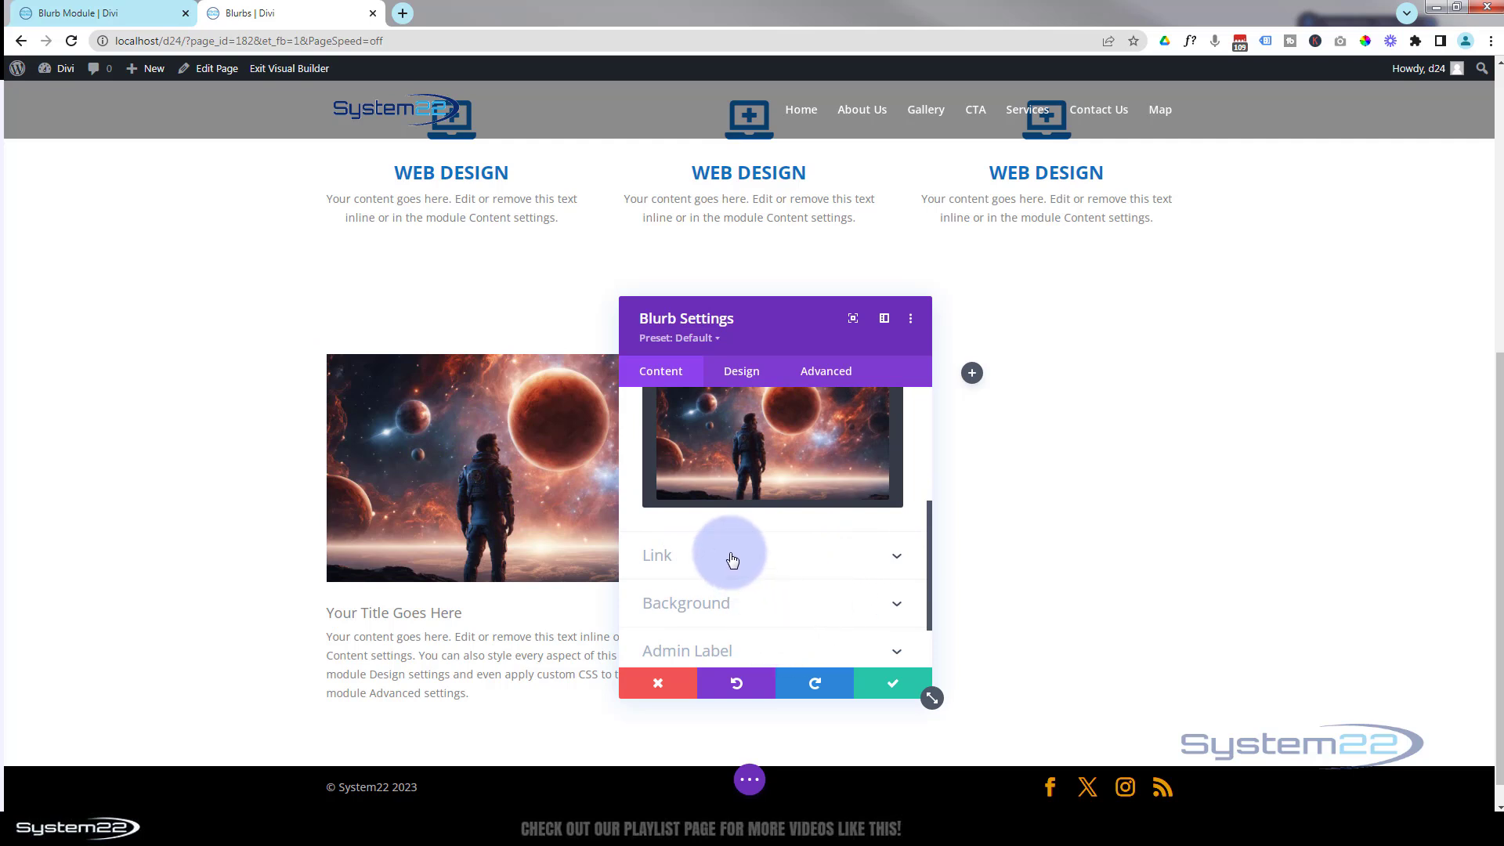
{"action": "left_click", "coordinate": [900, 683]}
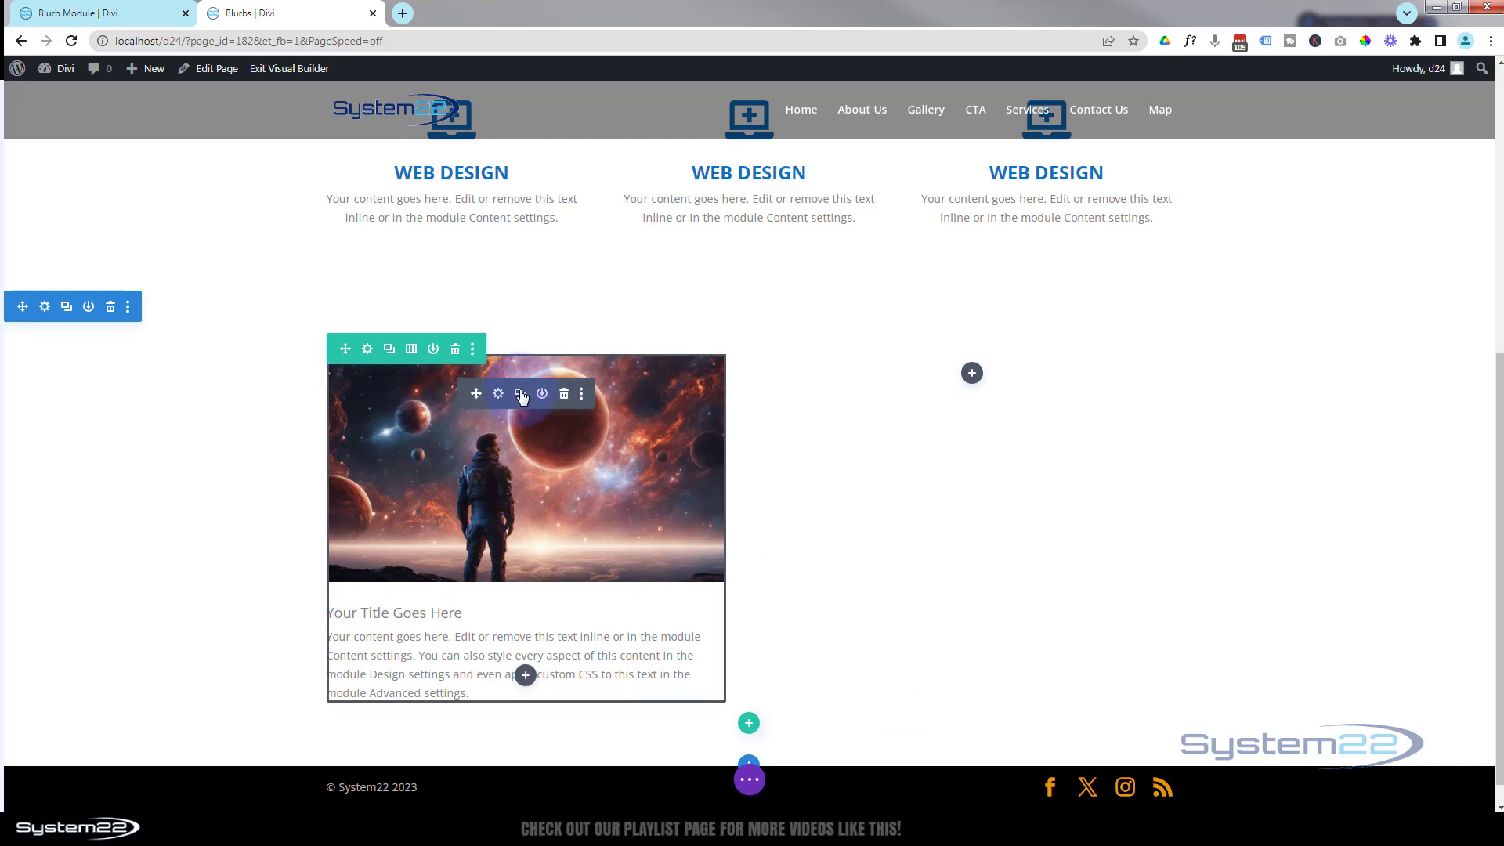
Duplicate the Space Man blurb into the second column and change the copy's image to the wizard picture
{"action": "left_click", "coordinate": [520, 394]}
{"action": "left_click_drag", "start_coordinate": [526, 387], "coordinate": [866, 535]}
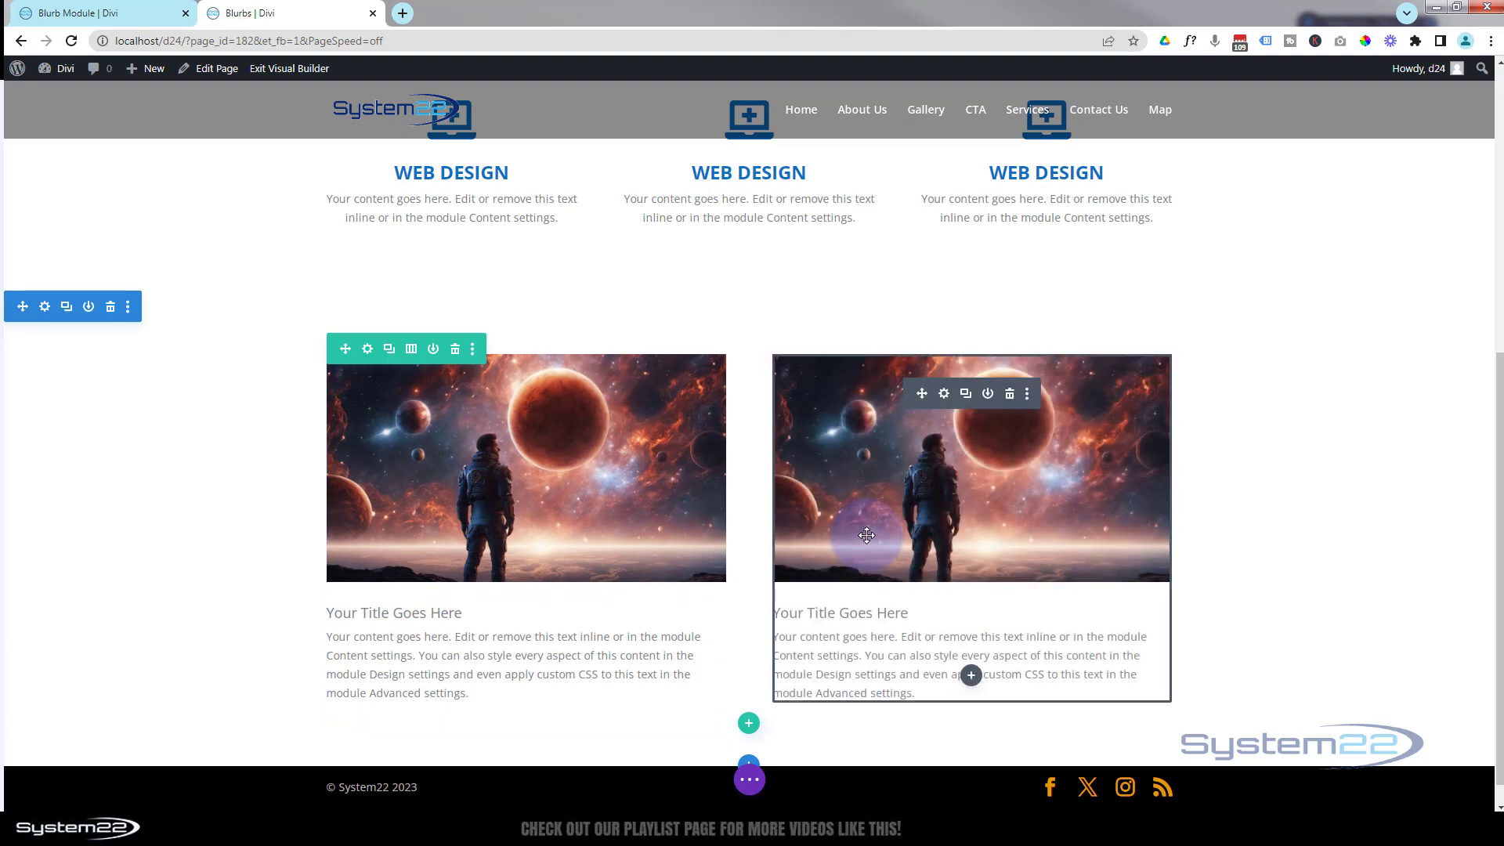
{"action": "left_click", "coordinate": [943, 393]}
{"action": "scroll", "coordinate": [736, 536], "scroll_direction": "down", "scroll_amount": 2}
{"action": "scroll", "coordinate": [740, 537], "scroll_direction": "down", "scroll_amount": 3}
{"action": "left_click", "coordinate": [758, 497]}
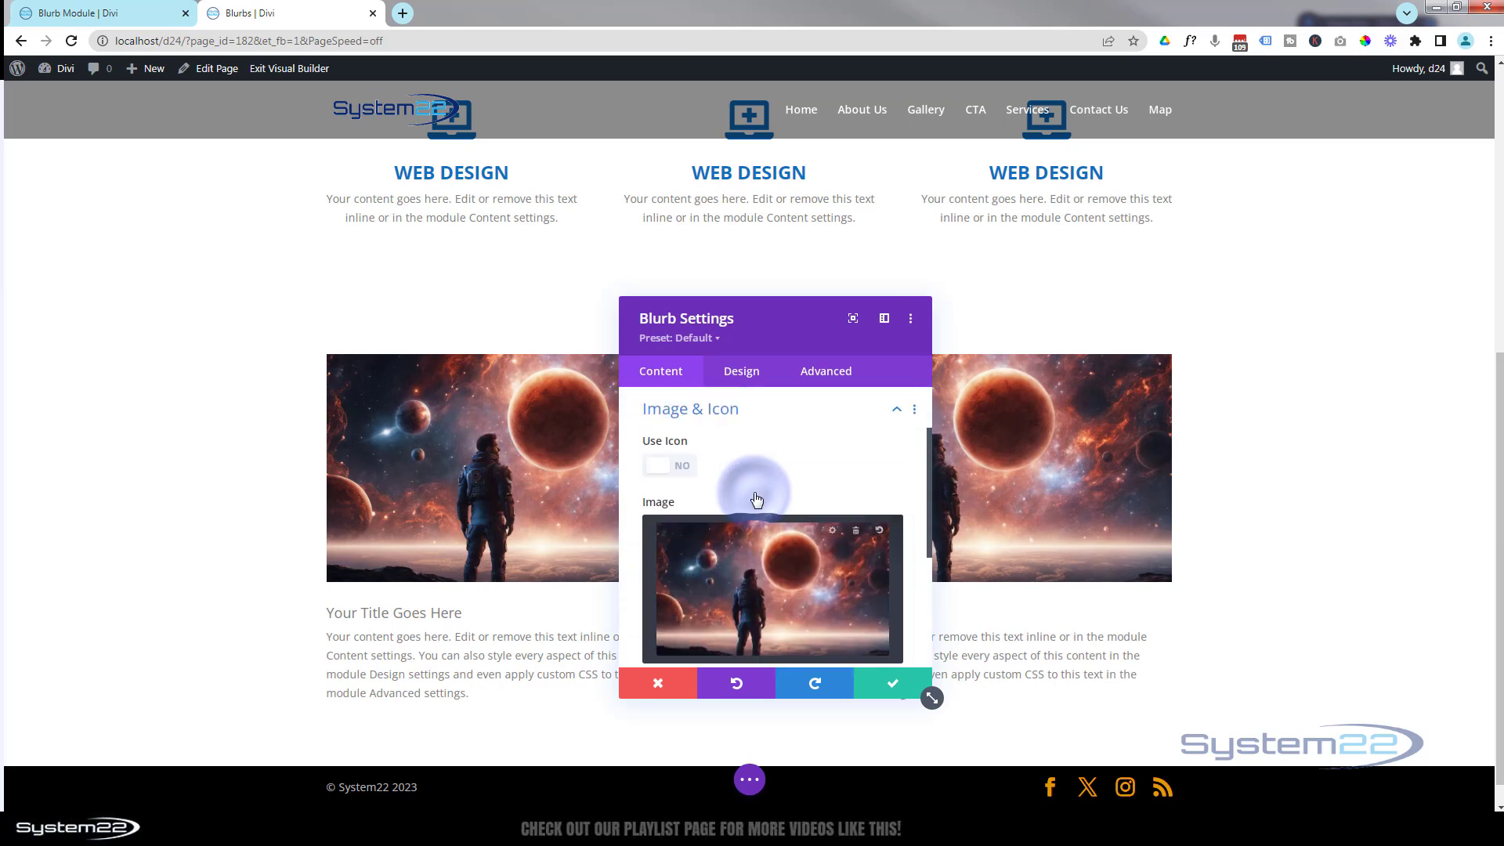
{"action": "left_click", "coordinate": [765, 597]}
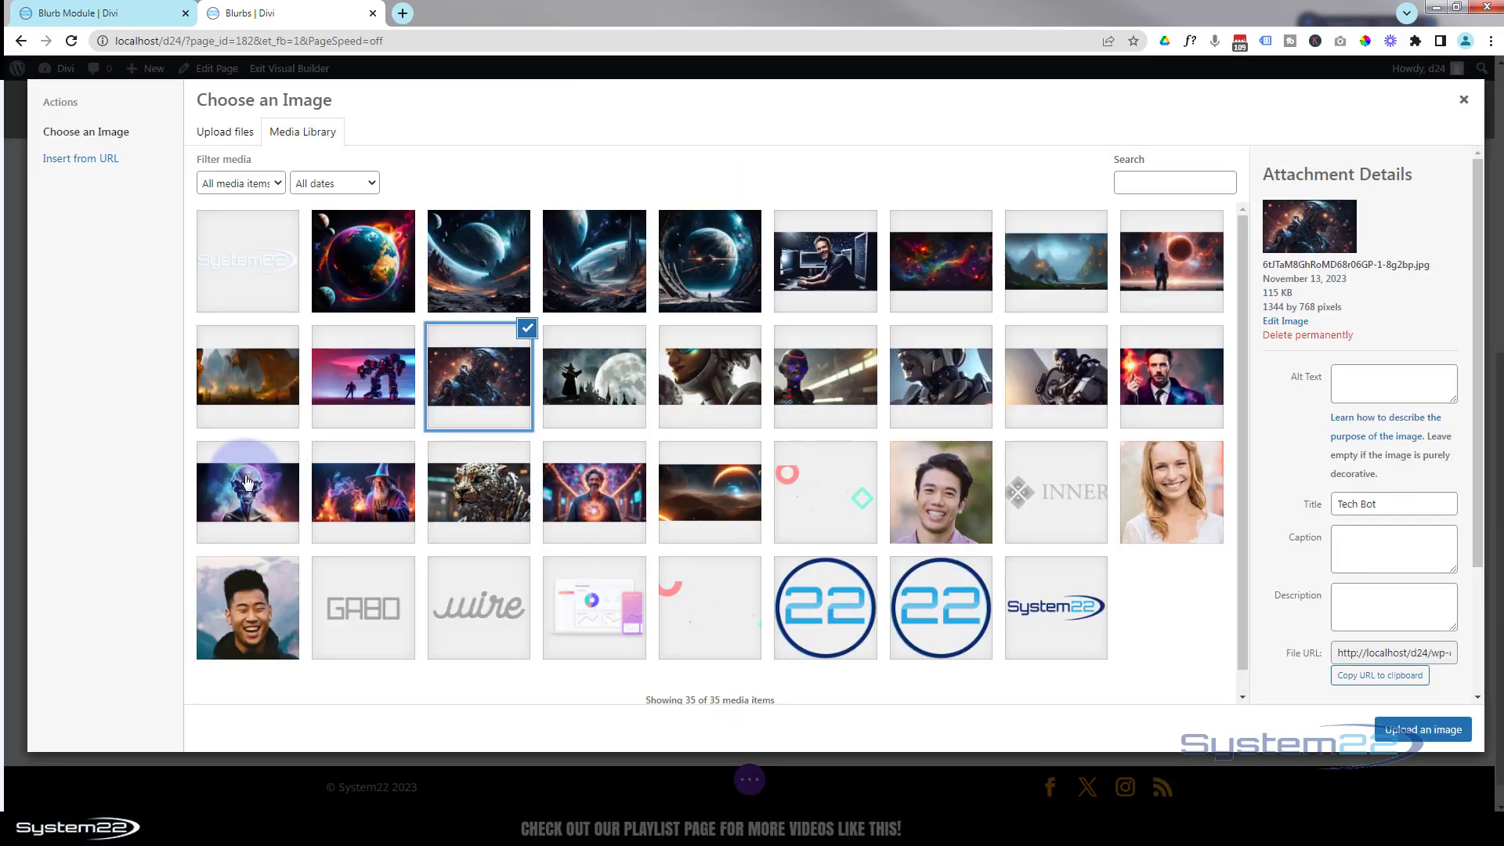
{"action": "left_click", "coordinate": [363, 492]}
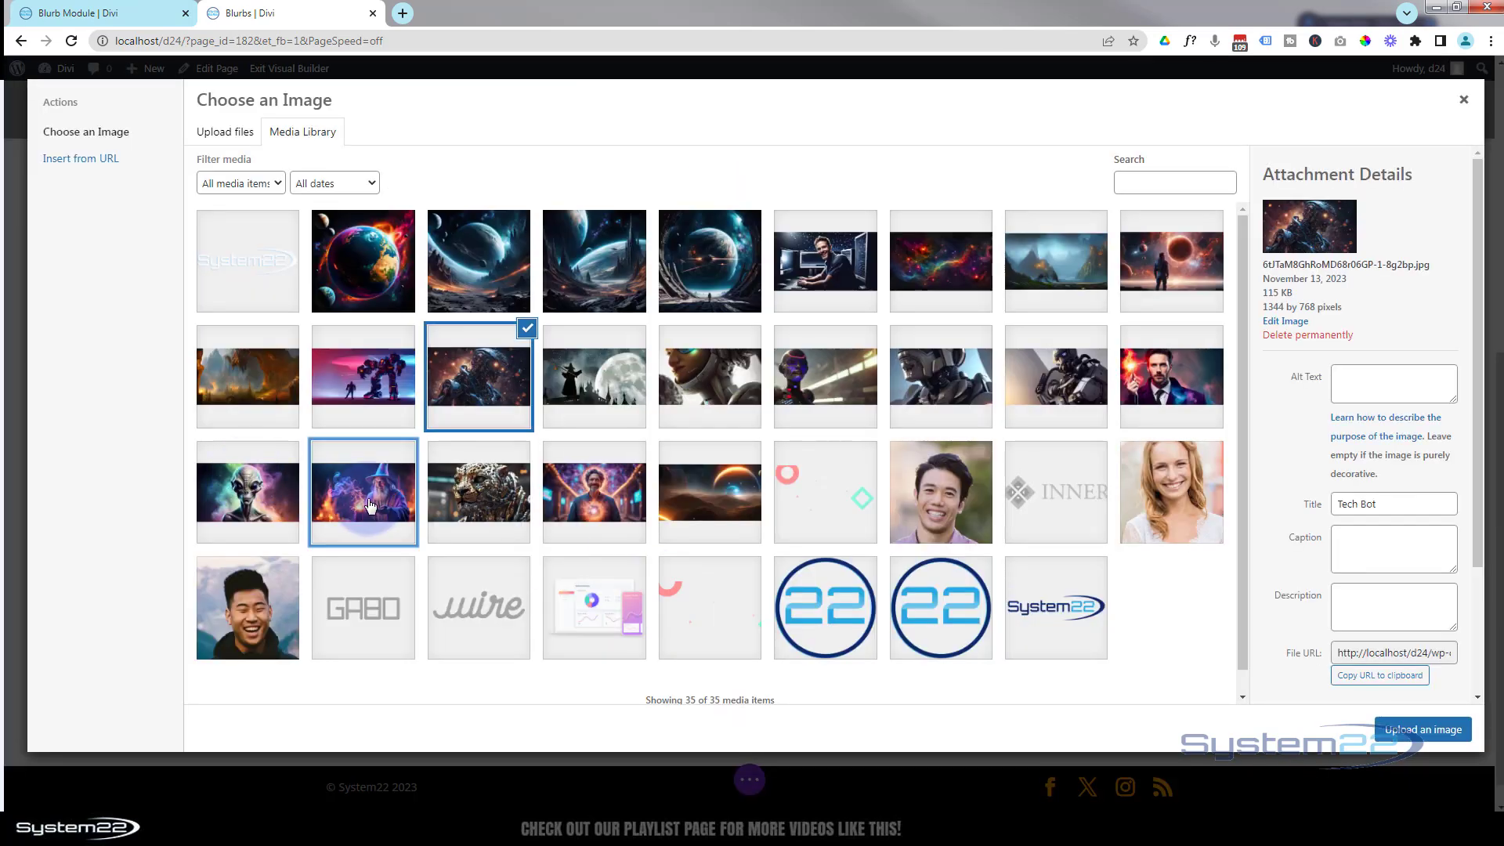
{"action": "left_click", "coordinate": [1422, 729]}
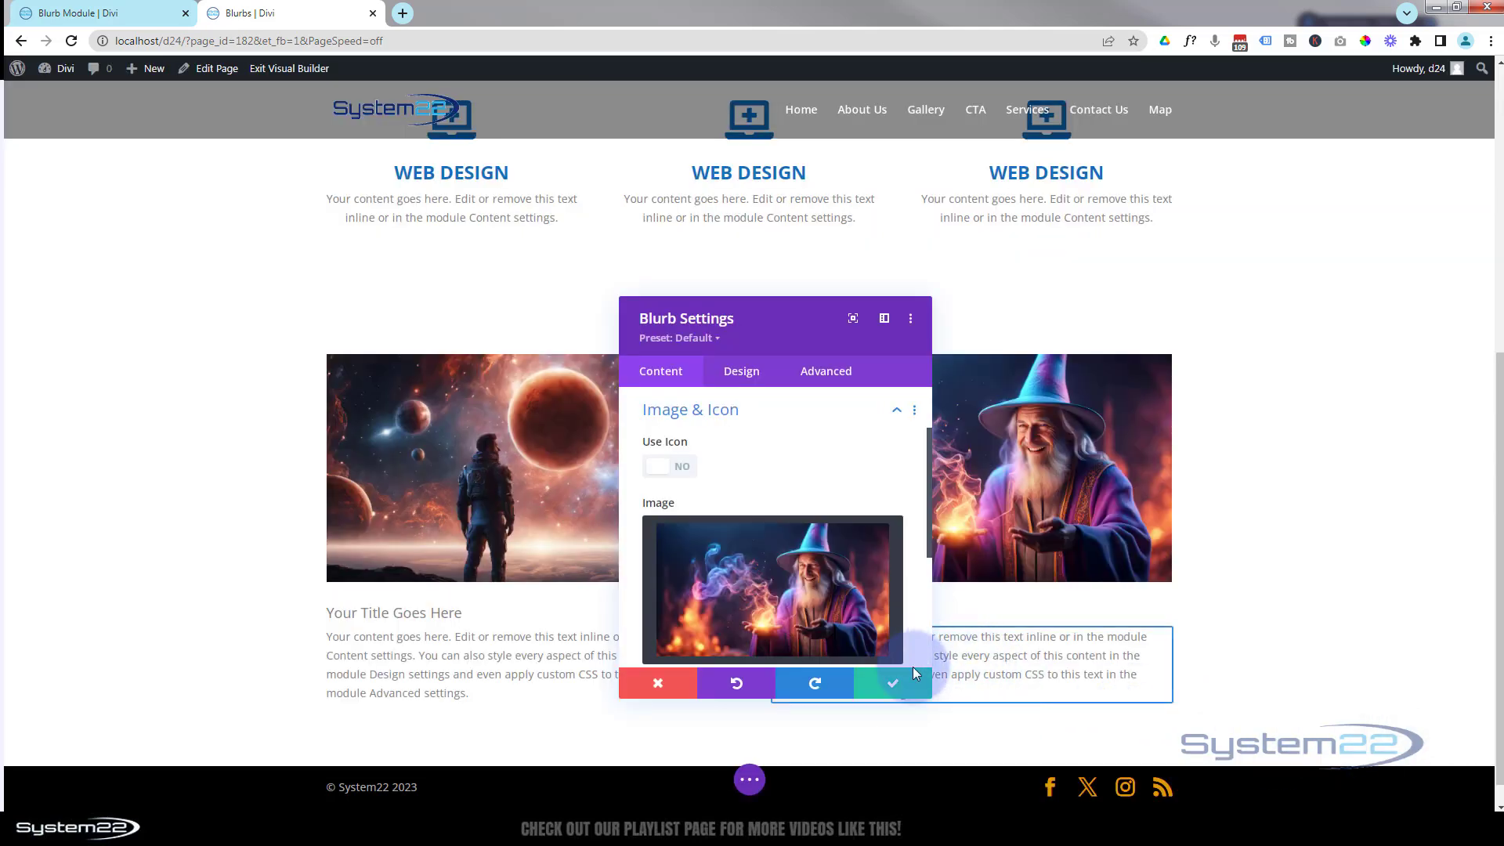
{"action": "left_click", "coordinate": [883, 687]}
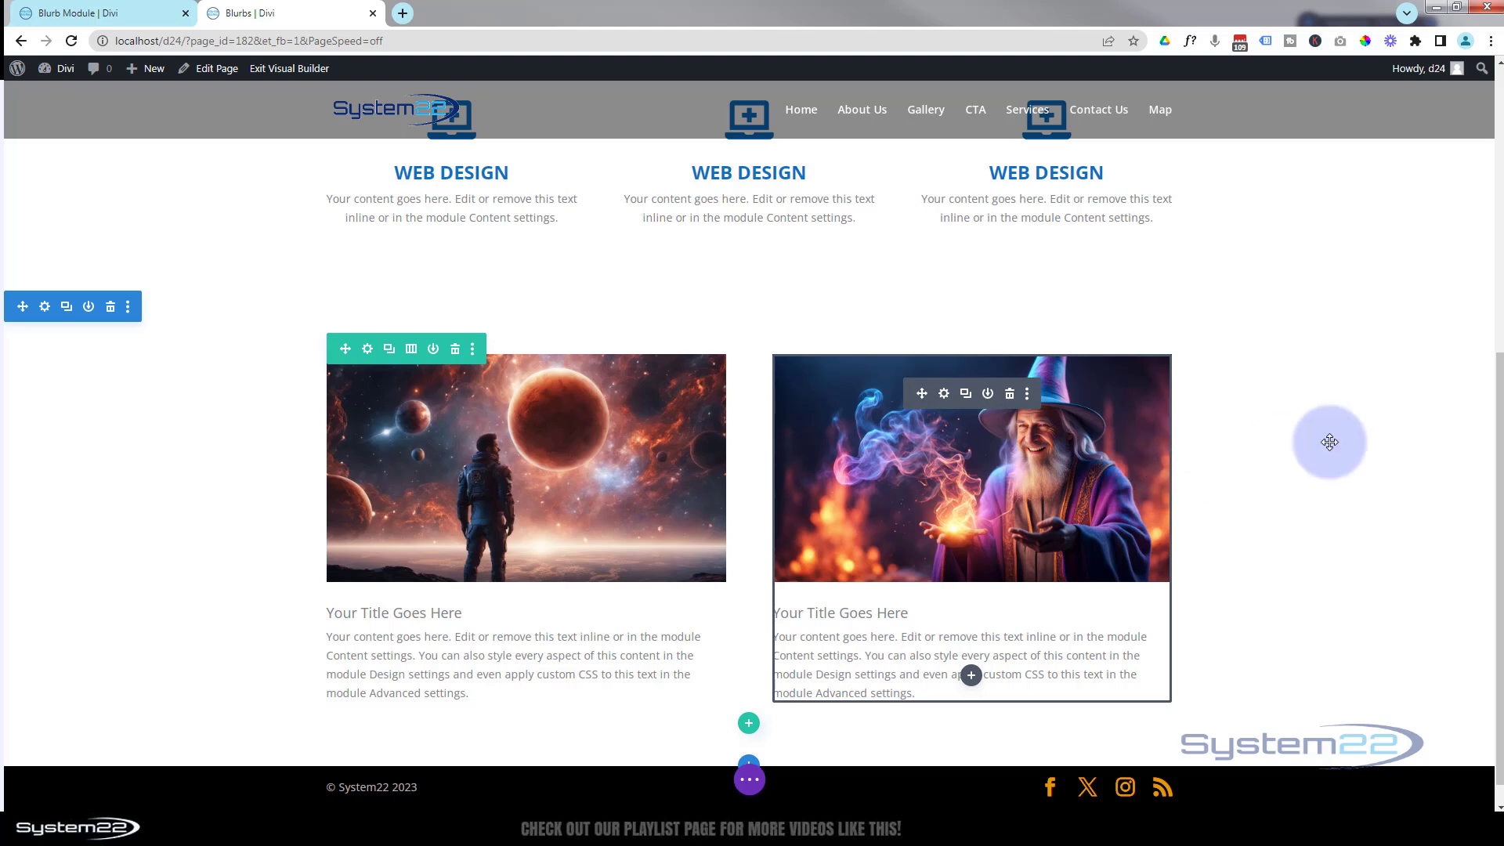
Examine the two-column image blurbs with overlaid hover content on the Blurb Module example page and return to the Blurbs page
{"action": "left_click", "coordinate": [146, 20]}
{"action": "scroll", "coordinate": [200, 419], "scroll_direction": "down", "scroll_amount": 2}
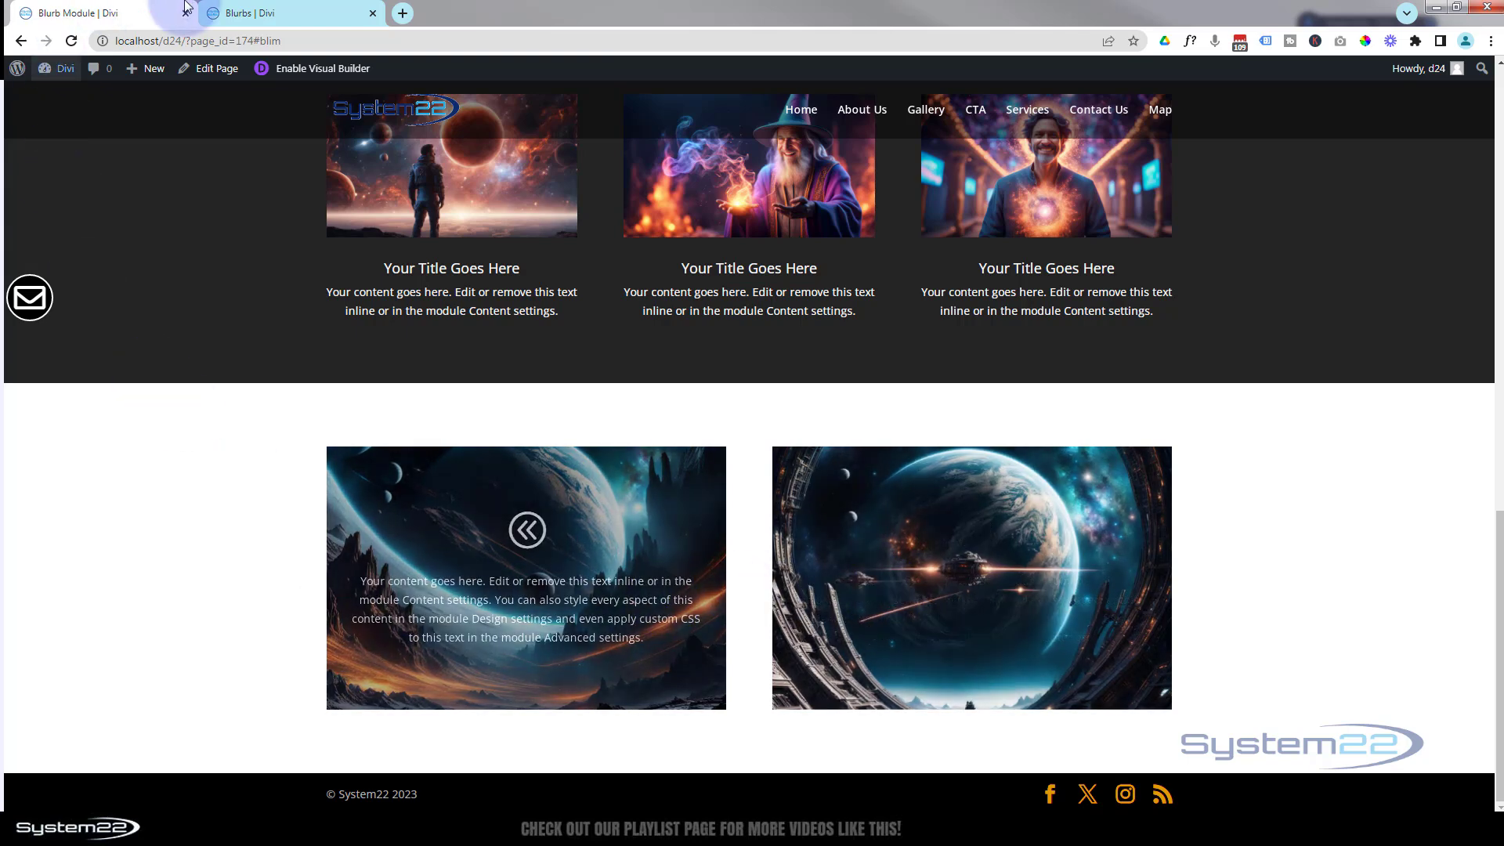
{"action": "left_click", "coordinate": [251, 13]}
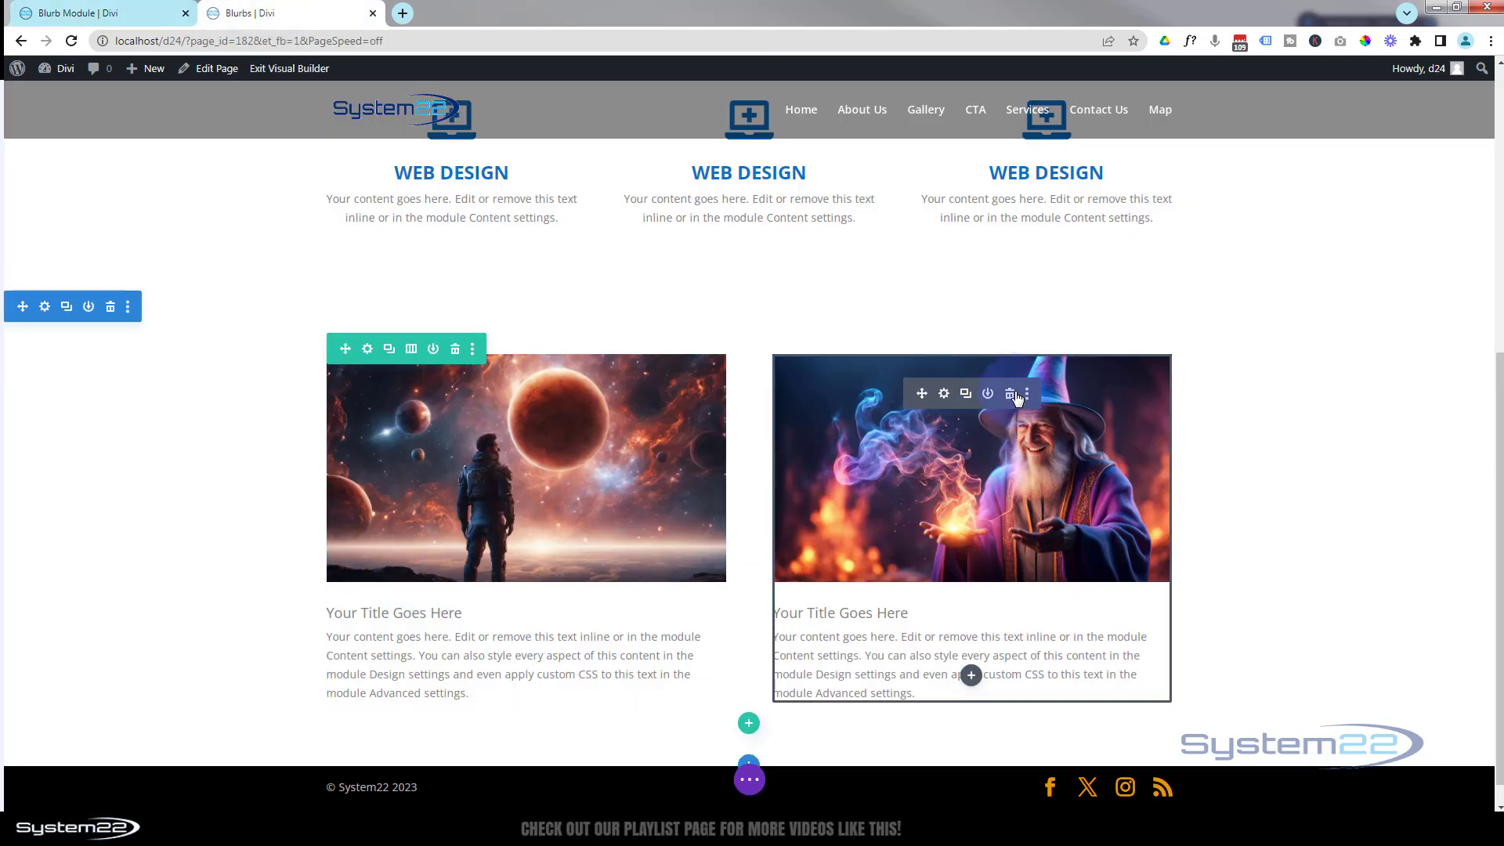
Delete the wizard blurb from the second column and insert a new Blurb module in its place
{"action": "left_click", "coordinate": [1010, 396]}
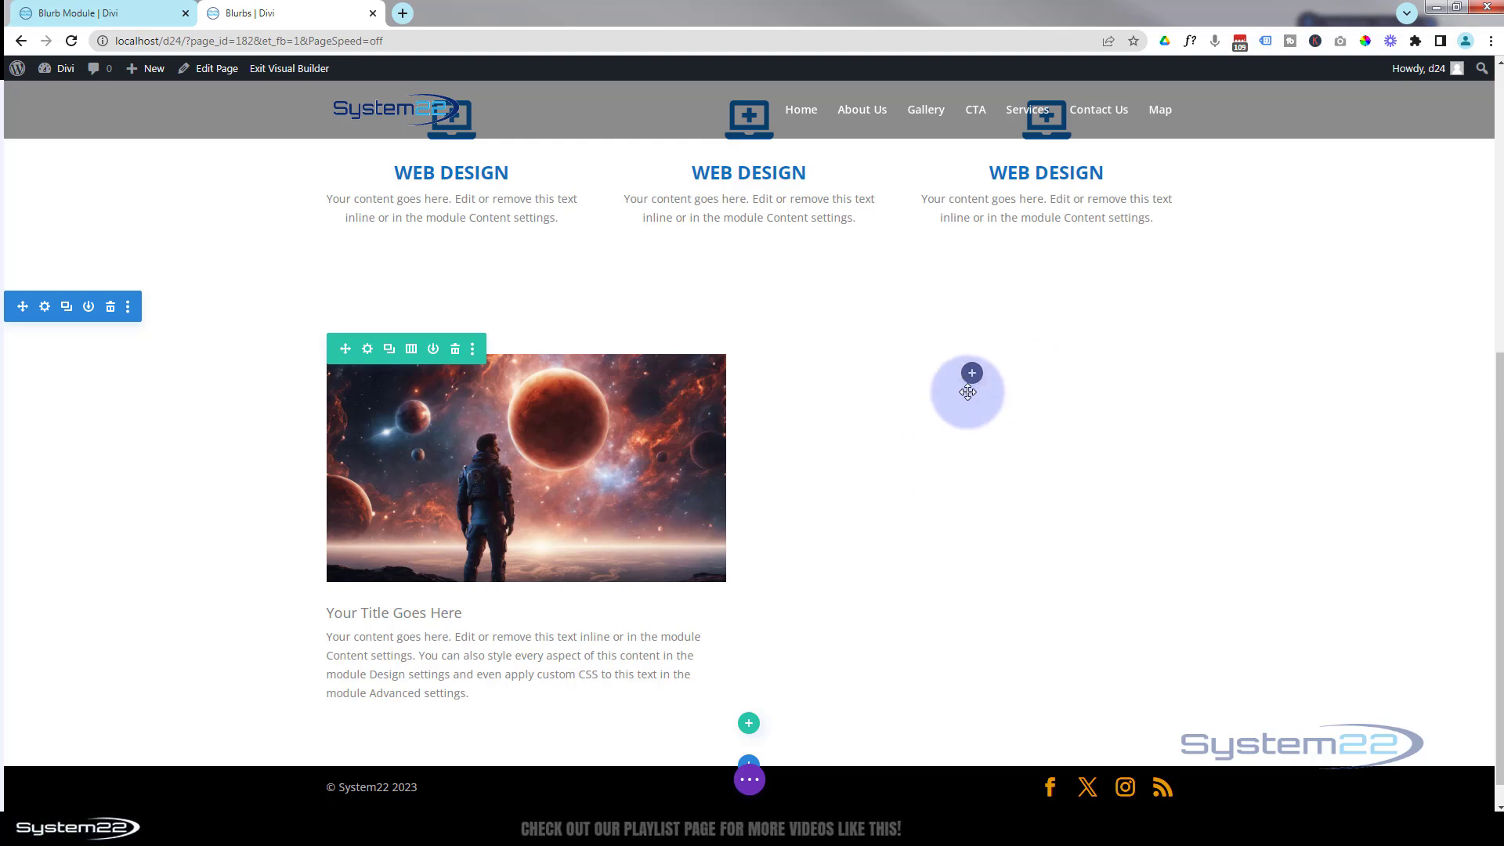
{"action": "left_click", "coordinate": [972, 377]}
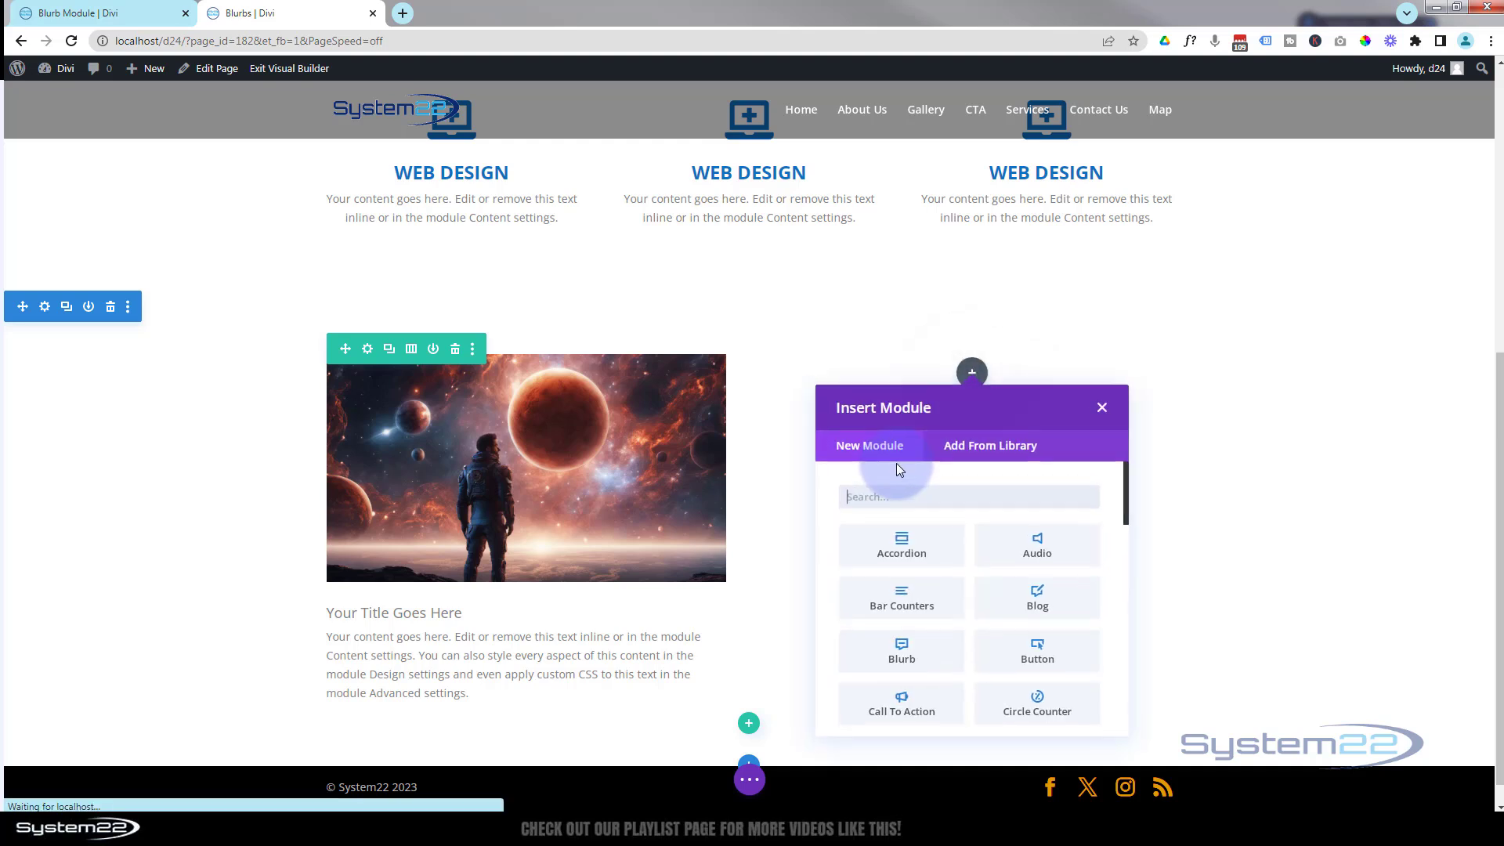
{"action": "left_click", "coordinate": [909, 657]}
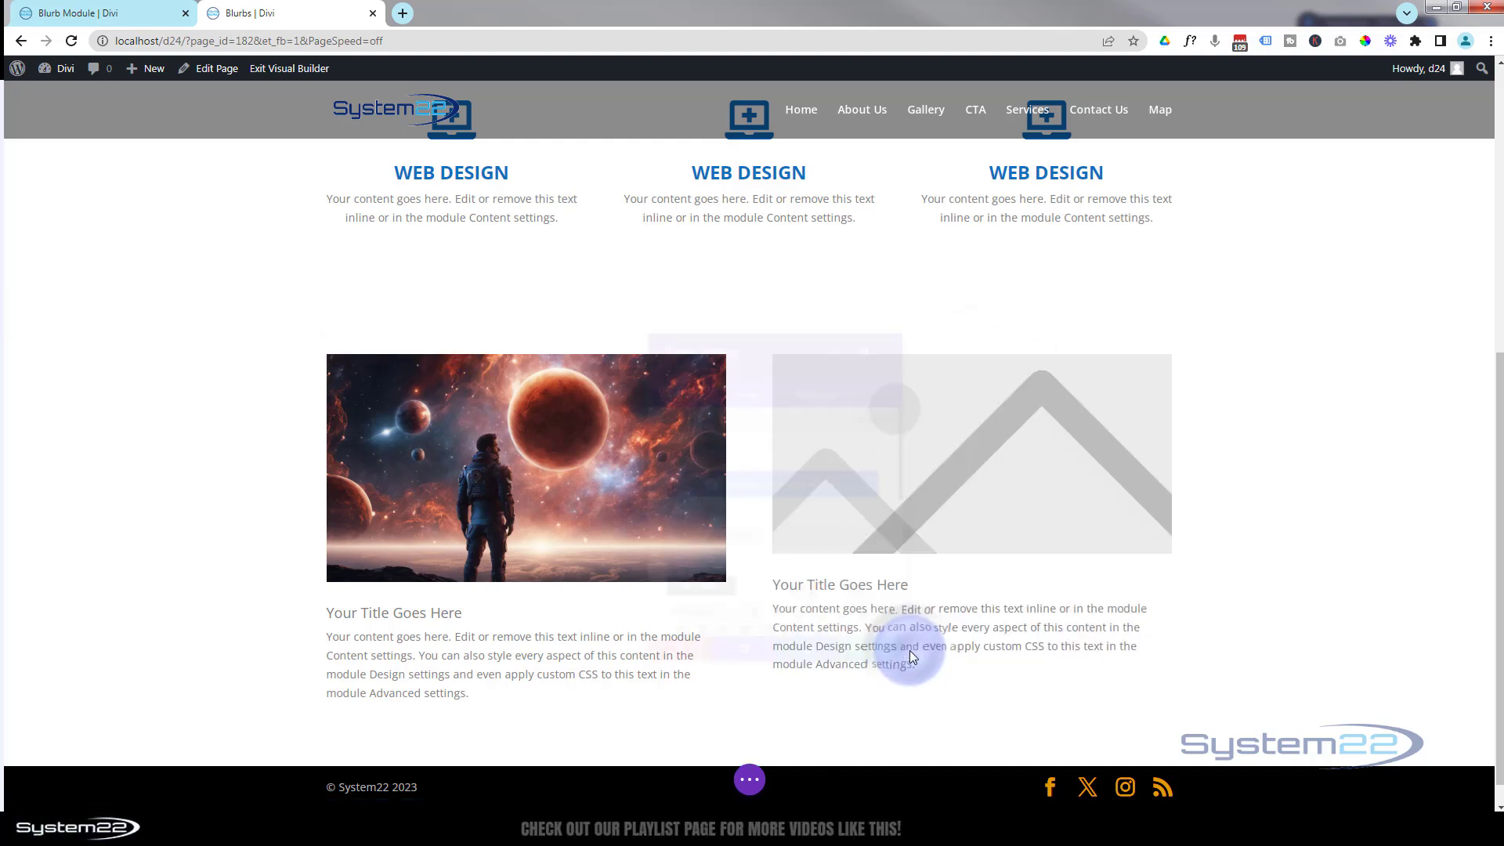
{"action": "left_click_drag", "start_coordinate": [781, 321], "coordinate": [449, 176]}
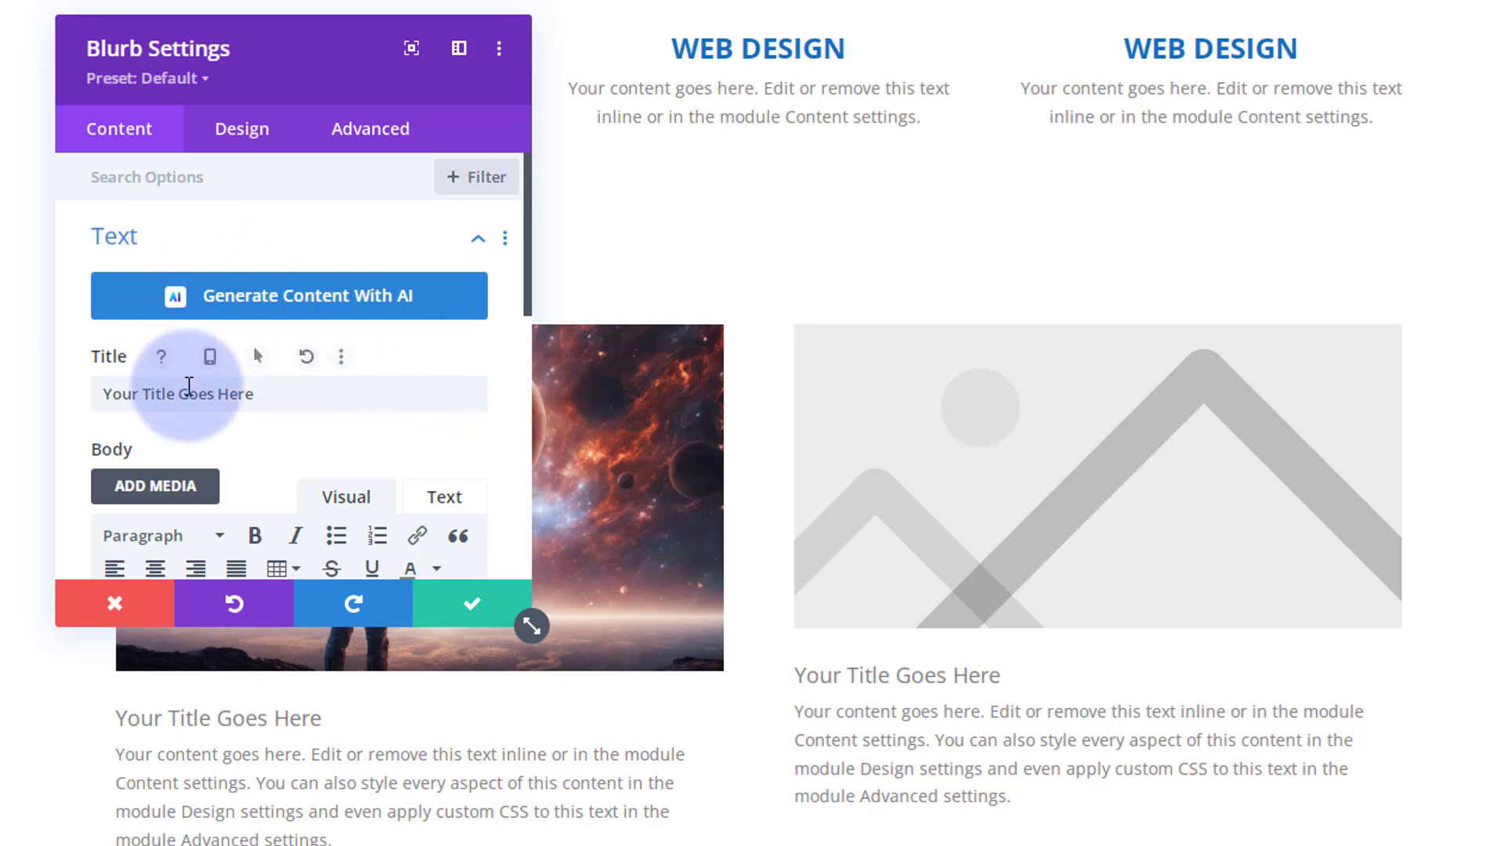
Remove the placeholder image from the new second-column blurb and save the module
{"action": "scroll", "coordinate": [201, 396], "scroll_direction": "down", "scroll_amount": 2}
{"action": "scroll", "coordinate": [208, 418], "scroll_direction": "down", "scroll_amount": 2}
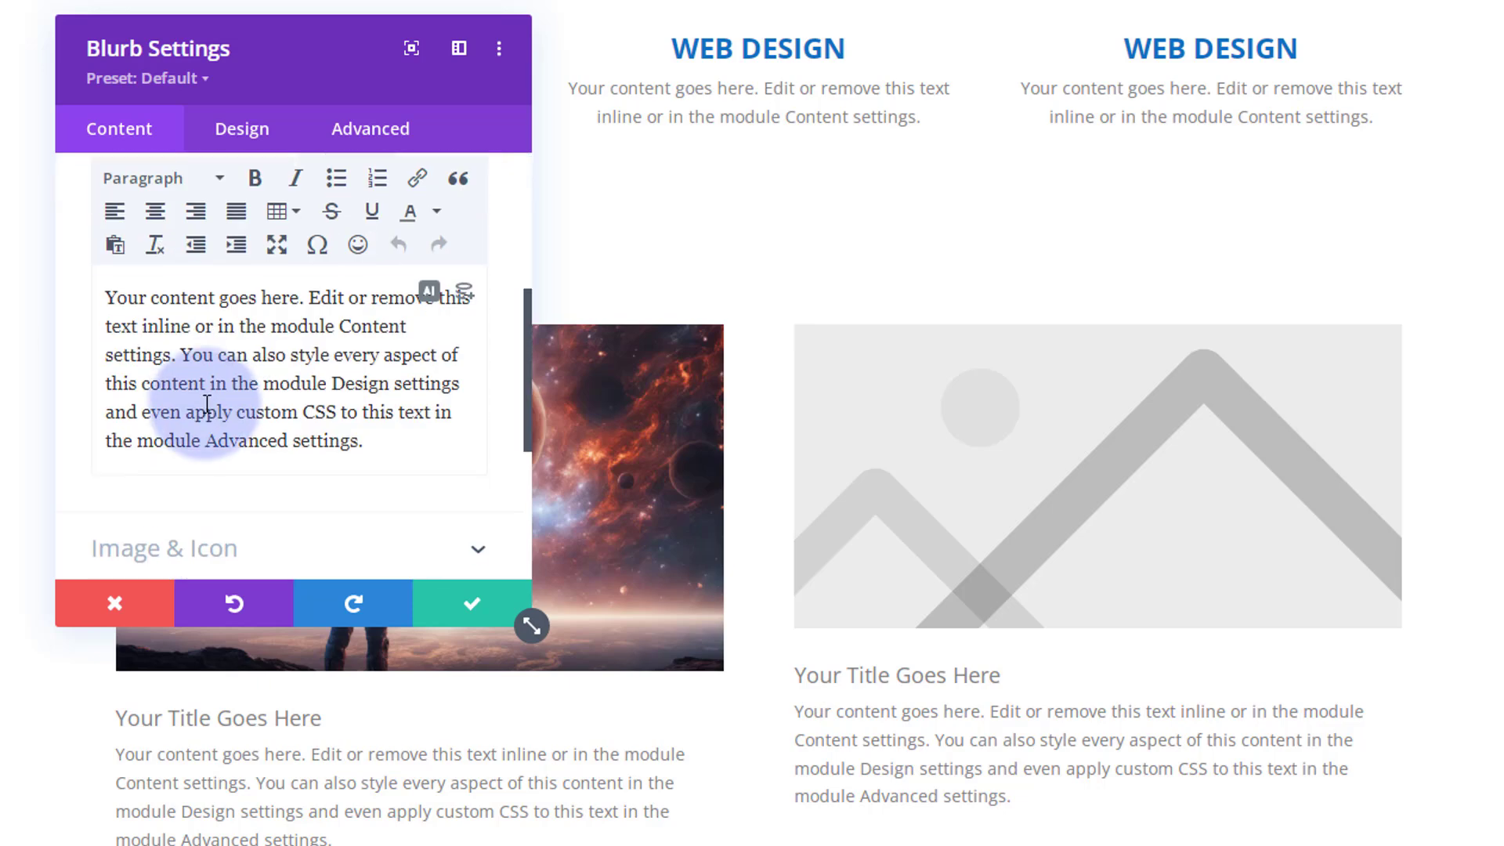
{"action": "scroll", "coordinate": [206, 405], "scroll_direction": "down", "scroll_amount": 3}
{"action": "left_click", "coordinate": [319, 313]}
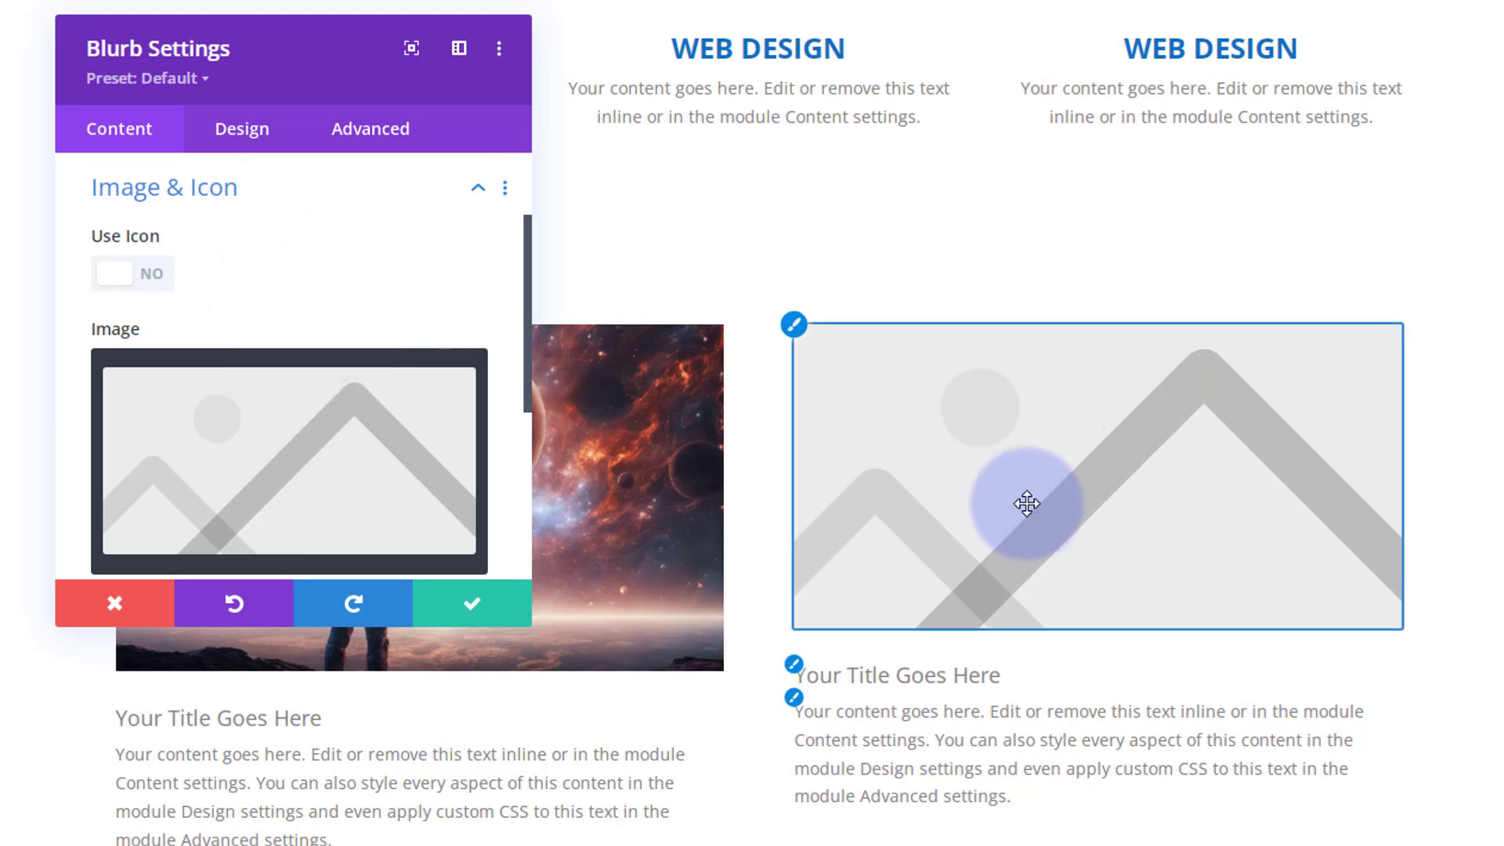
{"action": "mouse_move", "coordinate": [447, 480]}
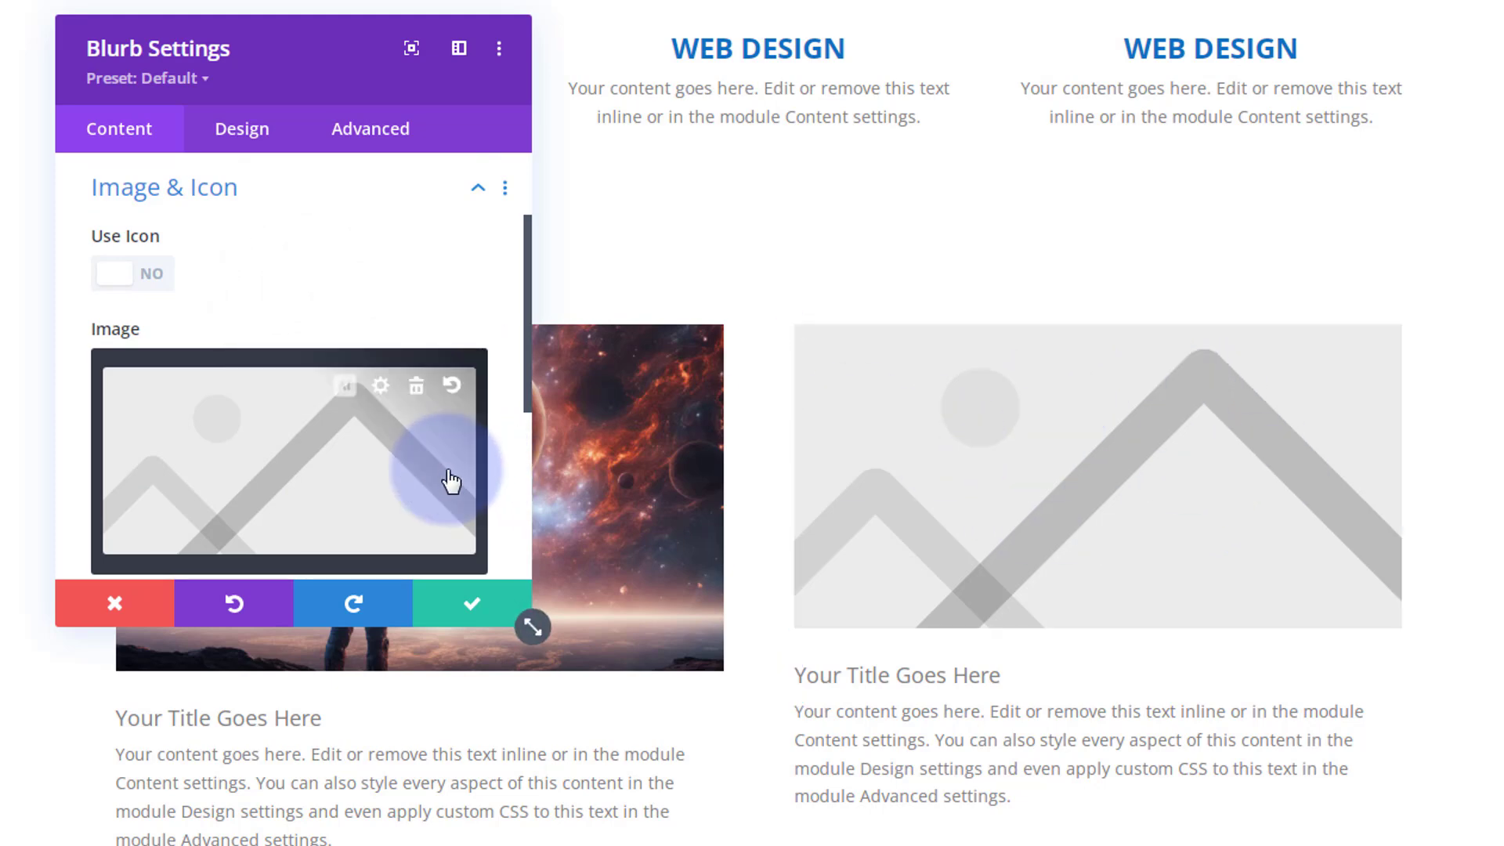
{"action": "left_click", "coordinate": [417, 385]}
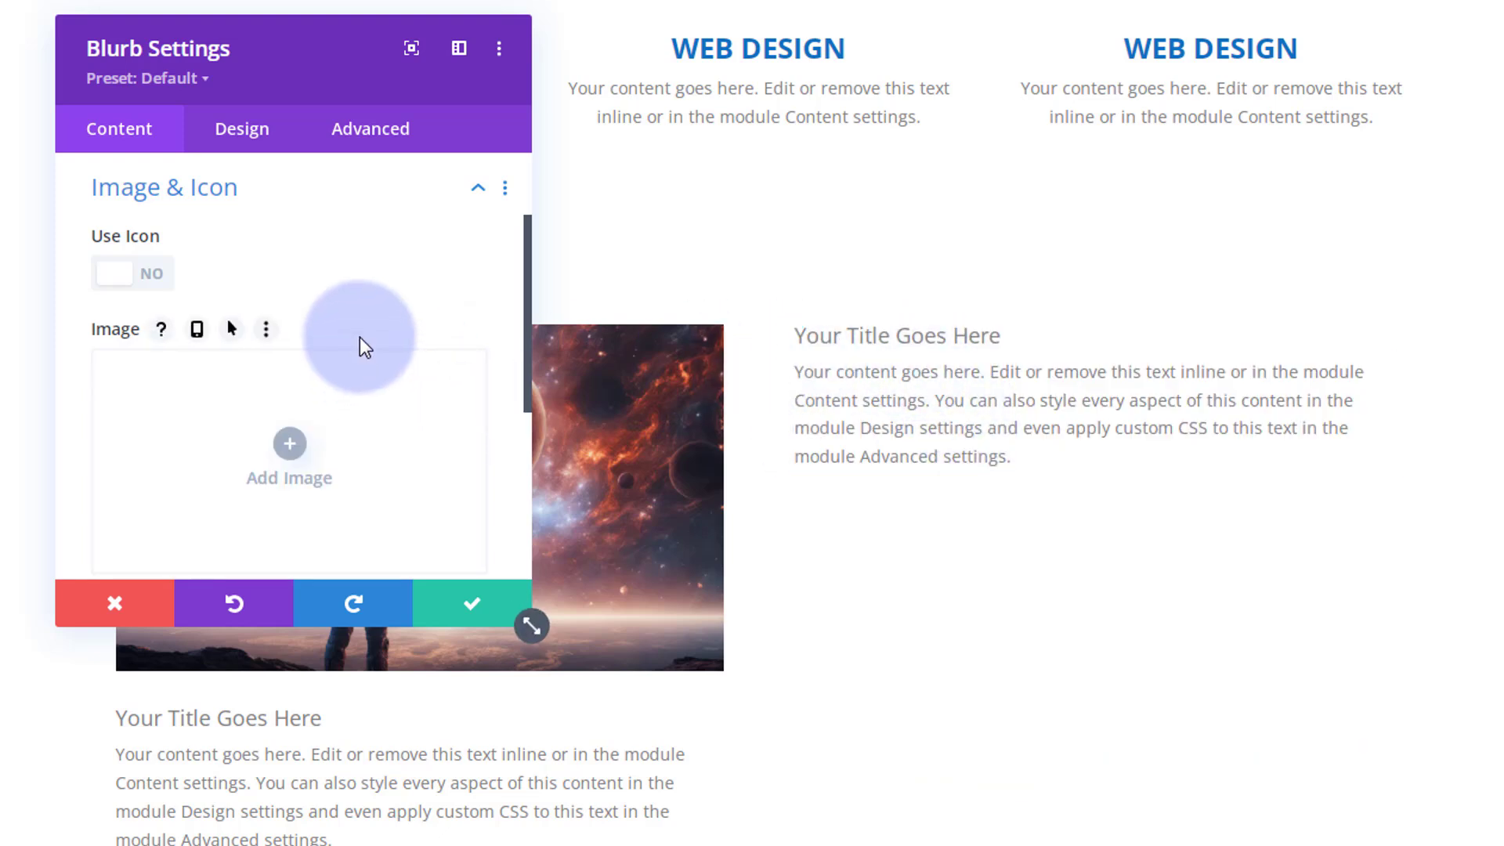
{"action": "scroll", "coordinate": [365, 336], "scroll_direction": "down", "scroll_amount": 3}
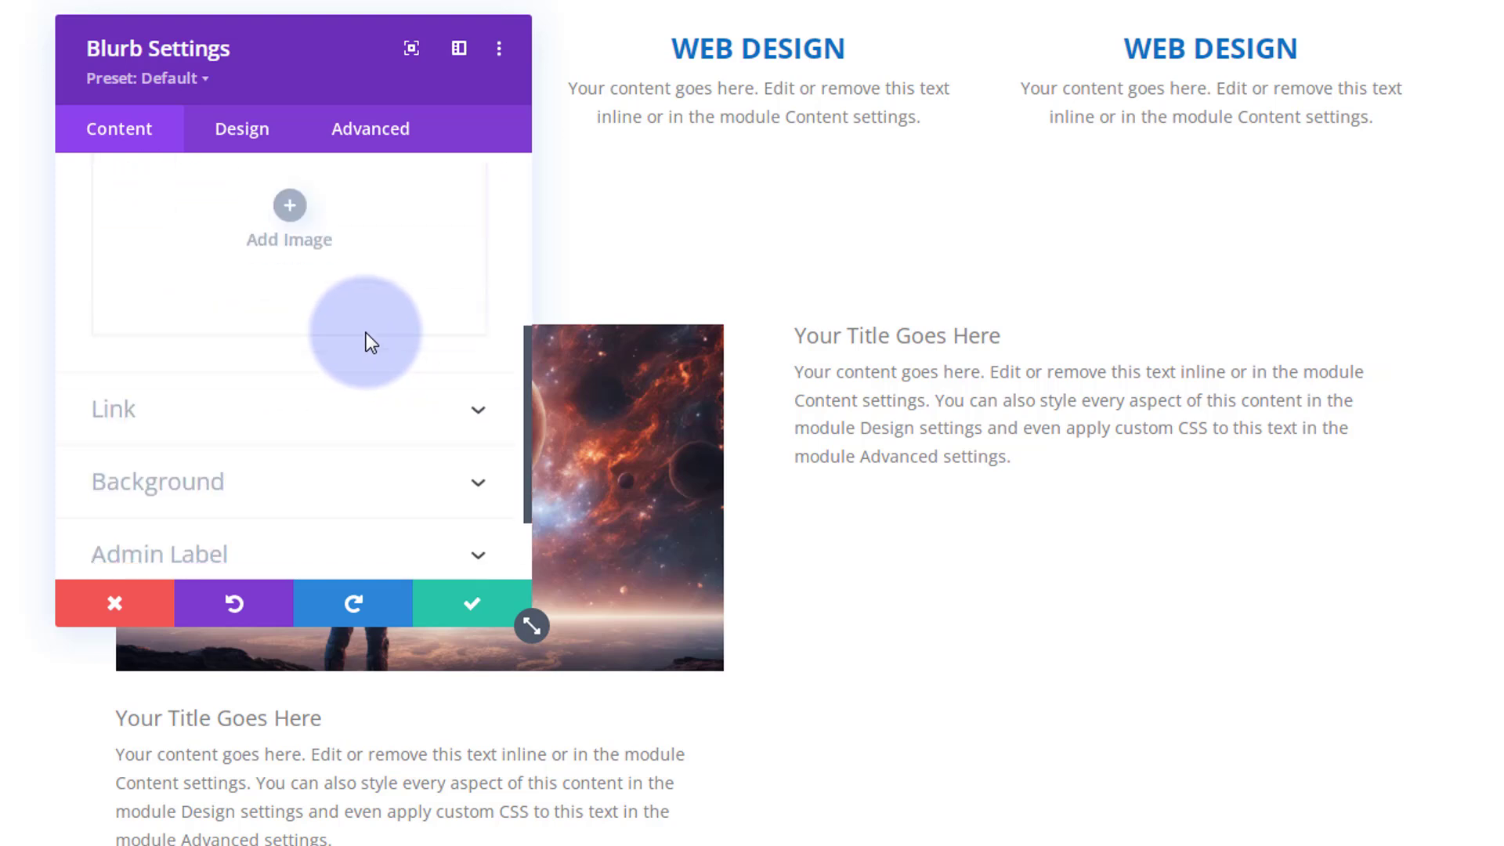
{"action": "scroll", "coordinate": [365, 336], "scroll_direction": "down", "scroll_amount": 2}
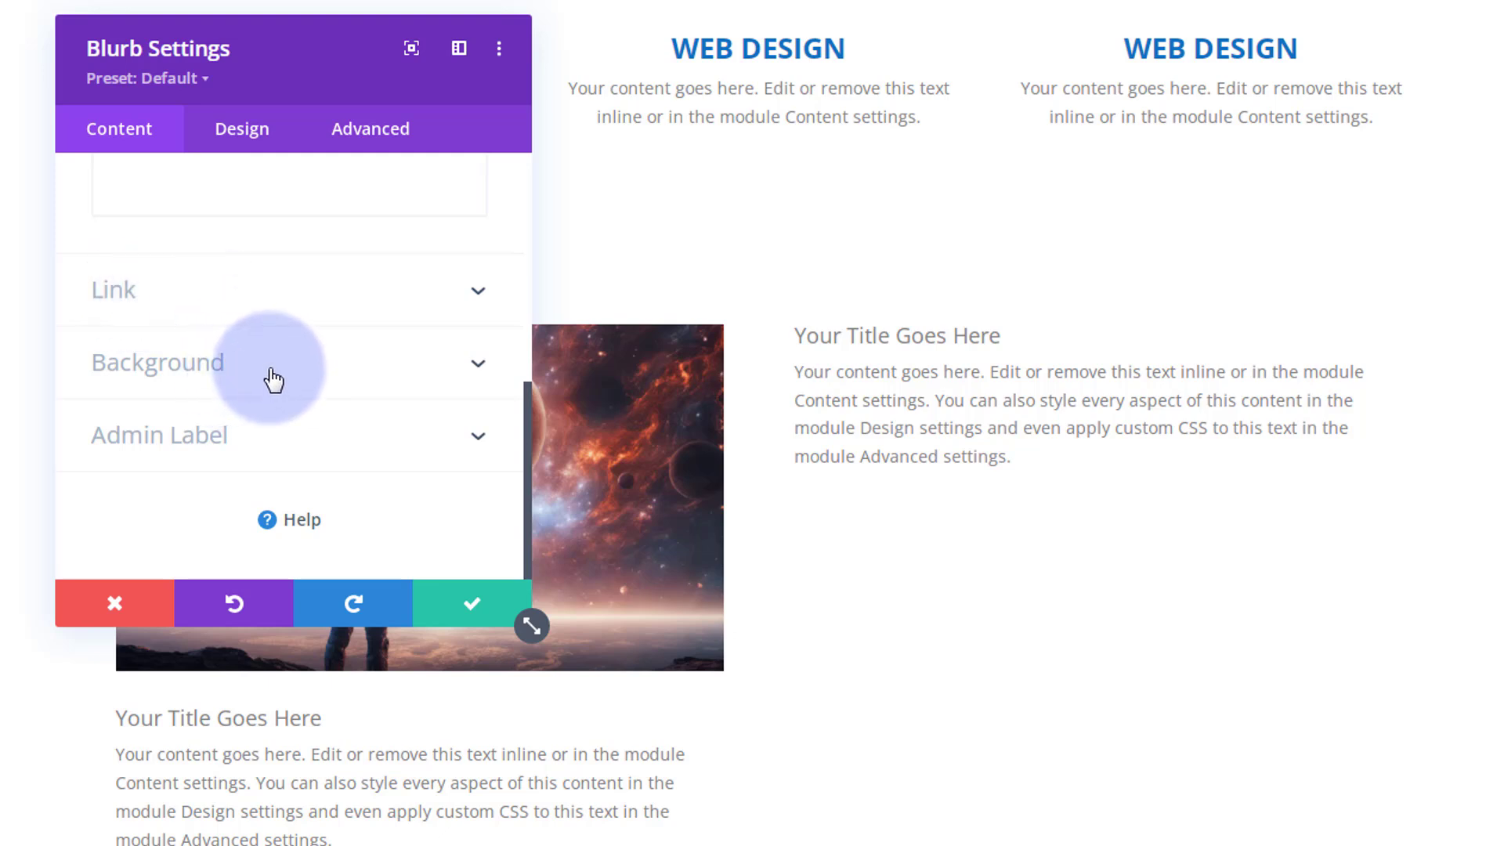
{"action": "left_click", "coordinate": [474, 615]}
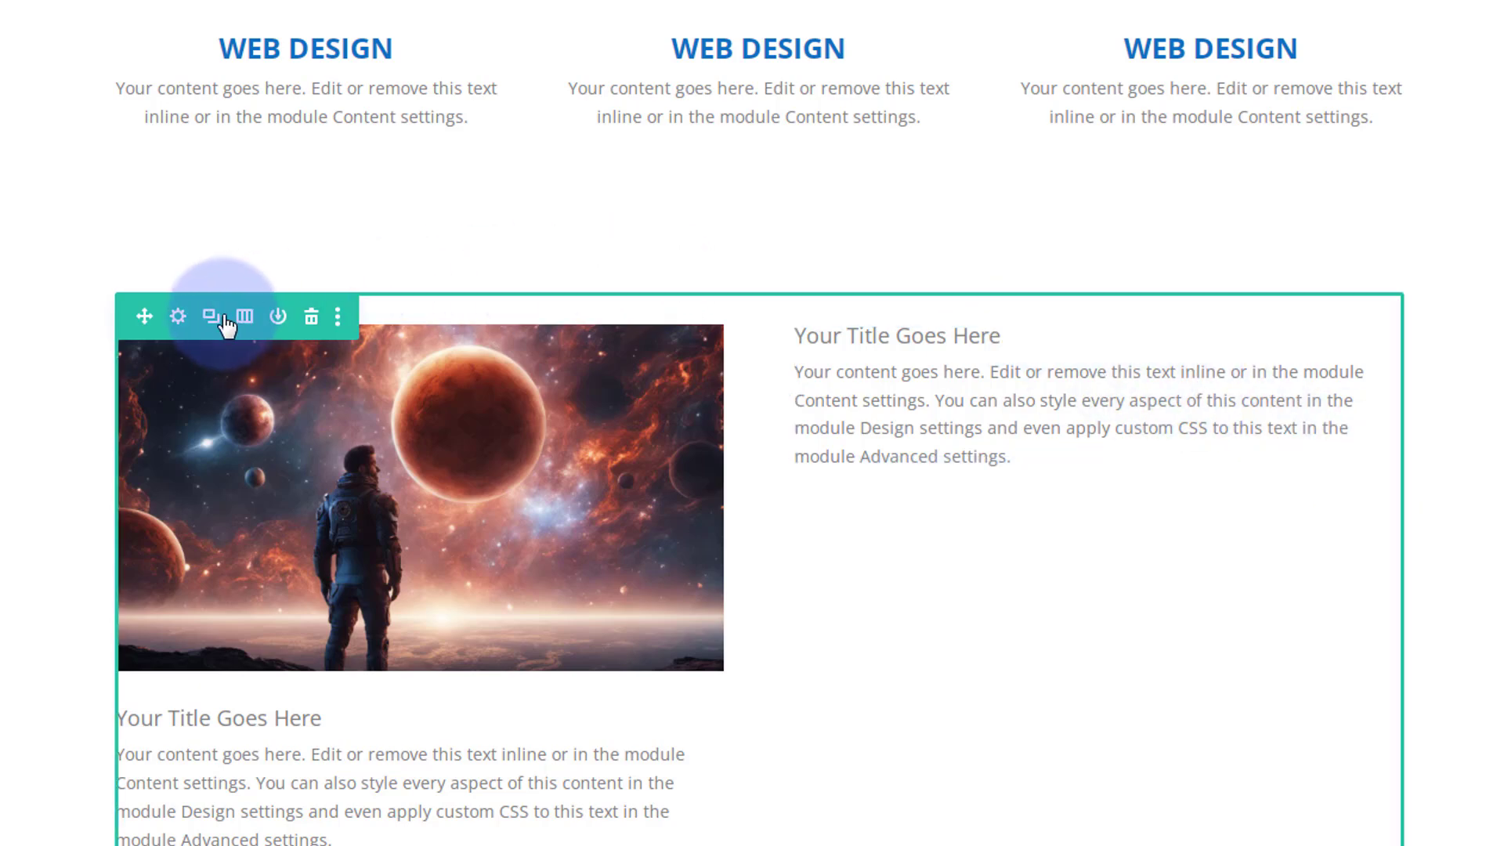
Set the row's second column background to the blue planet landscape image from the media library and save the row settings
{"action": "left_click", "coordinate": [179, 318]}
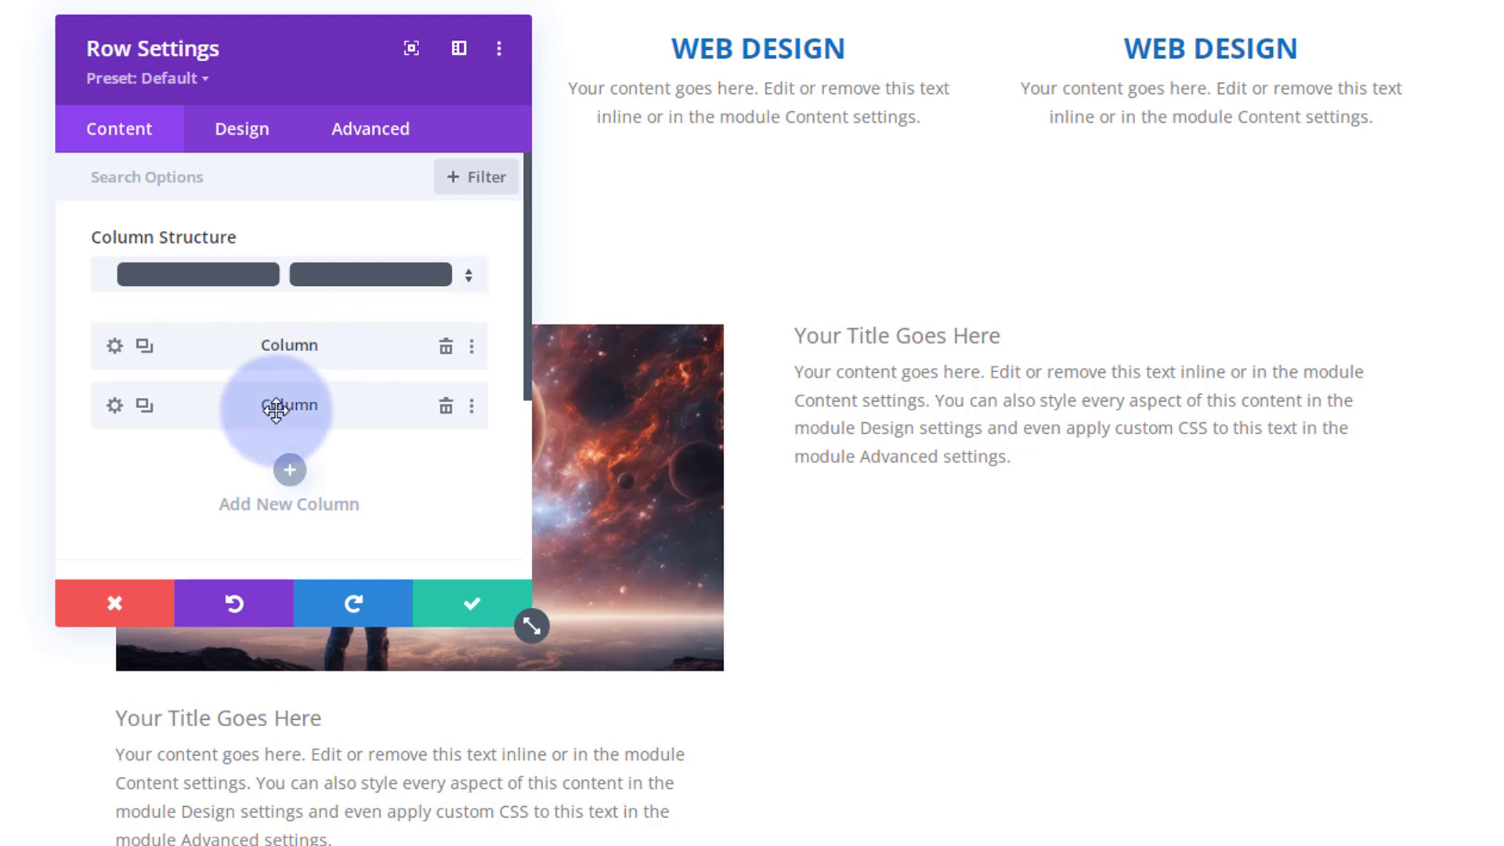
{"action": "left_click", "coordinate": [114, 404]}
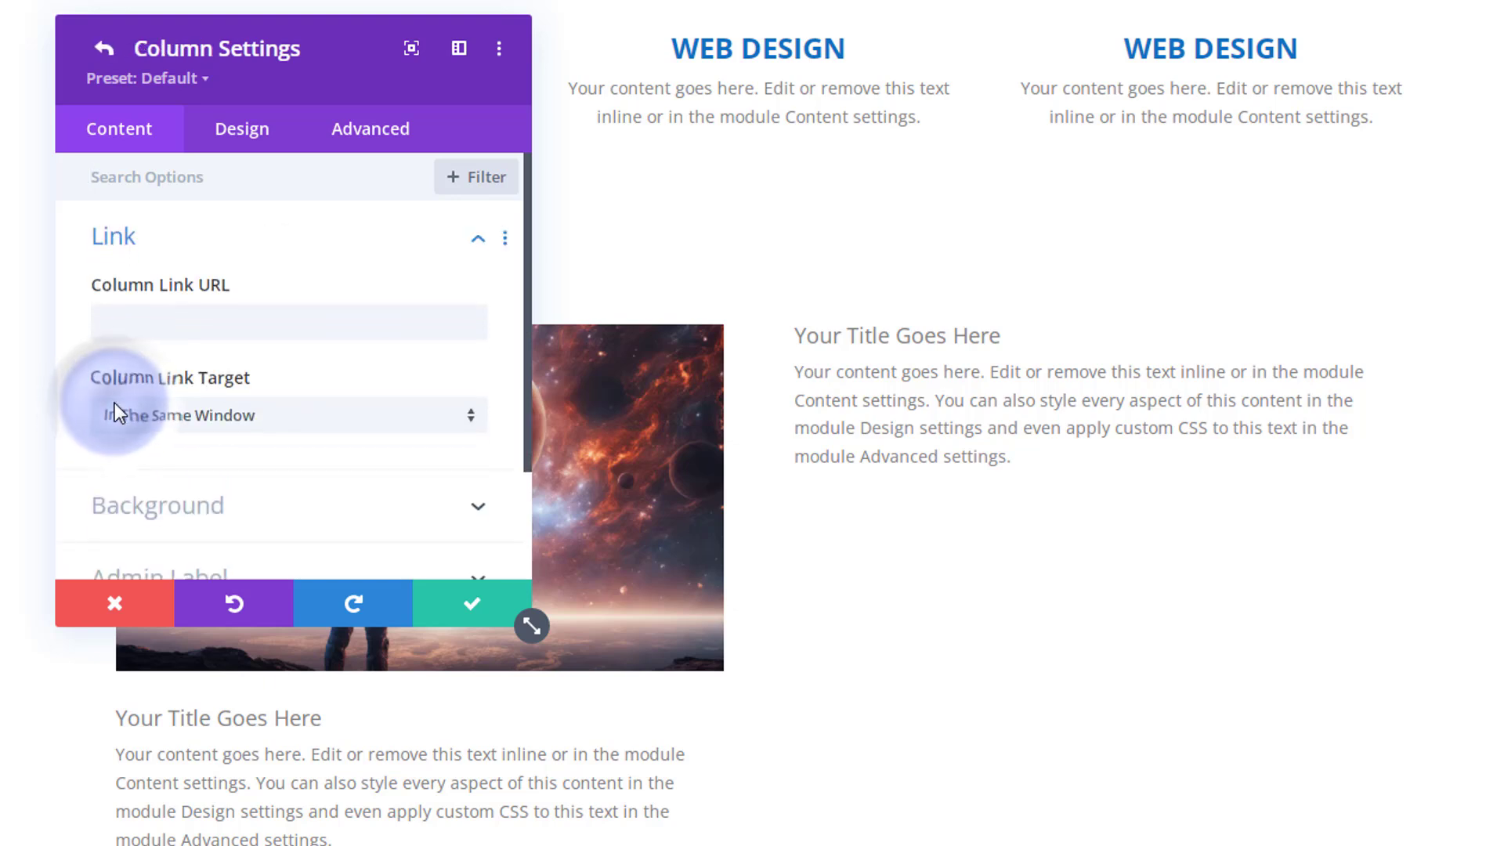
{"action": "left_click", "coordinate": [240, 515]}
{"action": "left_click", "coordinate": [258, 284]}
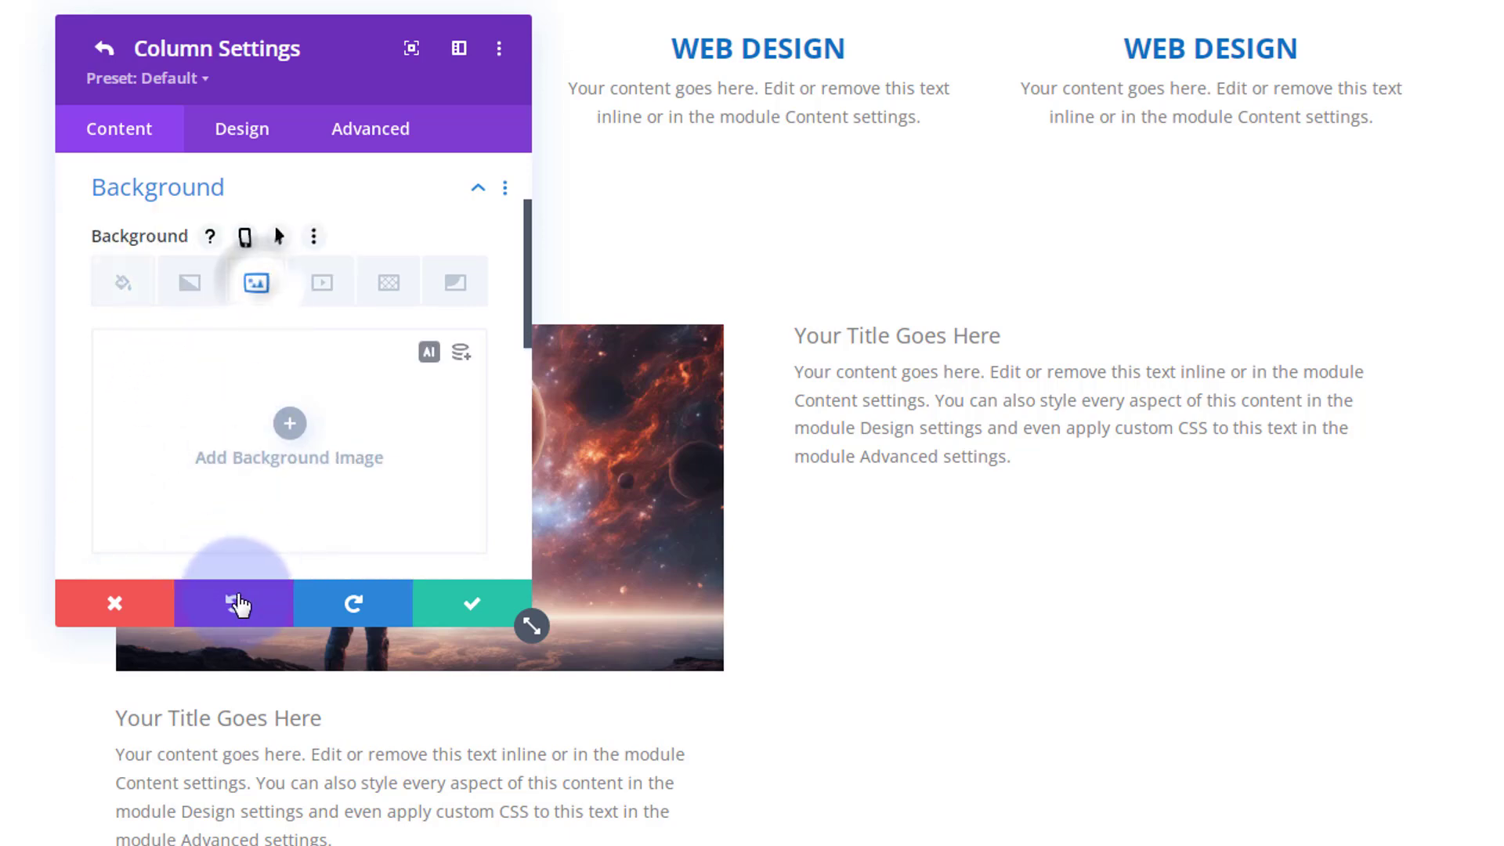
{"action": "left_click", "coordinate": [287, 427]}
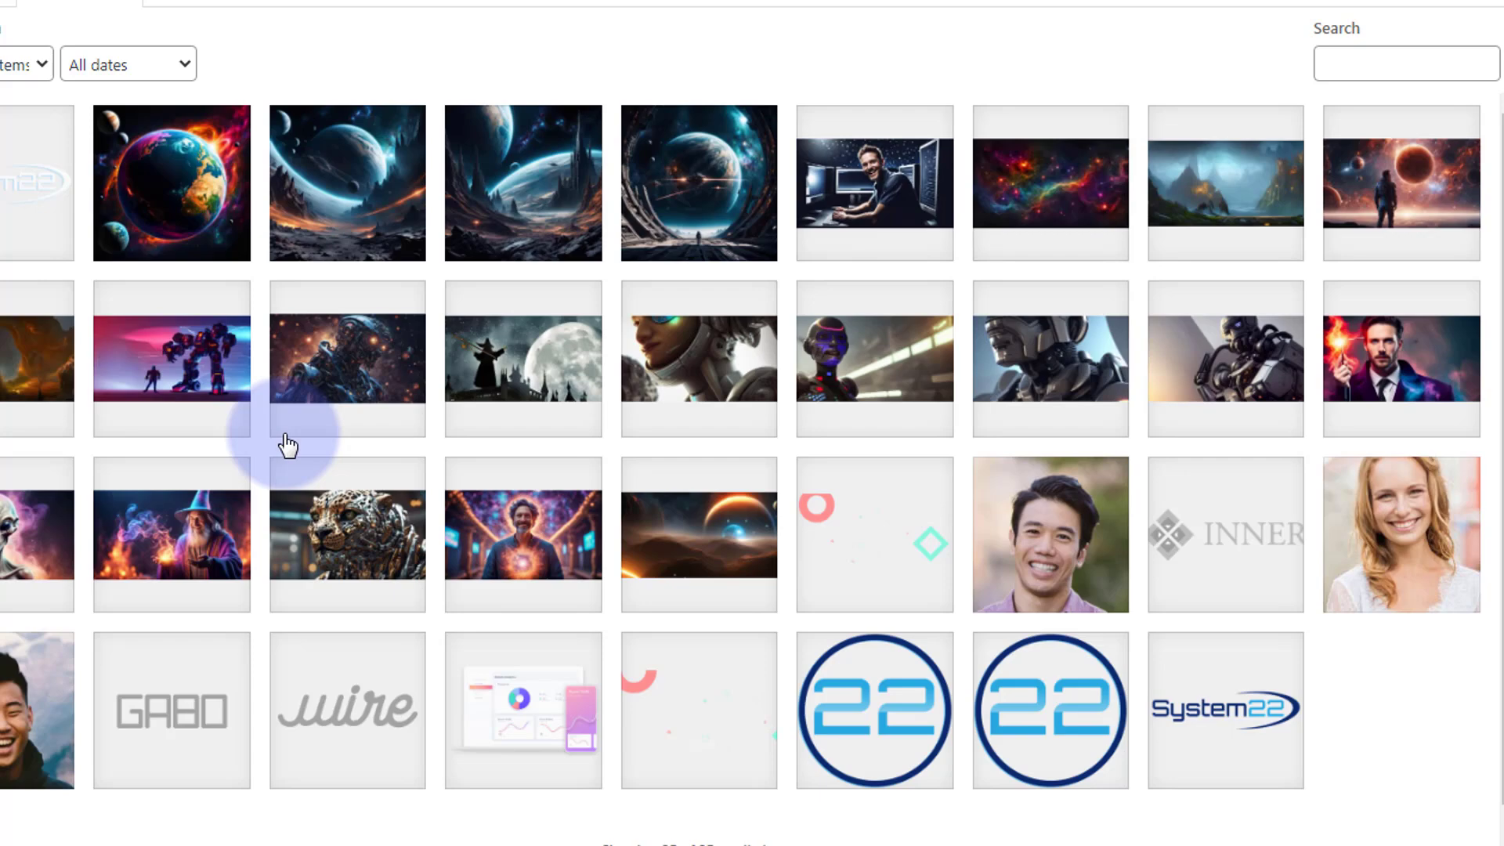
{"action": "left_click", "coordinate": [368, 239]}
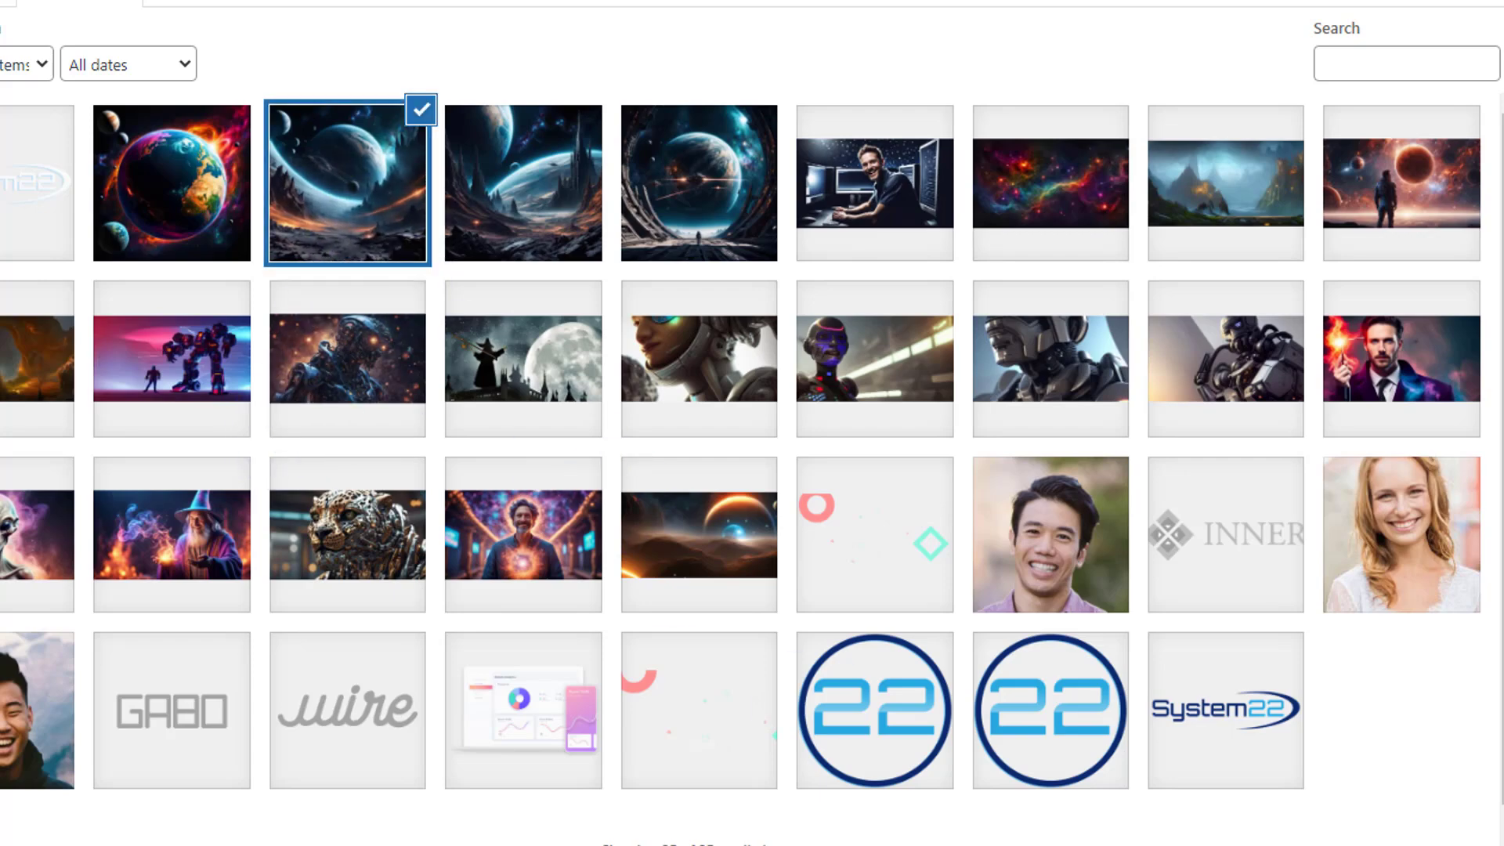
{"action": "left_click", "coordinate": [240, 845]}
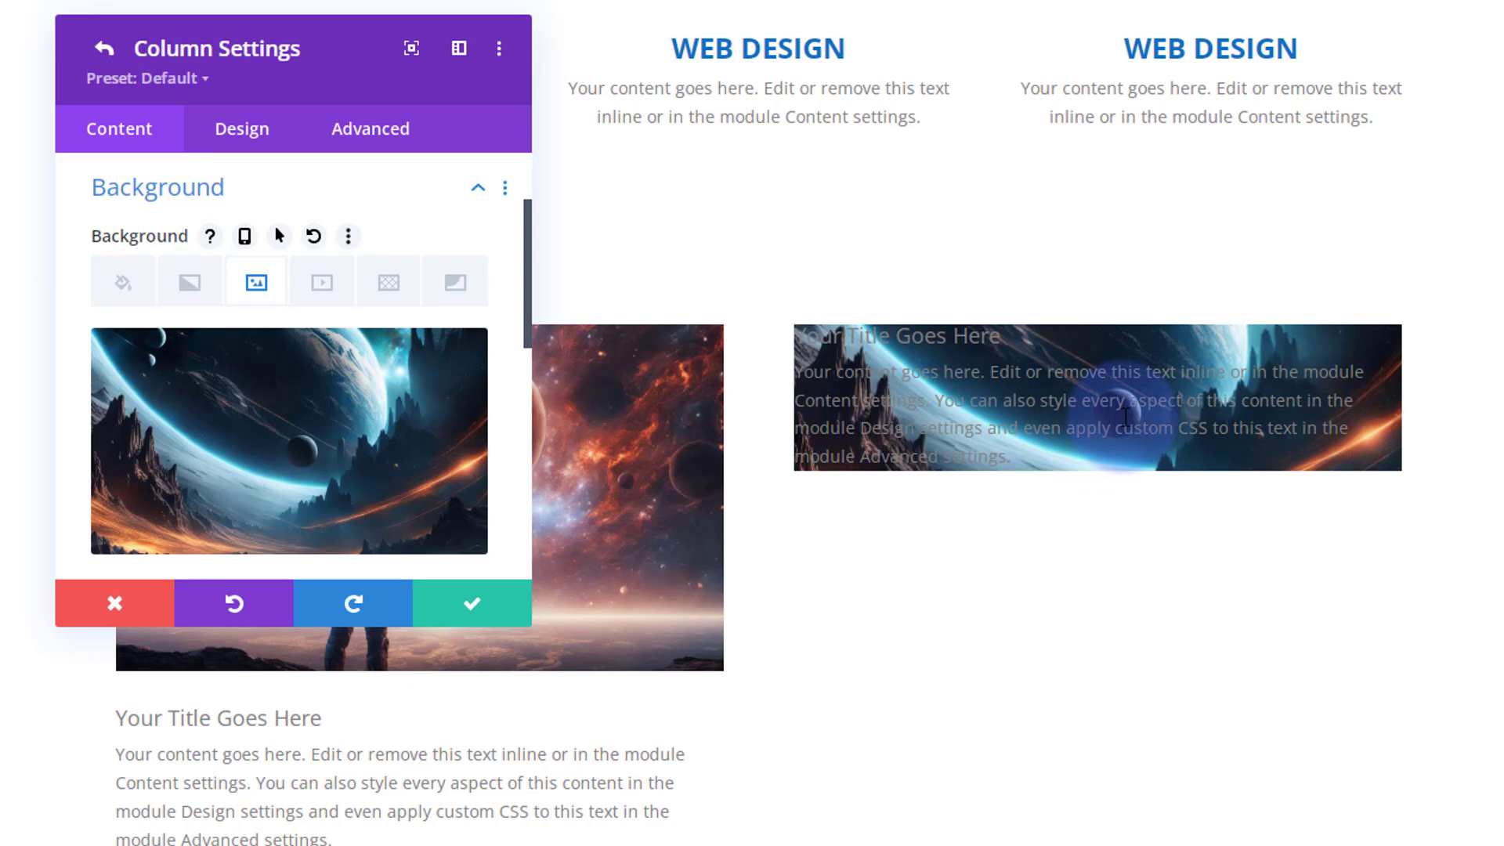
{"action": "left_click", "coordinate": [473, 604]}
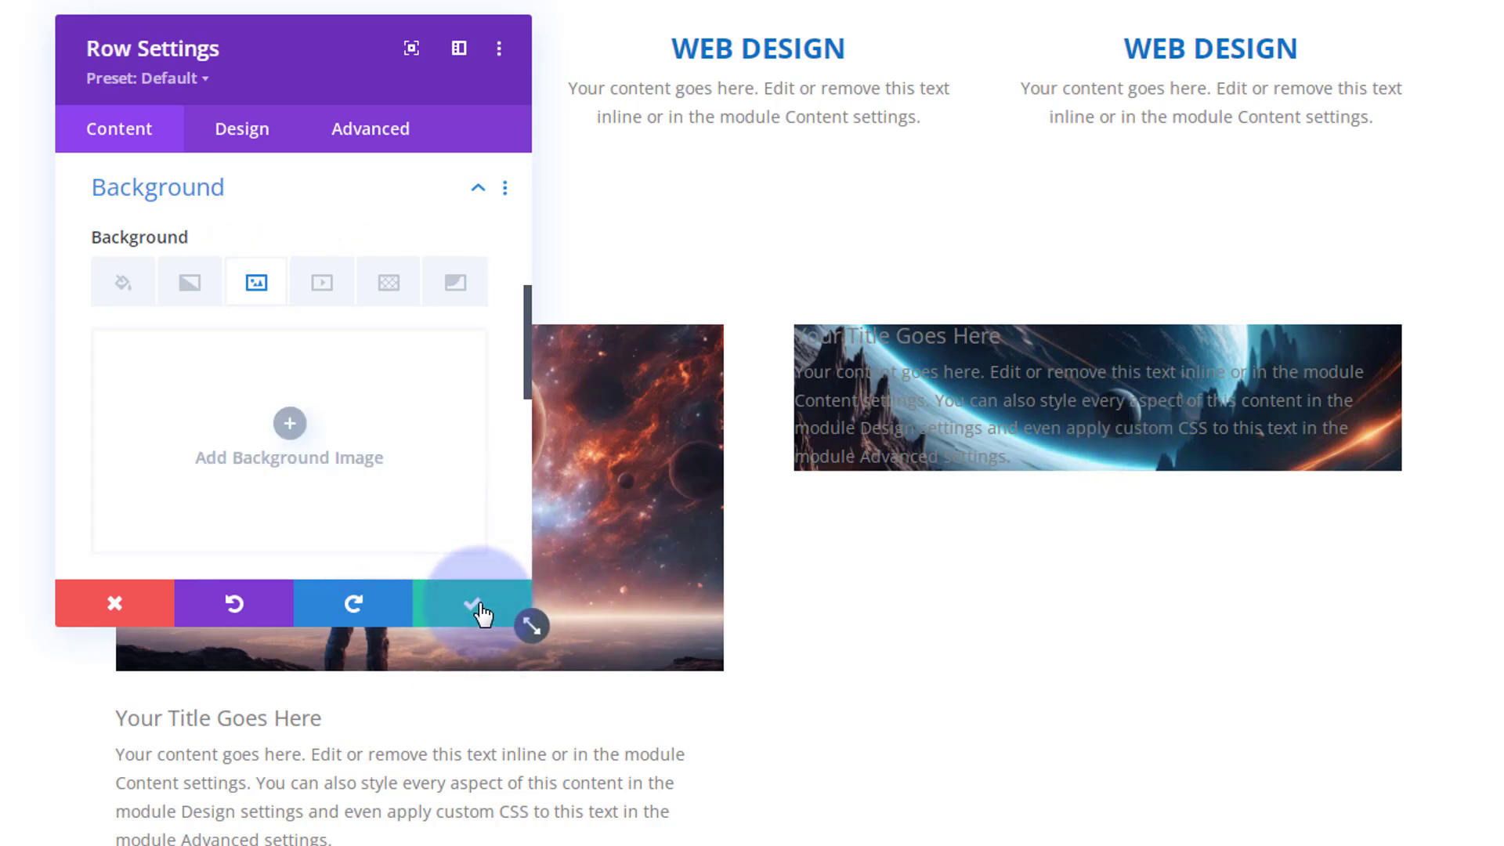
{"action": "left_click", "coordinate": [475, 607]}
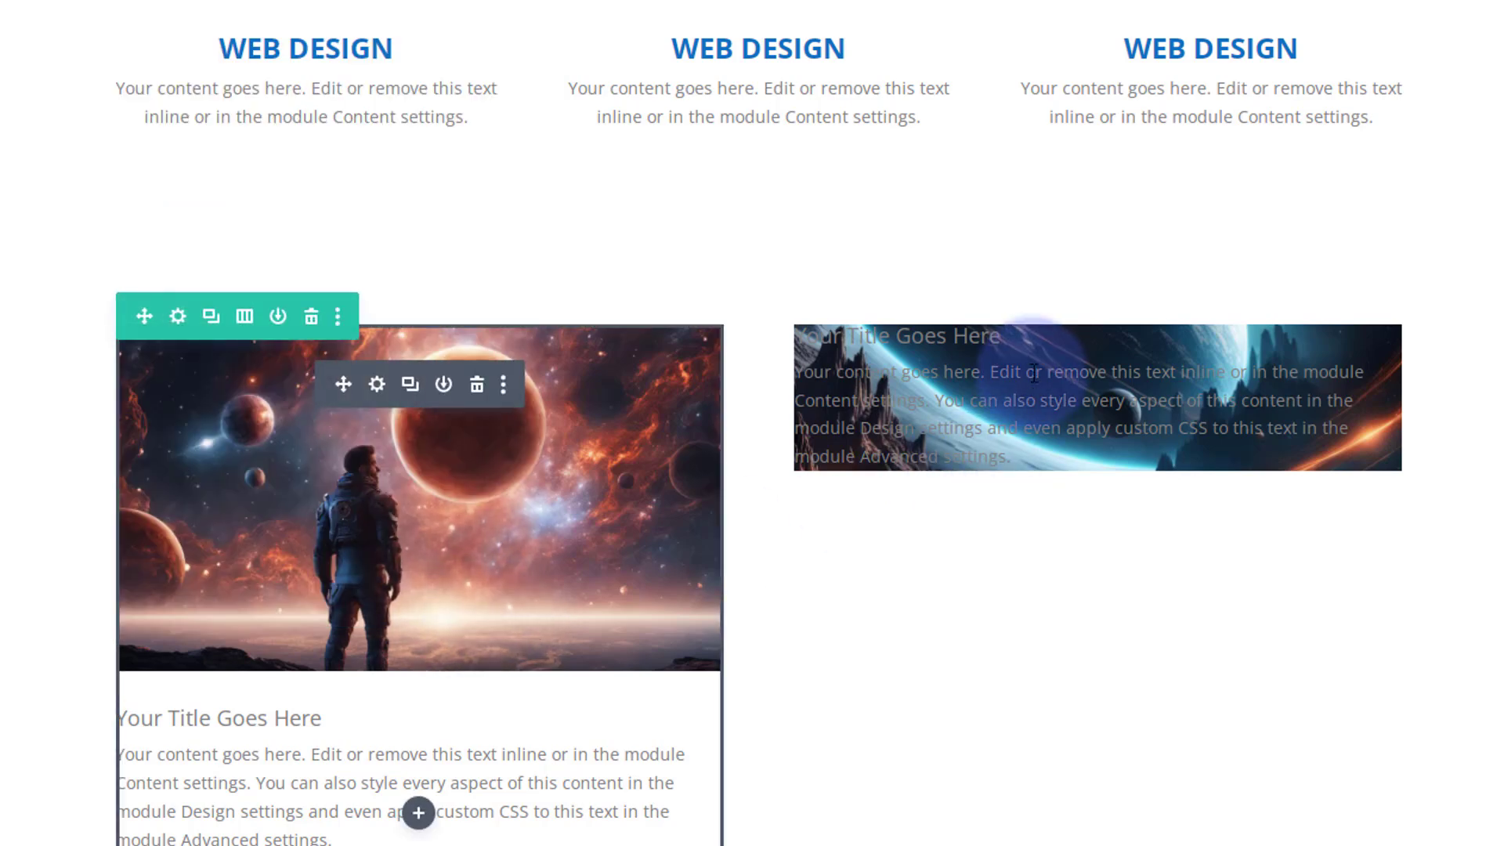
Enable an icon for the second-column blurb and choose the circled double up-chevron
{"action": "left_click", "coordinate": [1054, 336]}
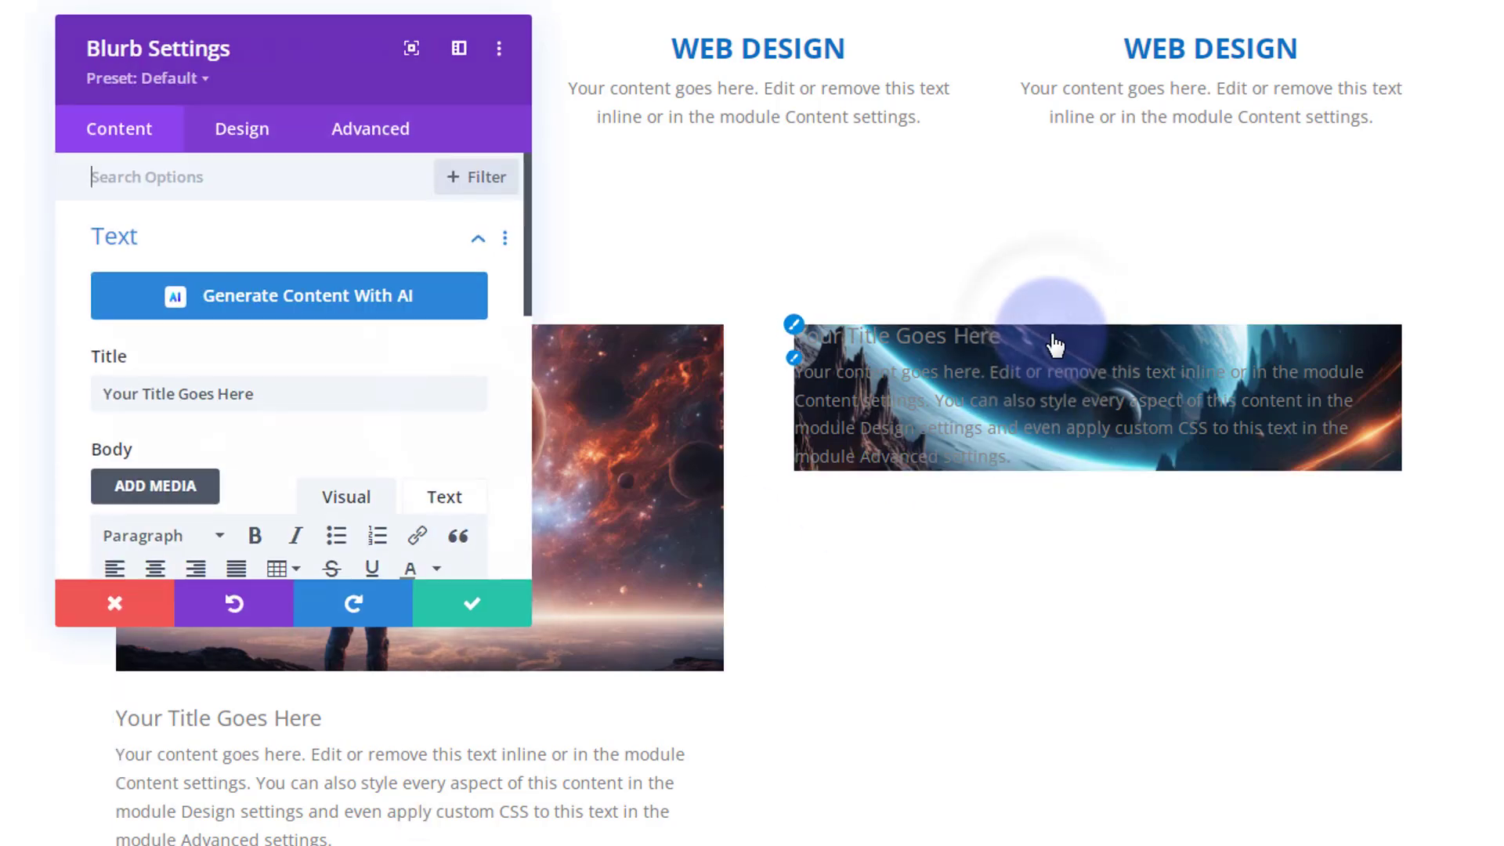
{"action": "left_click_drag", "start_coordinate": [326, 63], "coordinate": [521, 167]}
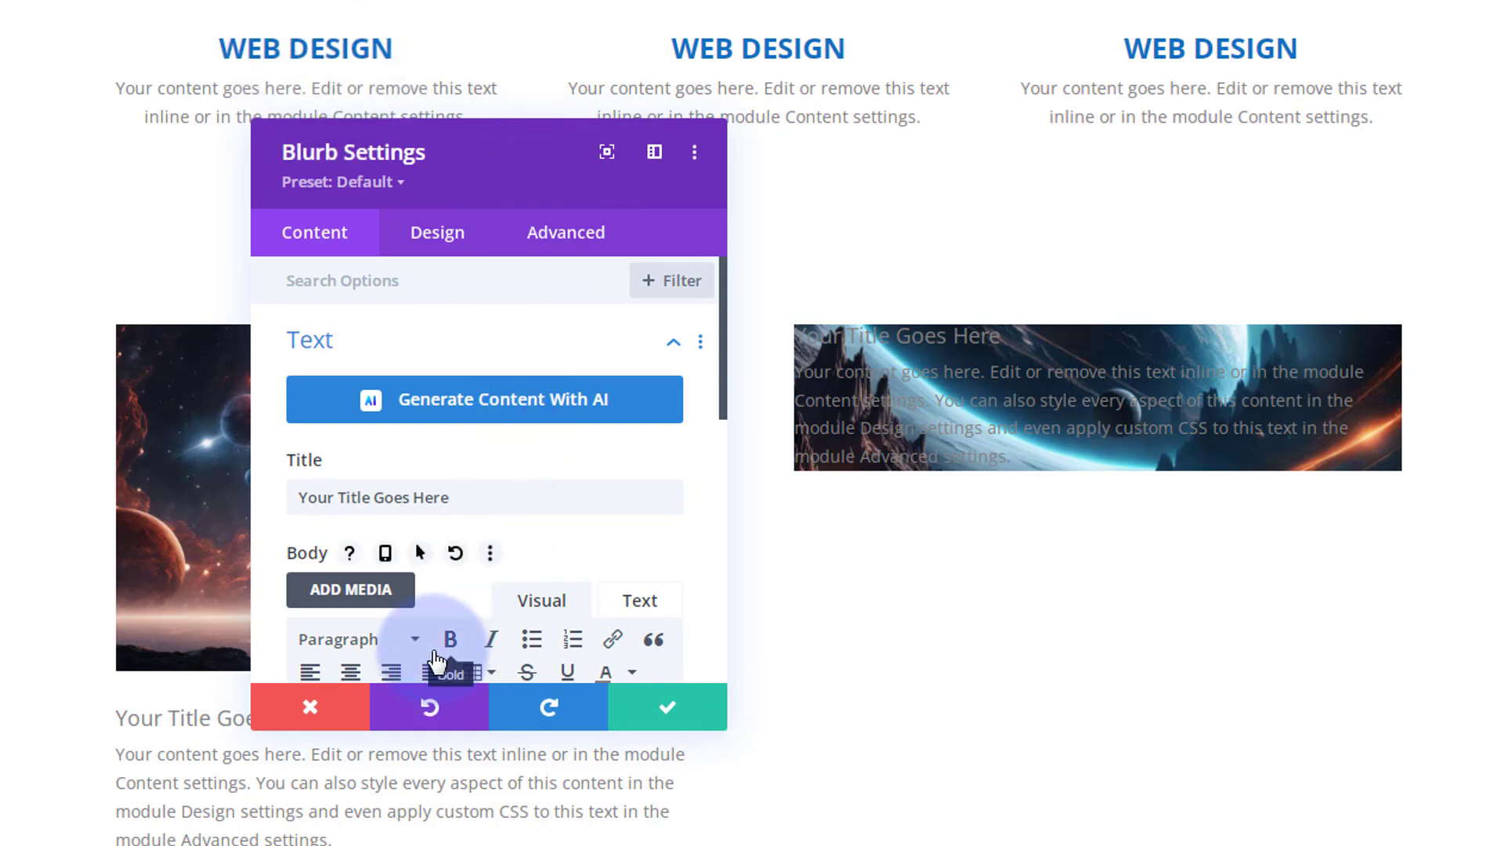
{"action": "scroll", "coordinate": [437, 406], "scroll_direction": "down", "scroll_amount": 2}
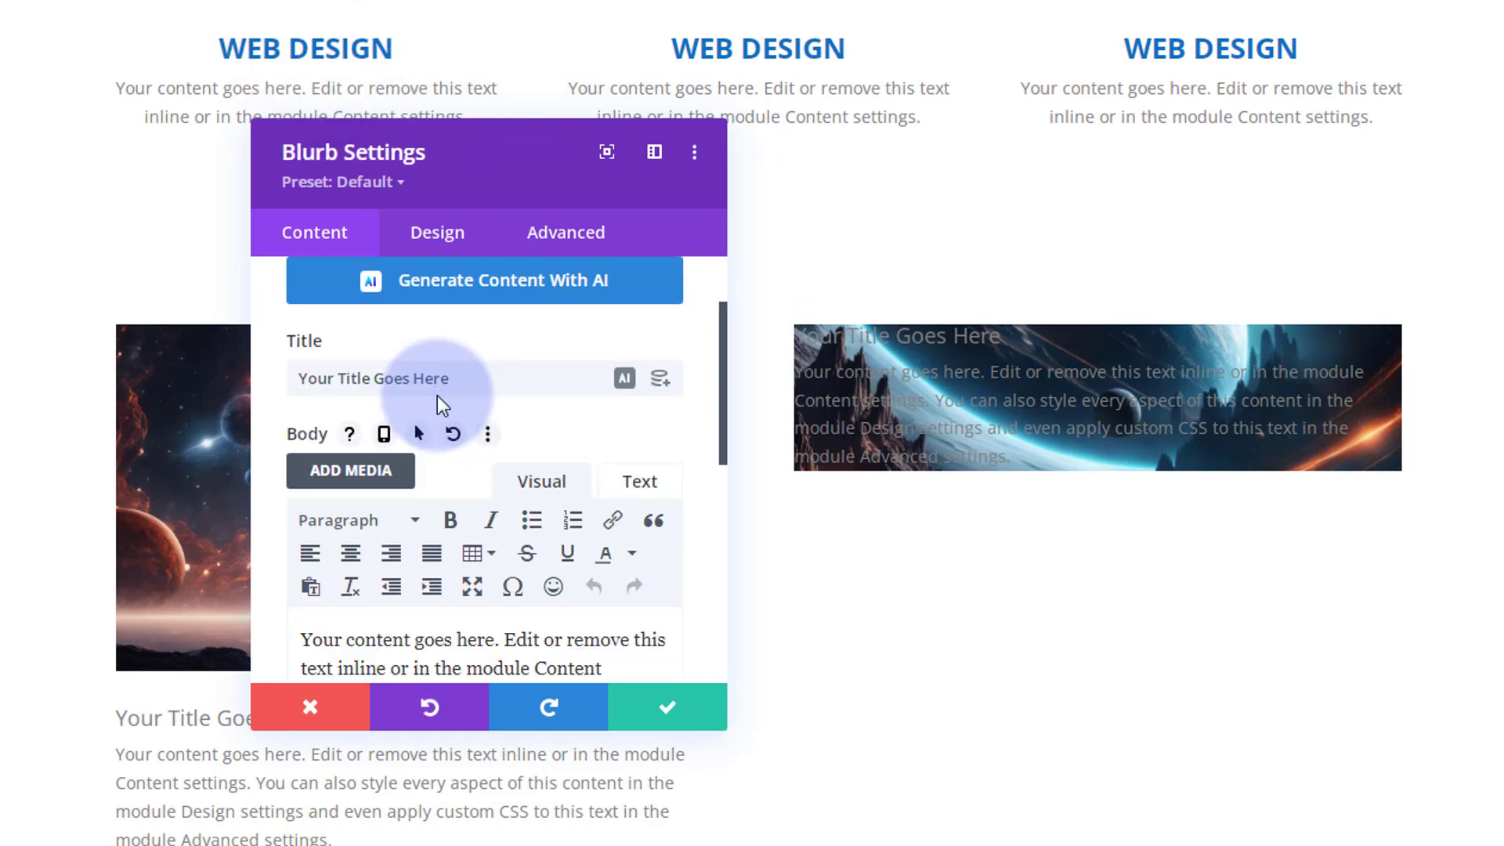
{"action": "scroll", "coordinate": [437, 396], "scroll_direction": "down", "scroll_amount": 8}
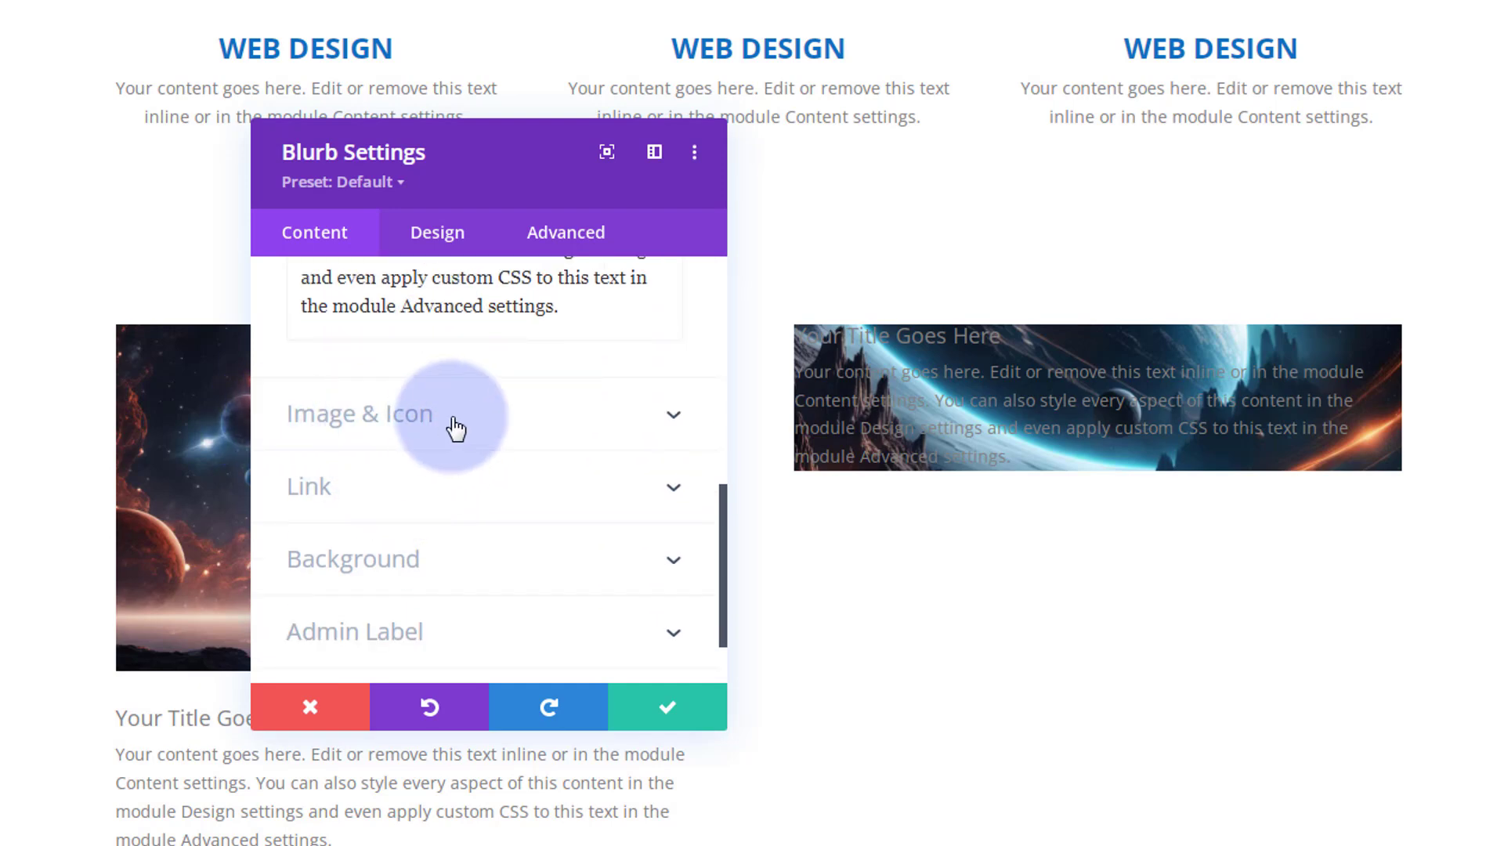
{"action": "left_click", "coordinate": [451, 423]}
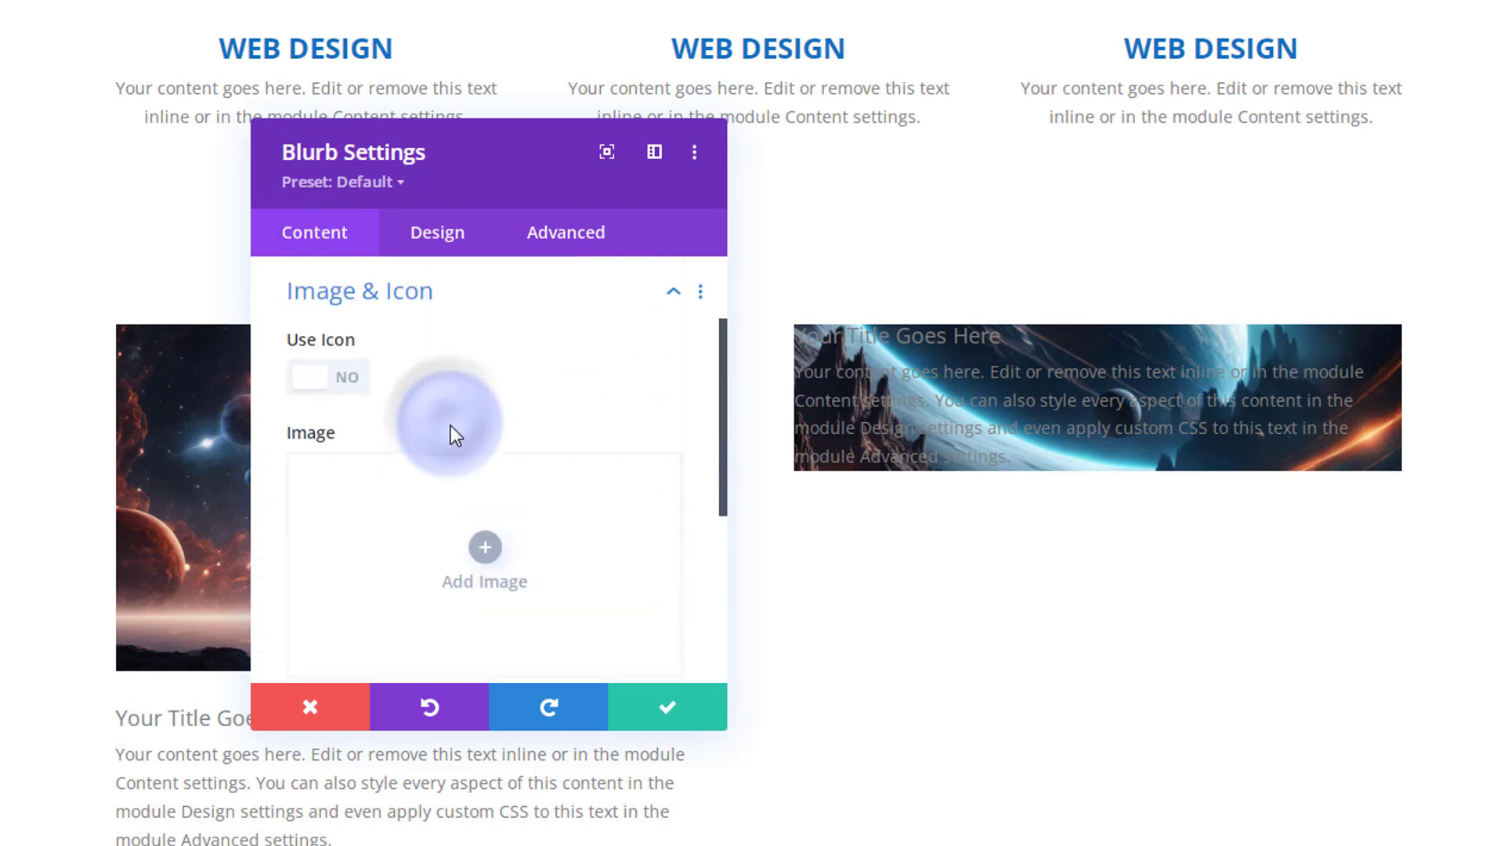
{"action": "left_click", "coordinate": [329, 389]}
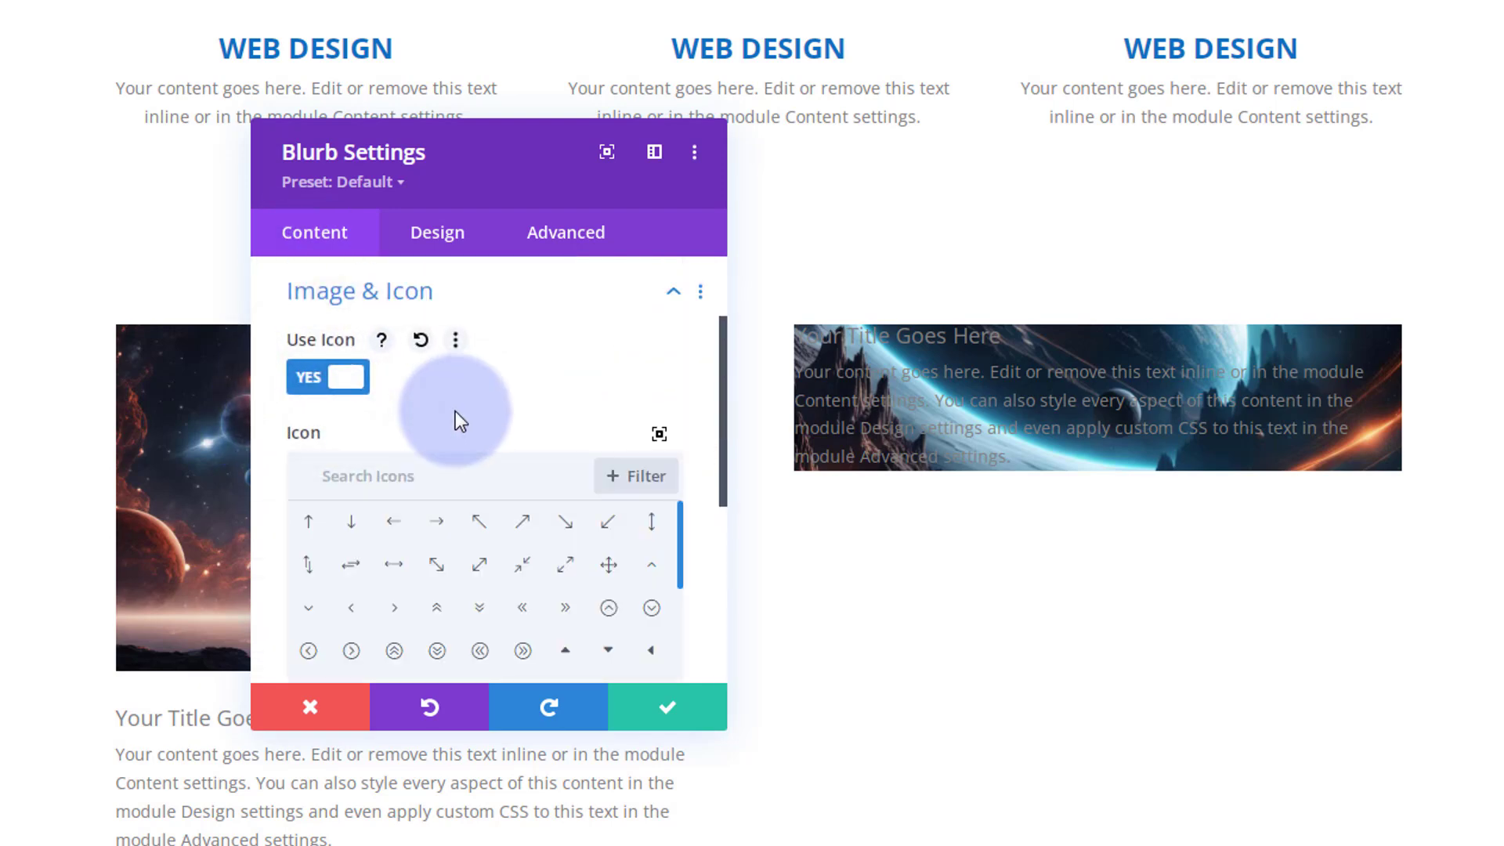
{"action": "scroll", "coordinate": [454, 411], "scroll_direction": "down", "scroll_amount": 2}
{"action": "left_click", "coordinate": [394, 531]}
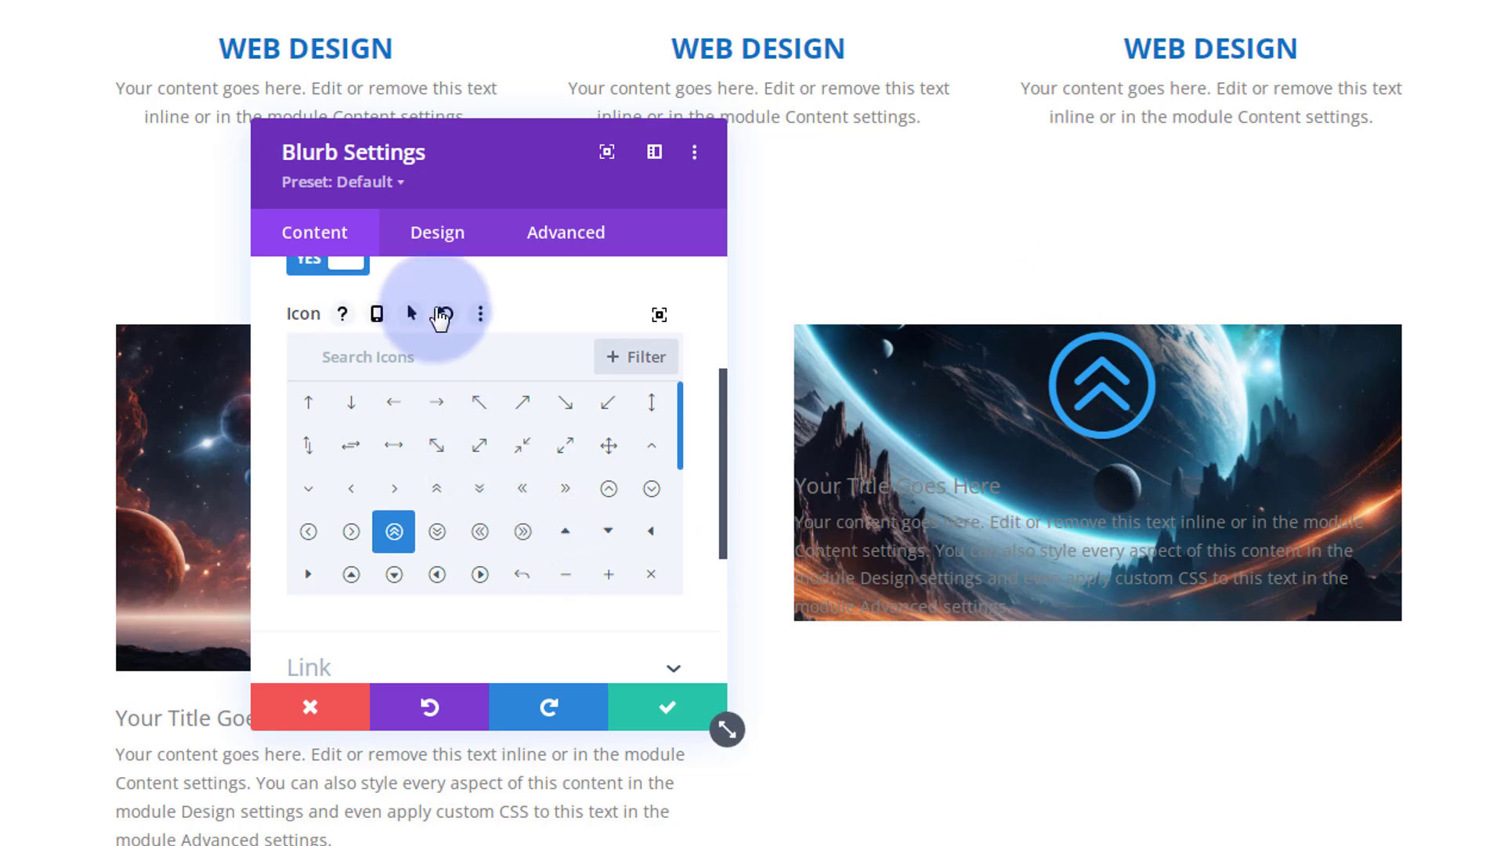
Make the blurb's icon white and set its width to 50px
{"action": "left_click", "coordinate": [437, 235]}
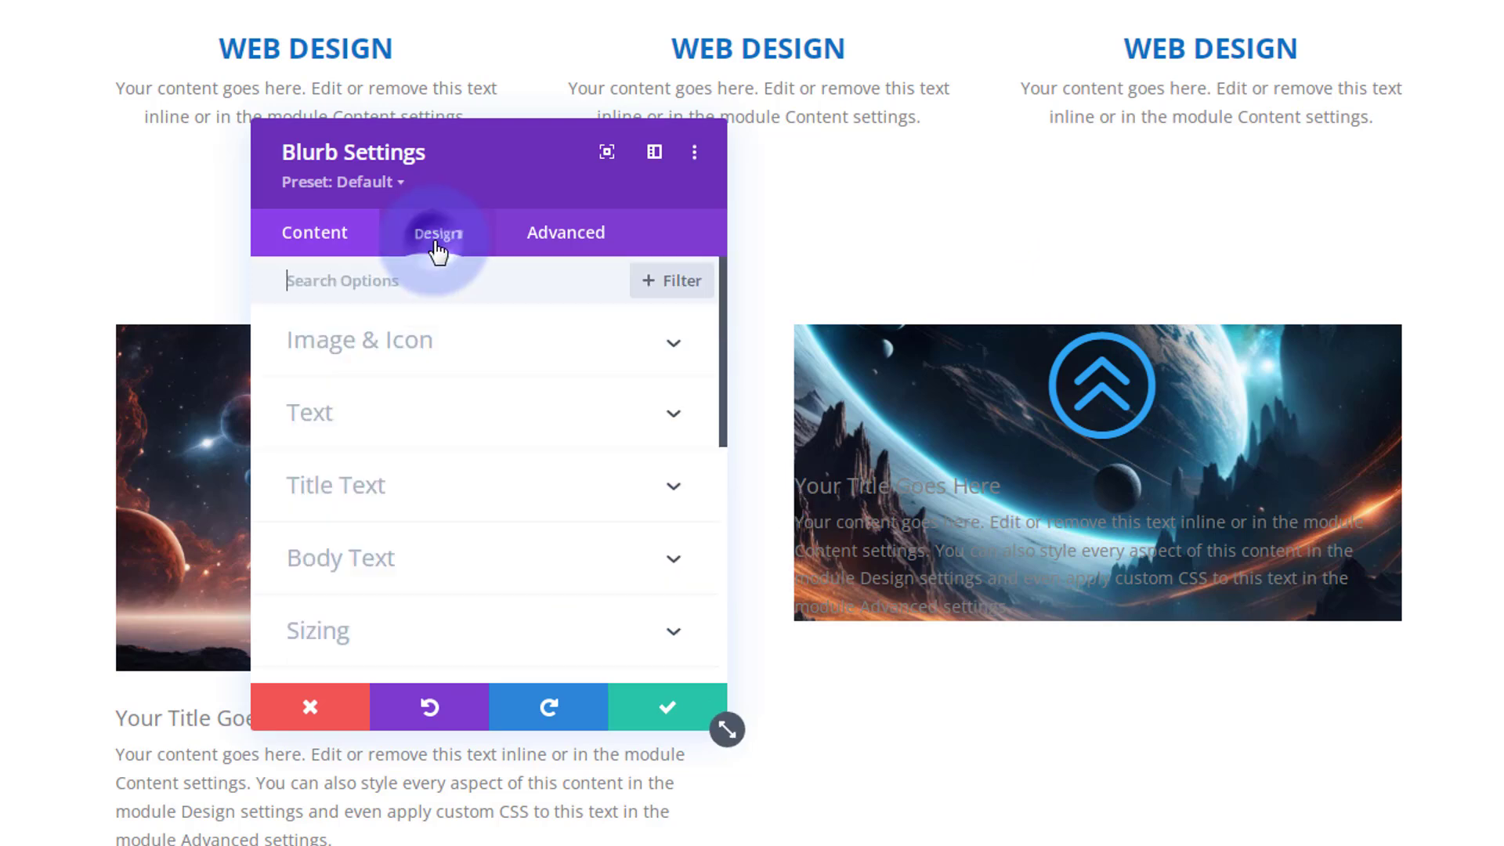
{"action": "left_click", "coordinate": [472, 344]}
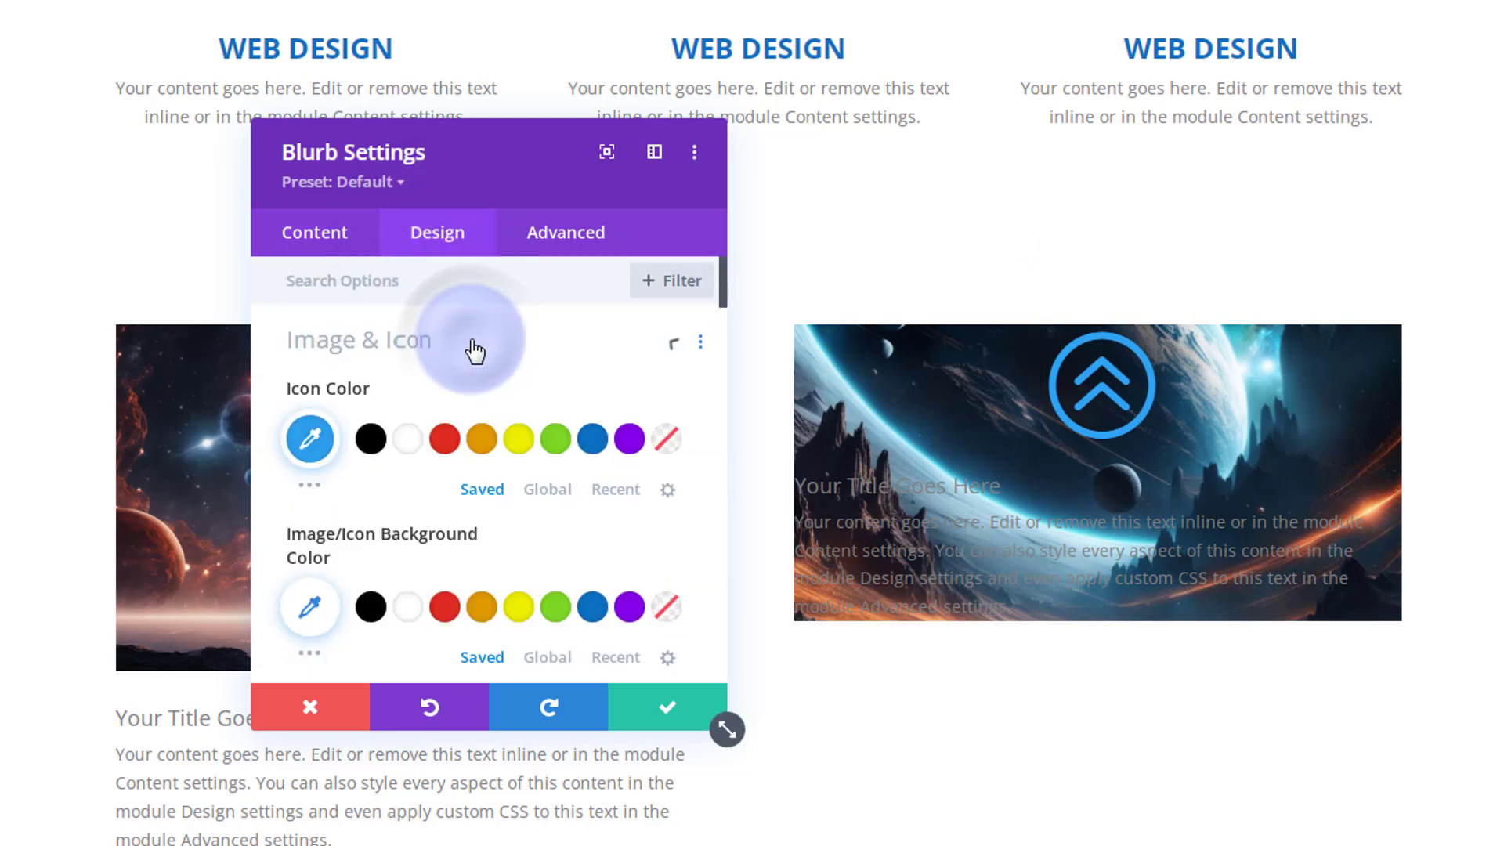
{"action": "left_click", "coordinate": [414, 443]}
{"action": "scroll", "coordinate": [413, 442], "scroll_direction": "down", "scroll_amount": 5}
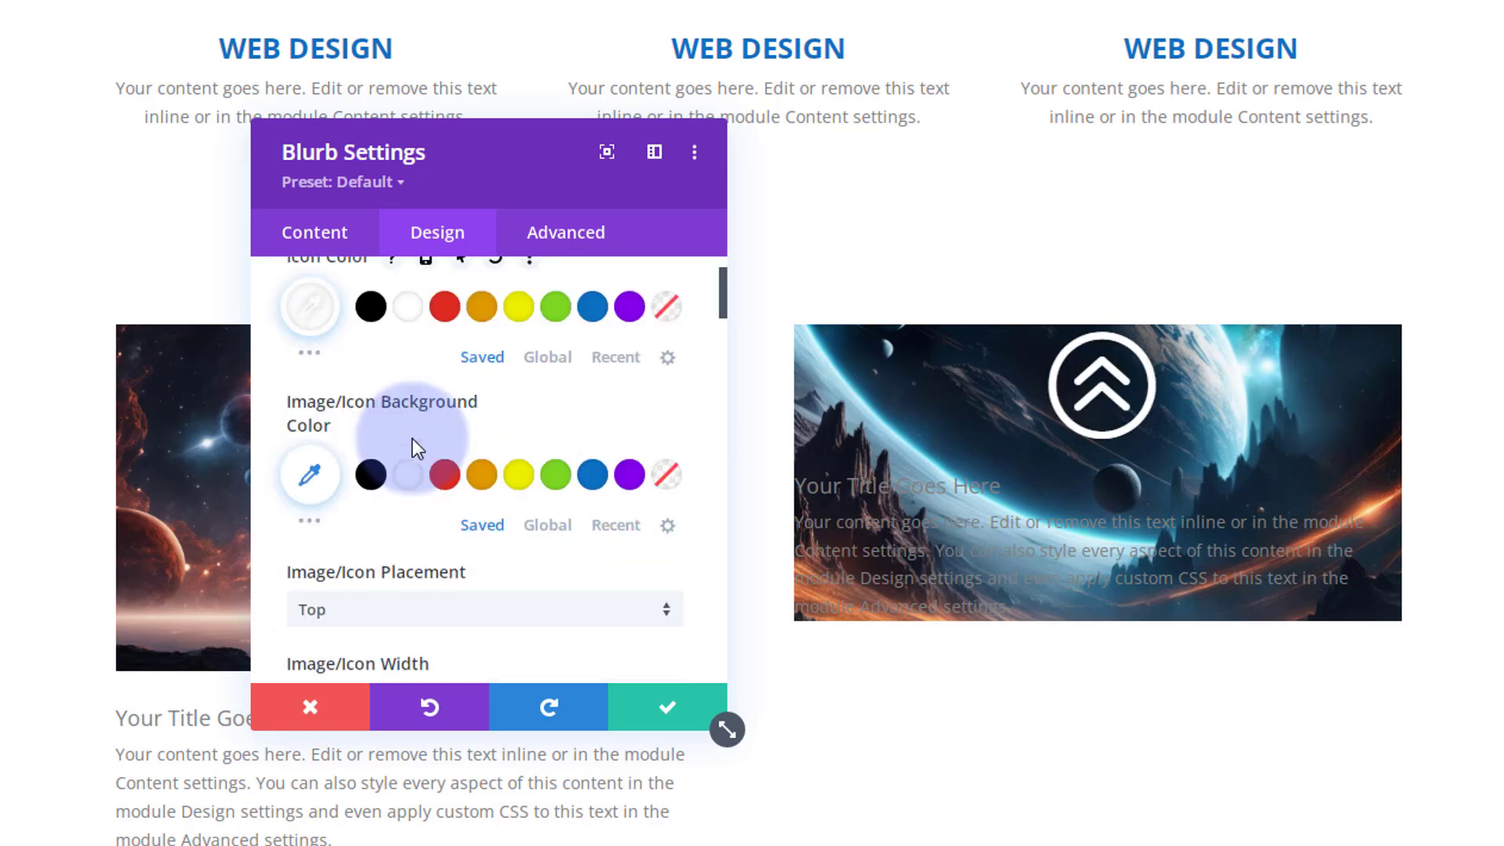
{"action": "left_click", "coordinate": [575, 466]}
{"action": "left_click", "coordinate": [585, 469]}
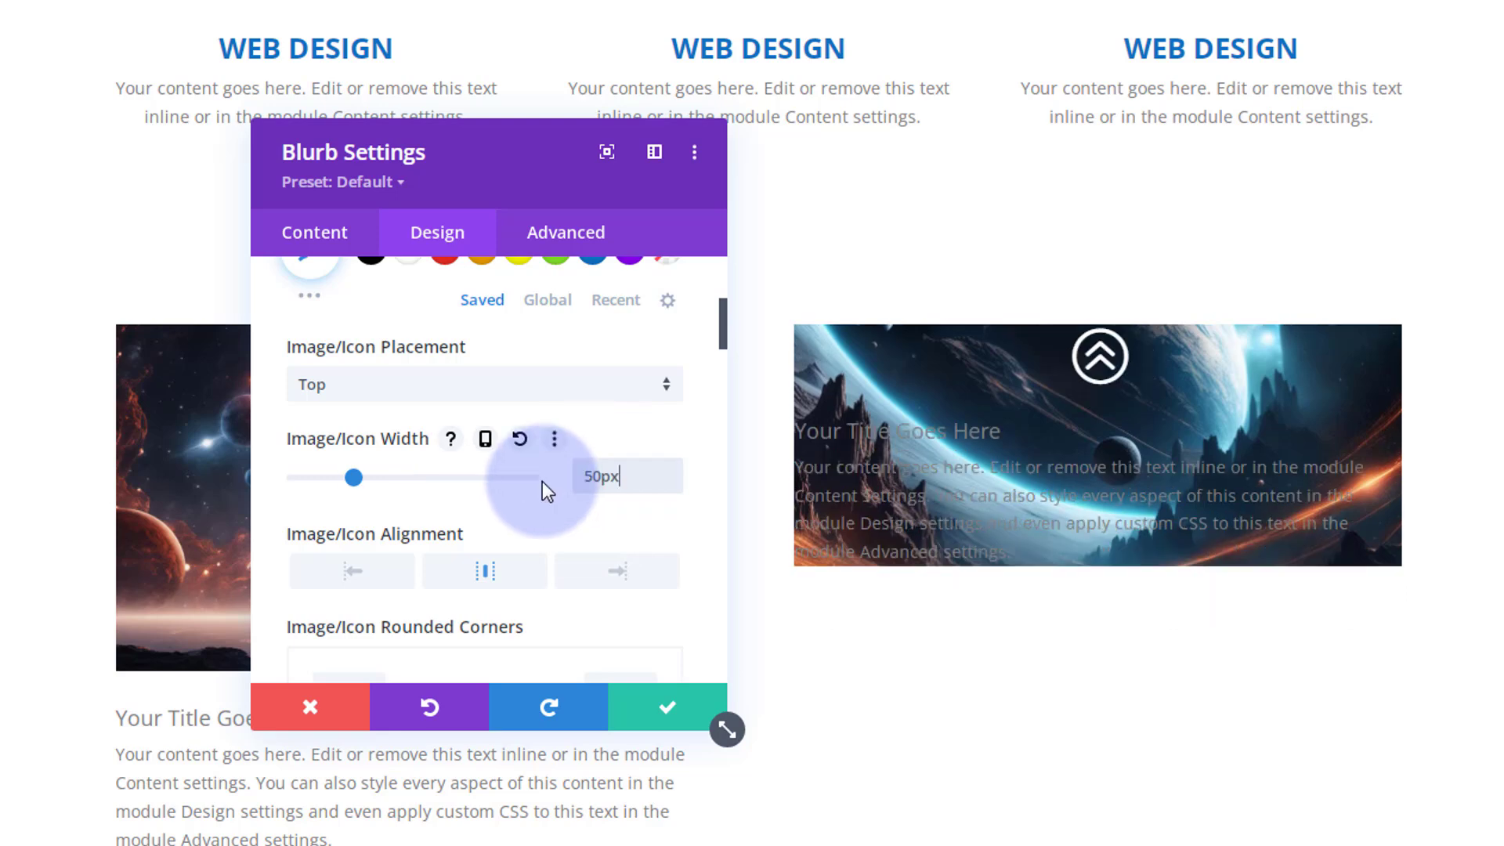
Center the blurb's text and open the choices for its text color
{"action": "scroll", "coordinate": [447, 505], "scroll_direction": "up", "scroll_amount": 5}
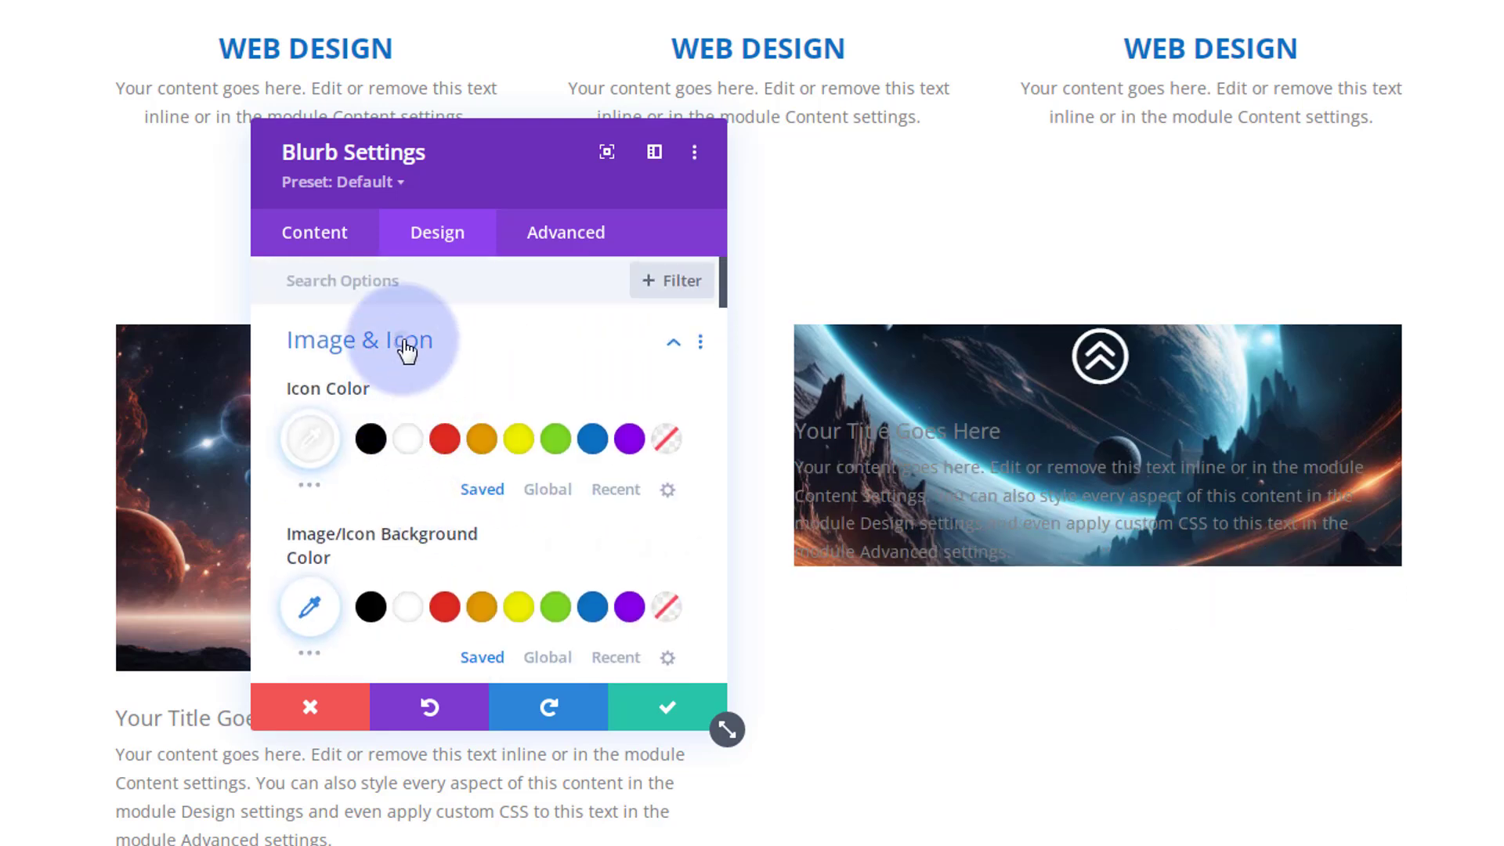
{"action": "left_click", "coordinate": [400, 343]}
{"action": "left_click", "coordinate": [389, 421]}
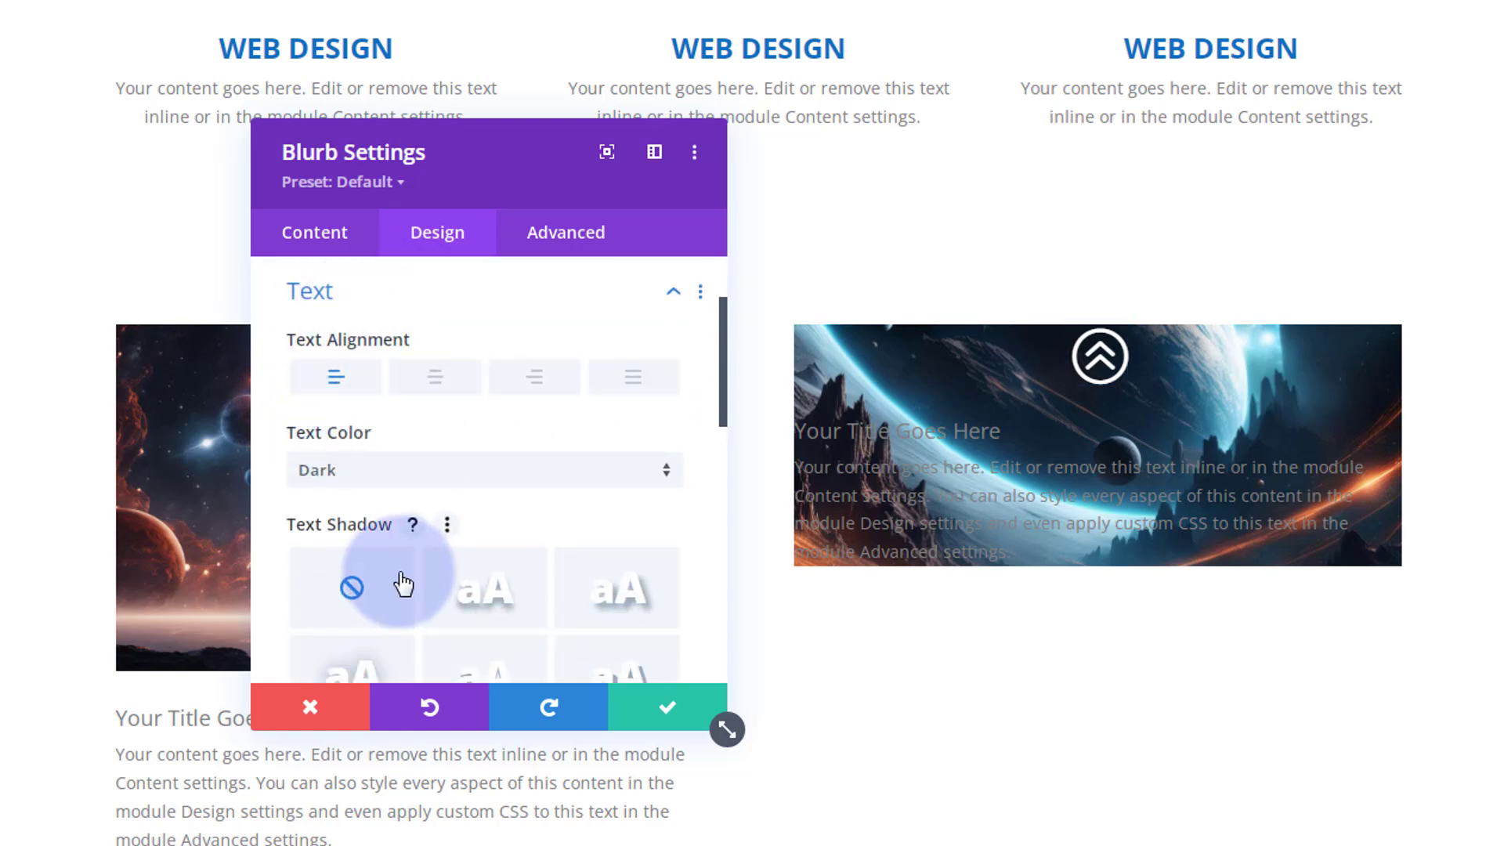
{"action": "left_click", "coordinate": [441, 384]}
{"action": "left_click", "coordinate": [463, 472]}
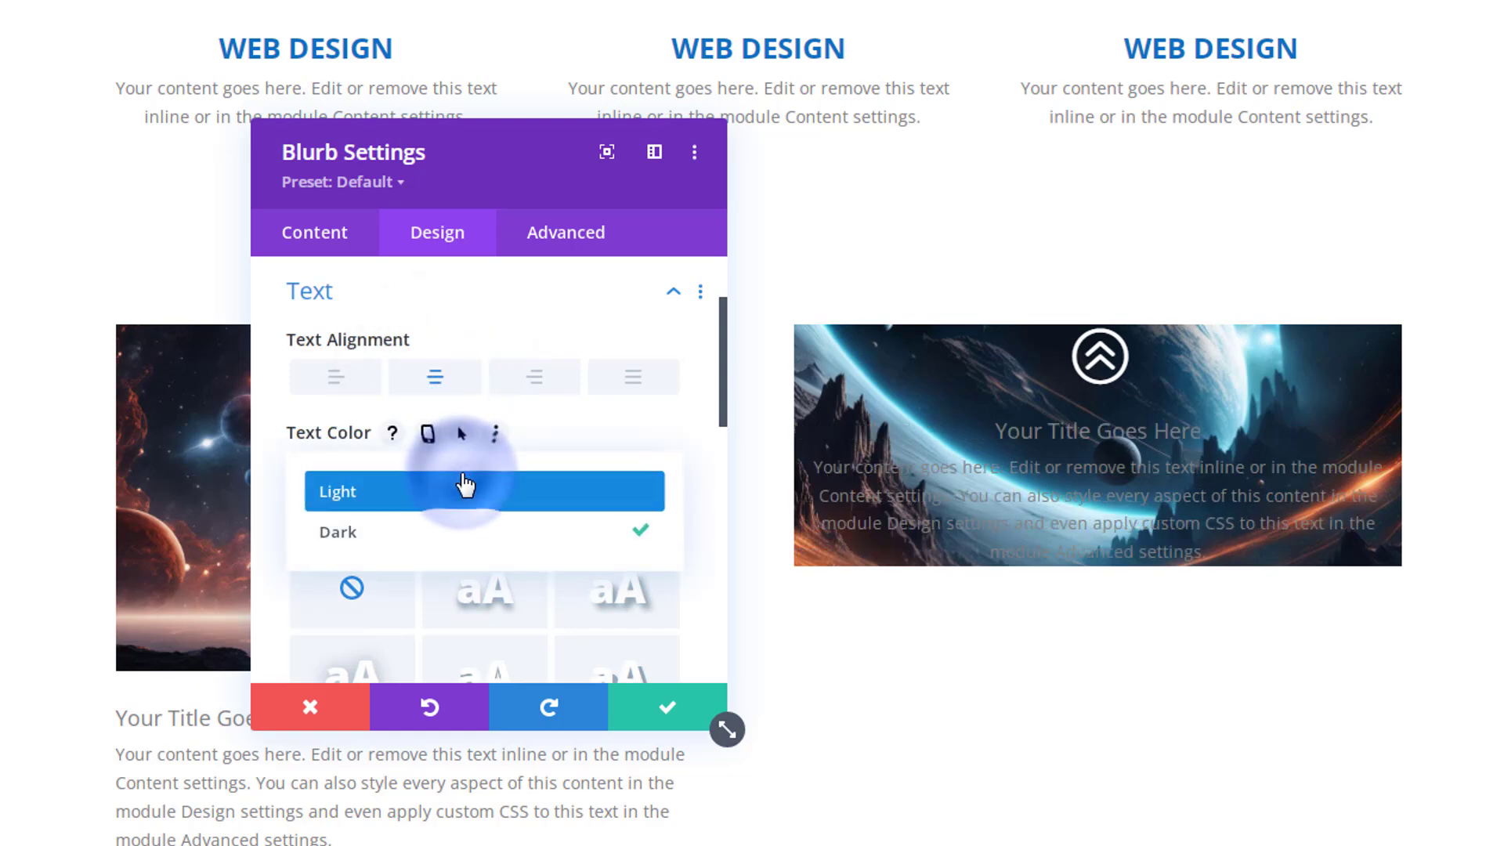
Set the blurb's text color to Light and its linked top and bottom padding to 60px
{"action": "left_click", "coordinate": [462, 491]}
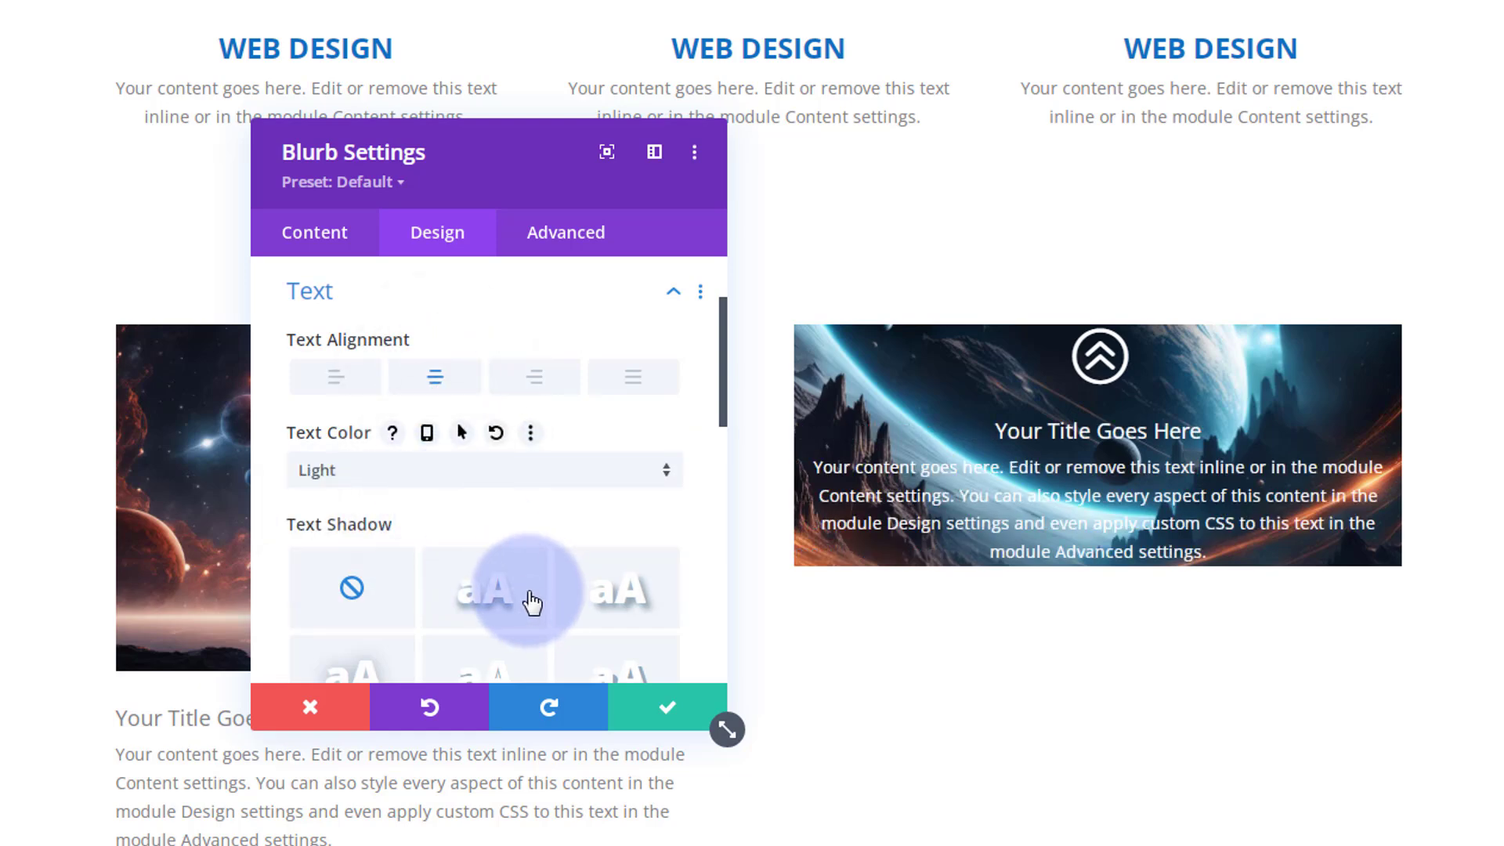
{"action": "scroll", "coordinate": [517, 595], "scroll_direction": "down", "scroll_amount": 5}
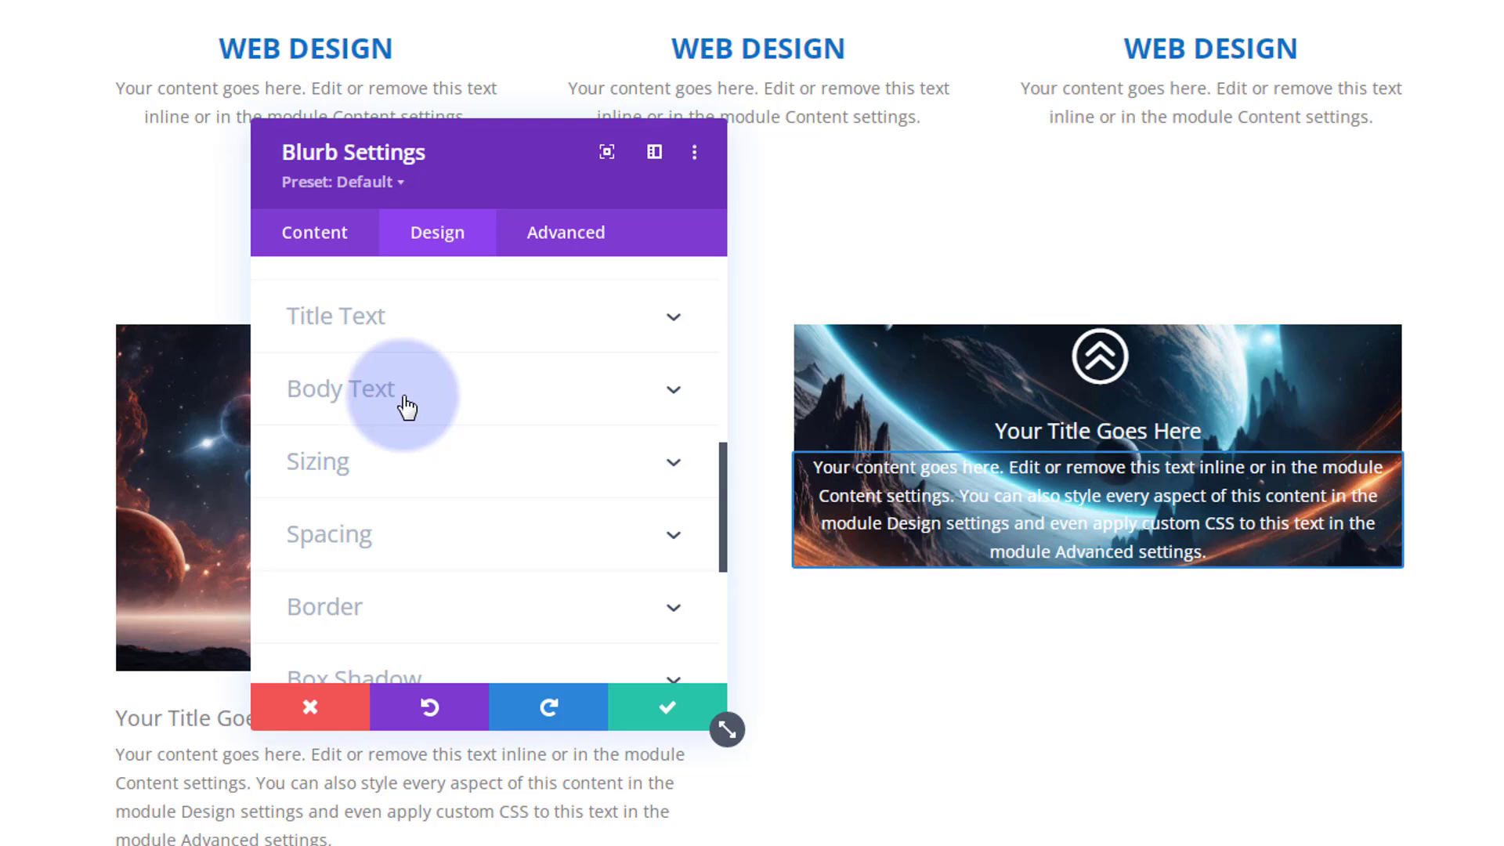
{"action": "left_click", "coordinate": [430, 541]}
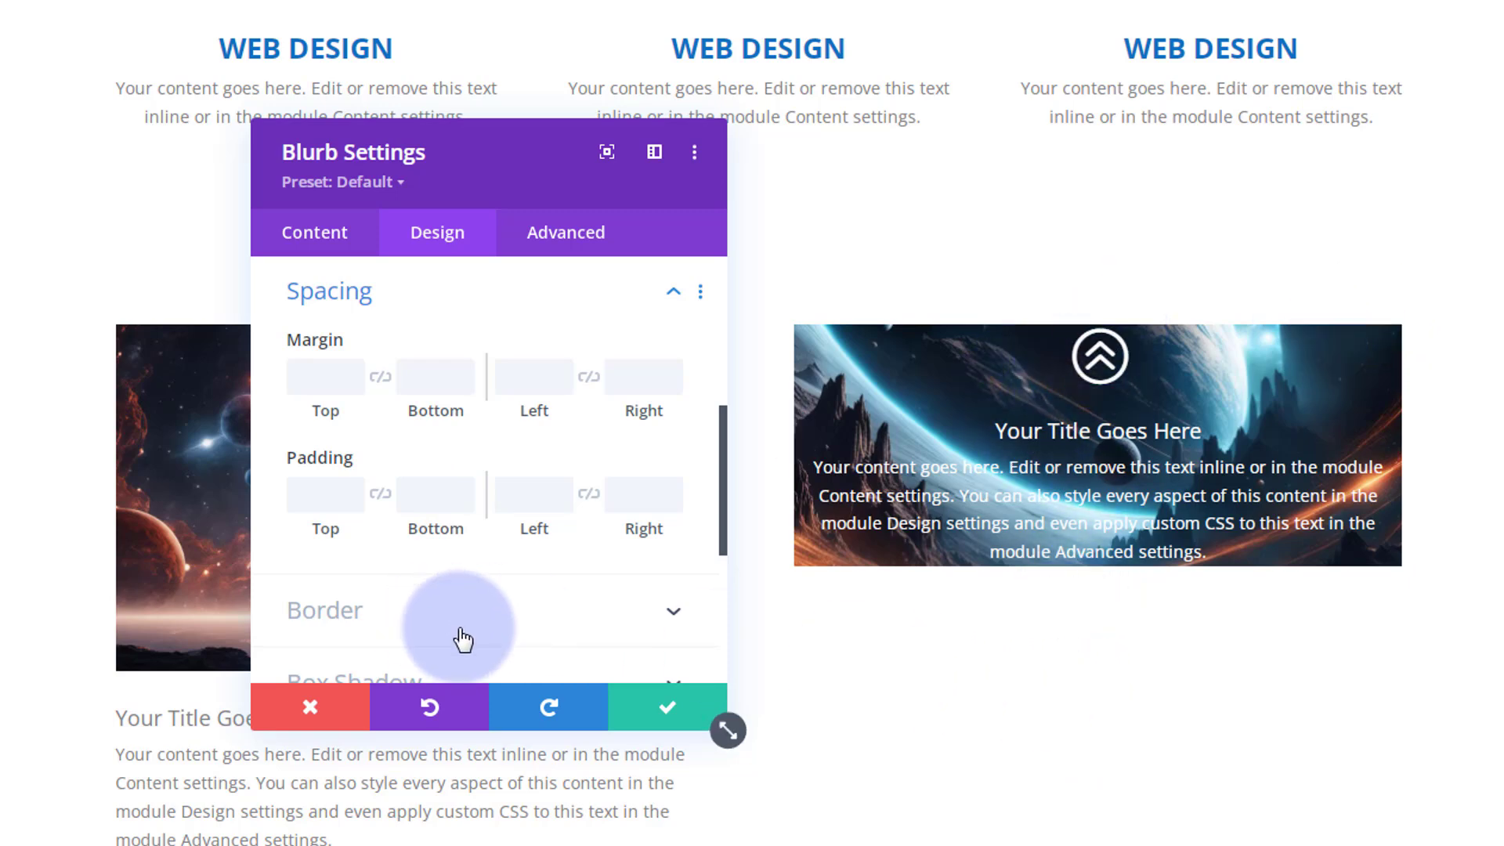
{"action": "left_click", "coordinate": [322, 493]}
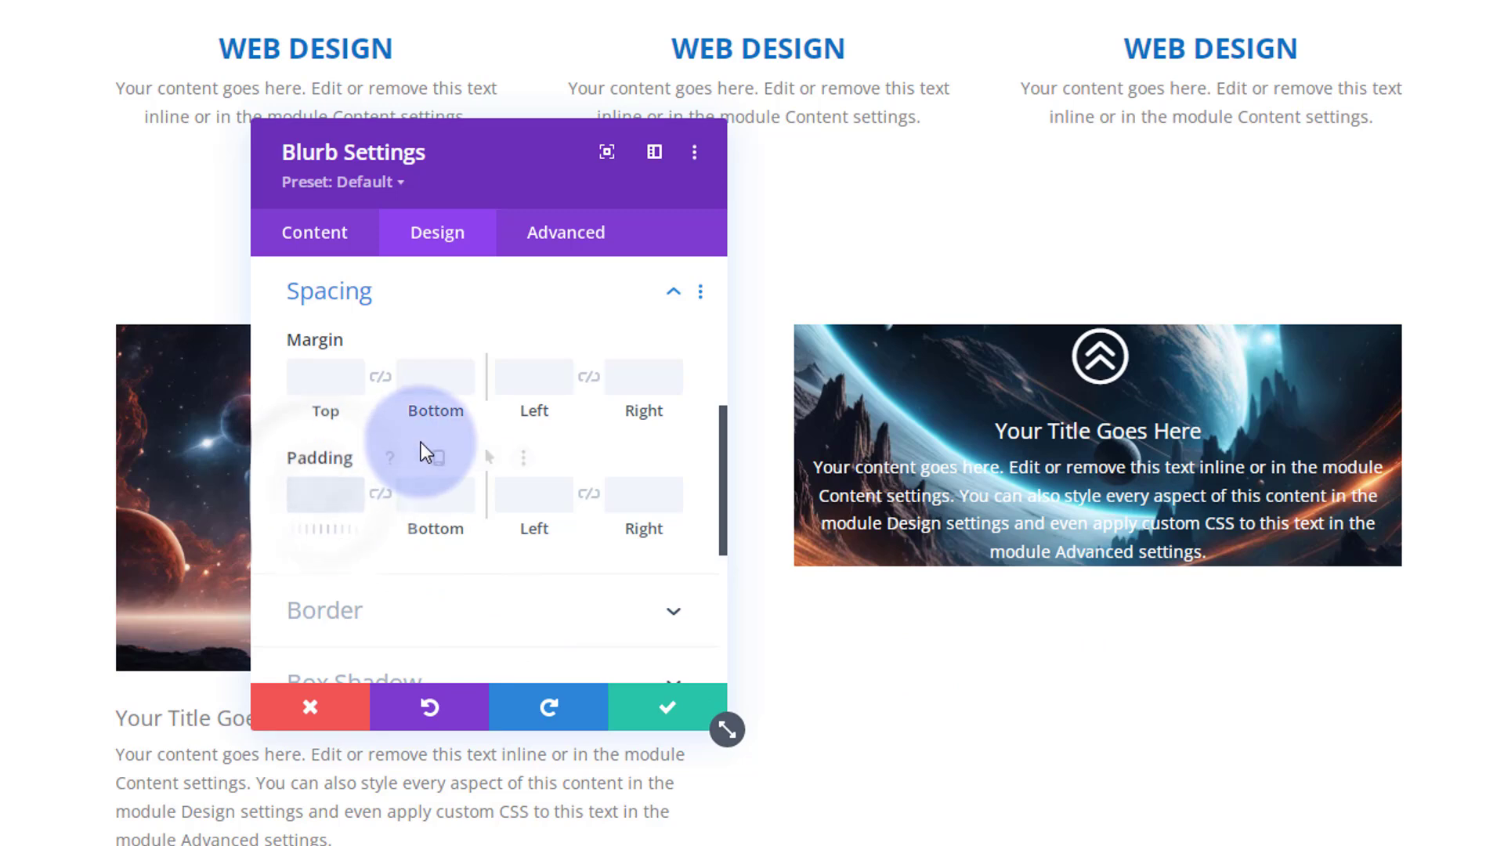
{"action": "type", "text": "80px"}
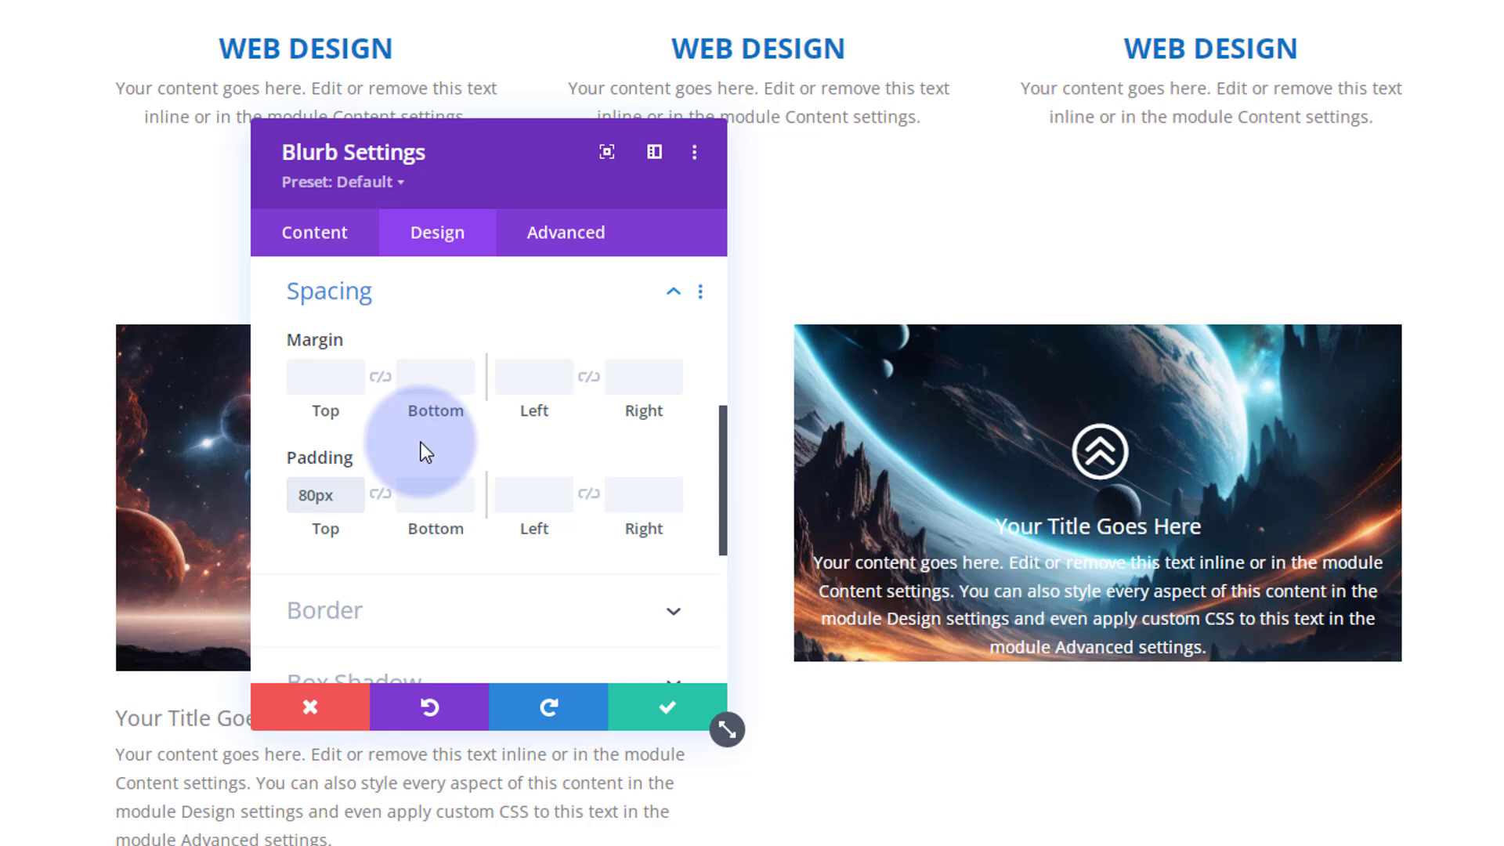
{"action": "left_click", "coordinate": [303, 496]}
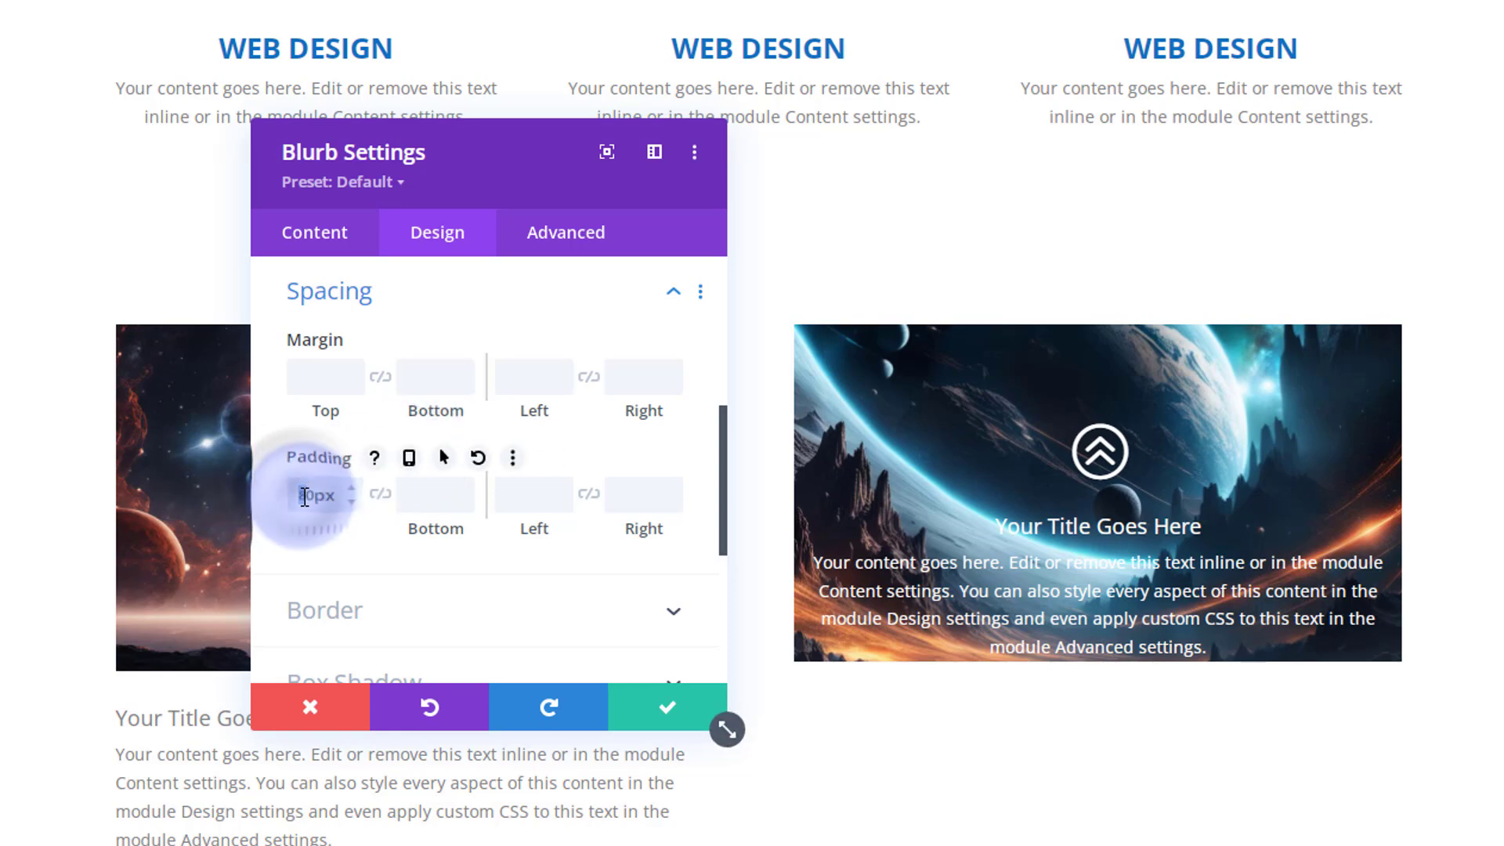
{"action": "key", "text": "BackSpace"}
{"action": "type", "text": "6"}
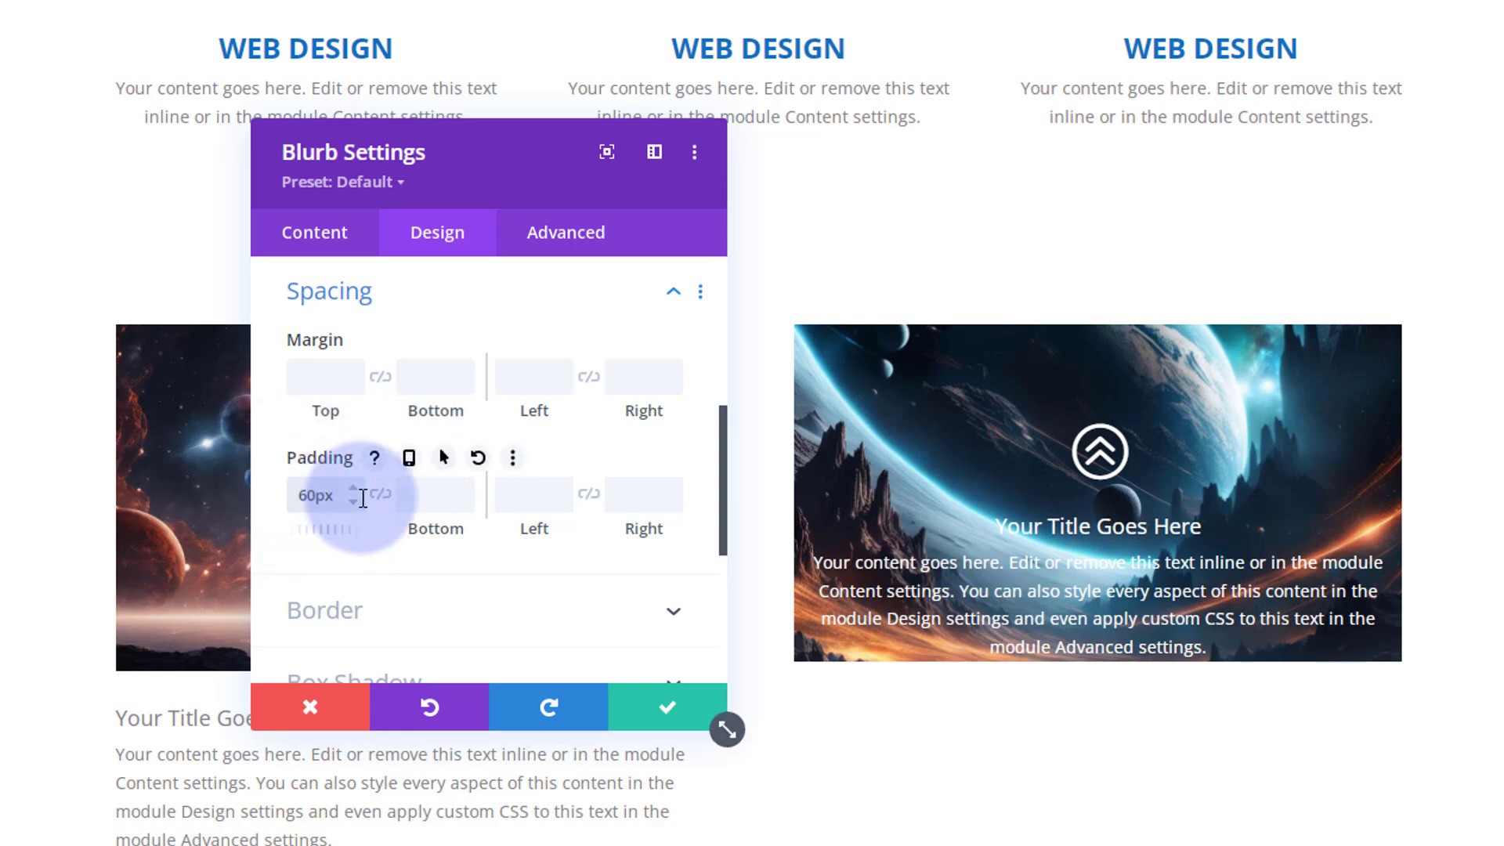
{"action": "left_click", "coordinate": [380, 496]}
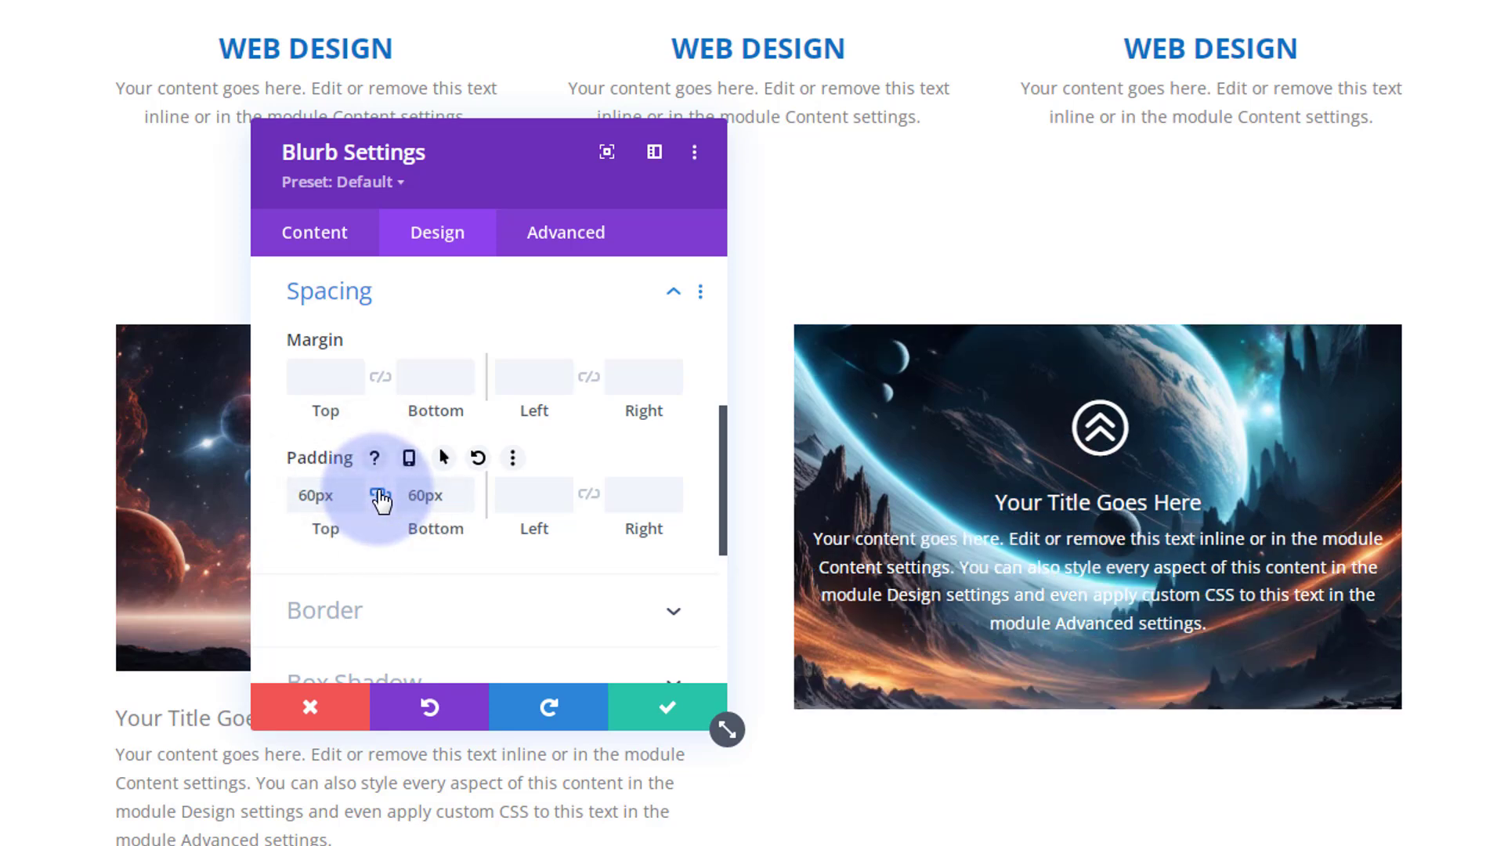
Set the blurb's left padding to 30px and link the right padding to the same value
{"action": "left_click", "coordinate": [535, 495]}
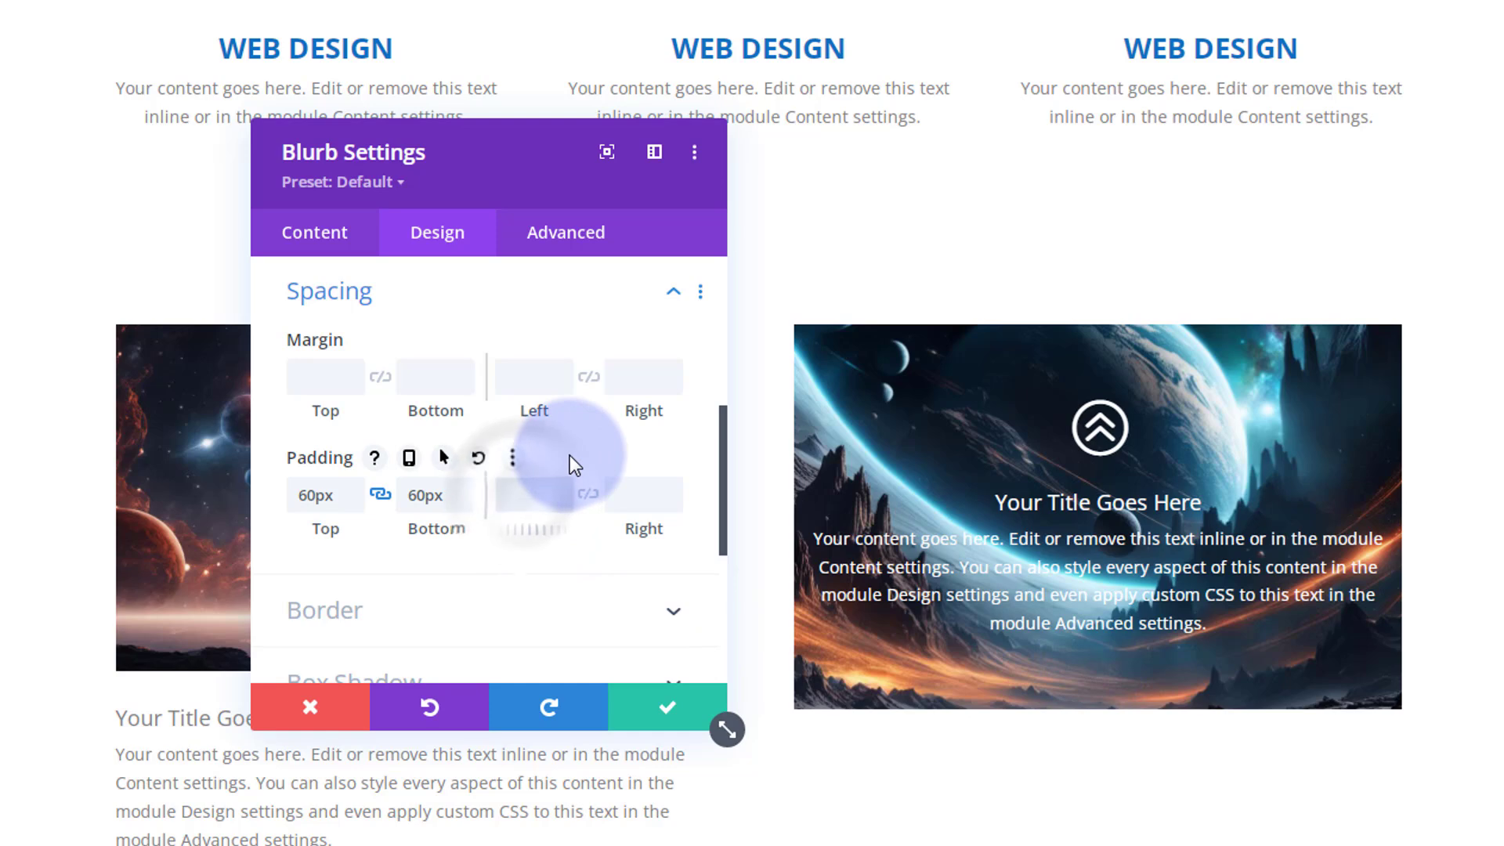
{"action": "type", "text": "30"}
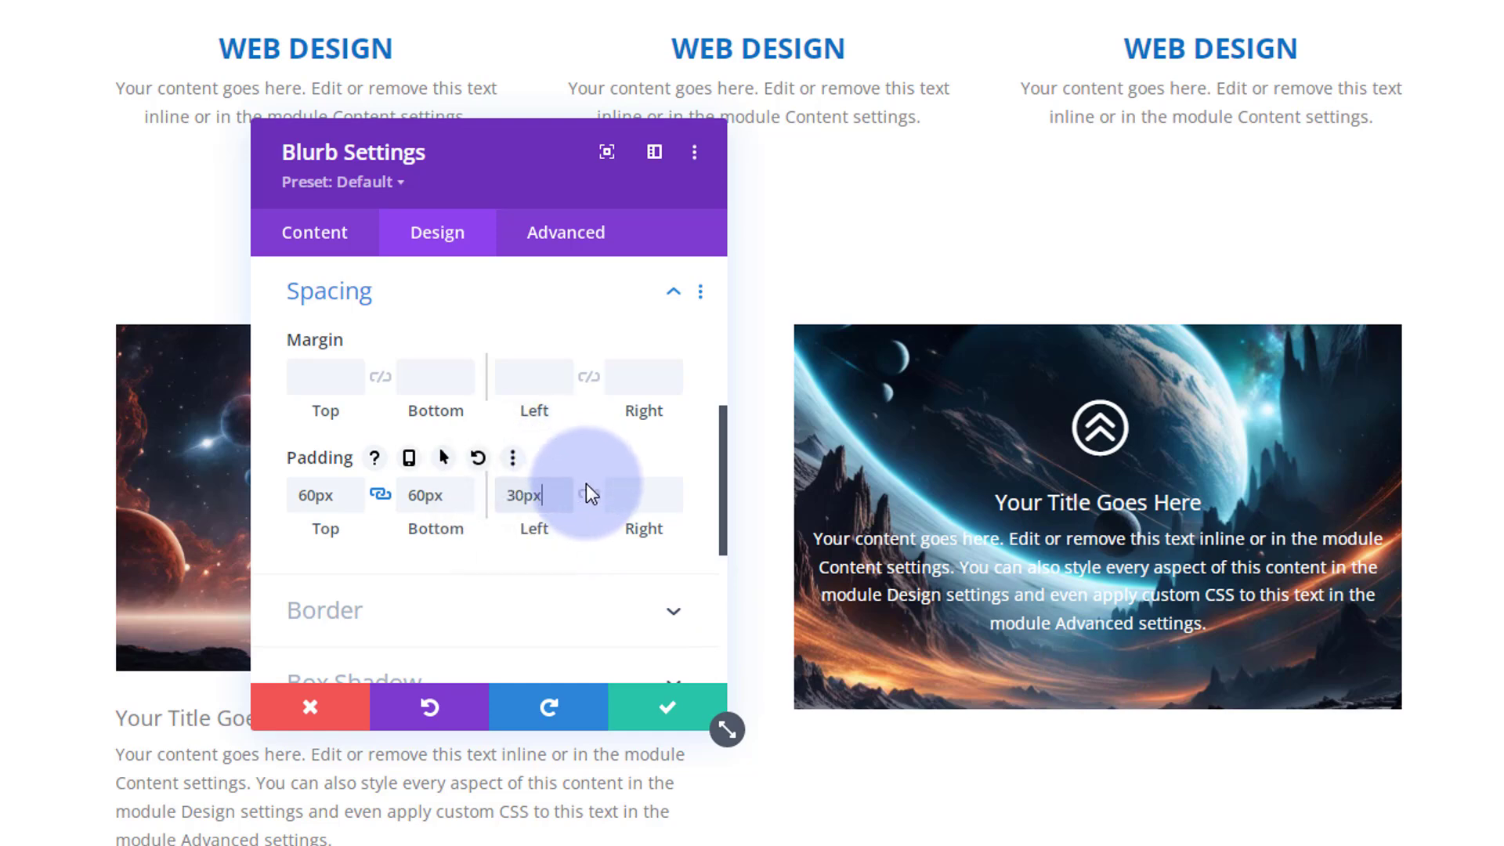
{"action": "left_click", "coordinate": [588, 494]}
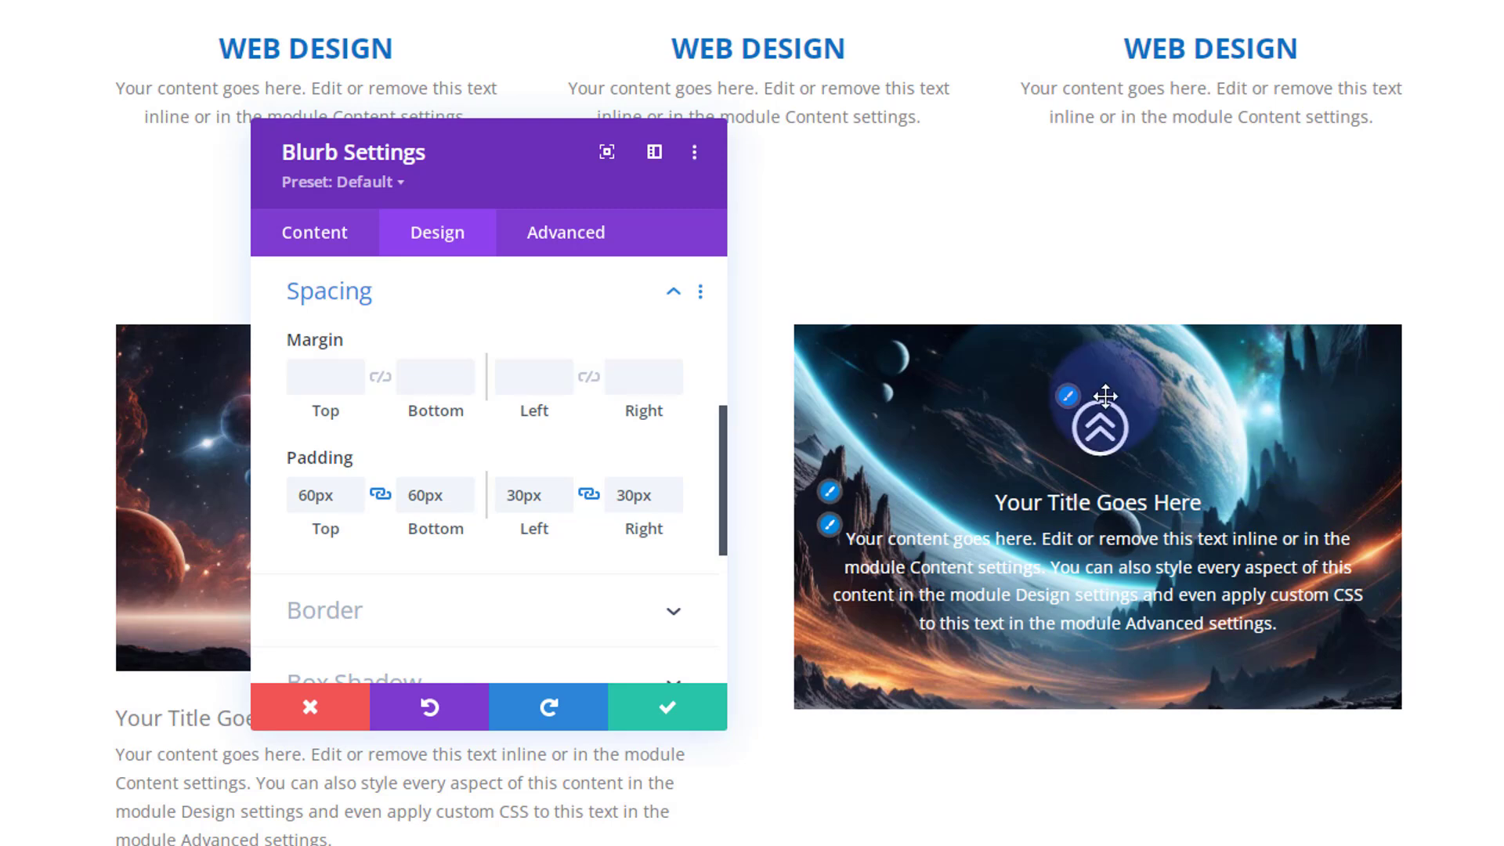
Give the blurb a semi-transparent black background color of rgba(0,0,0,0.5)
{"action": "left_click", "coordinate": [329, 235]}
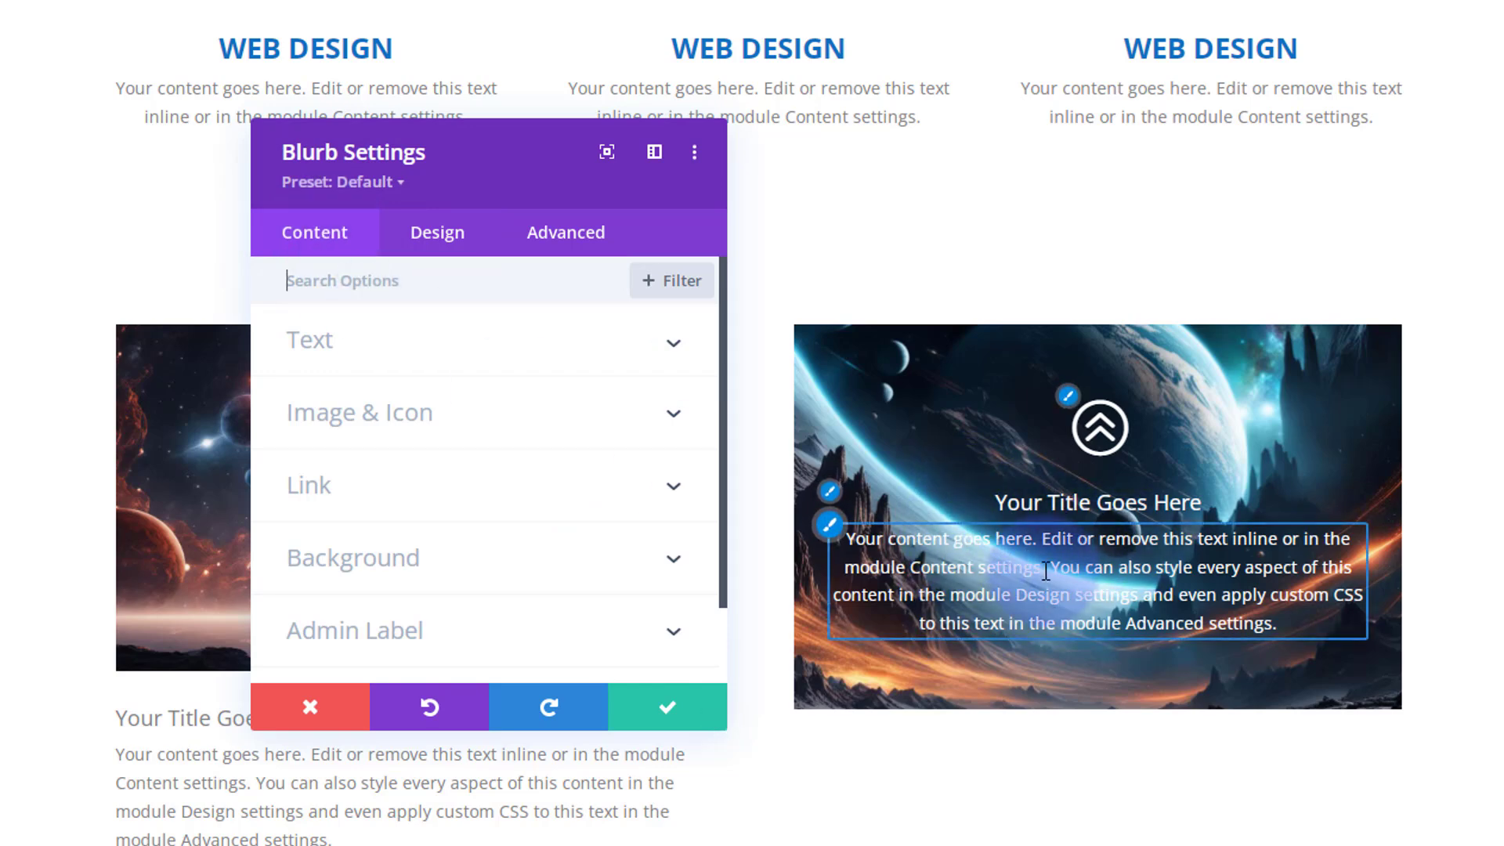
{"action": "left_click", "coordinate": [480, 572]}
{"action": "scroll", "coordinate": [486, 571], "scroll_direction": "down", "scroll_amount": 2}
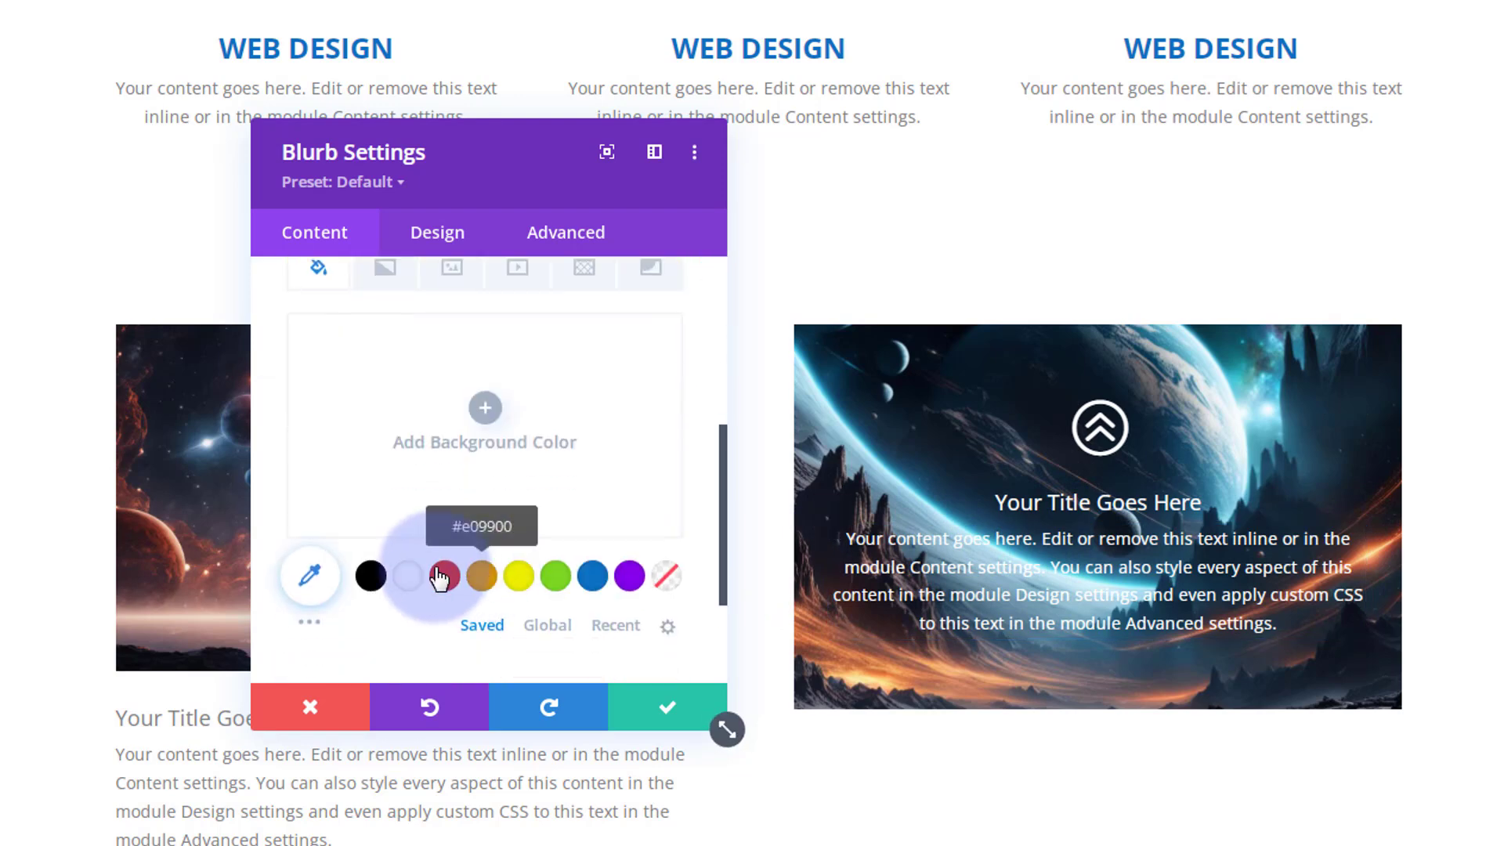
{"action": "left_click", "coordinate": [372, 578]}
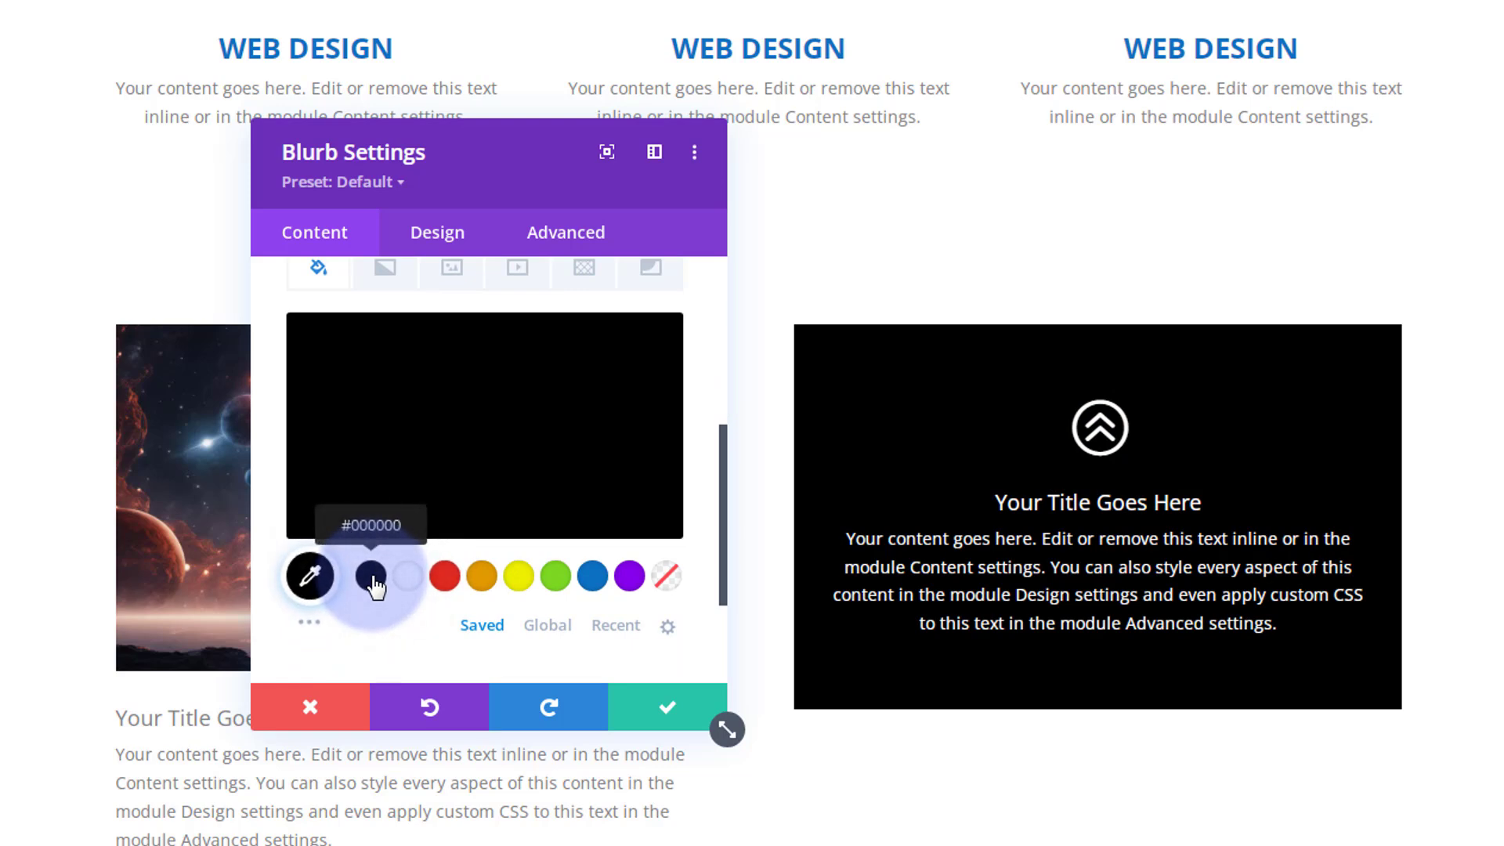
{"action": "left_click", "coordinate": [467, 445]}
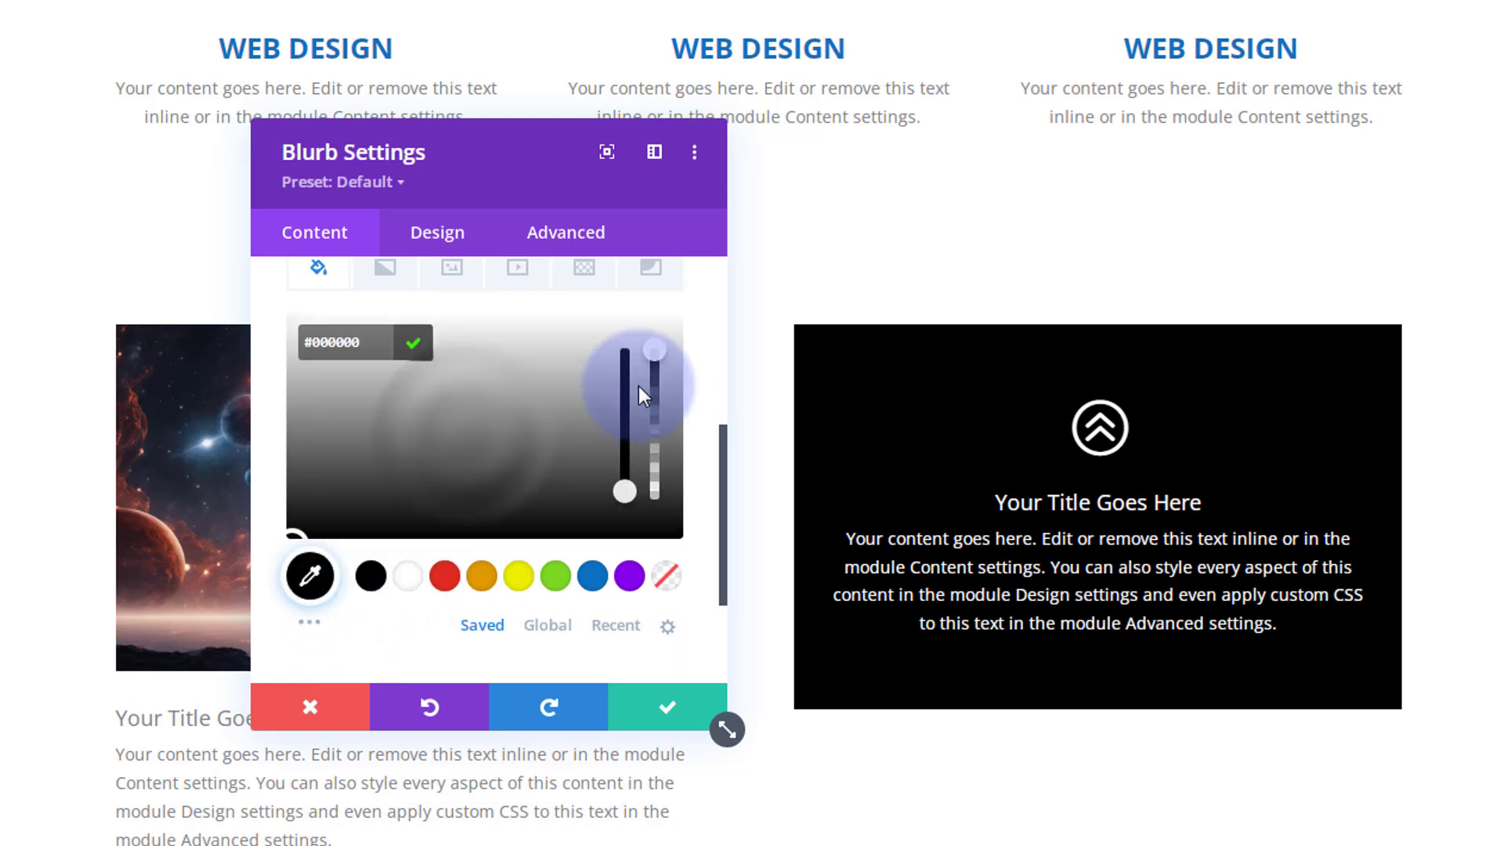
{"action": "left_click_drag", "start_coordinate": [655, 359], "coordinate": [652, 450]}
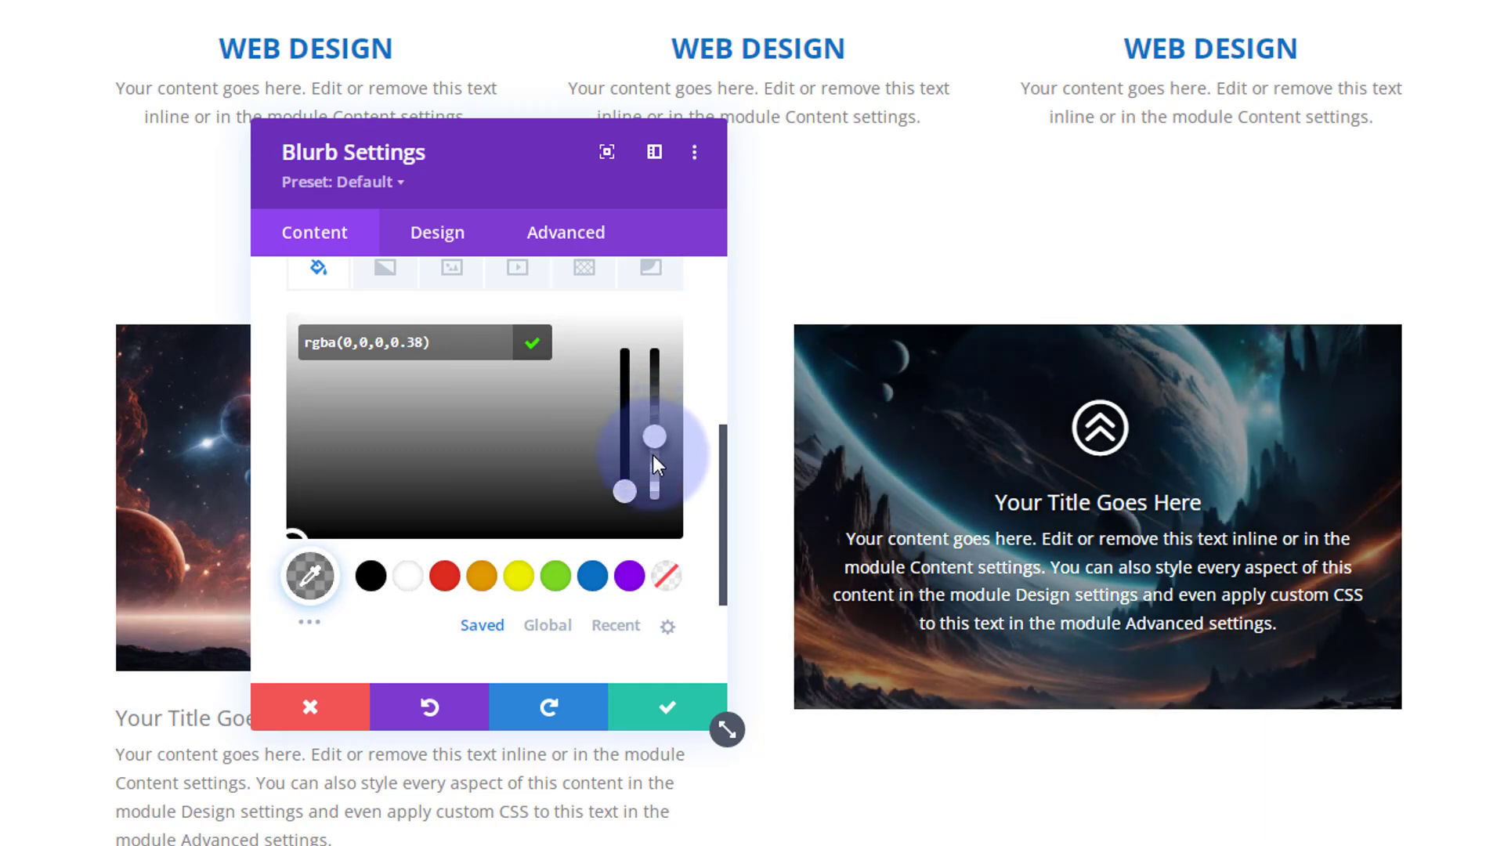
{"action": "left_click_drag", "start_coordinate": [653, 456], "coordinate": [655, 437]}
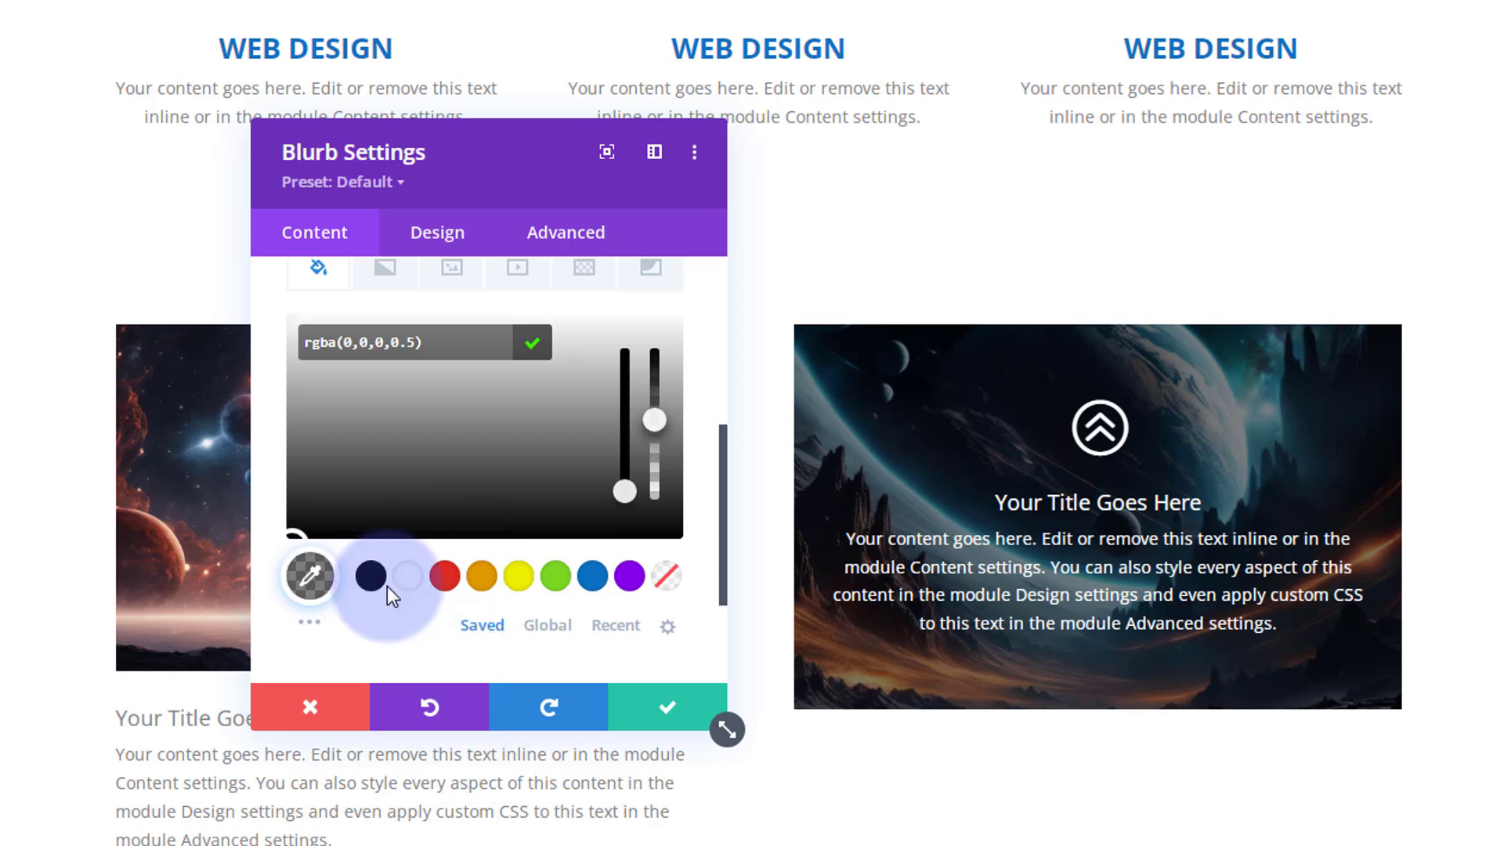
Enable hover-state options for the blurb's Opacity filter and set its desktop opacity to 0%
{"action": "left_click", "coordinate": [453, 243]}
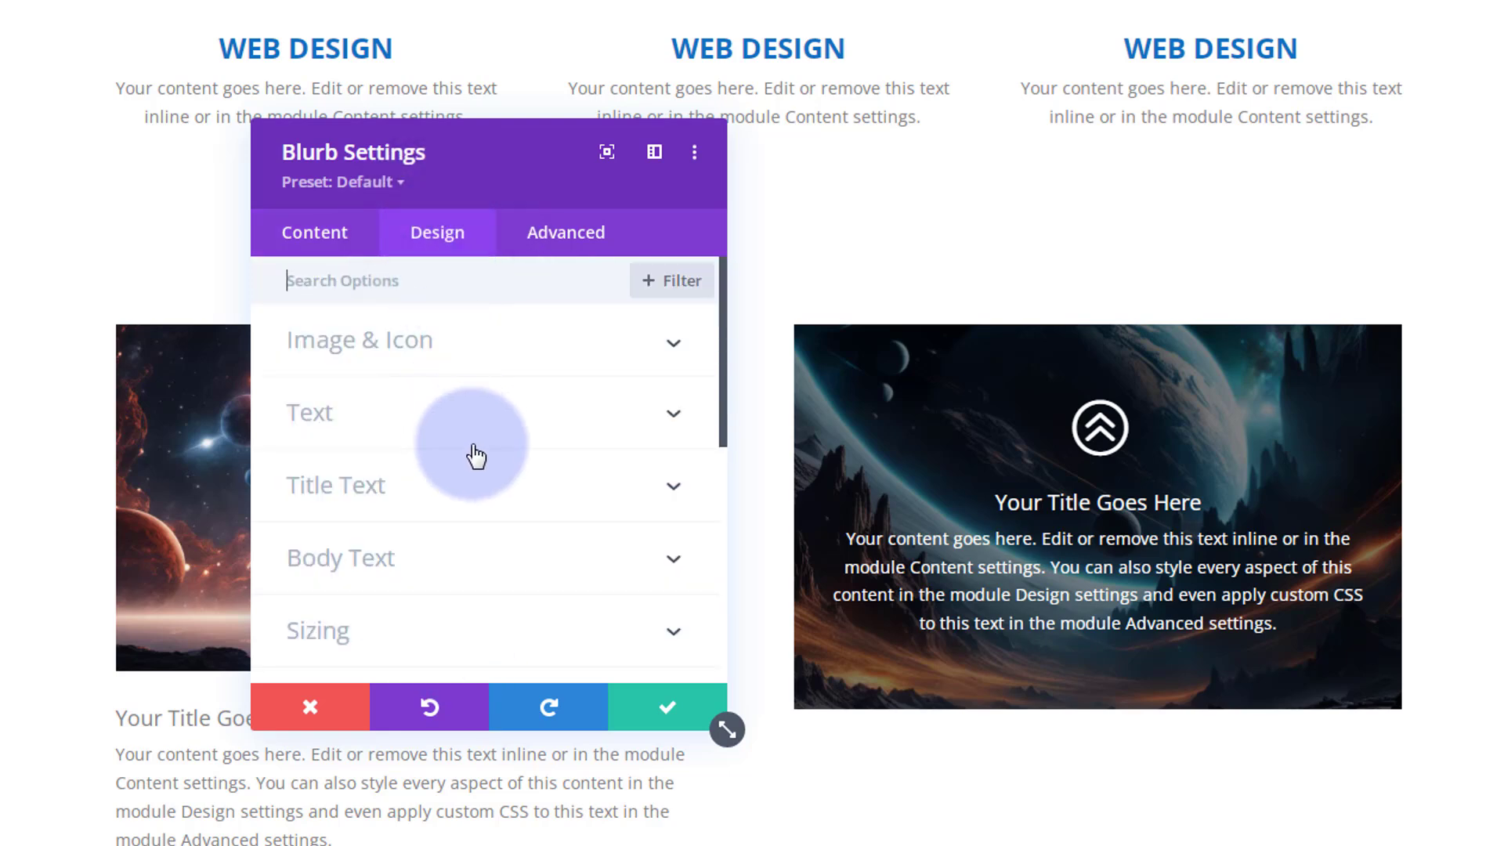
{"action": "scroll", "coordinate": [476, 456], "scroll_direction": "down", "scroll_amount": 7}
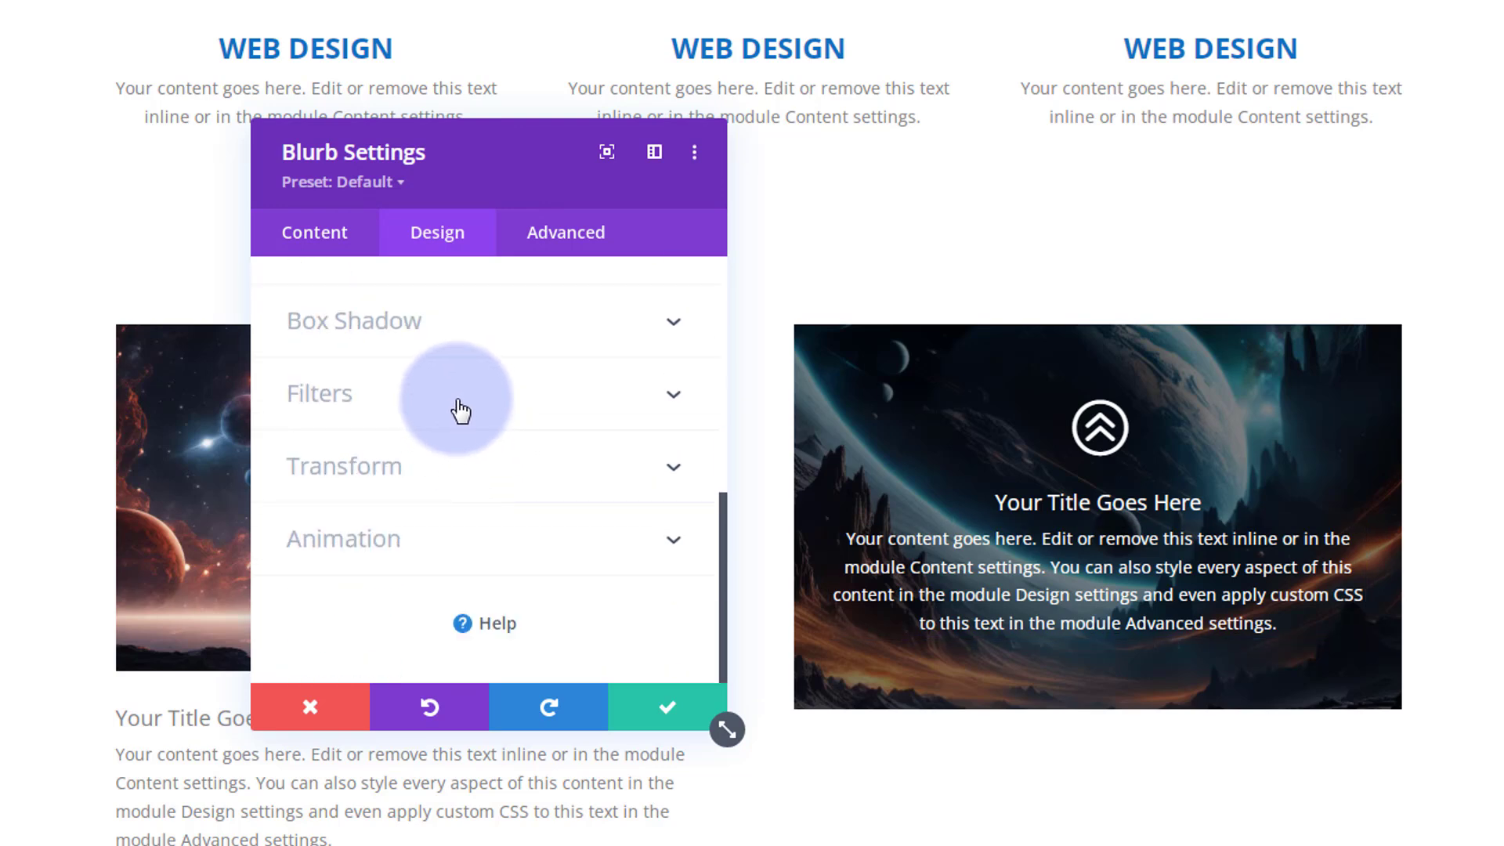
{"action": "left_click", "coordinate": [460, 407]}
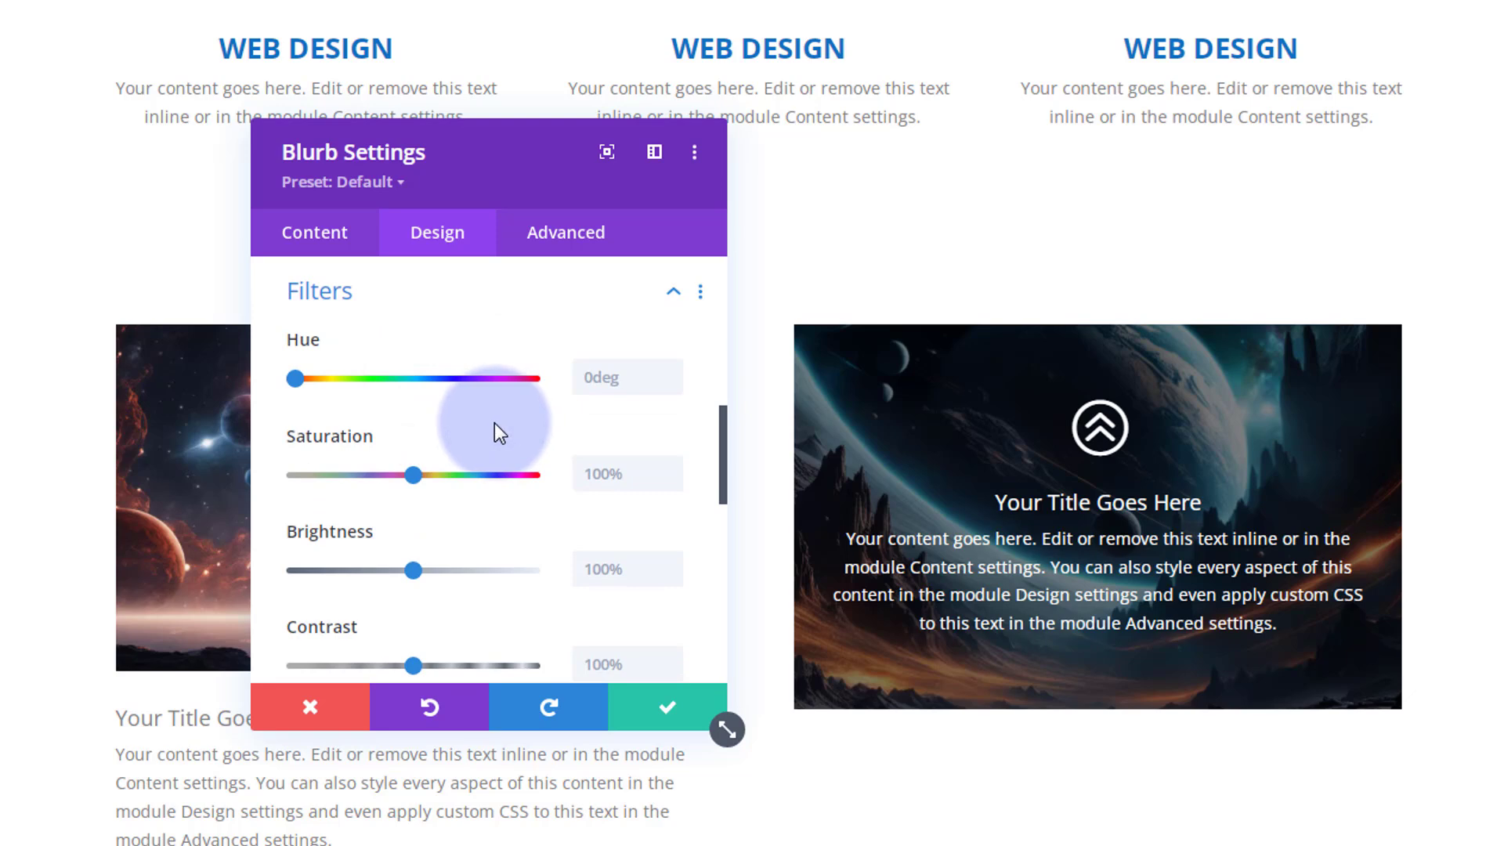
{"action": "scroll", "coordinate": [495, 423], "scroll_direction": "down", "scroll_amount": 5}
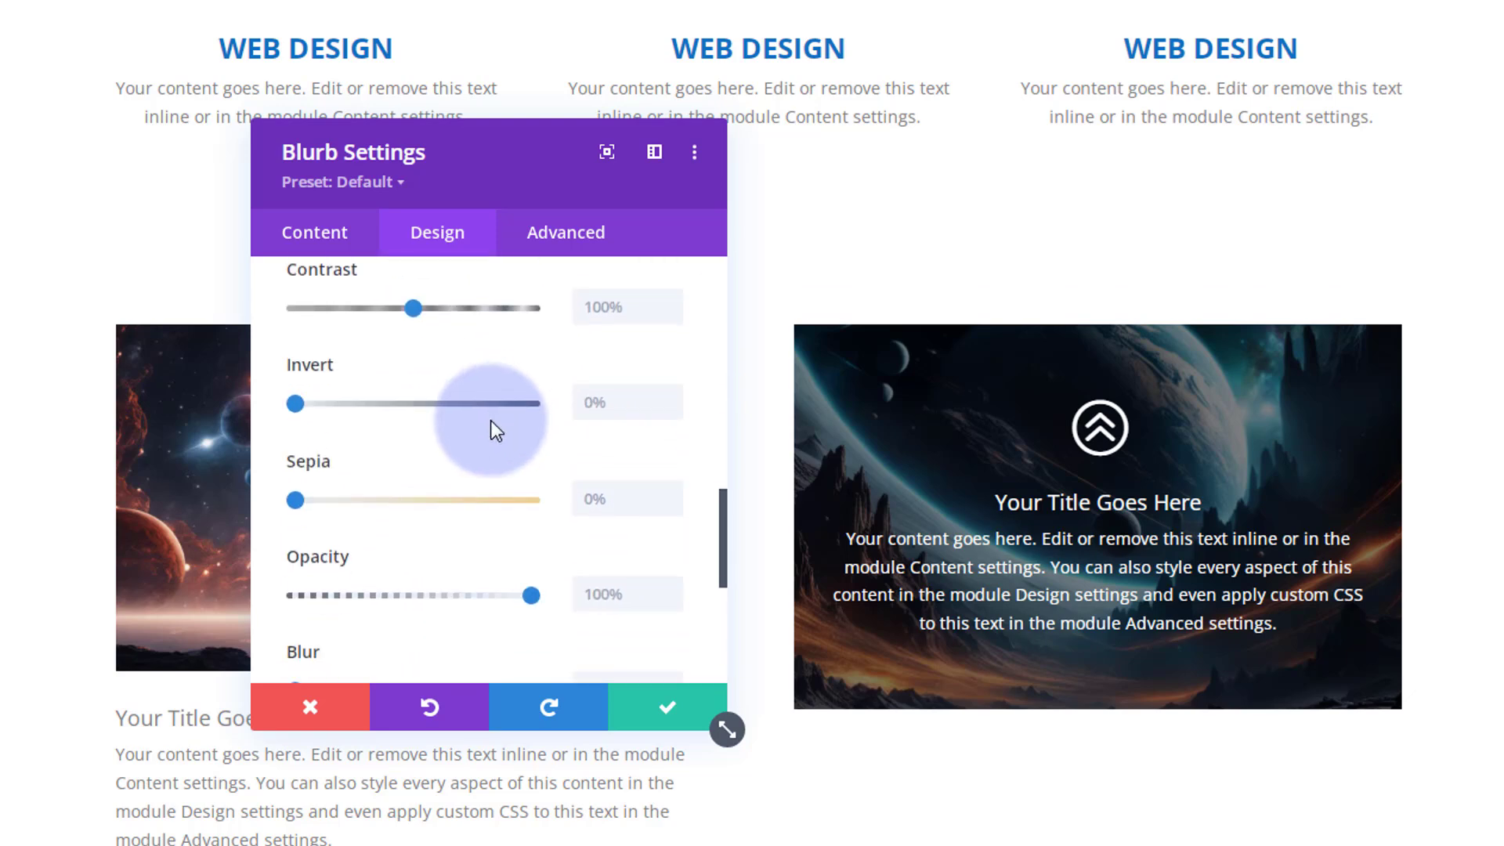
{"action": "scroll", "coordinate": [491, 421], "scroll_direction": "down", "scroll_amount": 2}
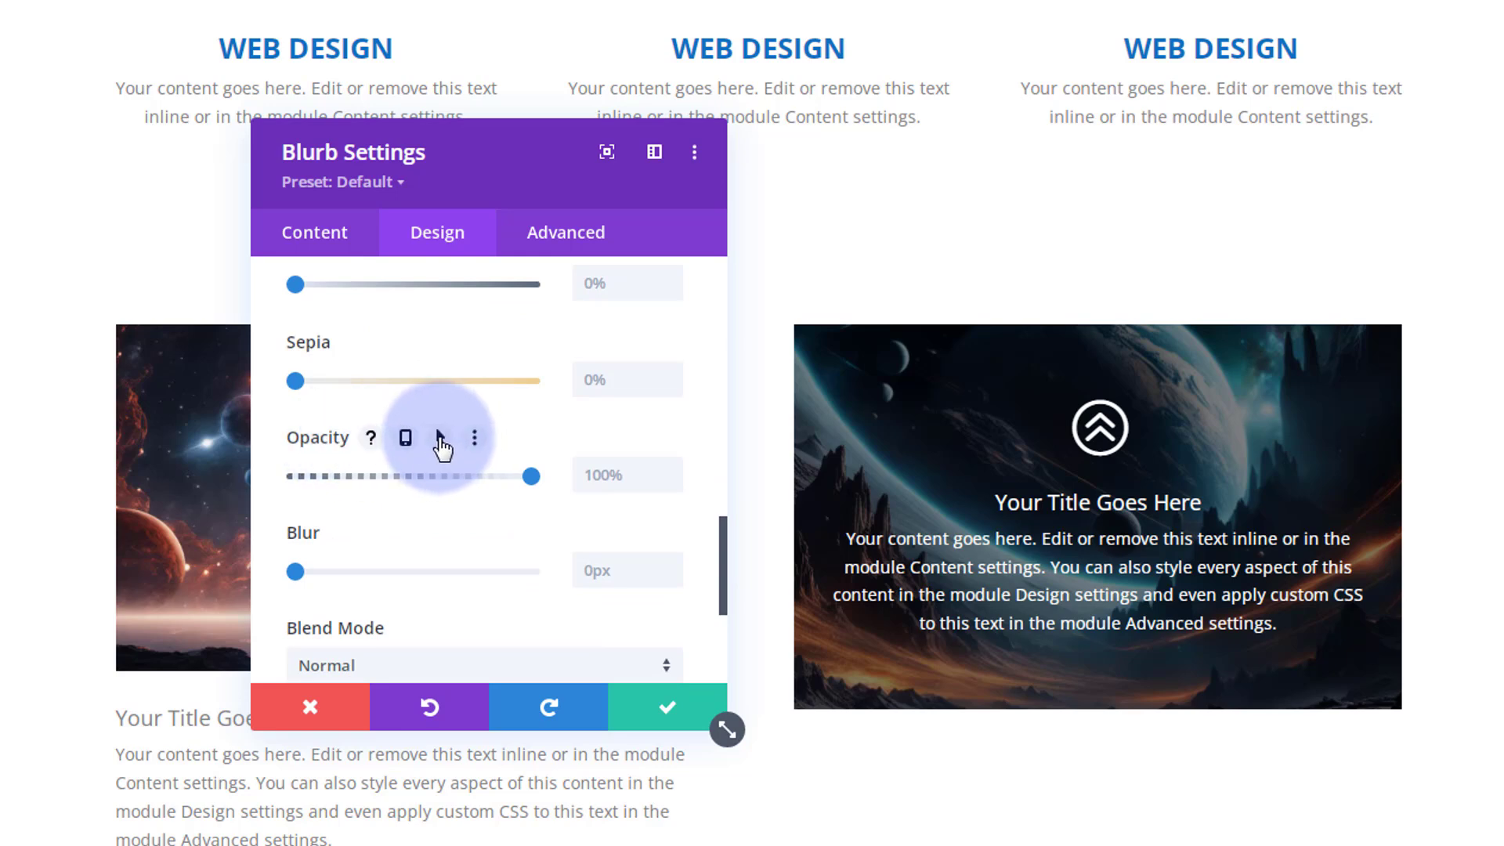
{"action": "left_click", "coordinate": [439, 437]}
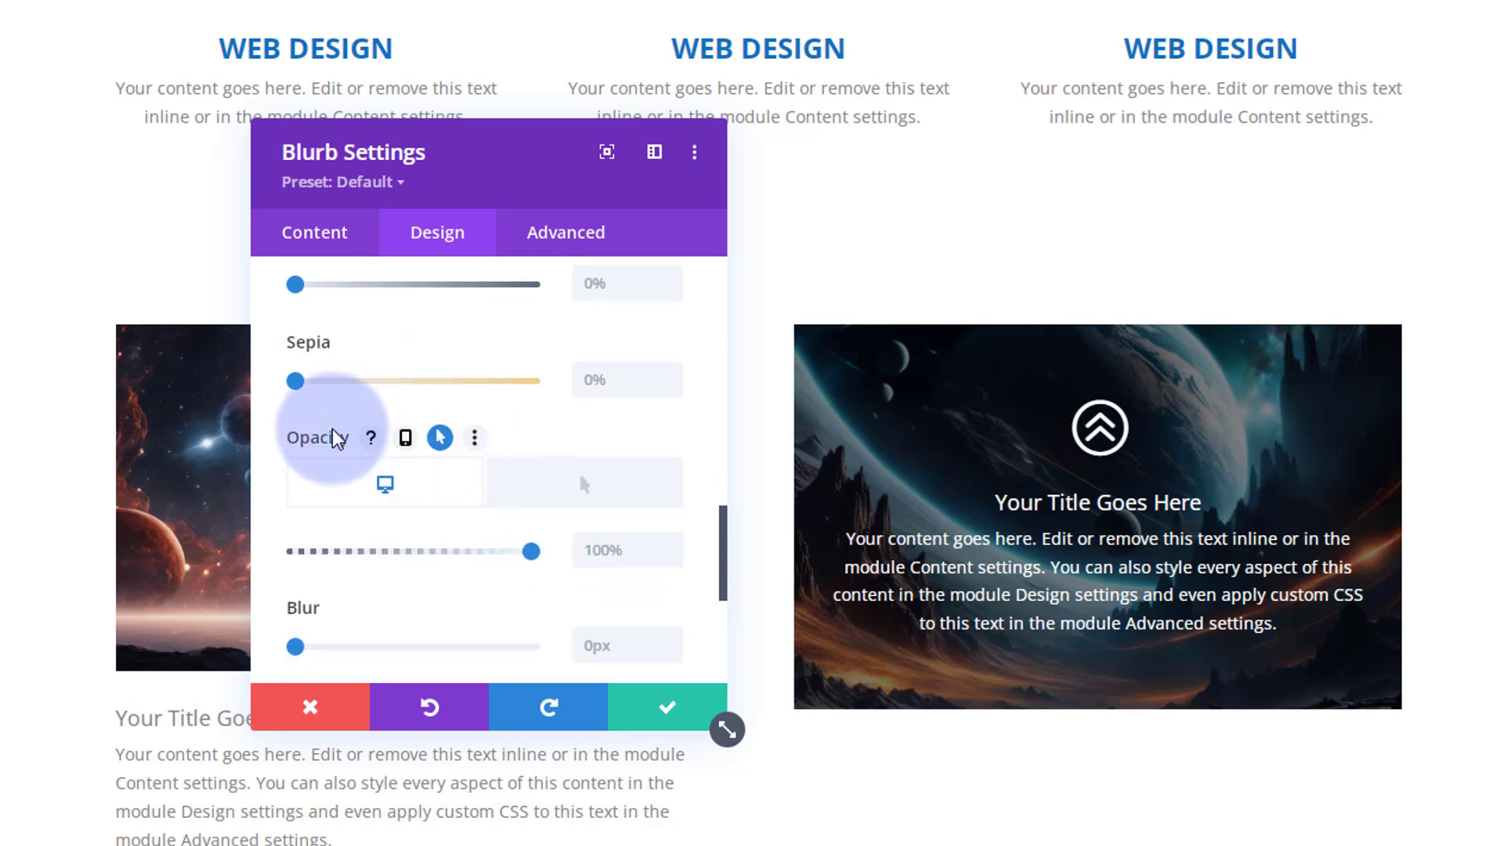
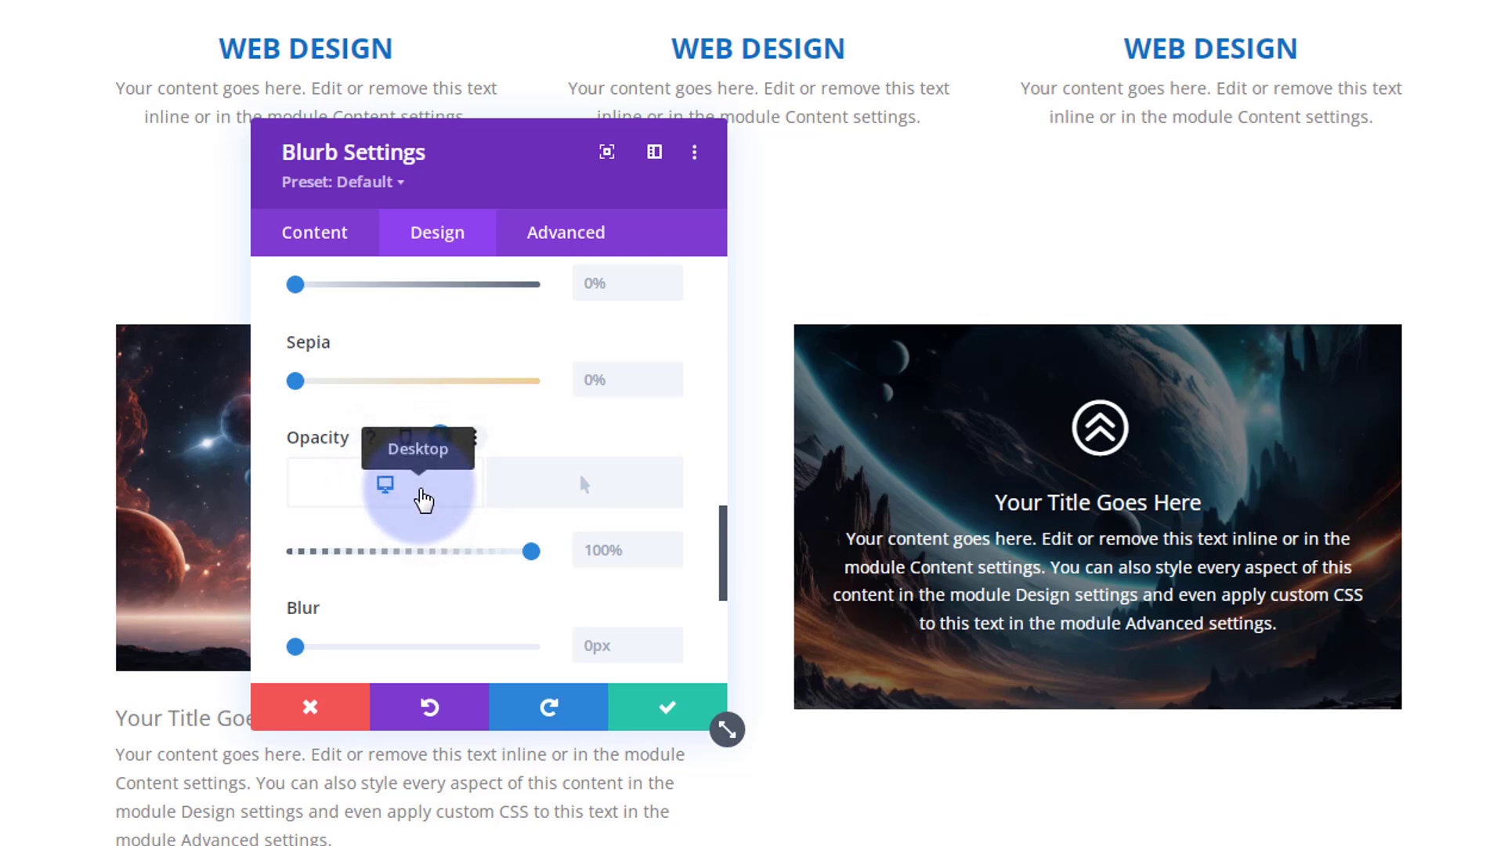
{"action": "left_click_drag", "start_coordinate": [533, 554], "coordinate": [265, 553]}
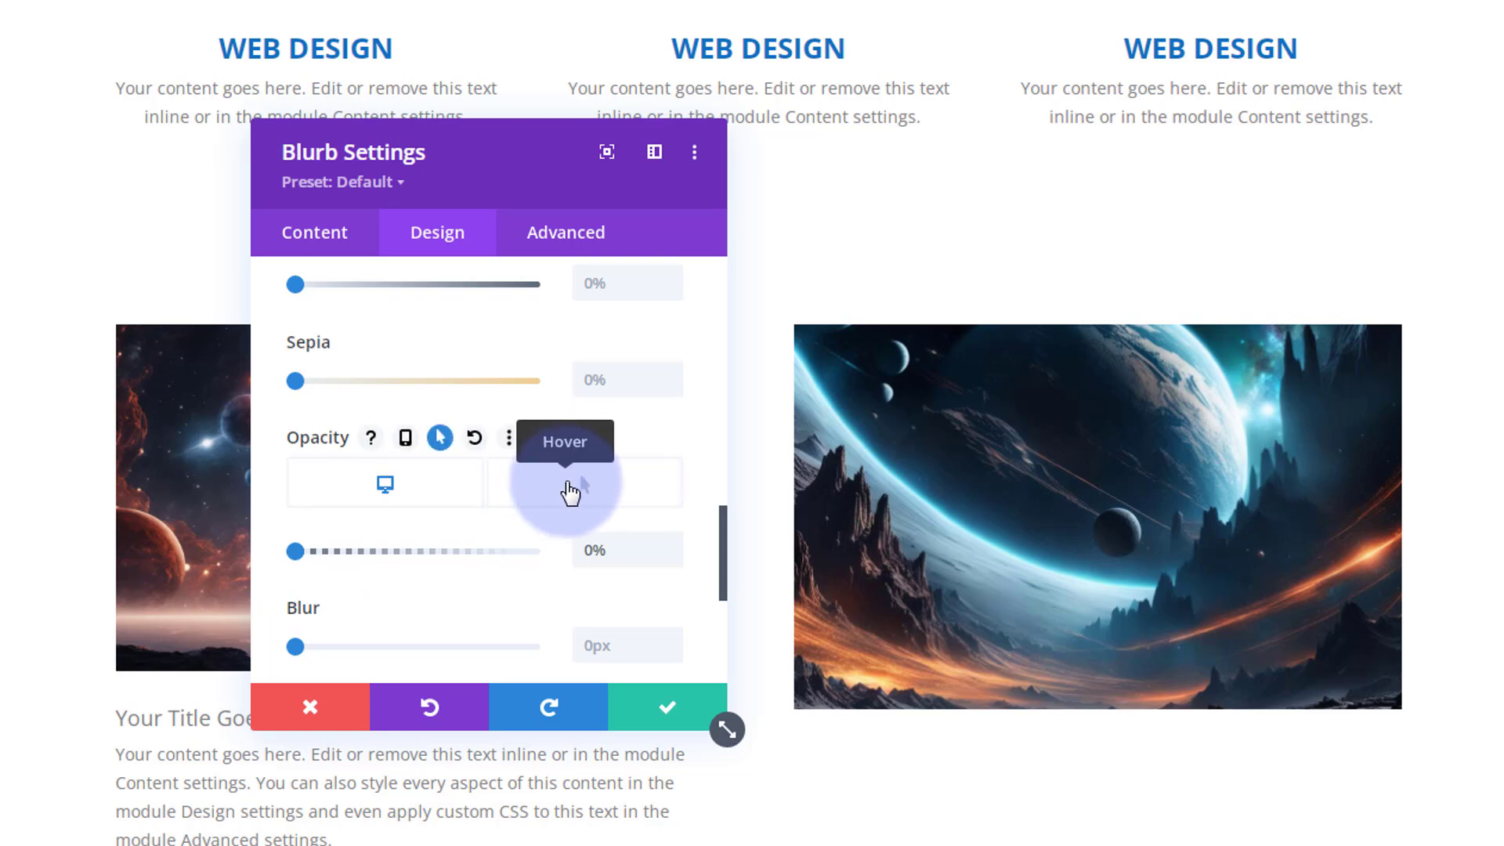
Set the blurb's hover-state opacity to 100% and return to the desktop state
{"action": "left_click", "coordinate": [570, 491]}
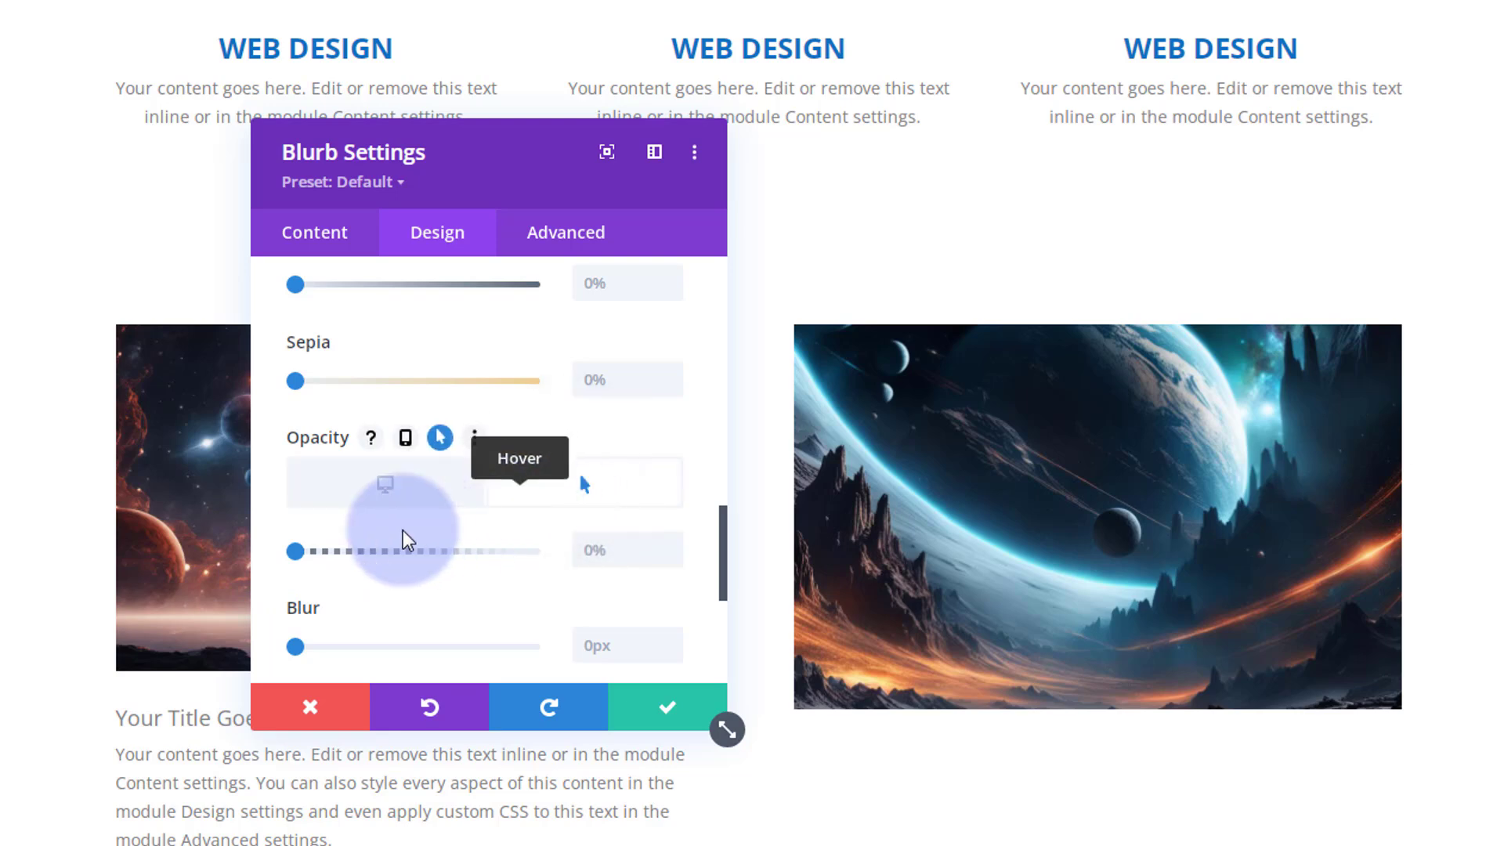
{"action": "left_click_drag", "start_coordinate": [300, 552], "coordinate": [560, 580]}
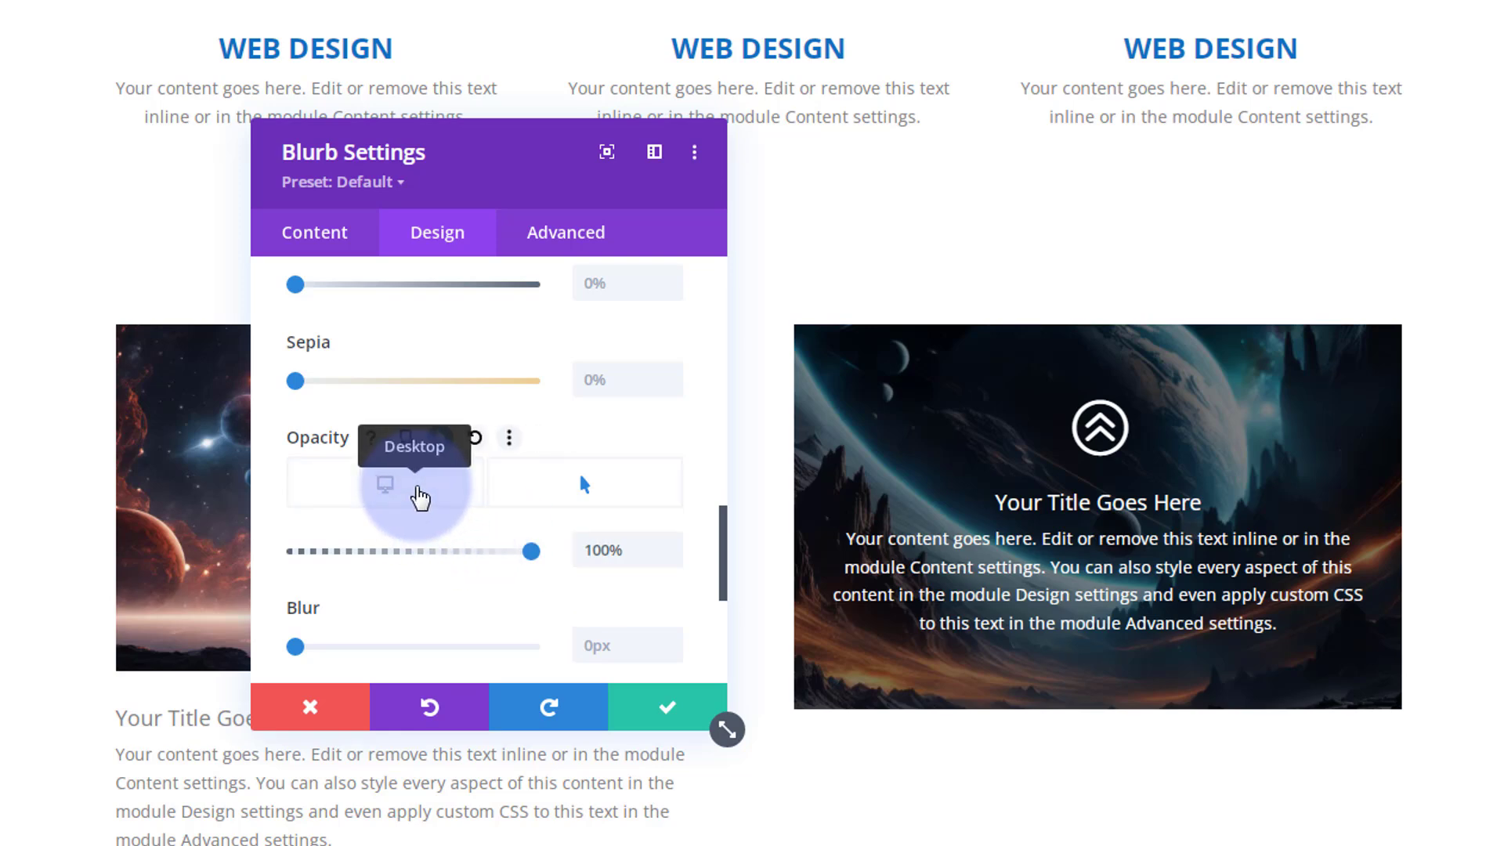
{"action": "left_click", "coordinate": [419, 496]}
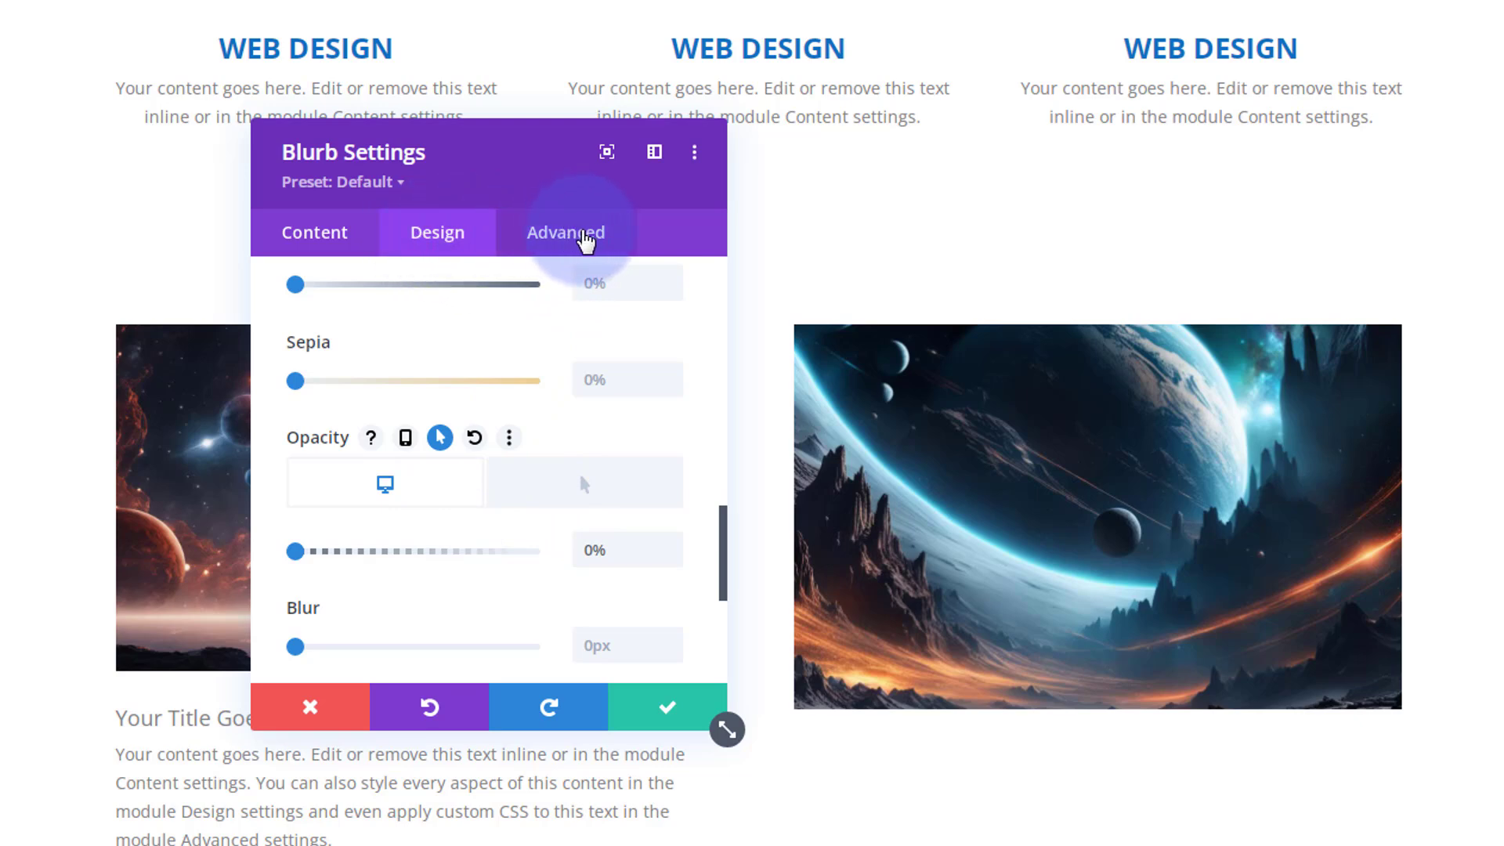
Set the blurb's transition duration to 600ms and its transition speed curve to Ease-In-Out
{"action": "left_click", "coordinate": [584, 239]}
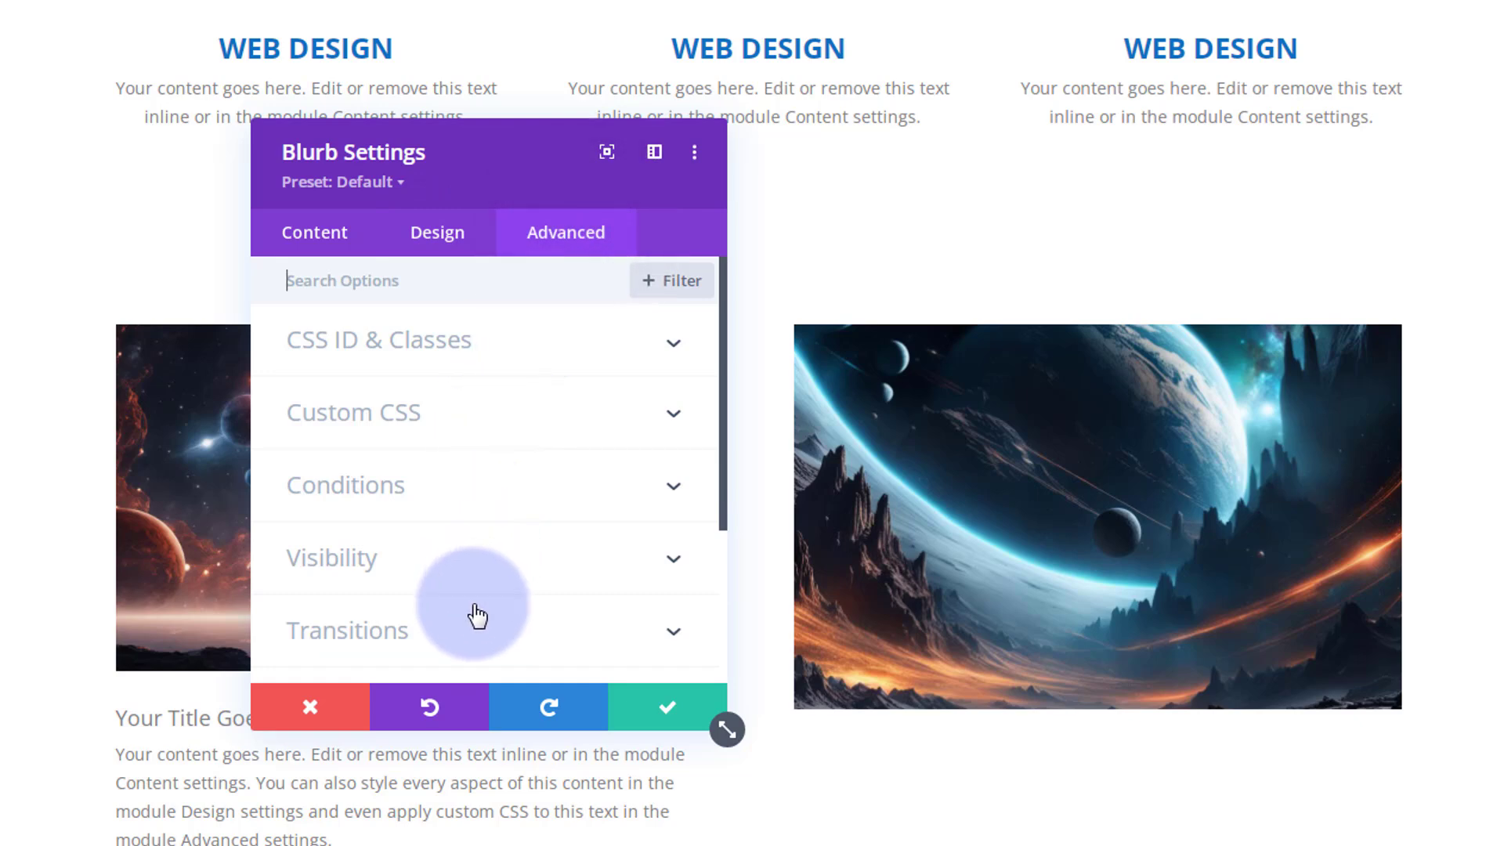
{"action": "left_click", "coordinate": [454, 631]}
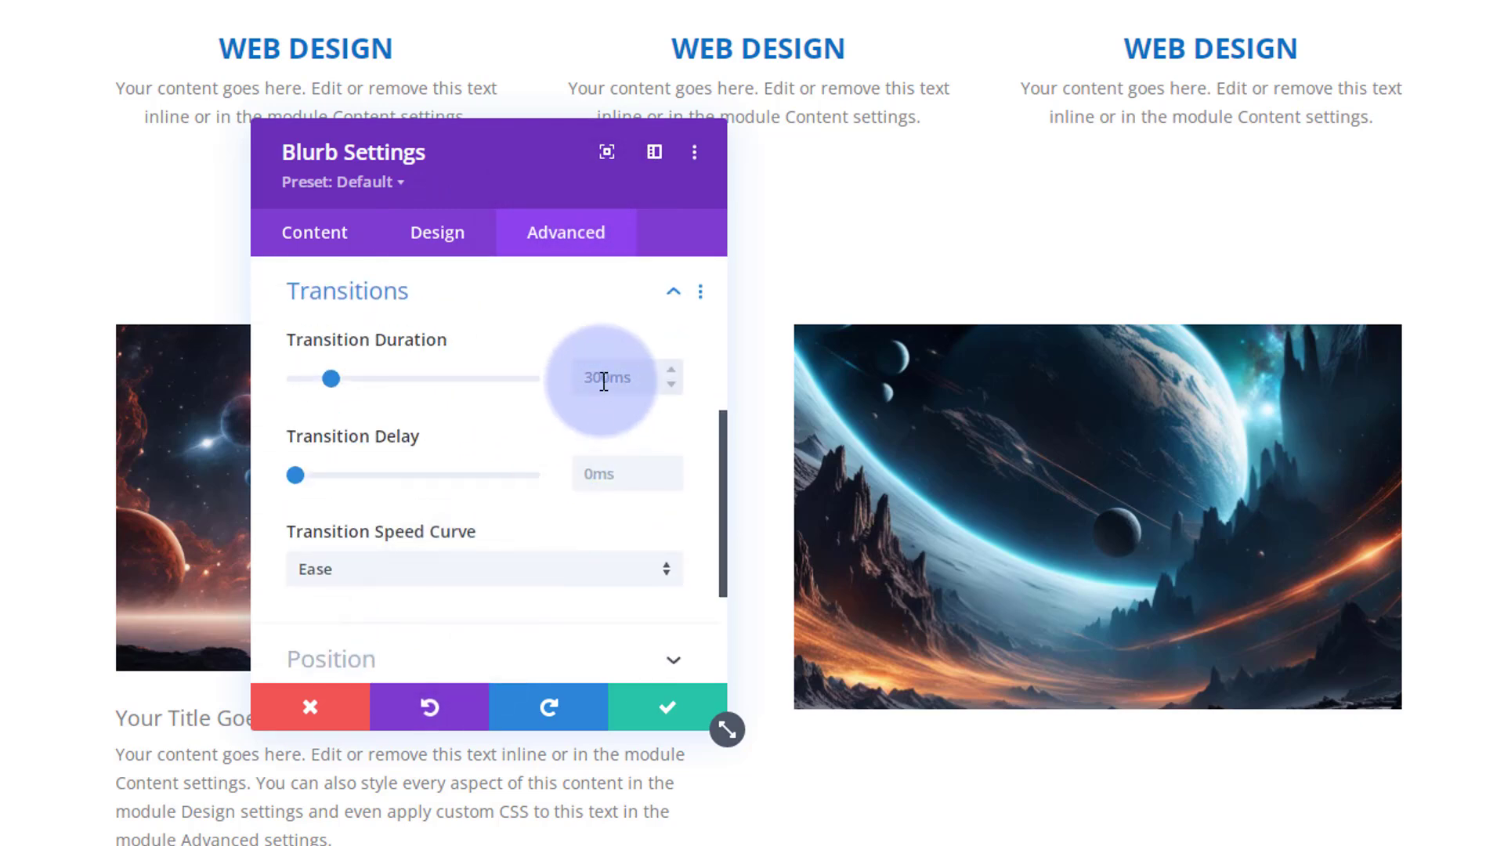
{"action": "left_click_drag", "start_coordinate": [329, 378], "coordinate": [371, 377]}
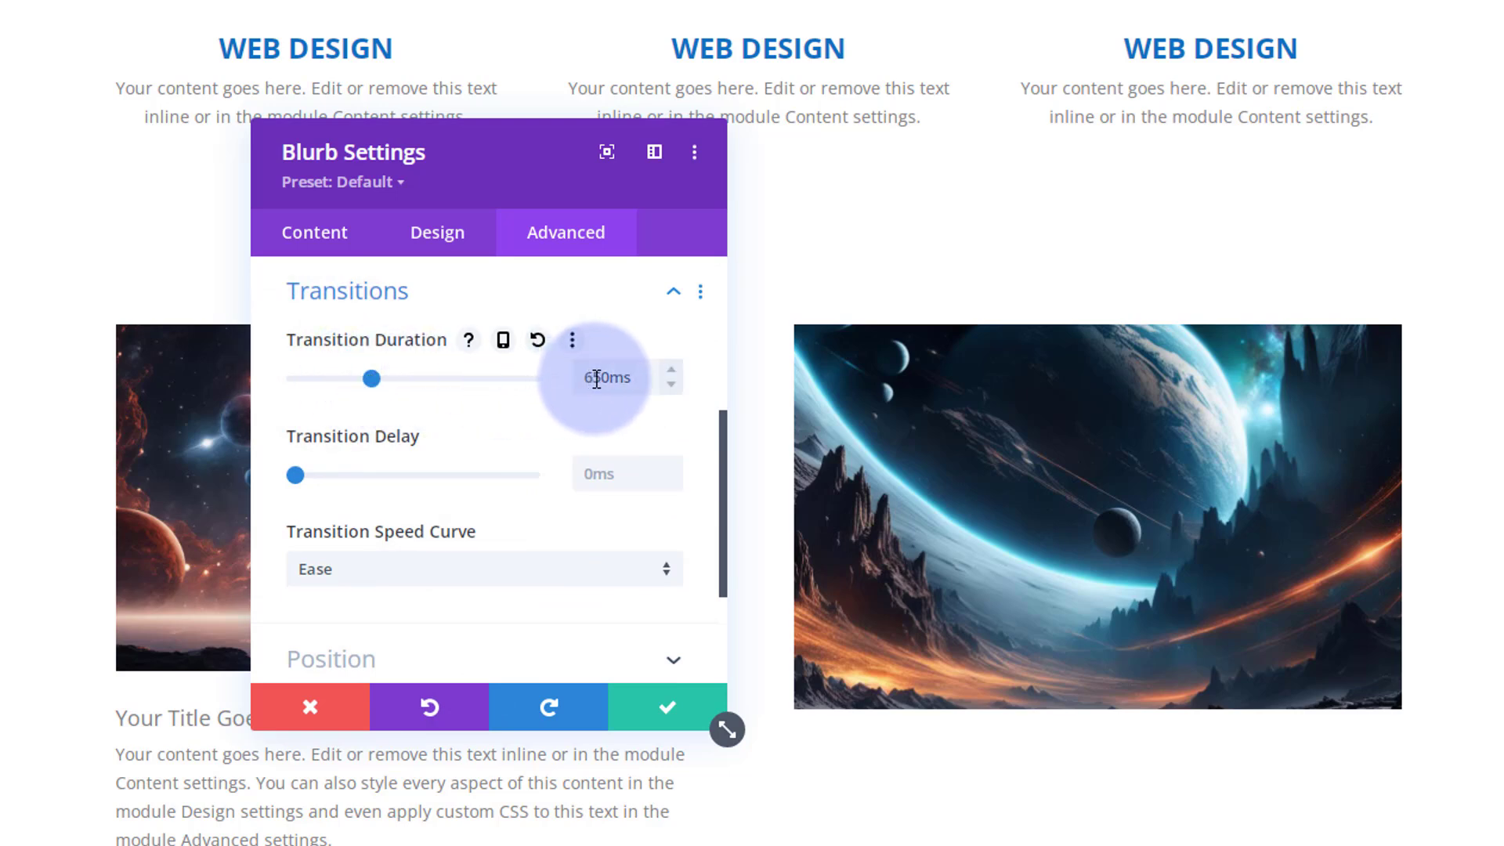
{"action": "left_click_drag", "start_coordinate": [598, 379], "coordinate": [591, 377]}
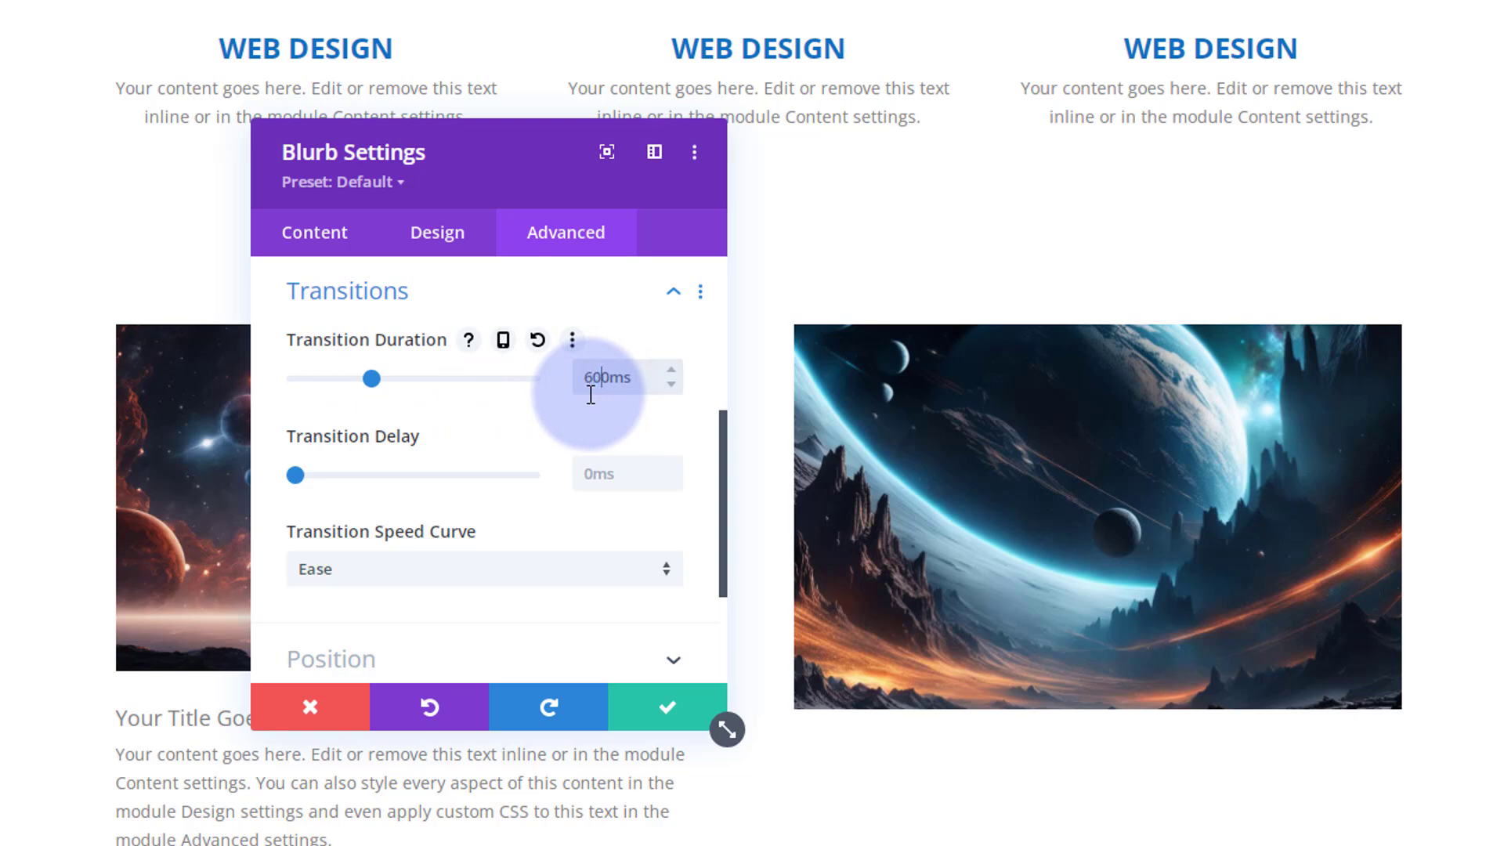
{"action": "left_click", "coordinate": [672, 383]}
{"action": "left_click", "coordinate": [674, 368]}
{"action": "left_click", "coordinate": [674, 383]}
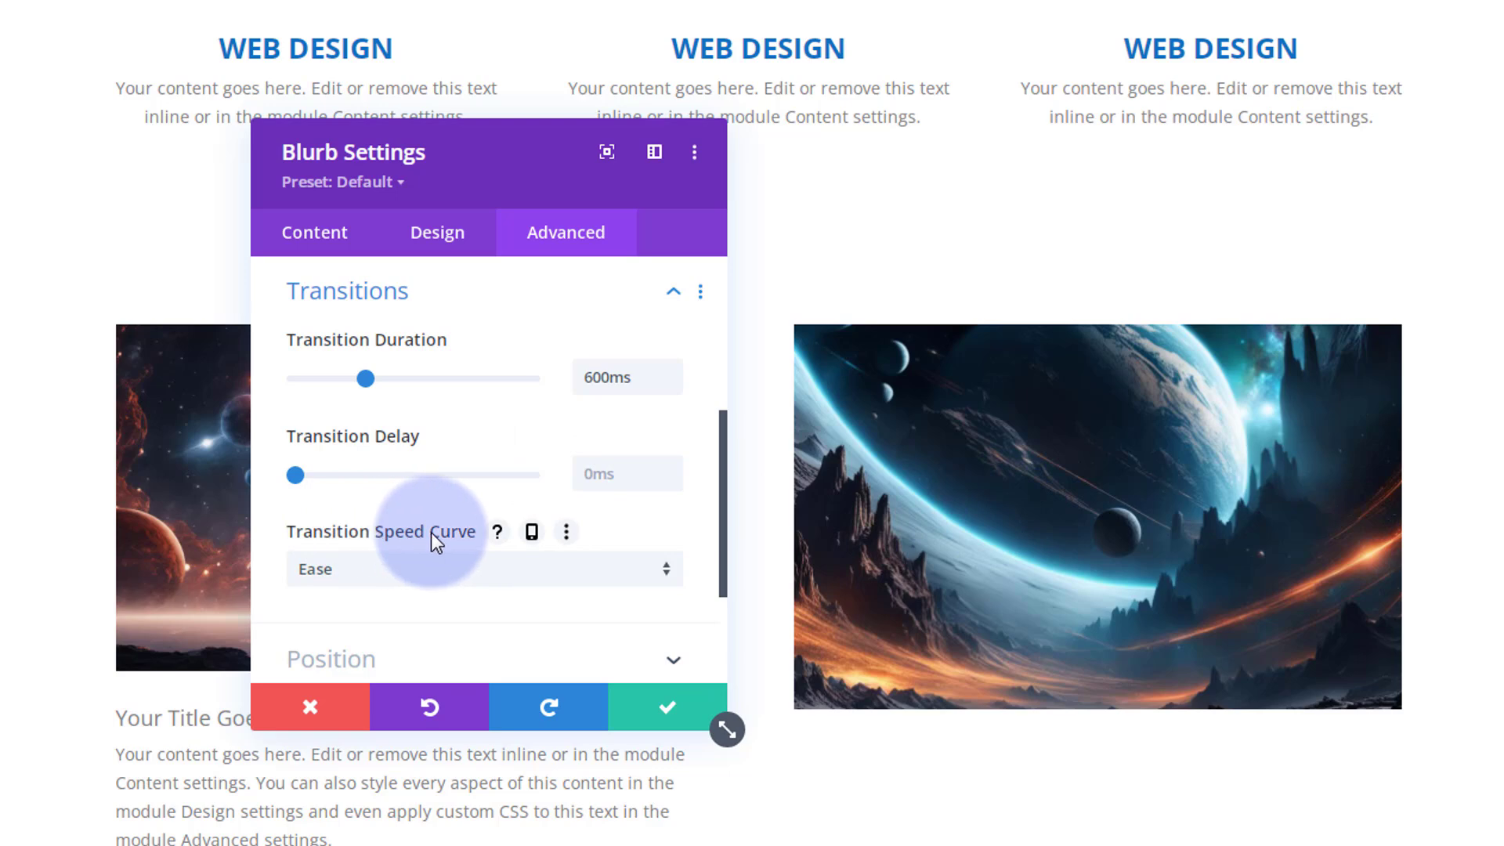
{"action": "left_click", "coordinate": [429, 569]}
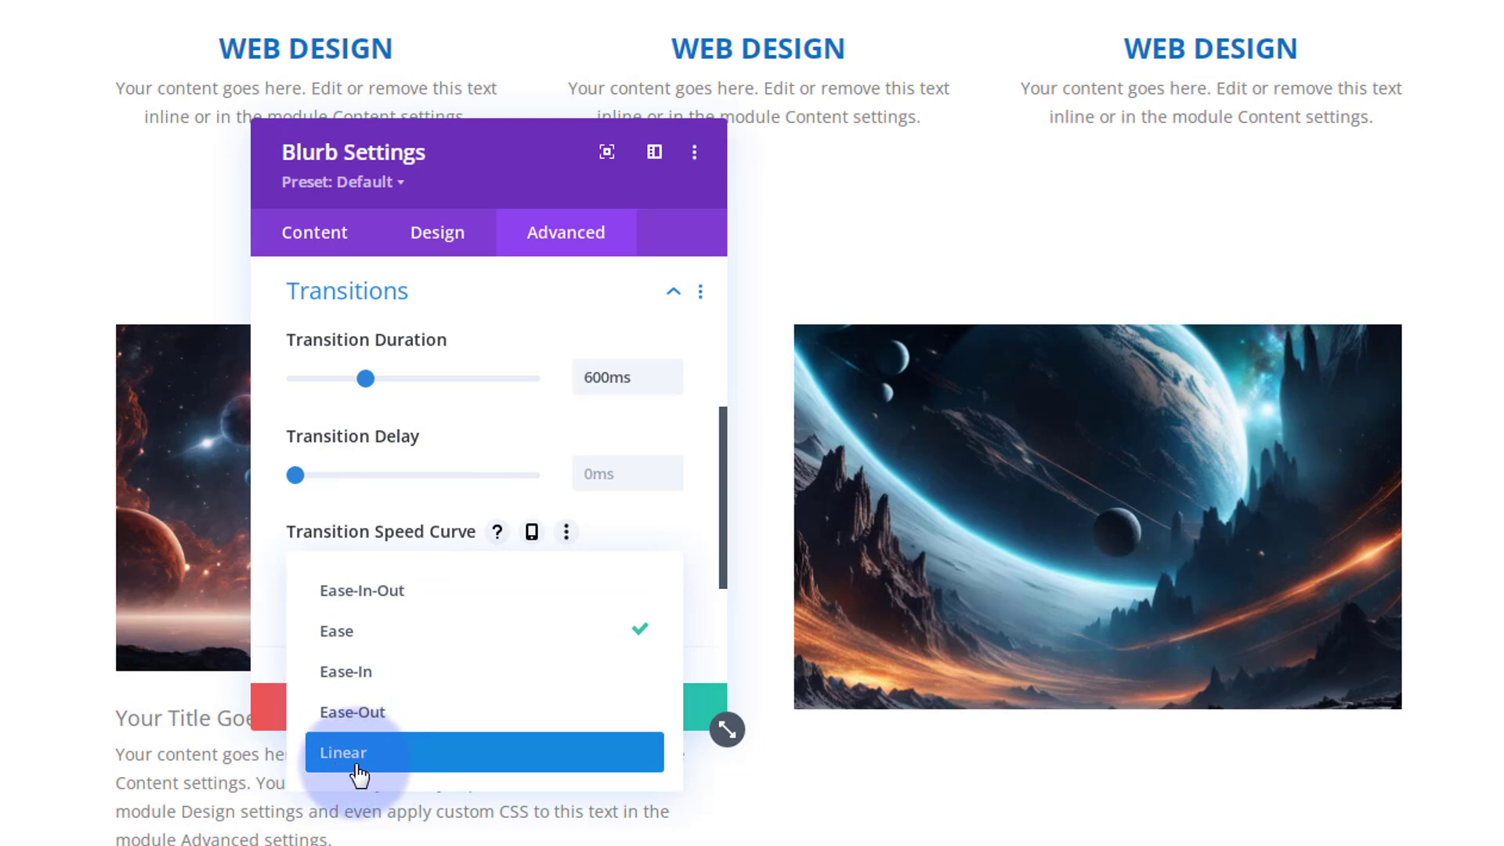
{"action": "left_click", "coordinate": [349, 595]}
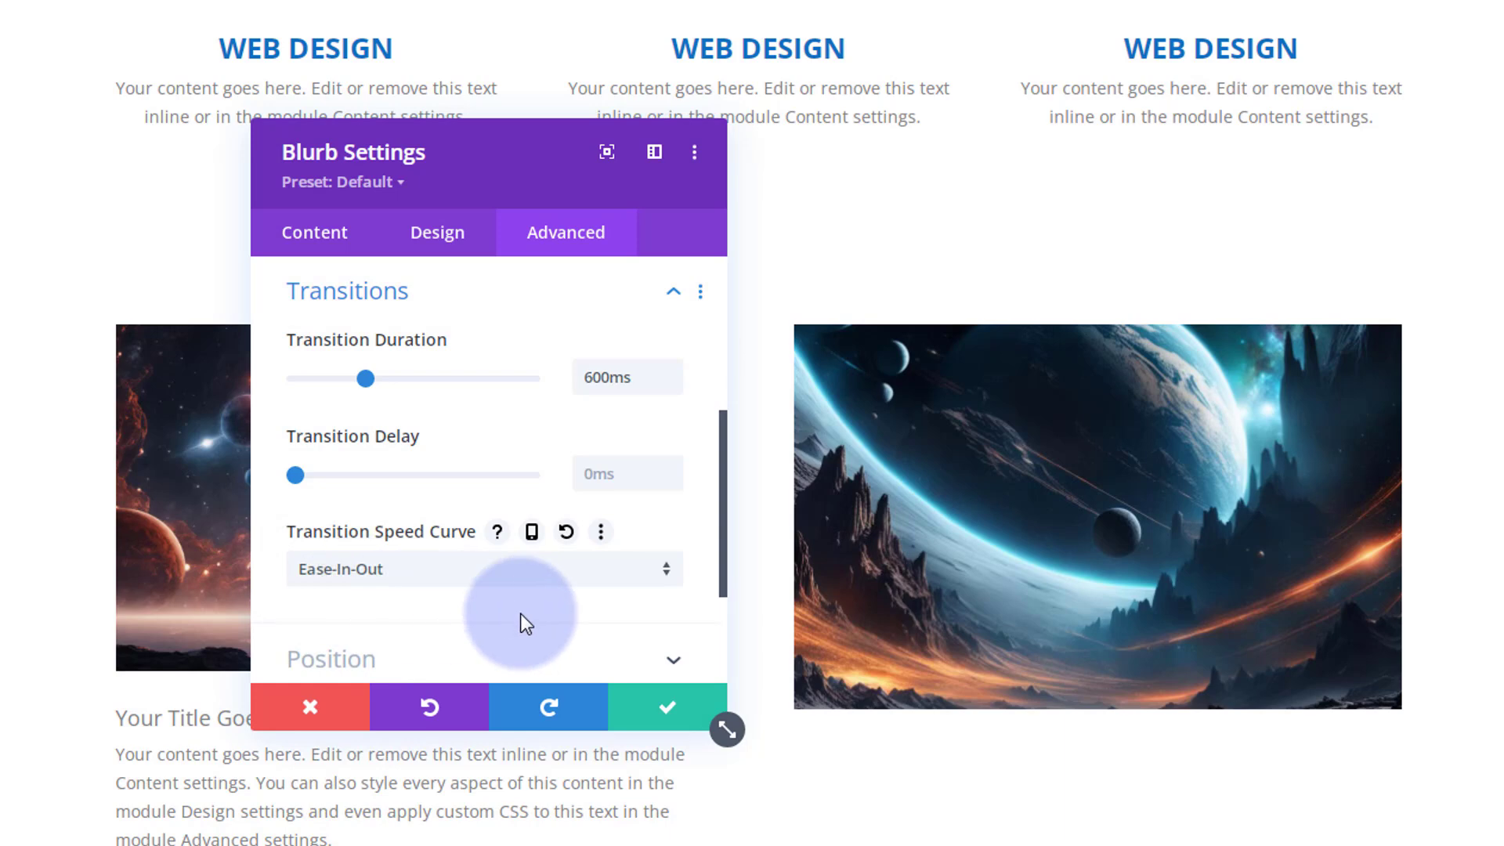
Save the hover blurb's settings
{"action": "left_click", "coordinate": [666, 707]}
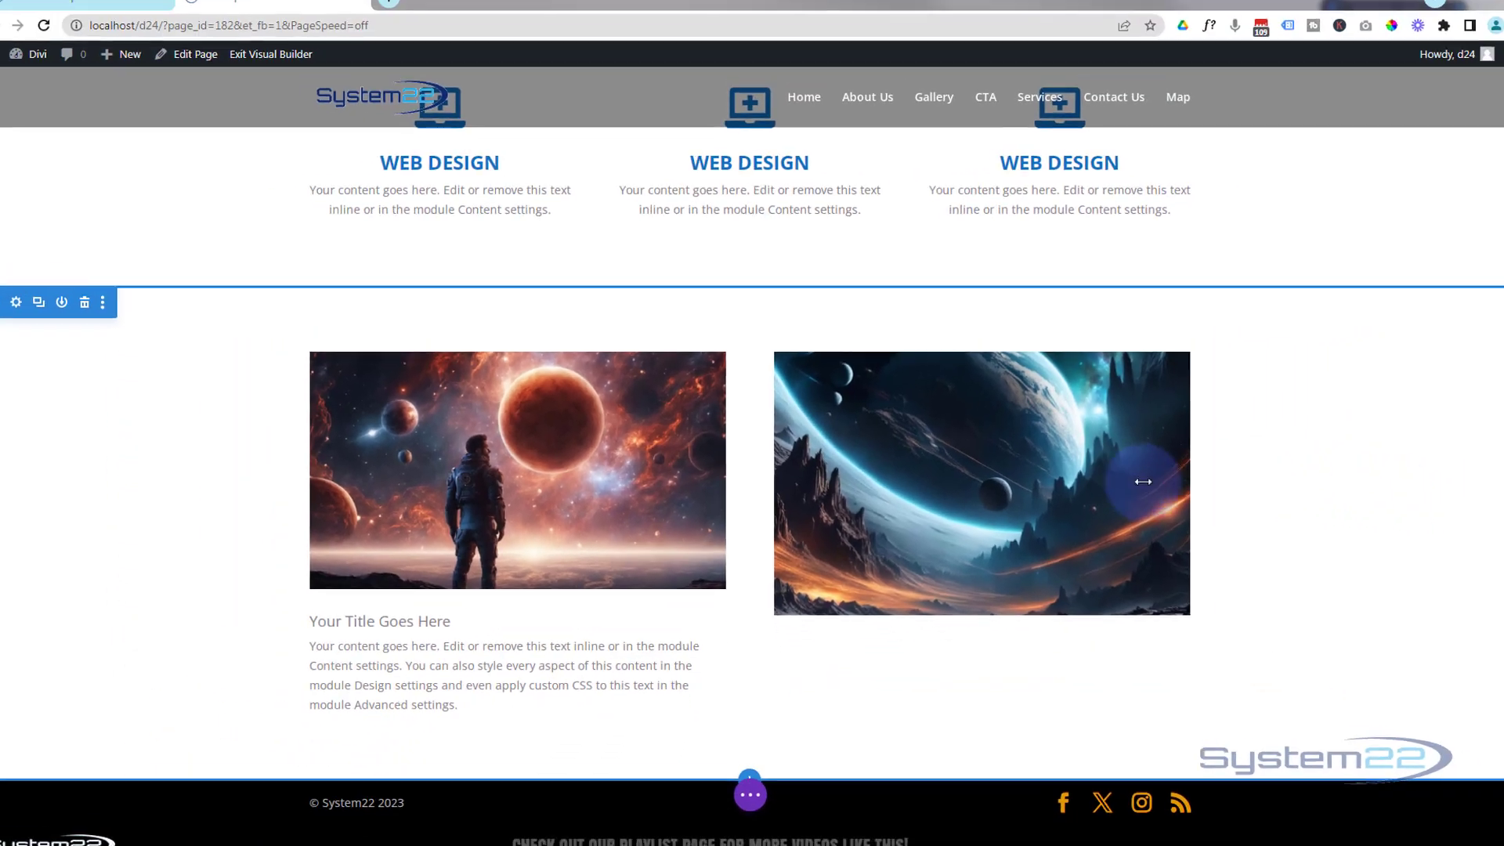
Examine how the floating mail icon behaves along the finished Blurb Module page, and return to the Blurbs page
{"action": "left_click", "coordinate": [88, 0]}
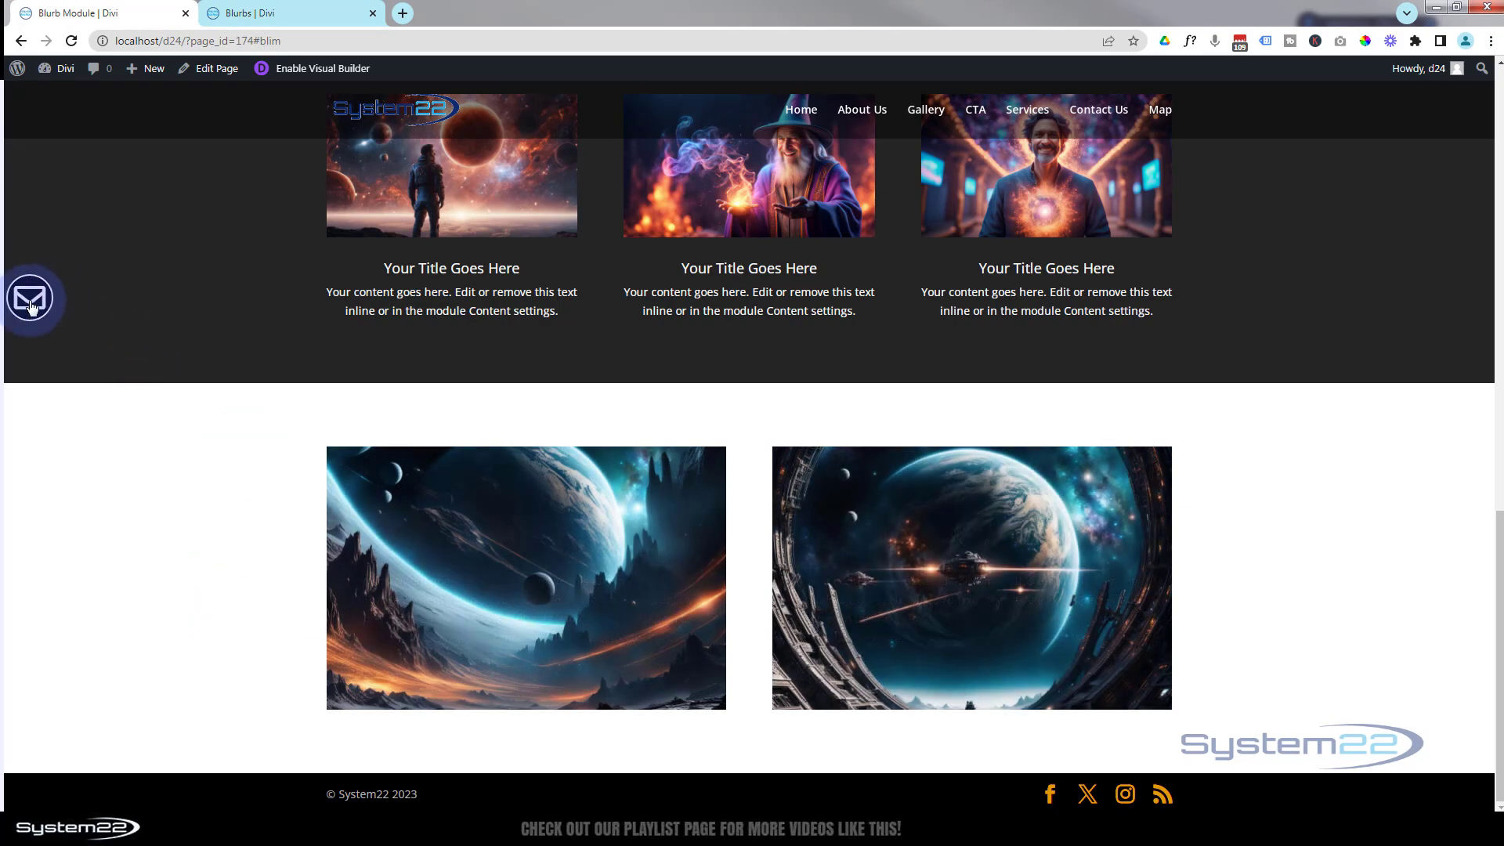
{"action": "scroll", "coordinate": [78, 511], "scroll_direction": "up", "scroll_amount": 10}
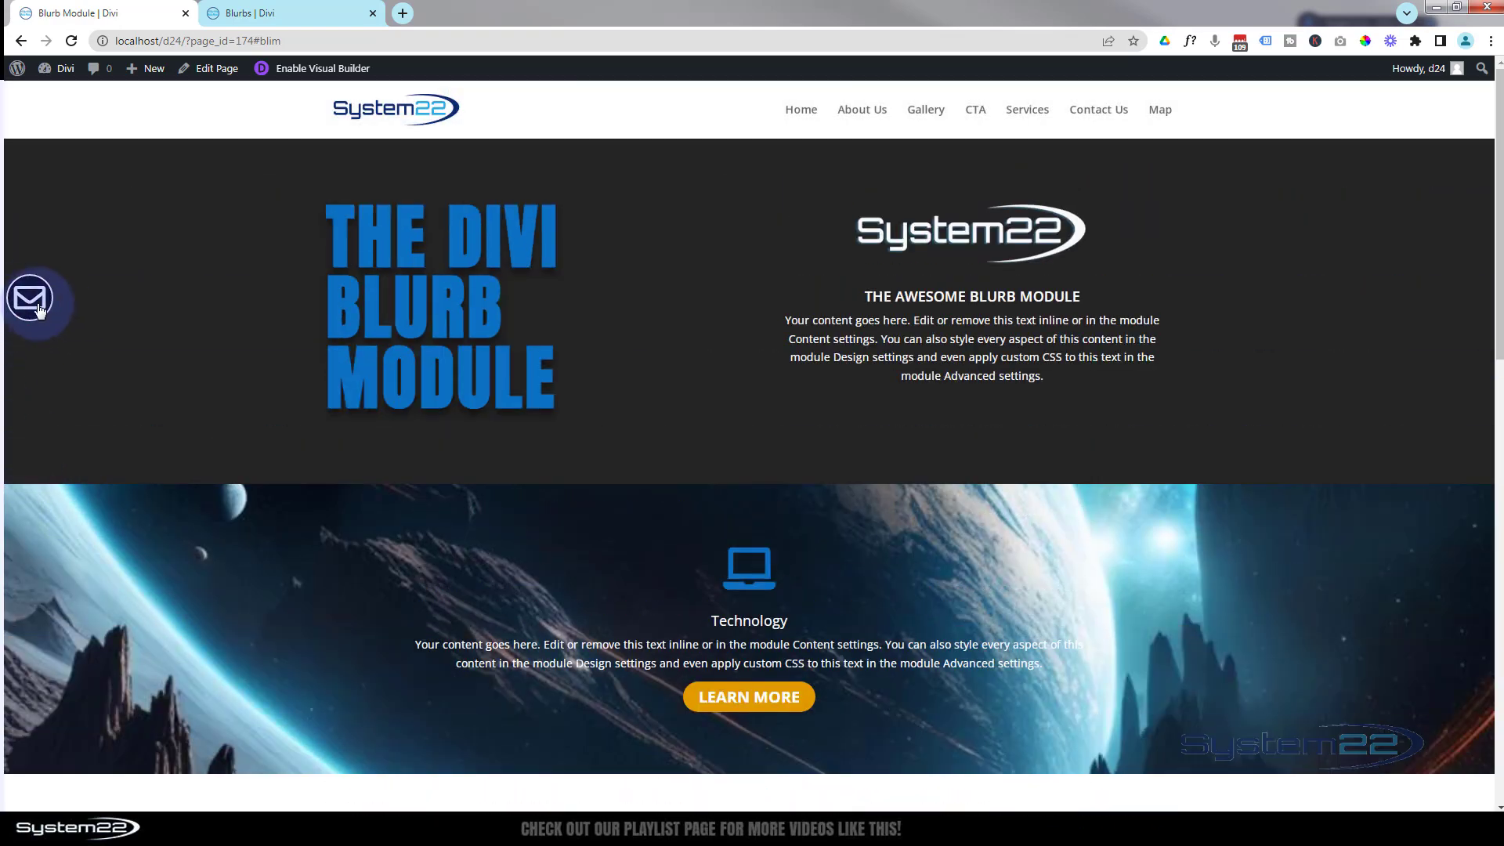
{"action": "scroll", "coordinate": [37, 306], "scroll_direction": "down", "scroll_amount": 10}
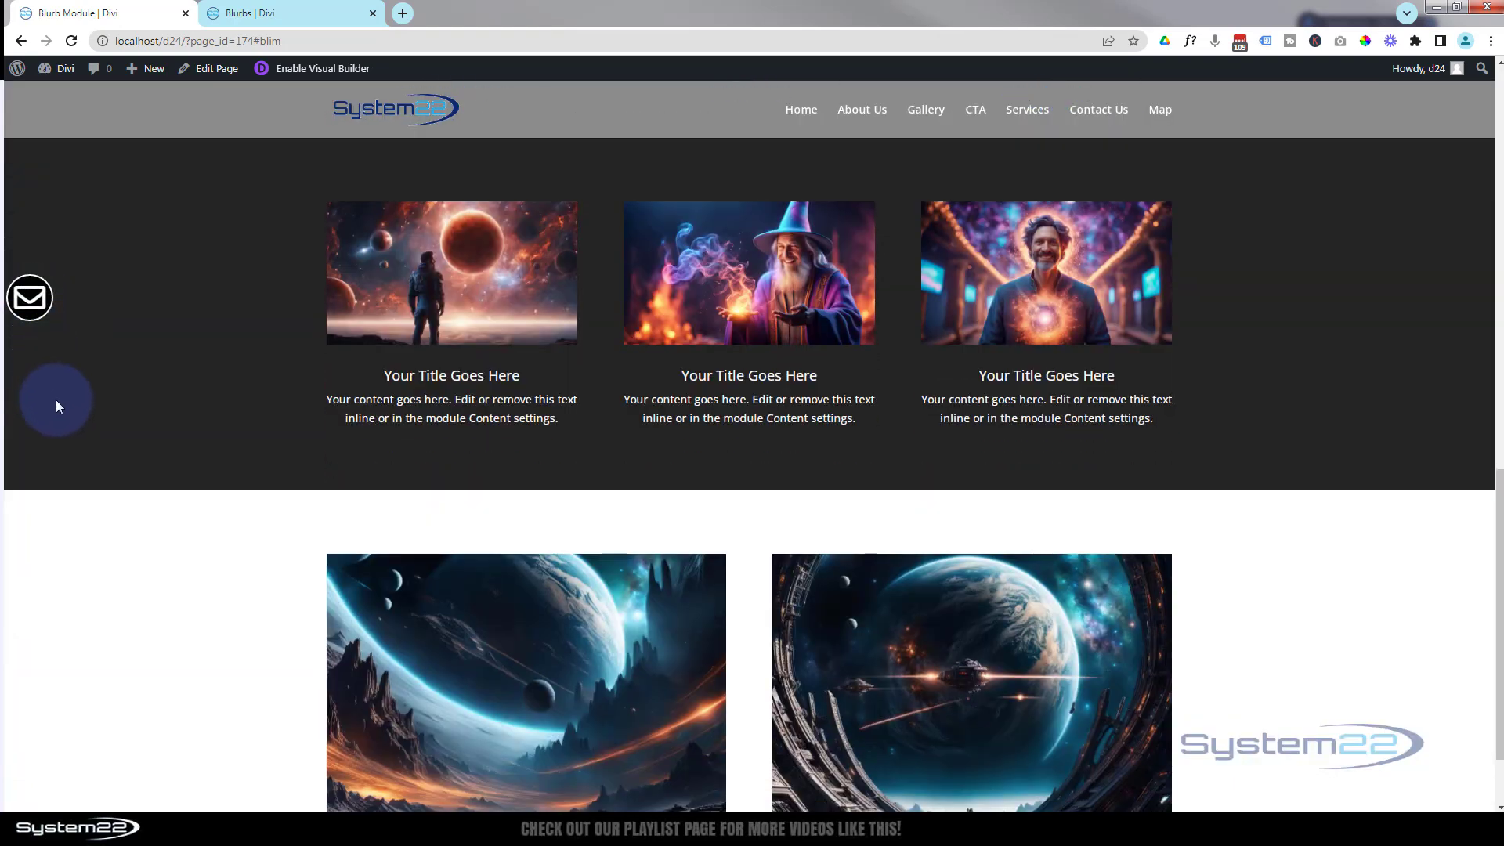
{"action": "left_click", "coordinate": [323, 12]}
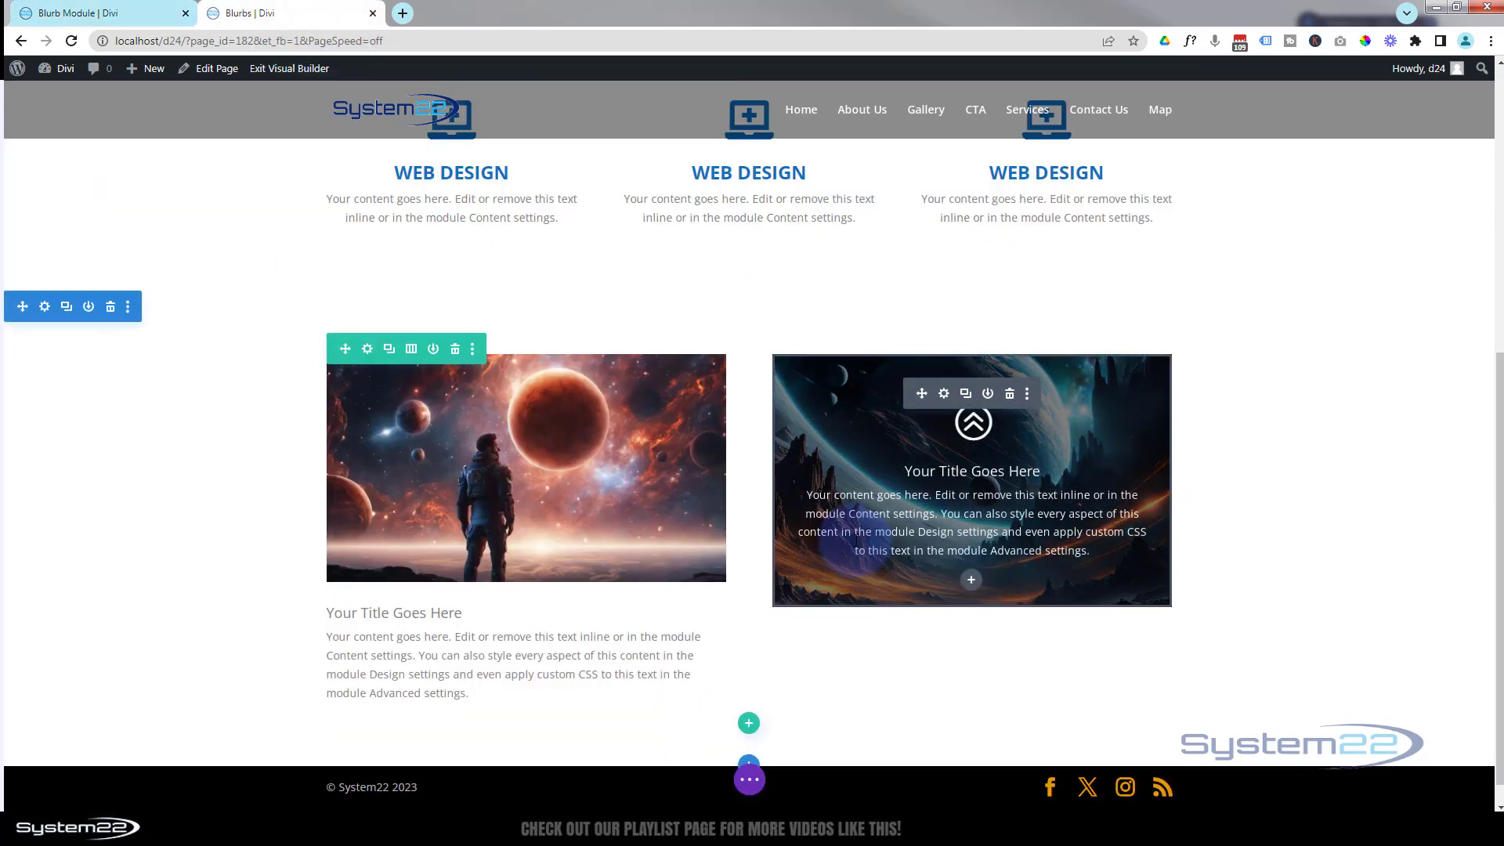
Add a single-column row below the two-column image row and insert a Blurb module into it
{"action": "left_click", "coordinate": [748, 722]}
{"action": "left_click", "coordinate": [661, 436]}
{"action": "left_click", "coordinate": [714, 377]}
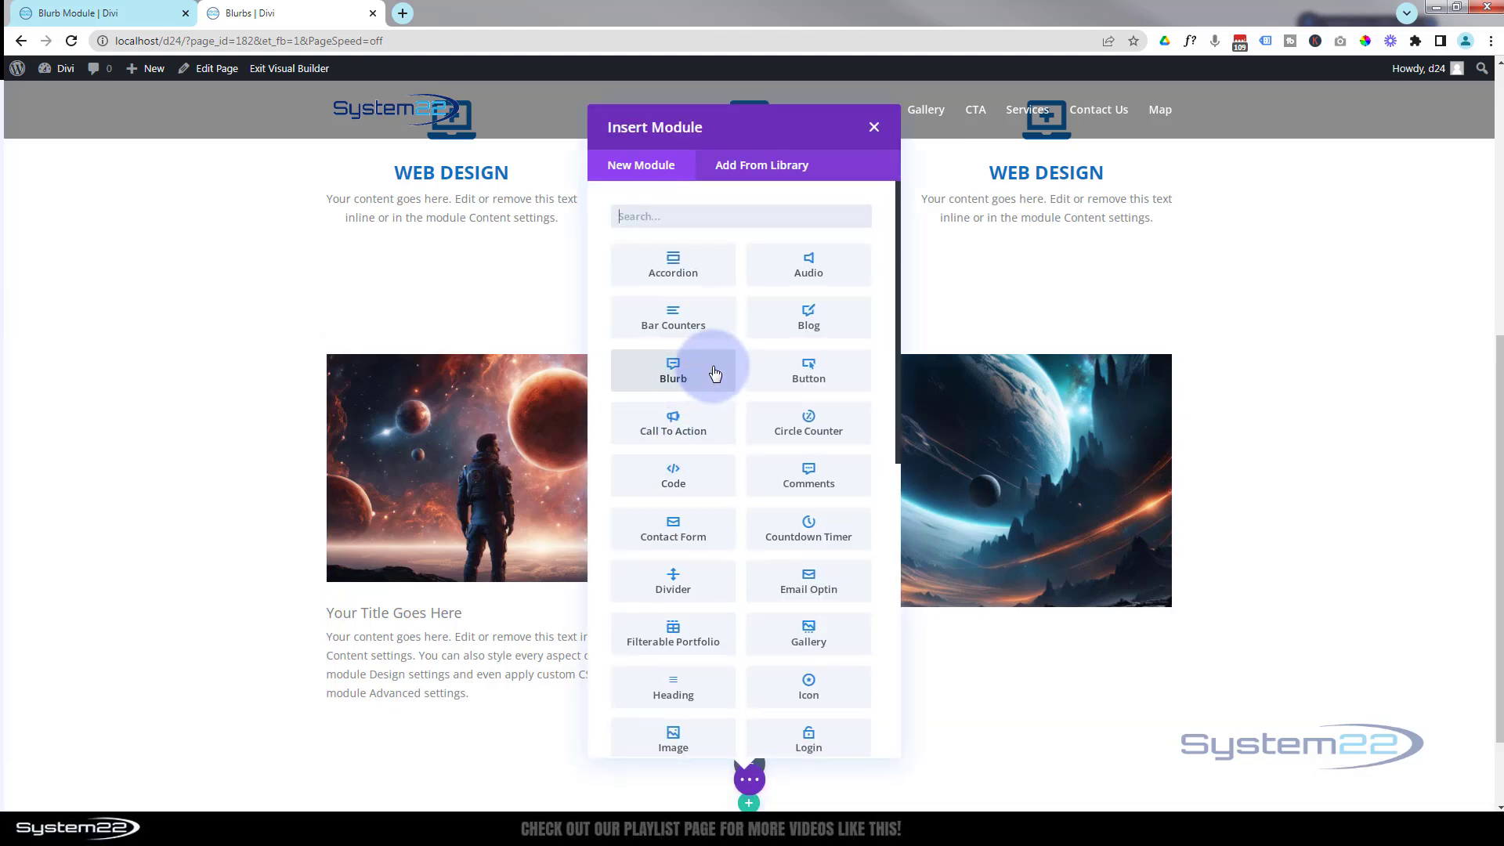
{"action": "left_click", "coordinate": [706, 377]}
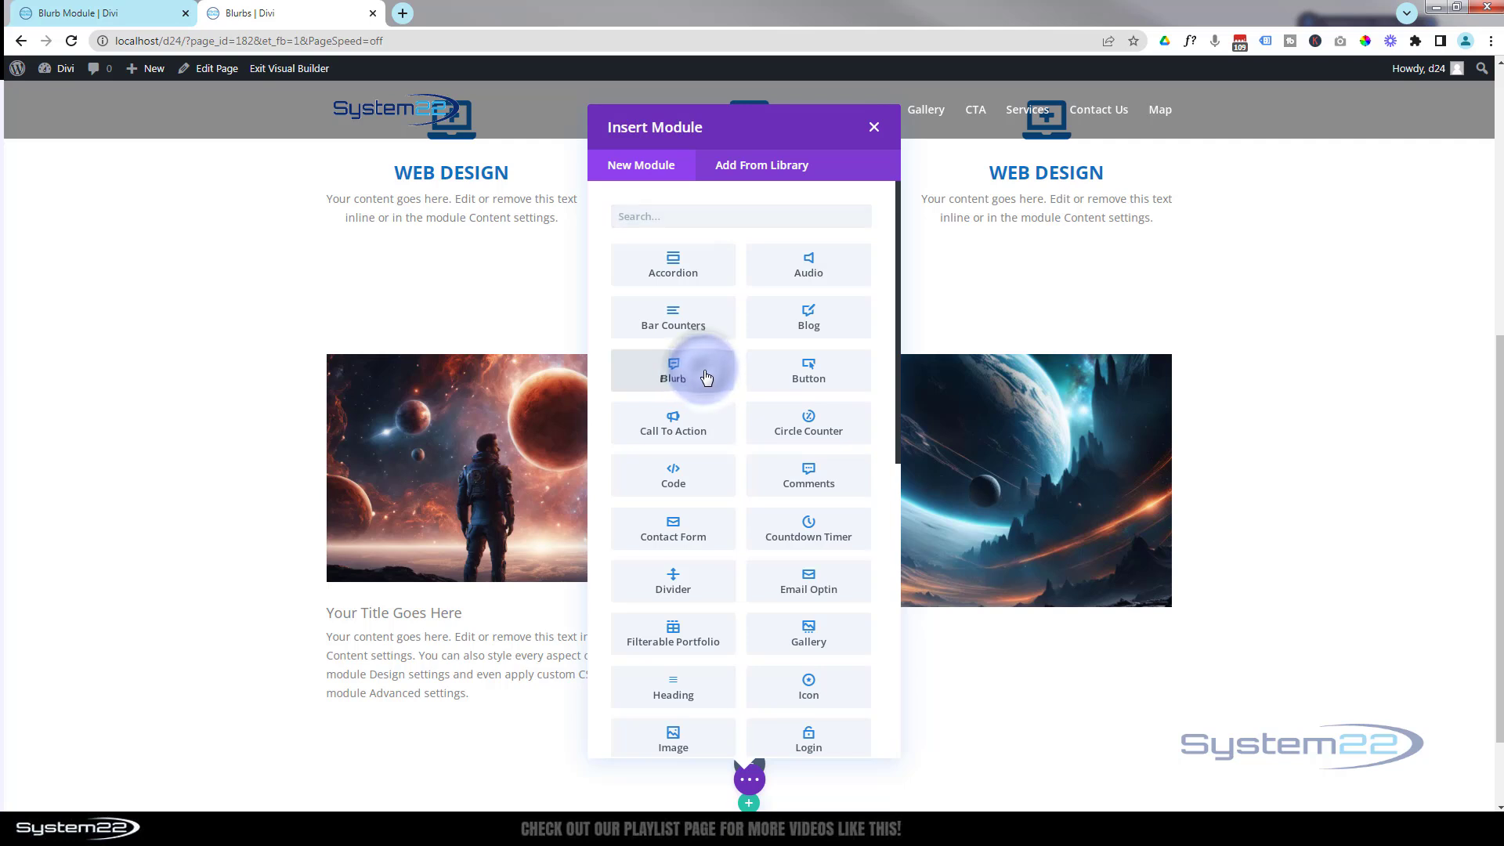
{"action": "mouse_move", "coordinate": [559, 528]}
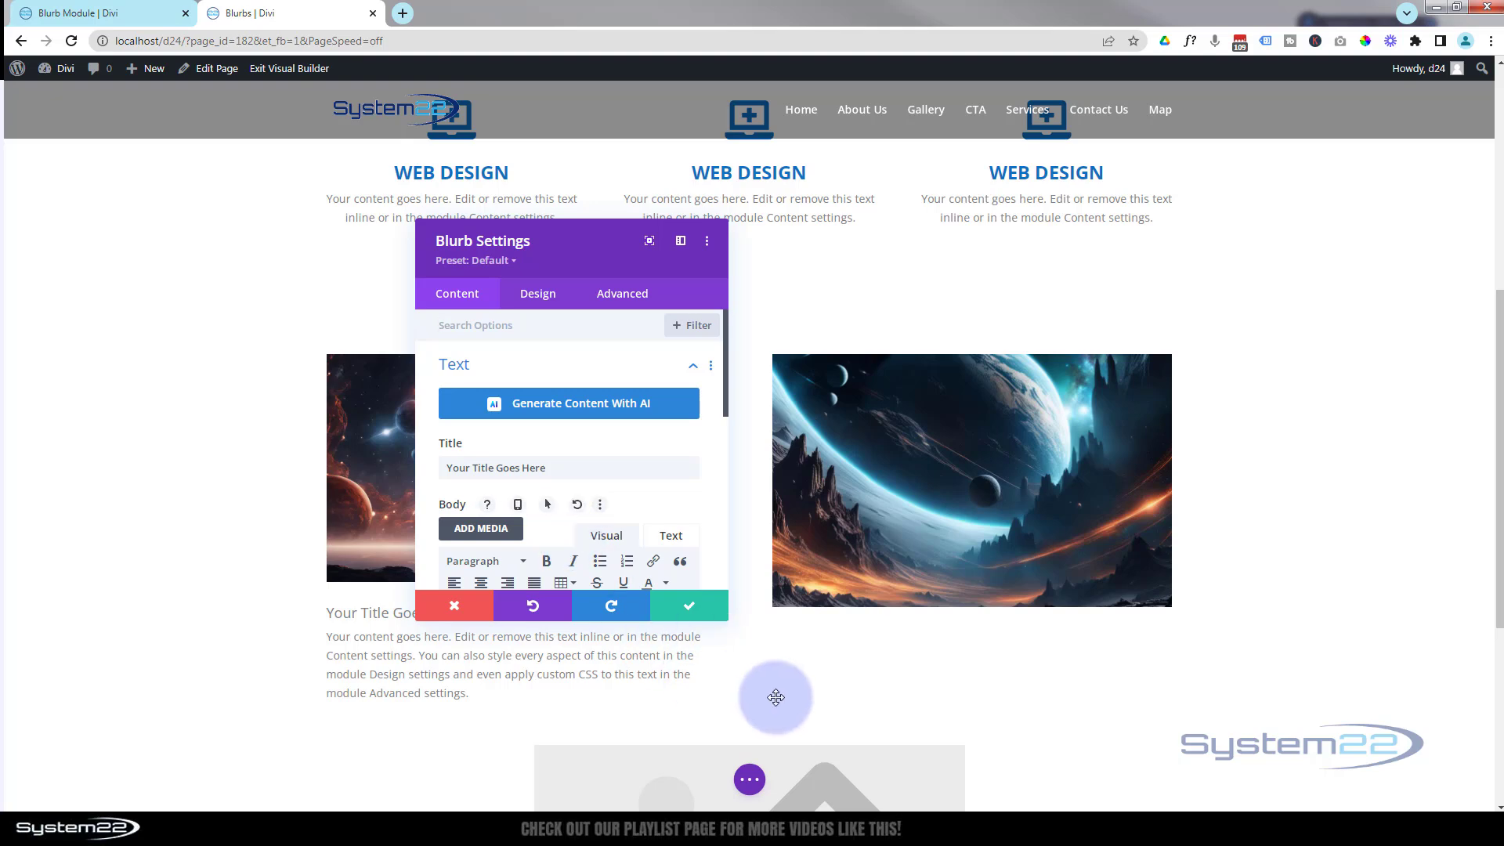
Move the blurb's settings dialog off the new module and delete all of its placeholder body text, keeping the title
{"action": "scroll", "coordinate": [799, 694], "scroll_direction": "down", "scroll_amount": 5}
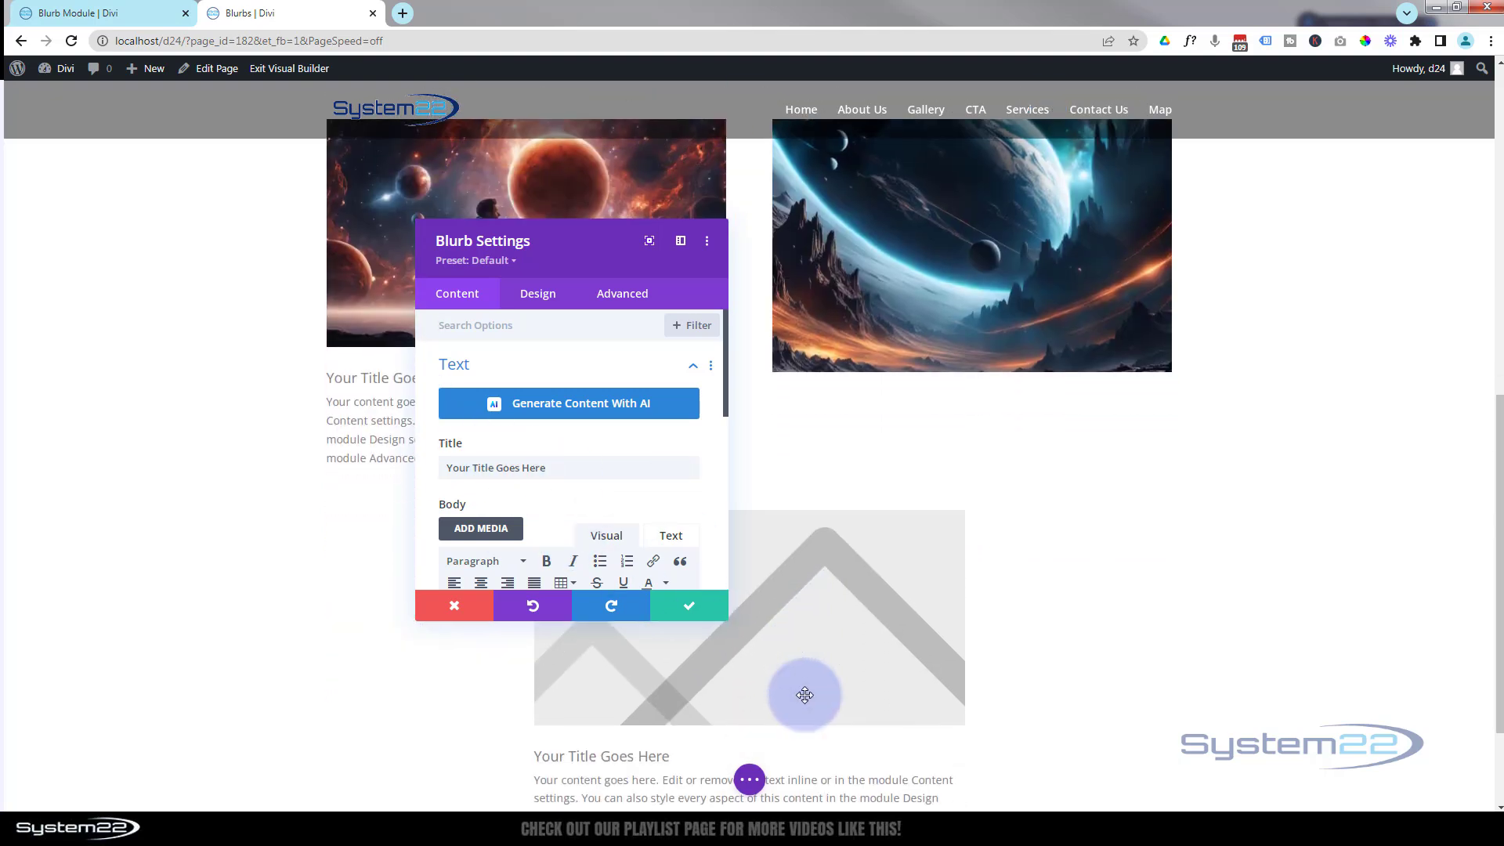
{"action": "left_click_drag", "start_coordinate": [626, 254], "coordinate": [396, 296]}
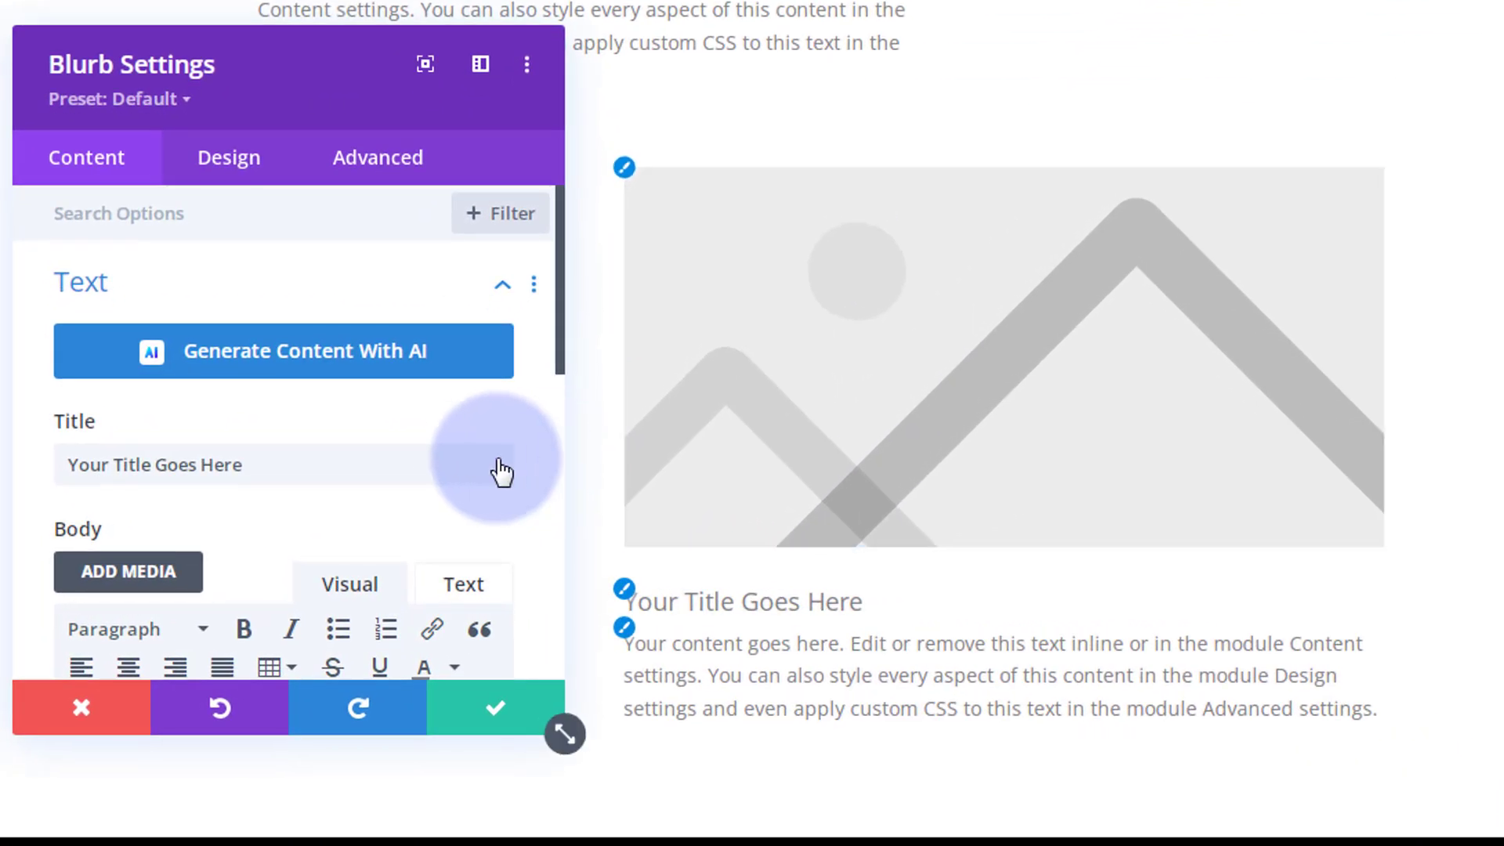
{"action": "mouse_move", "coordinate": [482, 462]}
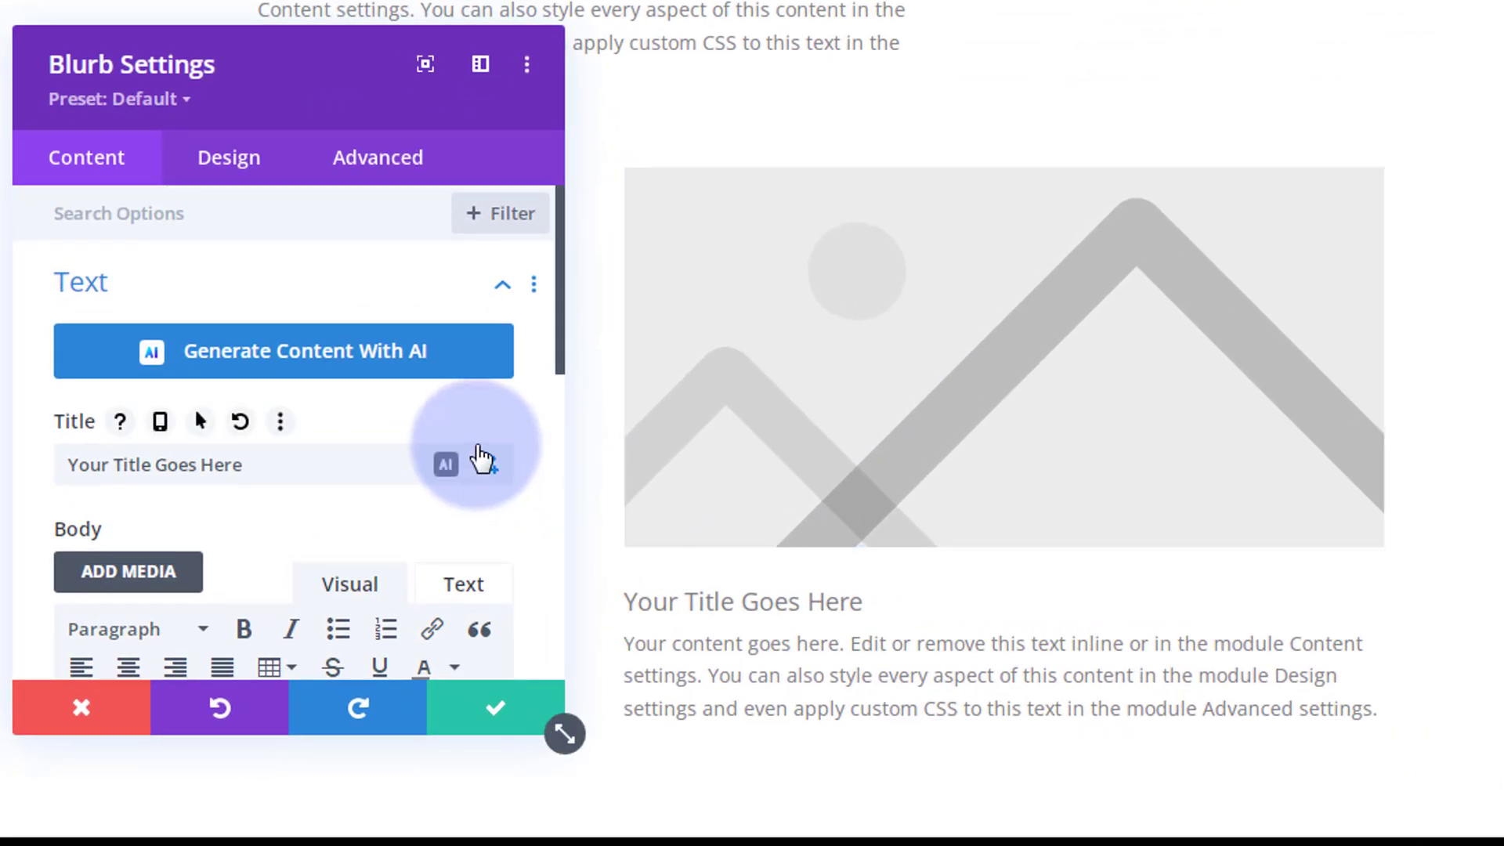
{"action": "scroll", "coordinate": [428, 489], "scroll_direction": "down", "scroll_amount": 7}
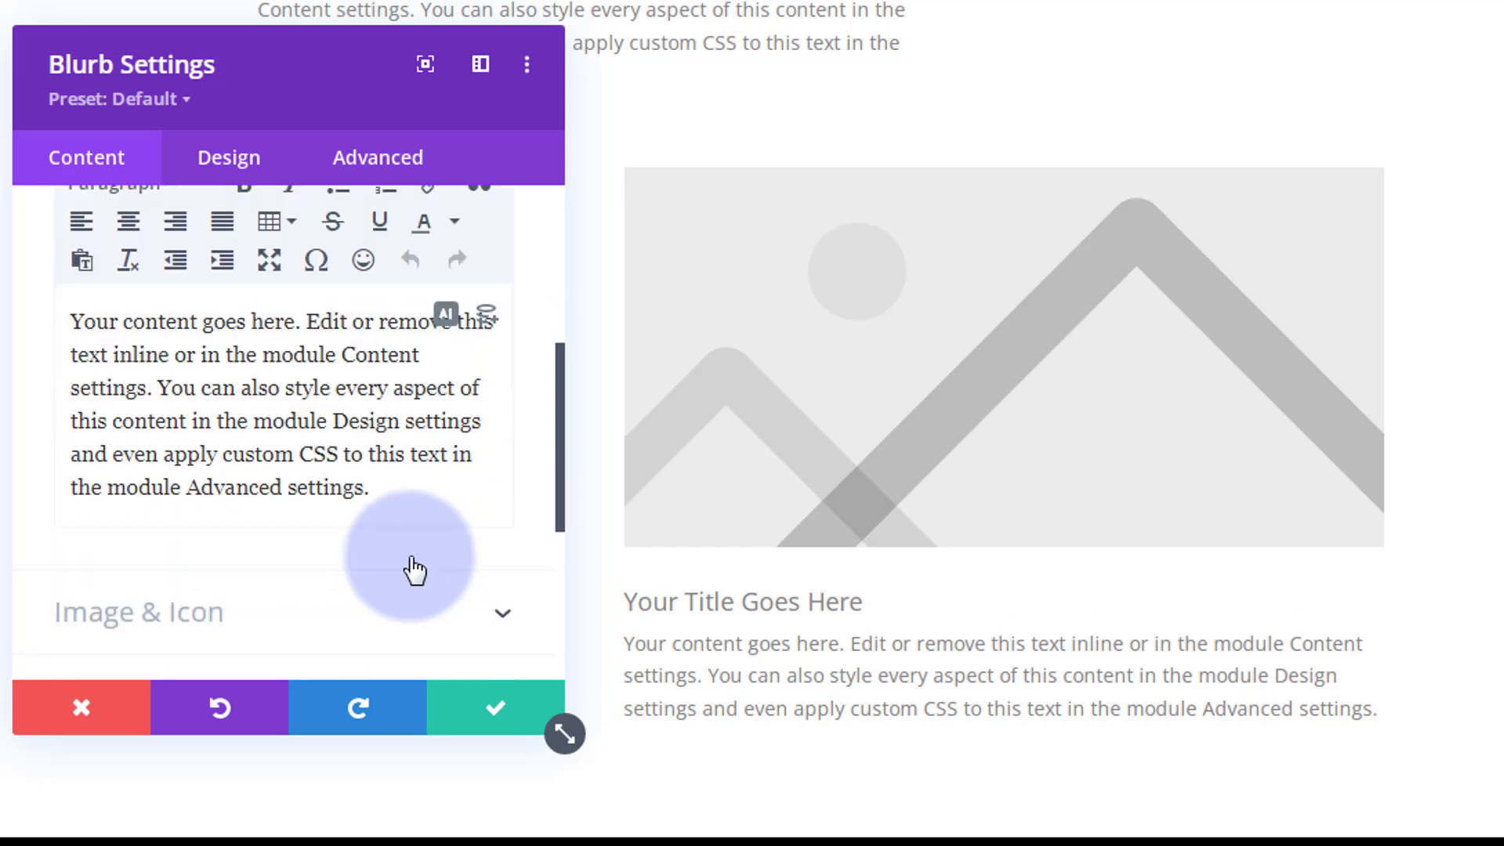
{"action": "triple_click", "coordinate": [264, 333]}
{"action": "scroll", "coordinate": [235, 352], "scroll_direction": "up", "scroll_amount": 5}
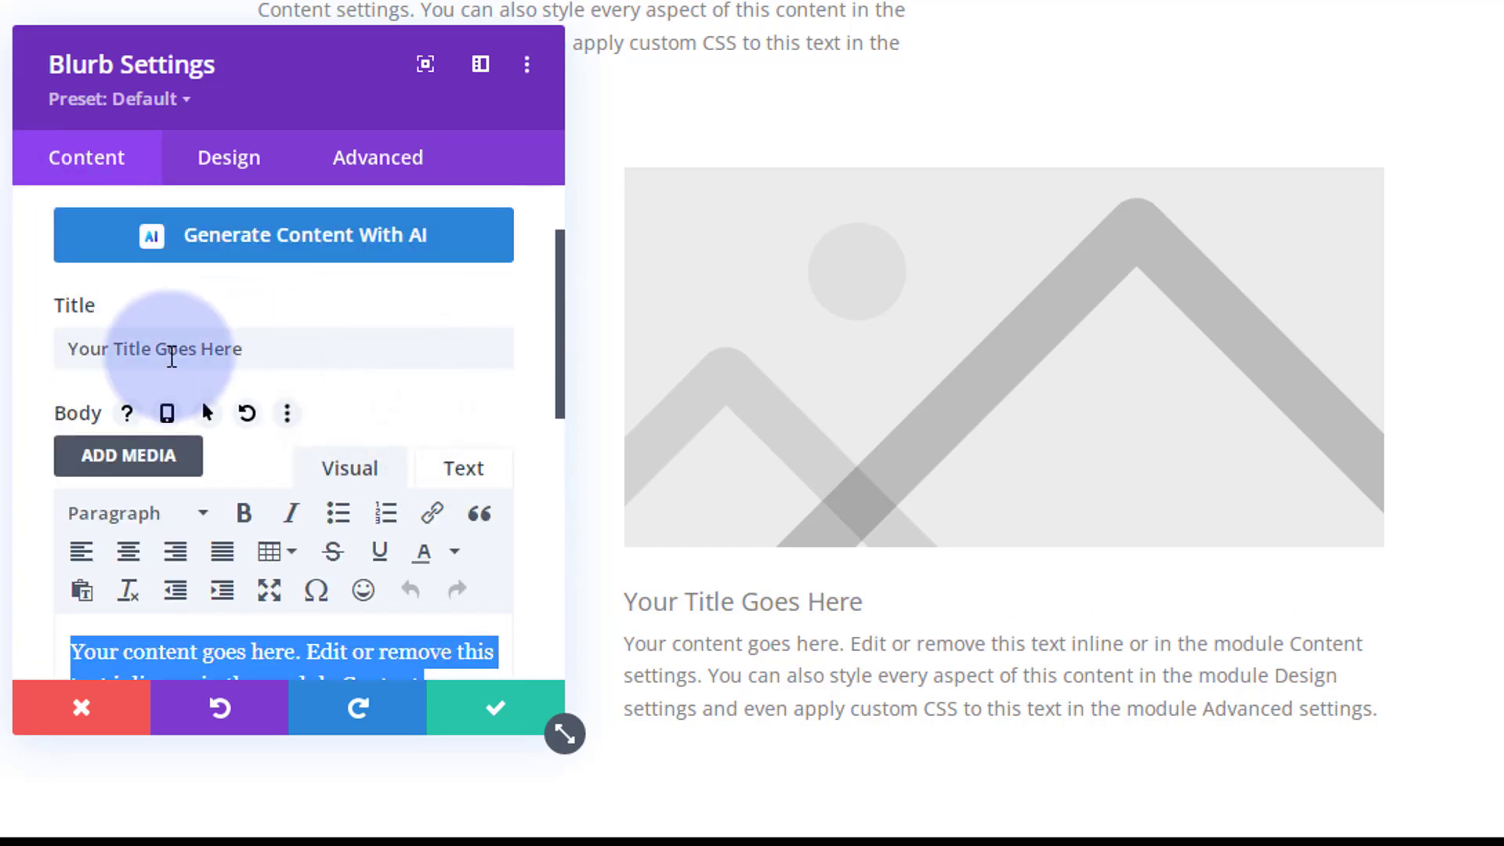
{"action": "key", "text": "BackSpace"}
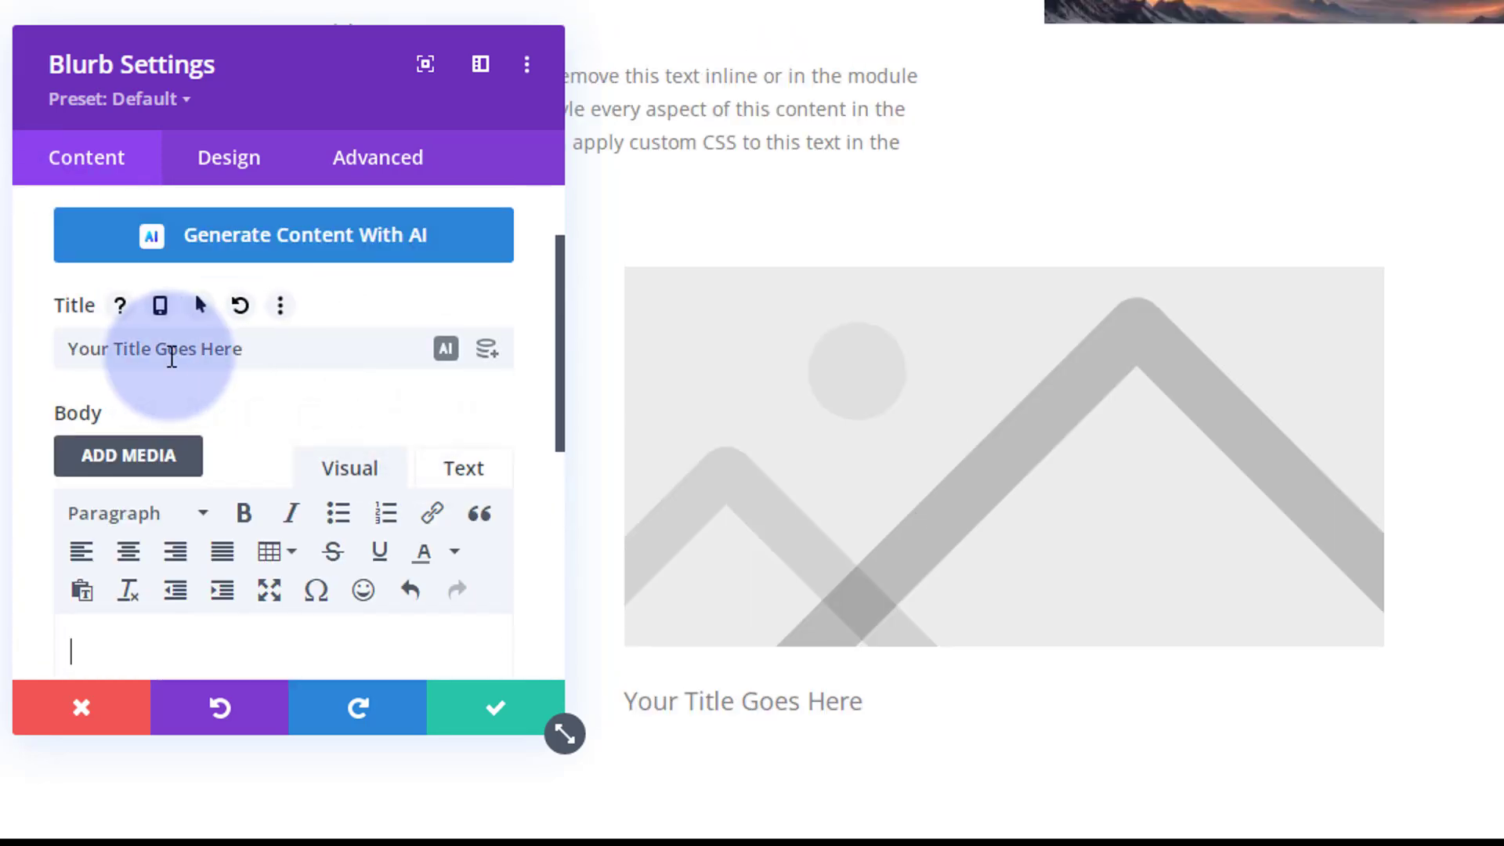
Enable an icon instead of the image and choose the outlined envelope found by searching the icons for "mail"
{"action": "scroll", "coordinate": [290, 425], "scroll_direction": "down", "scroll_amount": 6}
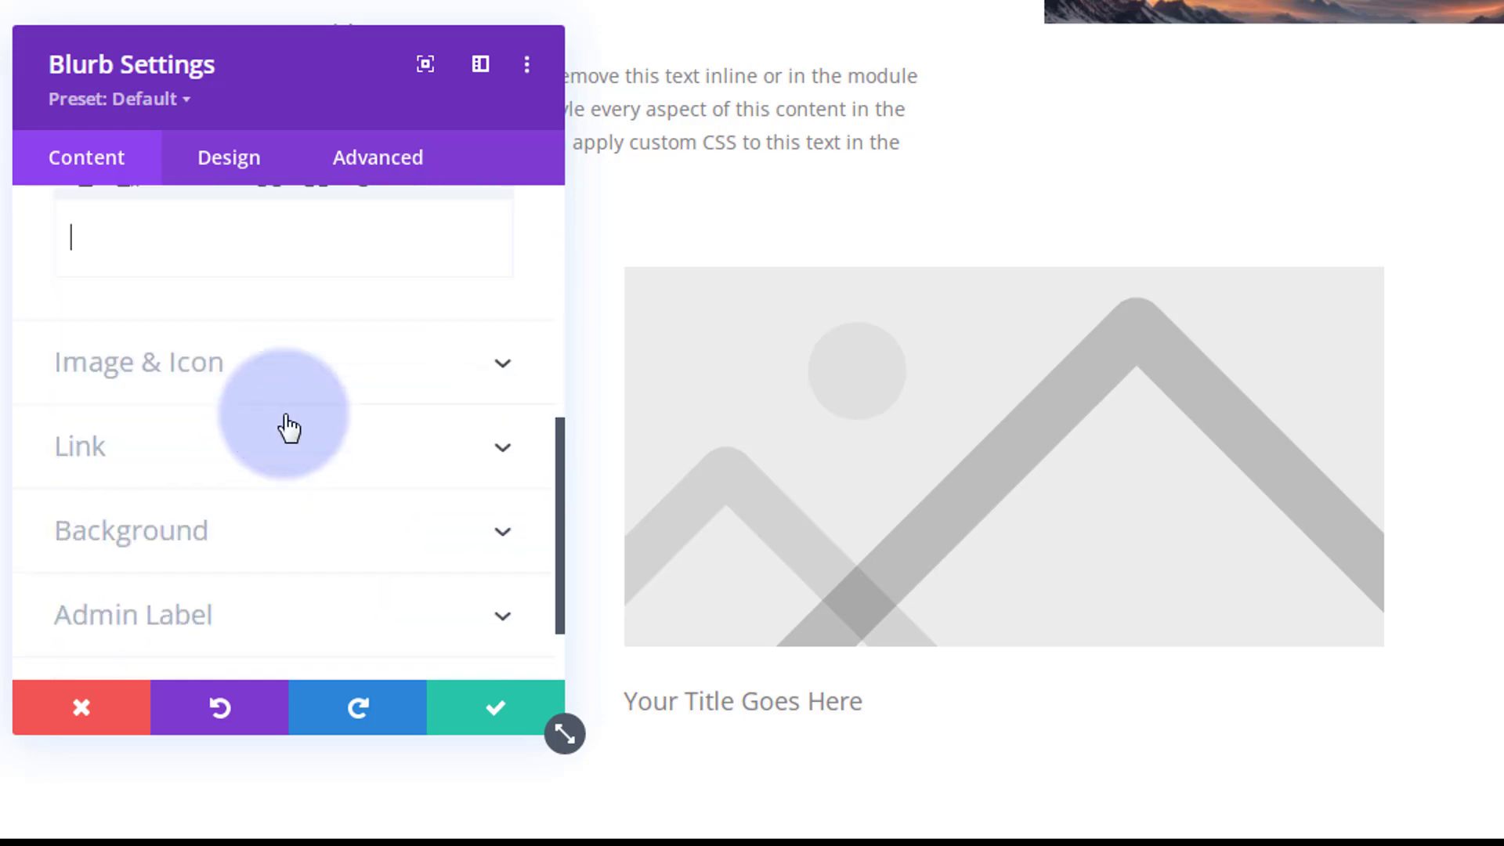
{"action": "left_click", "coordinate": [289, 284]}
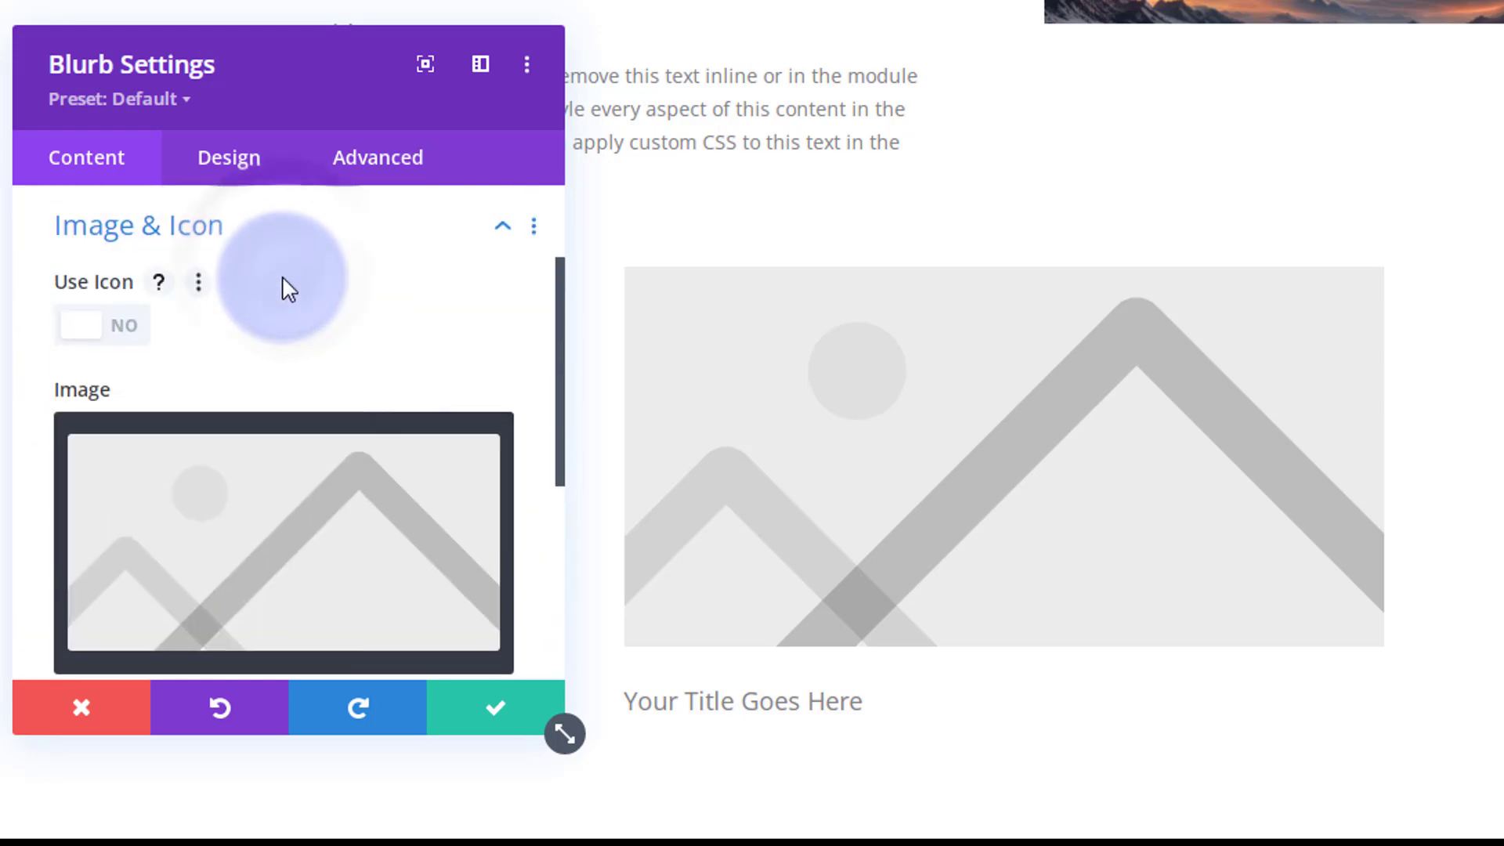
{"action": "left_click", "coordinate": [113, 327]}
{"action": "left_click", "coordinate": [273, 452]}
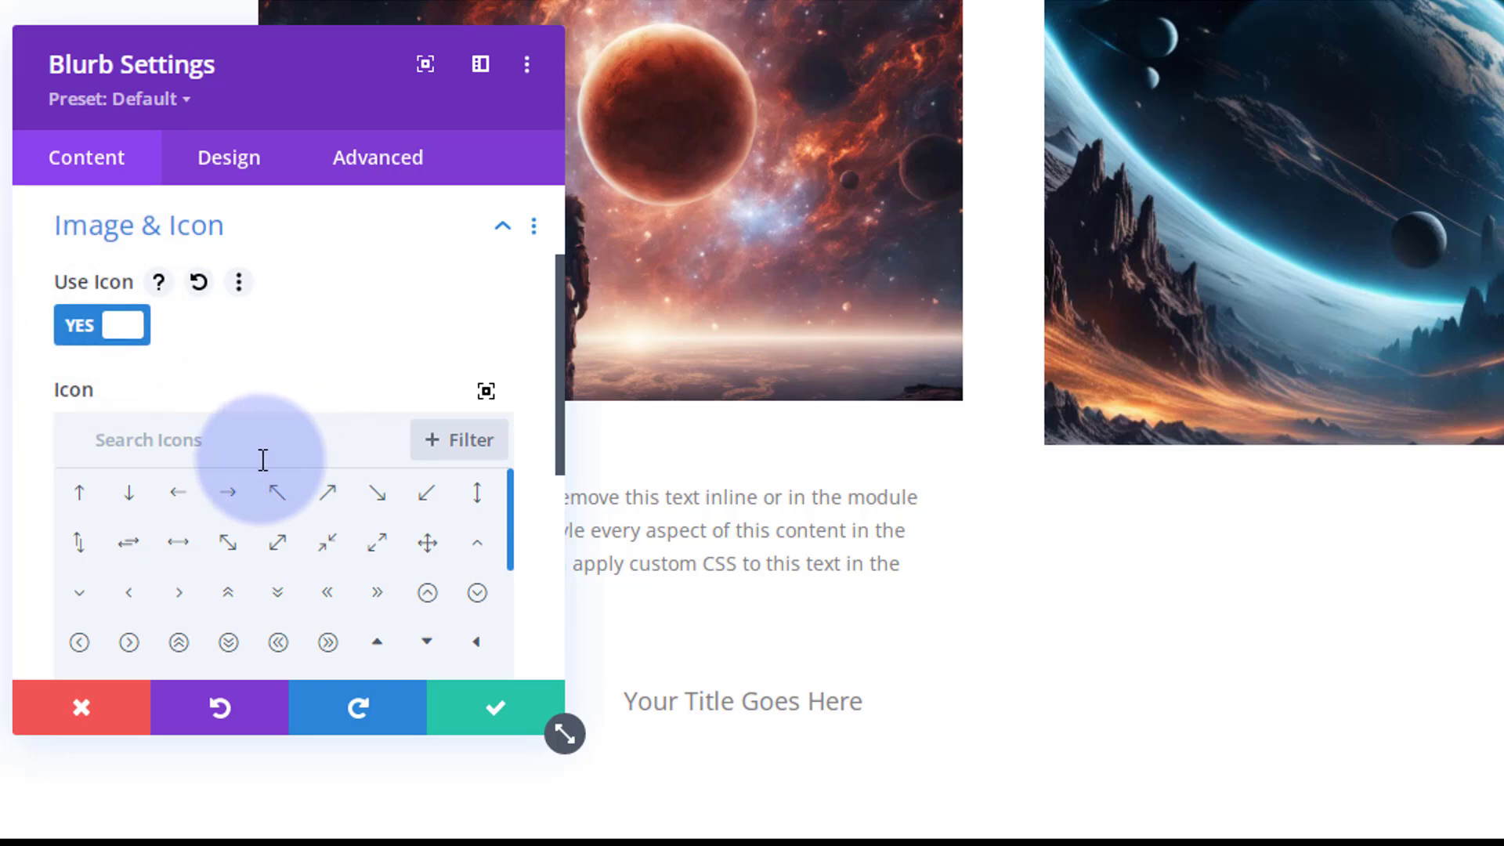
{"action": "type", "text": "mail"}
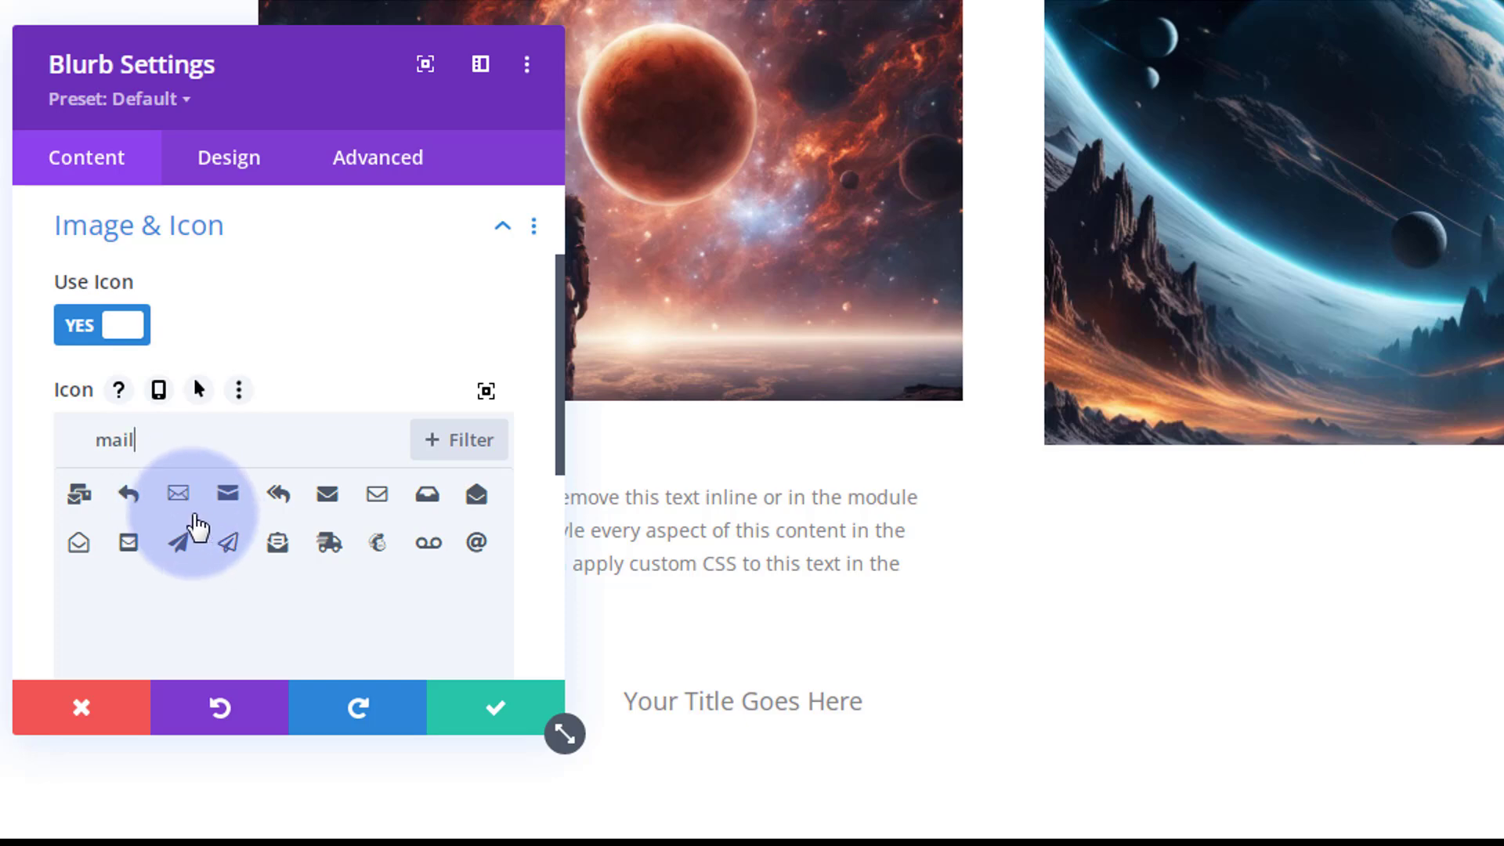
{"action": "left_click", "coordinate": [179, 495]}
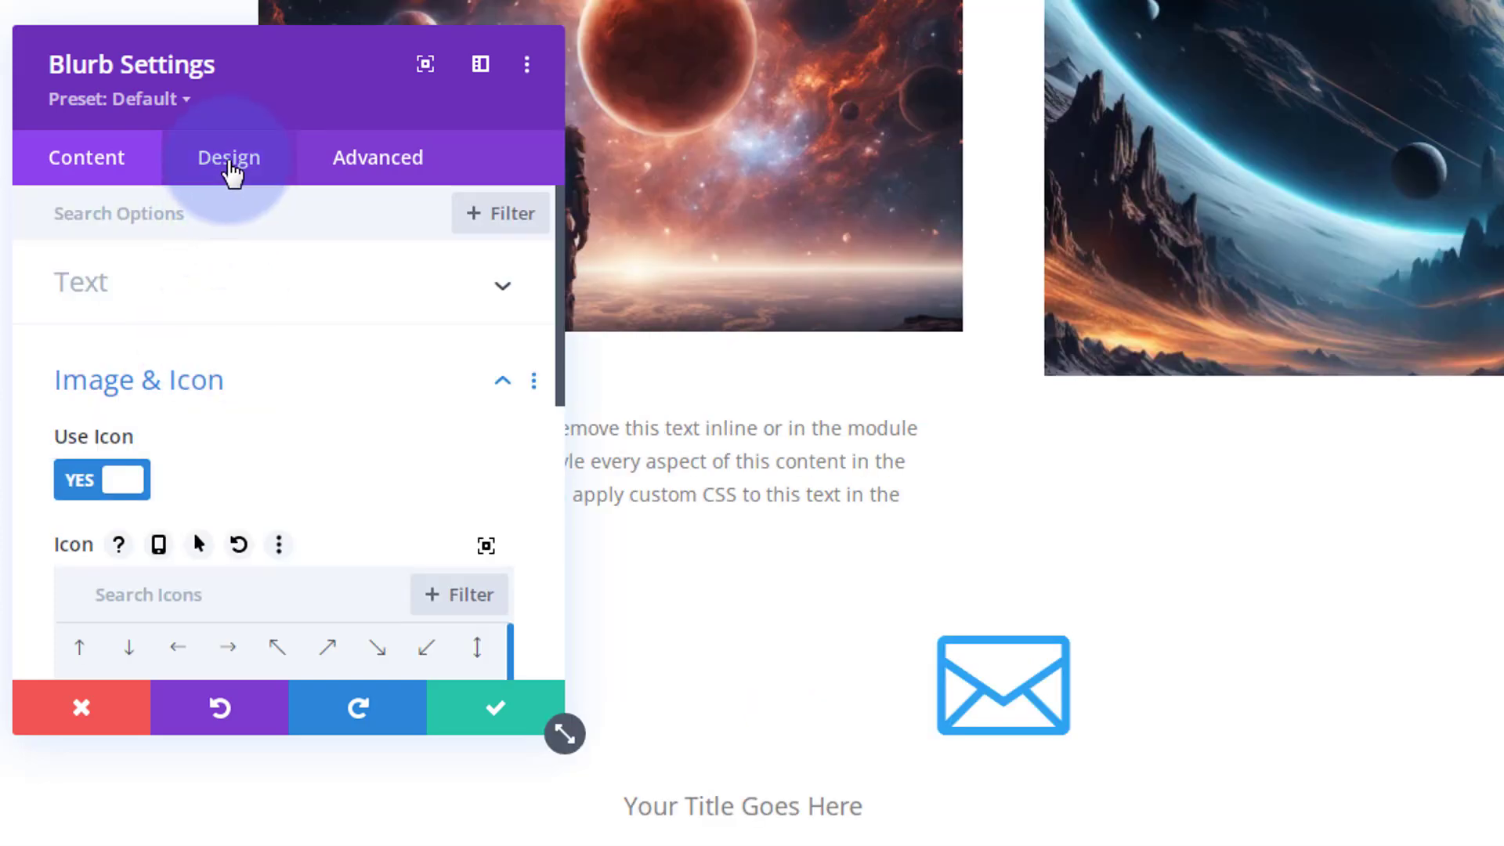
{"action": "left_click", "coordinate": [228, 163]}
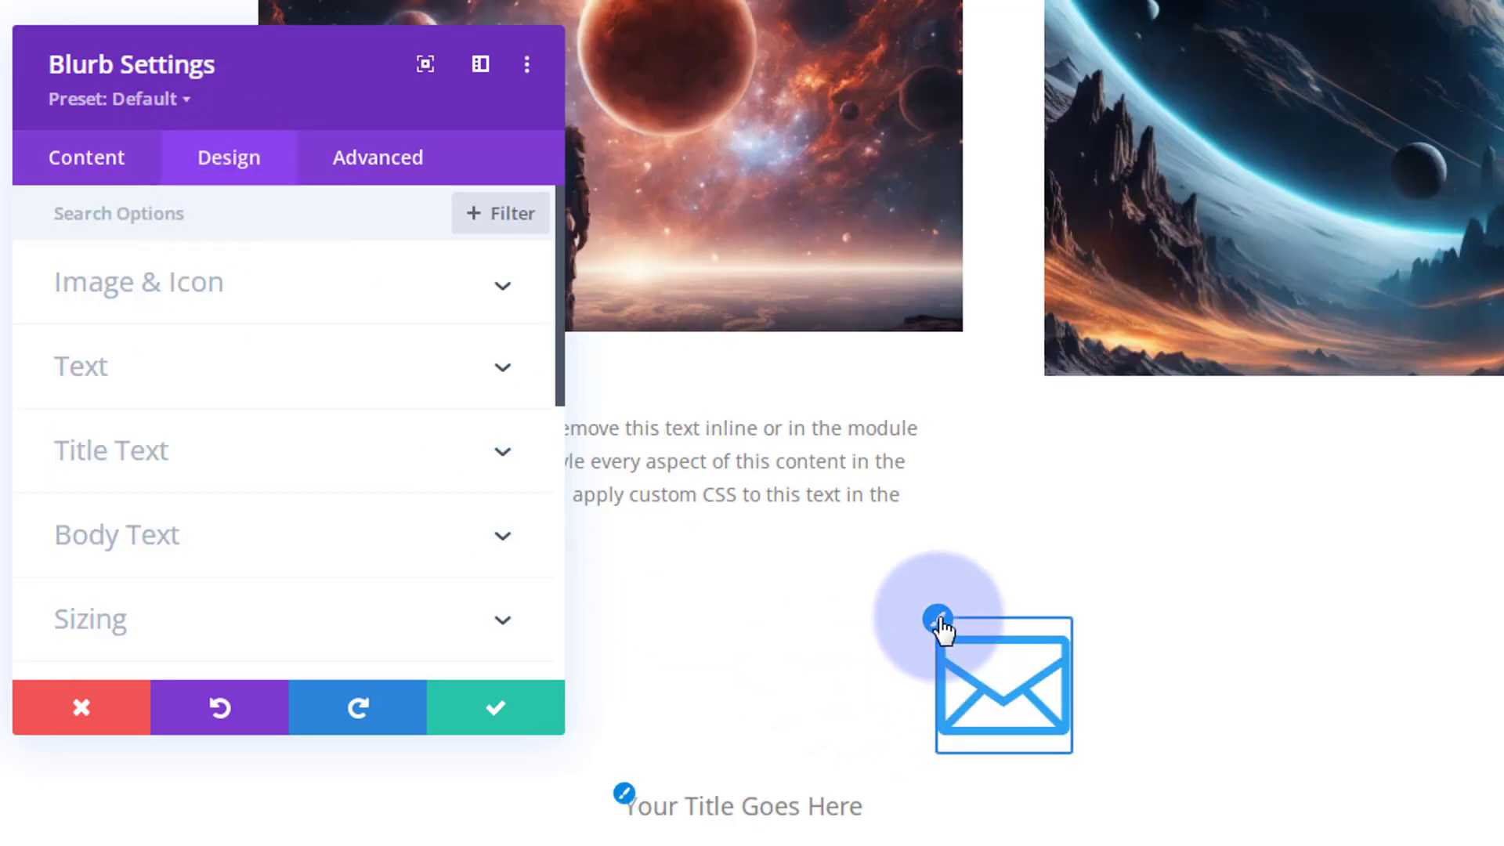
{"action": "left_click", "coordinate": [939, 620]}
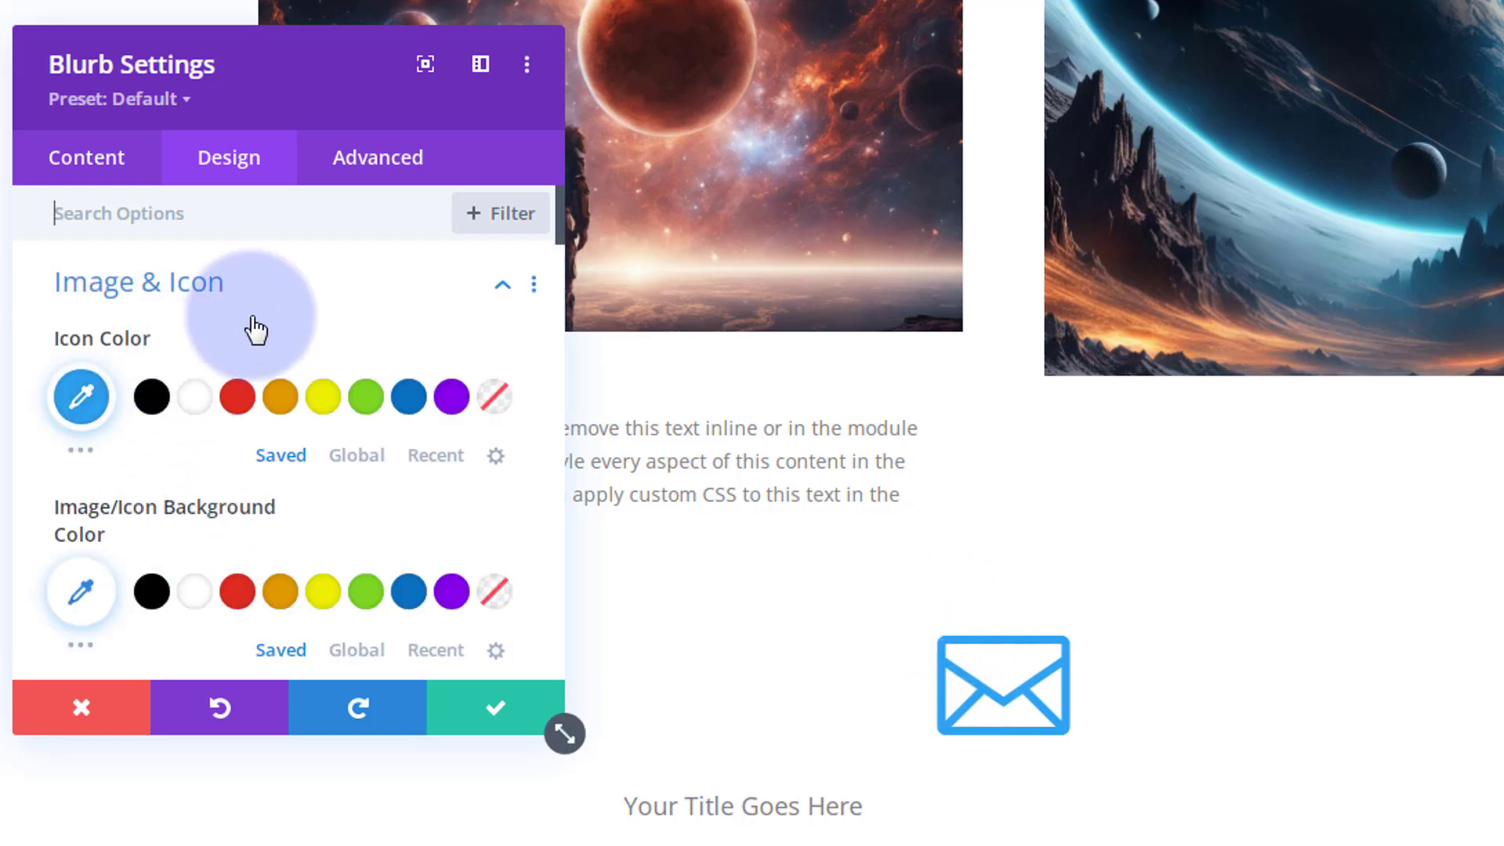
{"action": "left_click", "coordinate": [92, 154]}
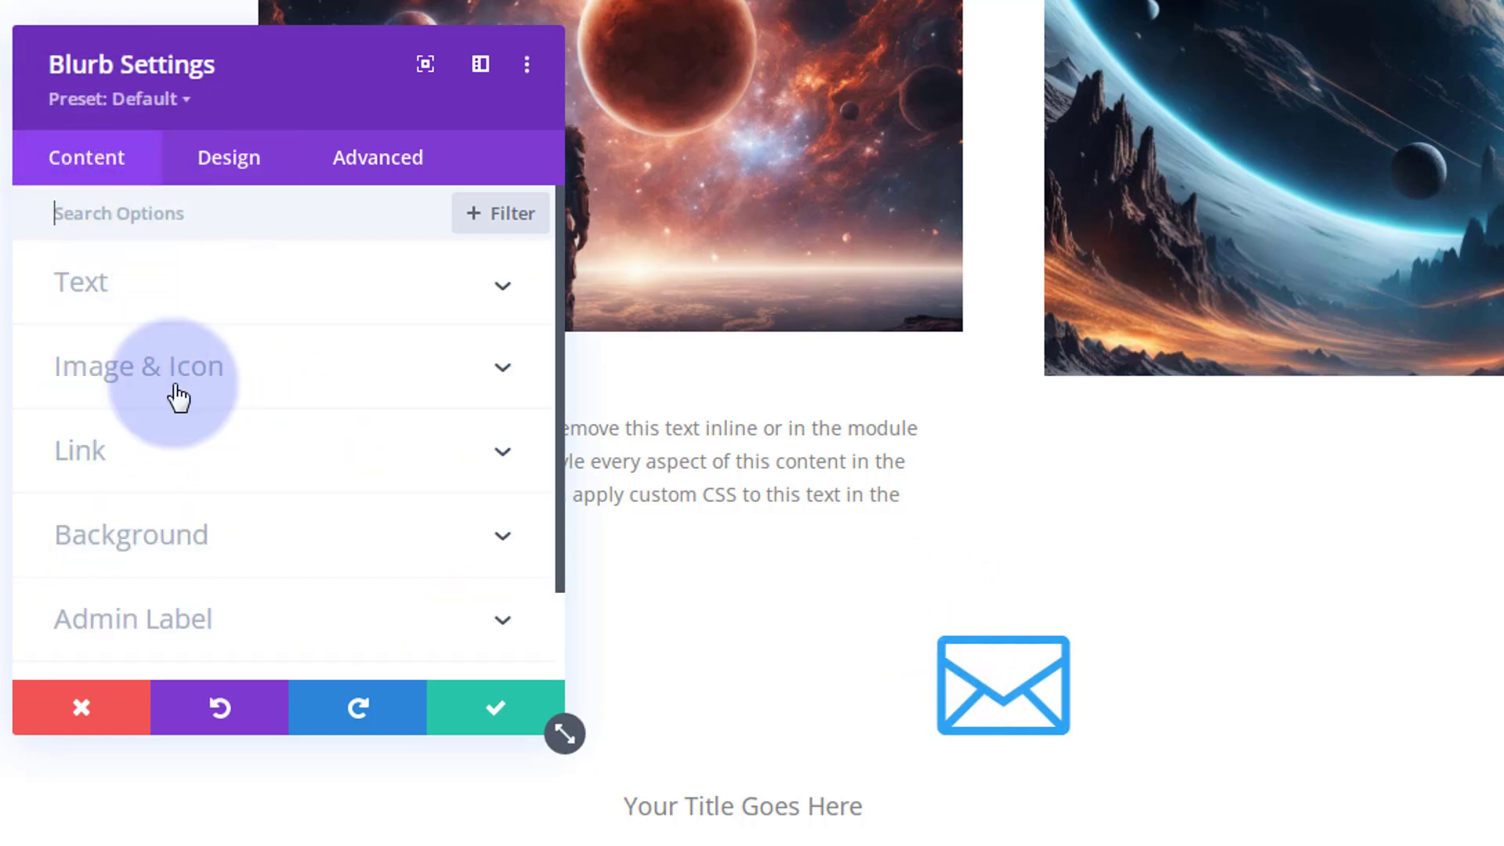
Give the new blurb a black #000000 background color and make its envelope icon white, #ffffff
{"action": "left_click", "coordinate": [219, 535]}
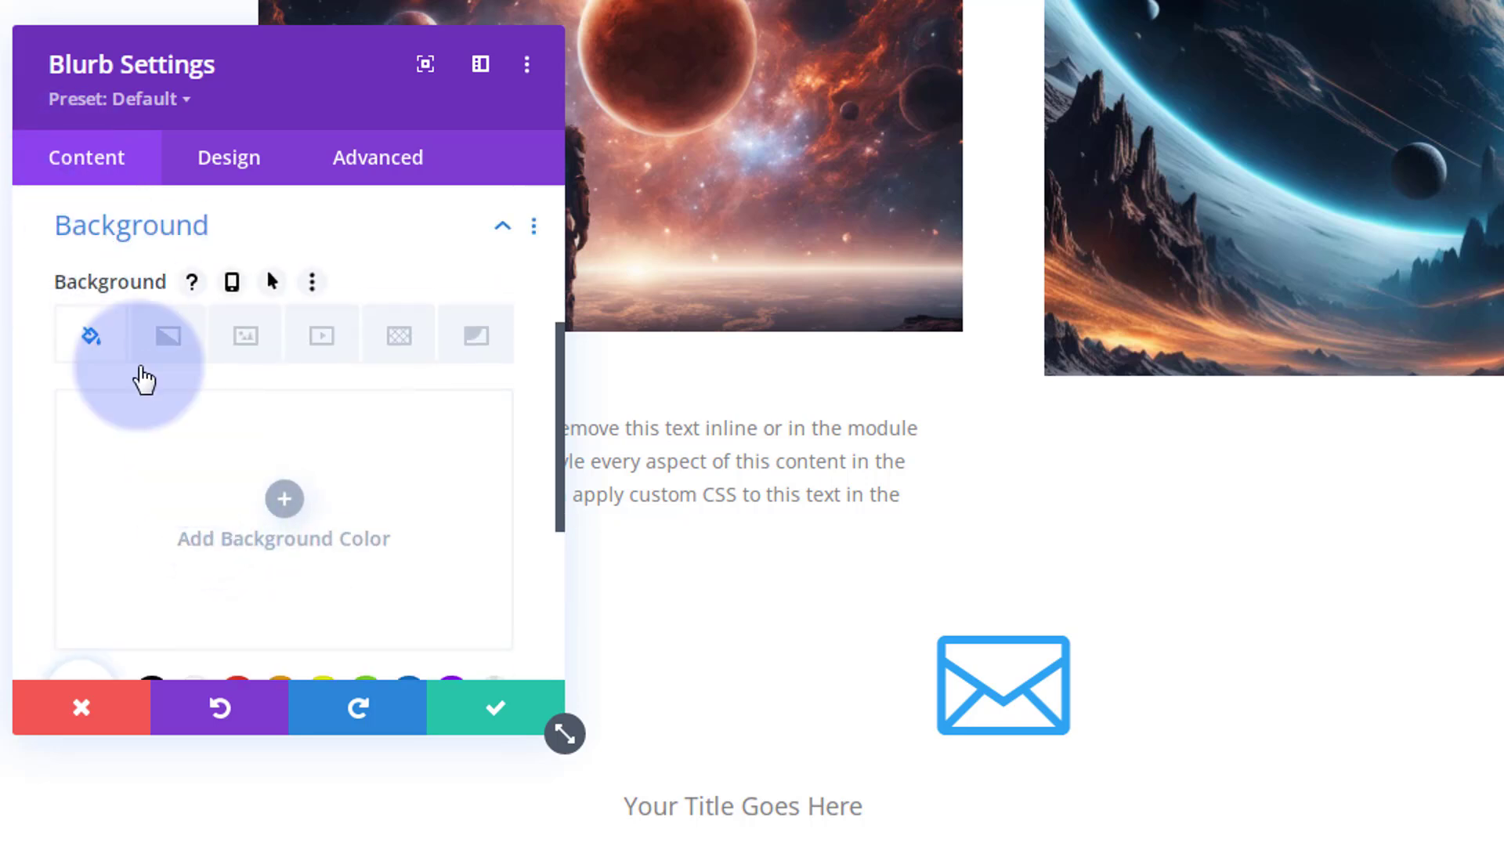
{"action": "scroll", "coordinate": [175, 496], "scroll_direction": "down", "scroll_amount": 3}
{"action": "left_click", "coordinate": [153, 419]}
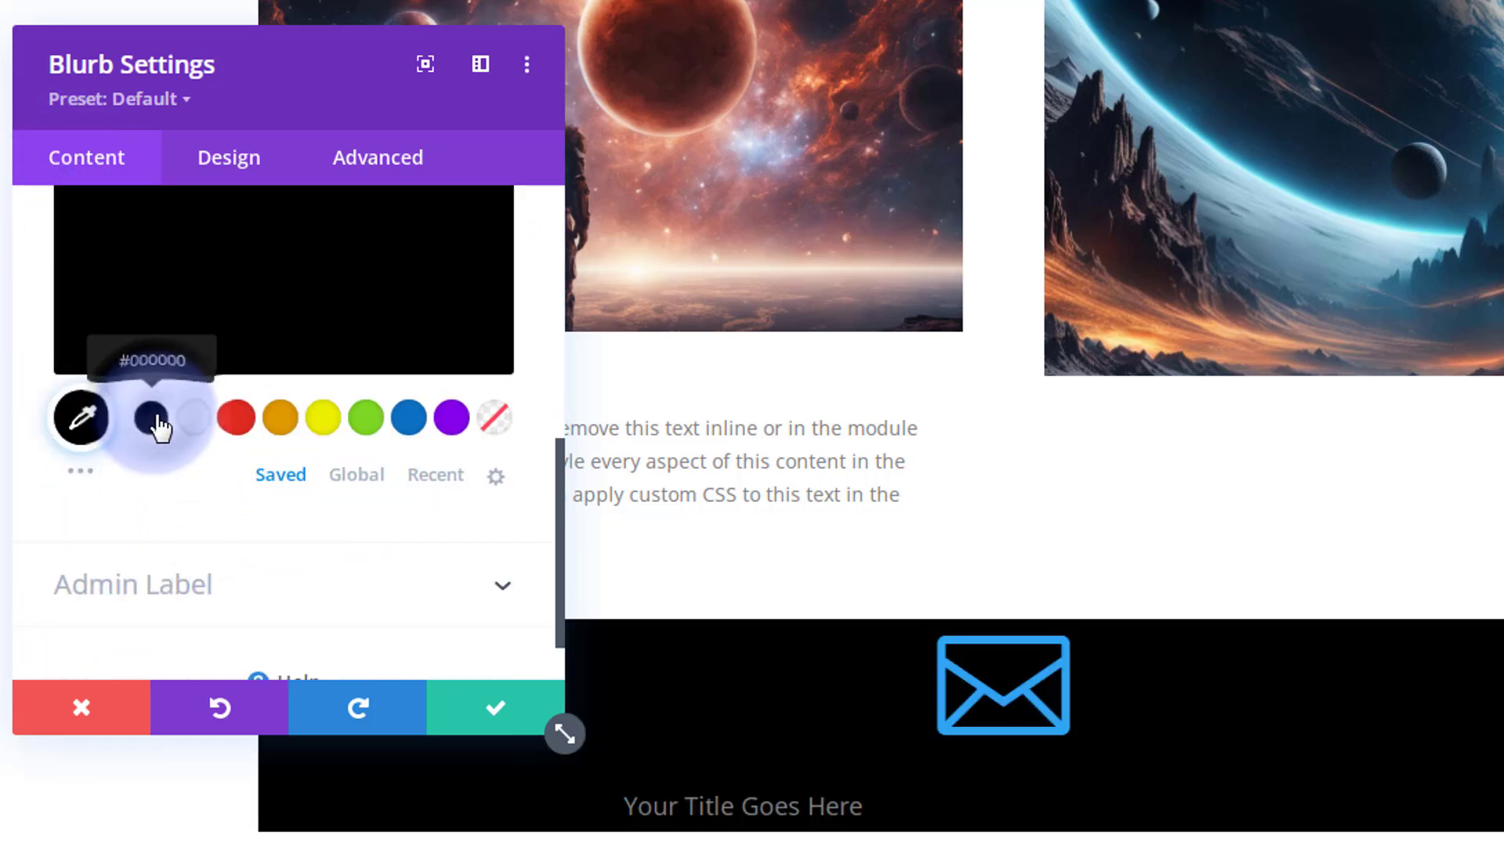
{"action": "scroll", "coordinate": [208, 446], "scroll_direction": "up", "scroll_amount": 4}
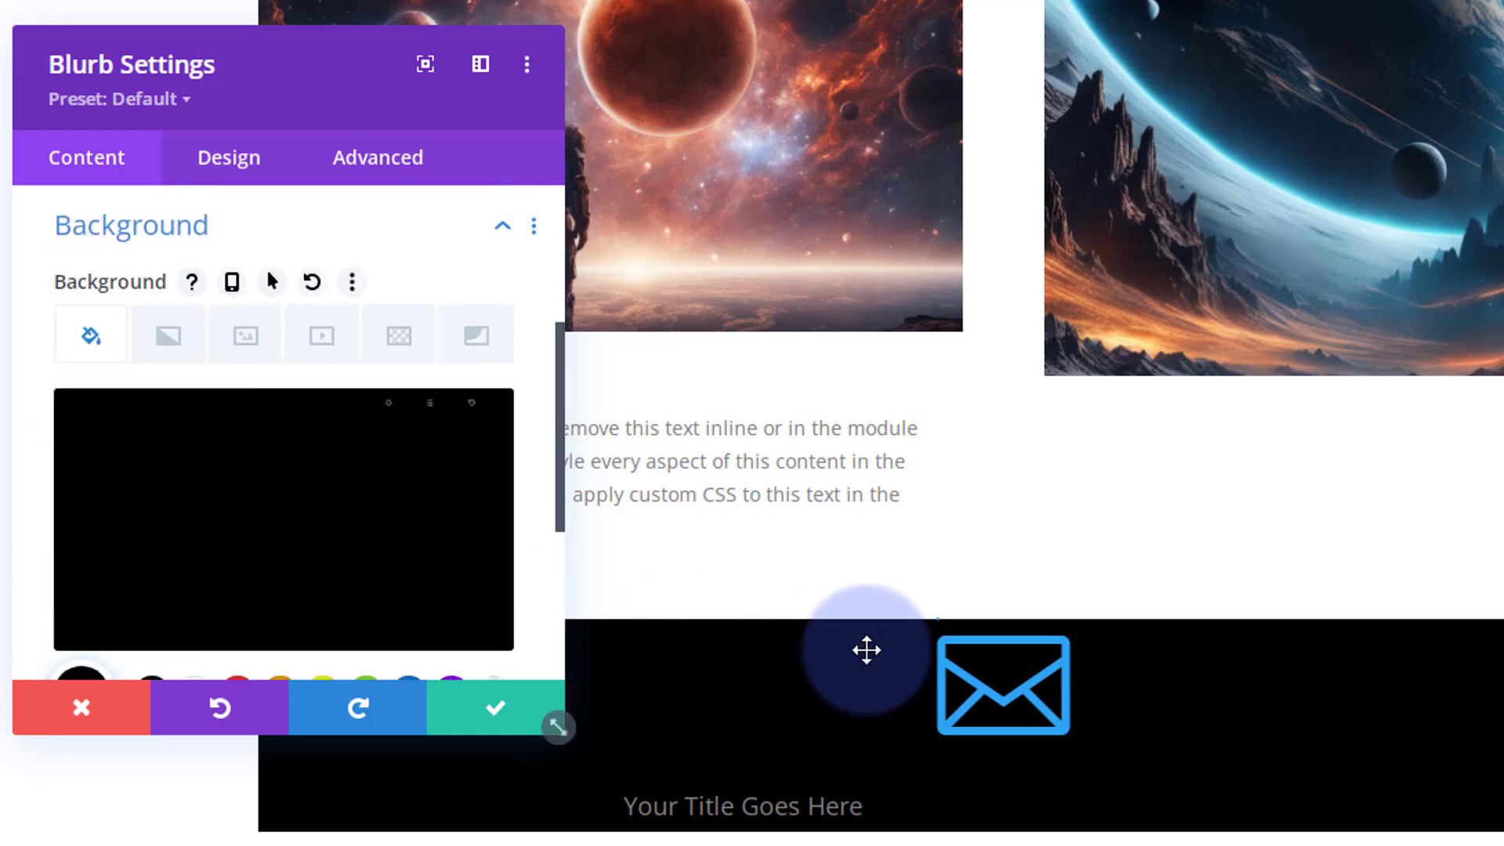
{"action": "left_click", "coordinate": [937, 621]}
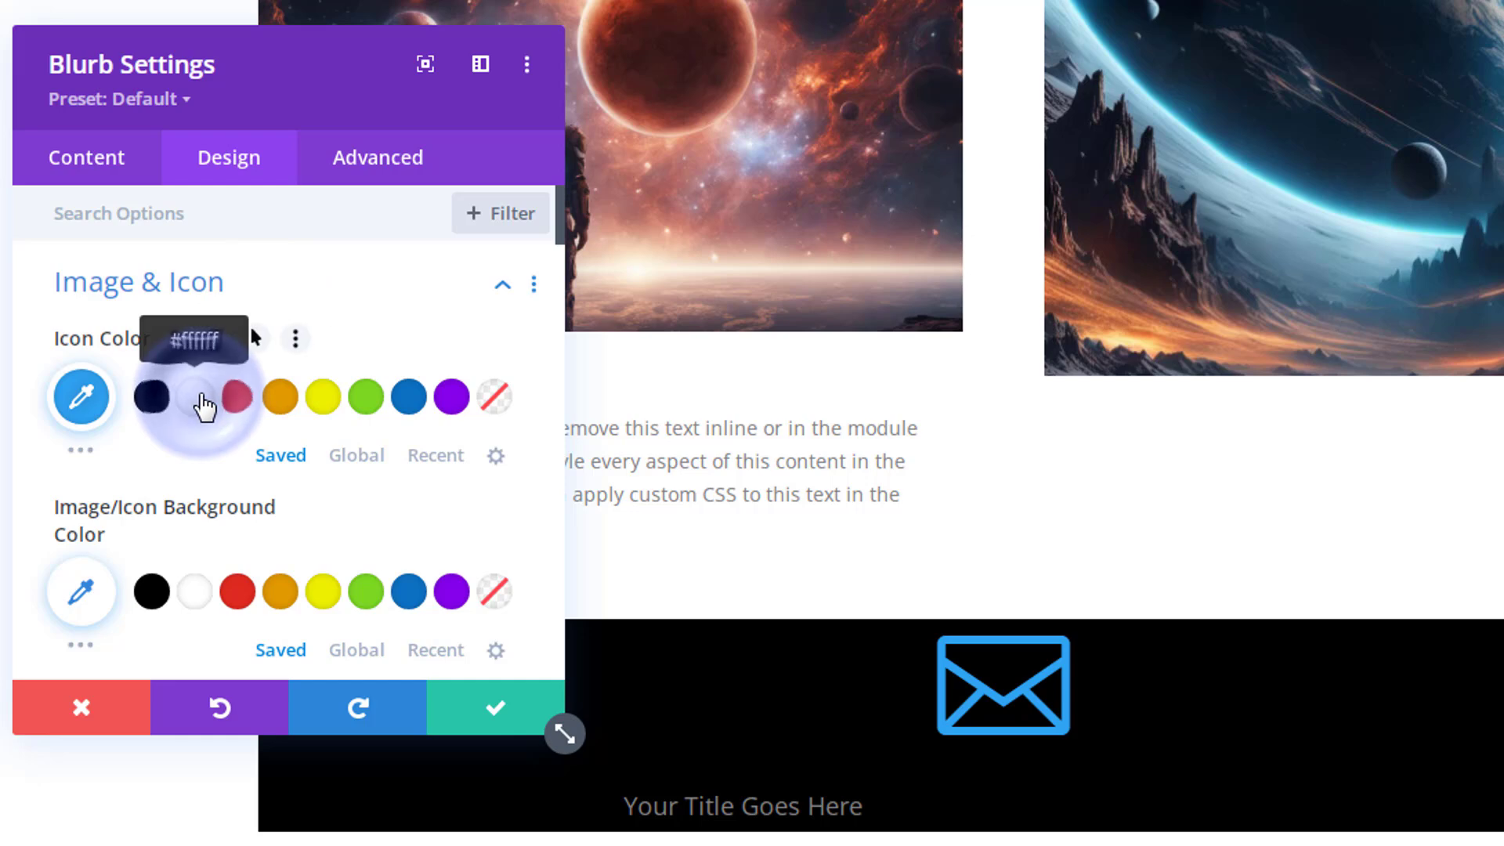
{"action": "left_click", "coordinate": [199, 398]}
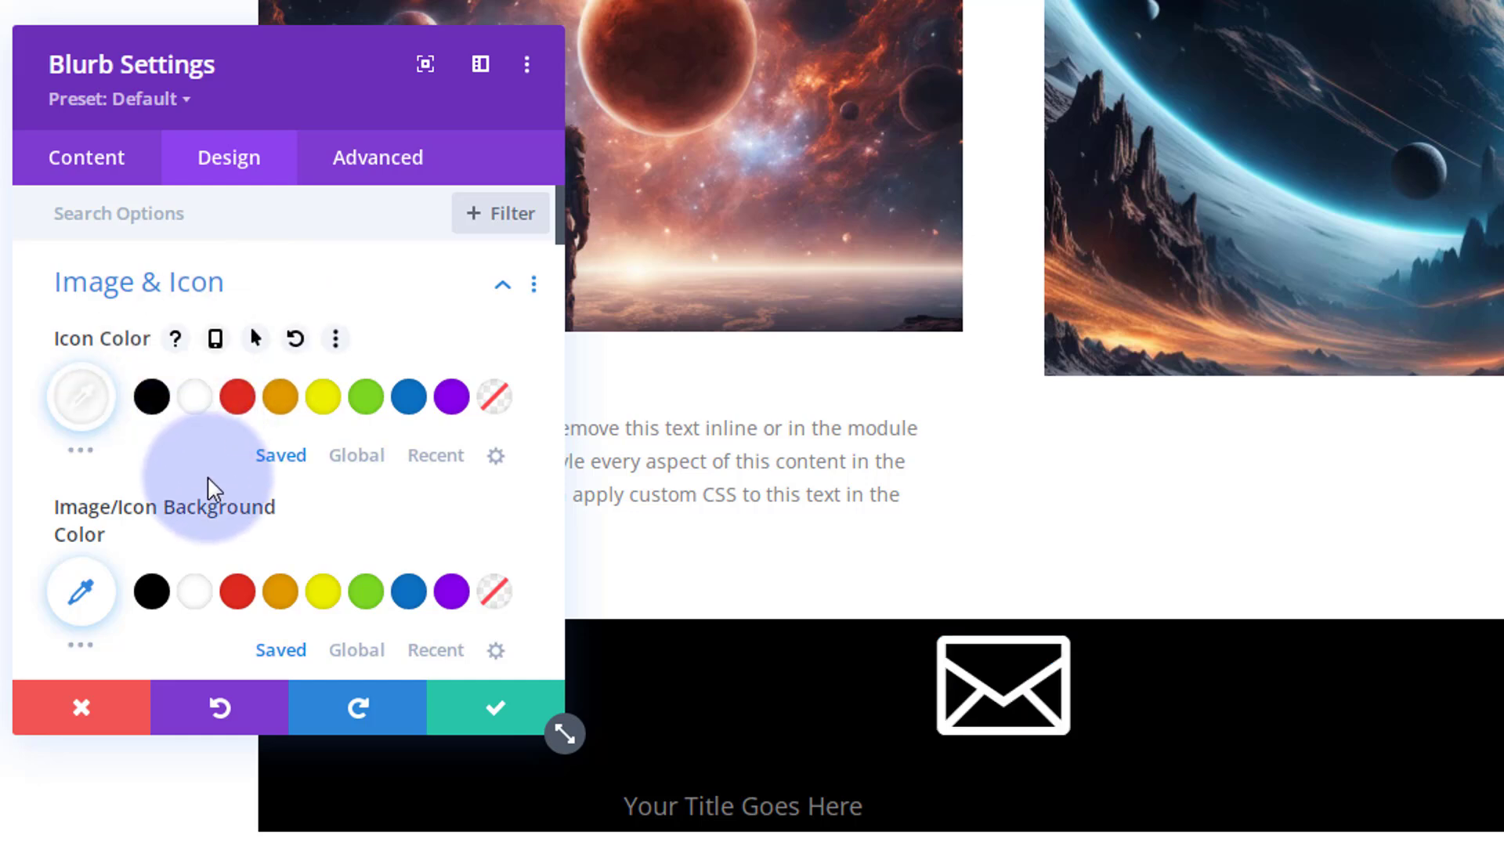
Set the envelope icon's width to 30px and its placement to Left
{"action": "scroll", "coordinate": [205, 482], "scroll_direction": "down", "scroll_amount": 4}
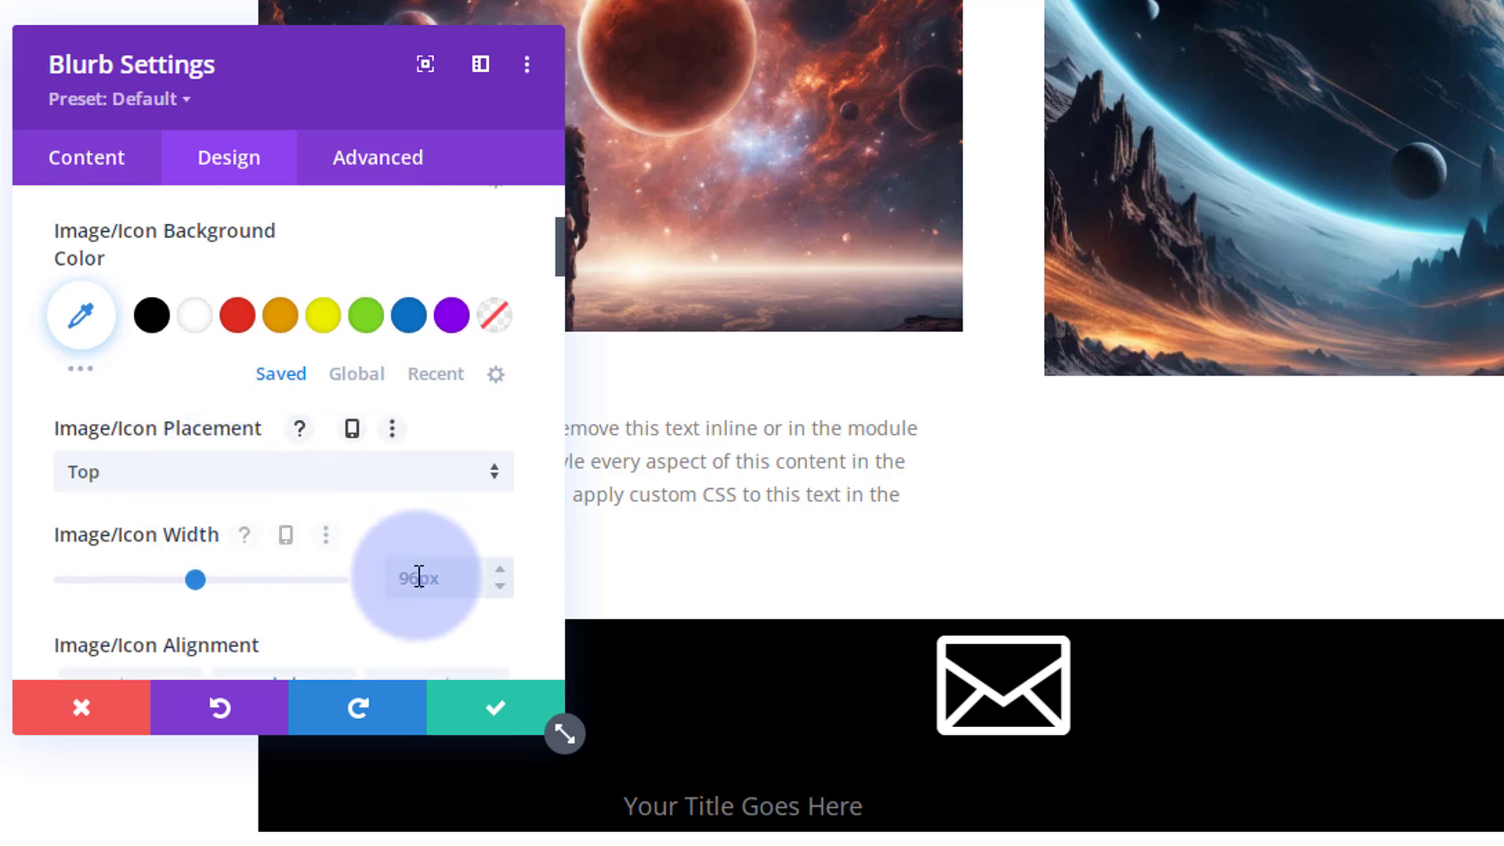
{"action": "left_click", "coordinate": [483, 565]}
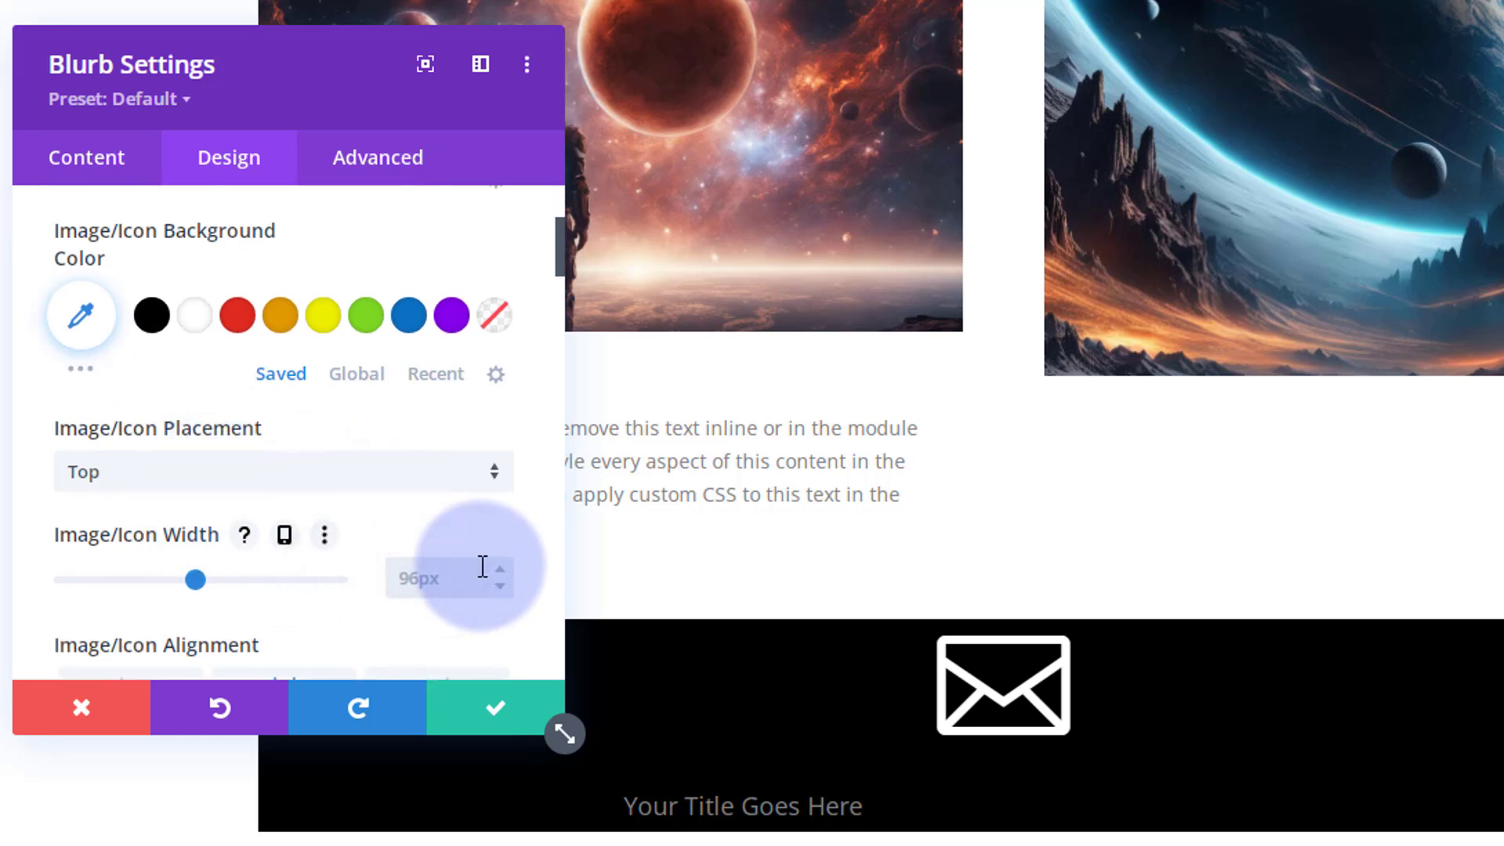
{"action": "type", "text": "30px"}
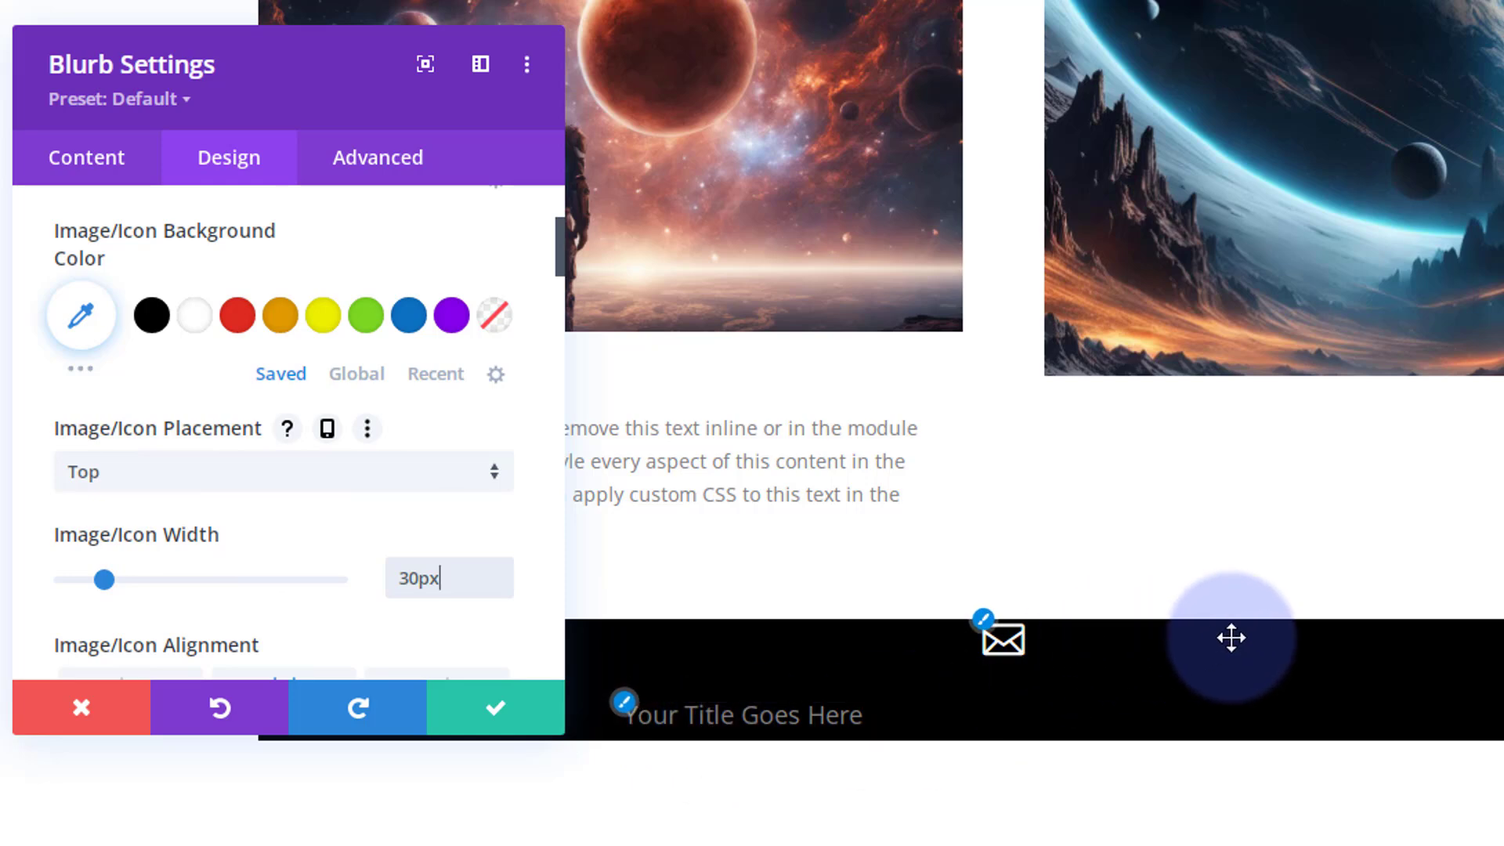
{"action": "left_click", "coordinate": [175, 483]}
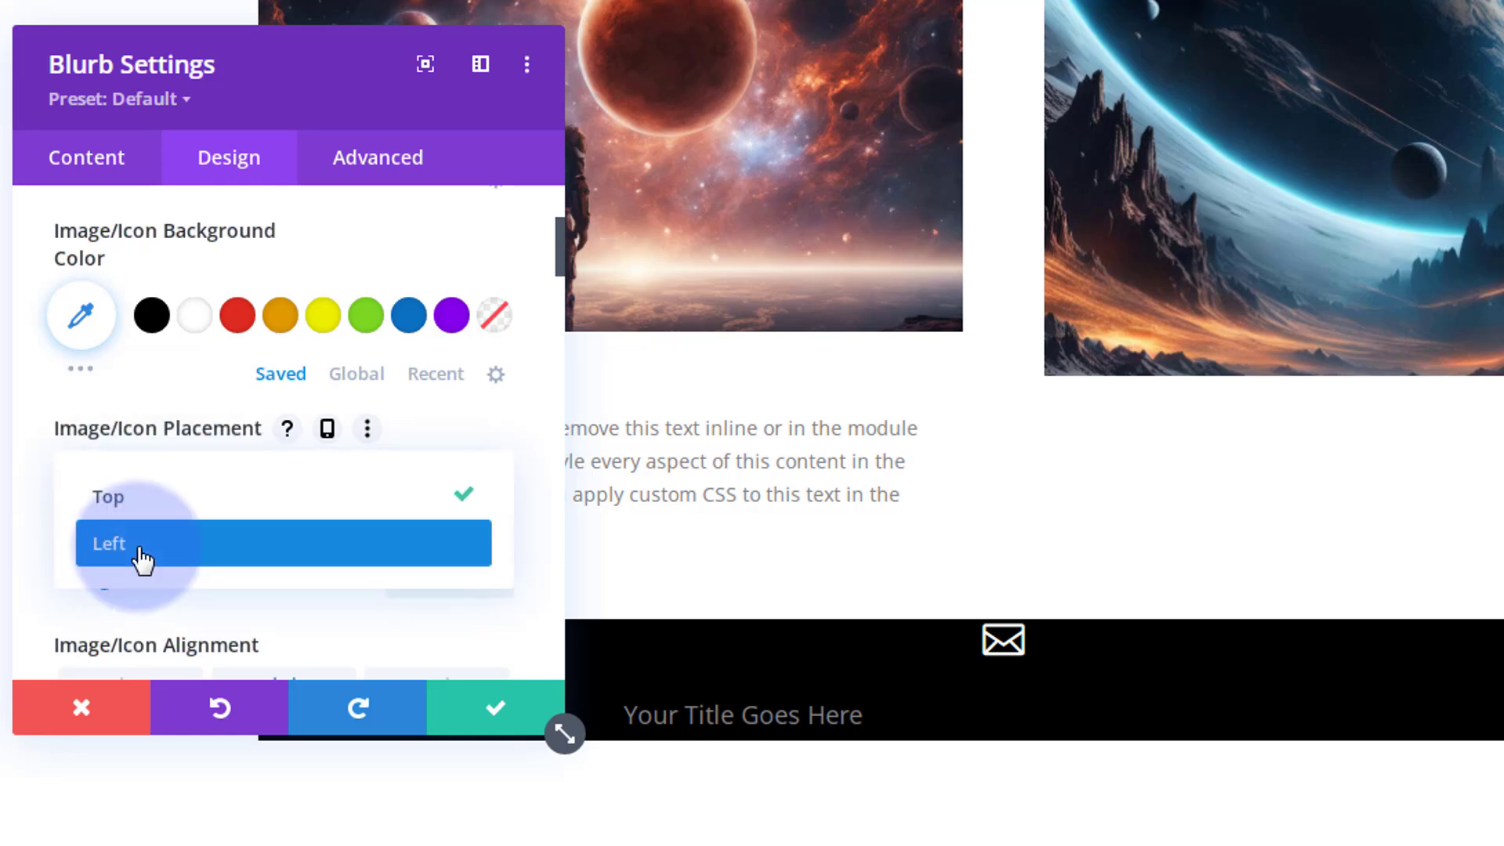
{"action": "left_click", "coordinate": [141, 552]}
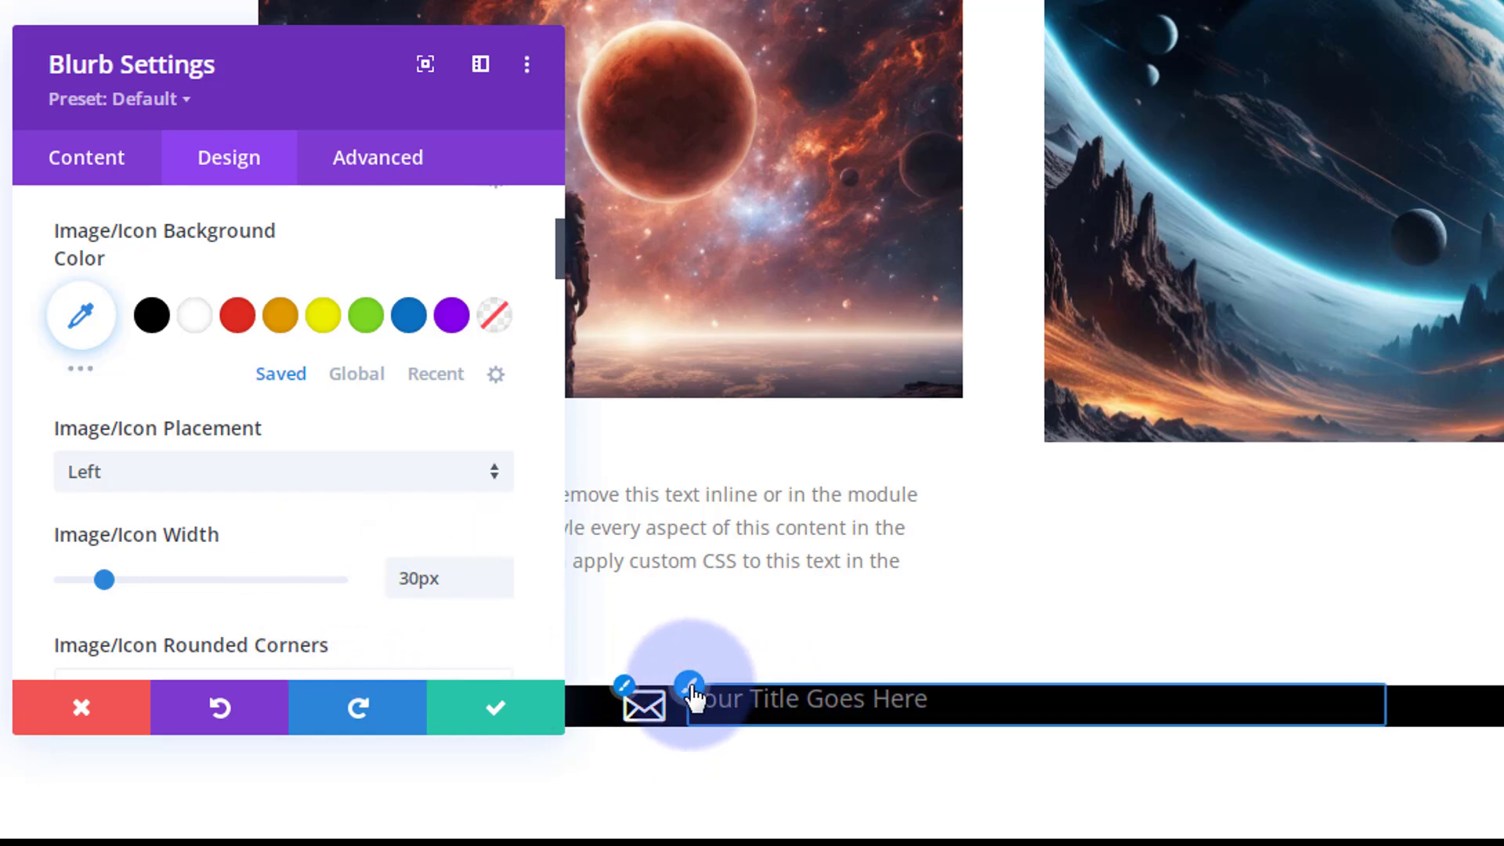
Set the blurb's title text color to white
{"action": "left_click", "coordinate": [690, 688]}
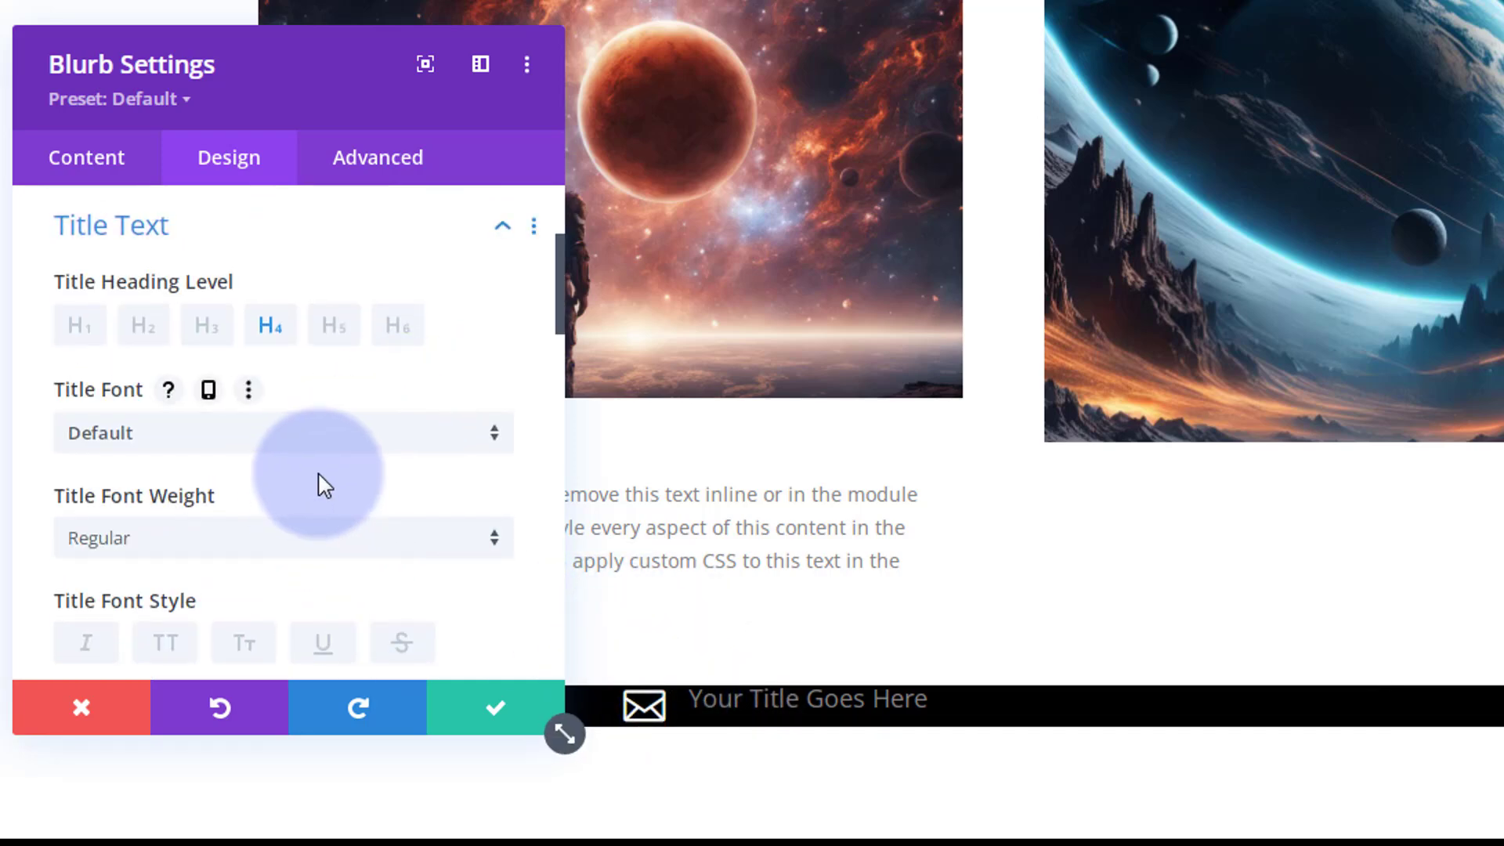
{"action": "scroll", "coordinate": [312, 473], "scroll_direction": "down", "scroll_amount": 3}
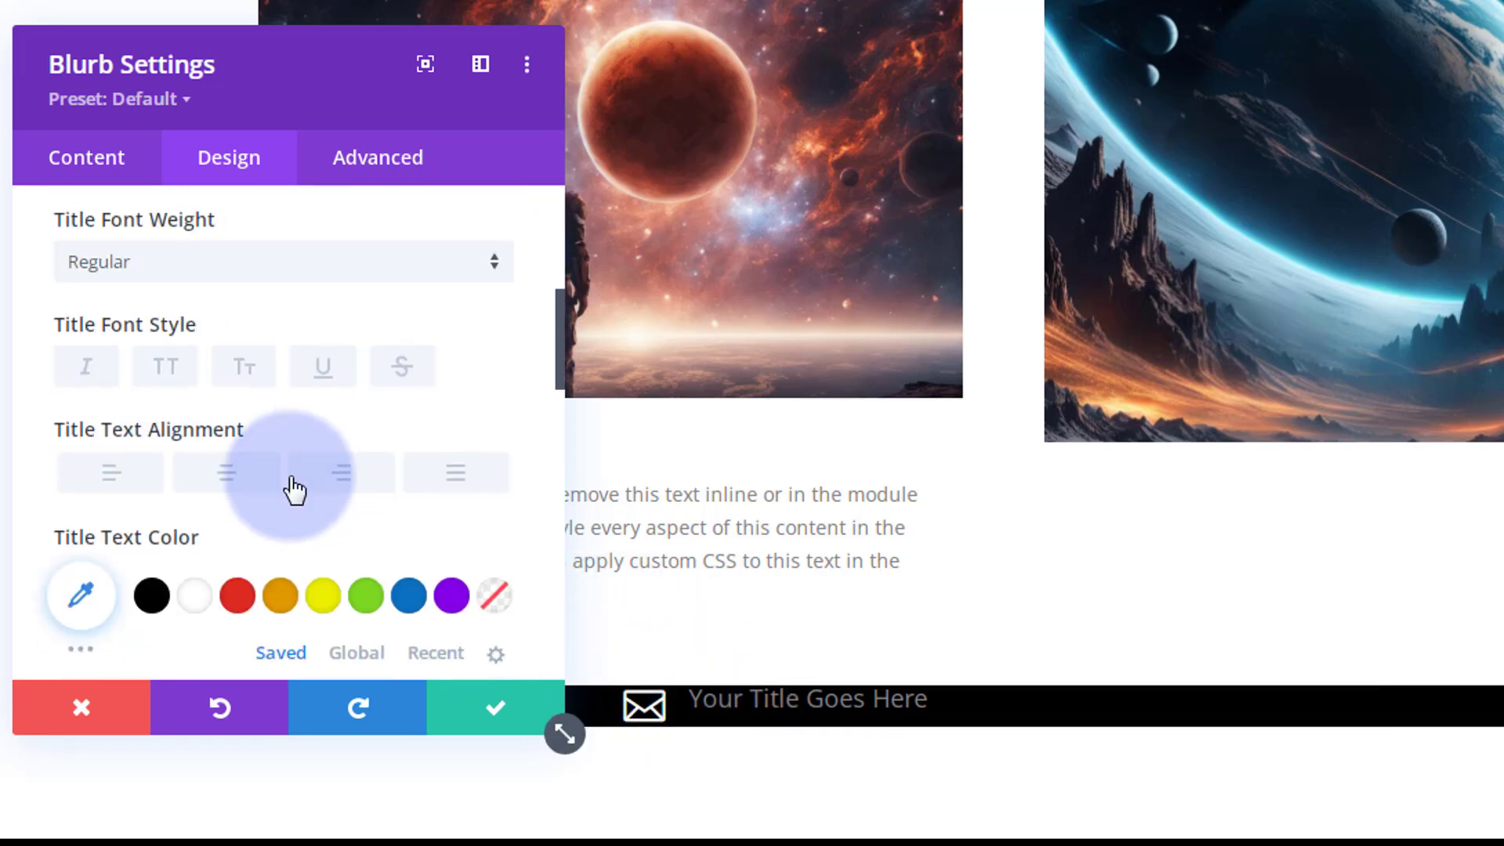
{"action": "left_click", "coordinate": [196, 596]}
{"action": "scroll", "coordinate": [205, 510], "scroll_direction": "down", "scroll_amount": 5}
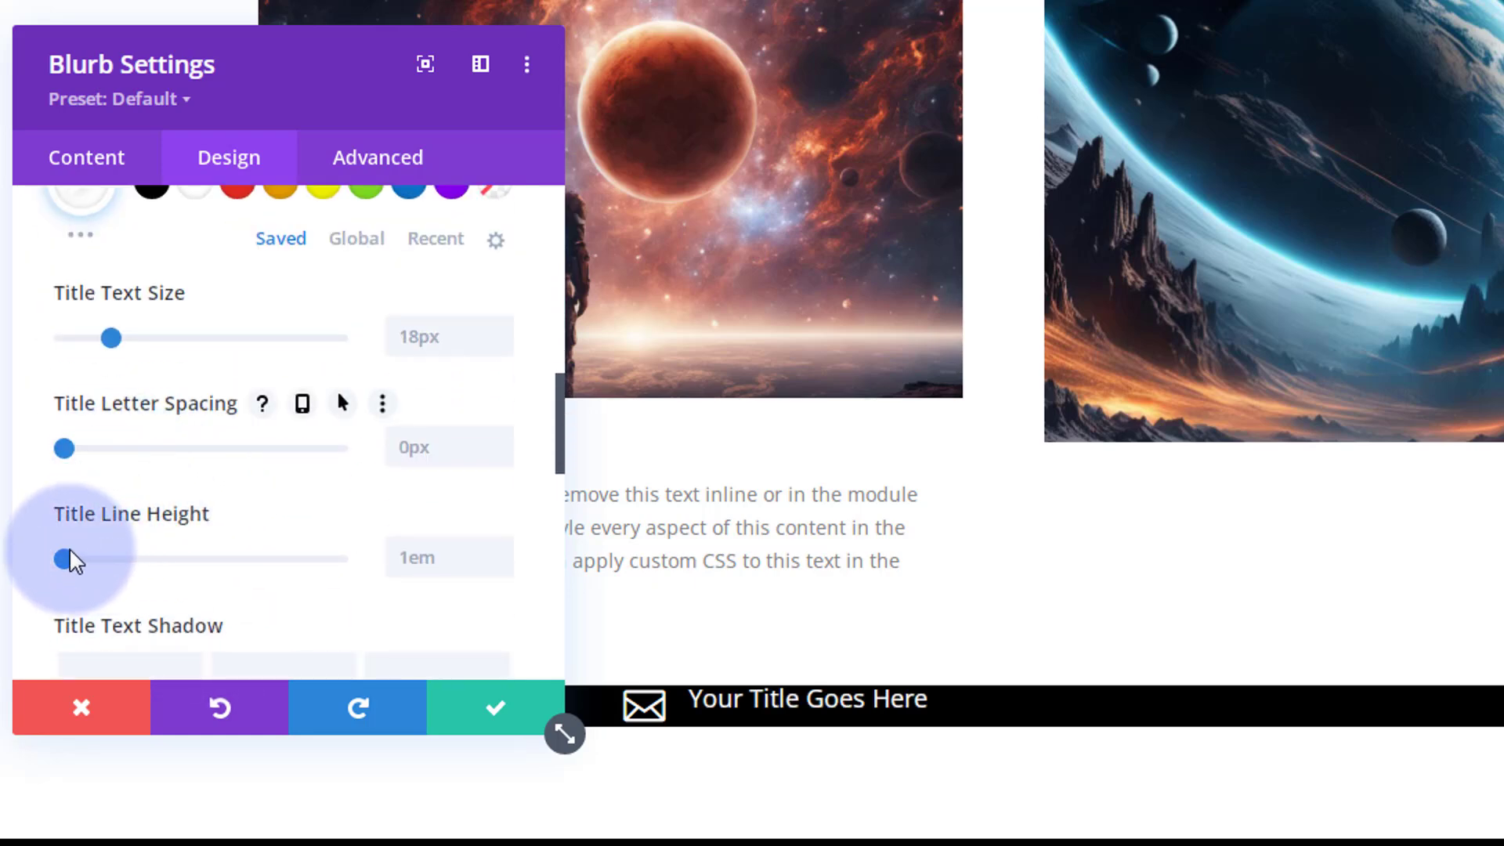
{"action": "left_click_drag", "start_coordinate": [64, 558], "coordinate": [147, 563]}
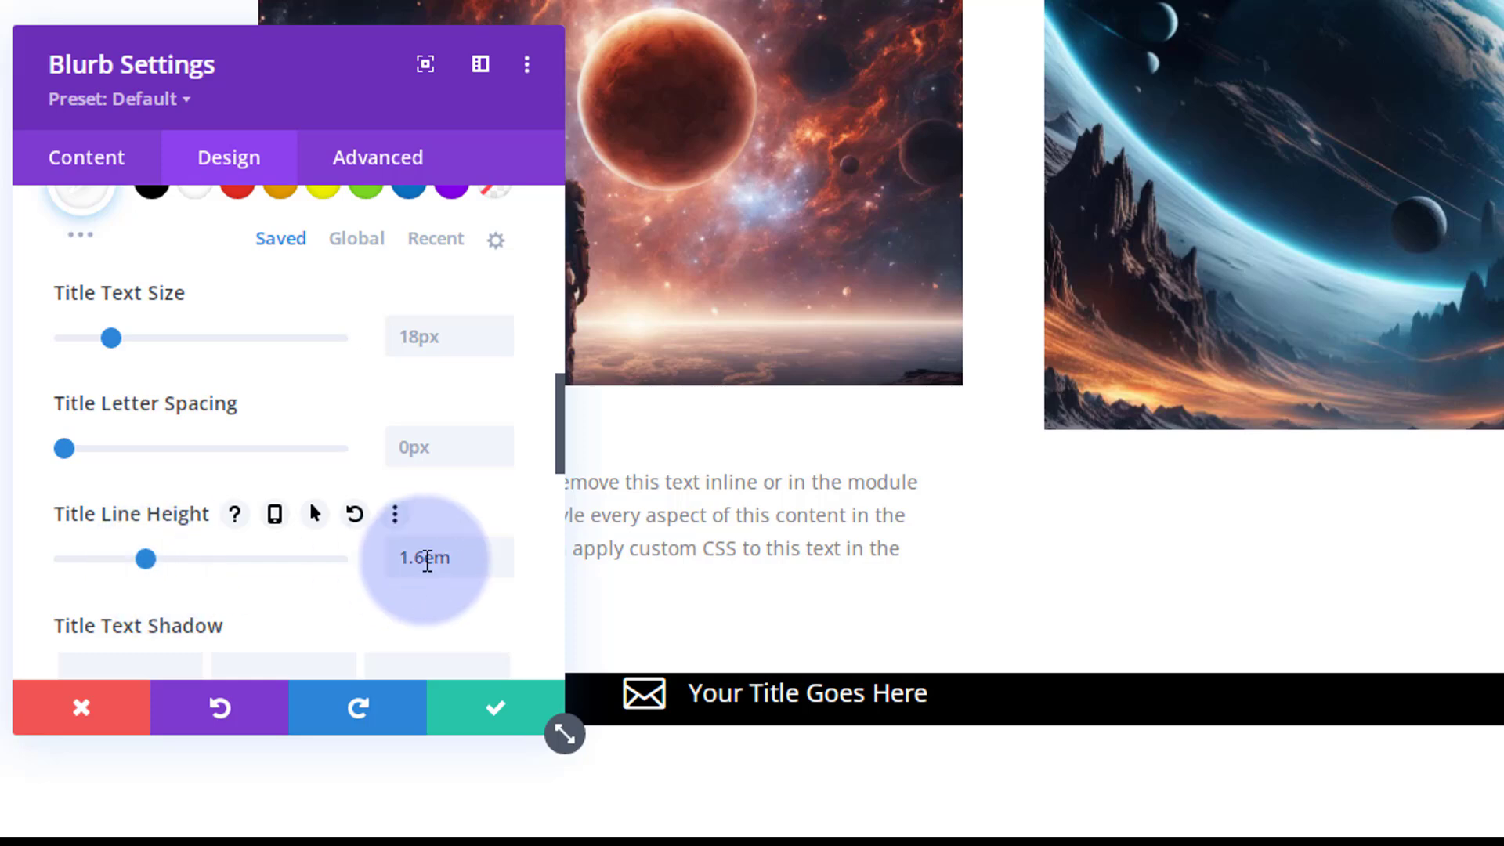
{"action": "left_click_drag", "start_coordinate": [477, 565], "coordinate": [322, 571]}
{"action": "type", "text": "1em"}
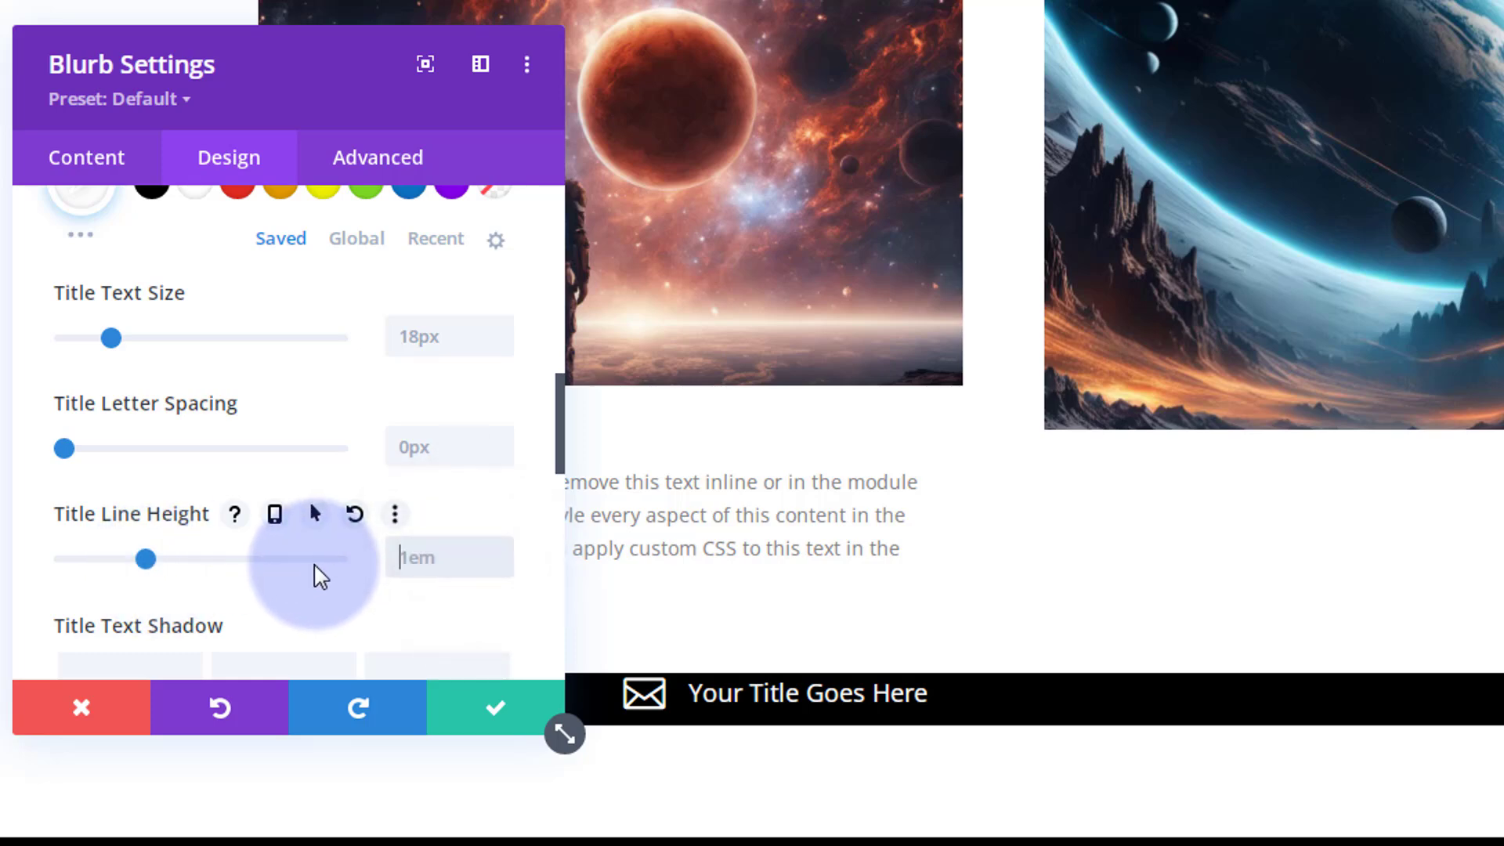
Set the envelope icon's placement to Top
{"action": "scroll", "coordinate": [317, 548], "scroll_direction": "up", "scroll_amount": 8}
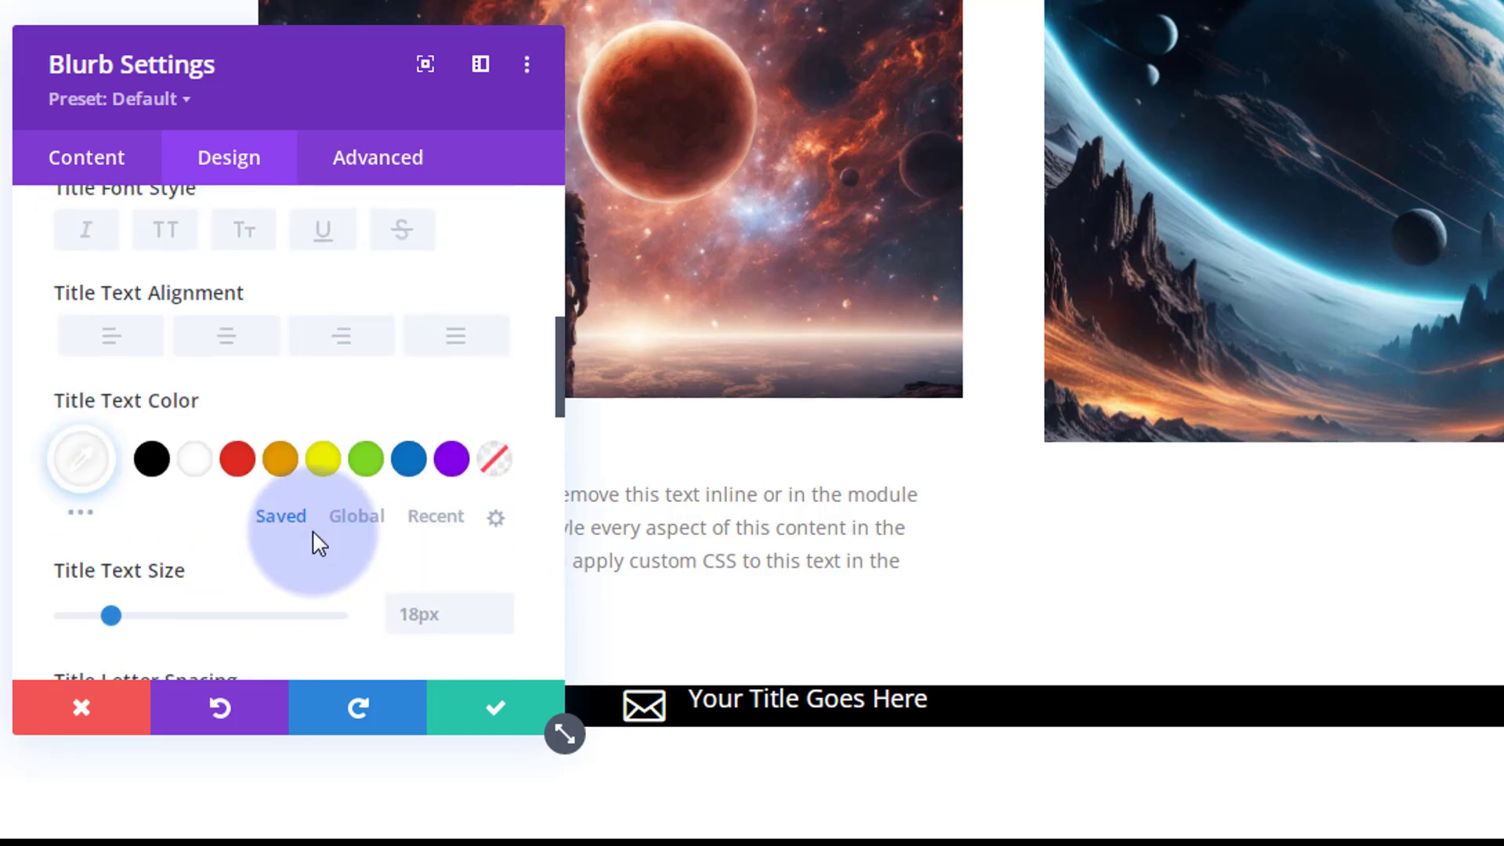
{"action": "scroll", "coordinate": [313, 542], "scroll_direction": "up", "scroll_amount": 5}
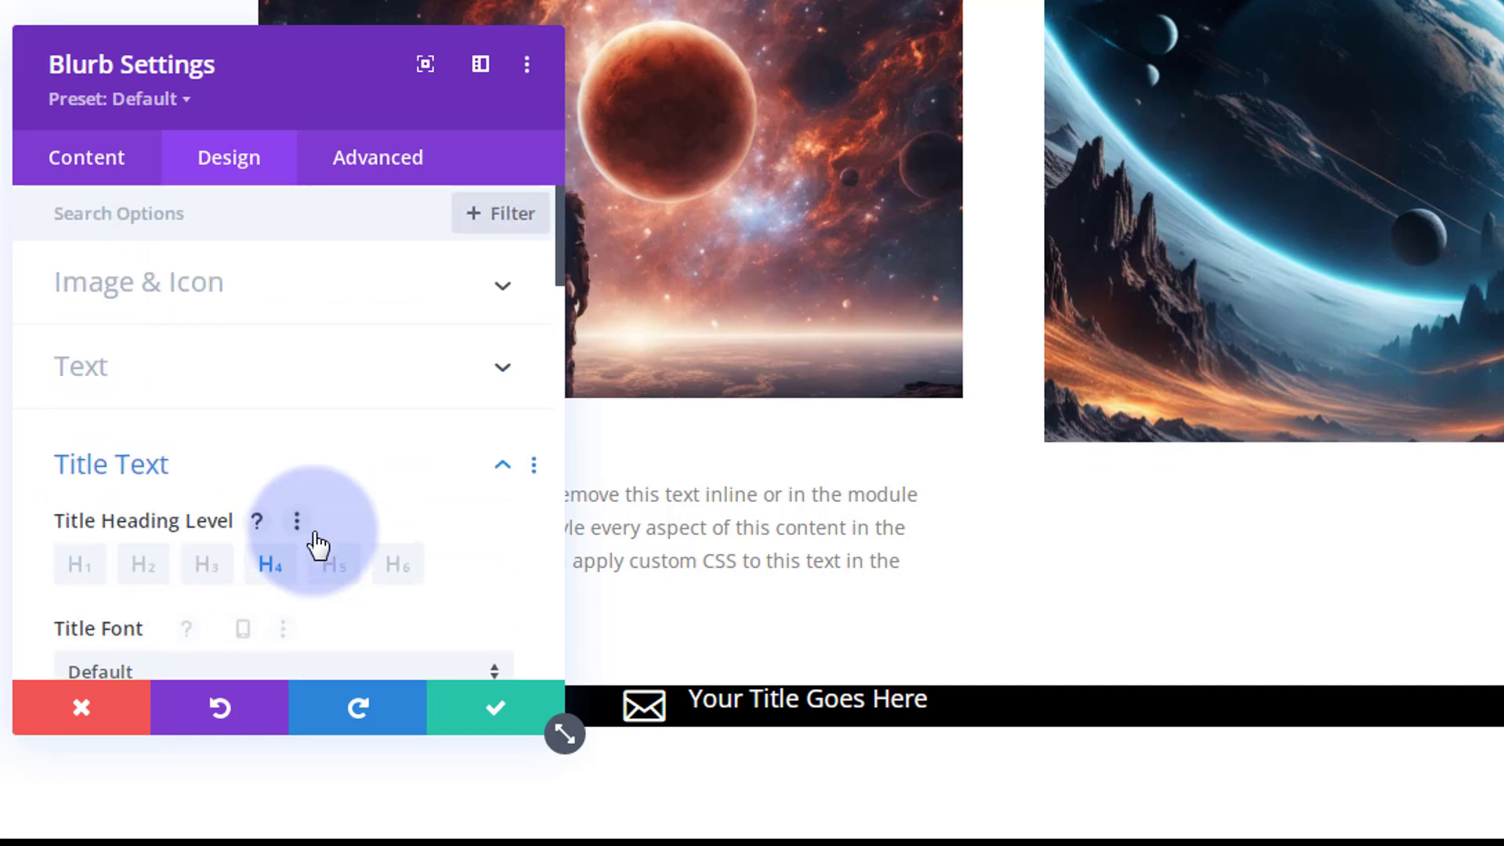
{"action": "left_click", "coordinate": [388, 297]}
{"action": "scroll", "coordinate": [329, 392], "scroll_direction": "down", "scroll_amount": 3}
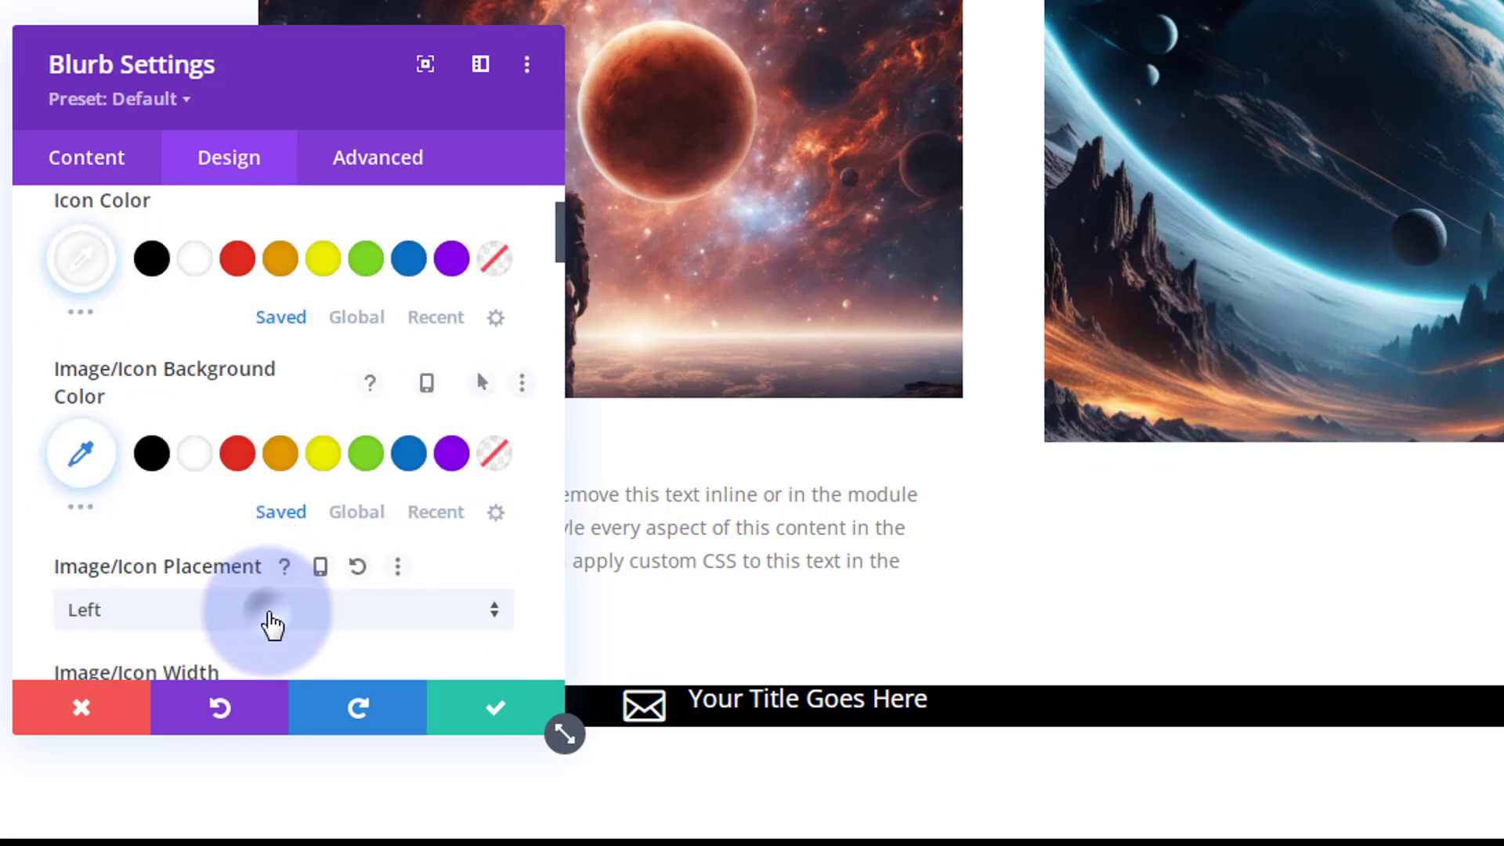
{"action": "left_click", "coordinate": [270, 615]}
{"action": "left_click", "coordinate": [128, 636]}
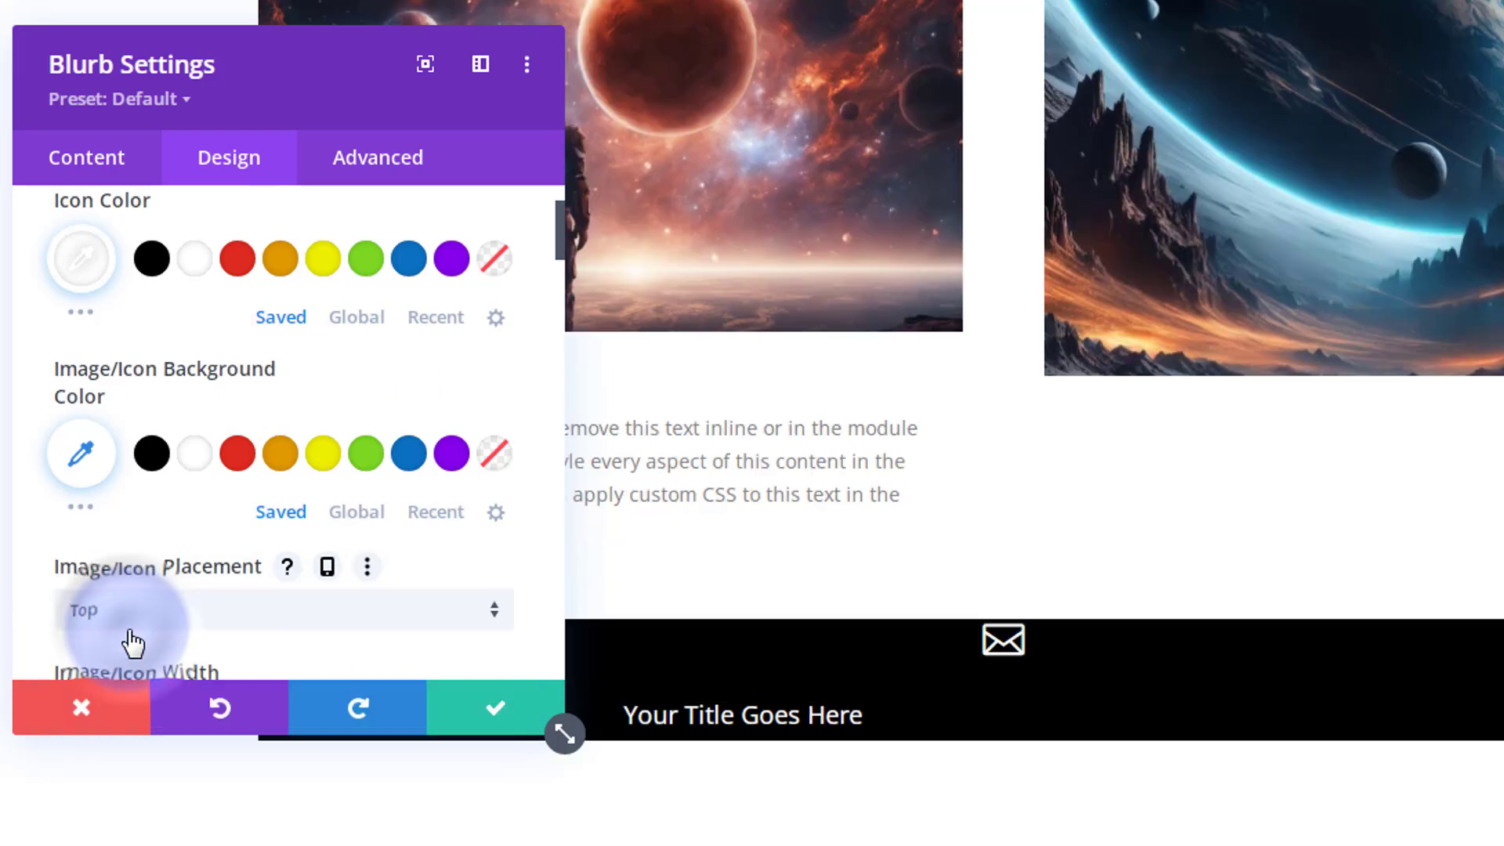
Remove the blurb's placeholder title text so the title is empty
{"action": "left_click", "coordinate": [84, 162]}
{"action": "left_click", "coordinate": [209, 294]}
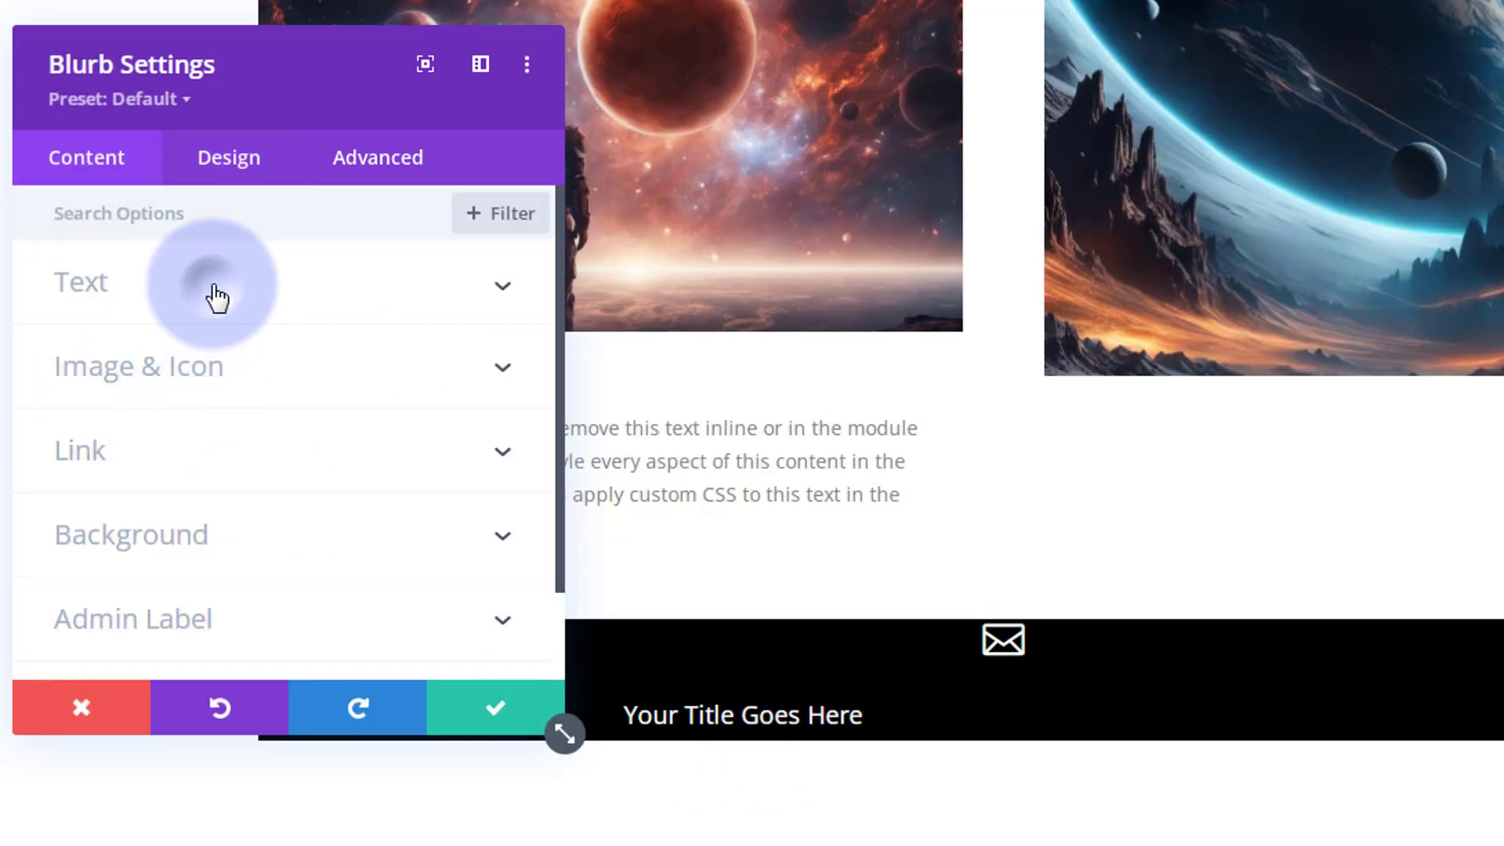
{"action": "left_click_drag", "start_coordinate": [257, 482], "coordinate": [37, 467]}
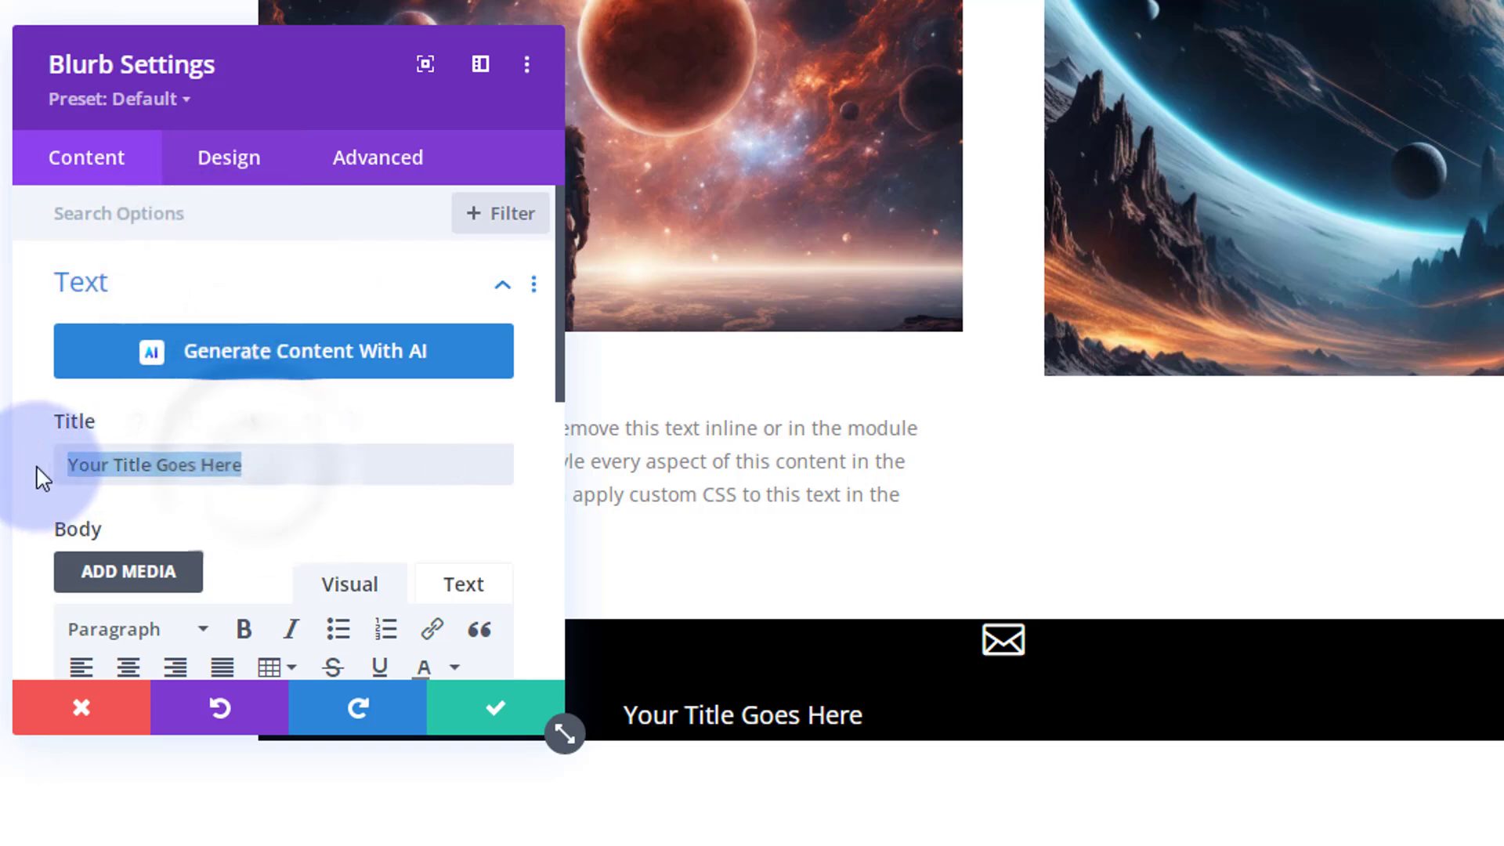
{"action": "key", "text": "BackSpace"}
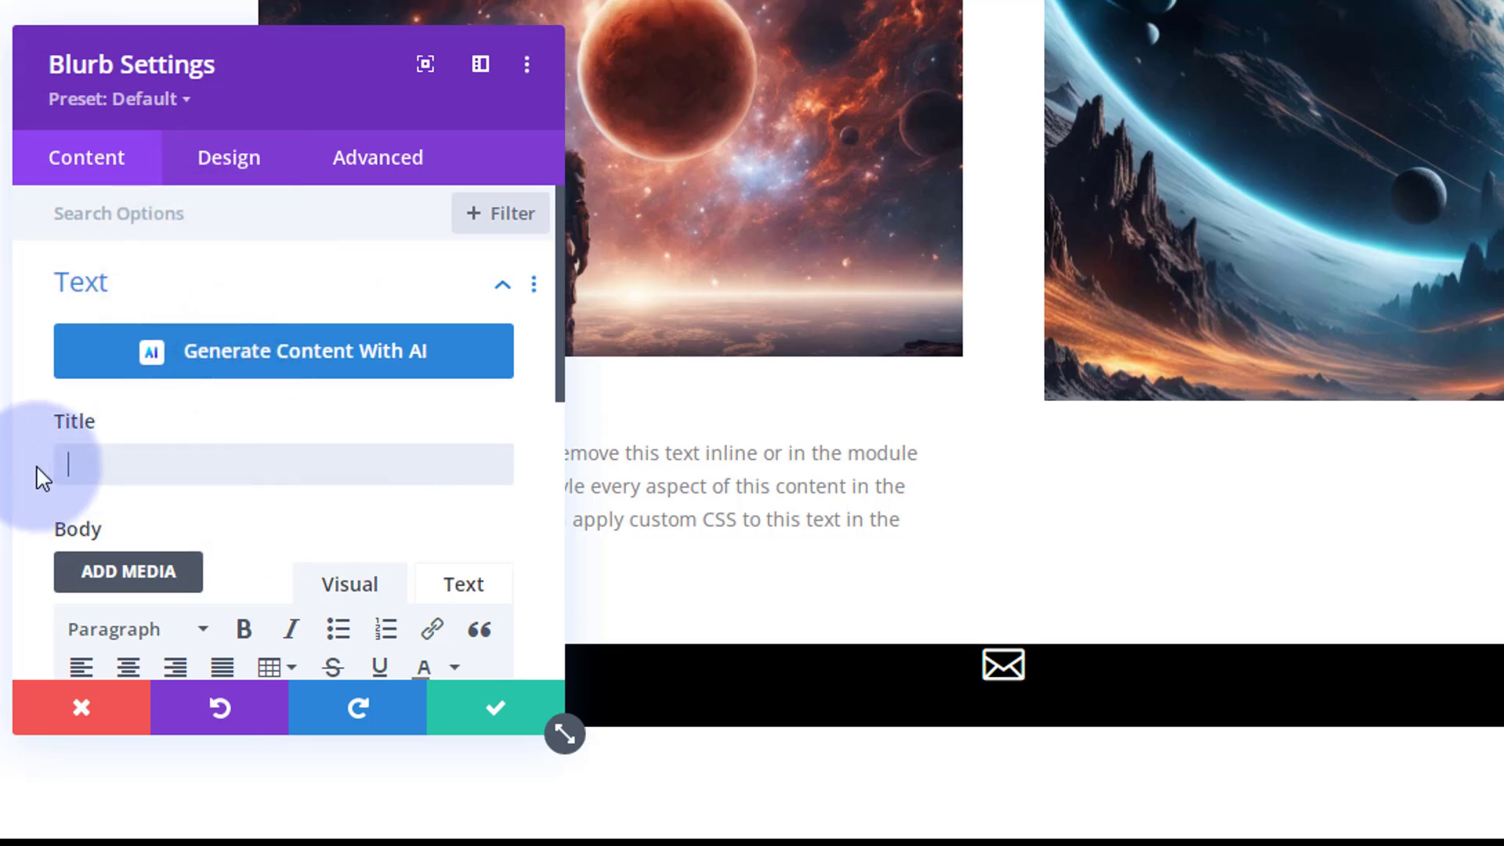
Set the mail blurb's overall width to 50px in its sizing options
{"action": "left_click_drag", "start_coordinate": [285, 71], "coordinate": [403, 0]}
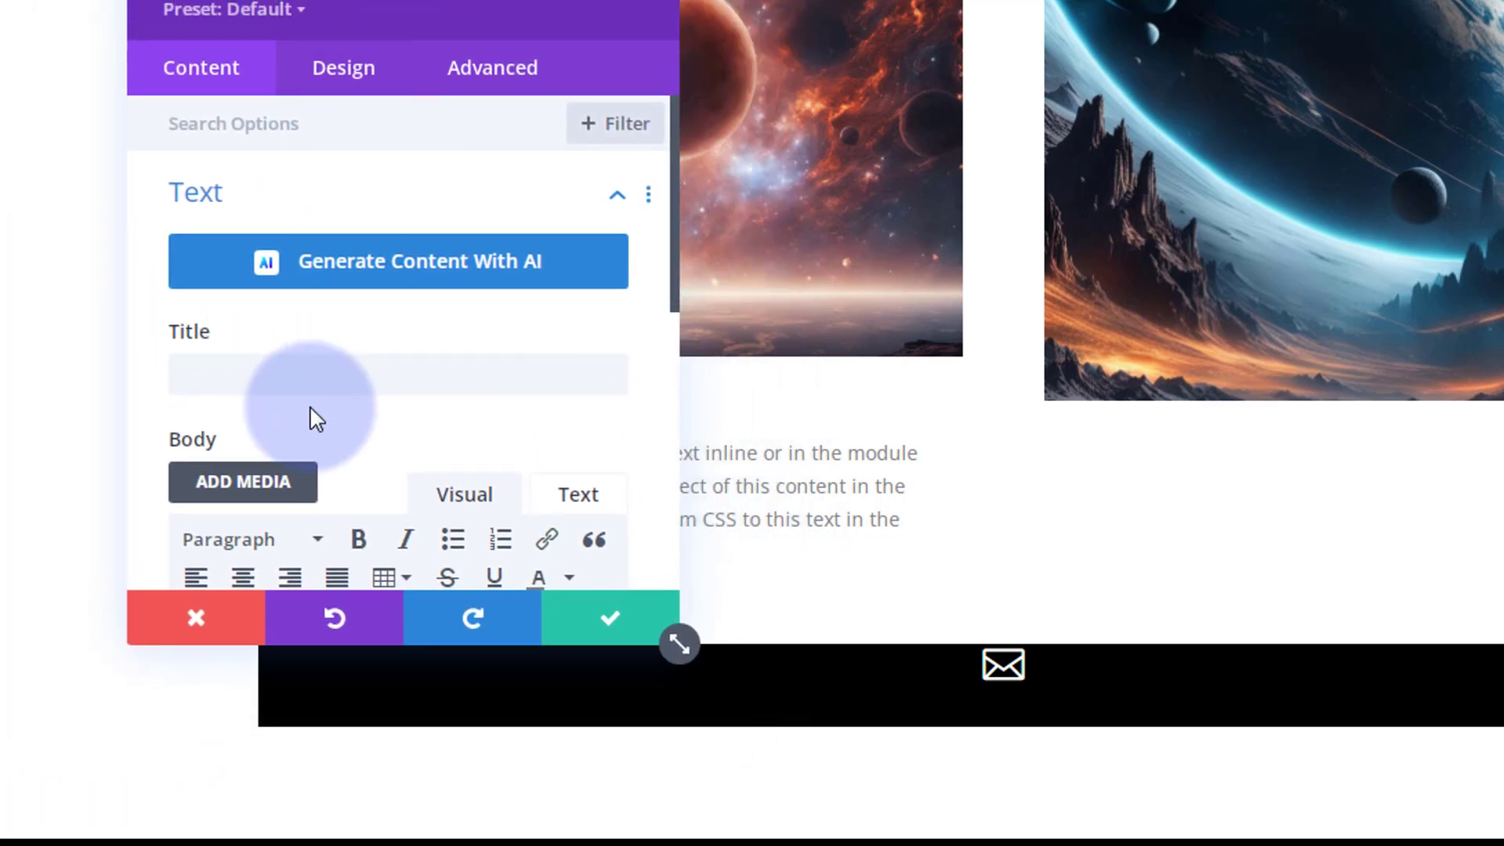
{"action": "left_click", "coordinate": [348, 82]}
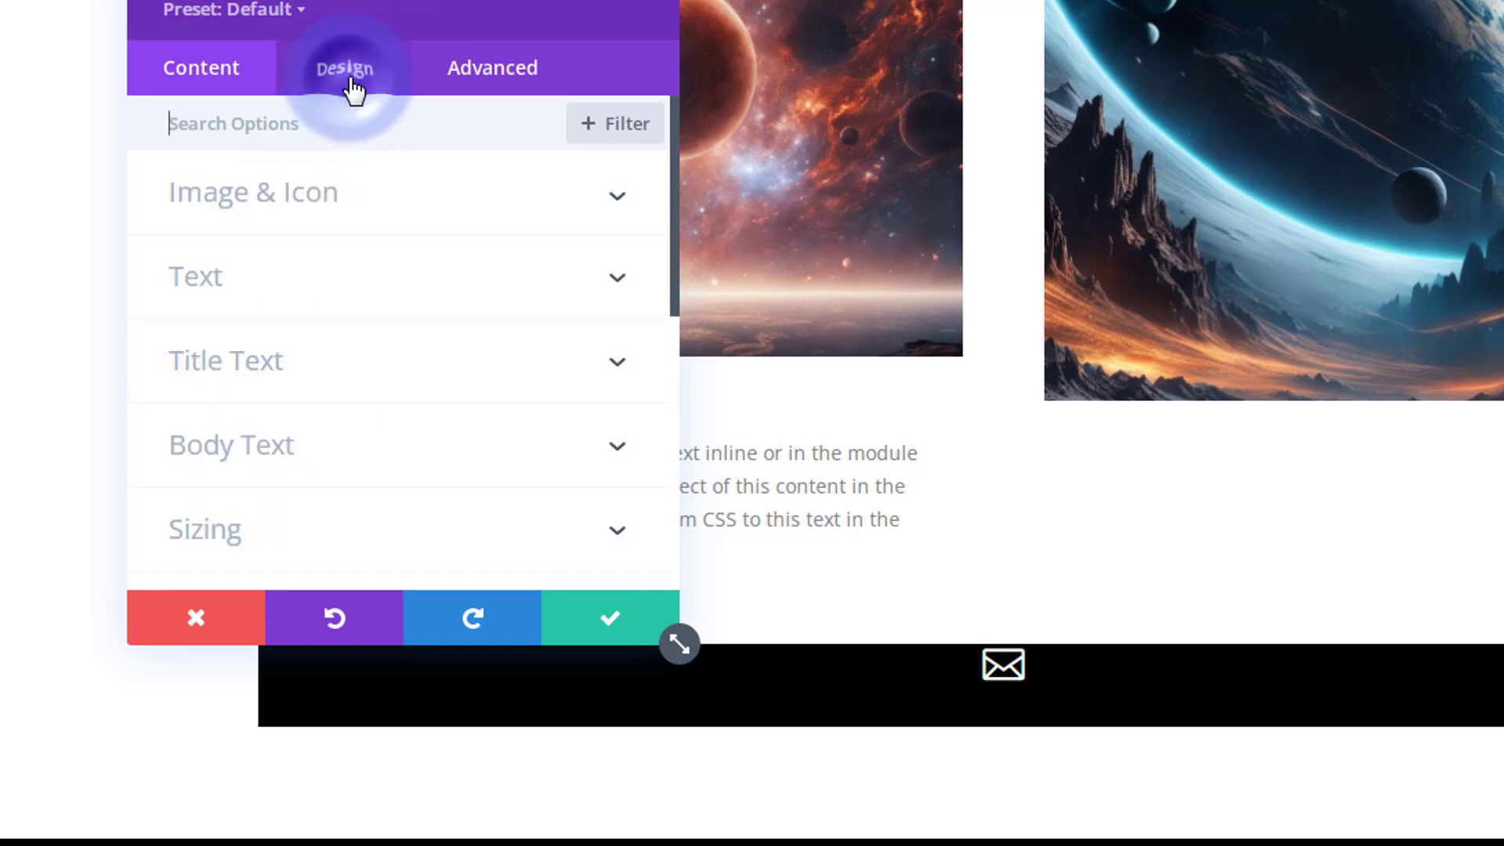
{"action": "left_click", "coordinate": [306, 540]}
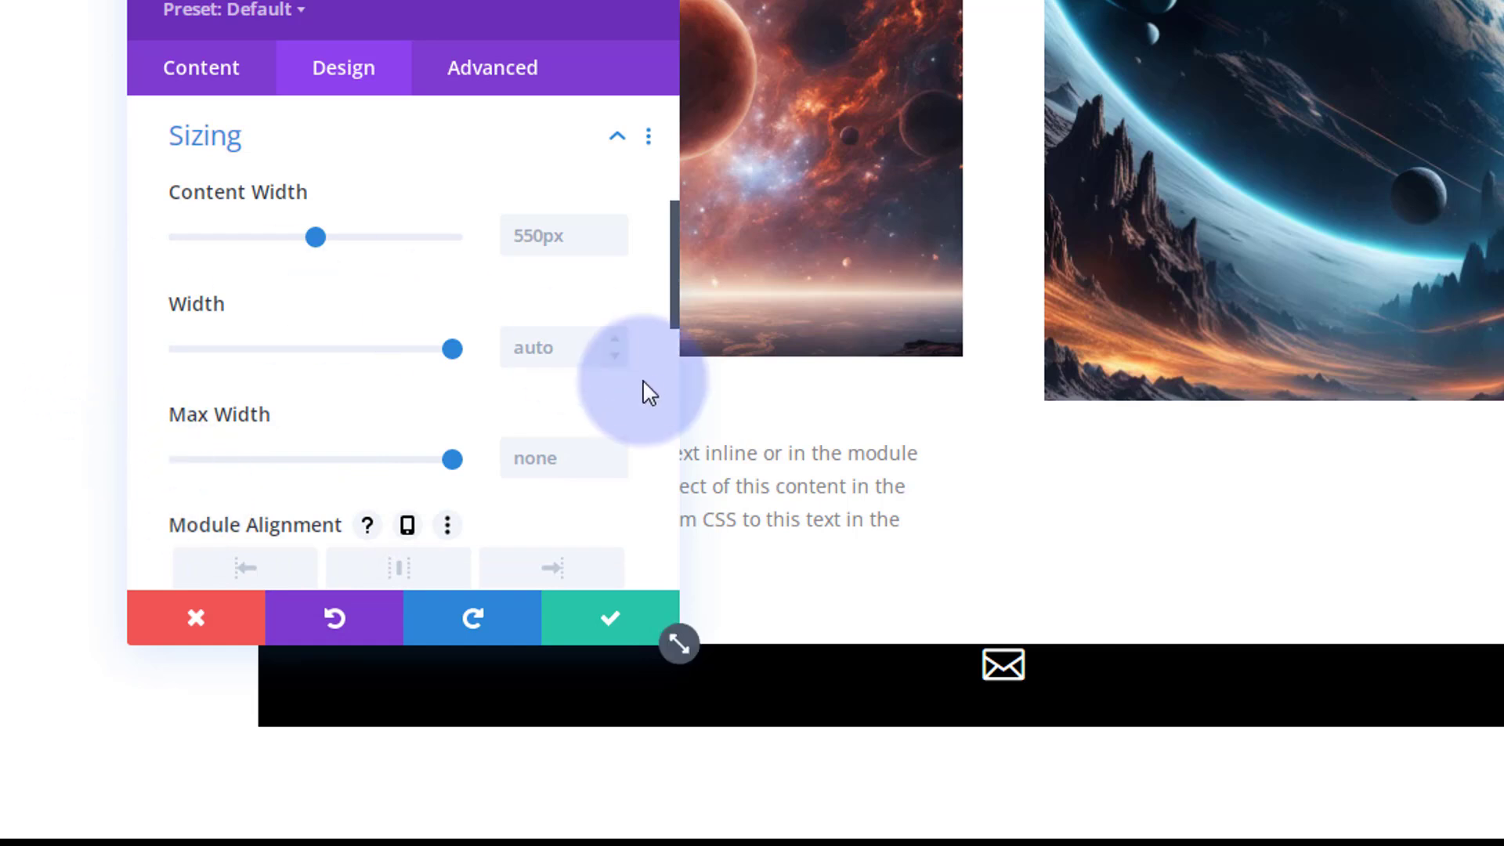
{"action": "left_click", "coordinate": [543, 347]}
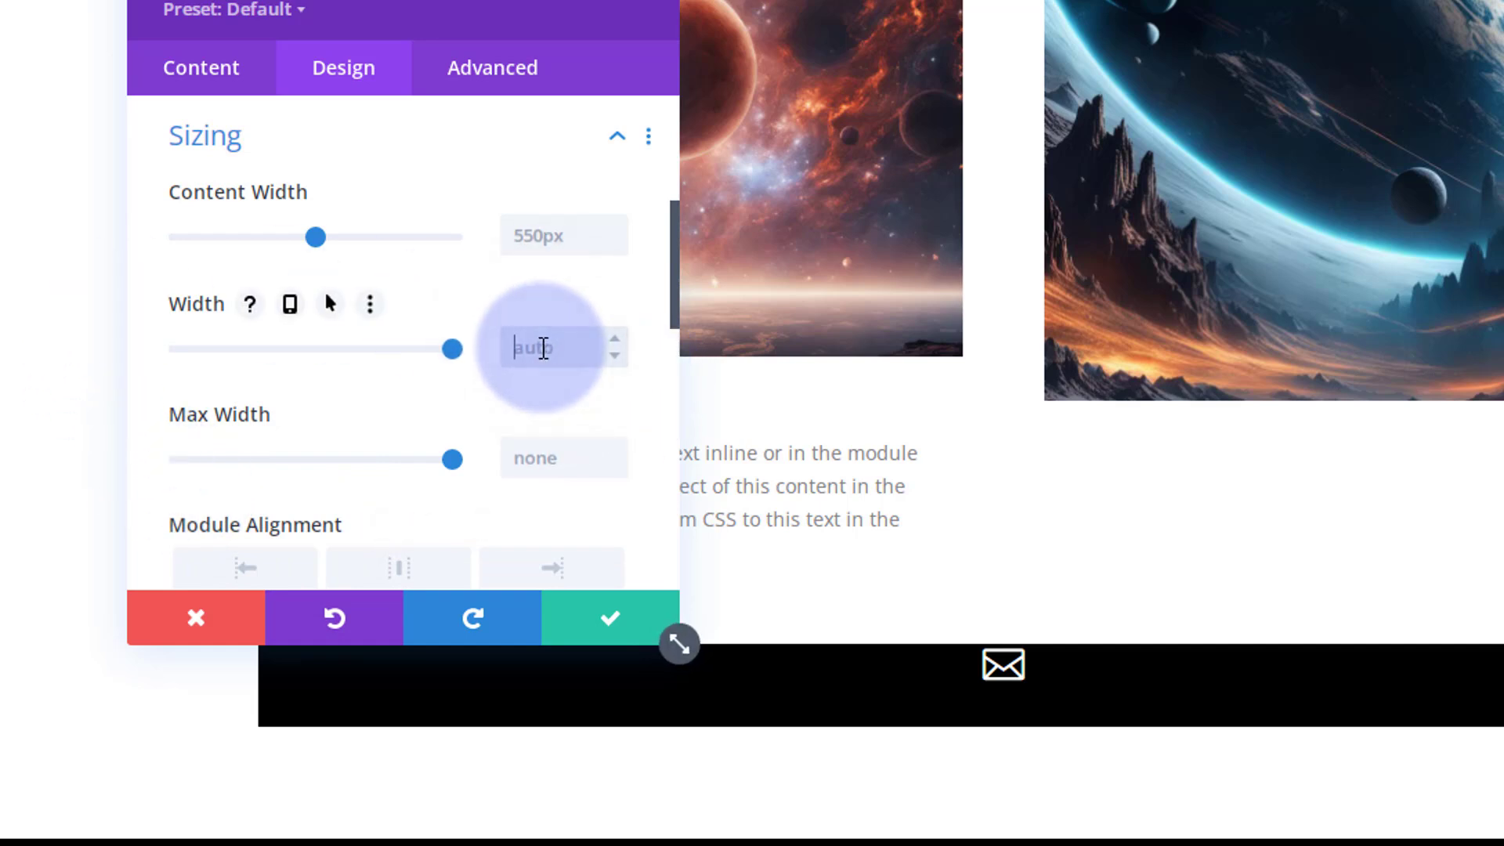
{"action": "type", "text": "50px"}
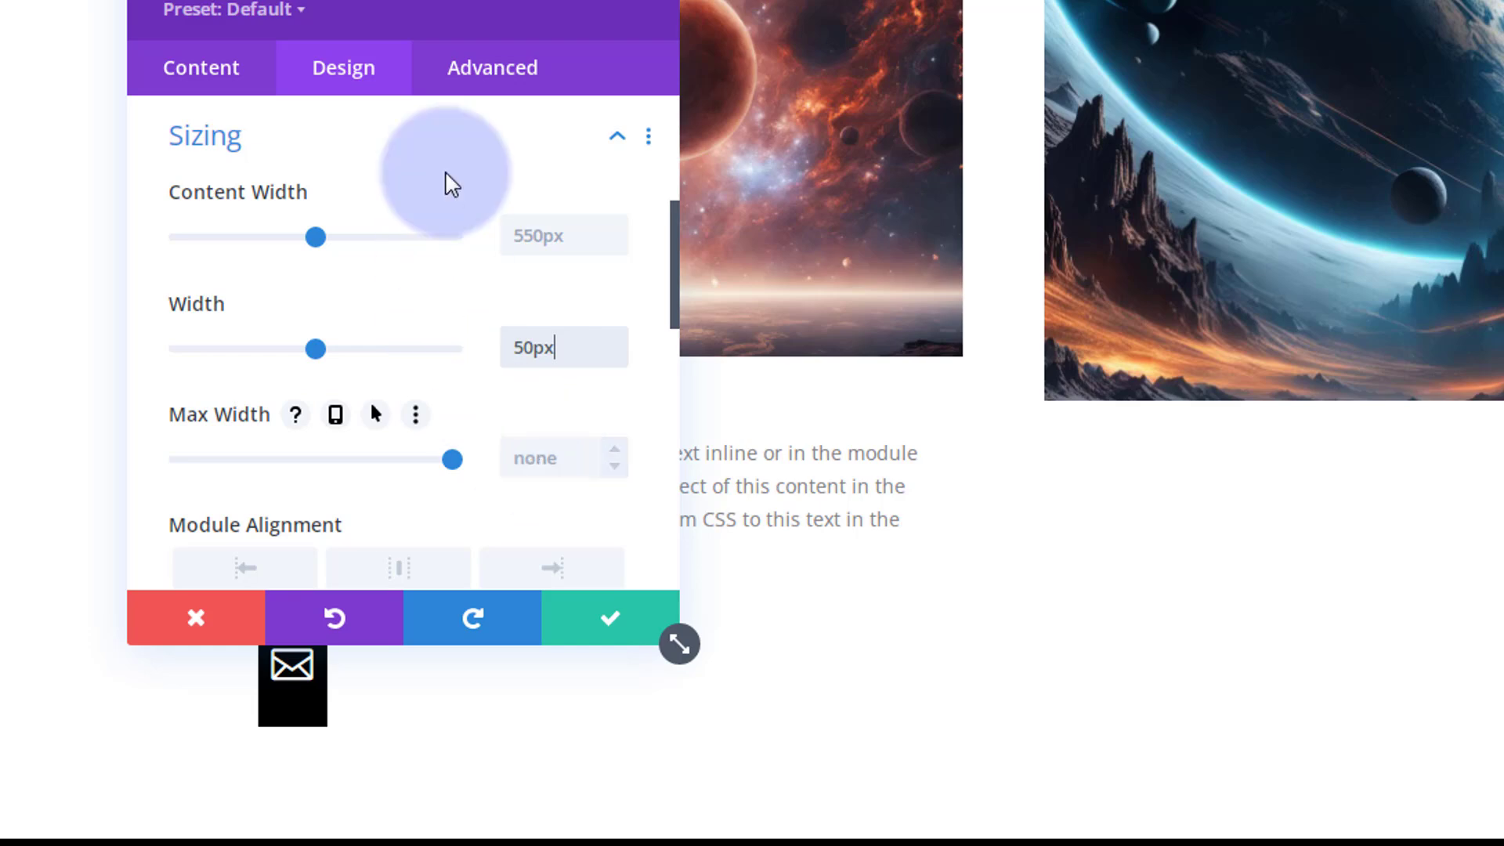
Set the mail blurb's height to 50px
{"action": "left_click_drag", "start_coordinate": [613, 4], "coordinate": [1010, 4]}
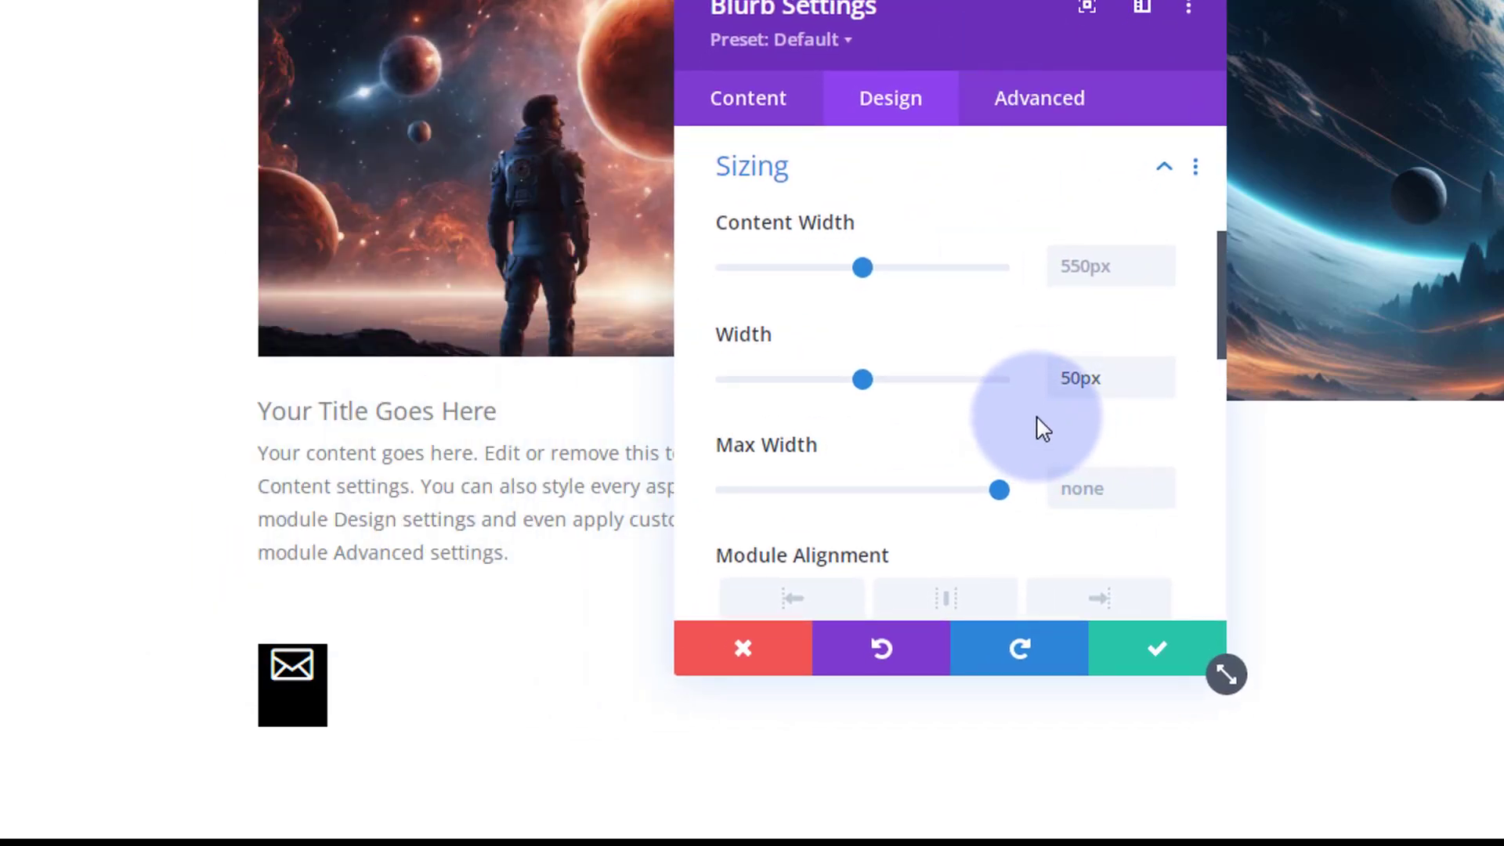
{"action": "scroll", "coordinate": [1036, 415], "scroll_direction": "down", "scroll_amount": 5}
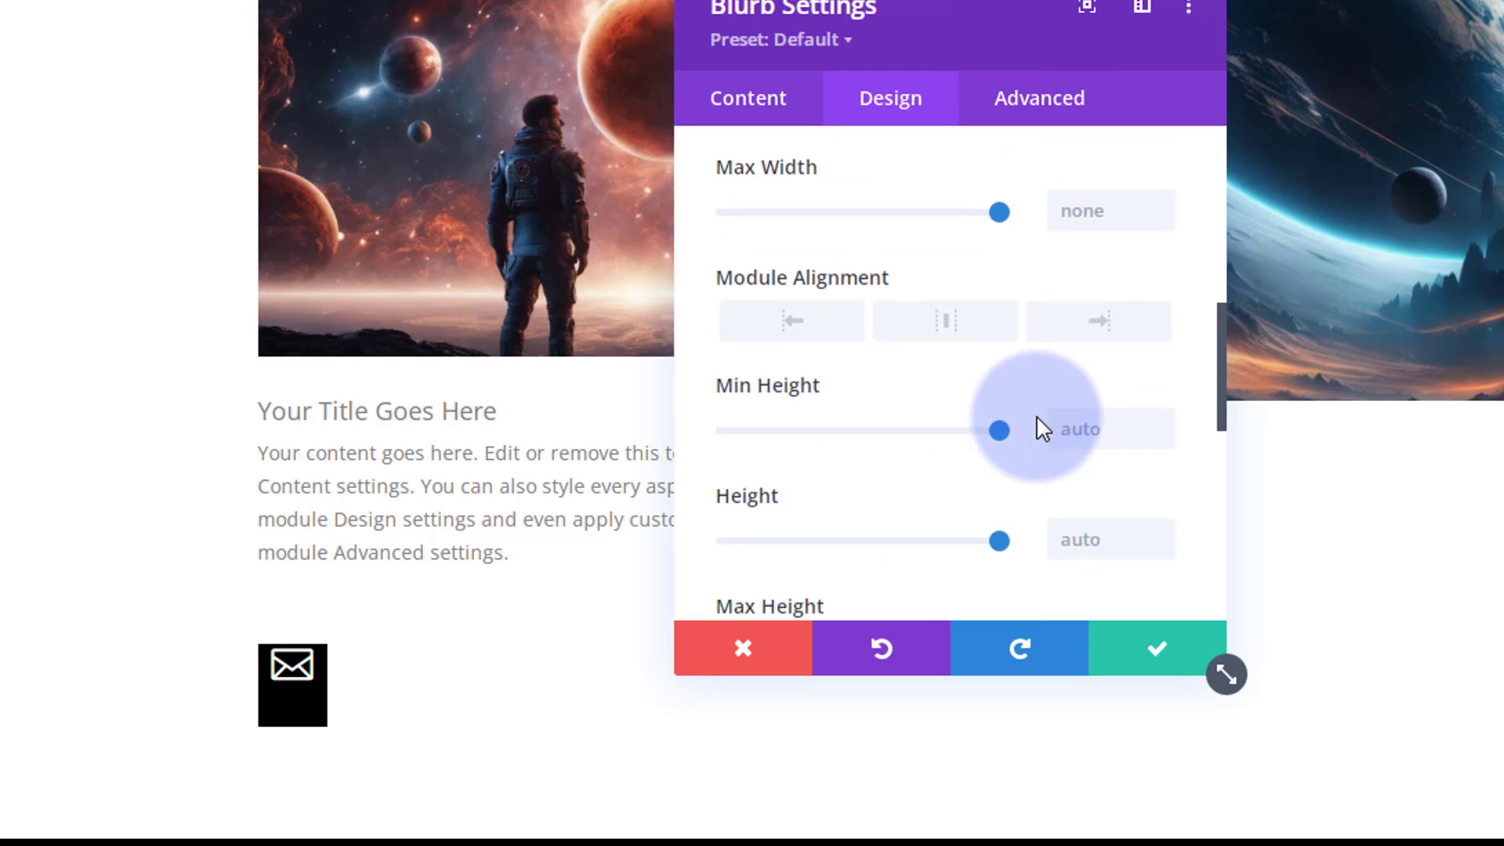
{"action": "left_click", "coordinate": [1080, 404]}
{"action": "type", "text": "50"}
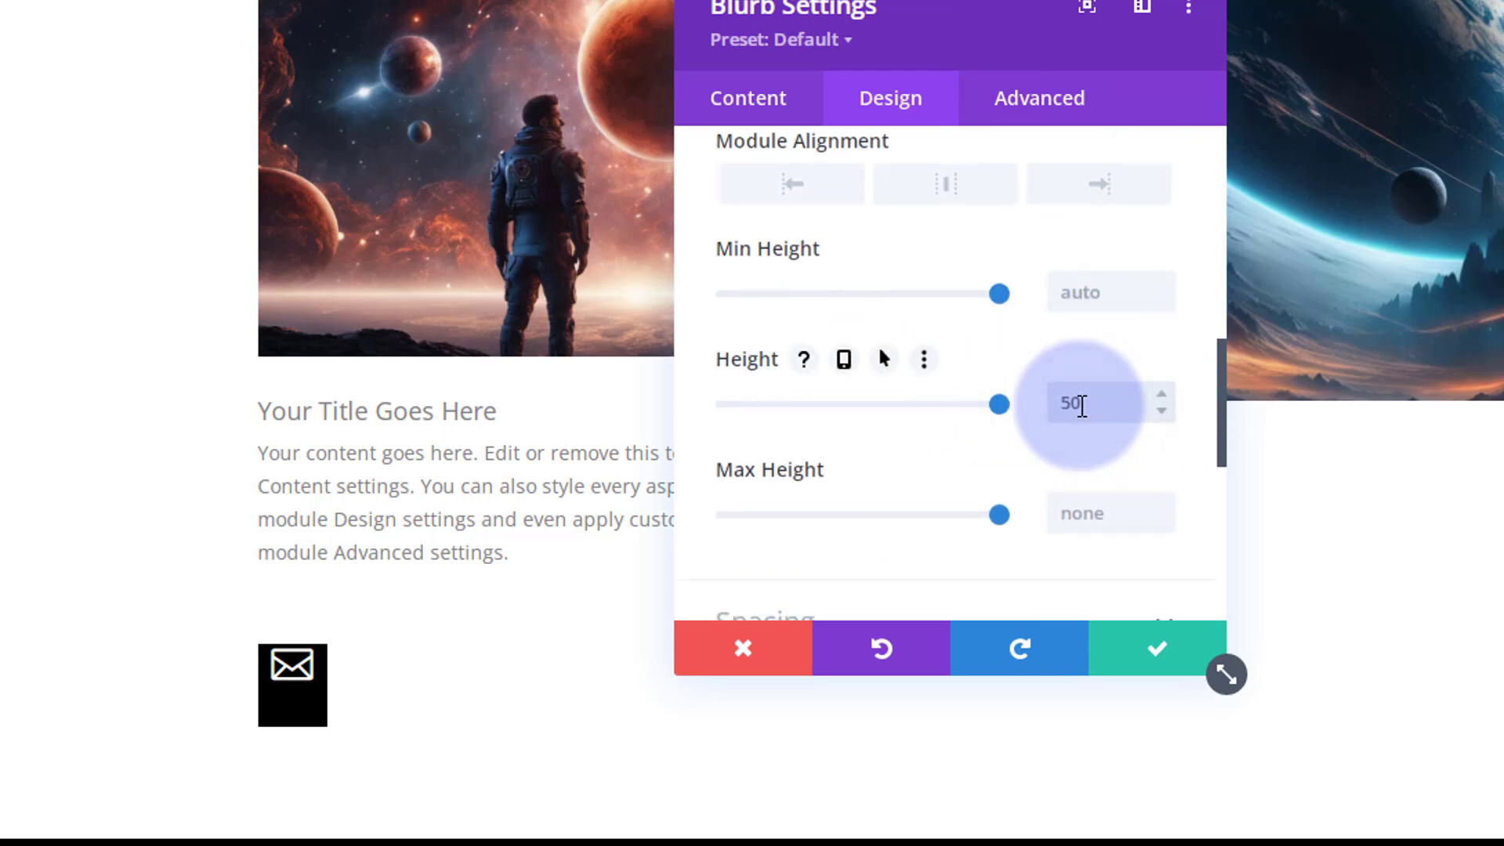
{"action": "type", "text": "px"}
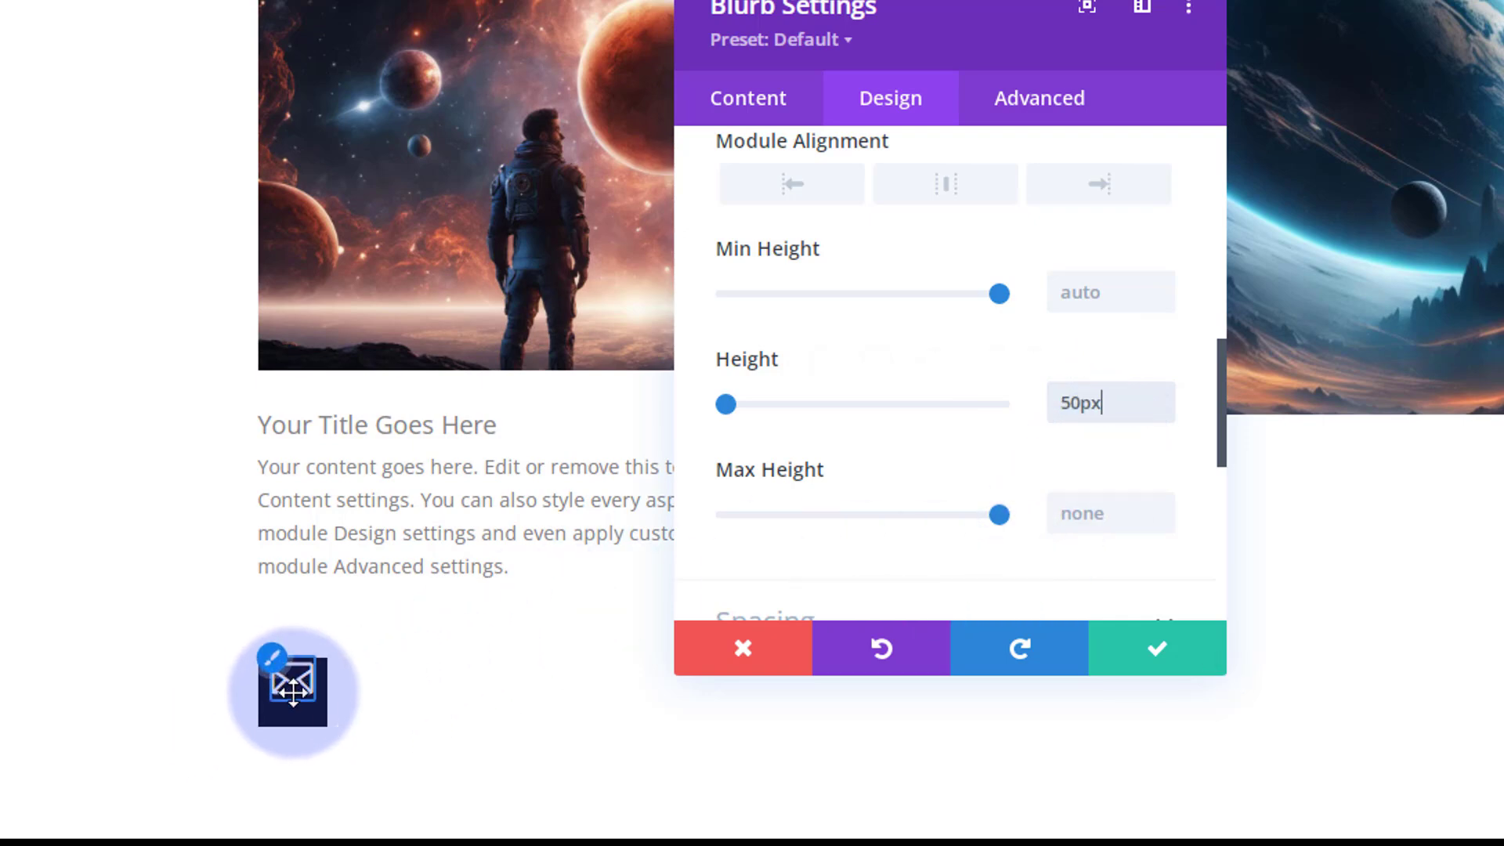
Give the mail blurb a top padding of 10px
{"action": "scroll", "coordinate": [861, 396], "scroll_direction": "up", "scroll_amount": 4}
{"action": "scroll", "coordinate": [861, 396], "scroll_direction": "up", "scroll_amount": 6}
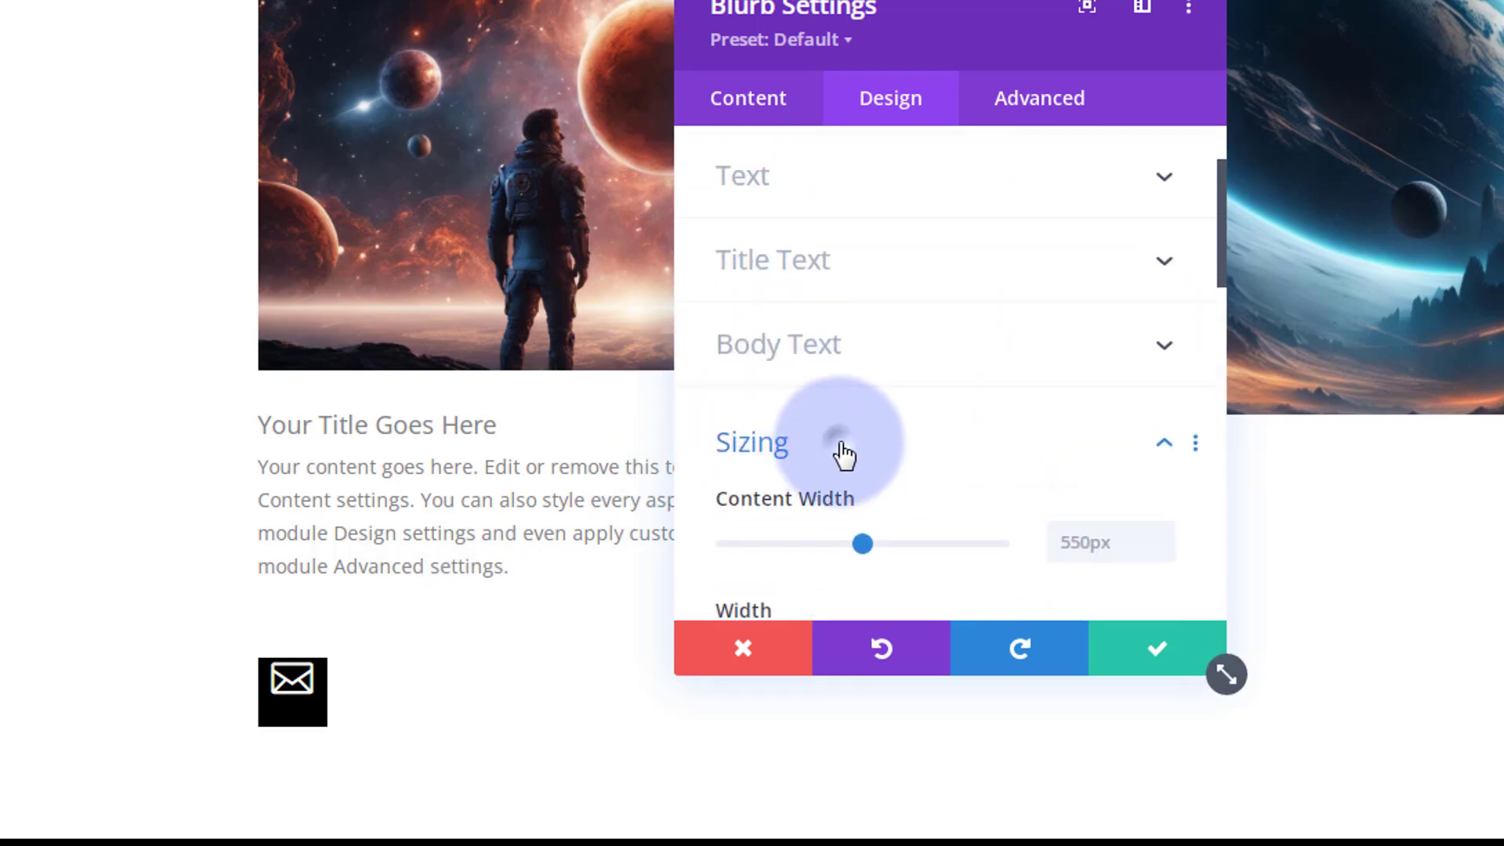
{"action": "left_click", "coordinate": [840, 443]}
{"action": "left_click", "coordinate": [888, 502]}
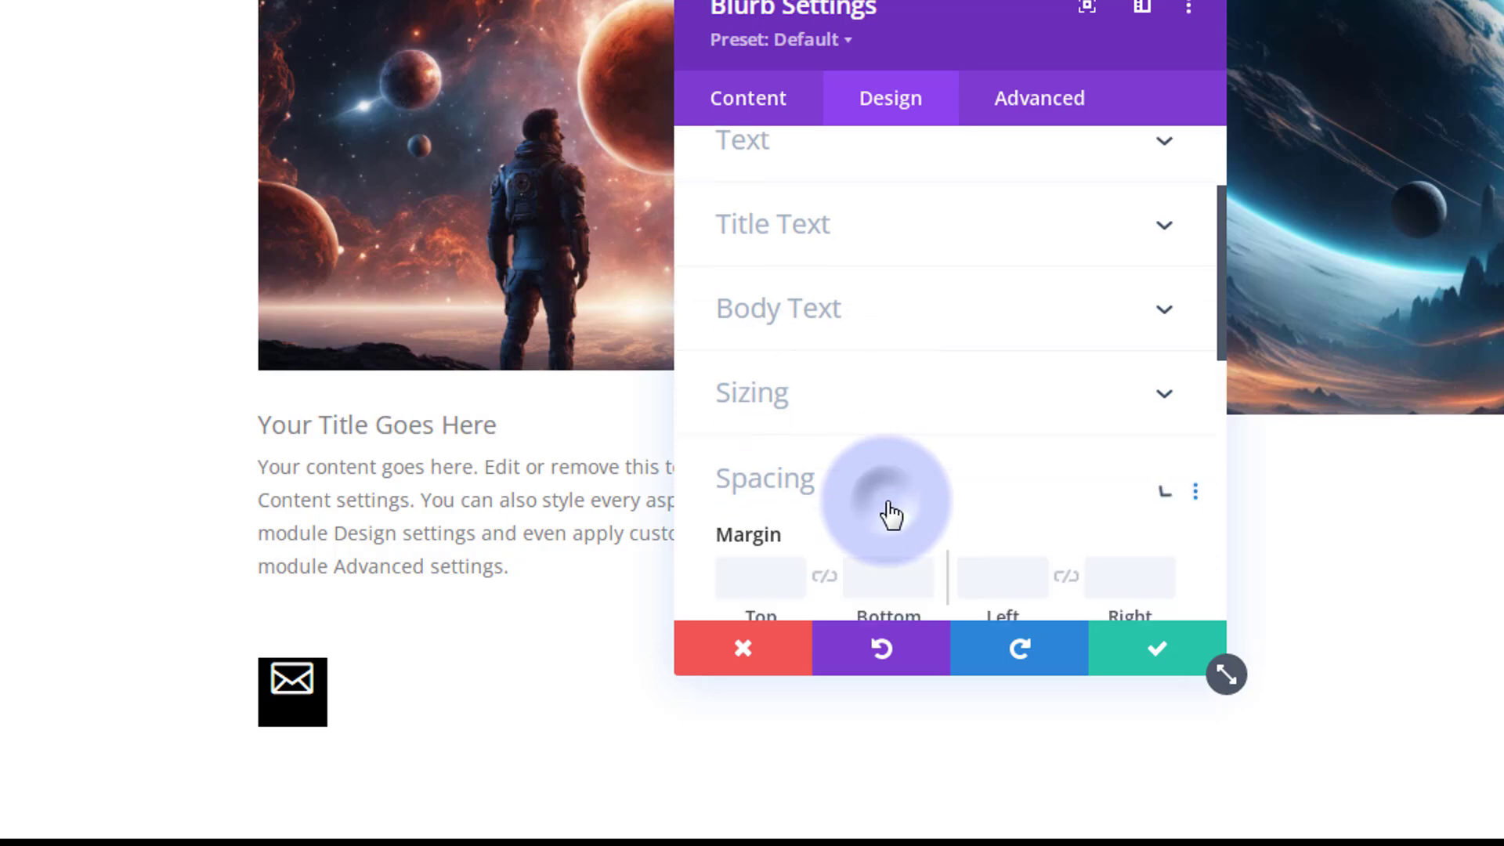
{"action": "left_click", "coordinate": [741, 404]}
{"action": "type", "text": "10px"}
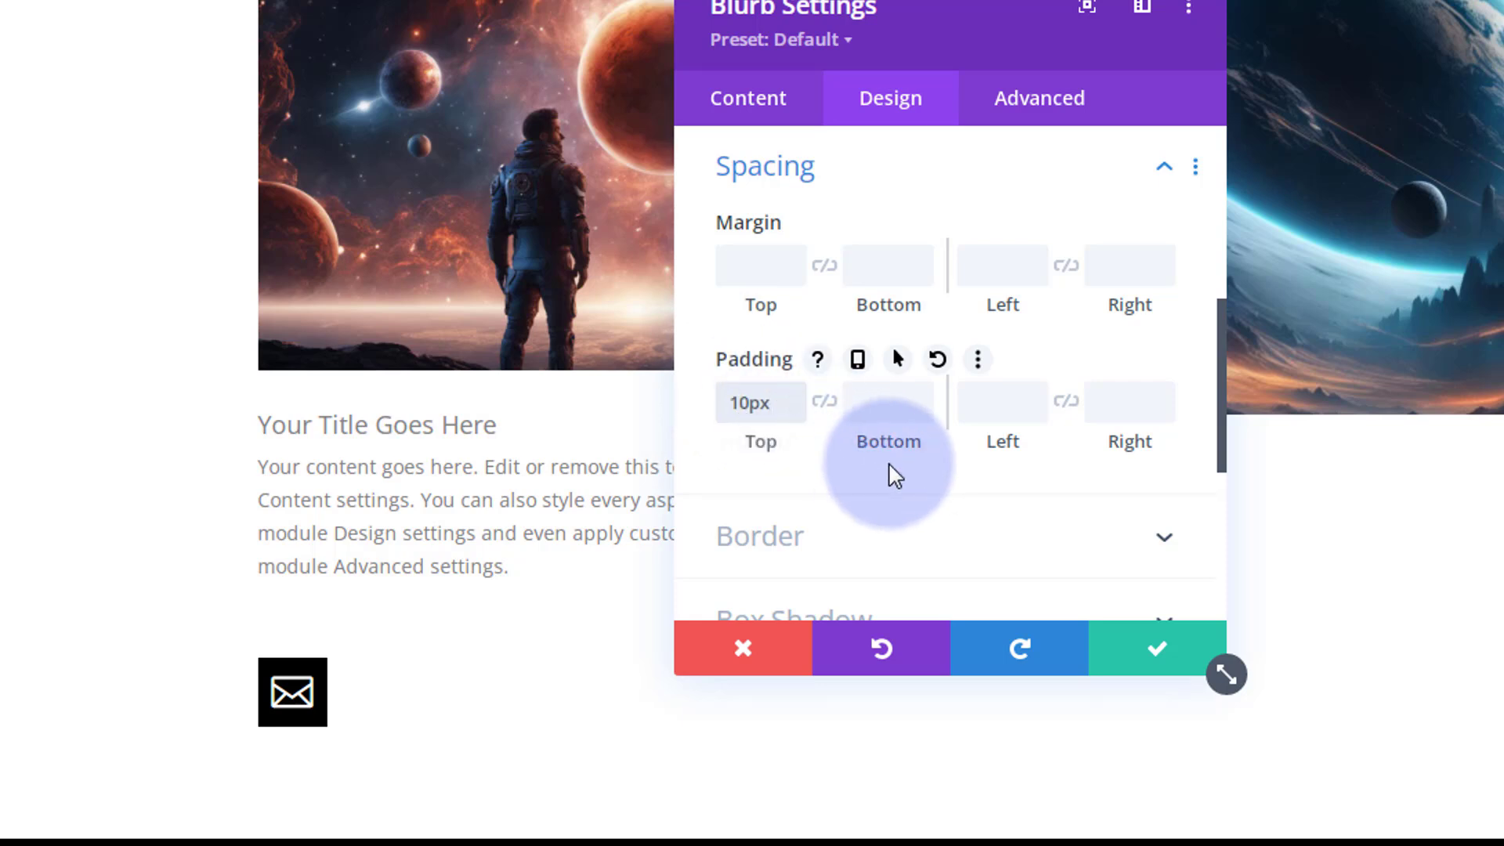
Round all four corners of the mail blurb to 50% to make it a circle
{"action": "scroll", "coordinate": [893, 473], "scroll_direction": "down", "scroll_amount": 3}
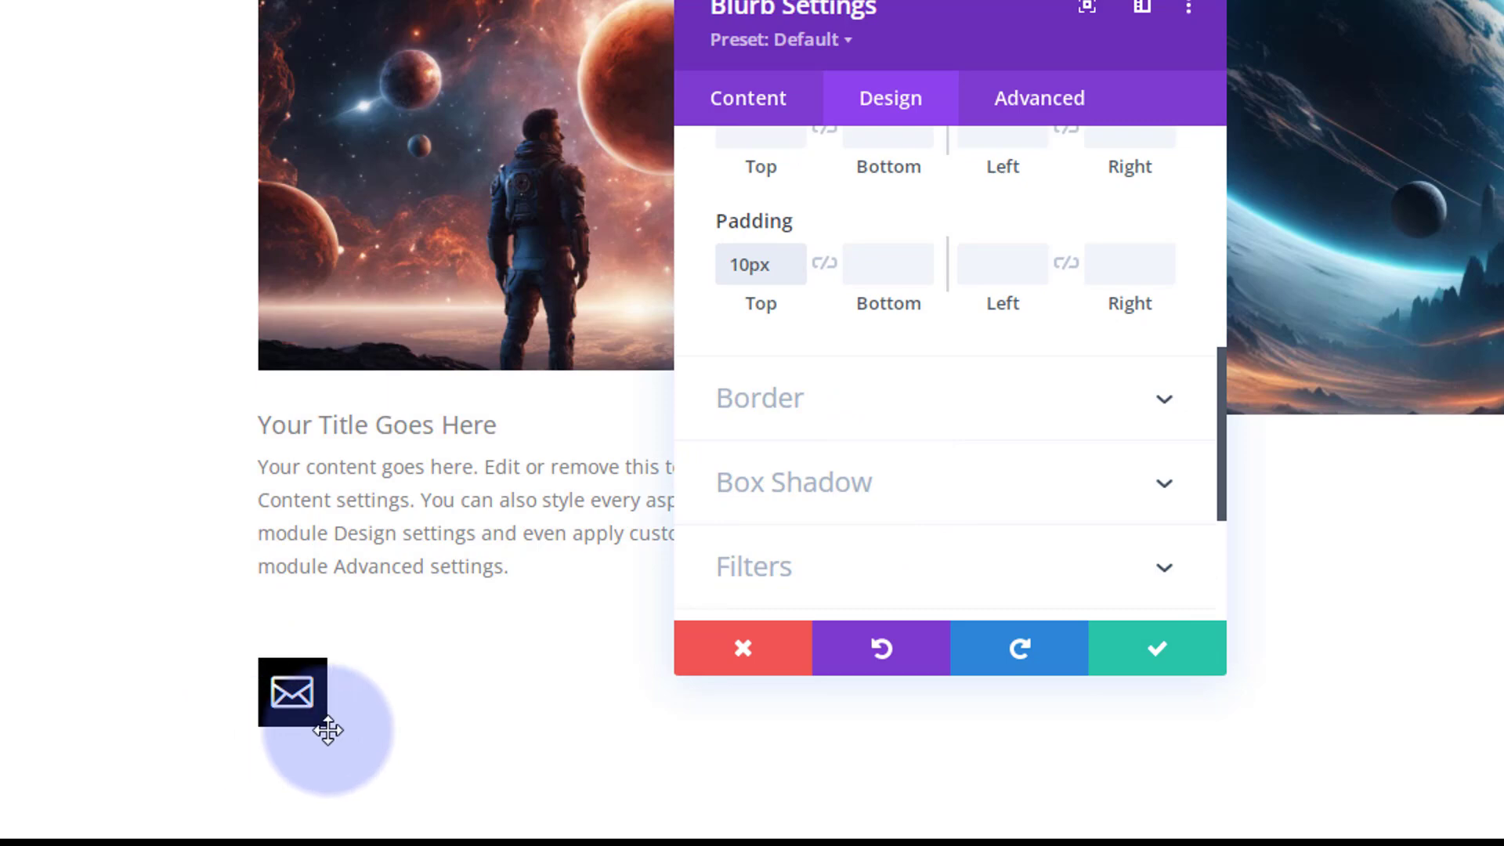
{"action": "left_click", "coordinate": [920, 415]}
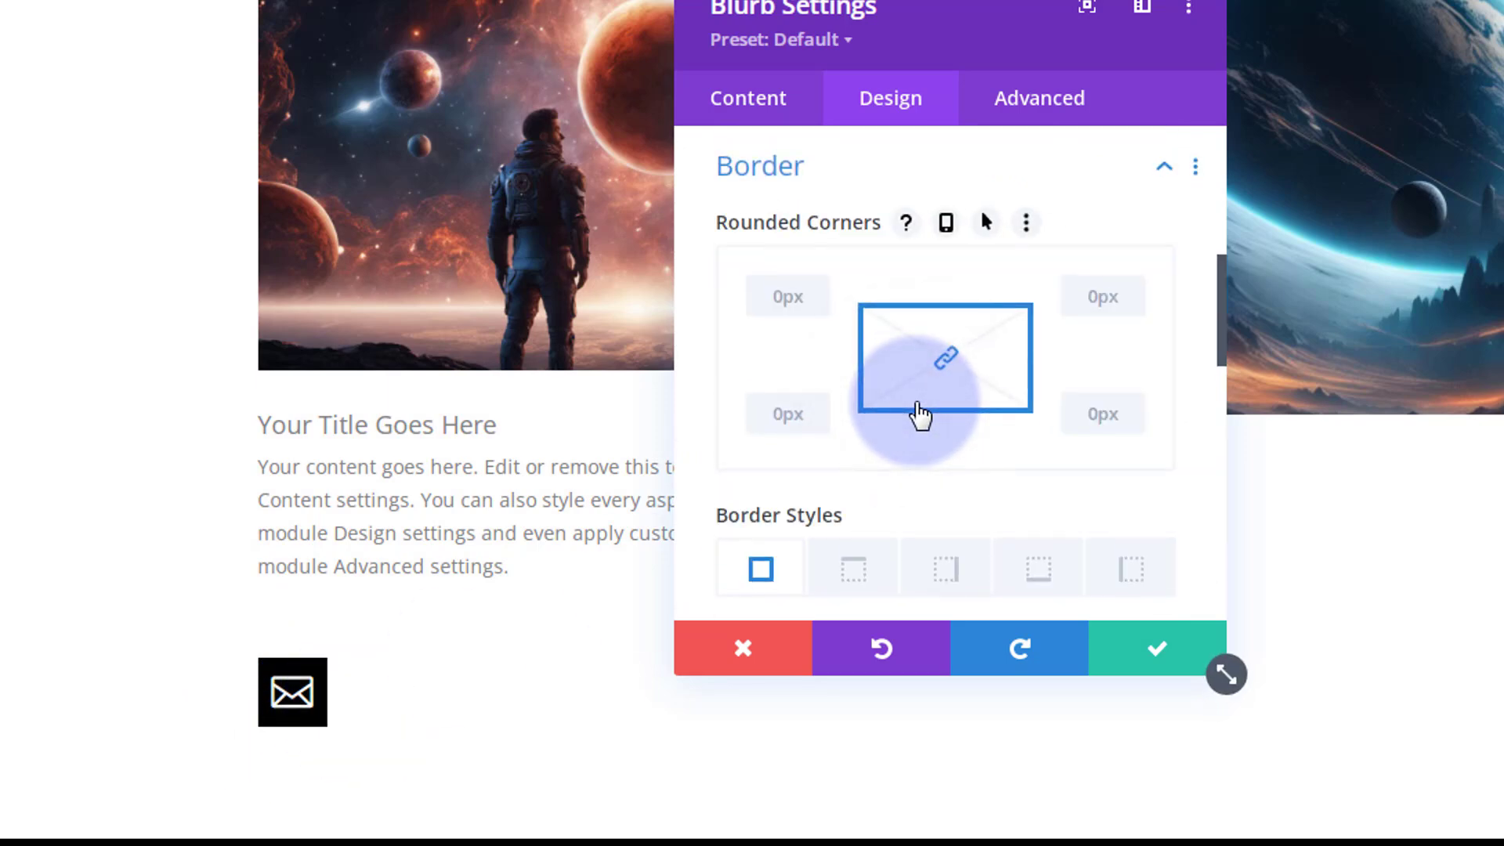
{"action": "left_click", "coordinate": [779, 296]}
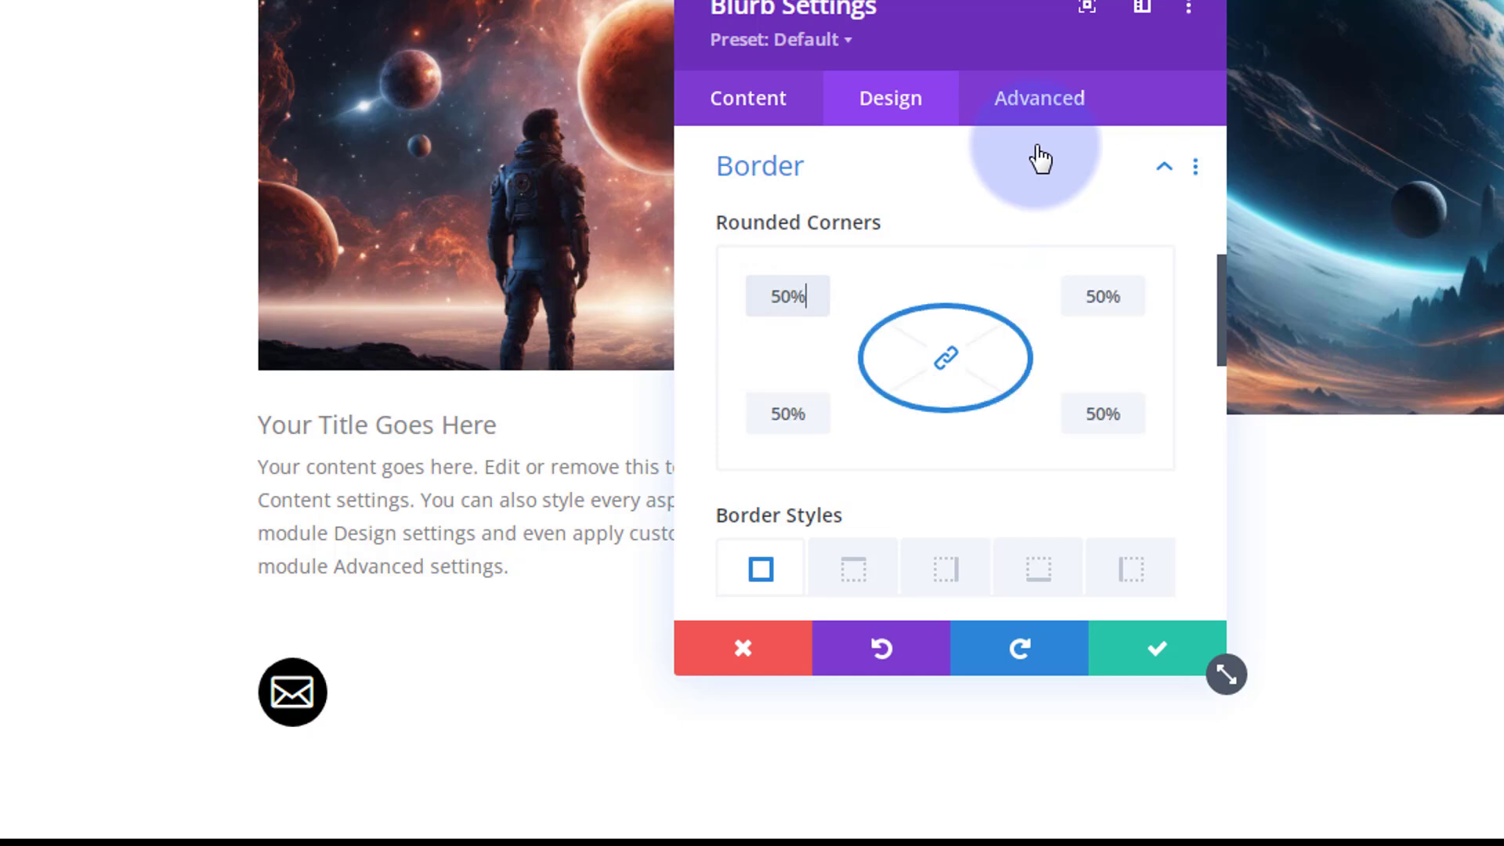
{"action": "left_click", "coordinate": [796, 413]}
Add a 2px border on all sides of the mail blurb in purple
{"action": "scroll", "coordinate": [775, 446], "scroll_direction": "down", "scroll_amount": 4}
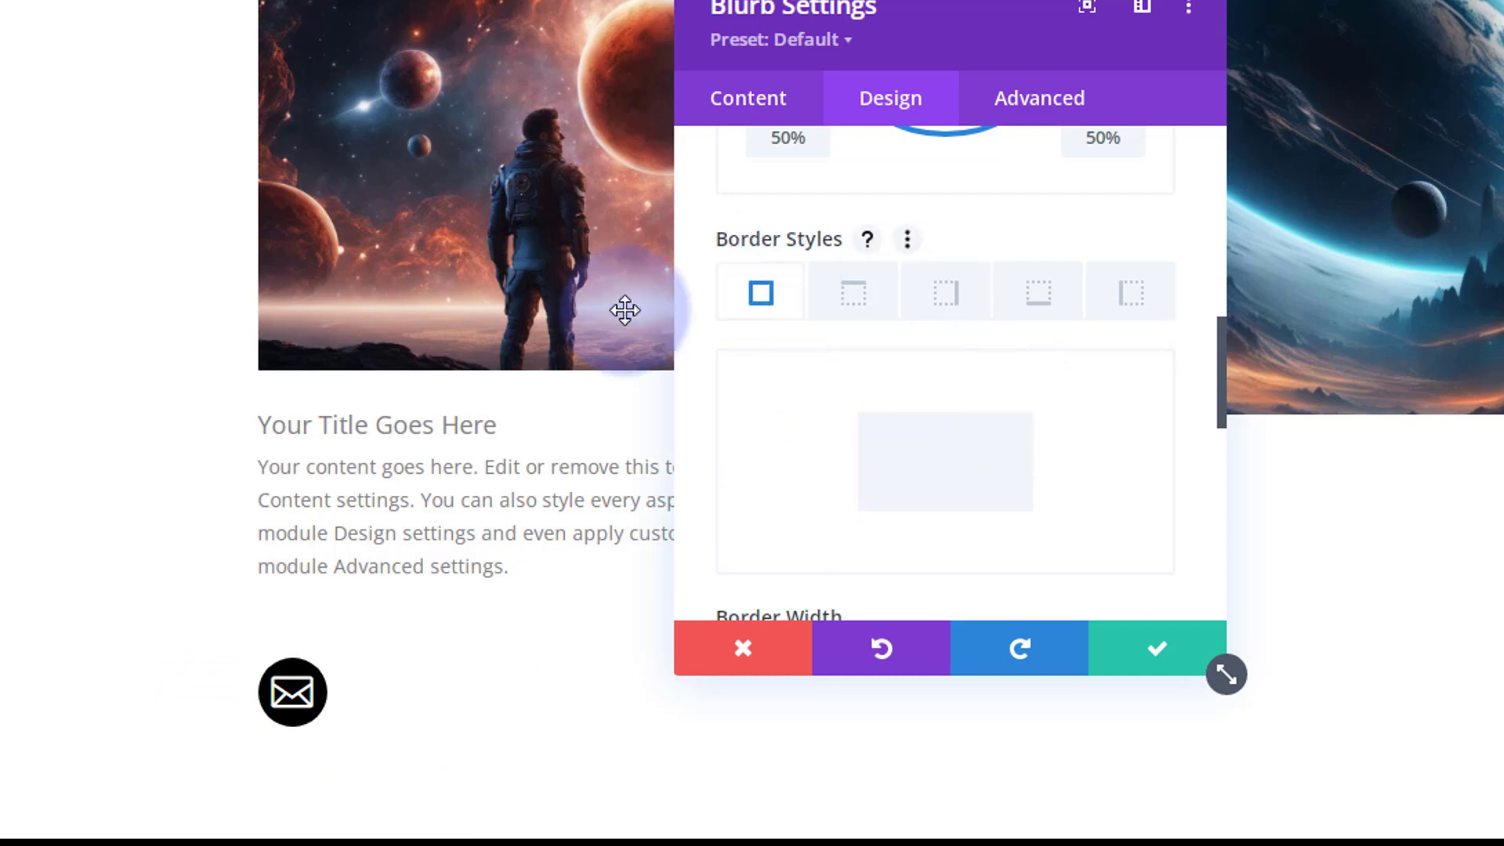
{"action": "left_click", "coordinate": [761, 292]}
{"action": "scroll", "coordinate": [1063, 505], "scroll_direction": "down", "scroll_amount": 3}
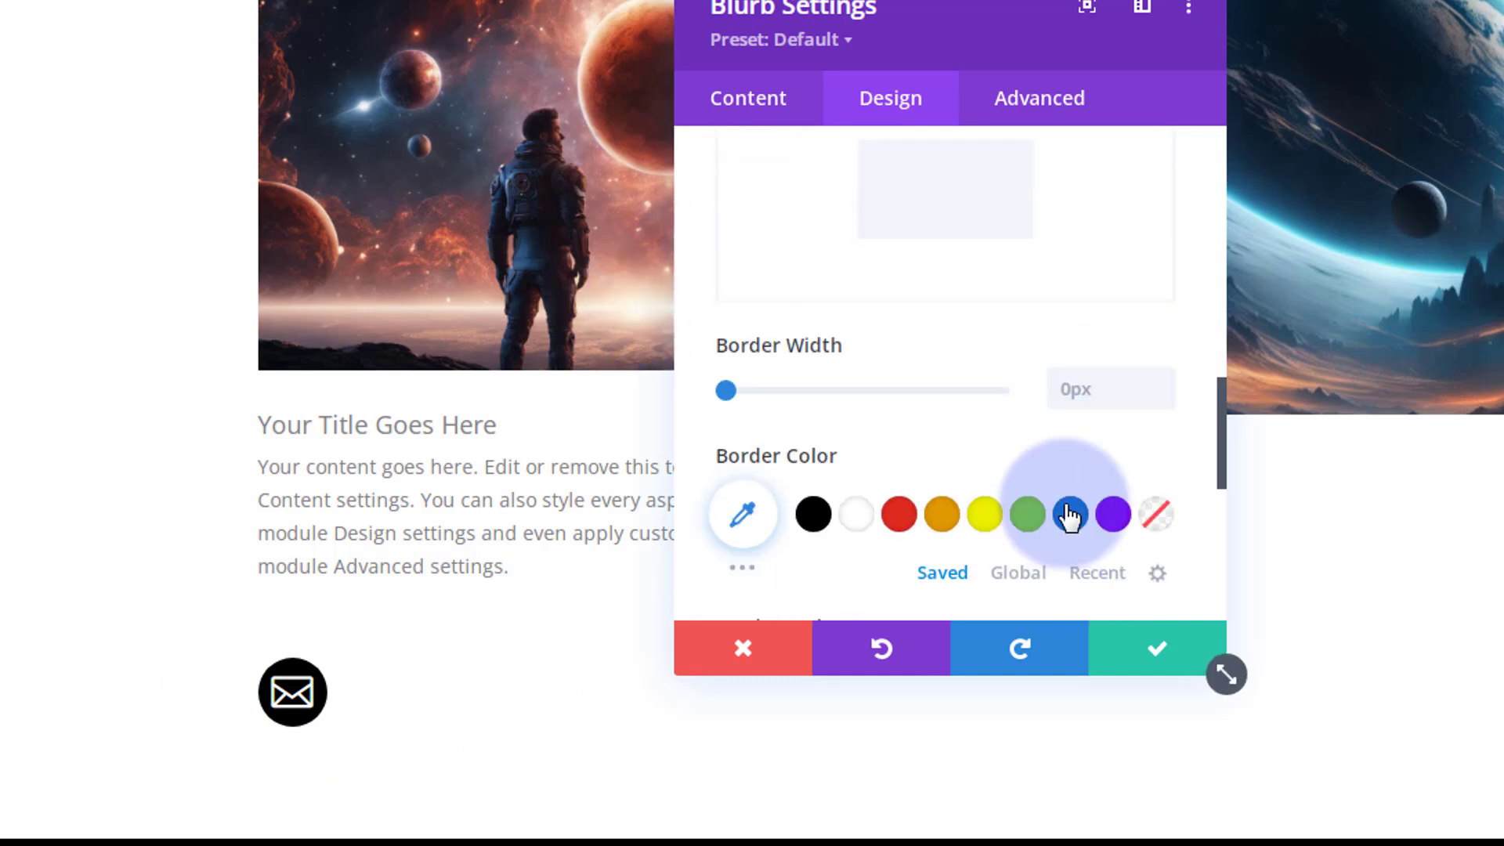
{"action": "left_click", "coordinate": [1162, 374]}
{"action": "left_click", "coordinate": [1162, 374]}
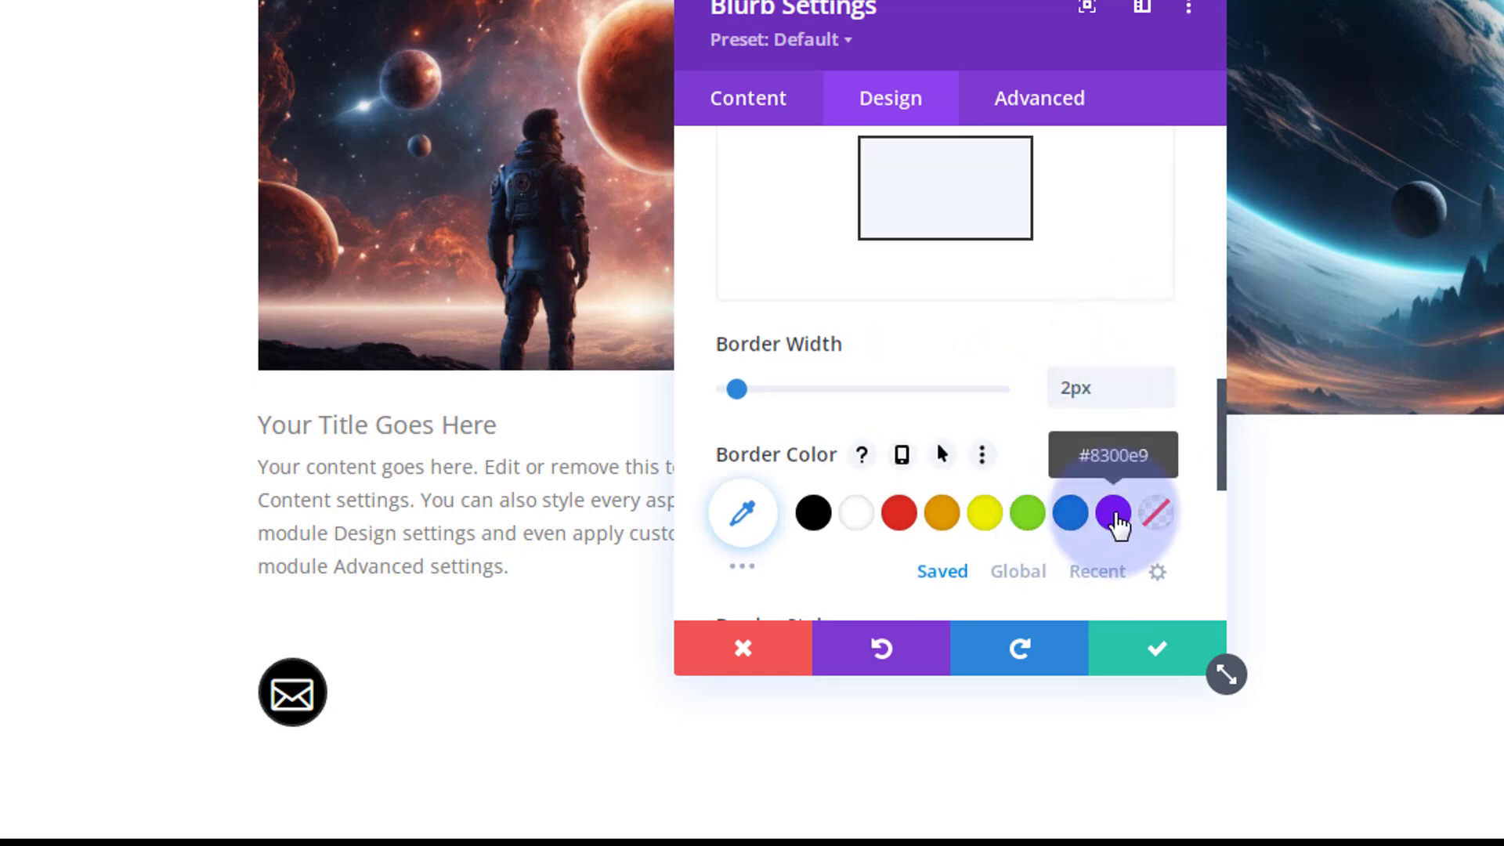
{"action": "left_click", "coordinate": [1114, 514]}
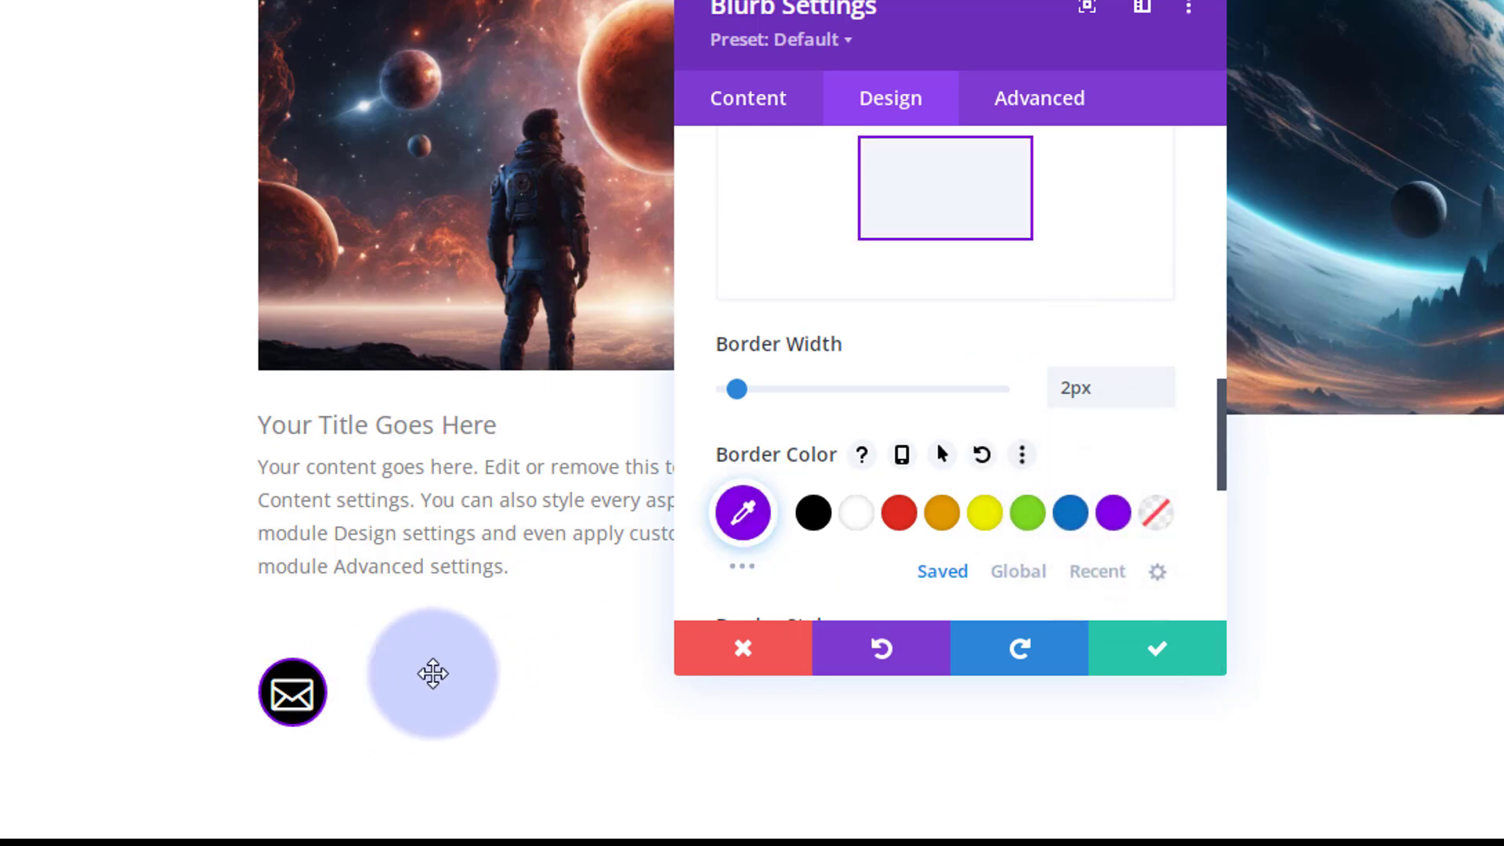
{"action": "left_click", "coordinate": [1159, 375]}
{"action": "left_click", "coordinate": [1159, 376]}
{"action": "left_click", "coordinate": [1159, 376]}
{"action": "left_click", "coordinate": [1159, 398]}
{"action": "left_click", "coordinate": [1158, 399]}
{"action": "left_click", "coordinate": [1158, 399]}
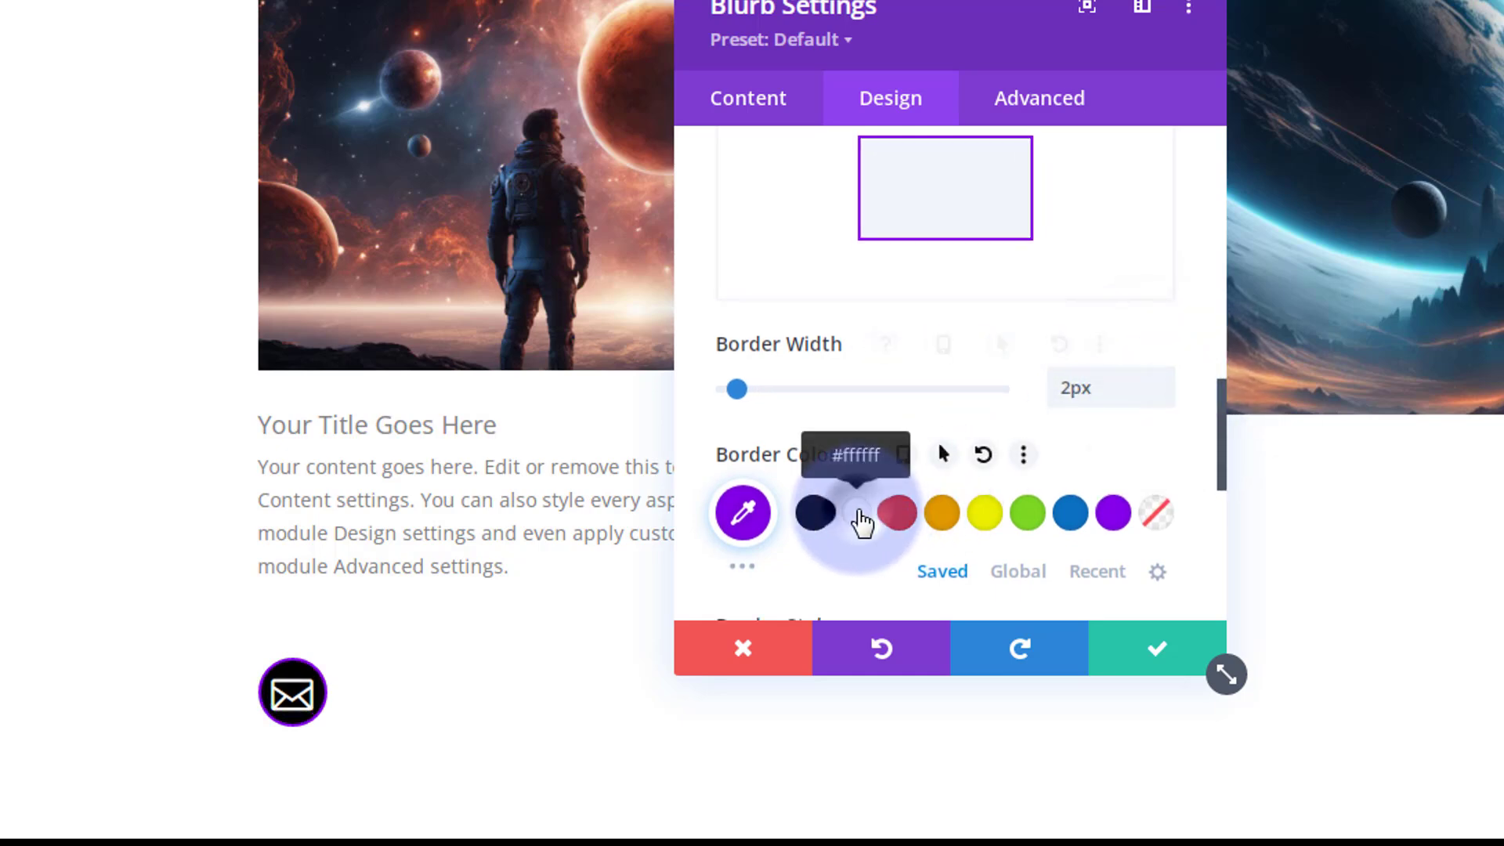
Change the mail blurb's border color to white, #ffffff, and reduce its top padding to 8px
{"action": "left_click", "coordinate": [858, 515]}
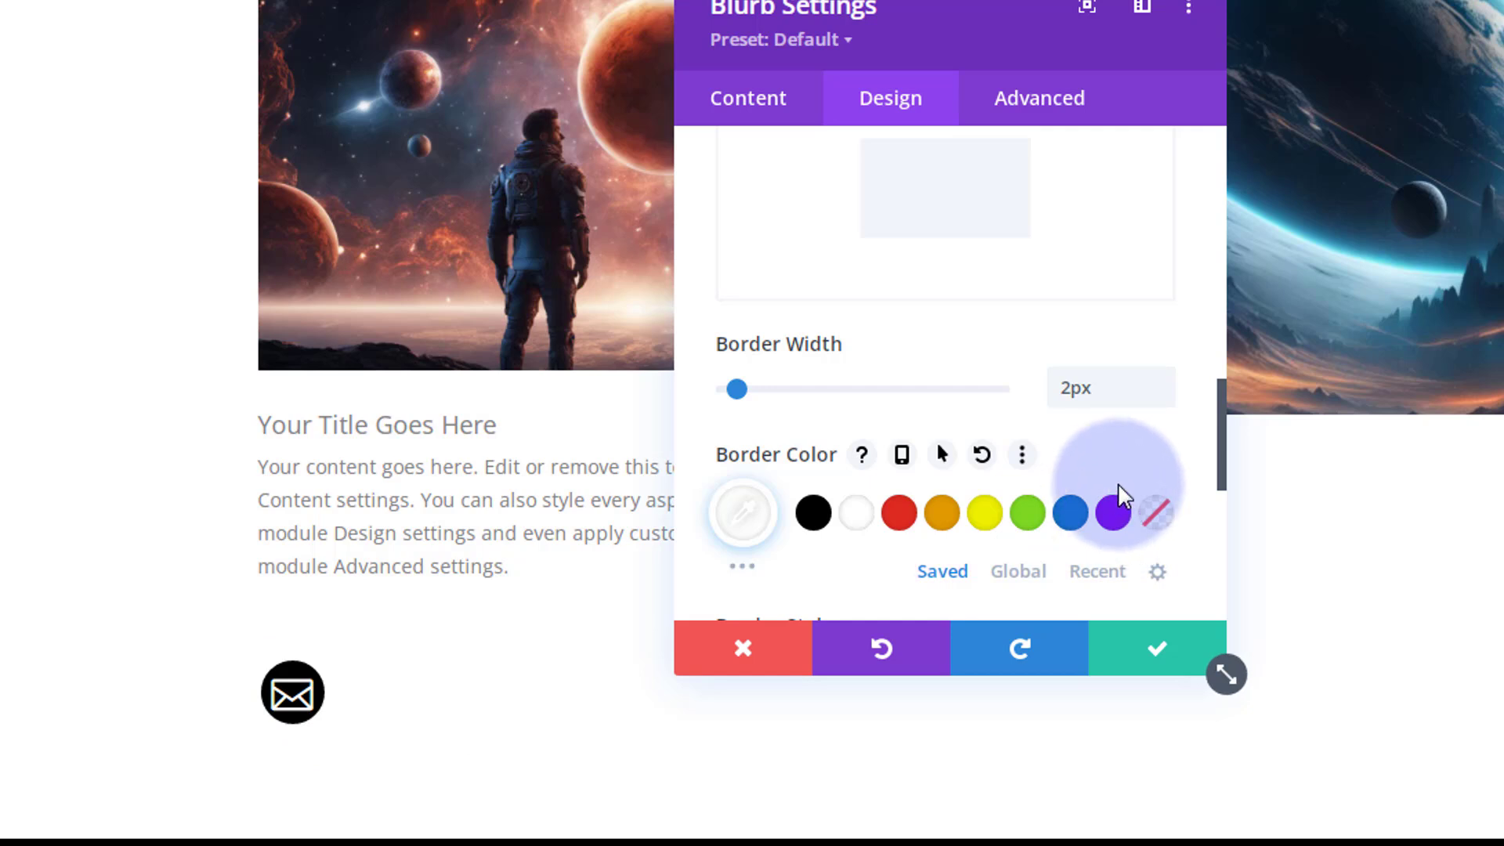
{"action": "scroll", "coordinate": [967, 527], "scroll_direction": "up", "scroll_amount": 5}
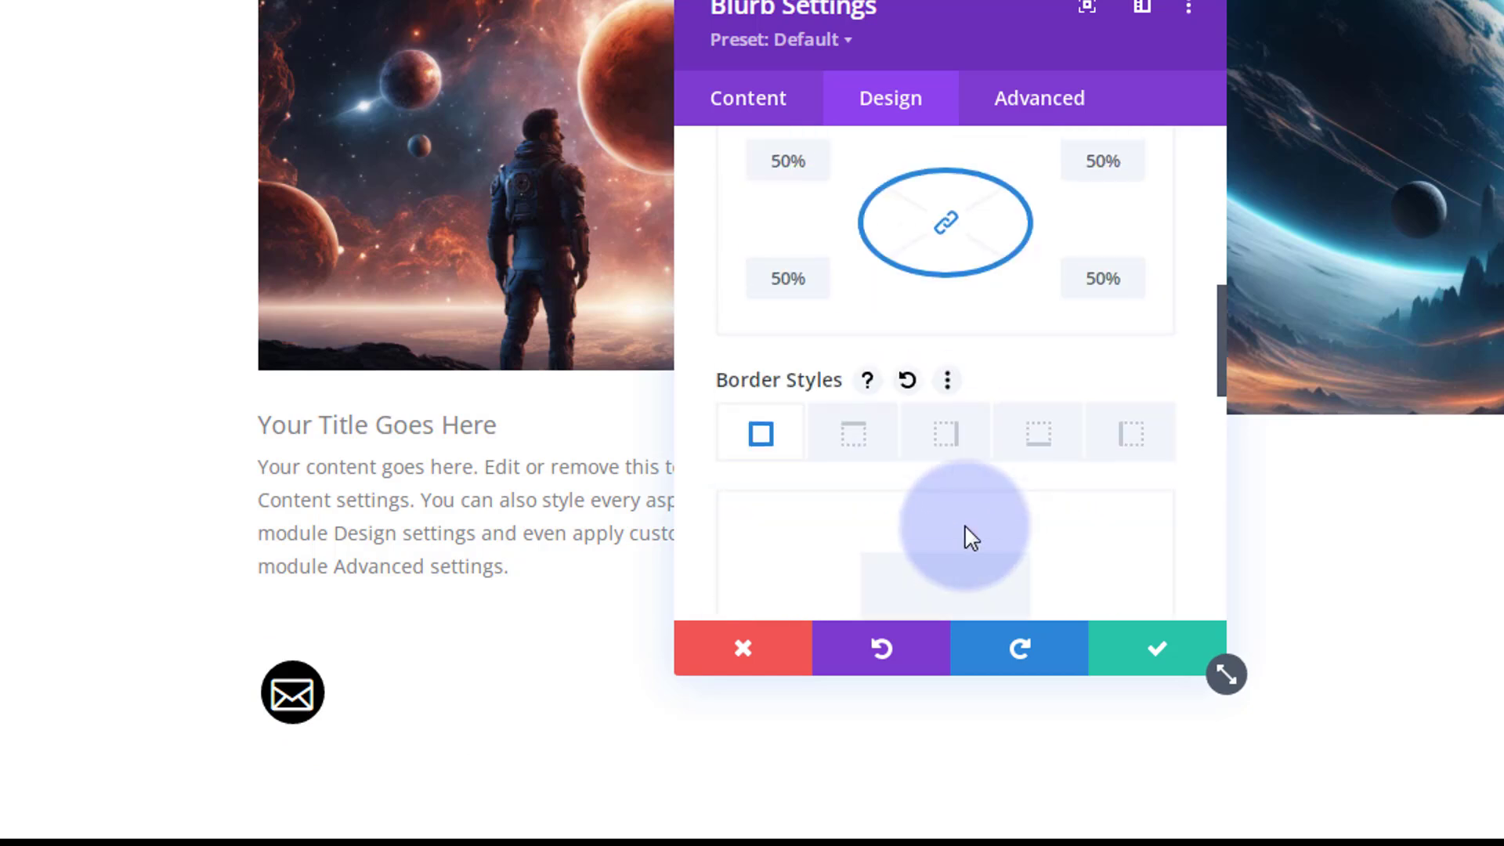
{"action": "scroll", "coordinate": [965, 524], "scroll_direction": "up", "scroll_amount": 3}
{"action": "left_click", "coordinate": [866, 318]}
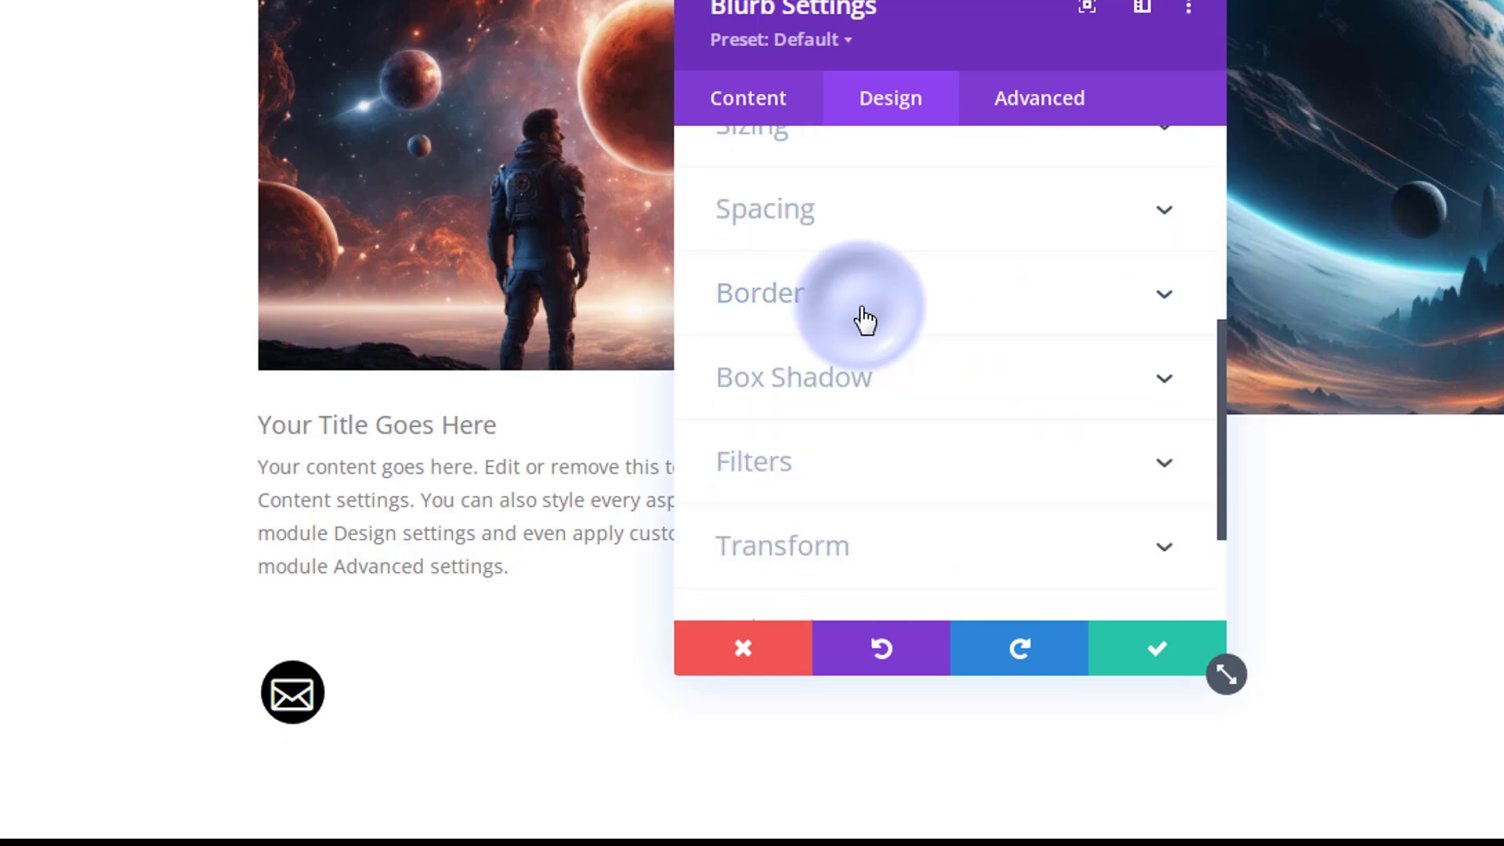
{"action": "left_click", "coordinate": [885, 229]}
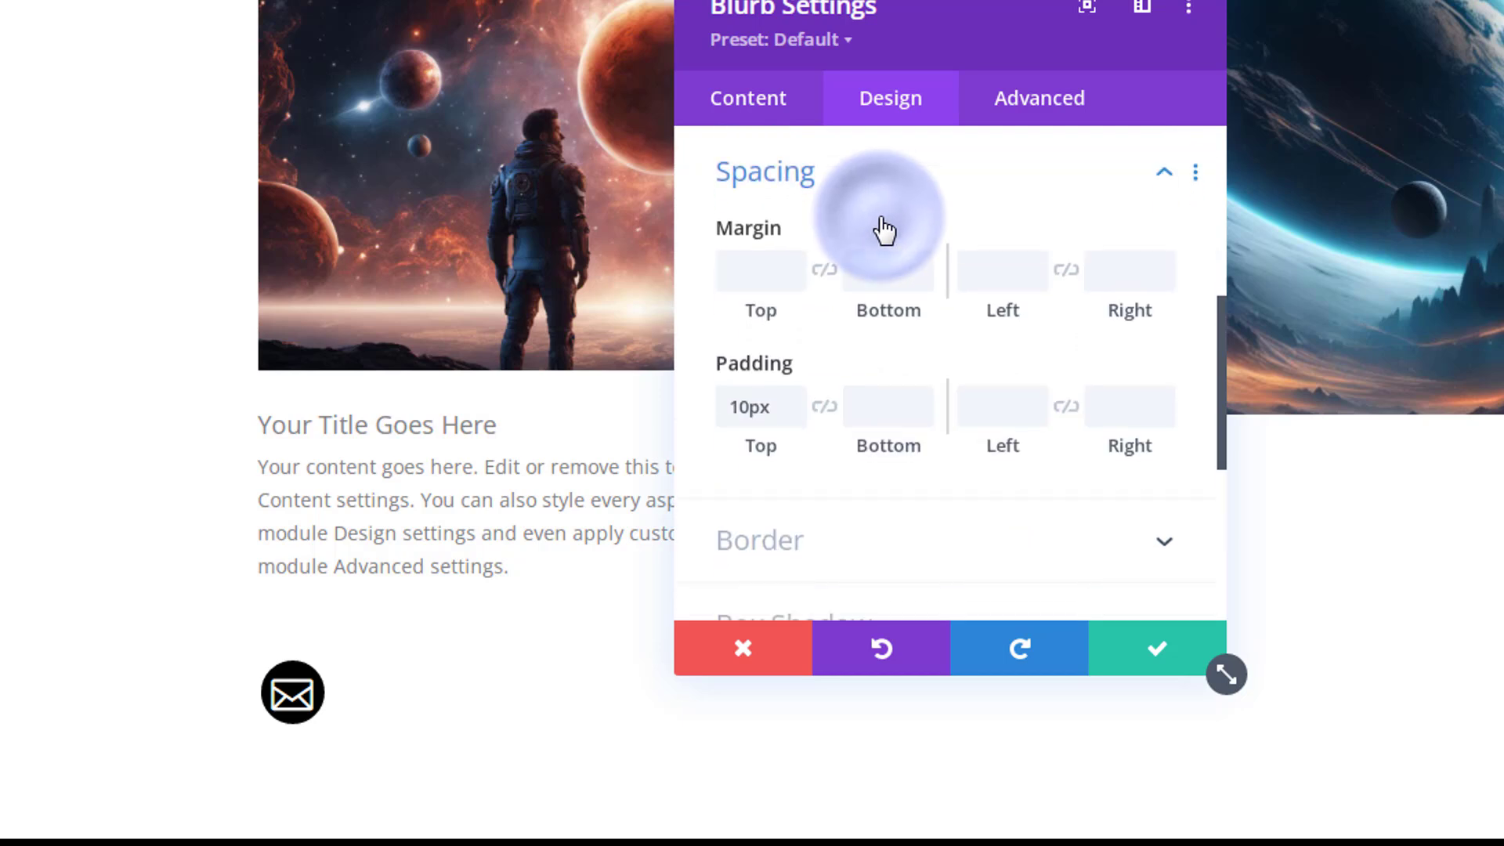
{"action": "left_click", "coordinate": [791, 410]}
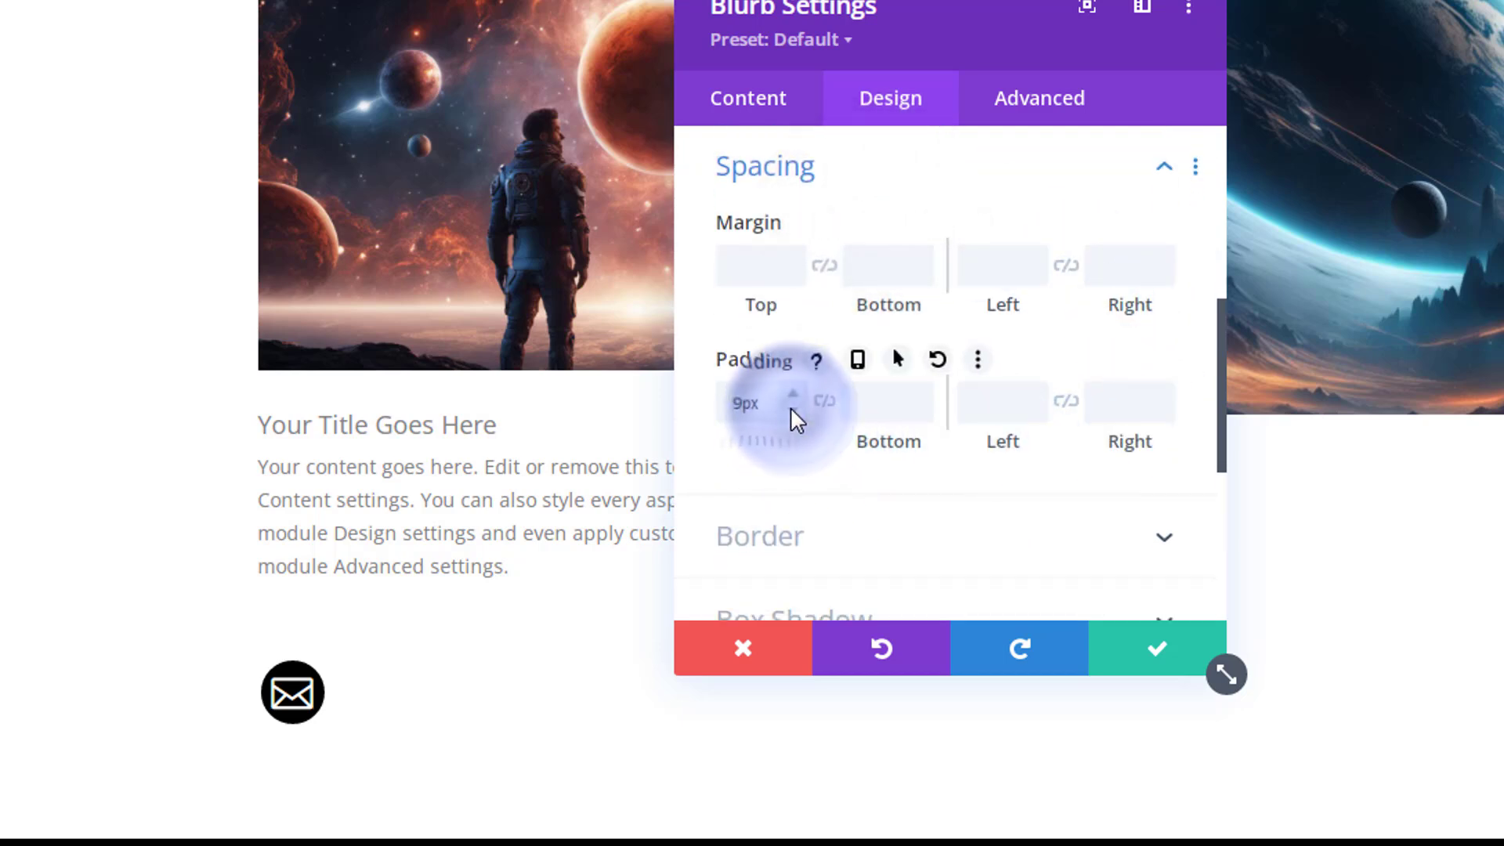
{"action": "left_click", "coordinate": [792, 410]}
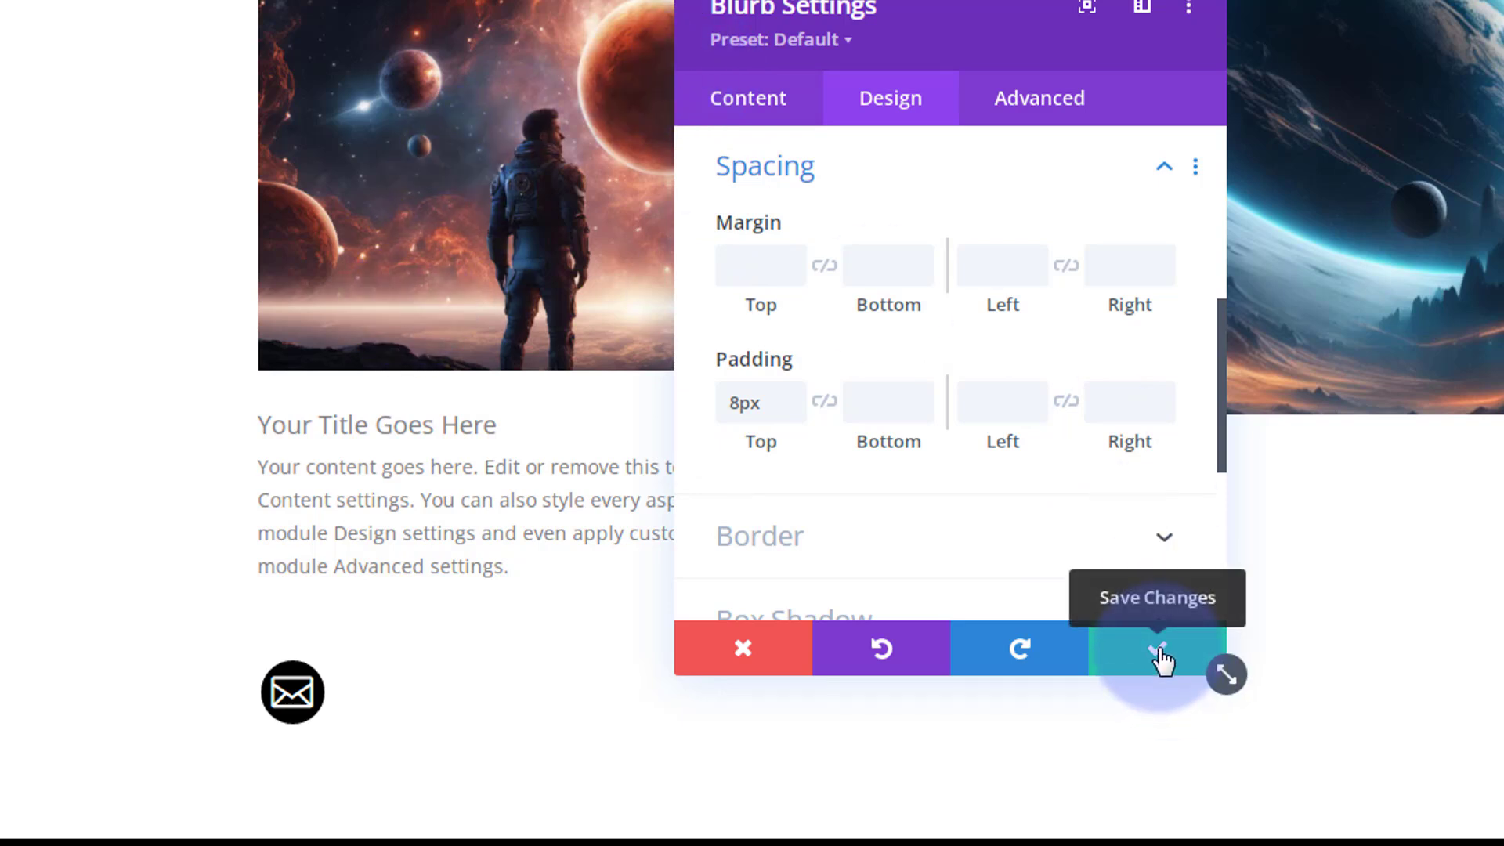
Open the mail blurb's link options at the empty module link URL, and save the blurb's settings
{"action": "left_click", "coordinate": [767, 112]}
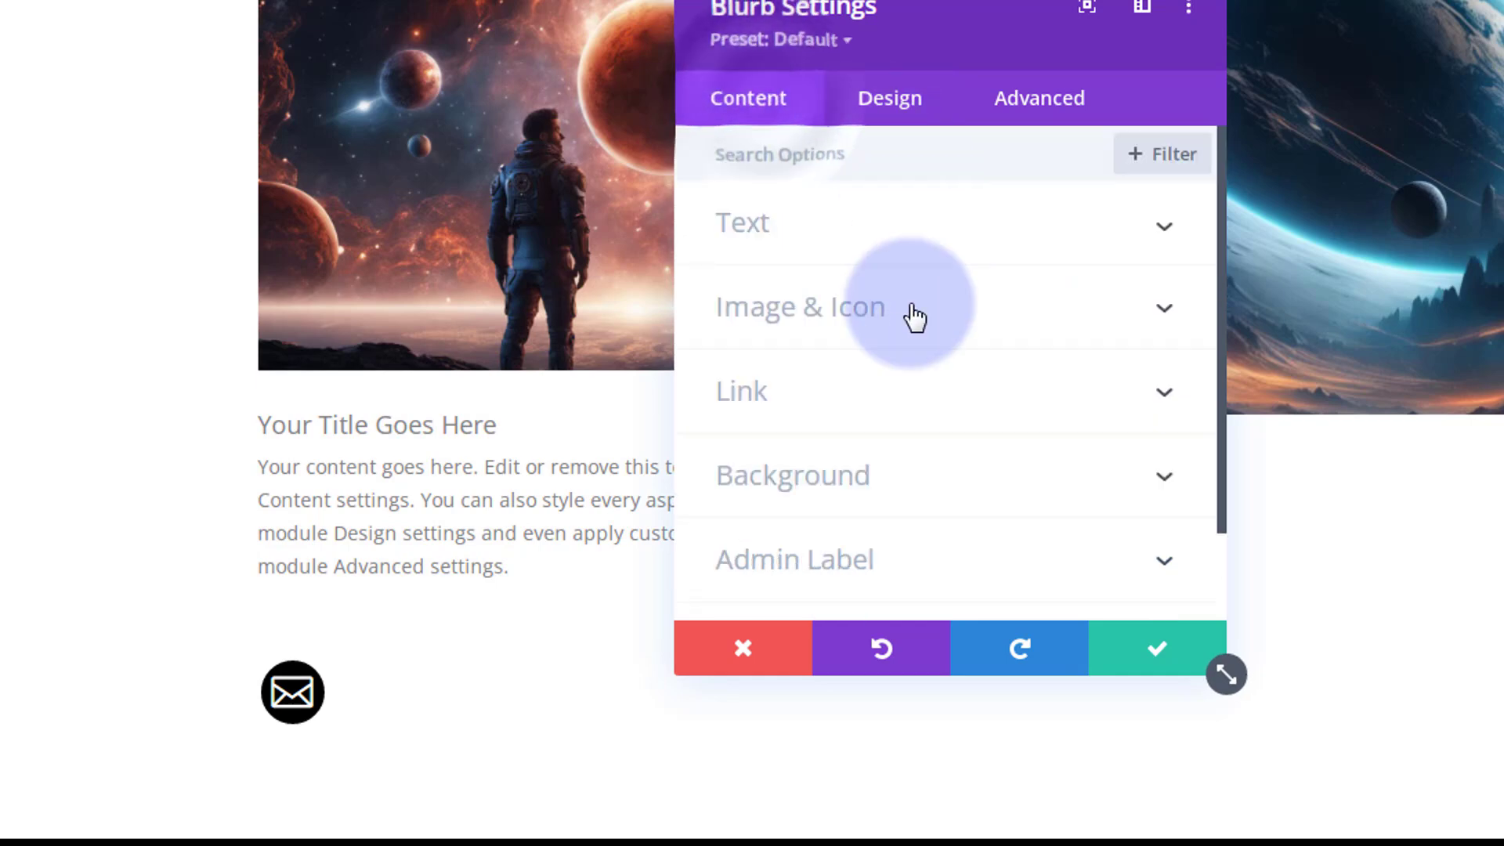
{"action": "left_click", "coordinate": [904, 407]}
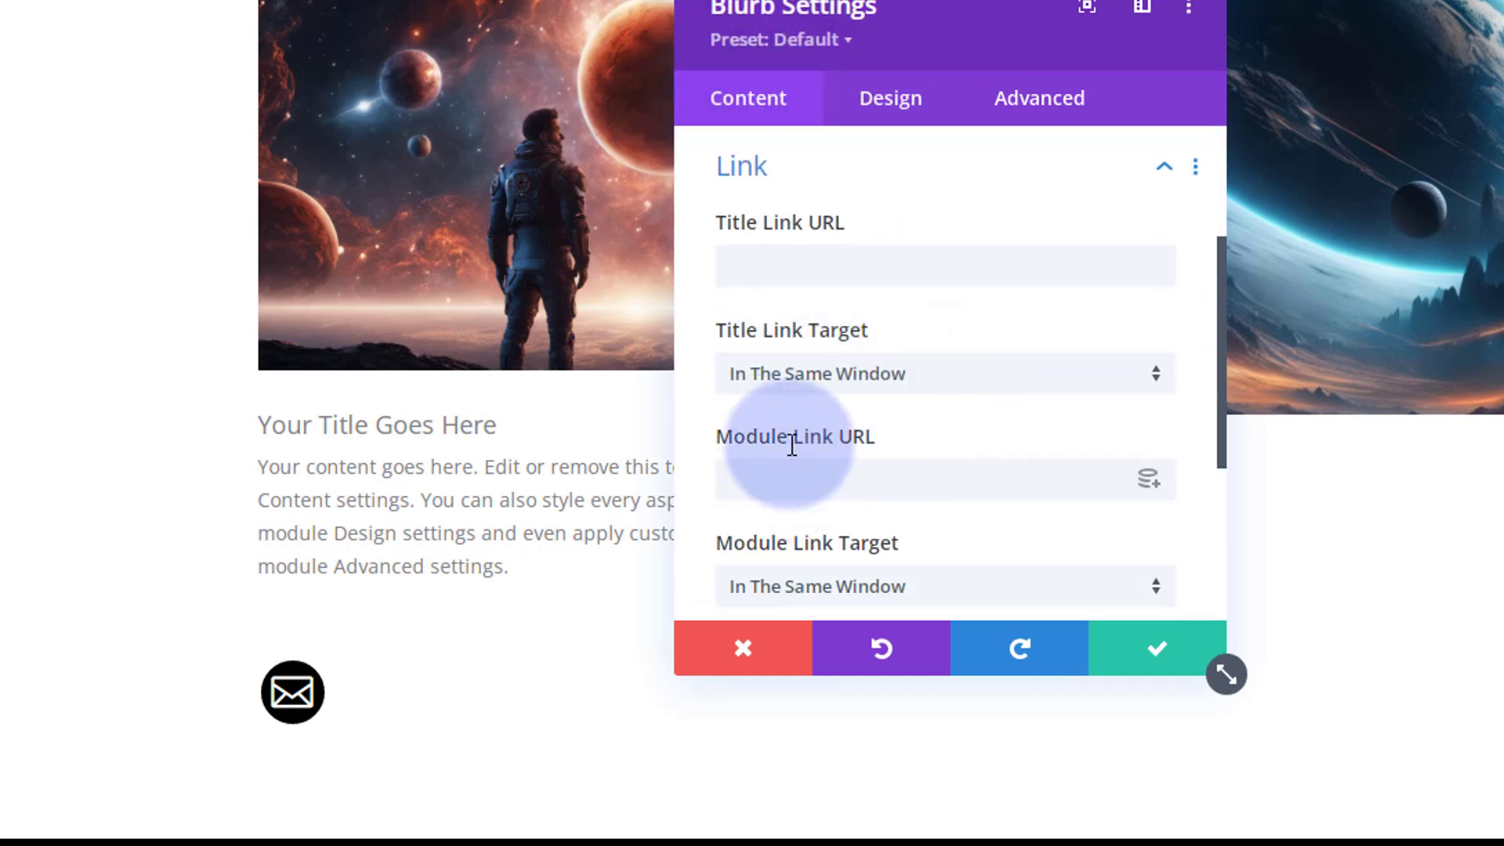
{"action": "left_click", "coordinate": [752, 480]}
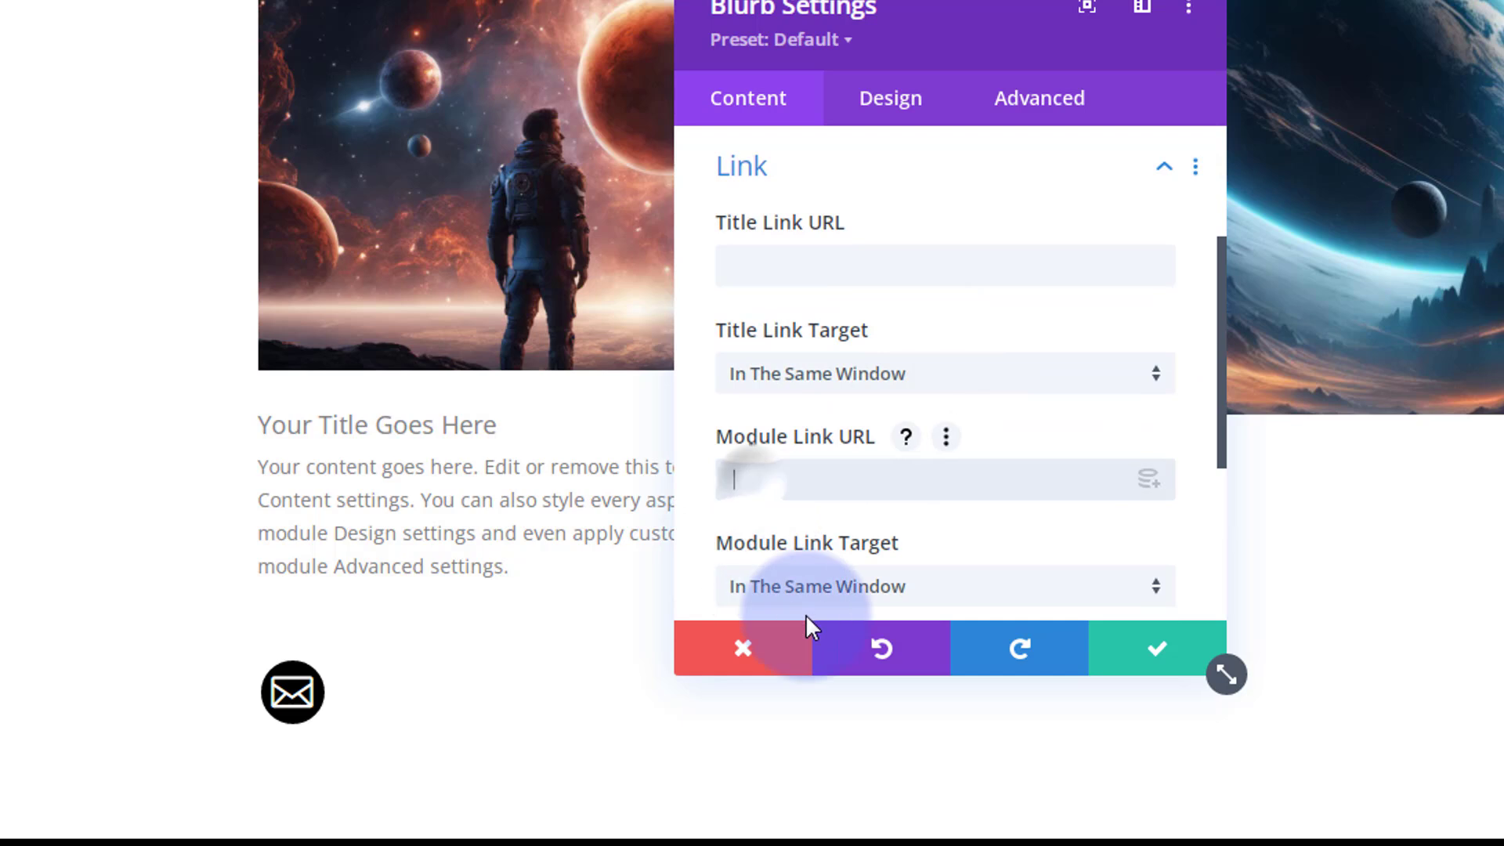
{"action": "left_click", "coordinate": [323, 711]}
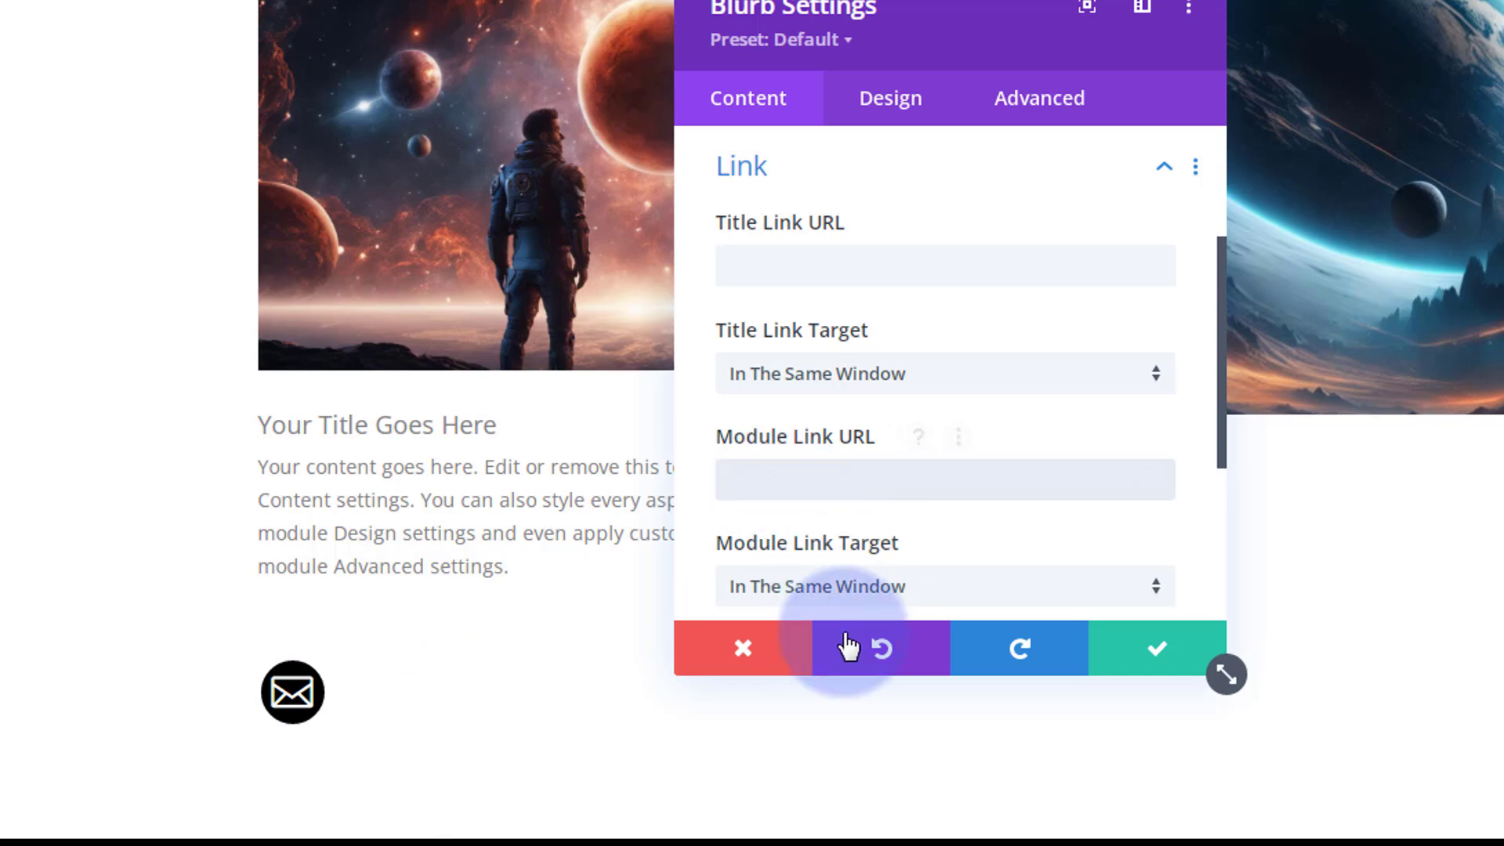
{"action": "left_click", "coordinate": [1167, 650]}
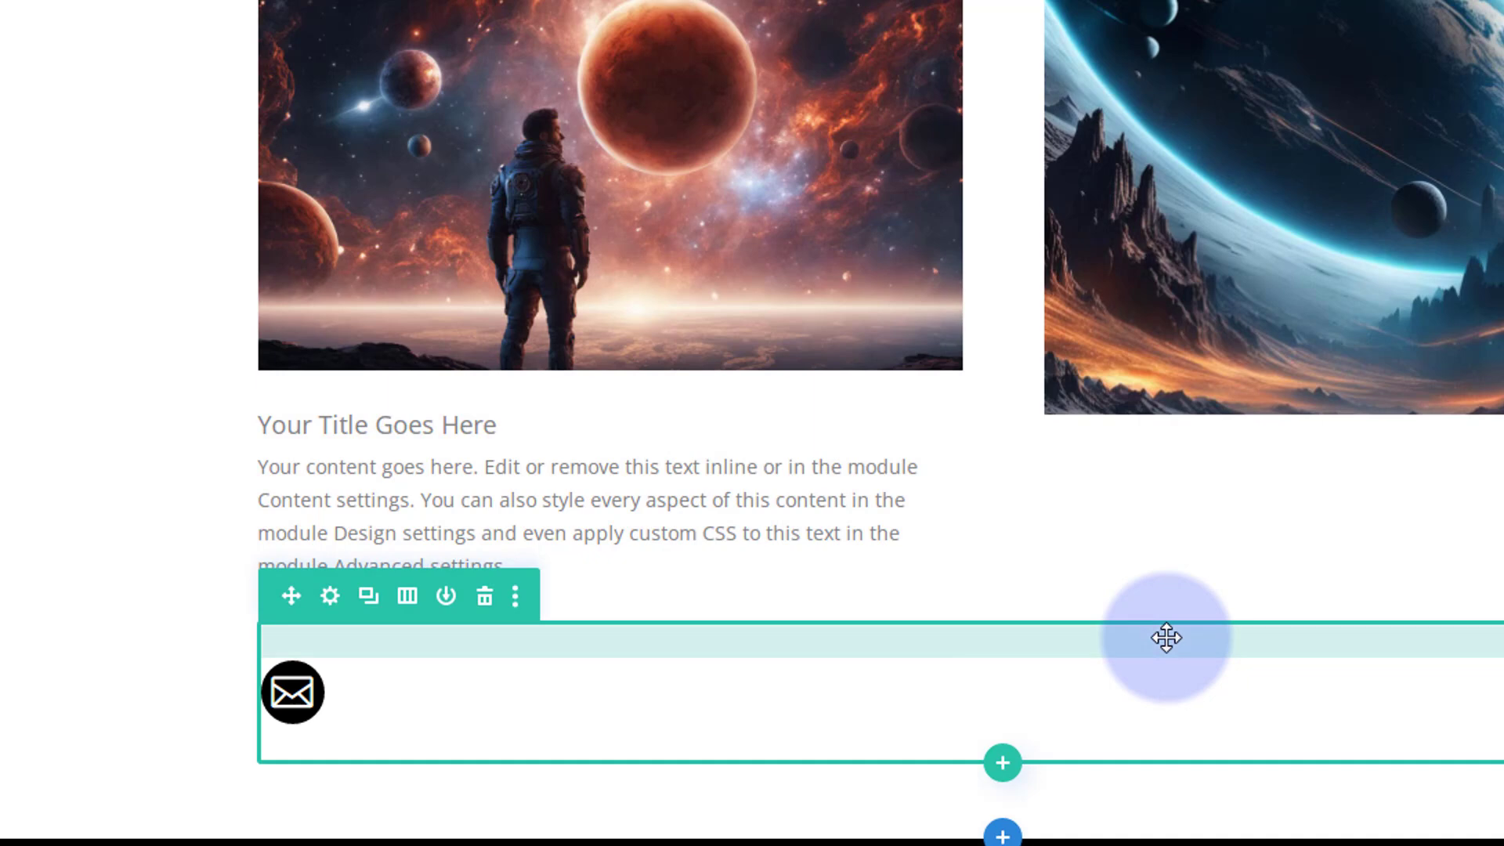
Set the width of the row containing the mail blurb to 50px and move its settings window clear of the icon
{"action": "left_click", "coordinate": [331, 598]}
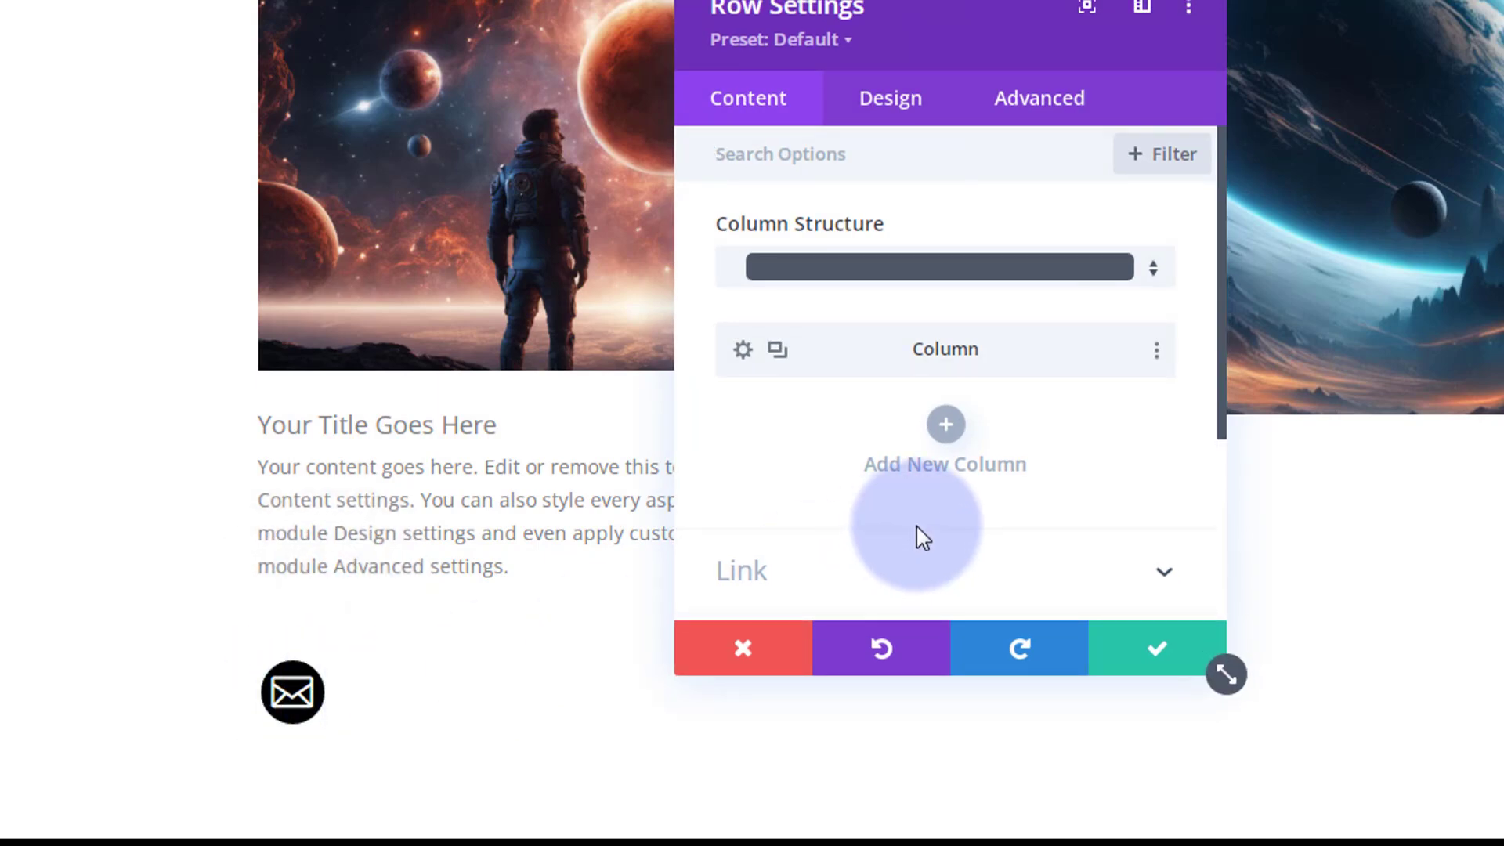
{"action": "left_click", "coordinate": [893, 103]}
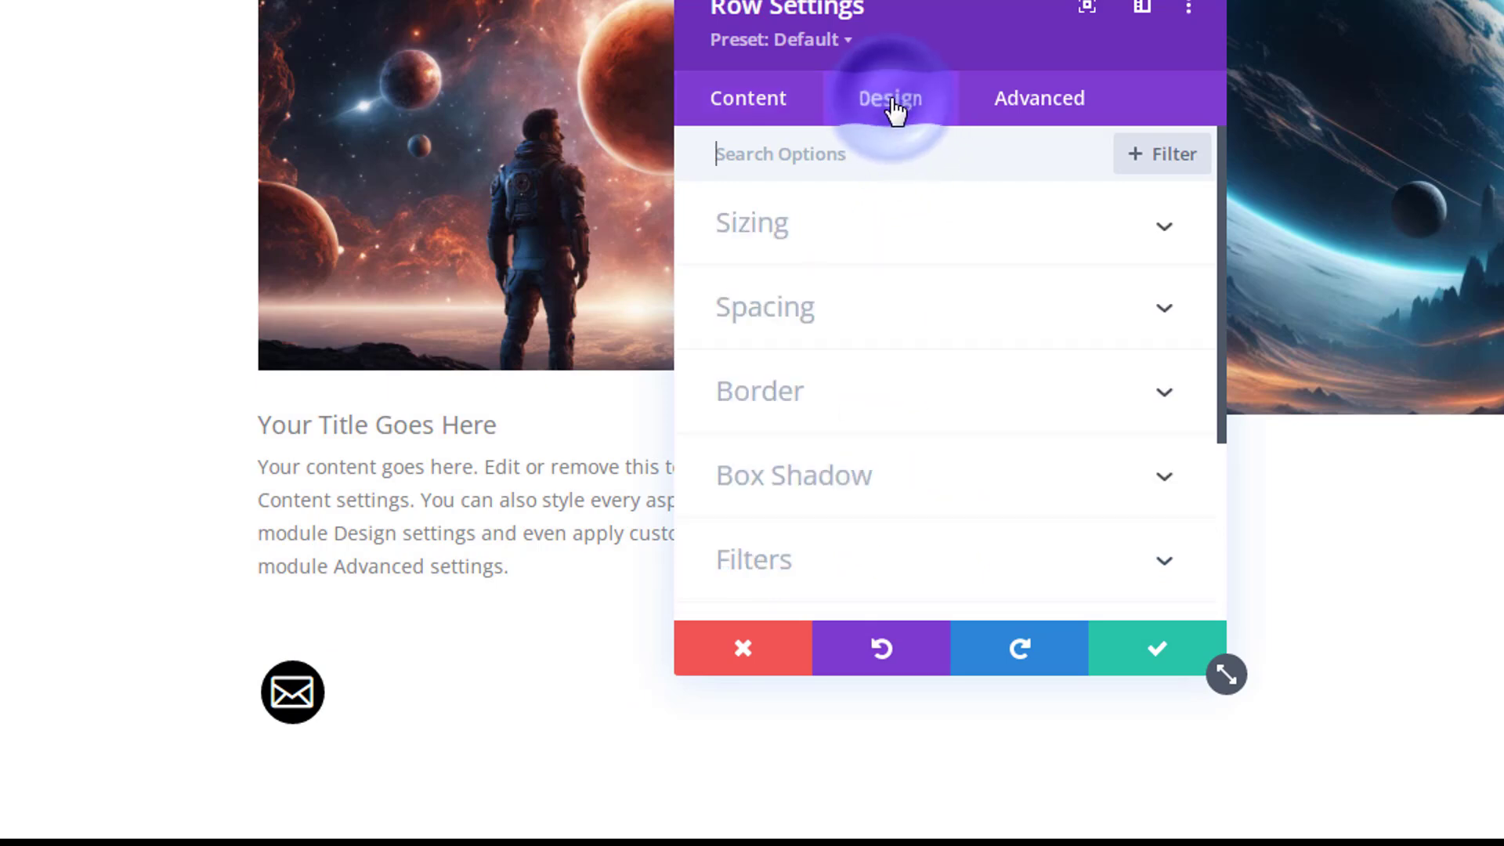
{"action": "left_click", "coordinate": [905, 249]}
{"action": "scroll", "coordinate": [861, 352], "scroll_direction": "down", "scroll_amount": 2}
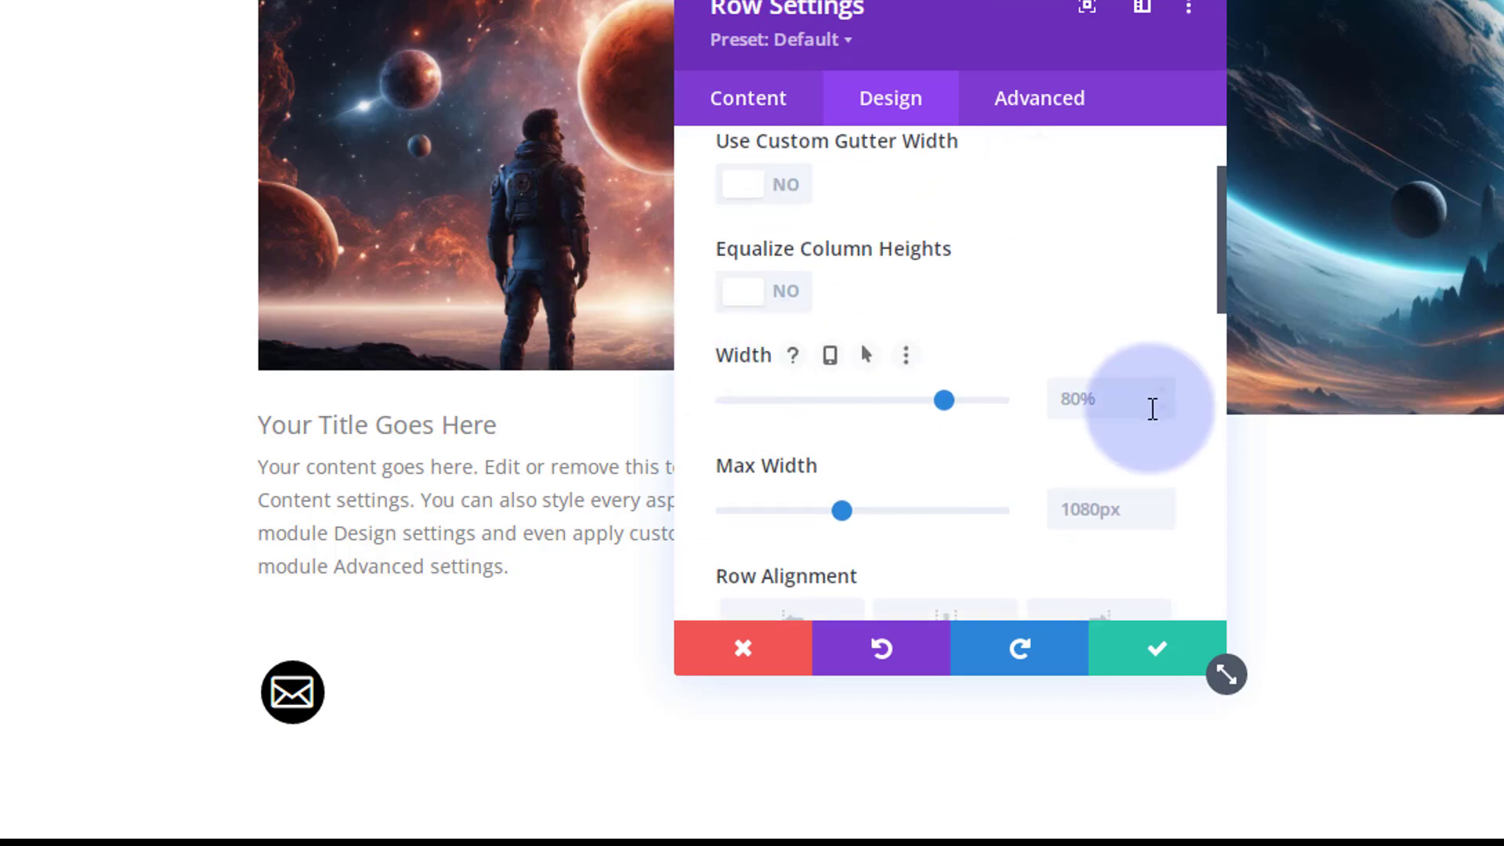
{"action": "left_click", "coordinate": [1057, 400]}
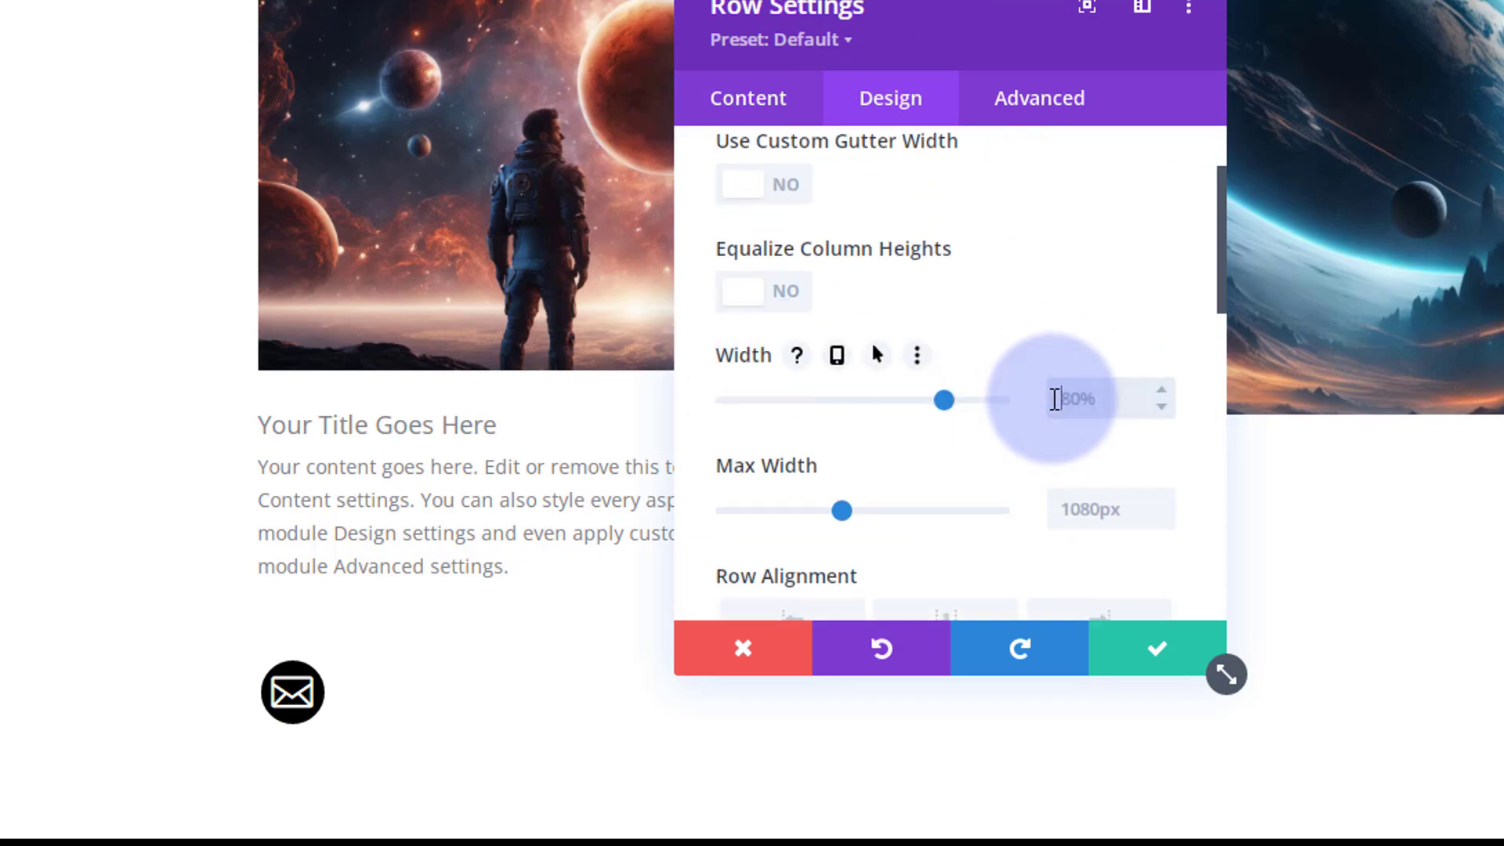
{"action": "type", "text": "50%"}
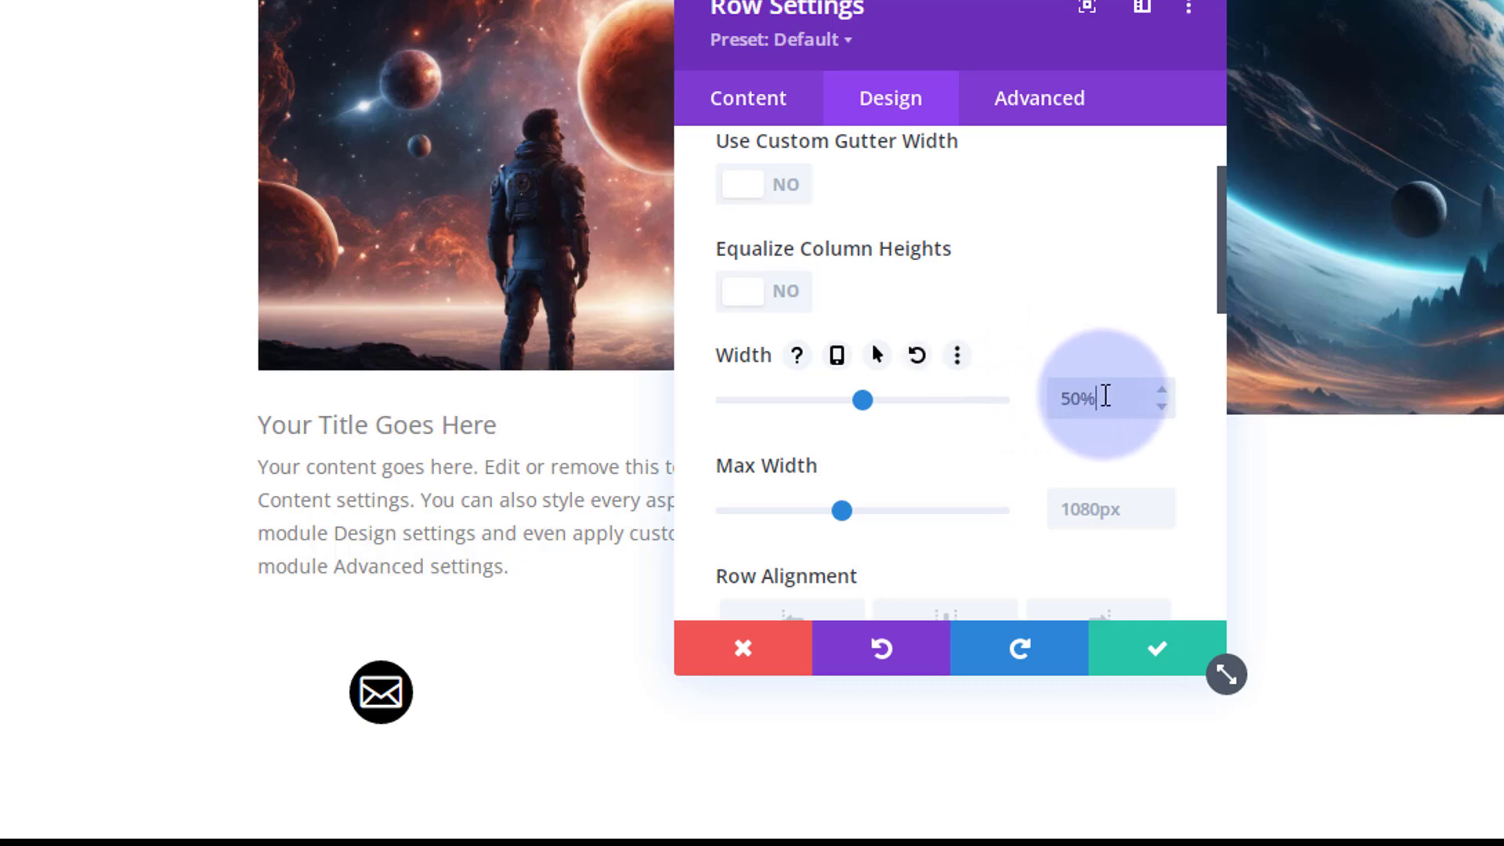
{"action": "left_click_drag", "start_coordinate": [1084, 396], "coordinate": [1157, 304]}
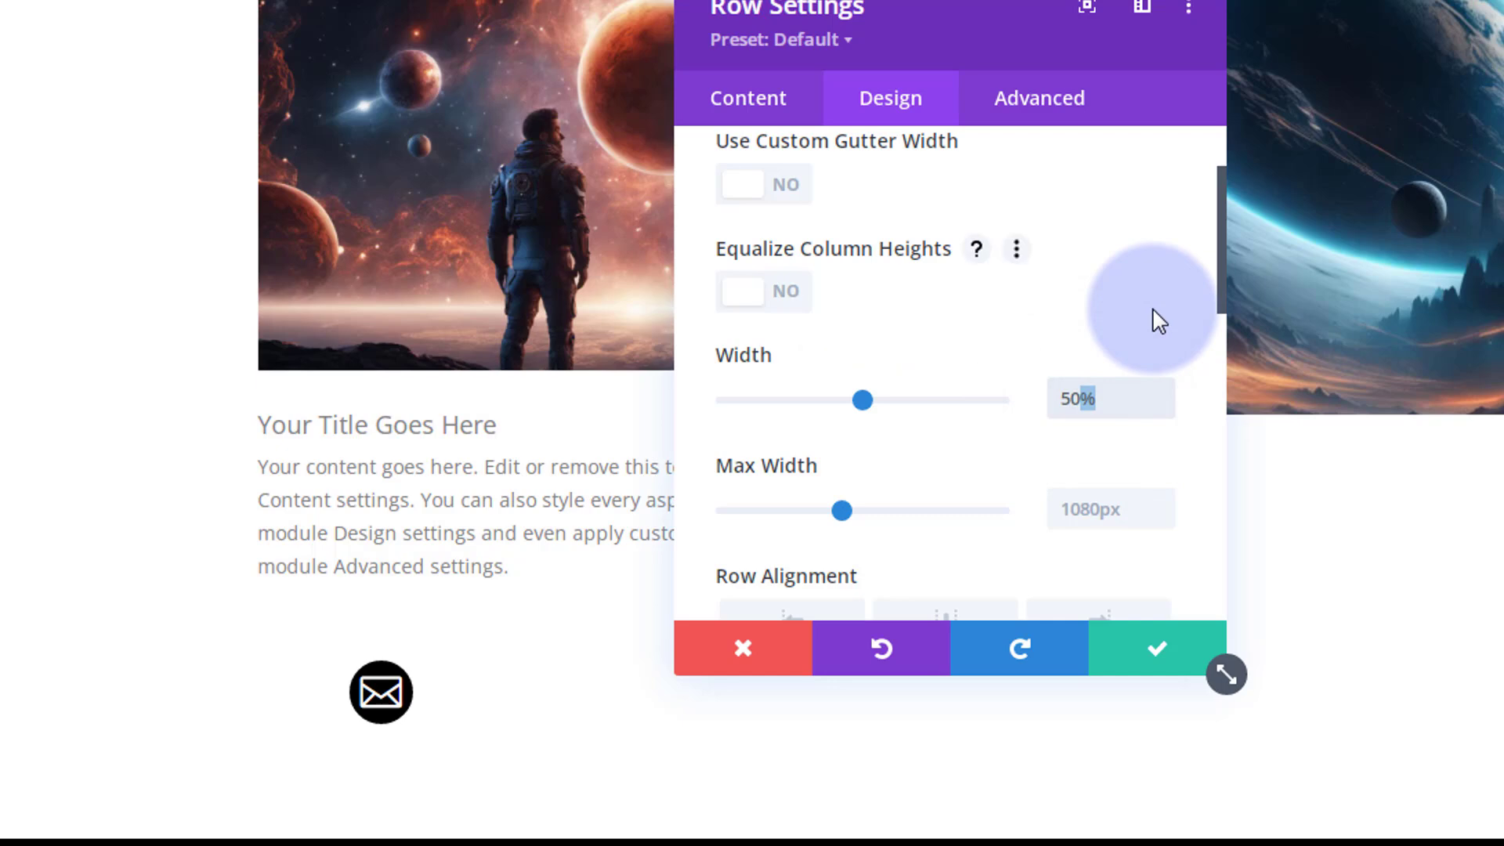
{"action": "type", "text": "px"}
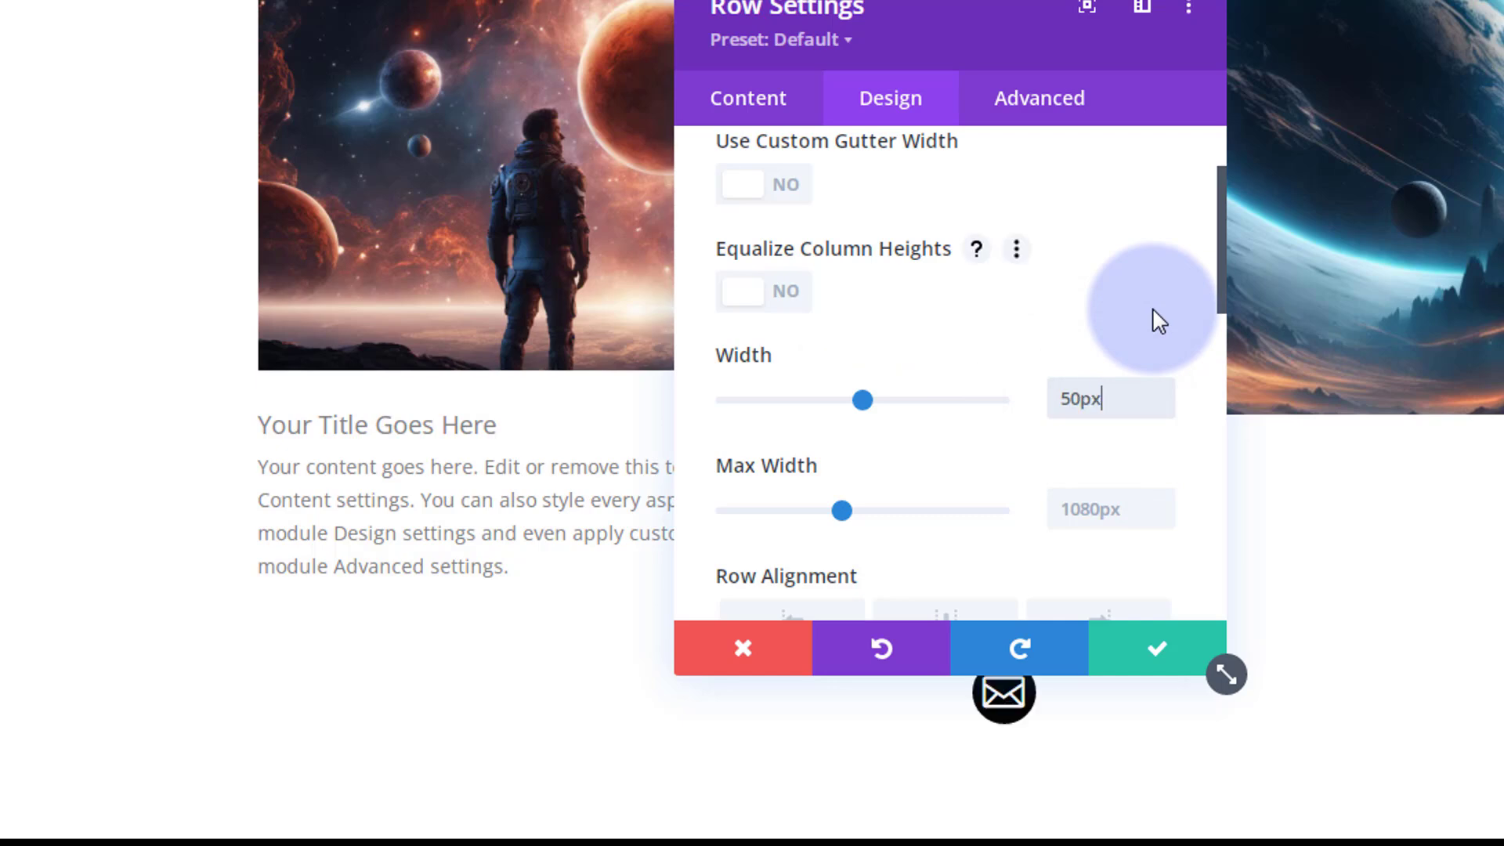
{"action": "left_click_drag", "start_coordinate": [1012, 76], "coordinate": [510, 46]}
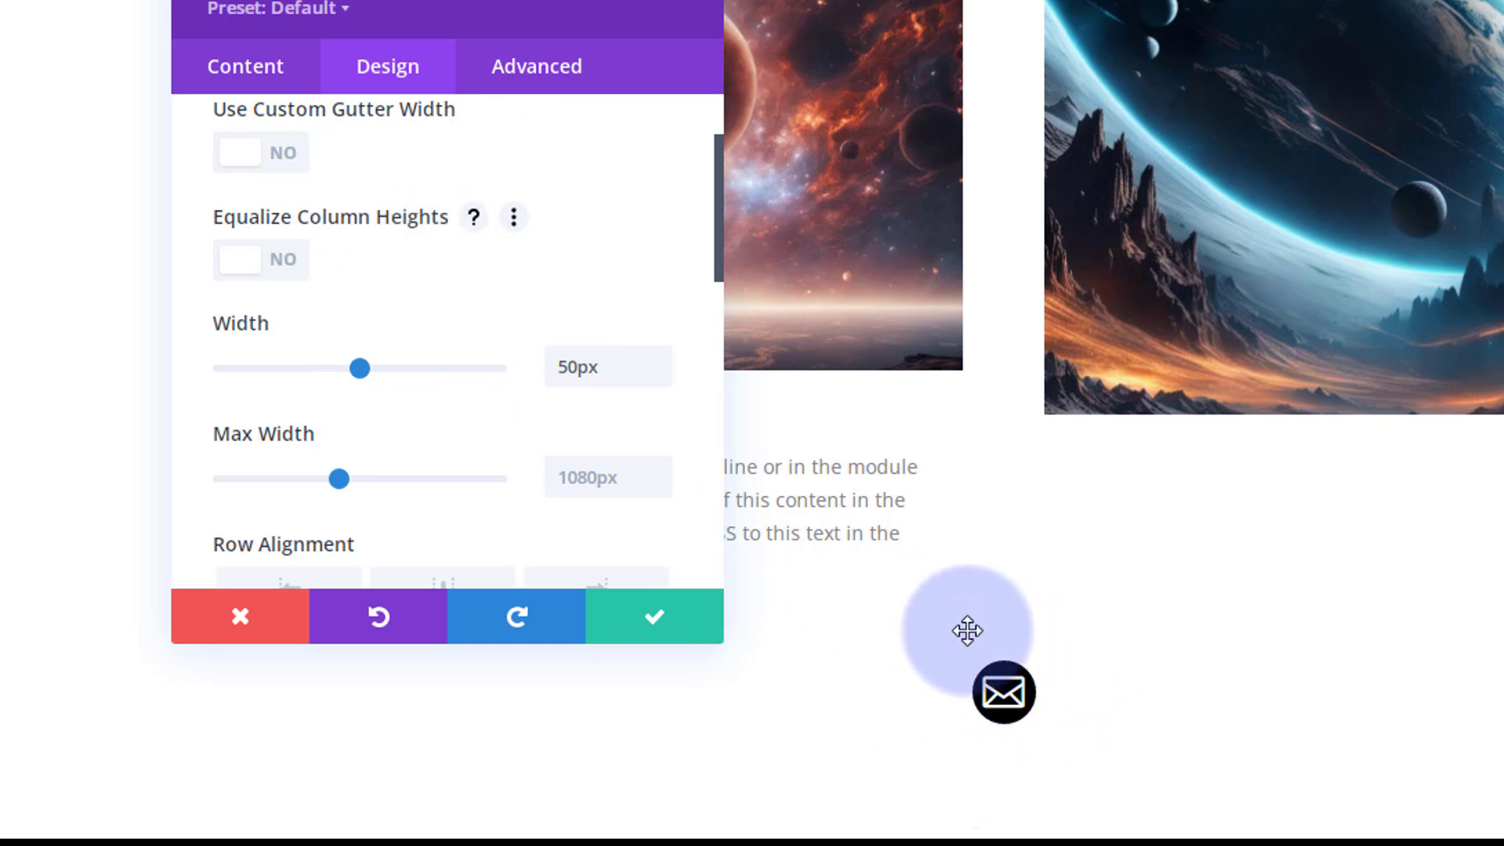
Set the mail row's padding to 0px on all four sides, linking top with bottom and left with right
{"action": "scroll", "coordinate": [505, 433], "scroll_direction": "down", "scroll_amount": 2}
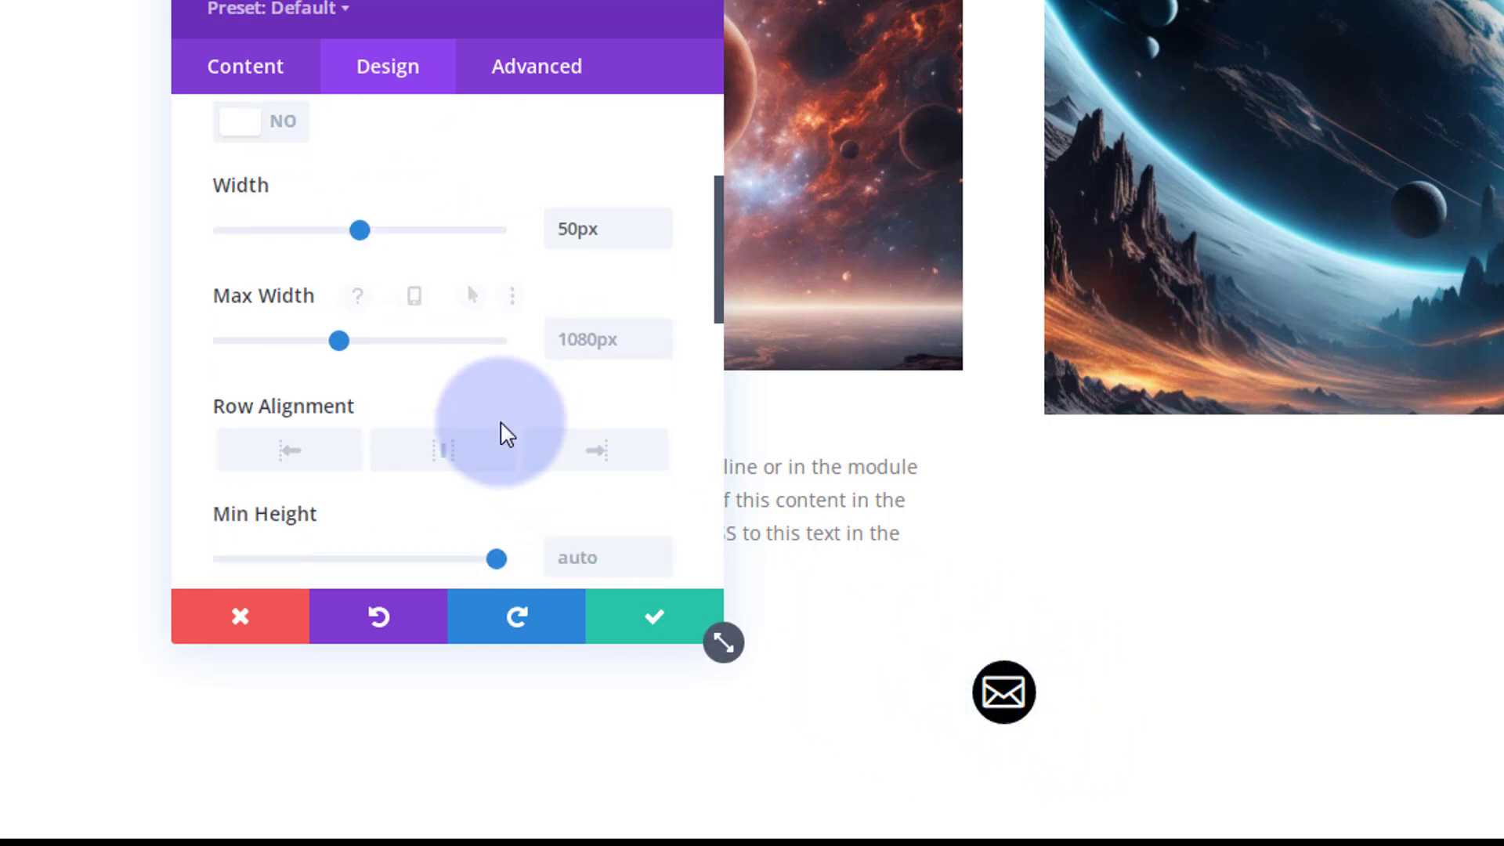
{"action": "scroll", "coordinate": [505, 433], "scroll_direction": "up", "scroll_amount": 4}
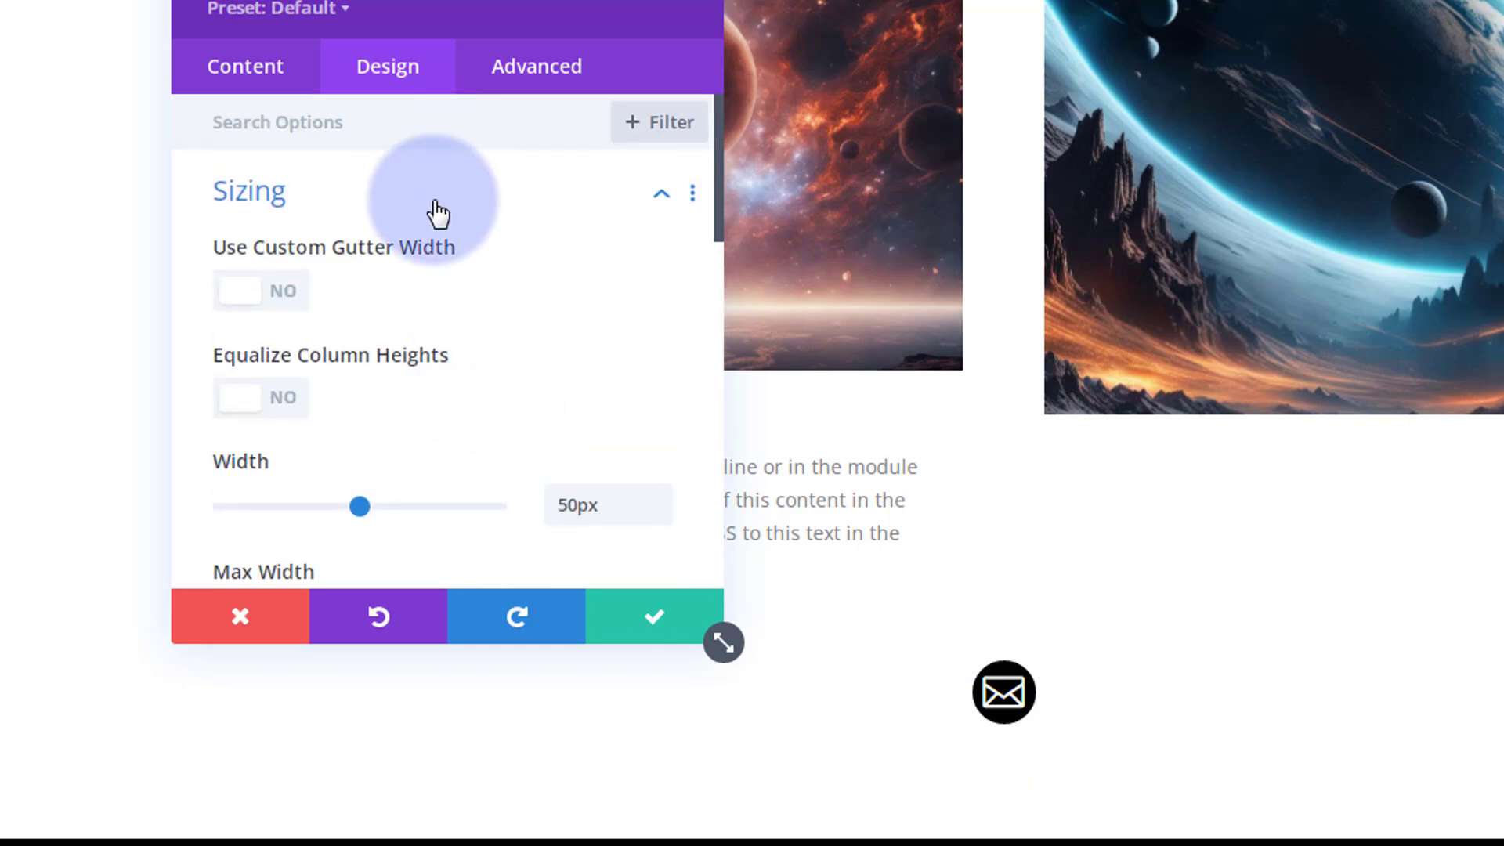
{"action": "left_click", "coordinate": [436, 213]}
{"action": "left_click", "coordinate": [398, 280]}
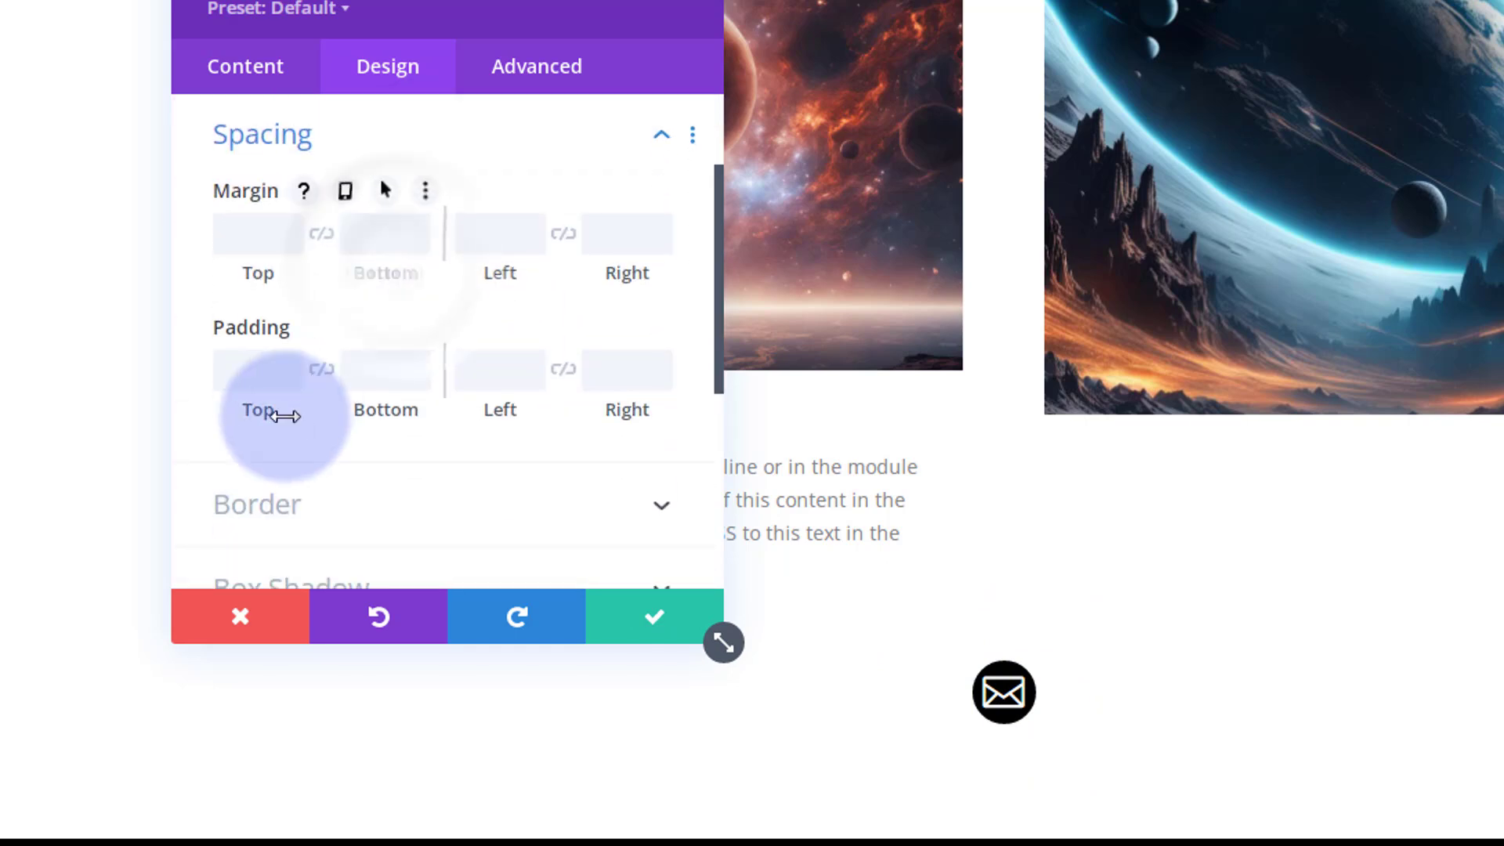
{"action": "left_click", "coordinate": [251, 374]}
{"action": "left_click", "coordinate": [251, 371]}
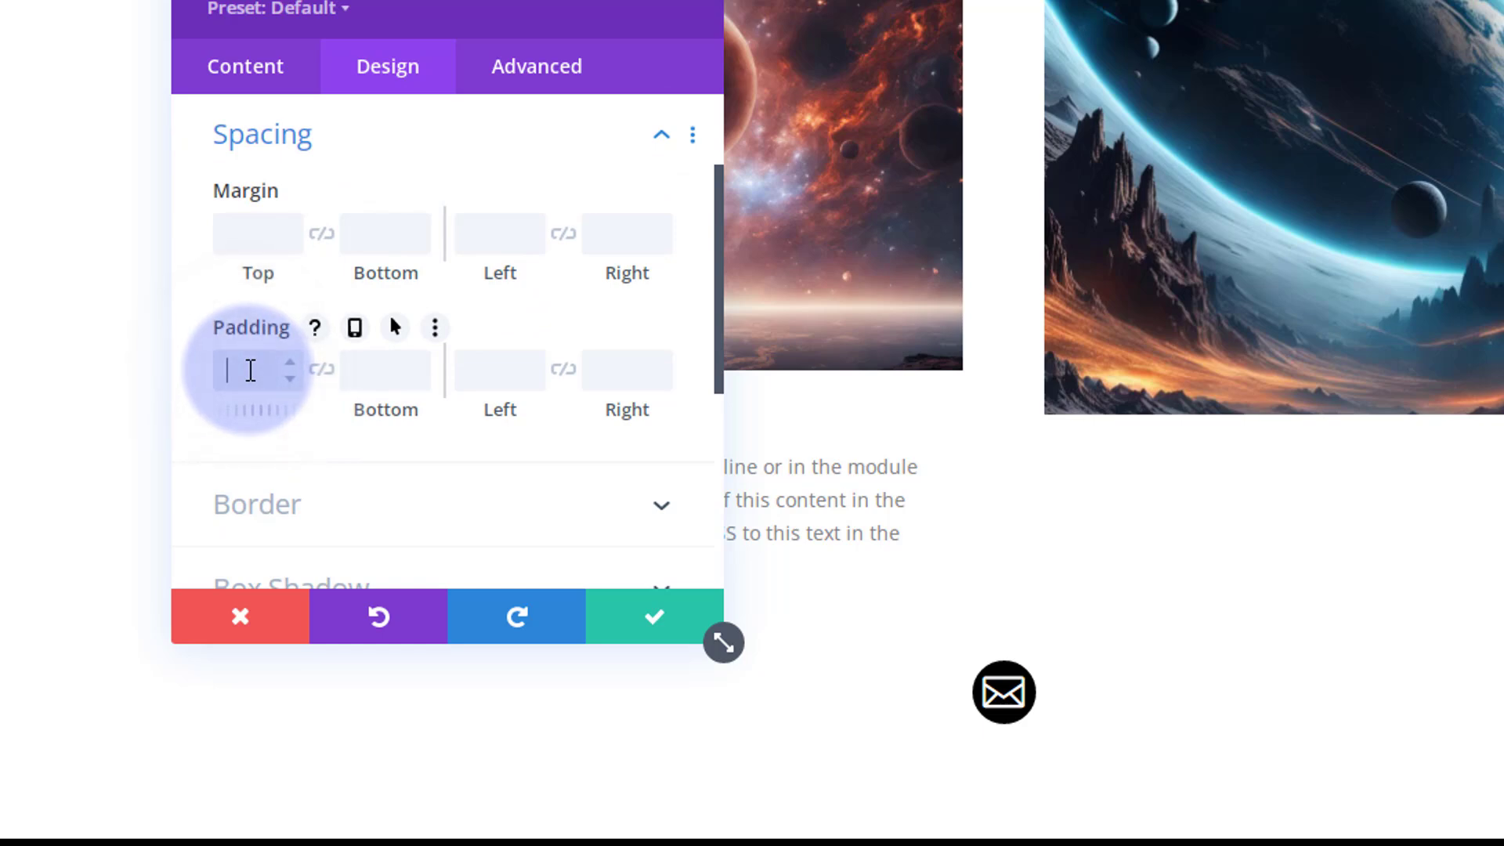
{"action": "type", "text": "0px"}
{"action": "left_click", "coordinate": [322, 368]}
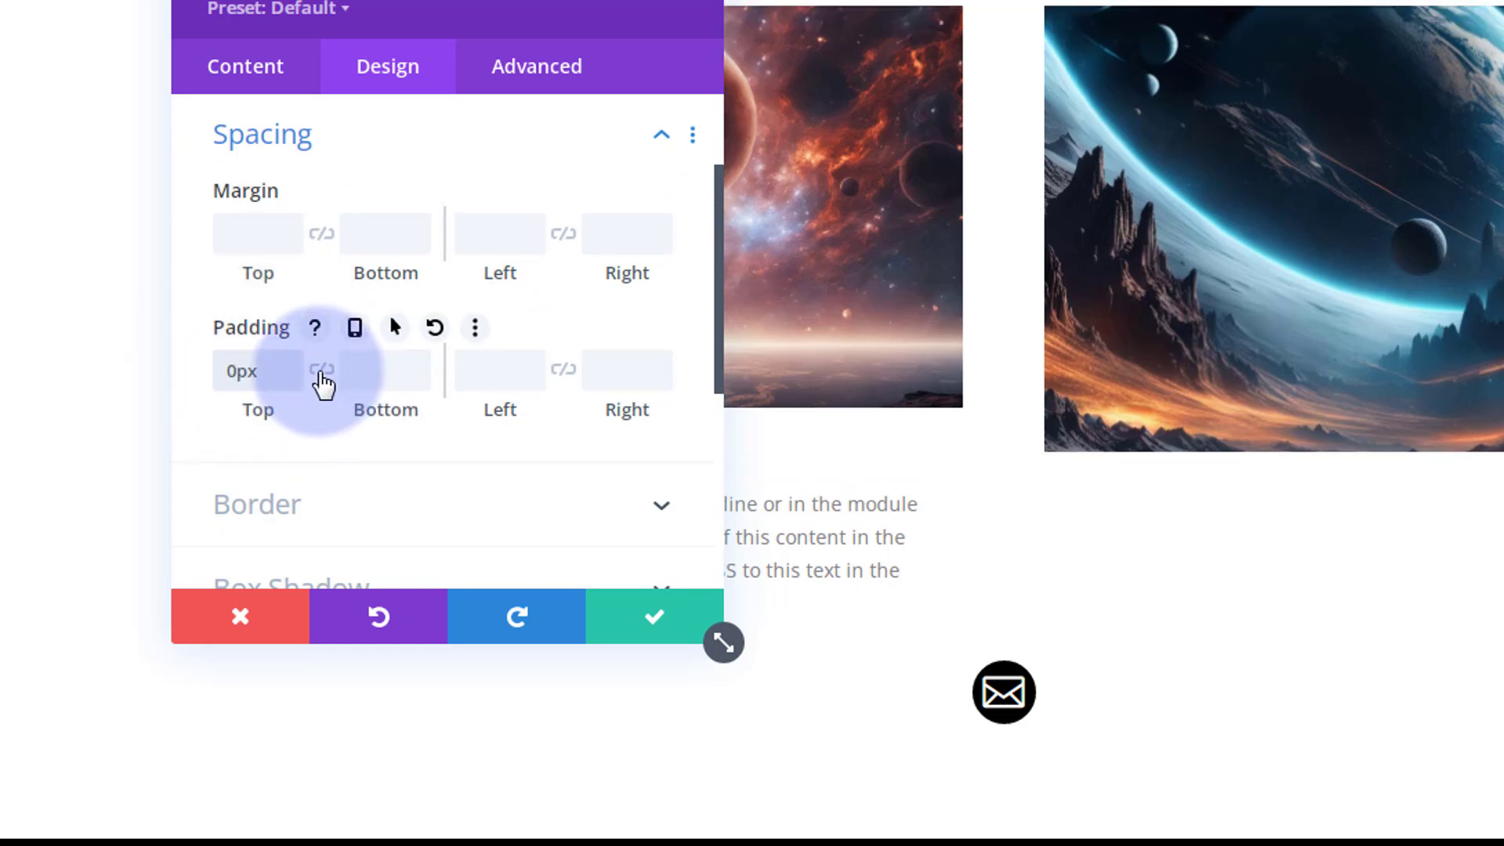
{"action": "left_click", "coordinate": [498, 368]}
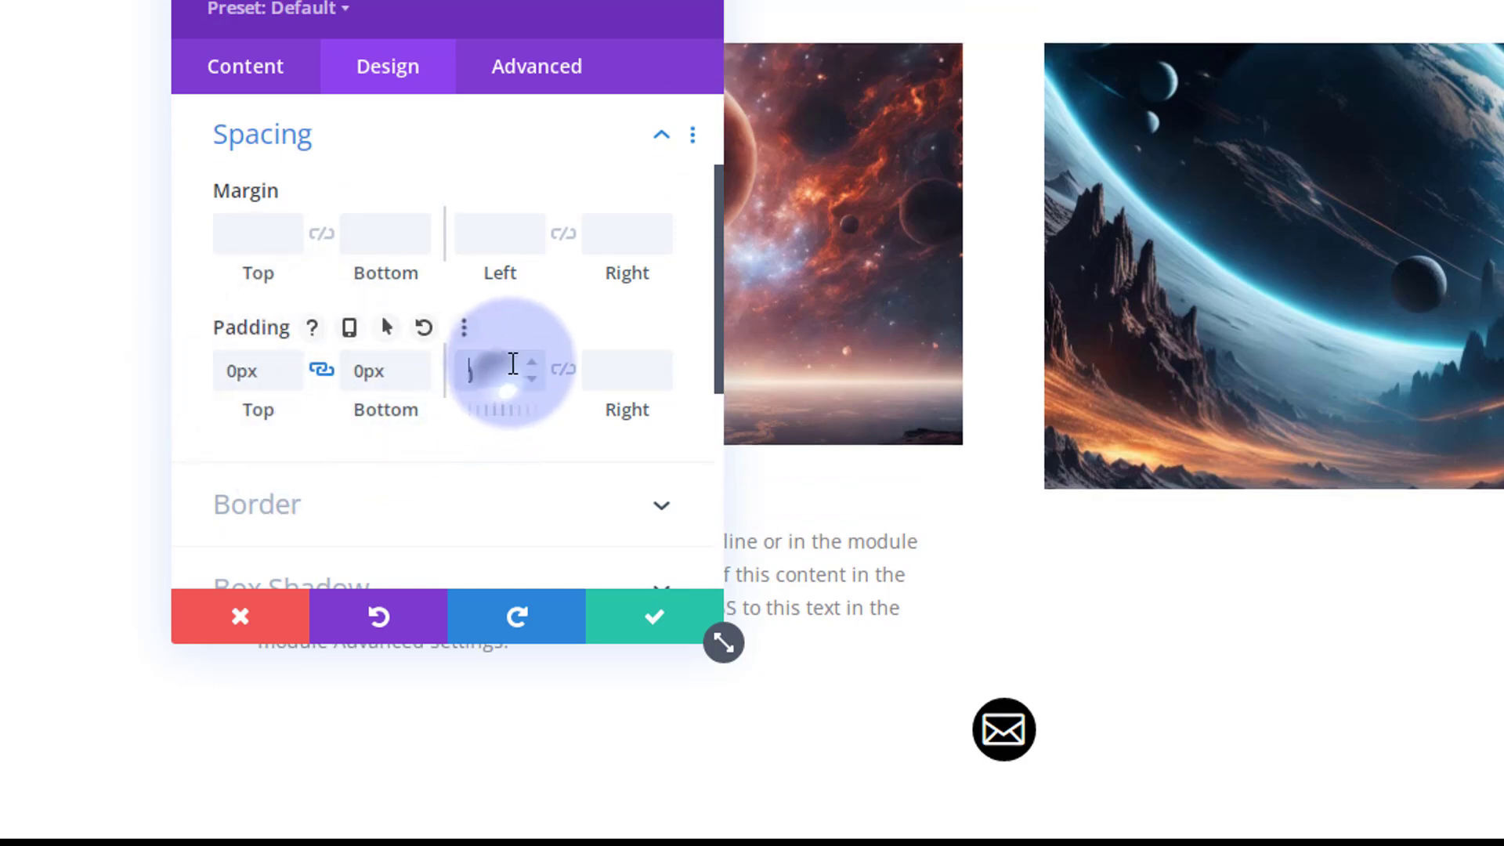
{"action": "type", "text": "0px"}
{"action": "left_click", "coordinate": [563, 370]}
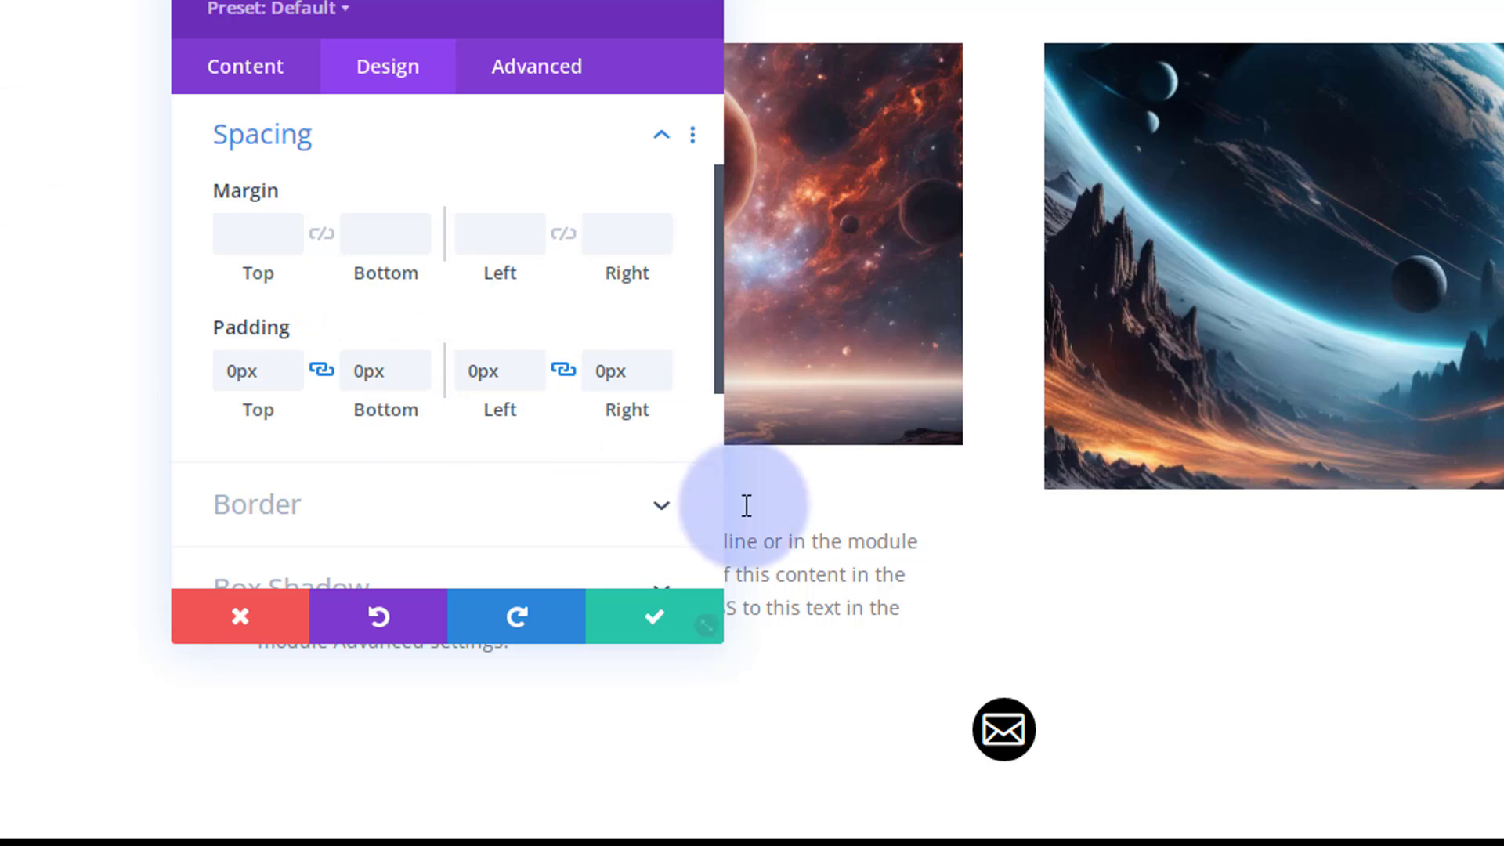
Change the mail row's position type to Fixed
{"action": "left_click", "coordinate": [554, 77]}
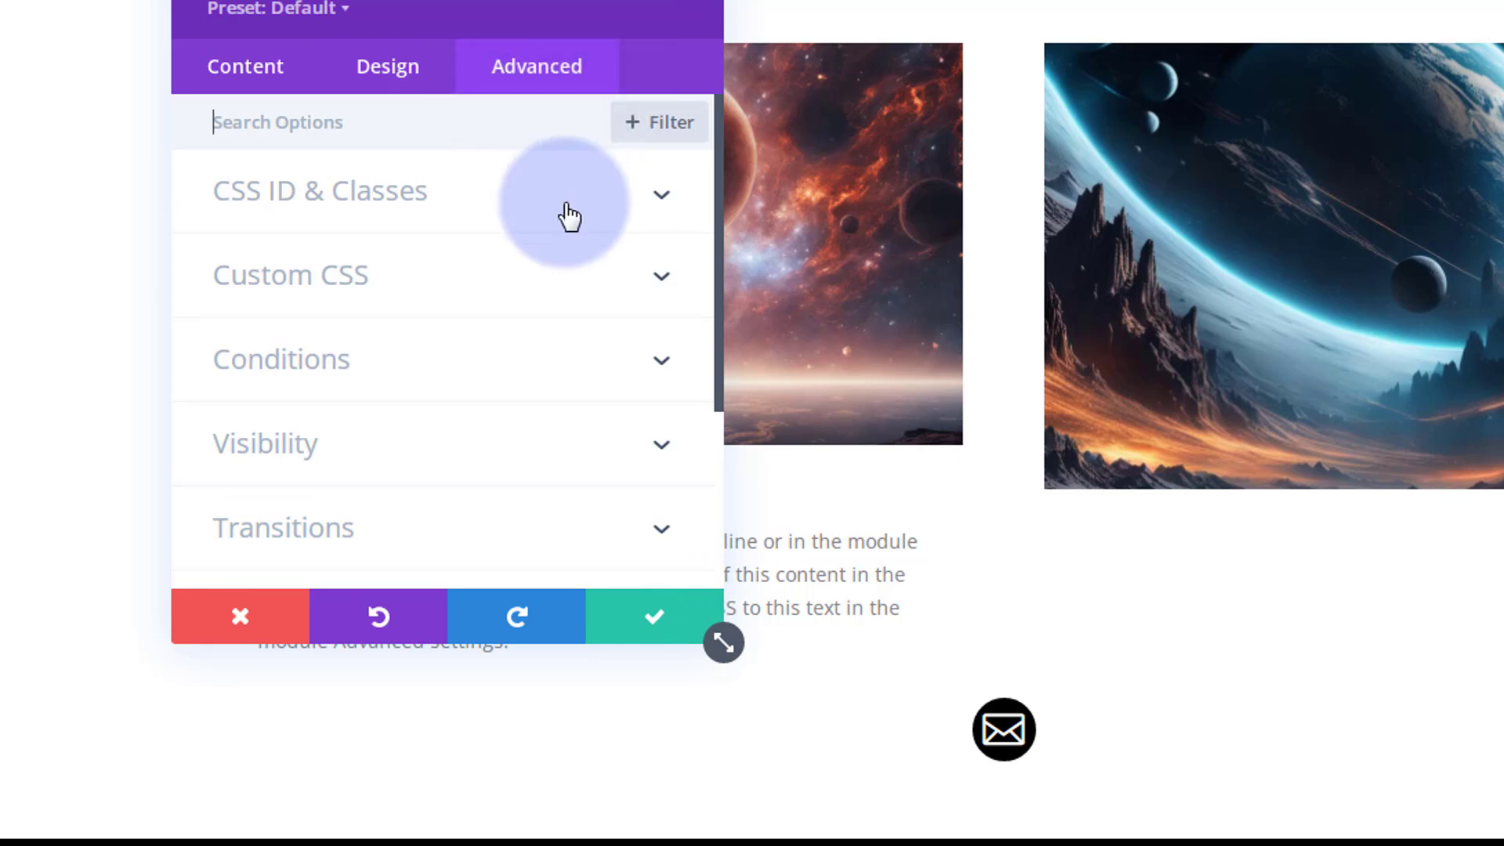
{"action": "scroll", "coordinate": [567, 214], "scroll_direction": "down", "scroll_amount": 3}
{"action": "left_click", "coordinate": [485, 362]}
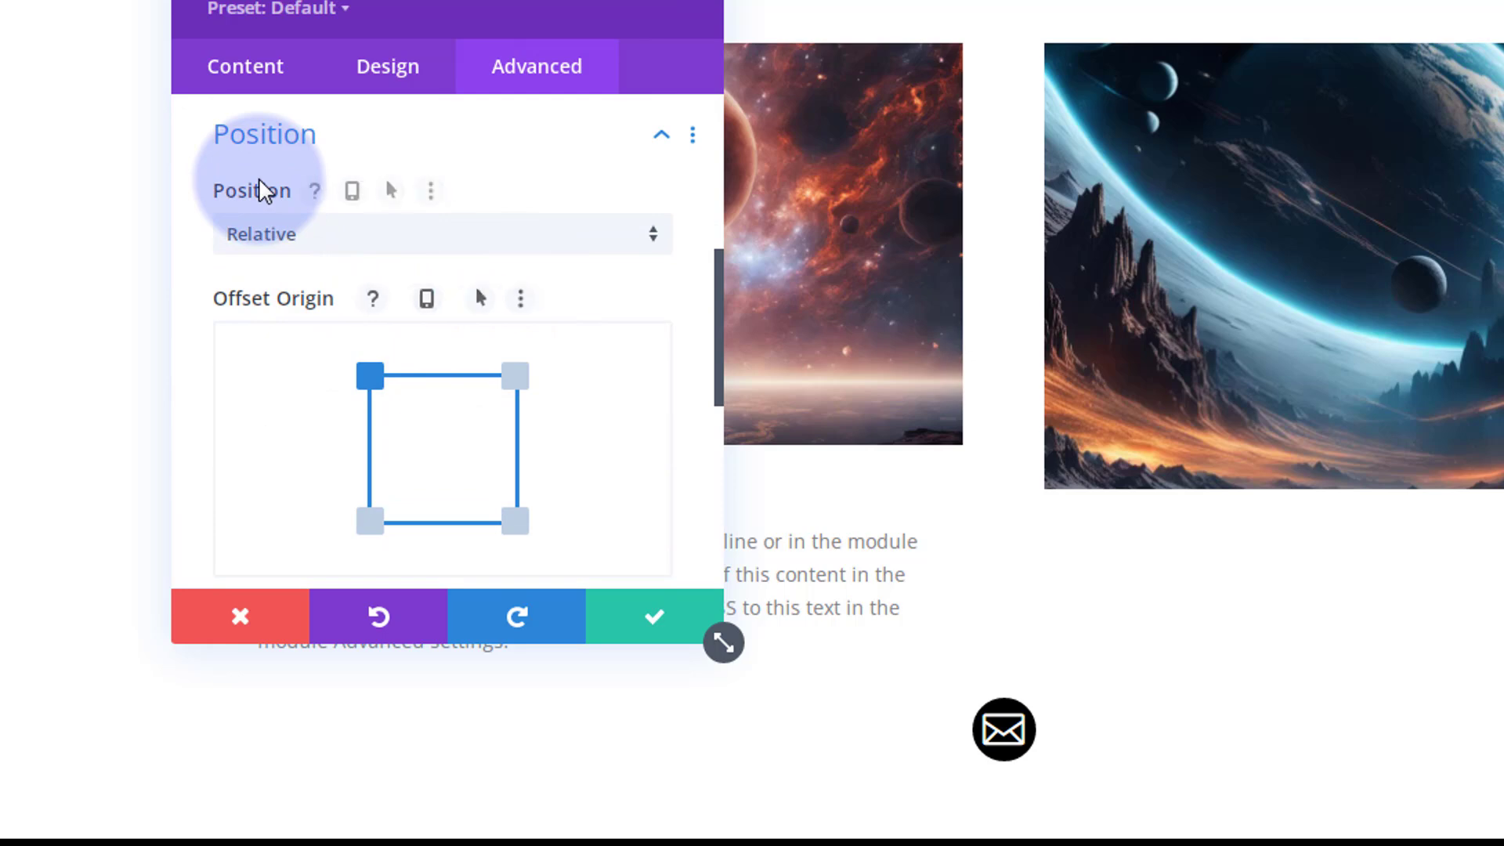
{"action": "left_click", "coordinate": [384, 244]}
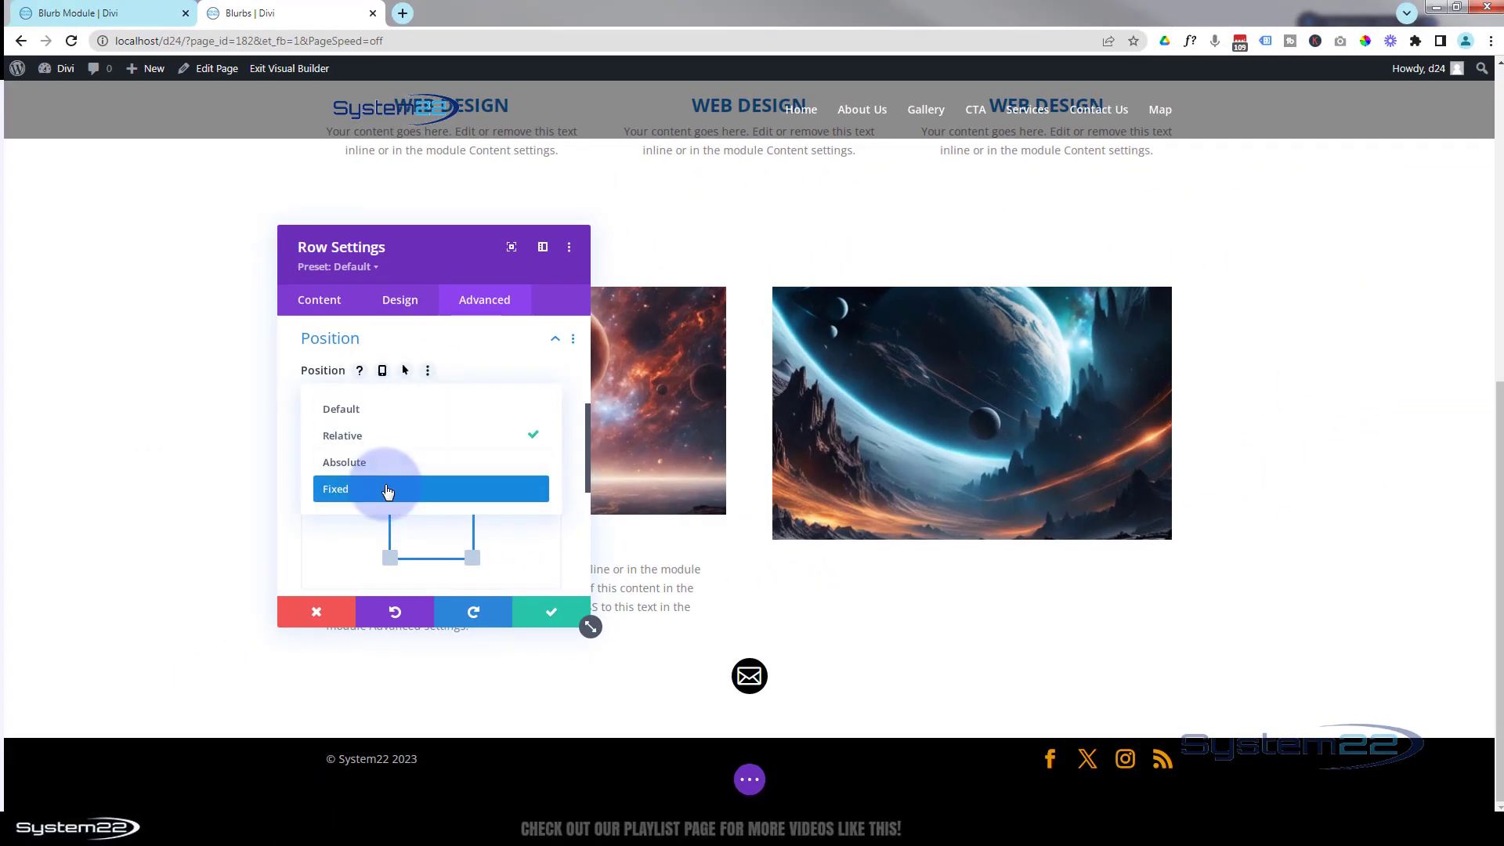
{"action": "left_click", "coordinate": [386, 491]}
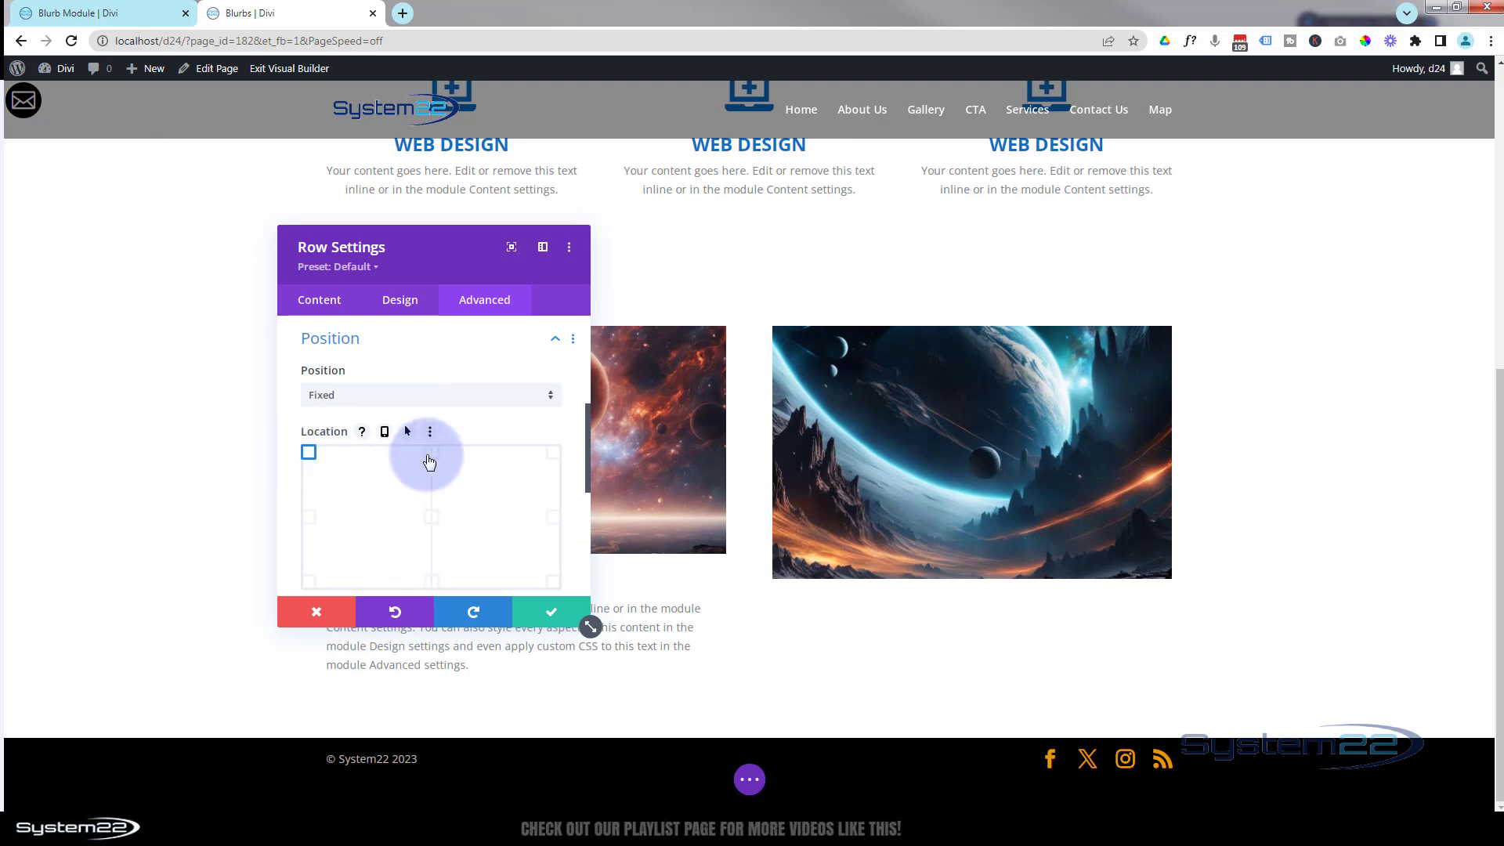
Try the fixed mail row at the middle-left, bottom and top-right locations, and return it to the top-left corner
{"action": "left_click", "coordinate": [309, 517]}
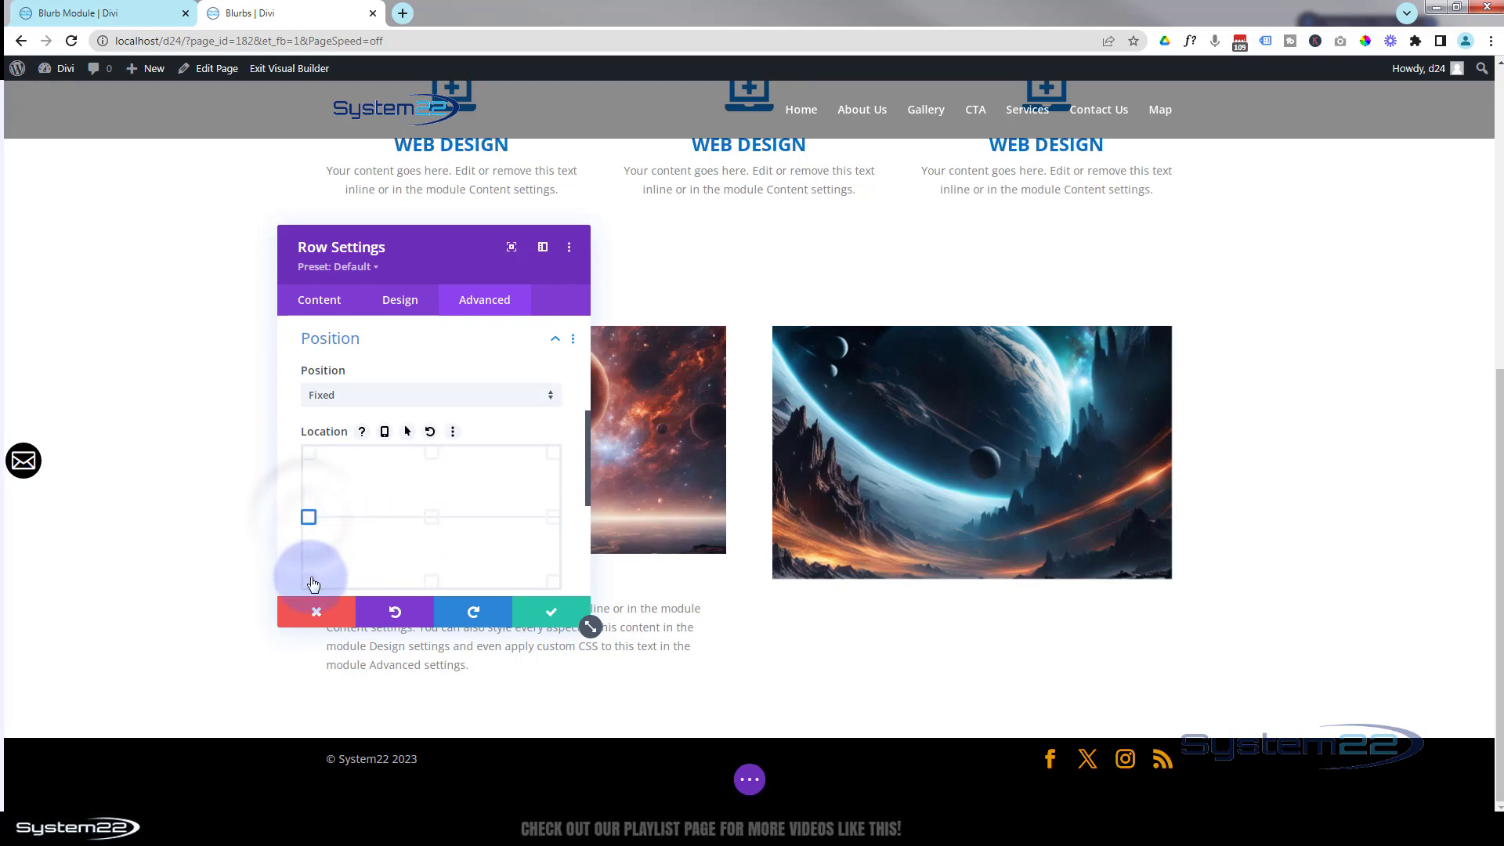
{"action": "left_click", "coordinate": [310, 581]}
{"action": "left_click", "coordinate": [437, 584]}
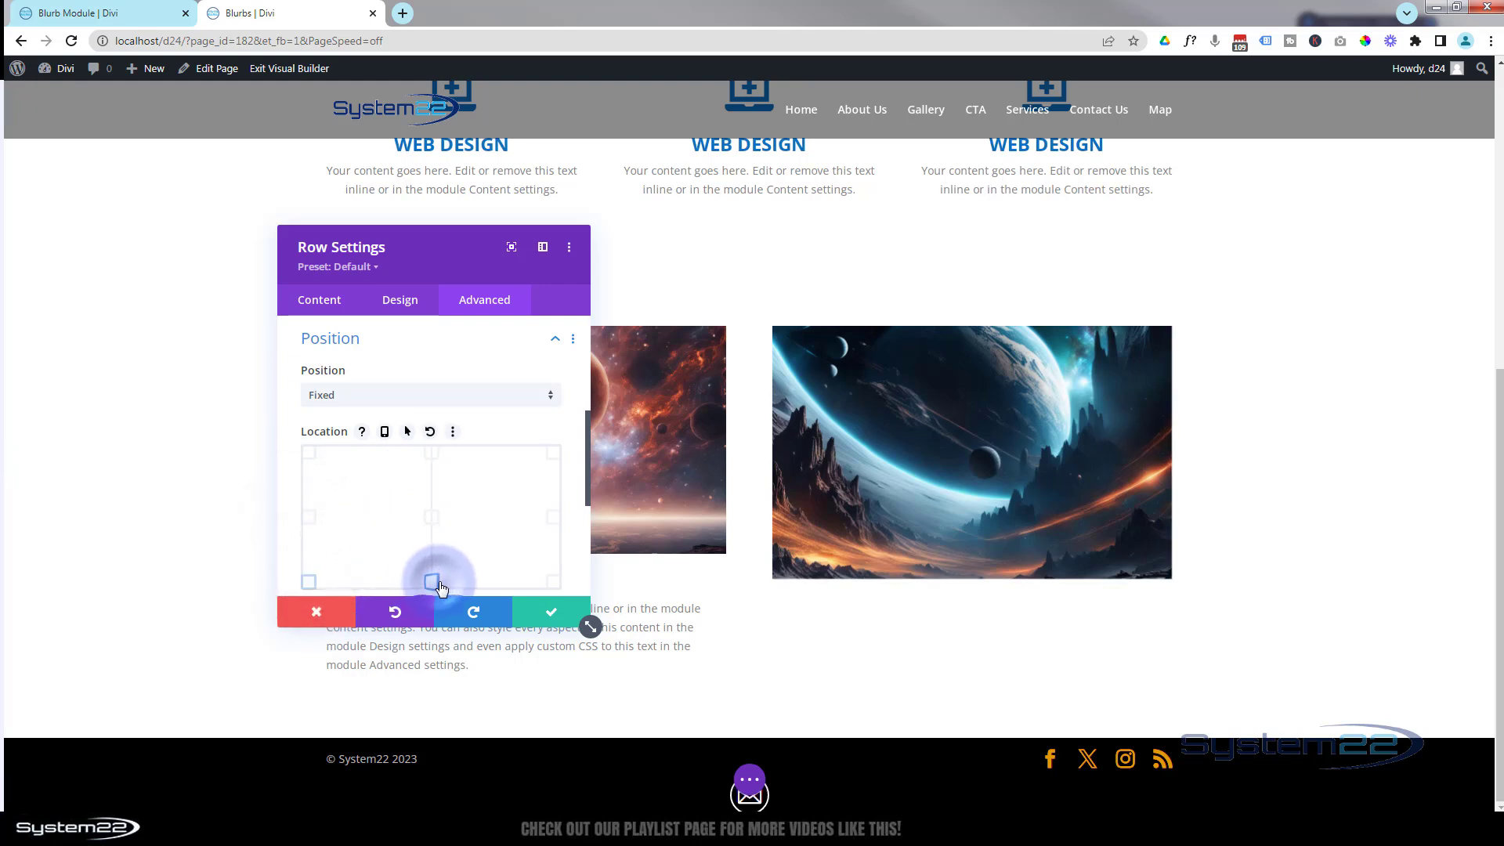
{"action": "left_click", "coordinate": [551, 581]}
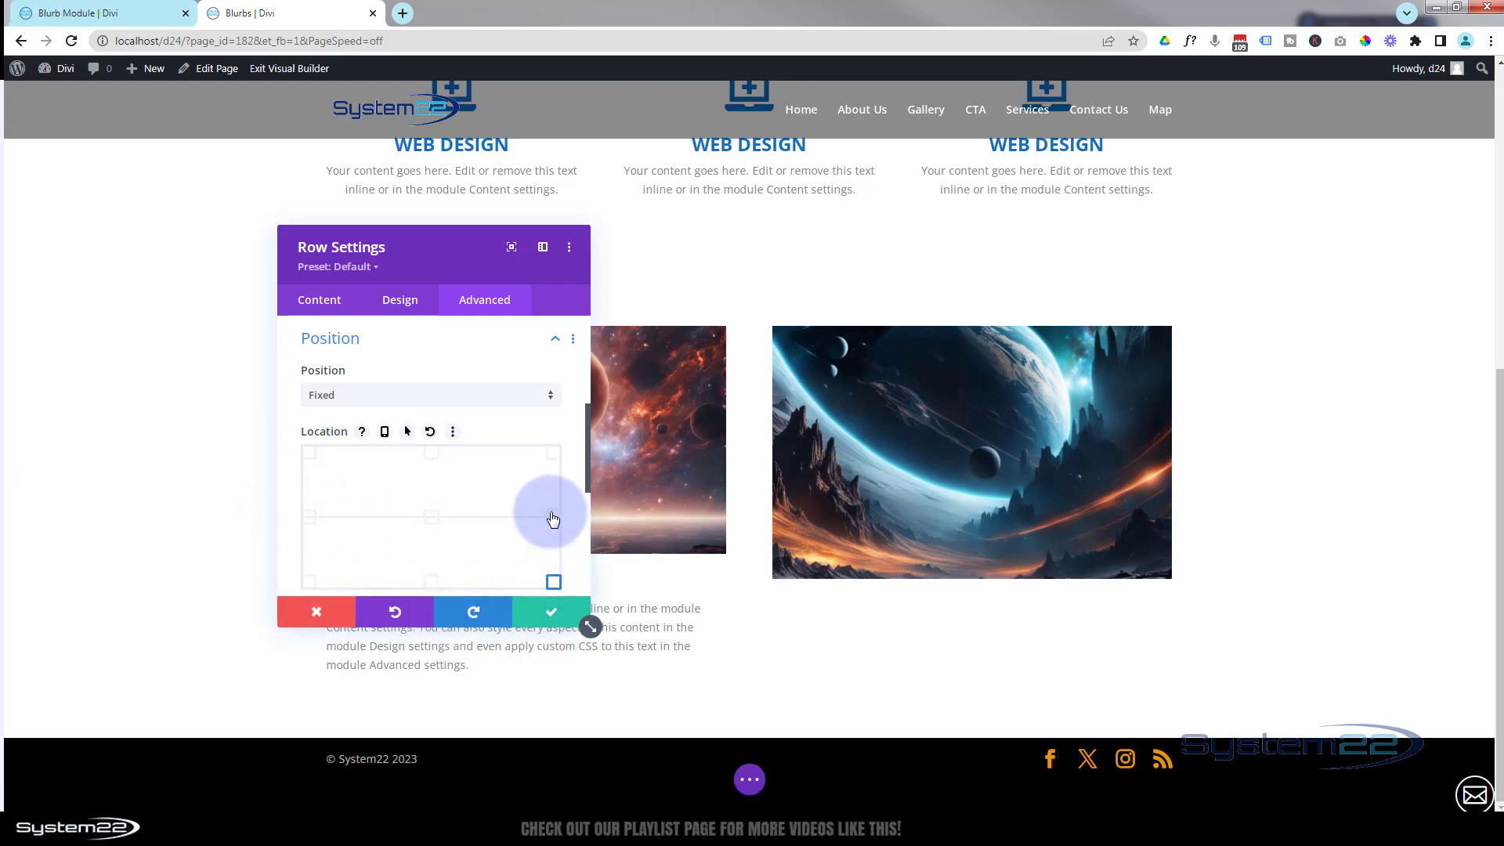
{"action": "left_click", "coordinate": [553, 455]}
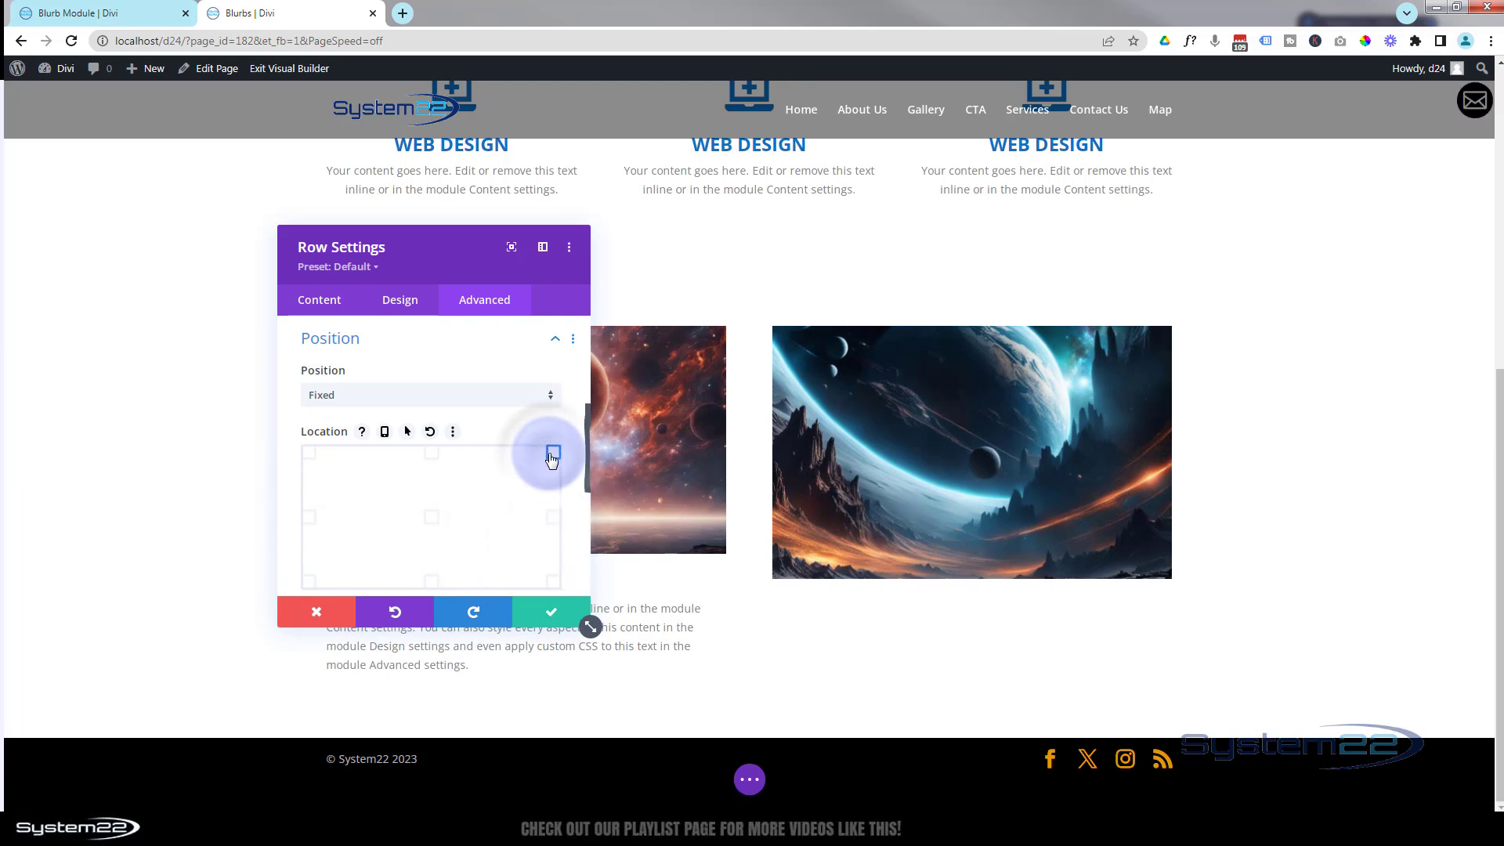
{"action": "left_click", "coordinate": [310, 453]}
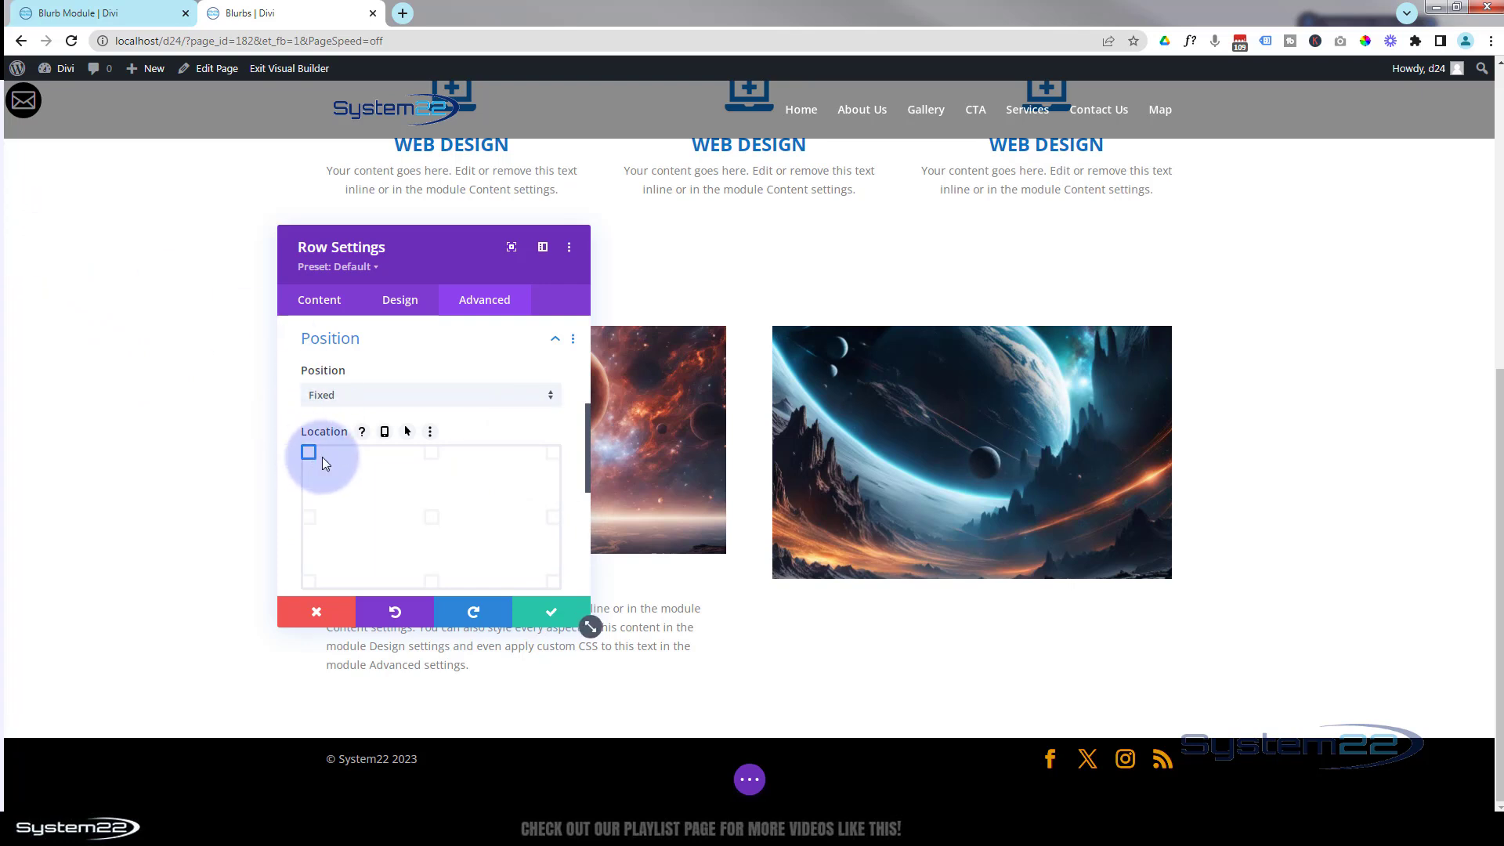
Give the fixed mail row a vertical offset of 136px and a slight positive horizontal offset, and save the row settings
{"action": "scroll", "coordinate": [370, 458], "scroll_direction": "down", "scroll_amount": 2}
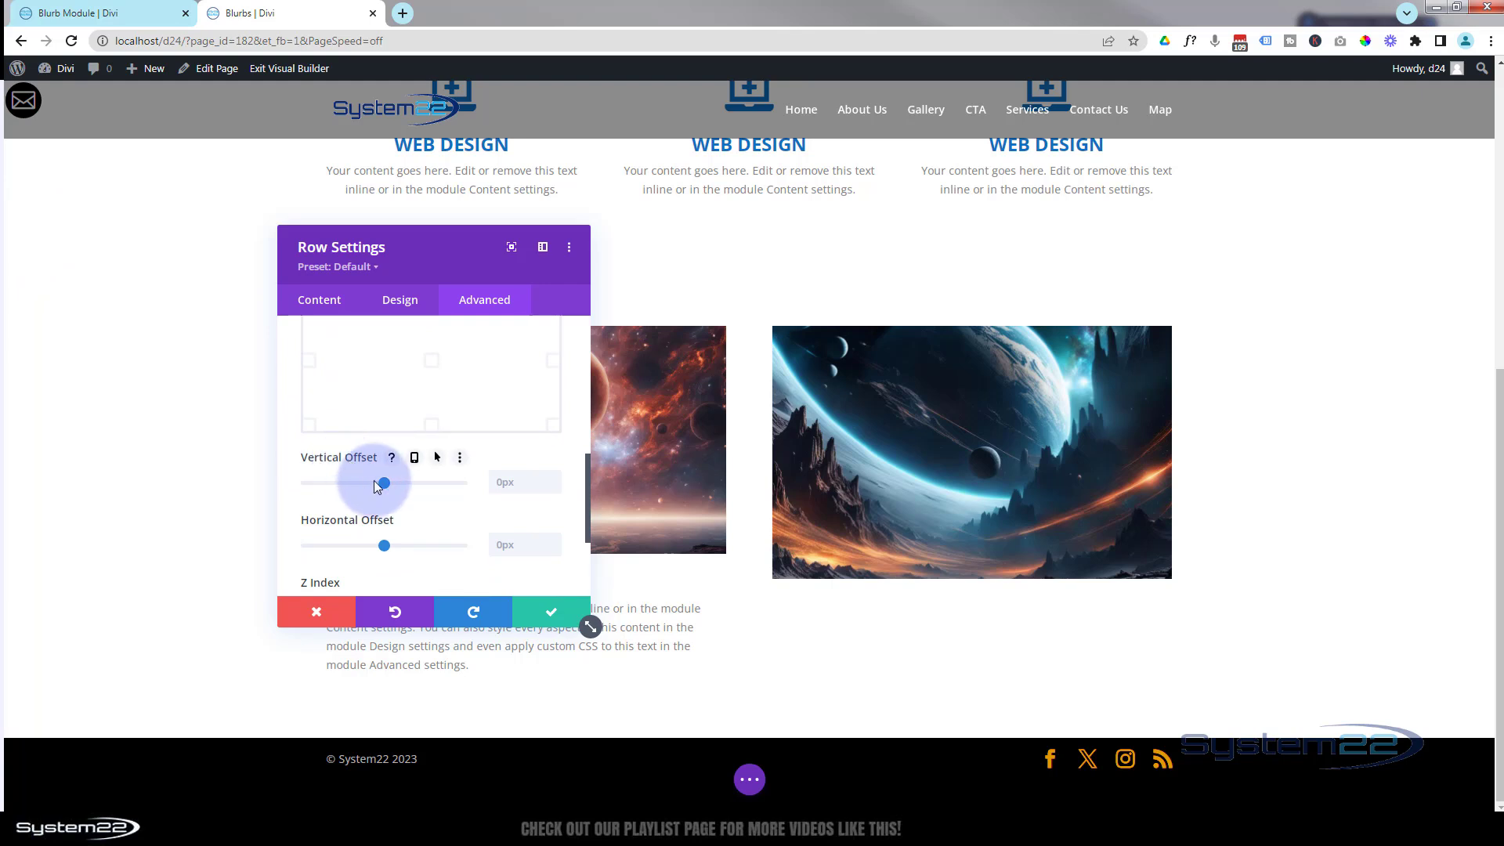
{"action": "left_click_drag", "start_coordinate": [385, 484], "coordinate": [394, 483]}
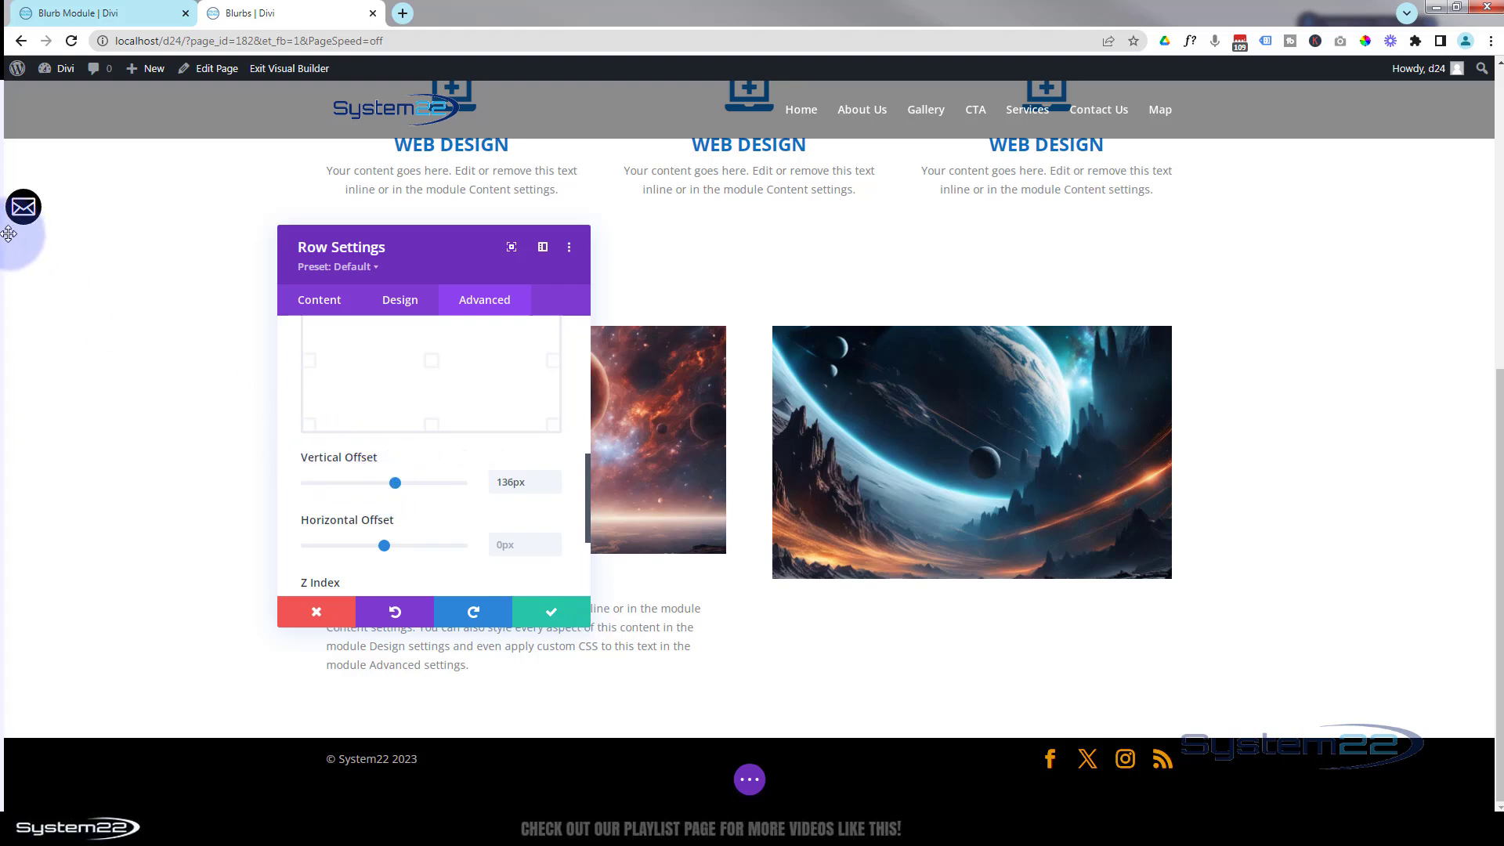
{"action": "left_click", "coordinate": [553, 540]}
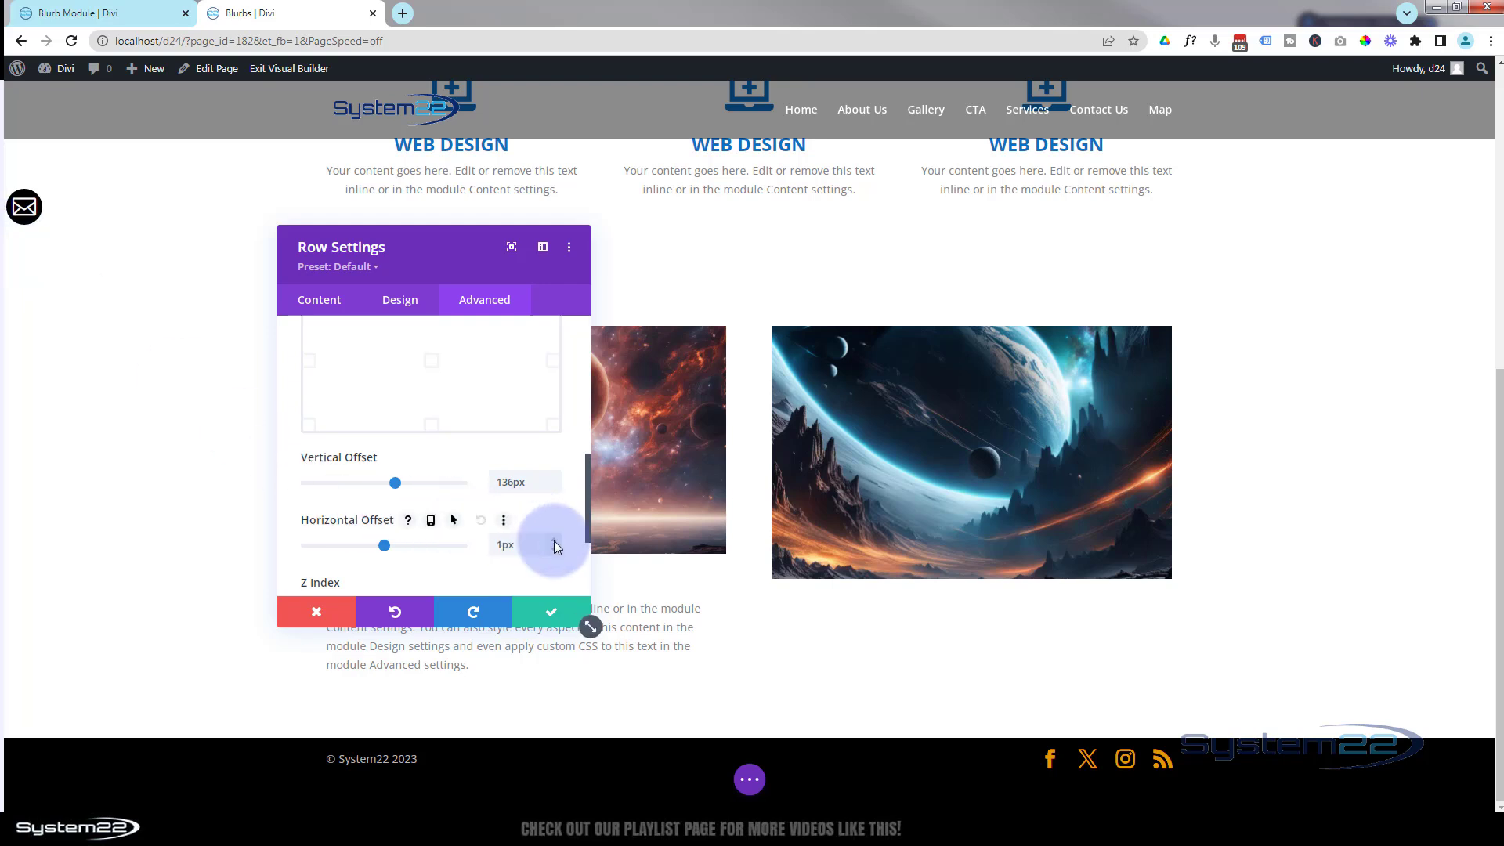
{"action": "left_click", "coordinate": [553, 541]}
{"action": "left_click", "coordinate": [553, 540]}
{"action": "left_click", "coordinate": [551, 612]}
Check the fixed mail button's placement against the hero section and the sections below it
{"action": "left_click", "coordinate": [227, 478]}
{"action": "scroll", "coordinate": [205, 466], "scroll_direction": "up", "scroll_amount": 4}
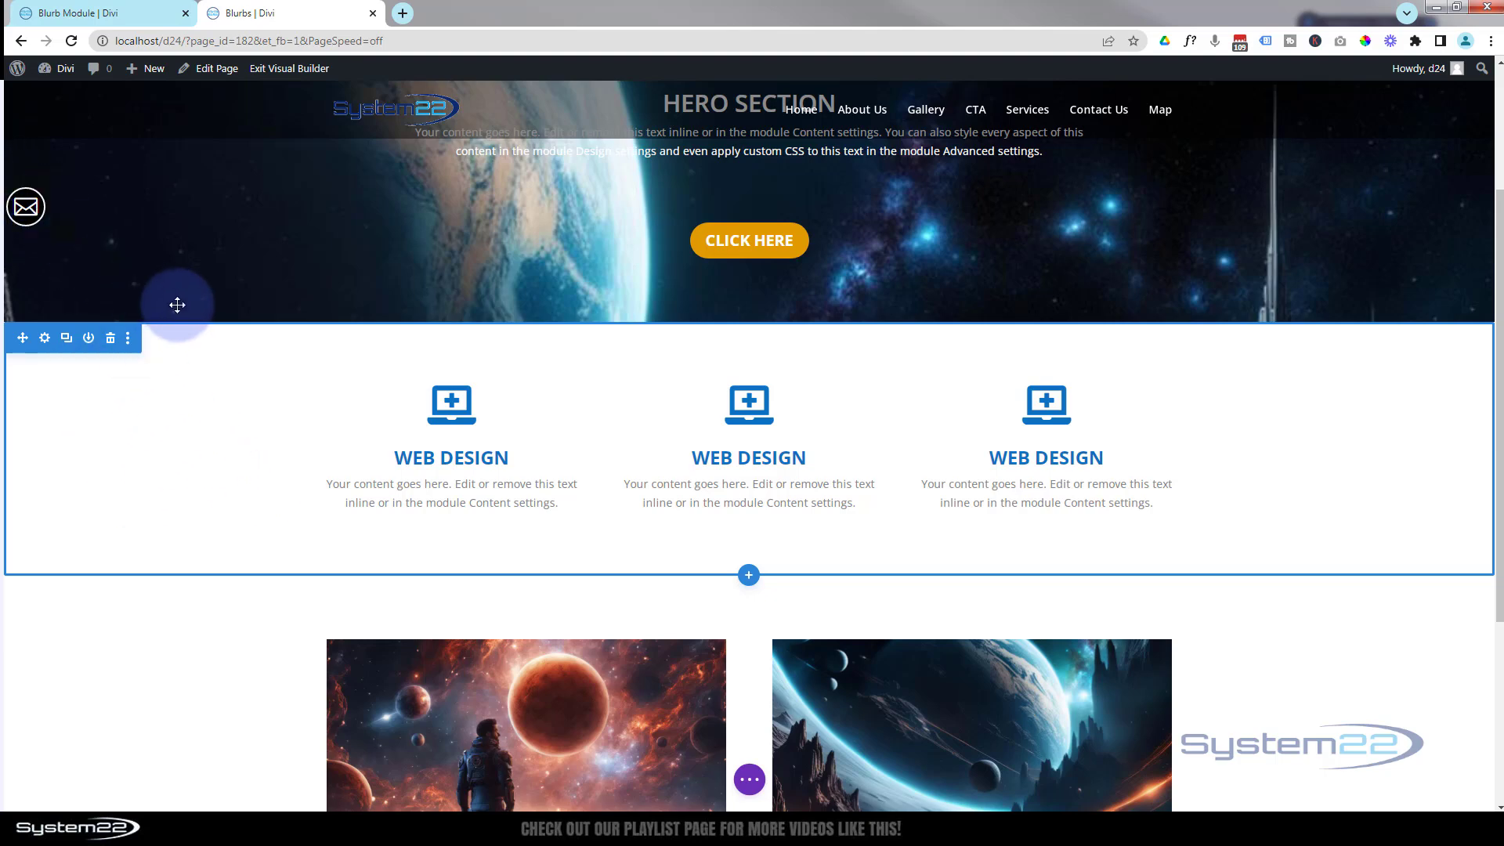
{"action": "scroll", "coordinate": [182, 303], "scroll_direction": "up", "scroll_amount": 3}
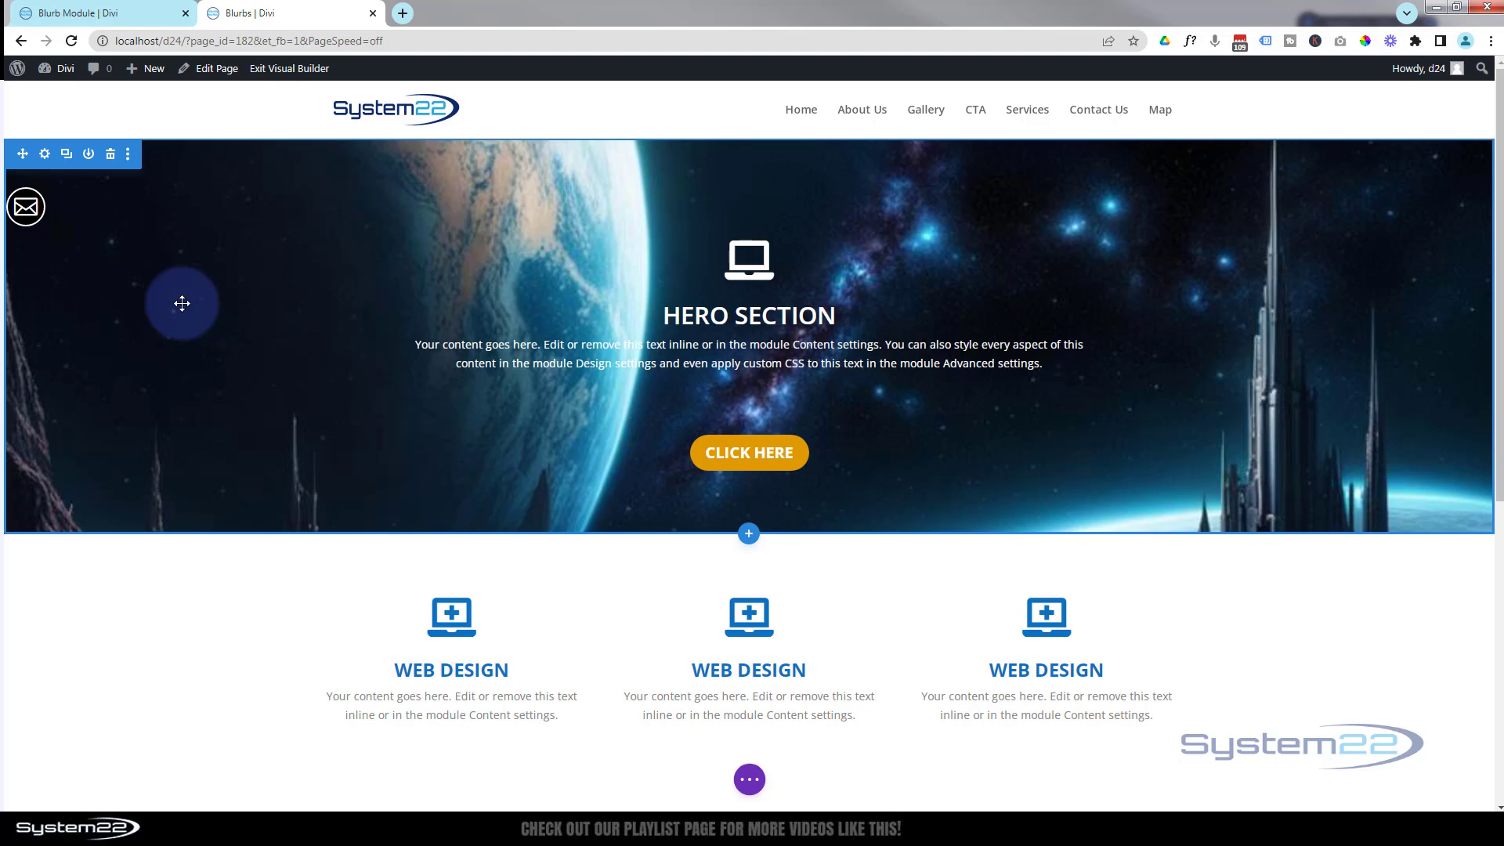
{"action": "scroll", "coordinate": [119, 251], "scroll_direction": "down", "scroll_amount": 4}
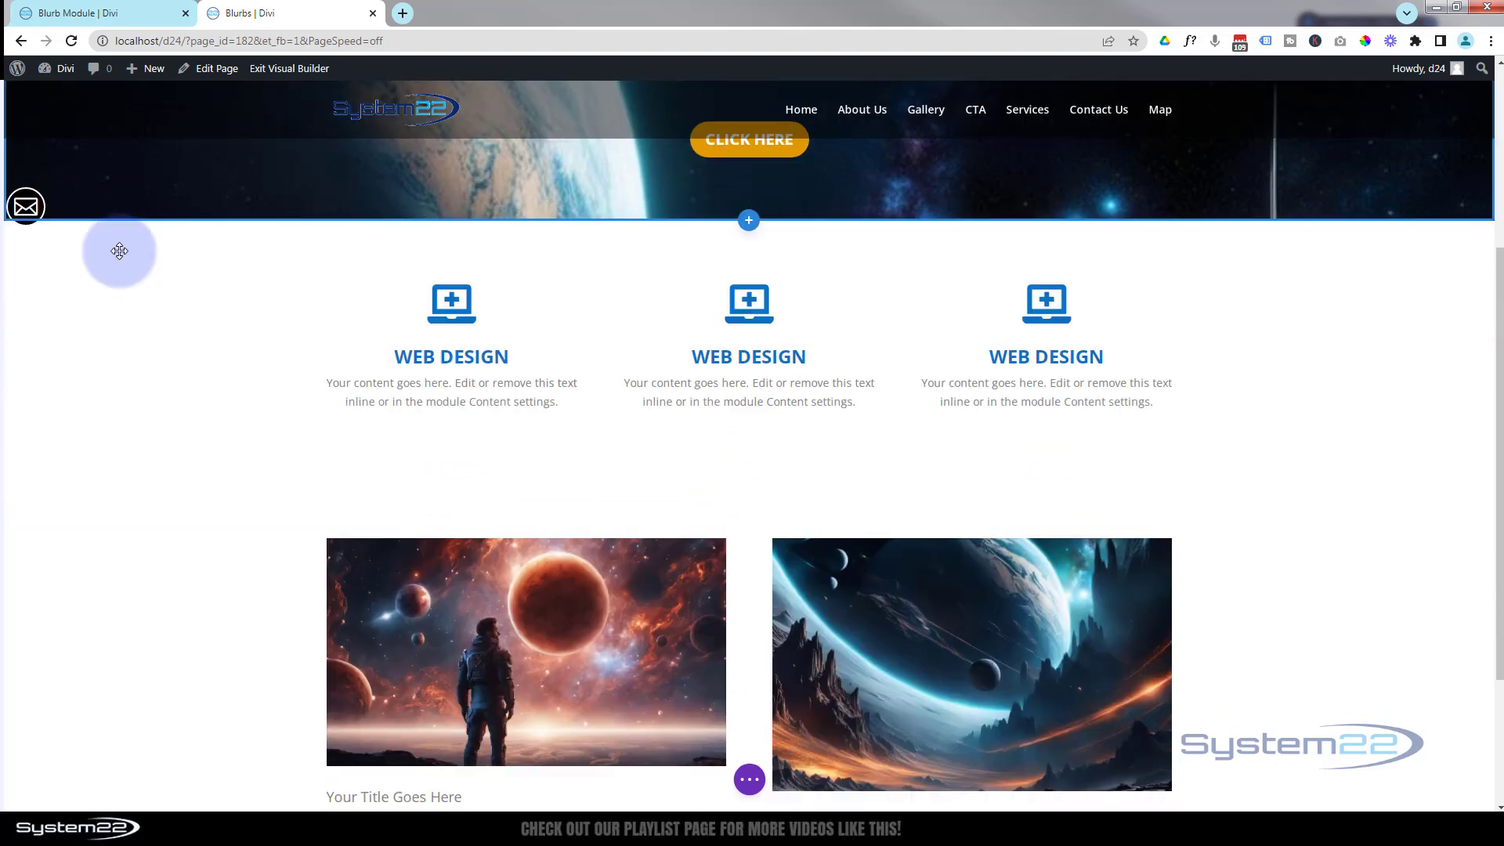
Set the fixed mail row's Z Index to 100 in its position settings
{"action": "scroll", "coordinate": [119, 251], "scroll_direction": "down", "scroll_amount": 3}
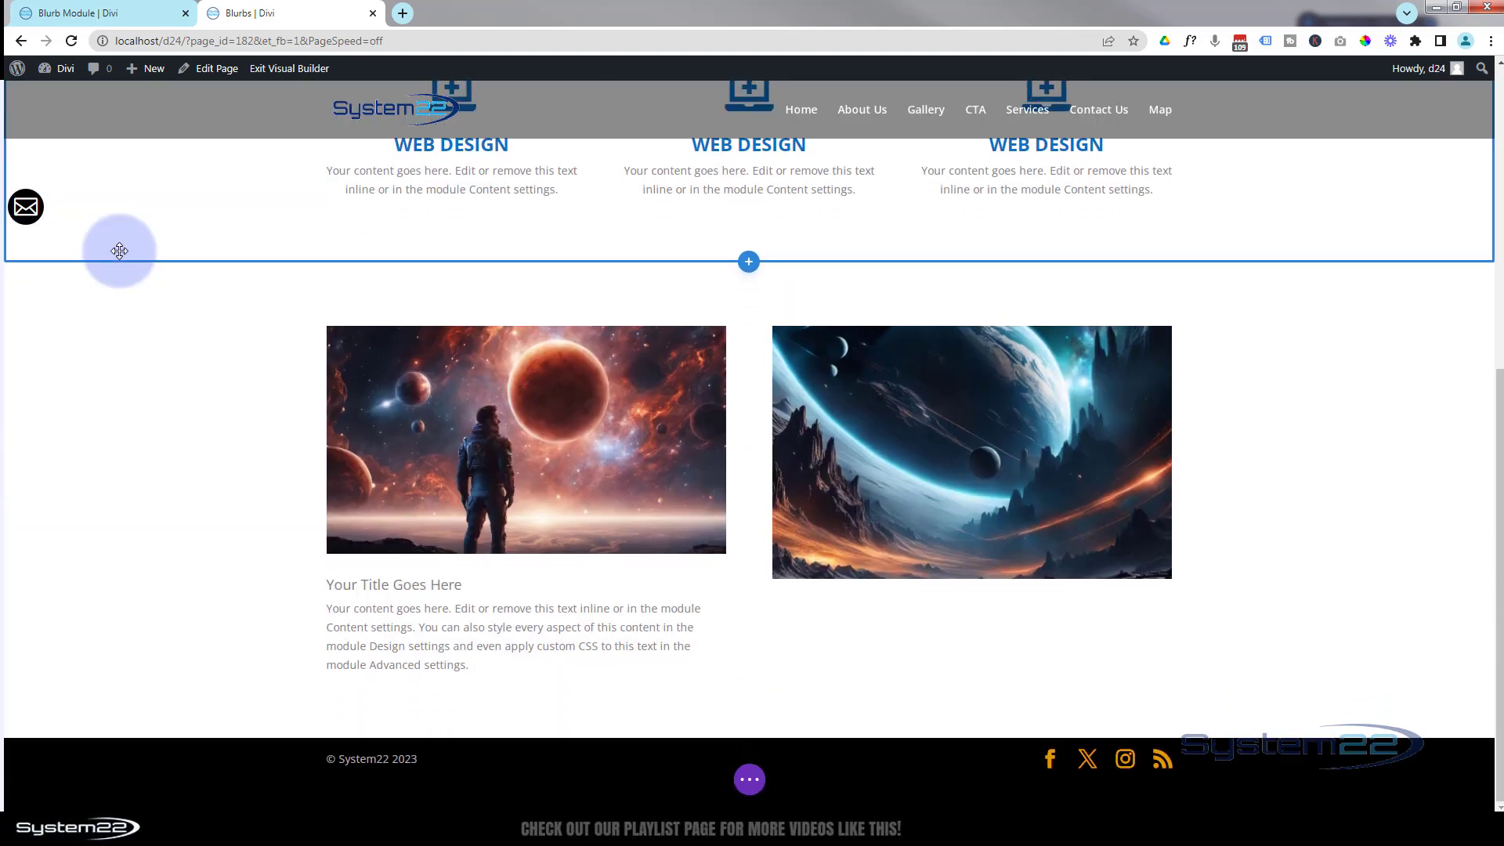
{"action": "scroll", "coordinate": [119, 250], "scroll_direction": "up", "scroll_amount": 5}
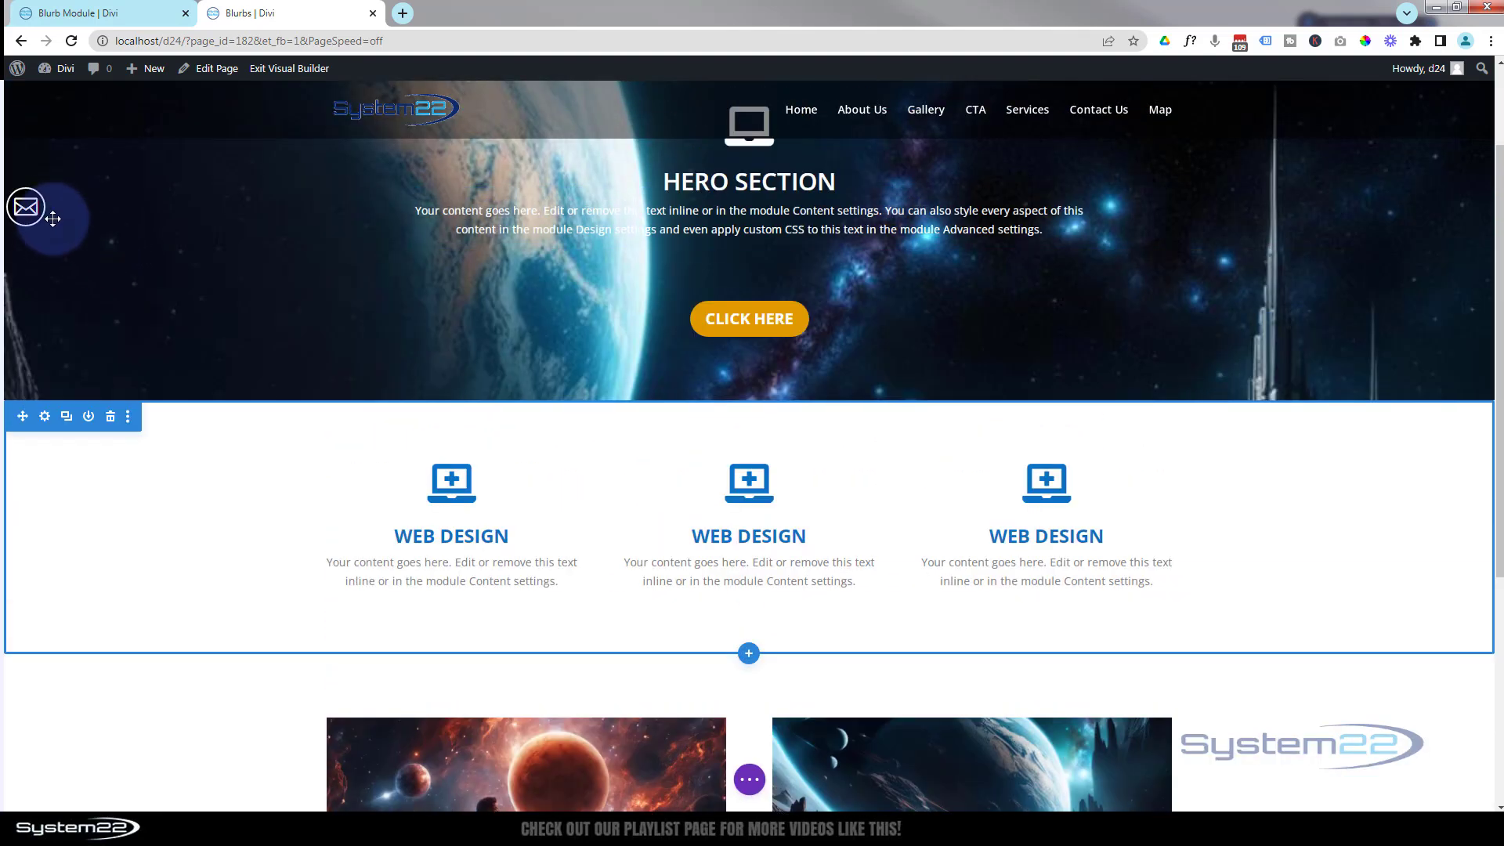
{"action": "mouse_move", "coordinate": [24, 210]}
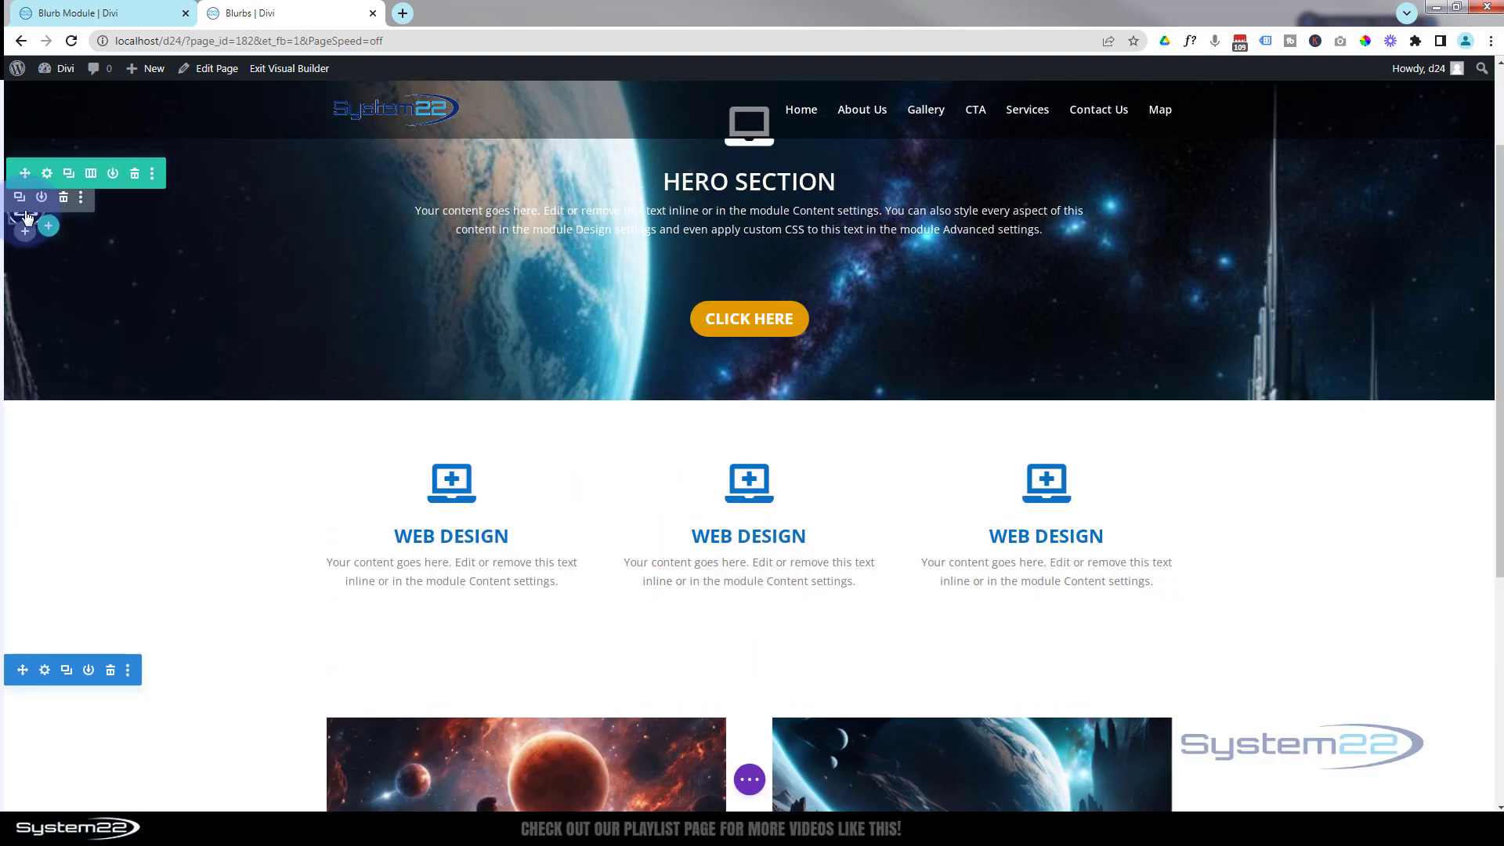
{"action": "left_click", "coordinate": [47, 174]}
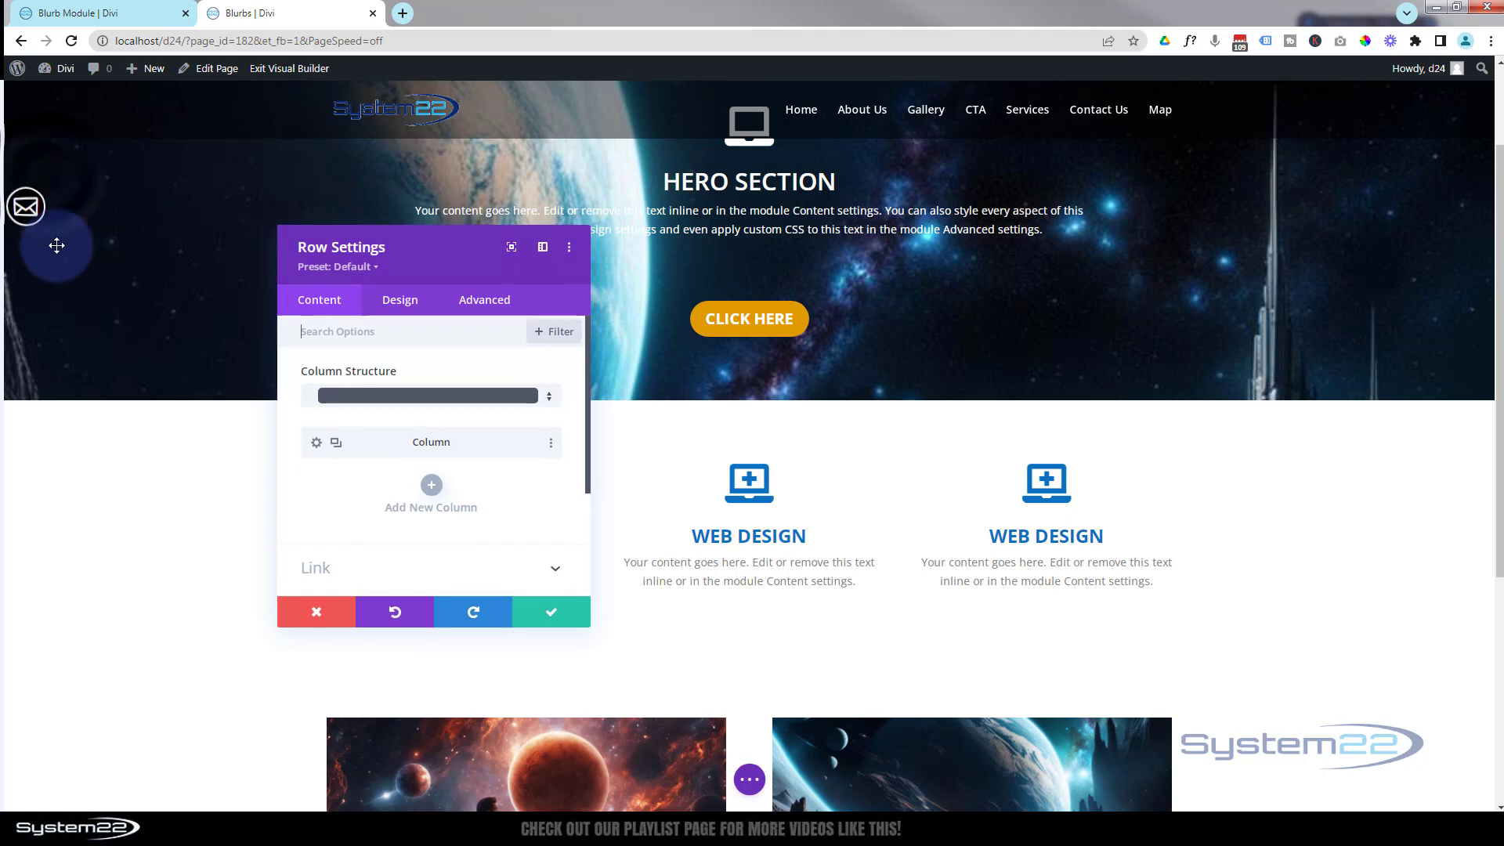
{"action": "left_click", "coordinate": [473, 302]}
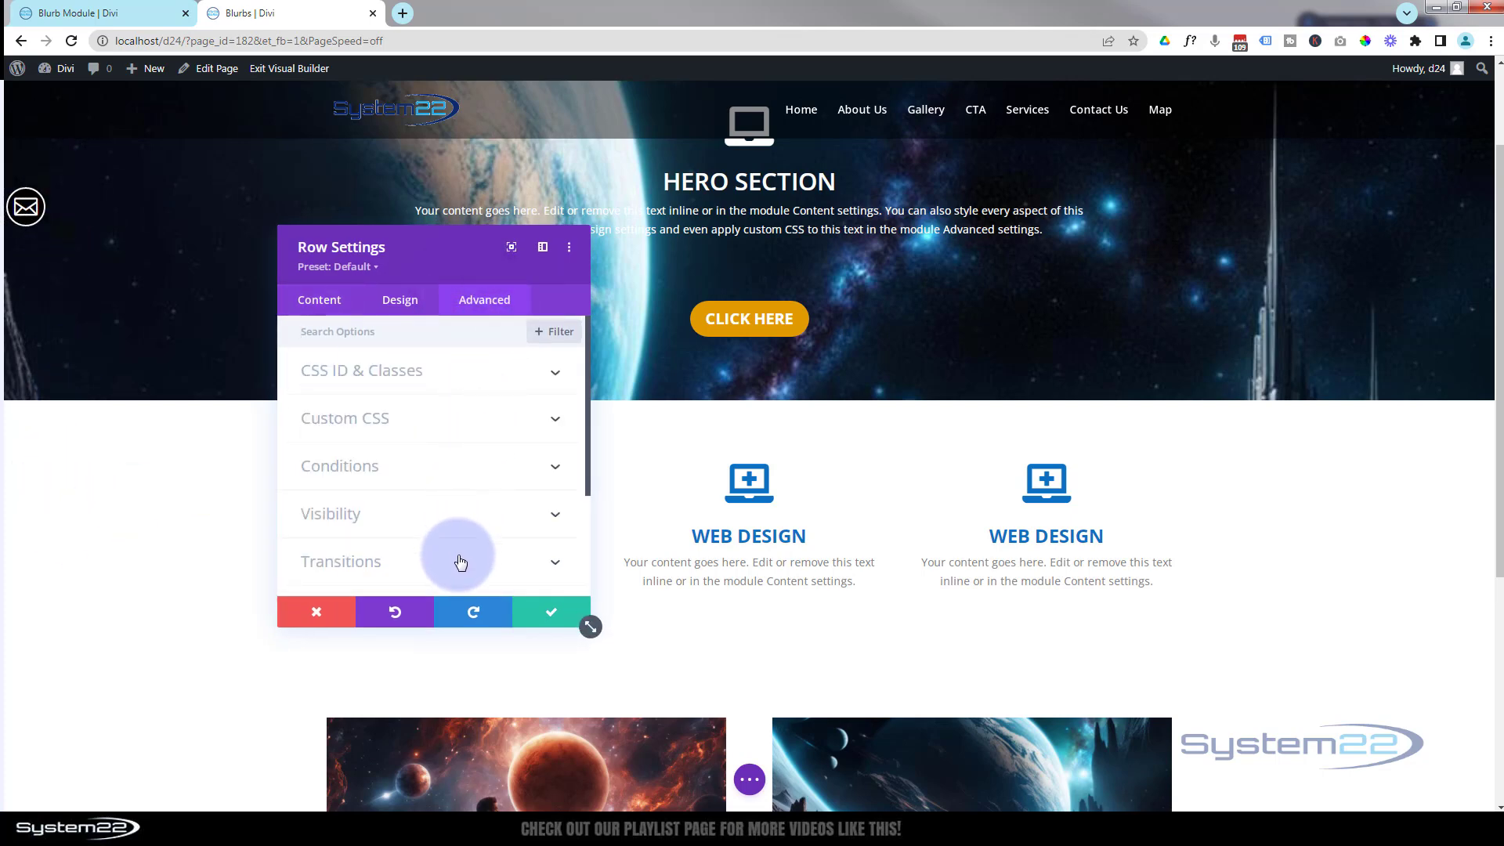
{"action": "scroll", "coordinate": [460, 561], "scroll_direction": "down", "scroll_amount": 3}
{"action": "left_click", "coordinate": [416, 454]}
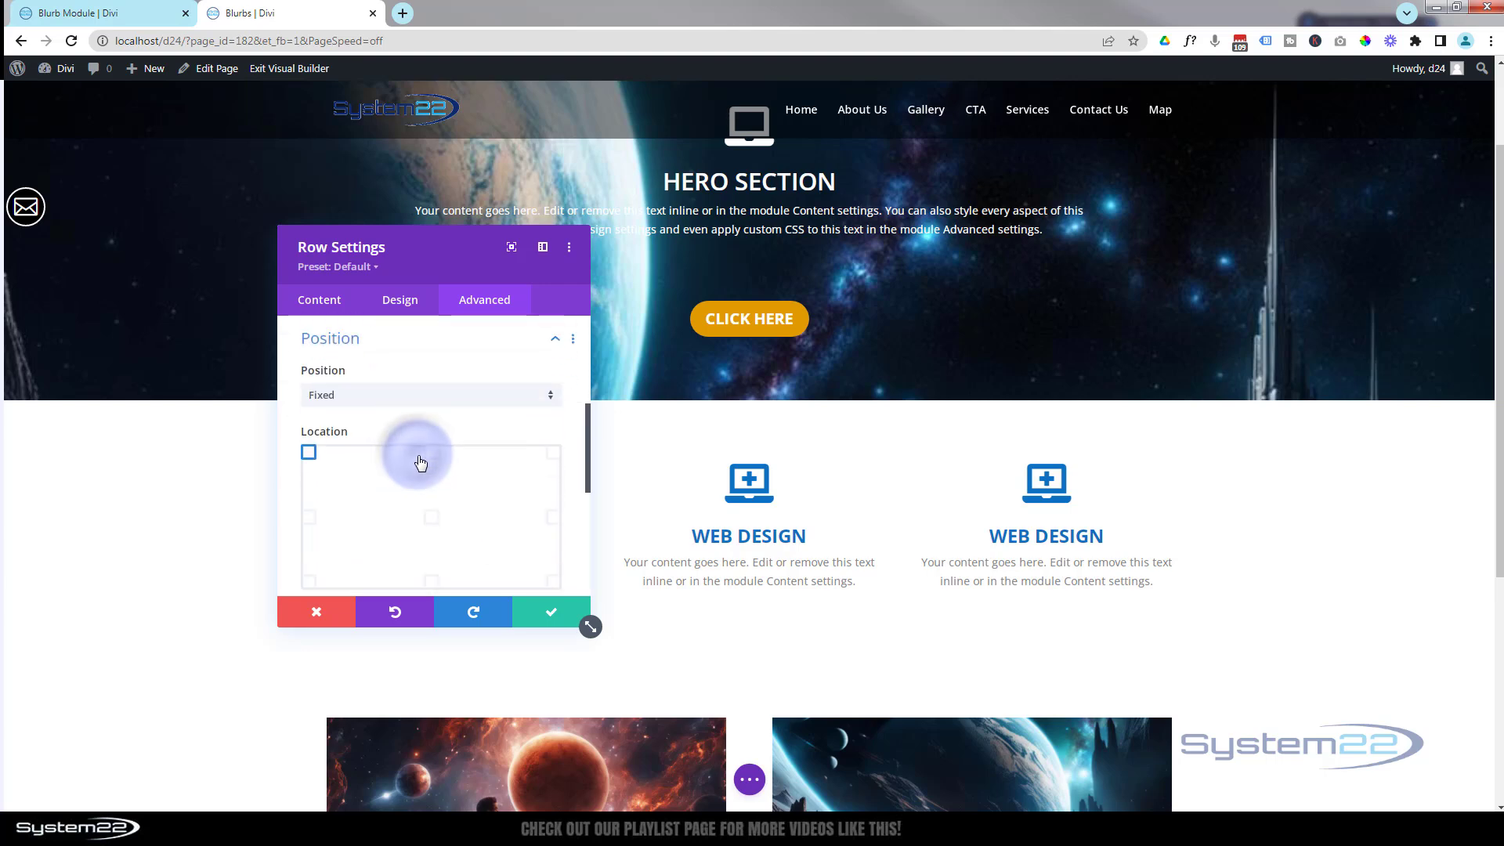
{"action": "scroll", "coordinate": [416, 457], "scroll_direction": "down", "scroll_amount": 5}
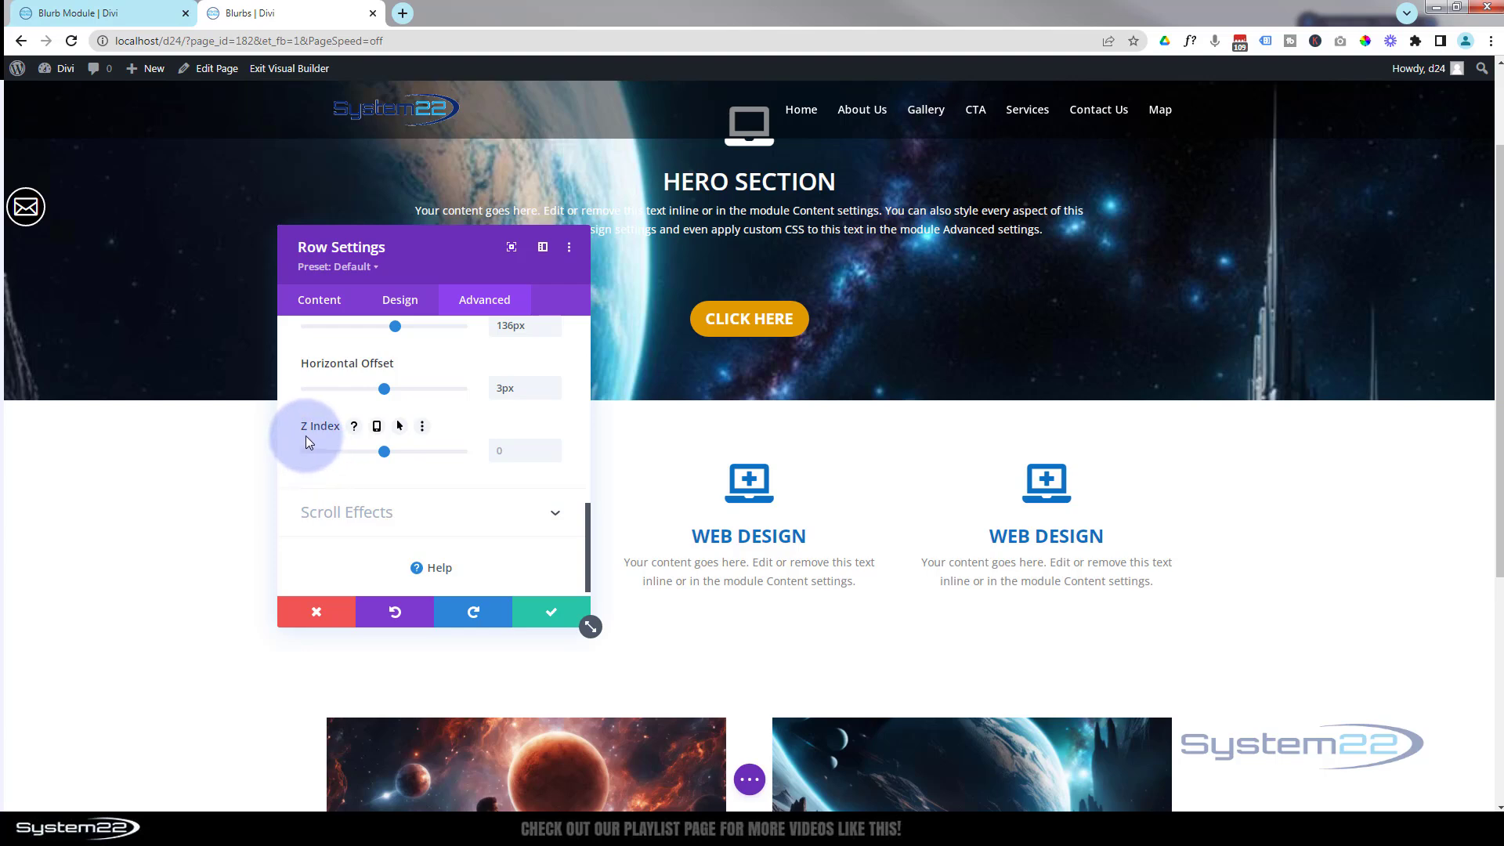
{"action": "left_click", "coordinate": [503, 451]}
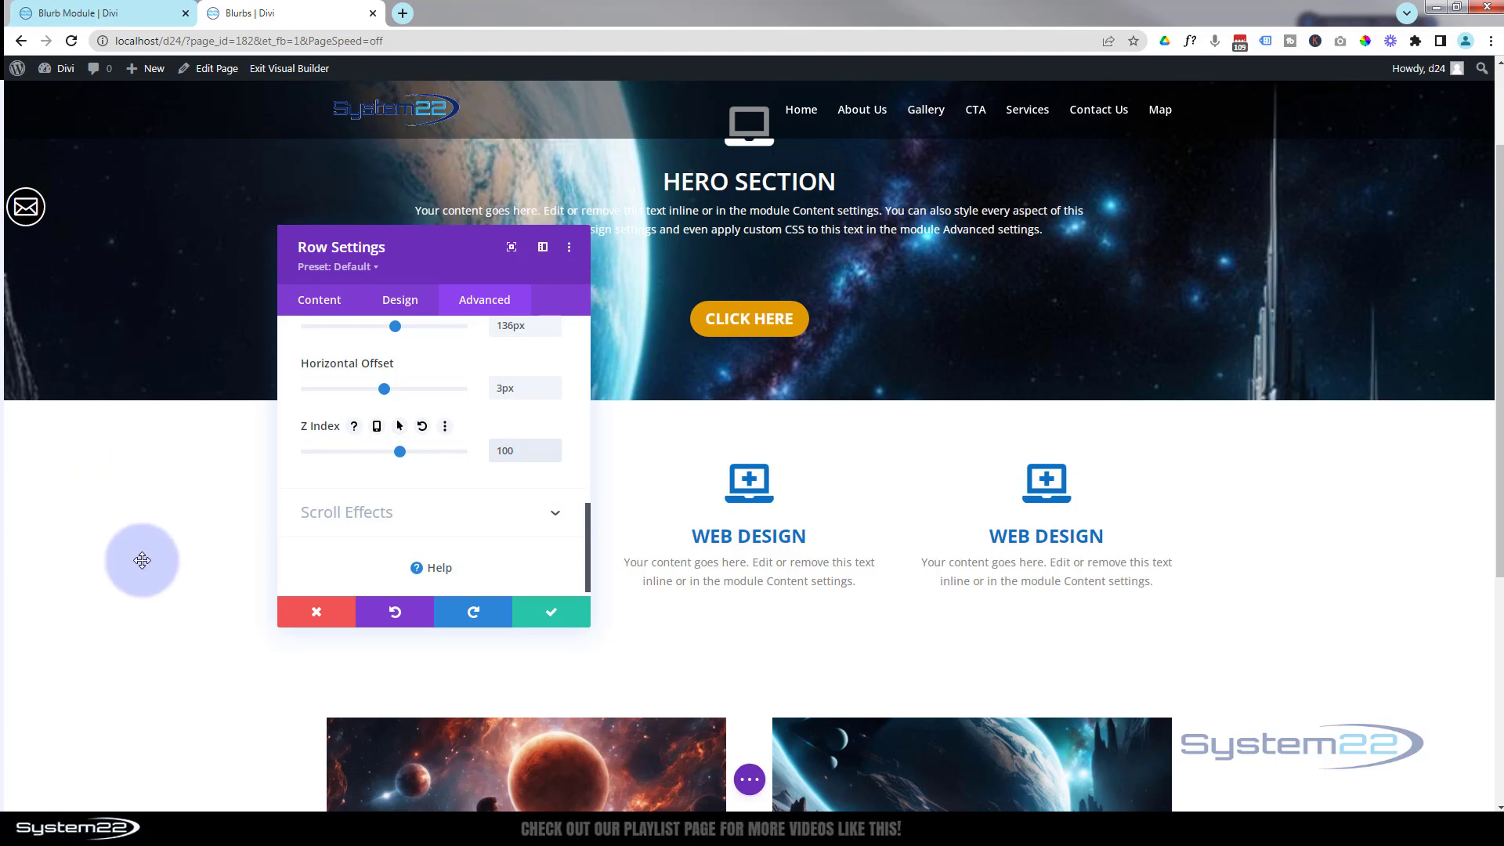
Check the mail button over the page's sections and save the row settings
{"action": "scroll", "coordinate": [141, 560], "scroll_direction": "down", "scroll_amount": 5}
{"action": "scroll", "coordinate": [142, 564], "scroll_direction": "up", "scroll_amount": 2}
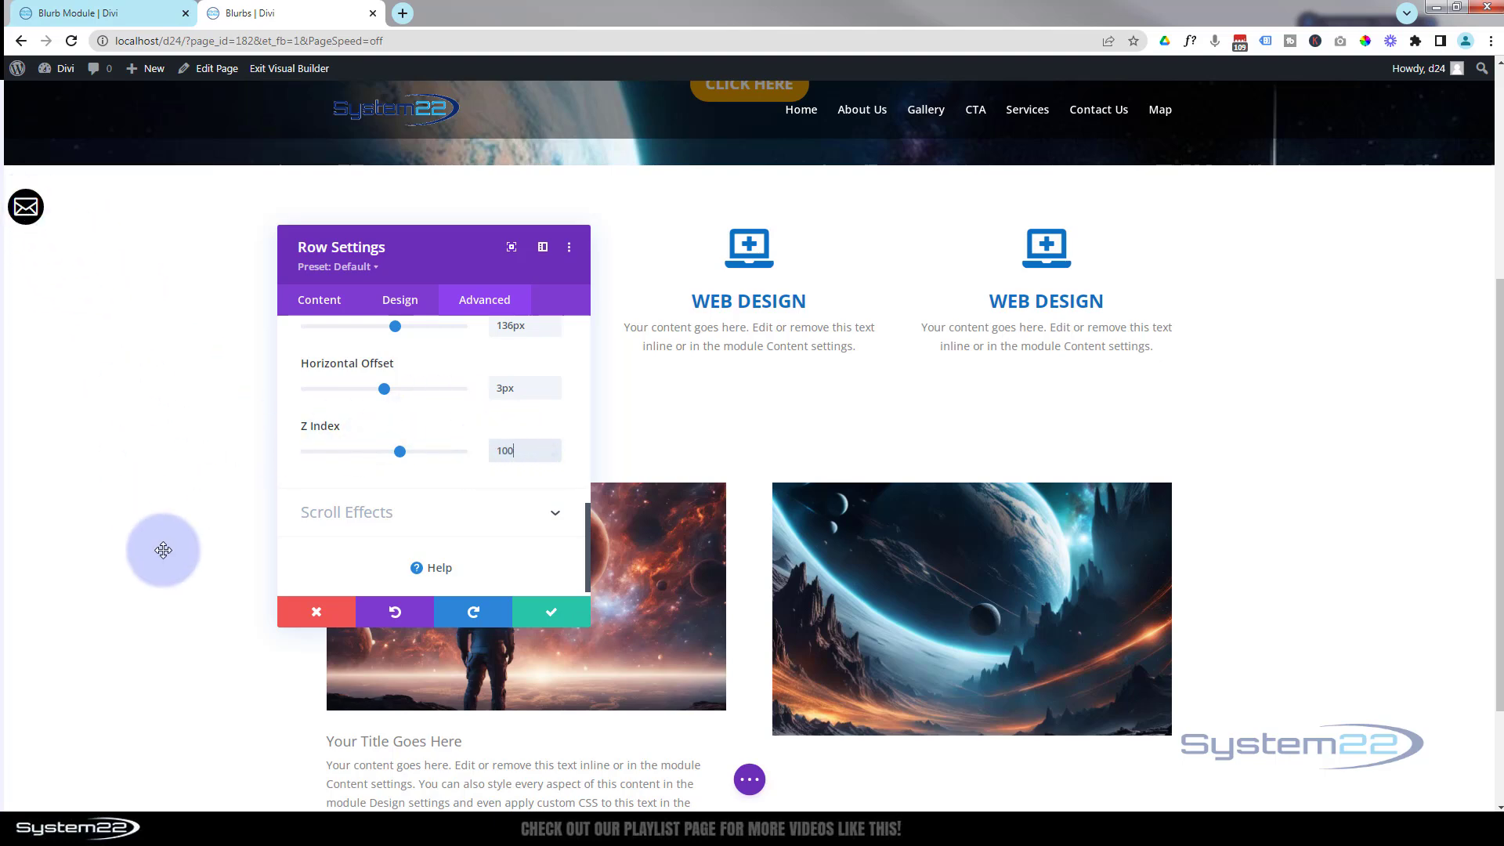
{"action": "scroll", "coordinate": [163, 550], "scroll_direction": "down", "scroll_amount": 2}
{"action": "scroll", "coordinate": [164, 553], "scroll_direction": "up", "scroll_amount": 6}
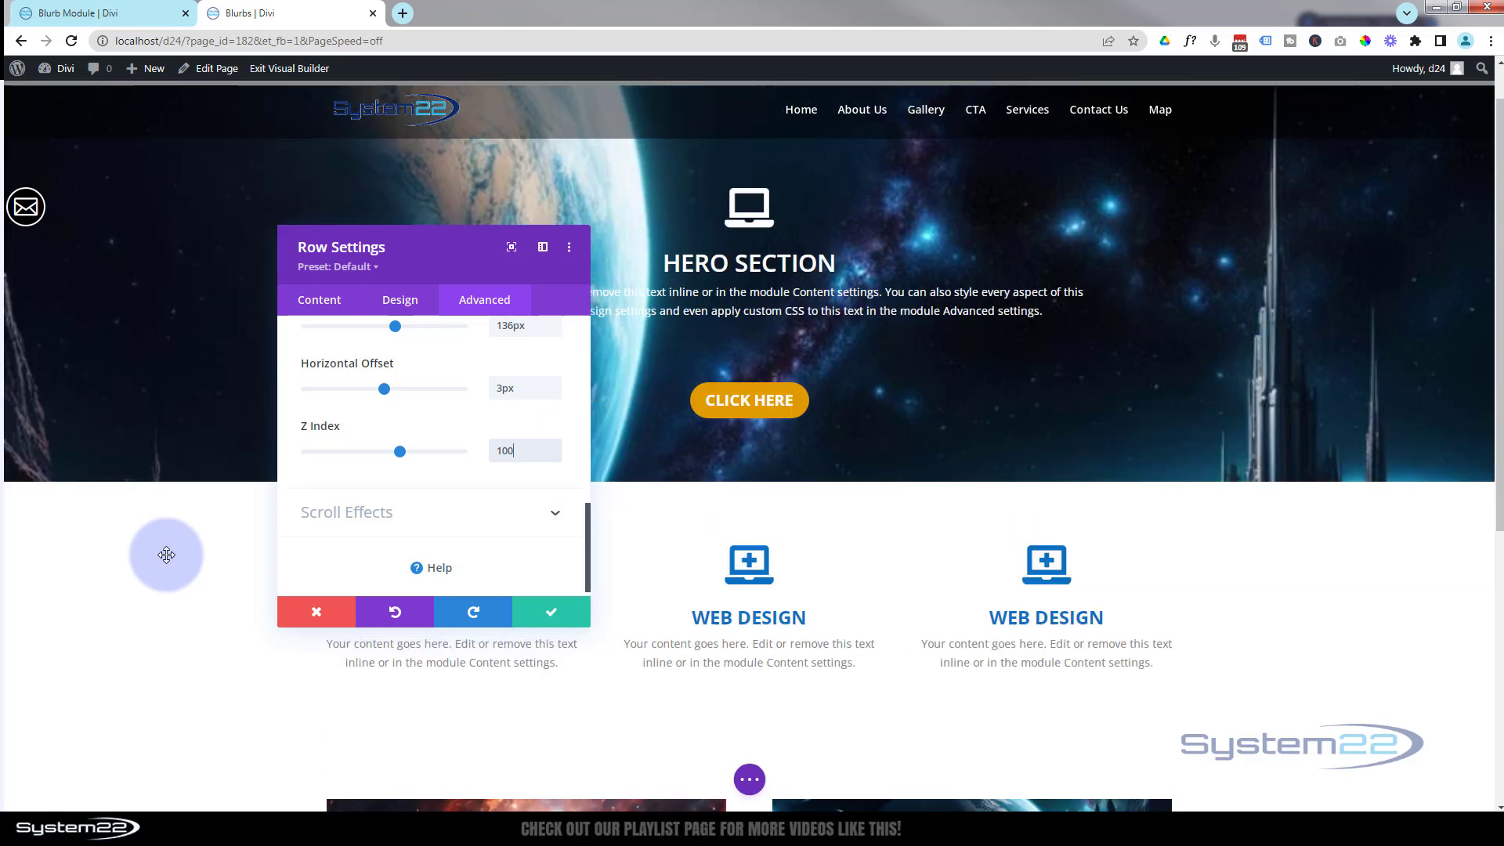
{"action": "left_click", "coordinate": [552, 616]}
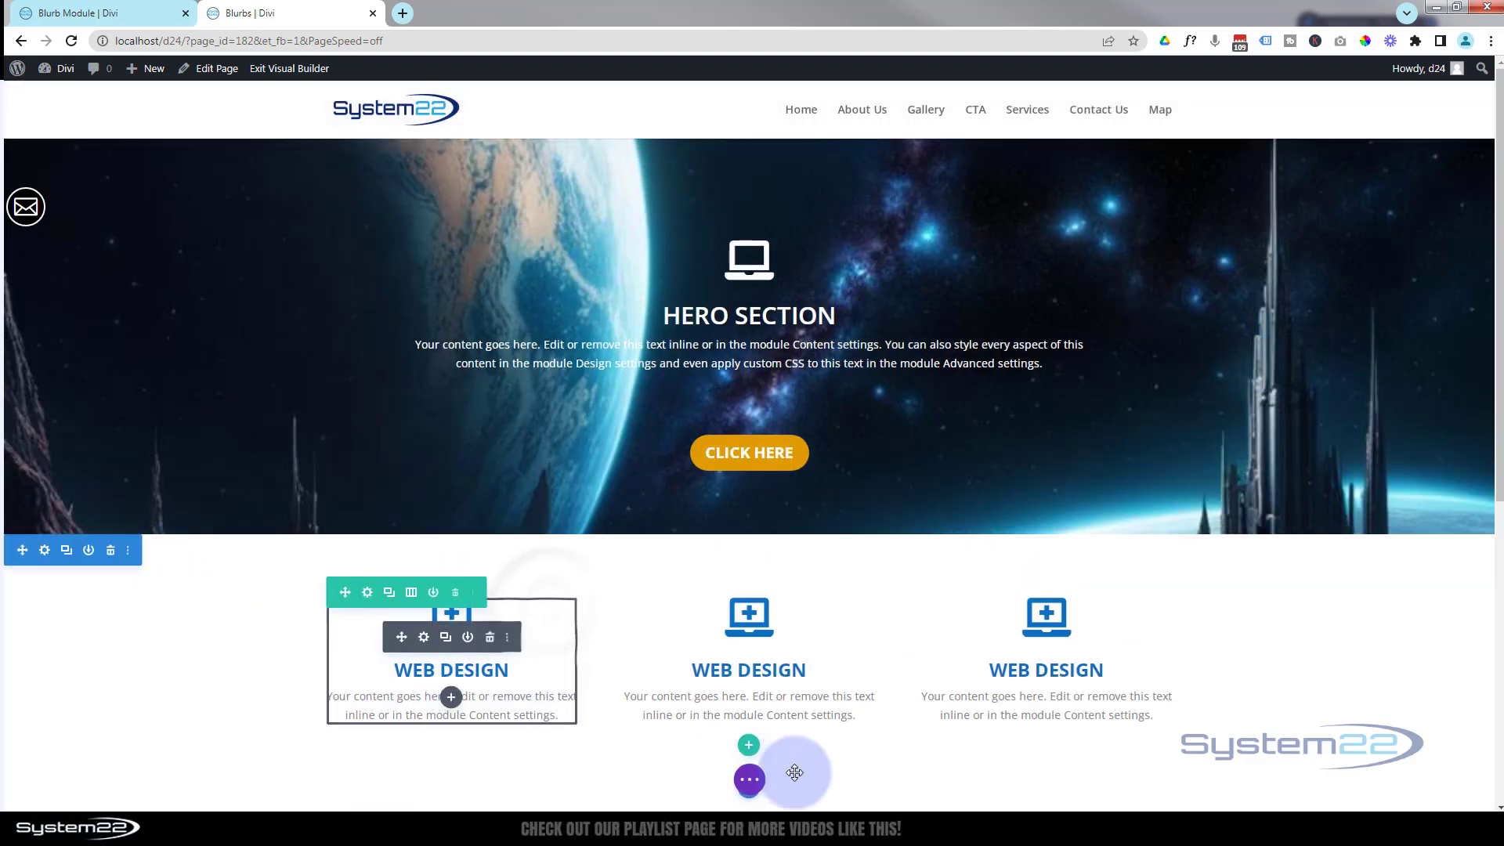
Save the page as a draft and exit the Visual Builder
{"action": "left_click", "coordinate": [749, 780]}
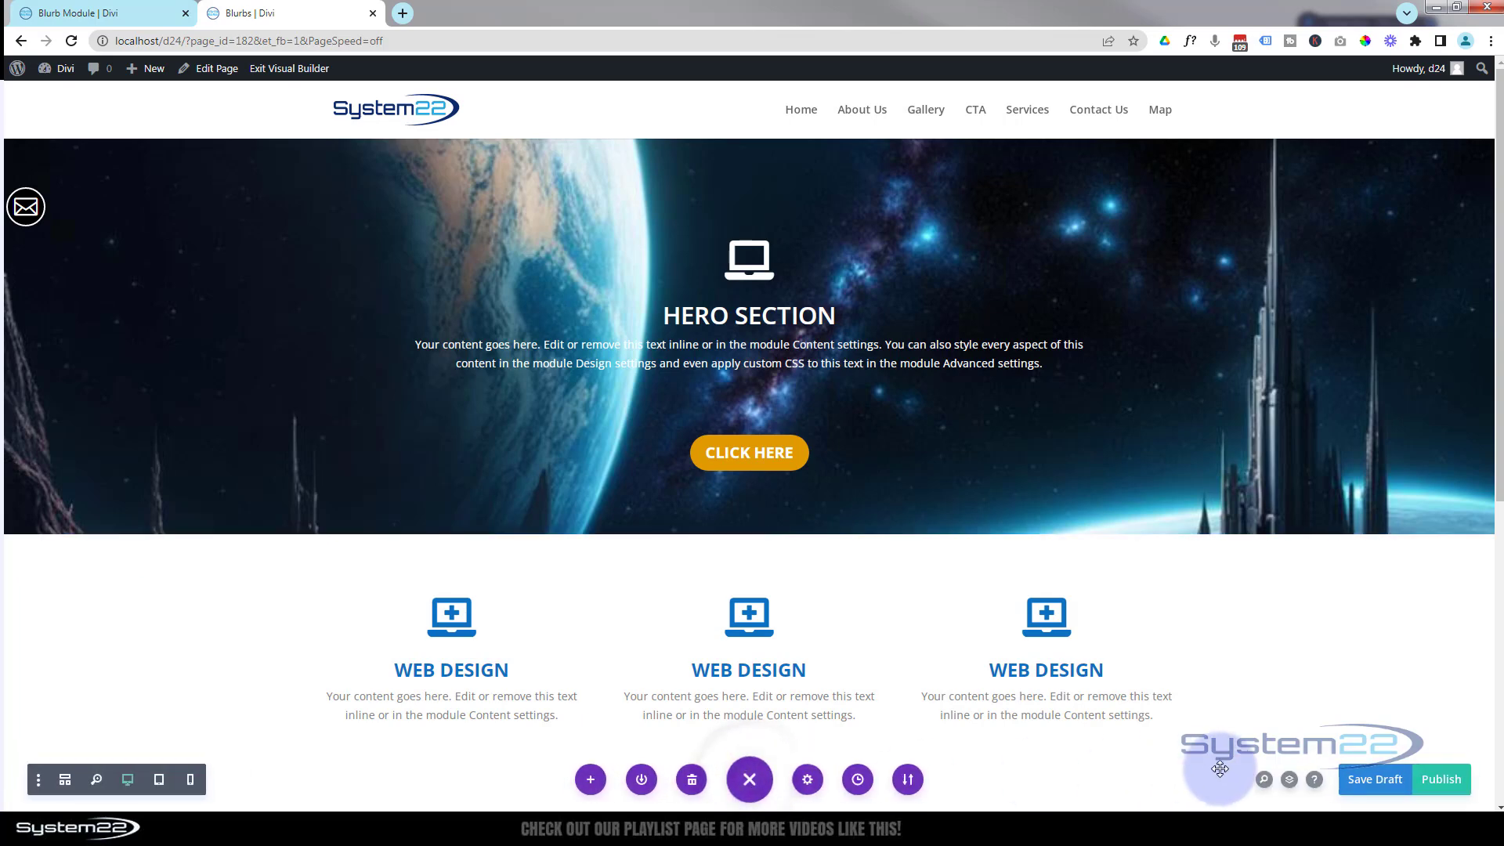
{"action": "left_click", "coordinate": [1377, 781]}
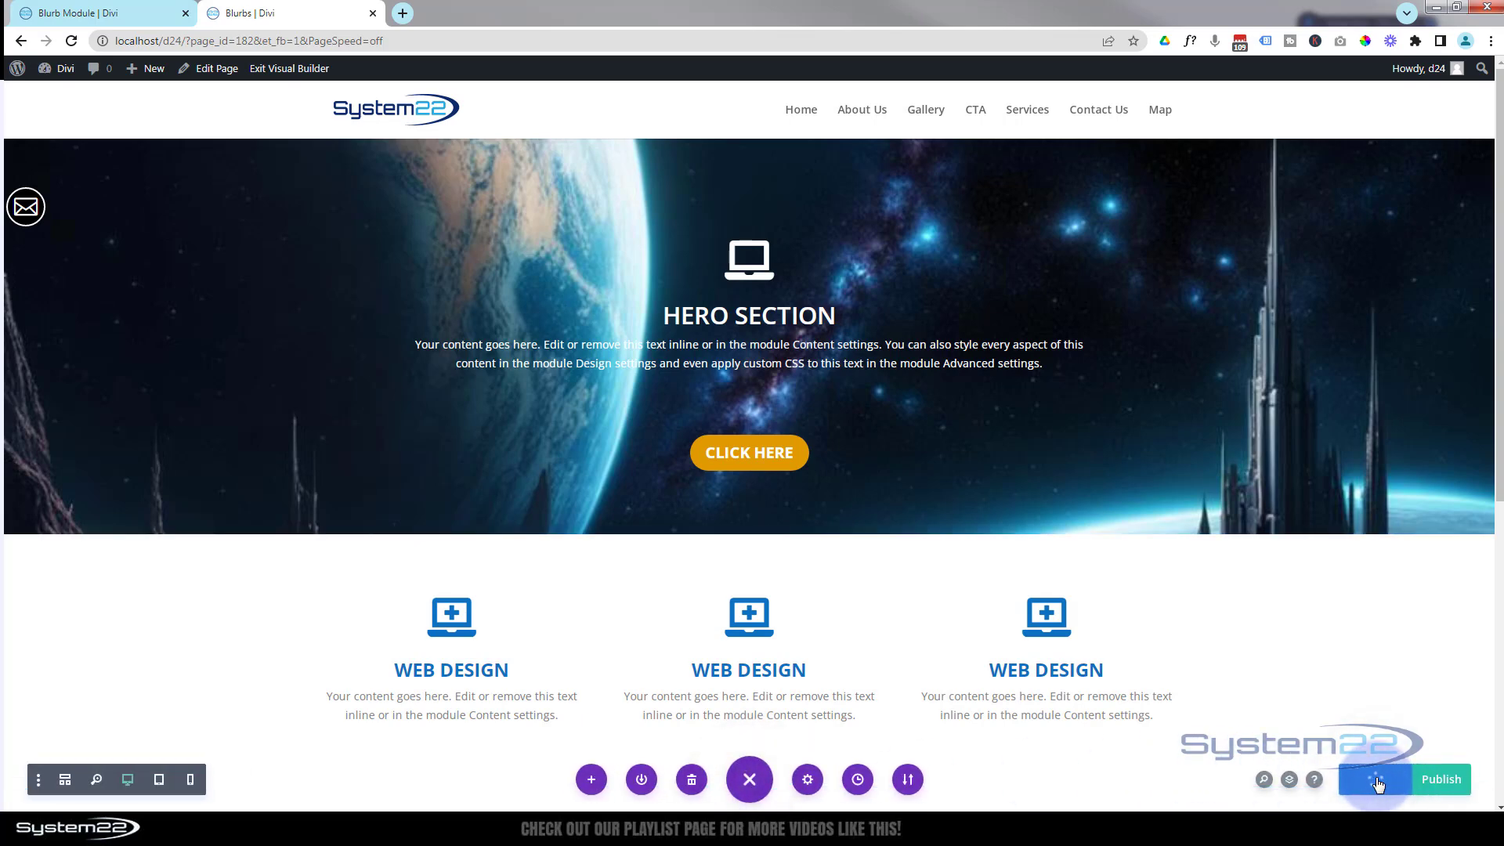
{"action": "left_click", "coordinate": [277, 70]}
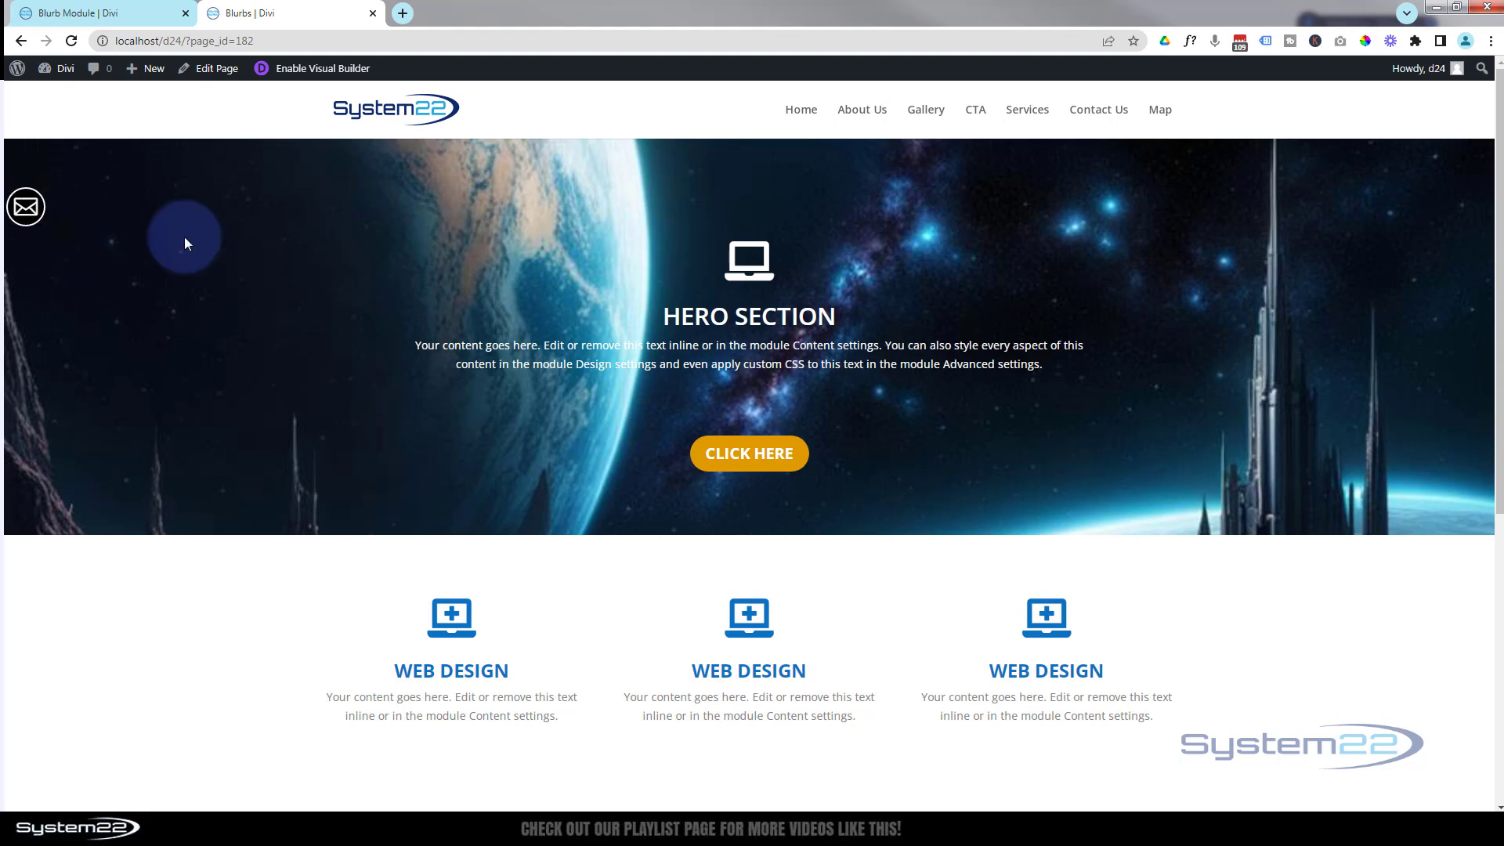
Check the fixed mail button and the second image blurb's hover overlay on the front-end page
{"action": "scroll", "coordinate": [373, 284], "scroll_direction": "down", "scroll_amount": 5}
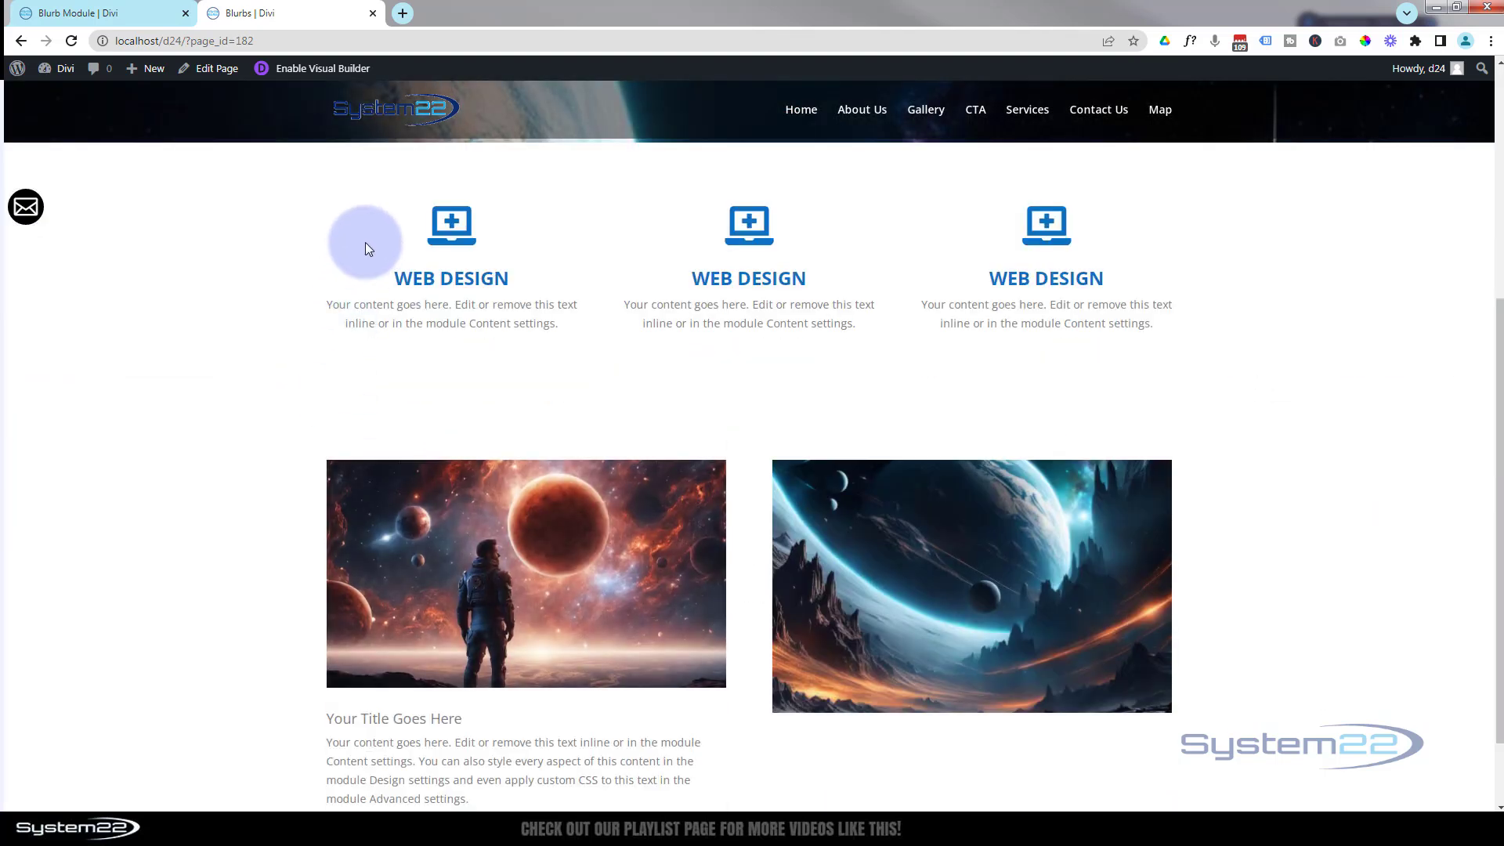
{"action": "scroll", "coordinate": [523, 374], "scroll_direction": "down", "scroll_amount": 2}
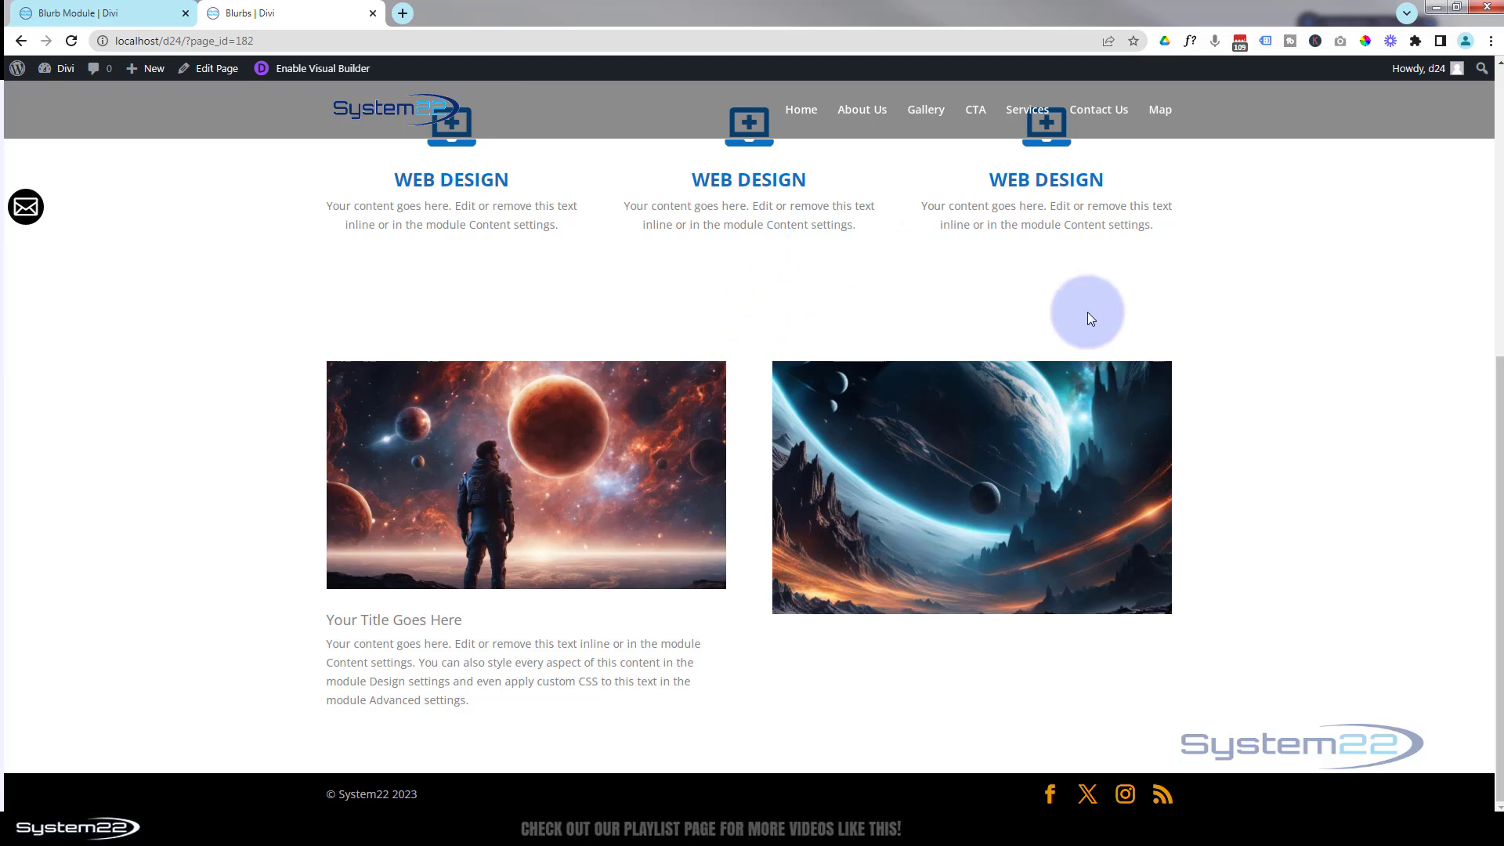
{"action": "mouse_move", "coordinate": [1026, 475]}
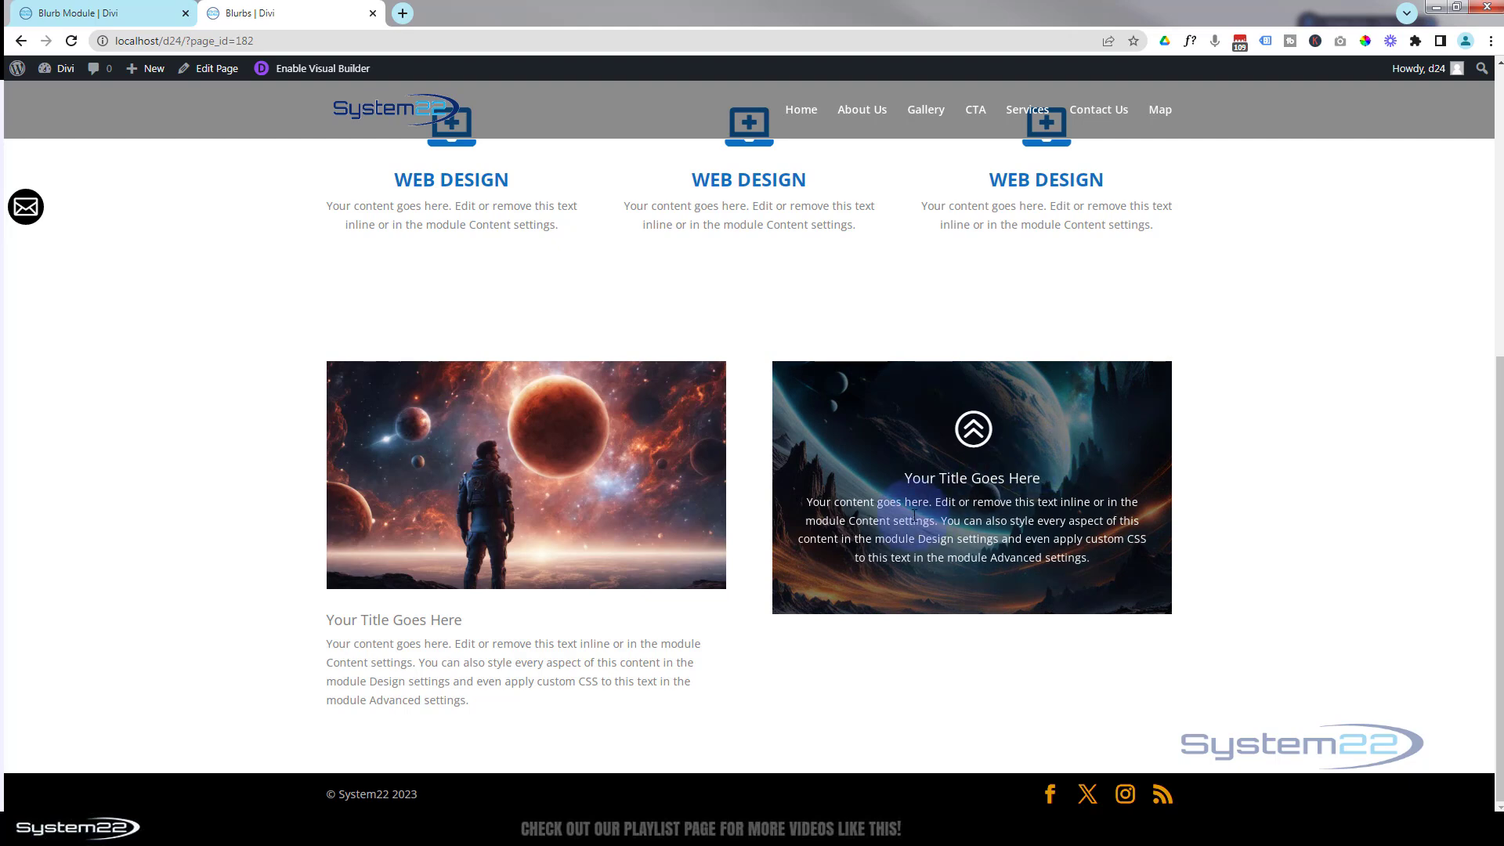
{"action": "scroll", "coordinate": [903, 517], "scroll_direction": "up", "scroll_amount": 5}
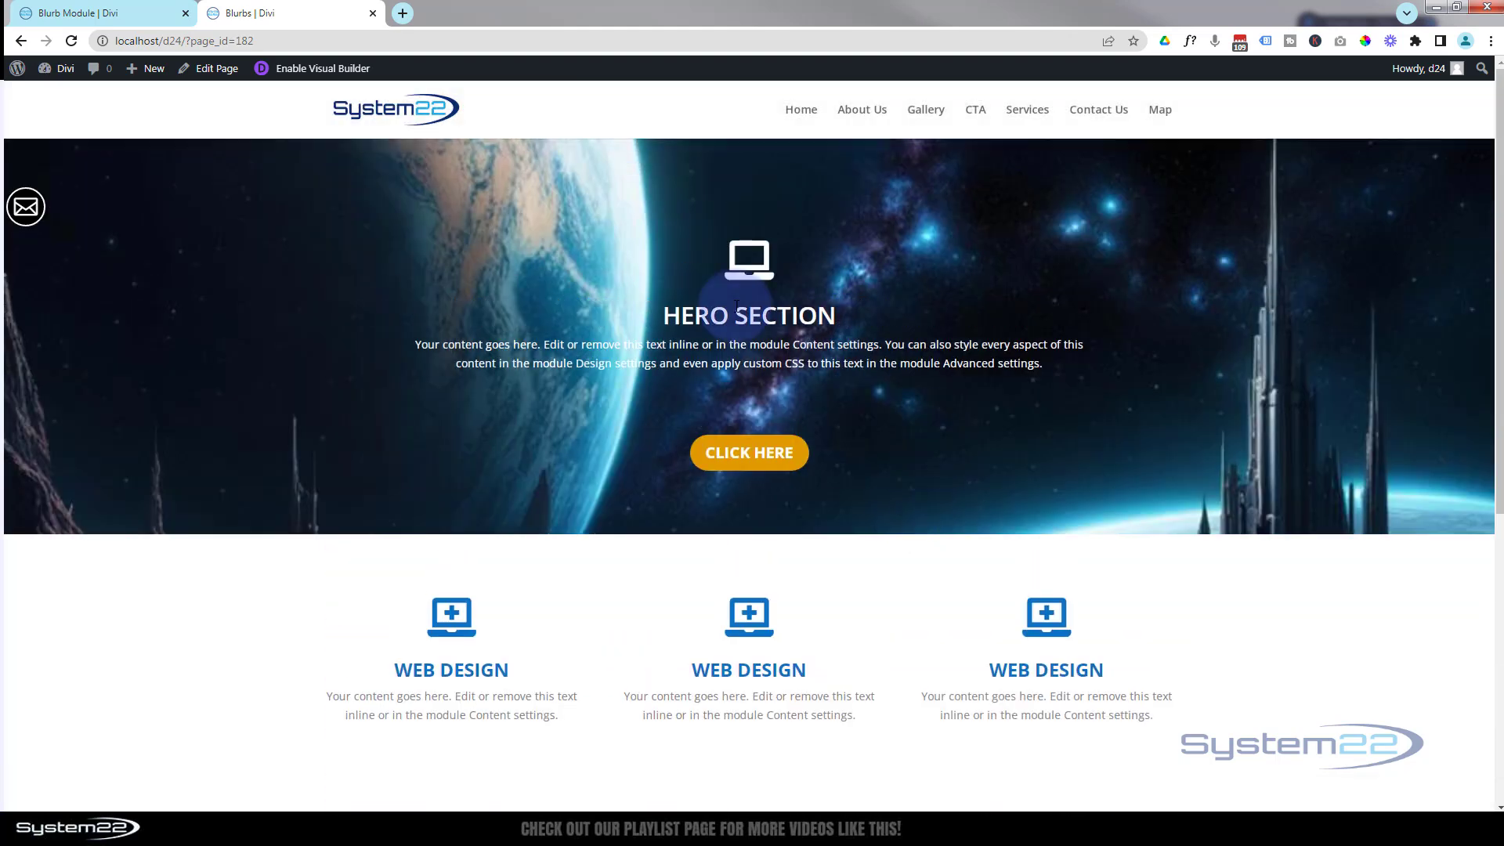
Reopen the page in the Visual Builder and delete the hero section's Click Here button module
{"action": "left_click", "coordinate": [315, 70]}
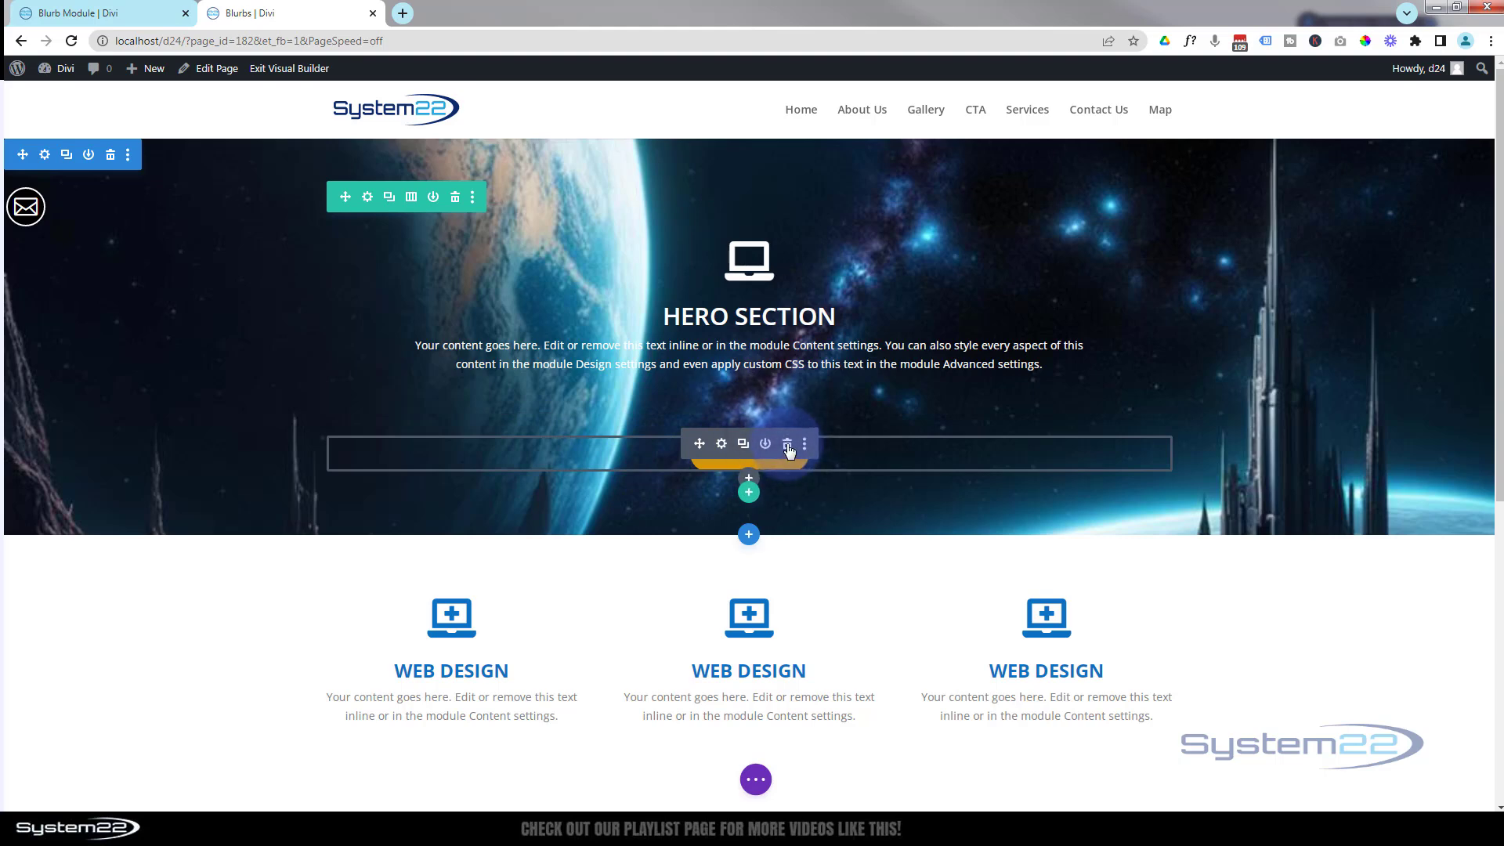
{"action": "left_click", "coordinate": [787, 446]}
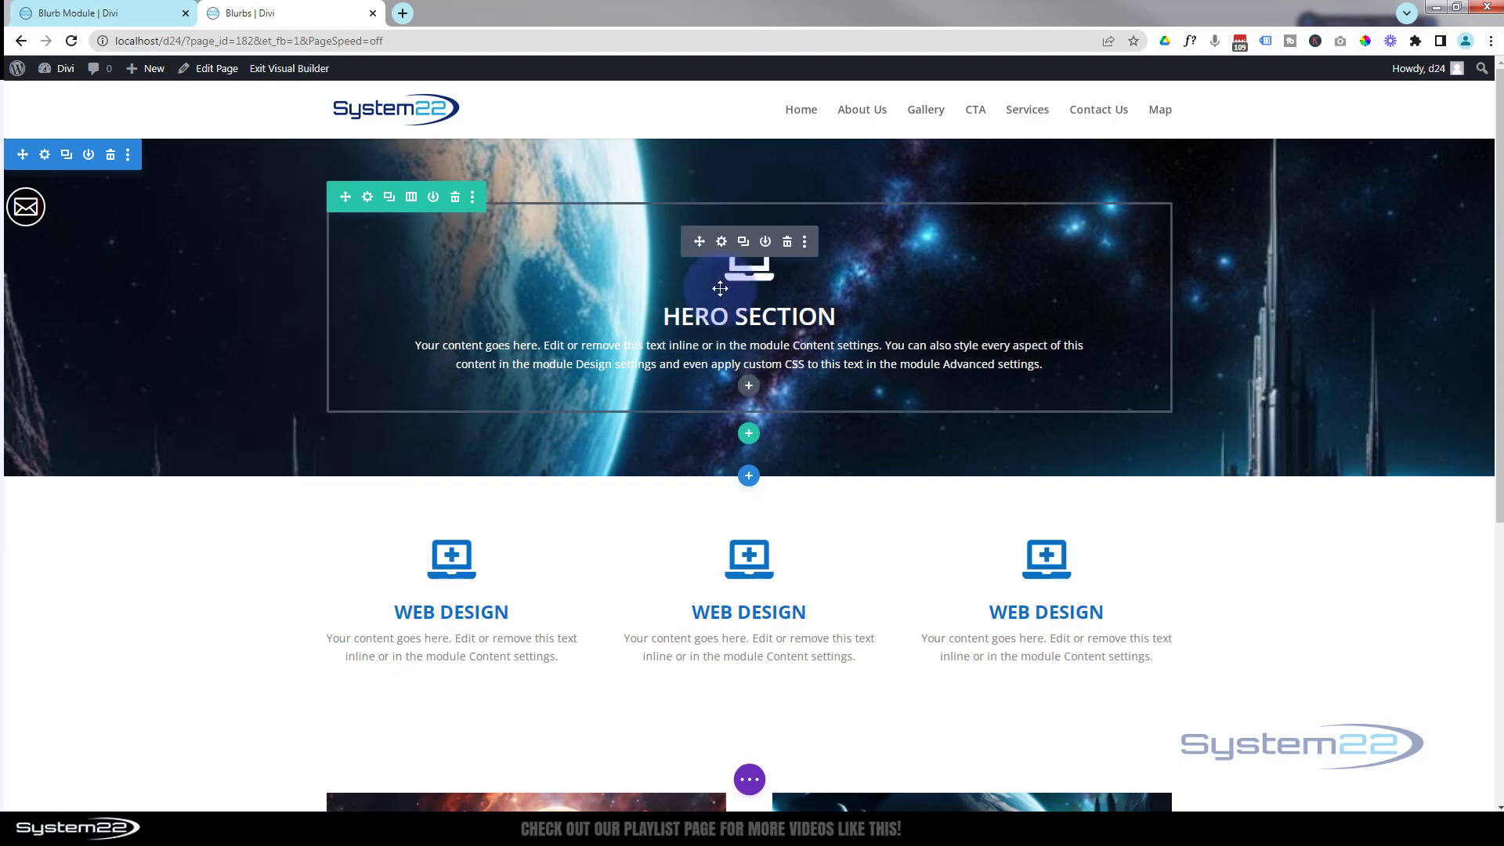
Add the text "Click Here" below the hero blurb's body paragraph, separated from it by an empty line
{"action": "left_click", "coordinate": [719, 243]}
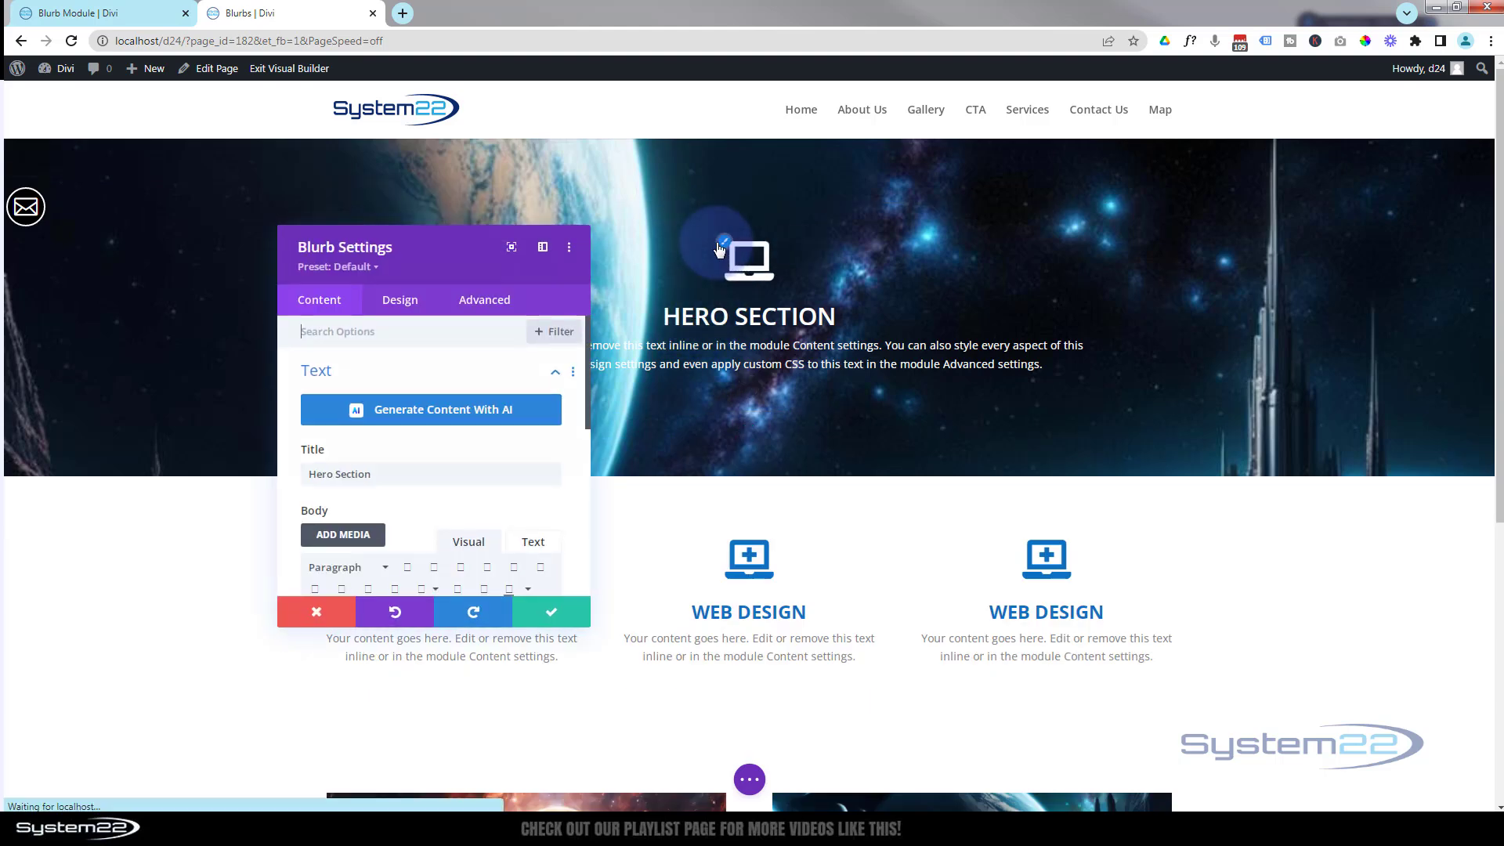
{"action": "left_click_drag", "start_coordinate": [442, 264], "coordinate": [393, 139]}
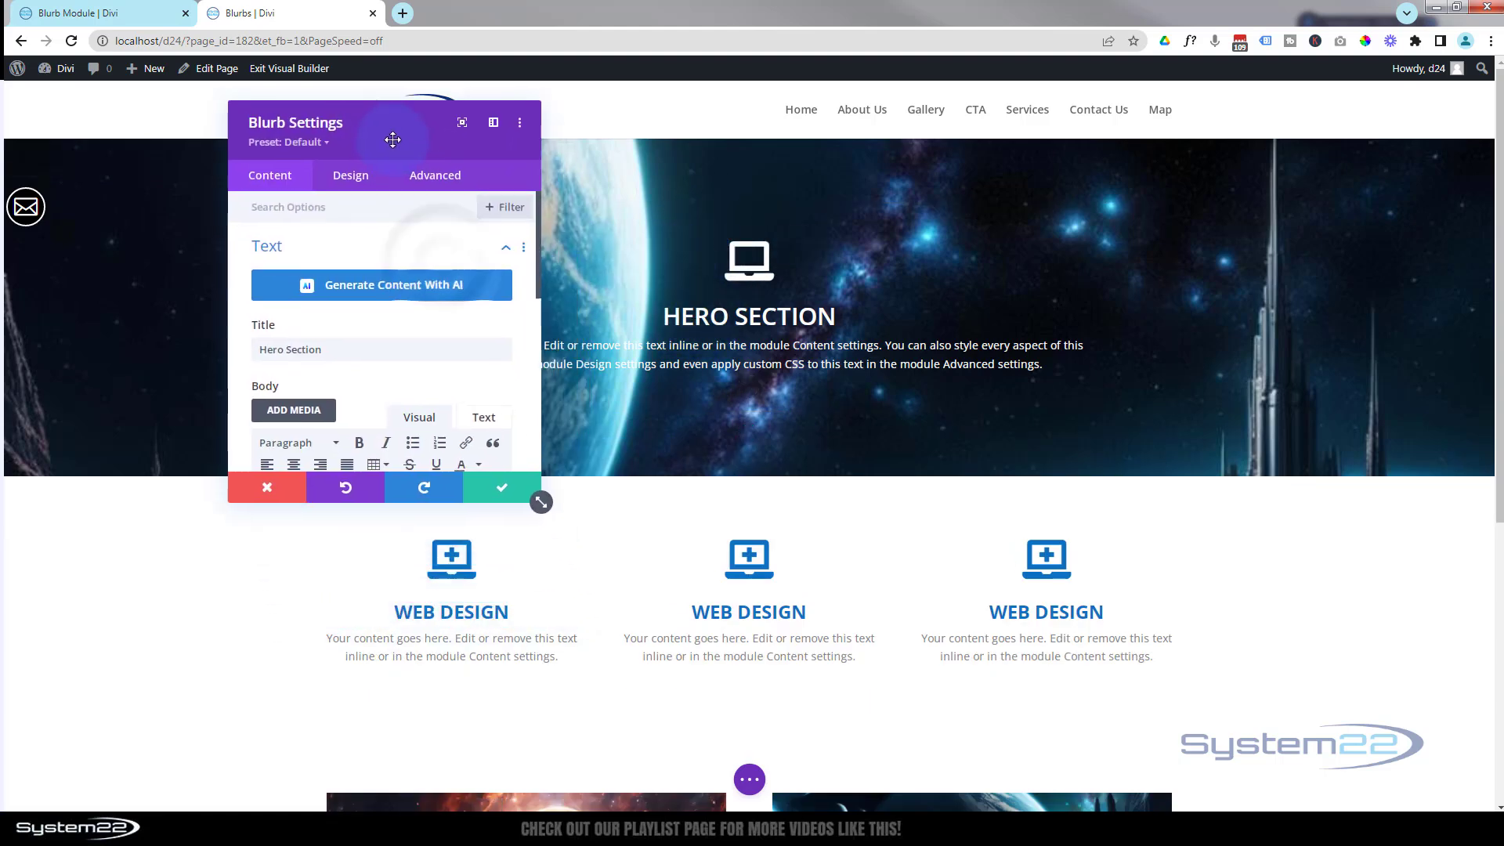
{"action": "scroll", "coordinate": [407, 372], "scroll_direction": "down", "scroll_amount": 2}
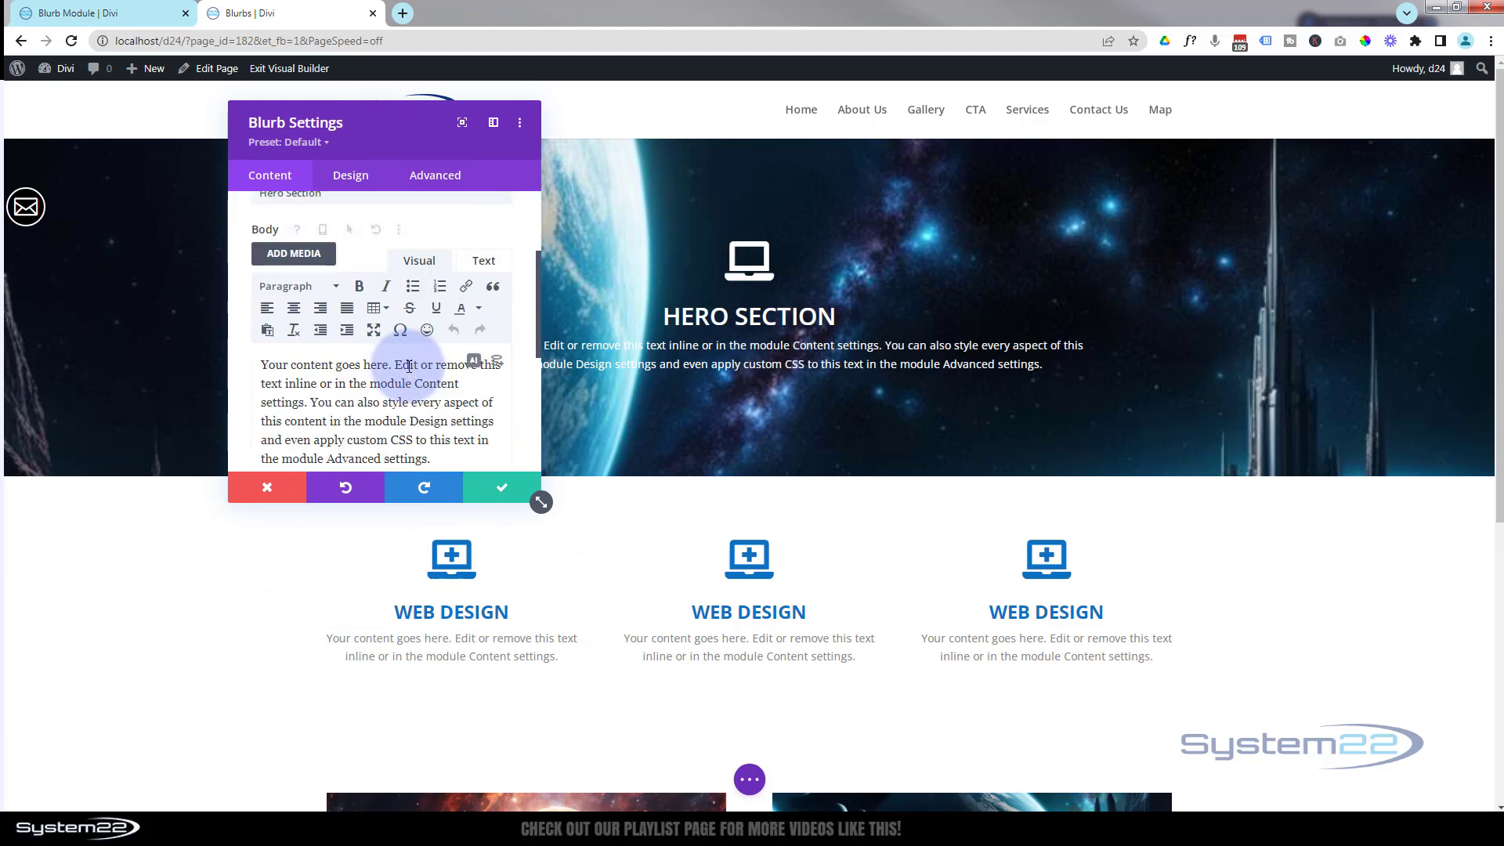
{"action": "scroll", "coordinate": [404, 364], "scroll_direction": "down", "scroll_amount": 4}
{"action": "scroll", "coordinate": [403, 368], "scroll_direction": "up", "scroll_amount": 4}
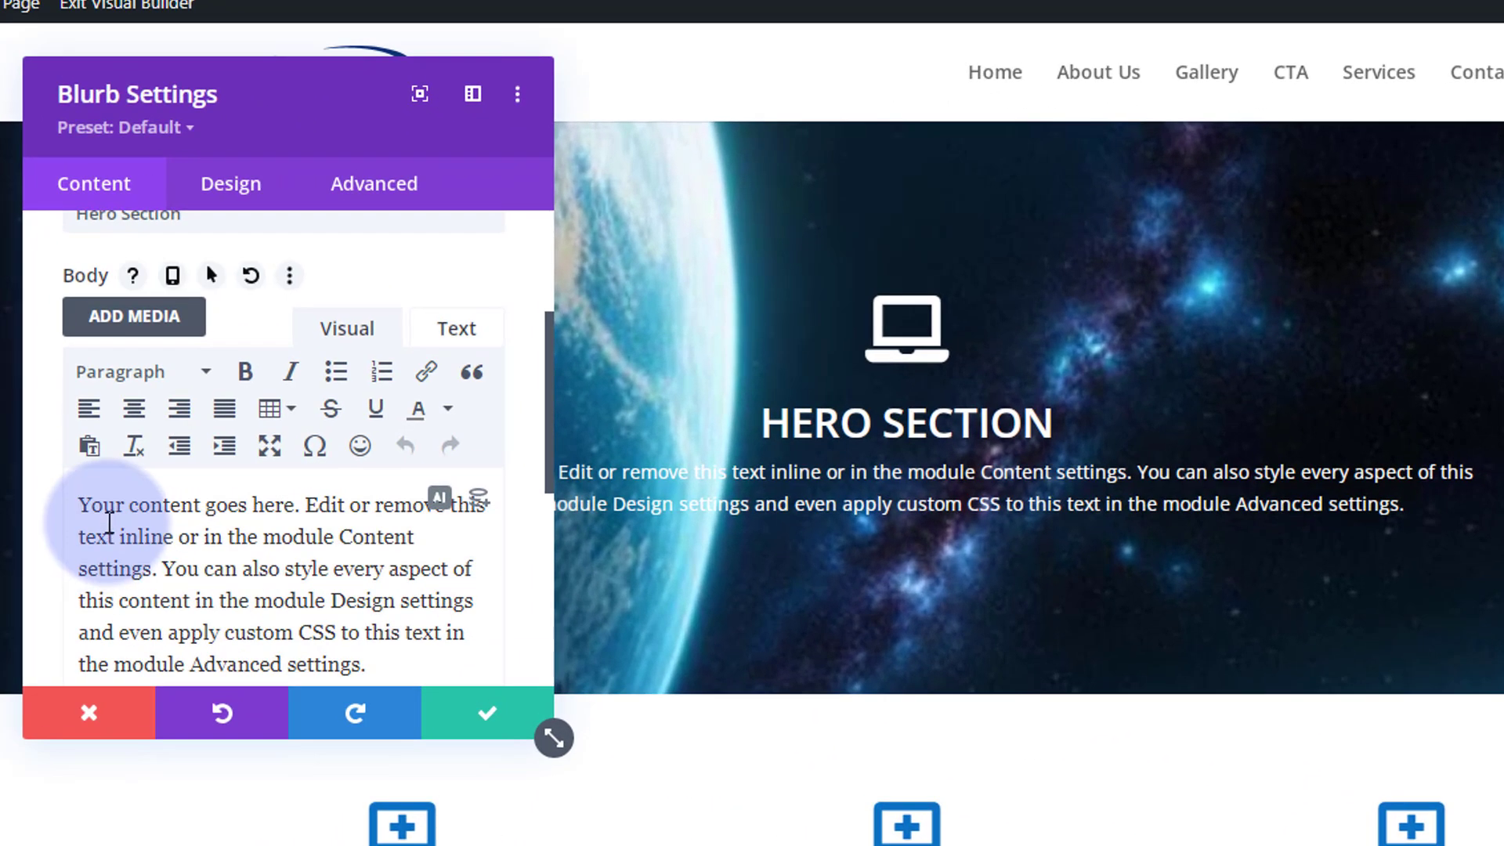
{"action": "scroll", "coordinate": [221, 541], "scroll_direction": "down", "scroll_amount": 2}
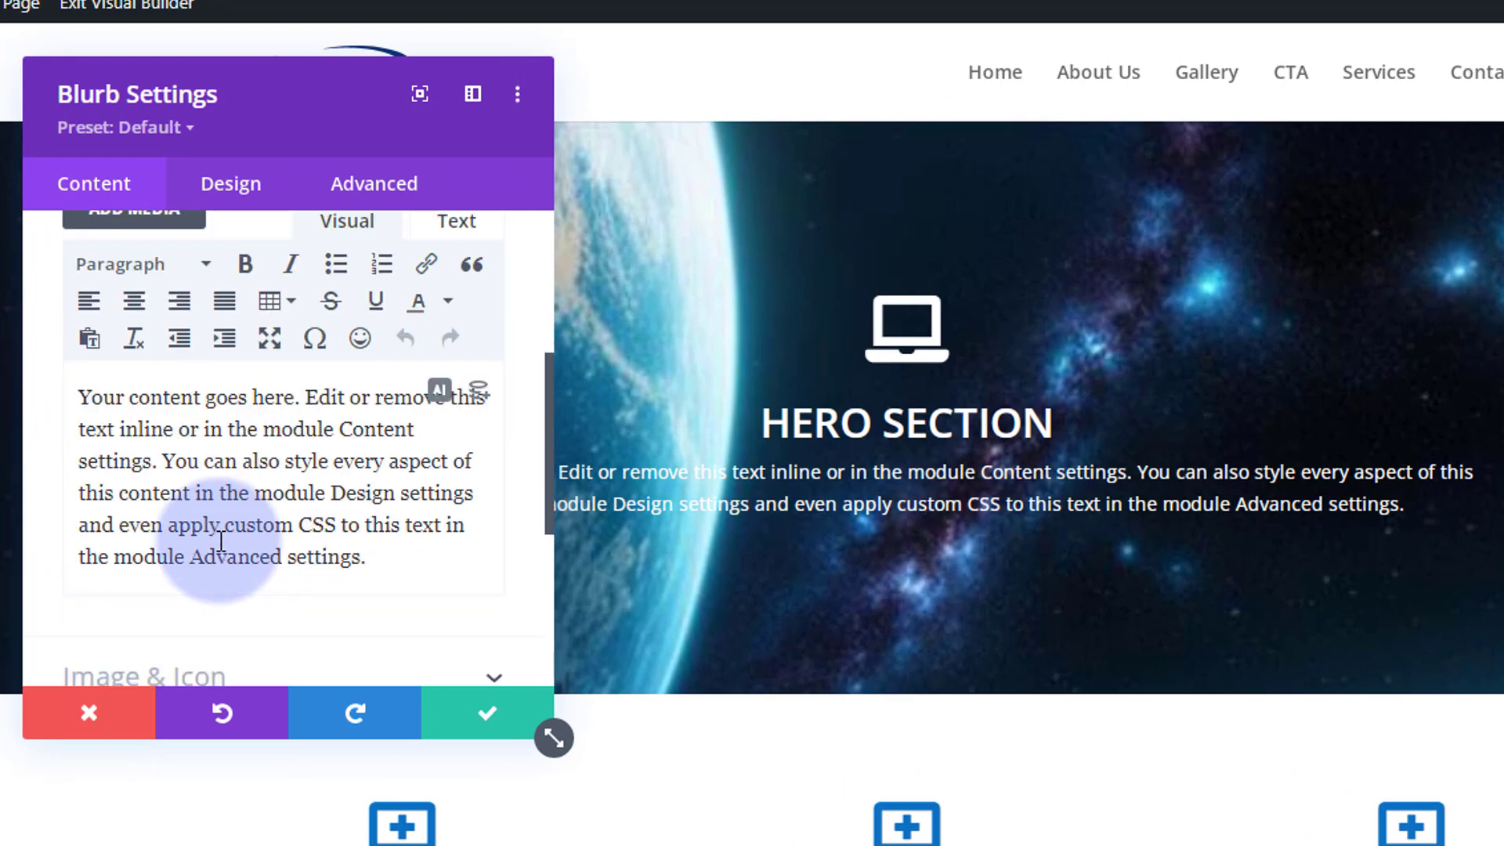
{"action": "scroll", "coordinate": [221, 541], "scroll_direction": "down", "scroll_amount": 1}
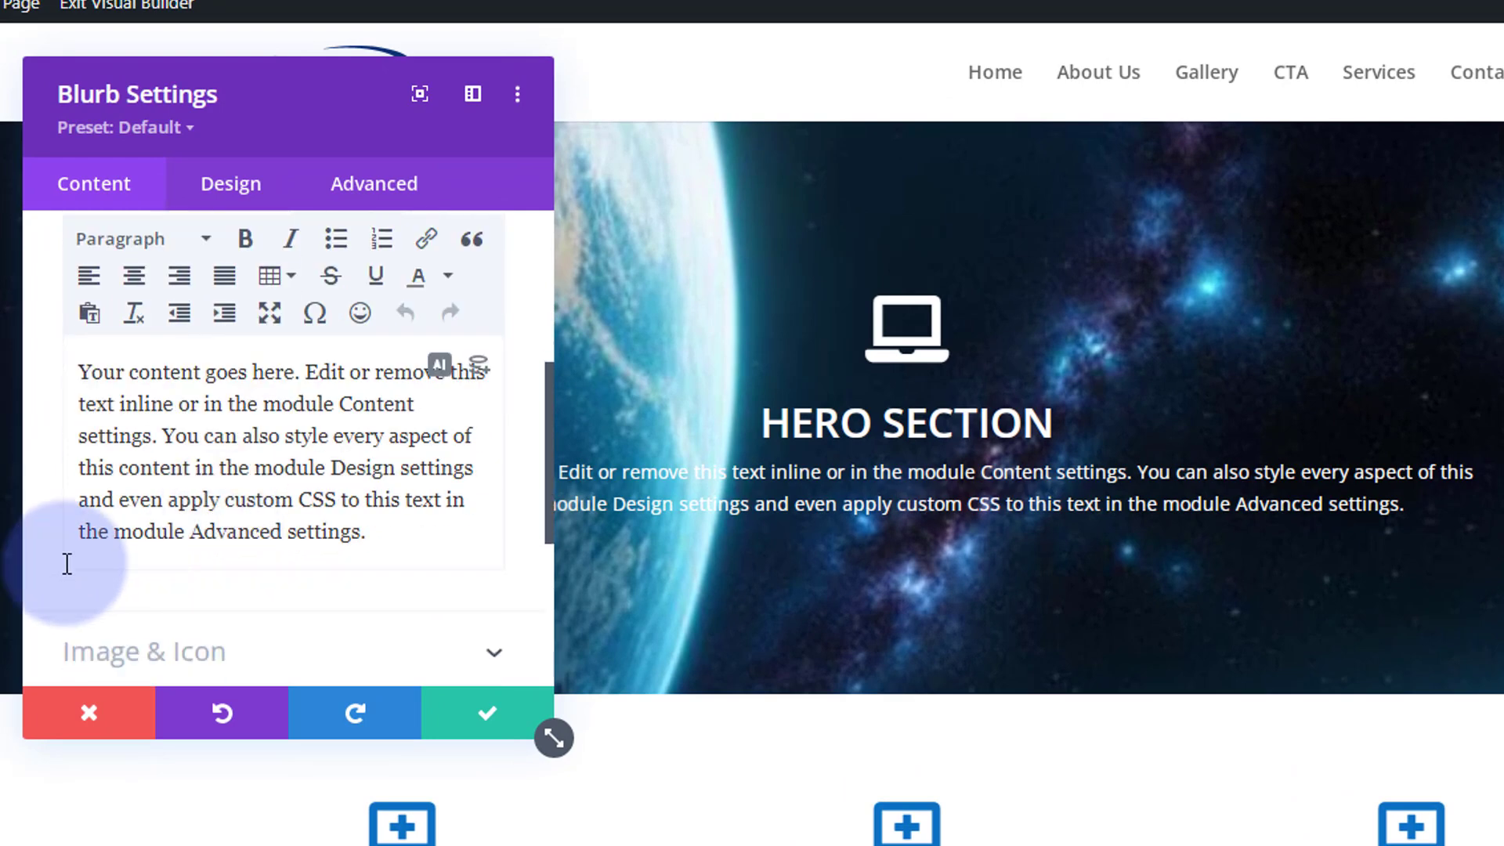
{"action": "left_click", "coordinate": [383, 538]}
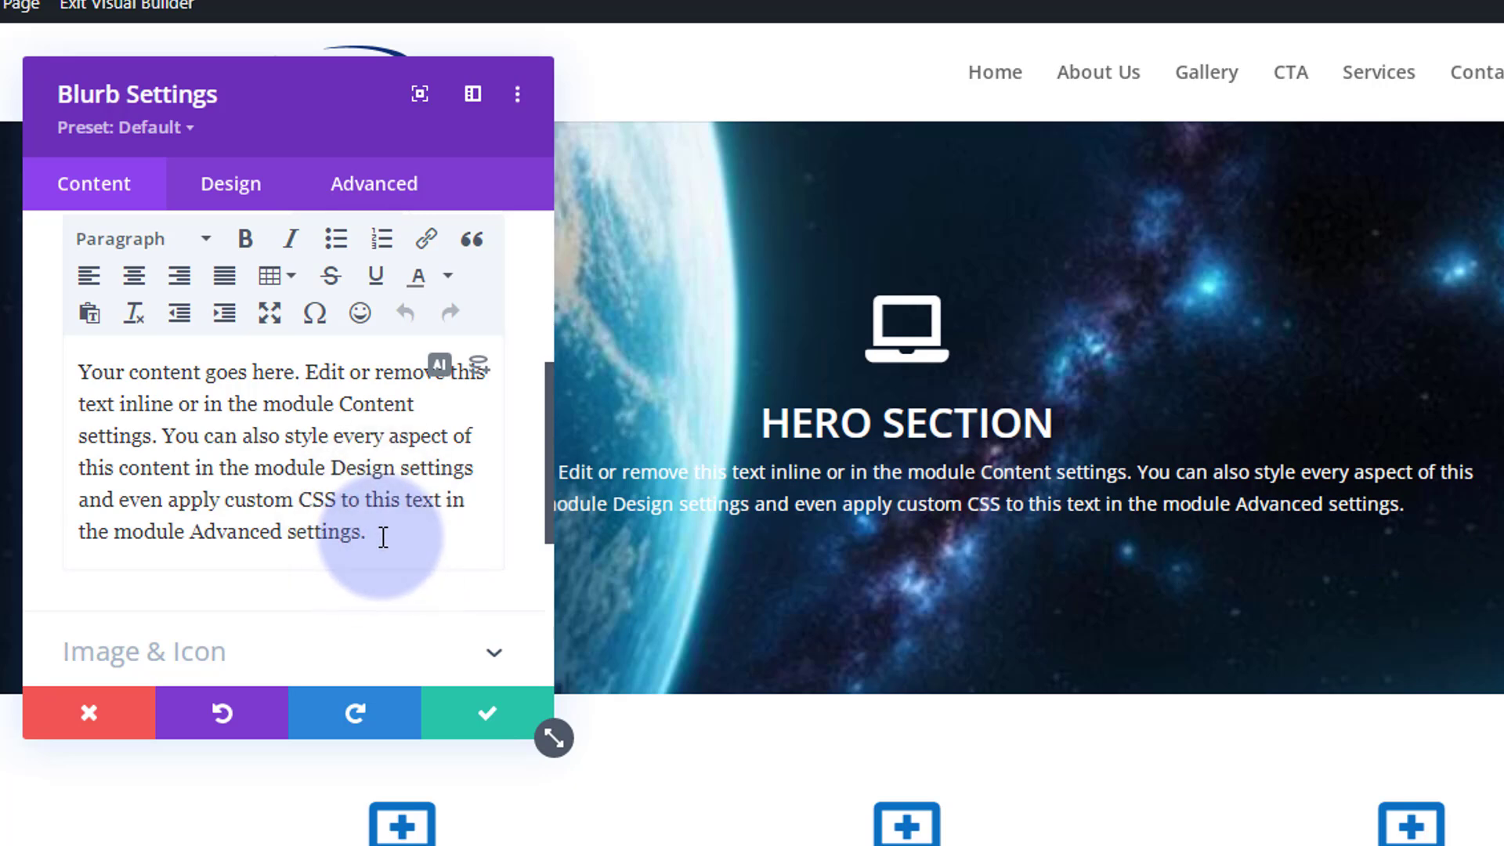
{"action": "key", "text": "Return"}
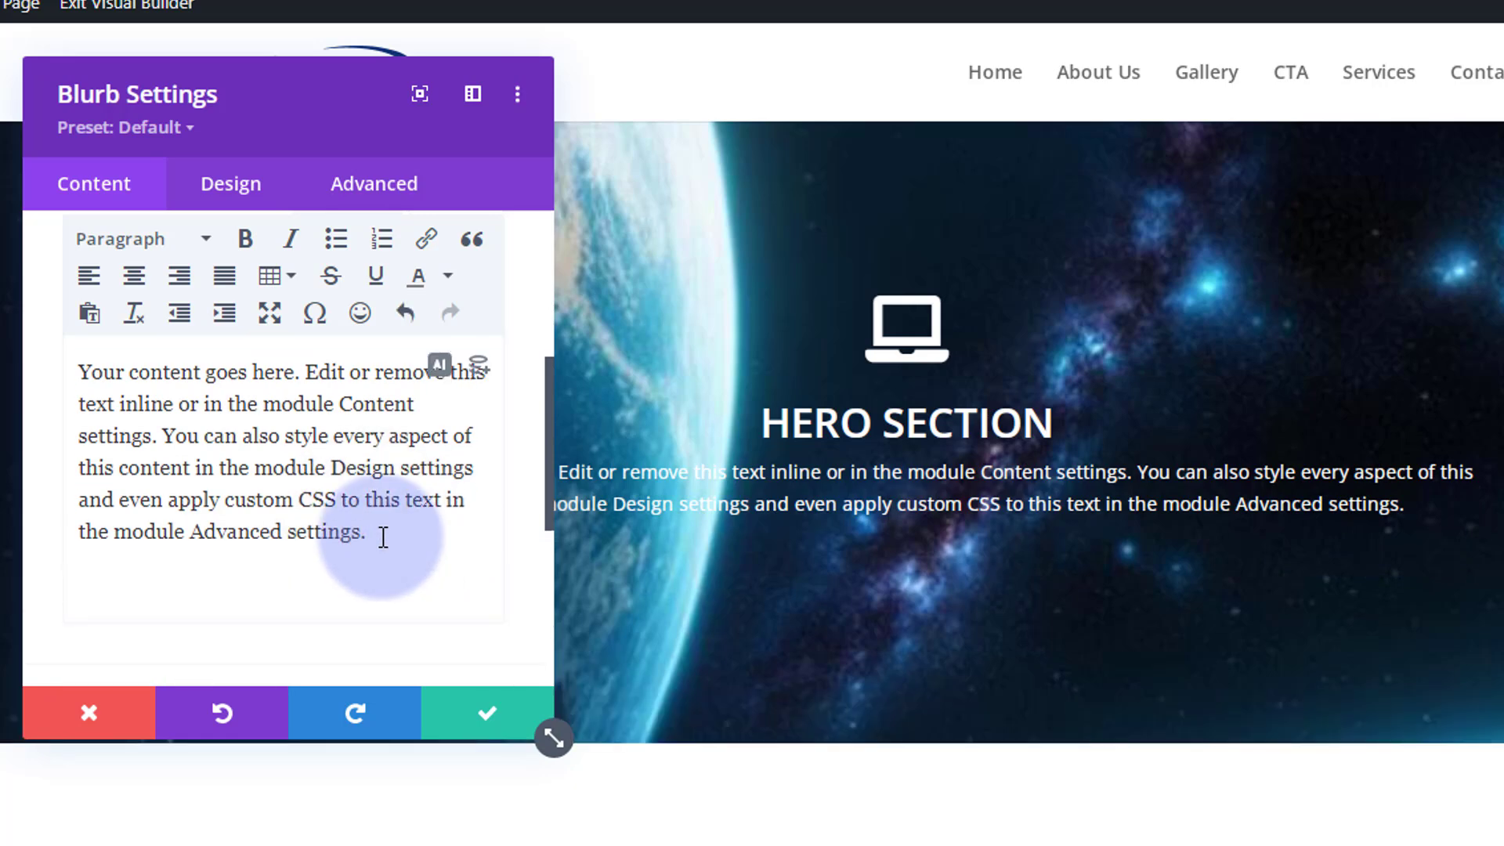
{"action": "key", "text": "Return"}
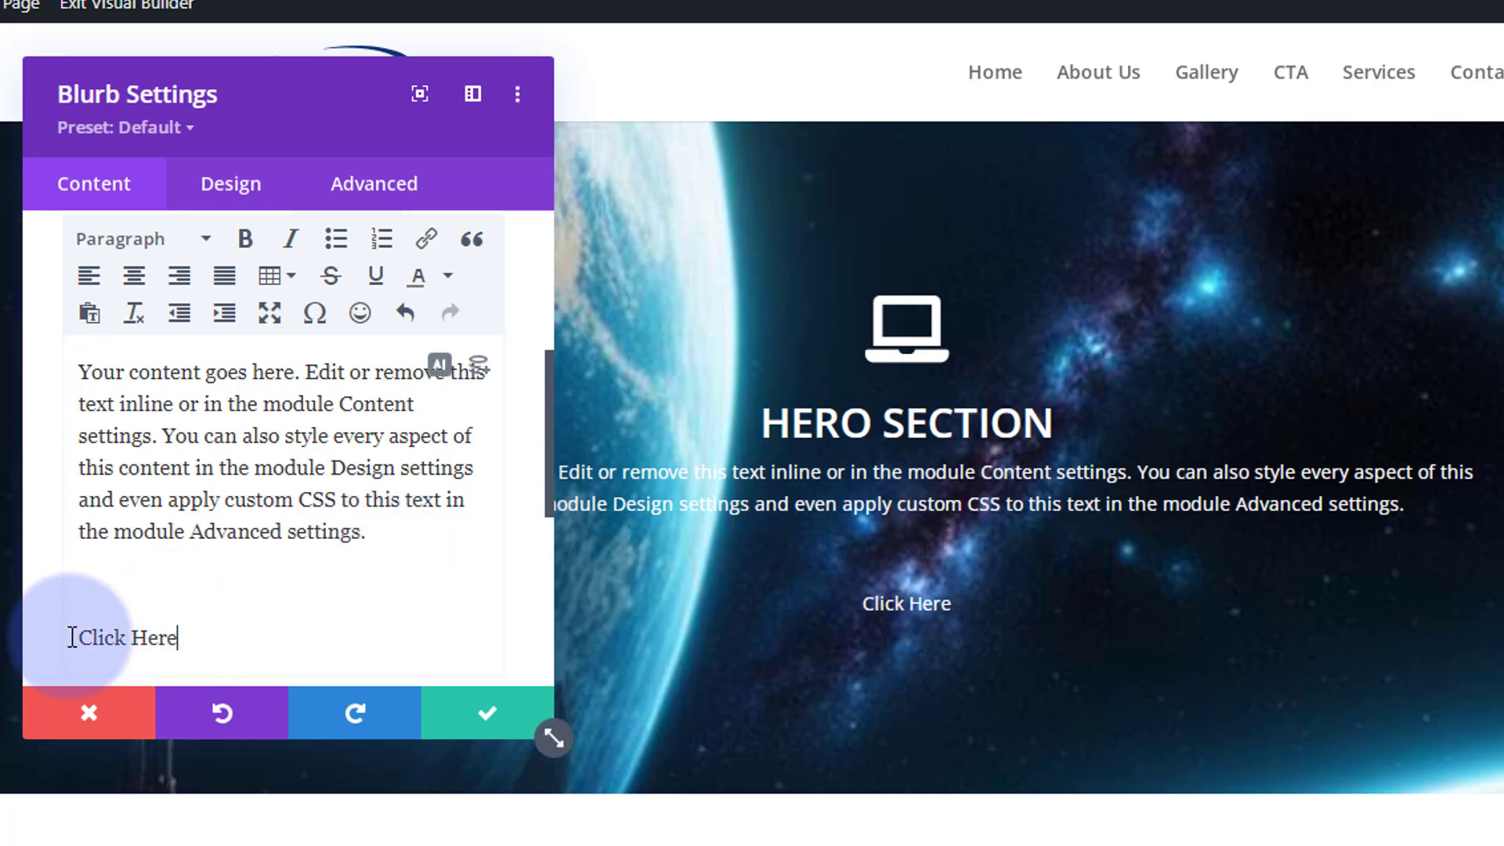
Turn the "Click Here" text in the hero blurb's body into a link with the URL "#" and no target
{"action": "left_click_drag", "start_coordinate": [77, 636], "coordinate": [177, 637]}
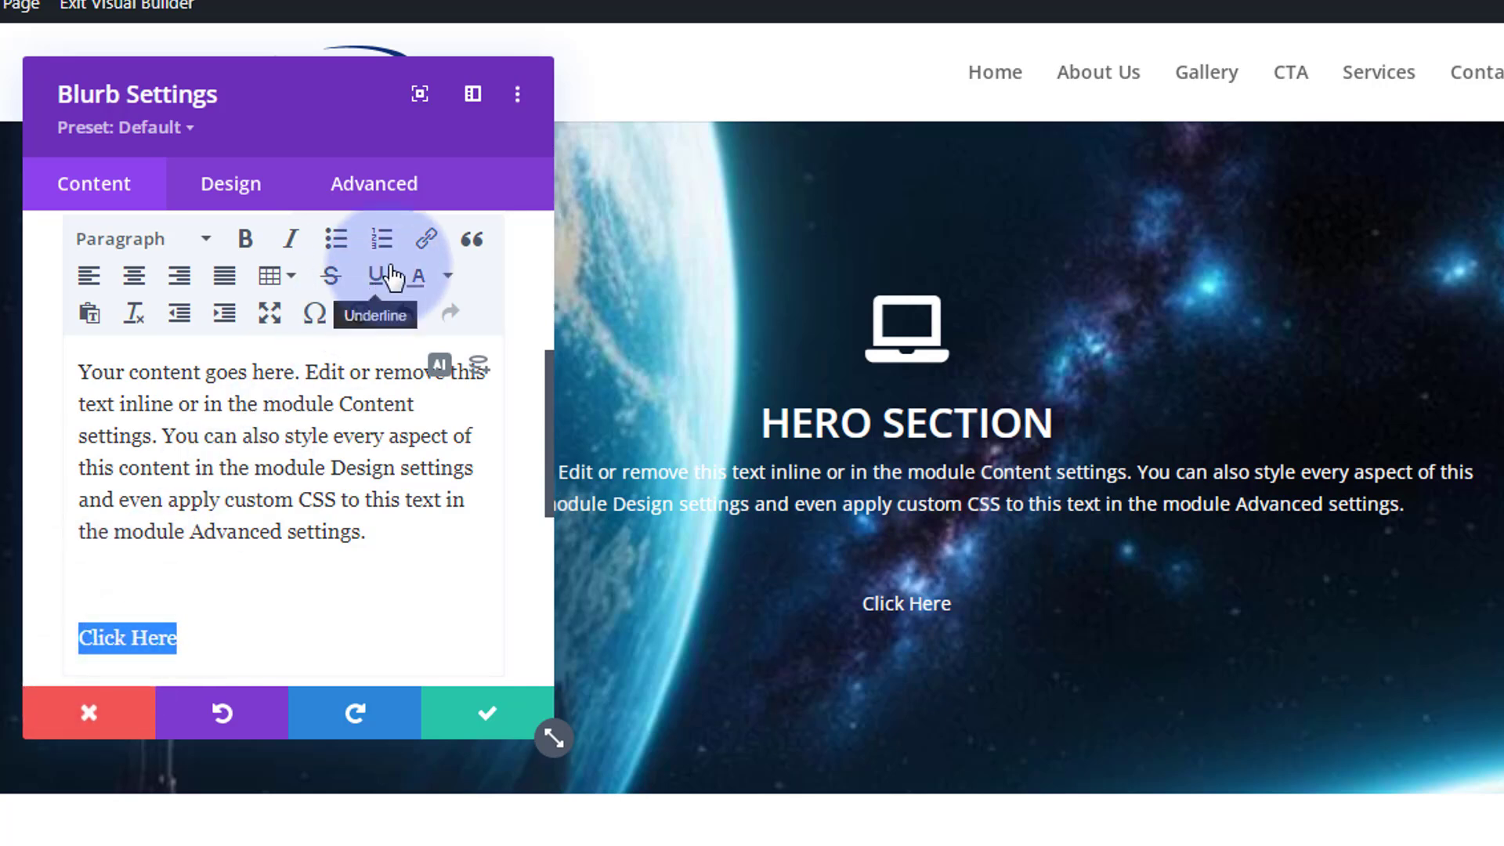
{"action": "left_click", "coordinate": [427, 240]}
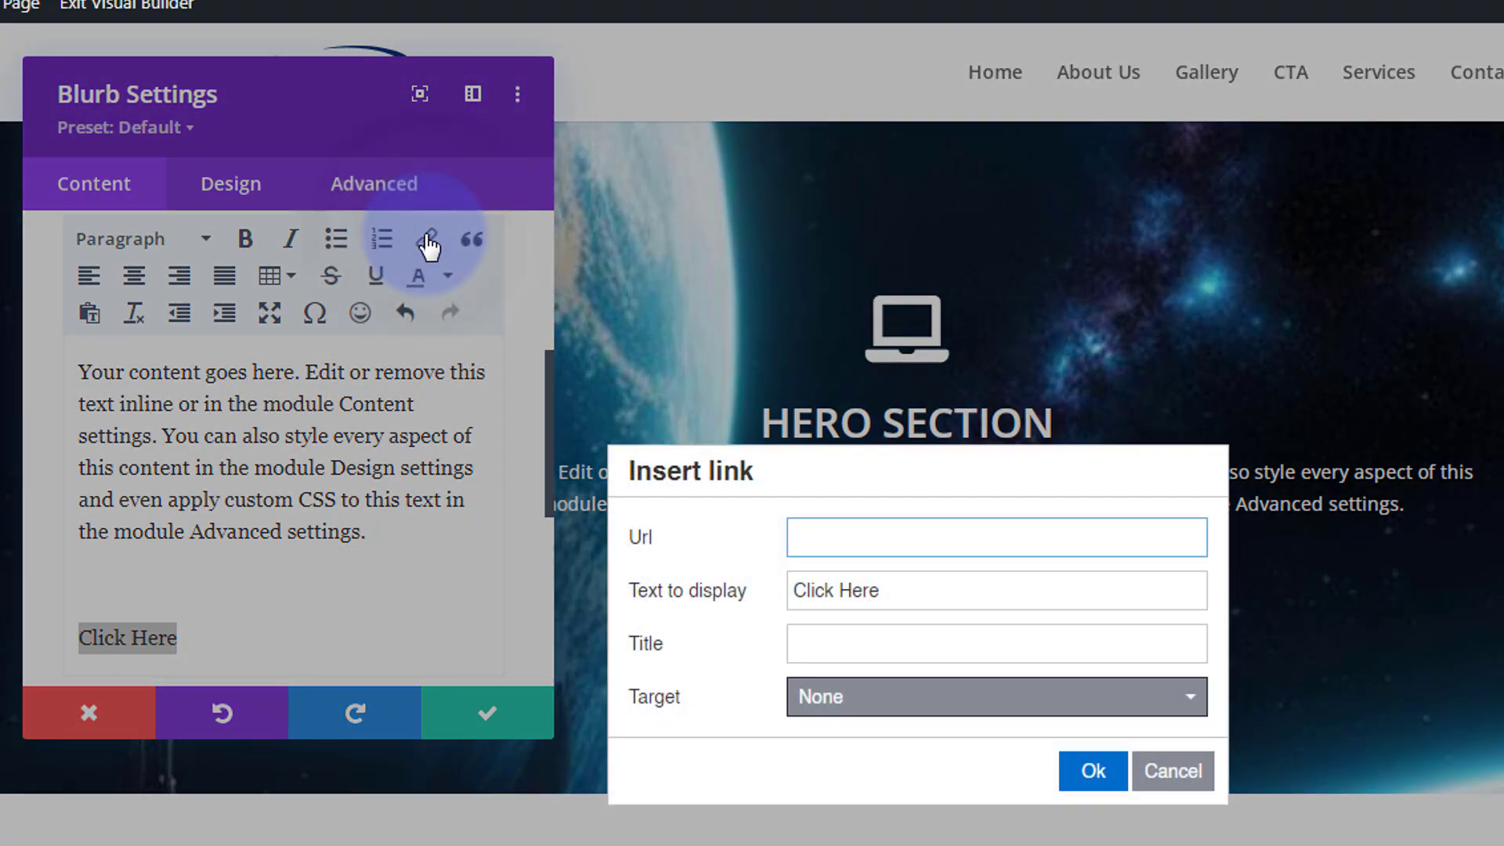
{"action": "left_click", "coordinate": [842, 530]}
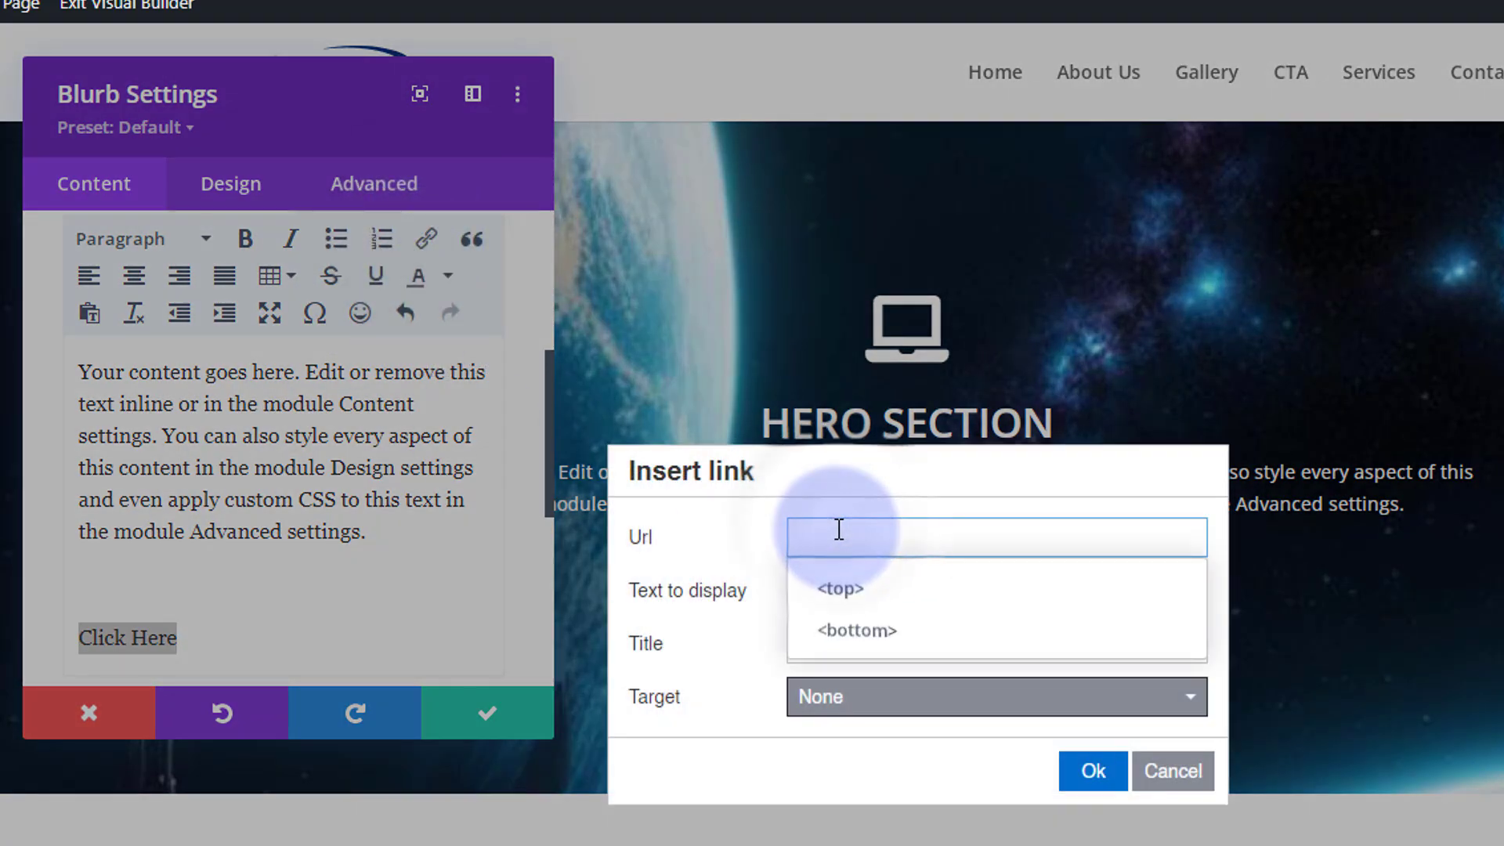
{"action": "type", "text": "#"}
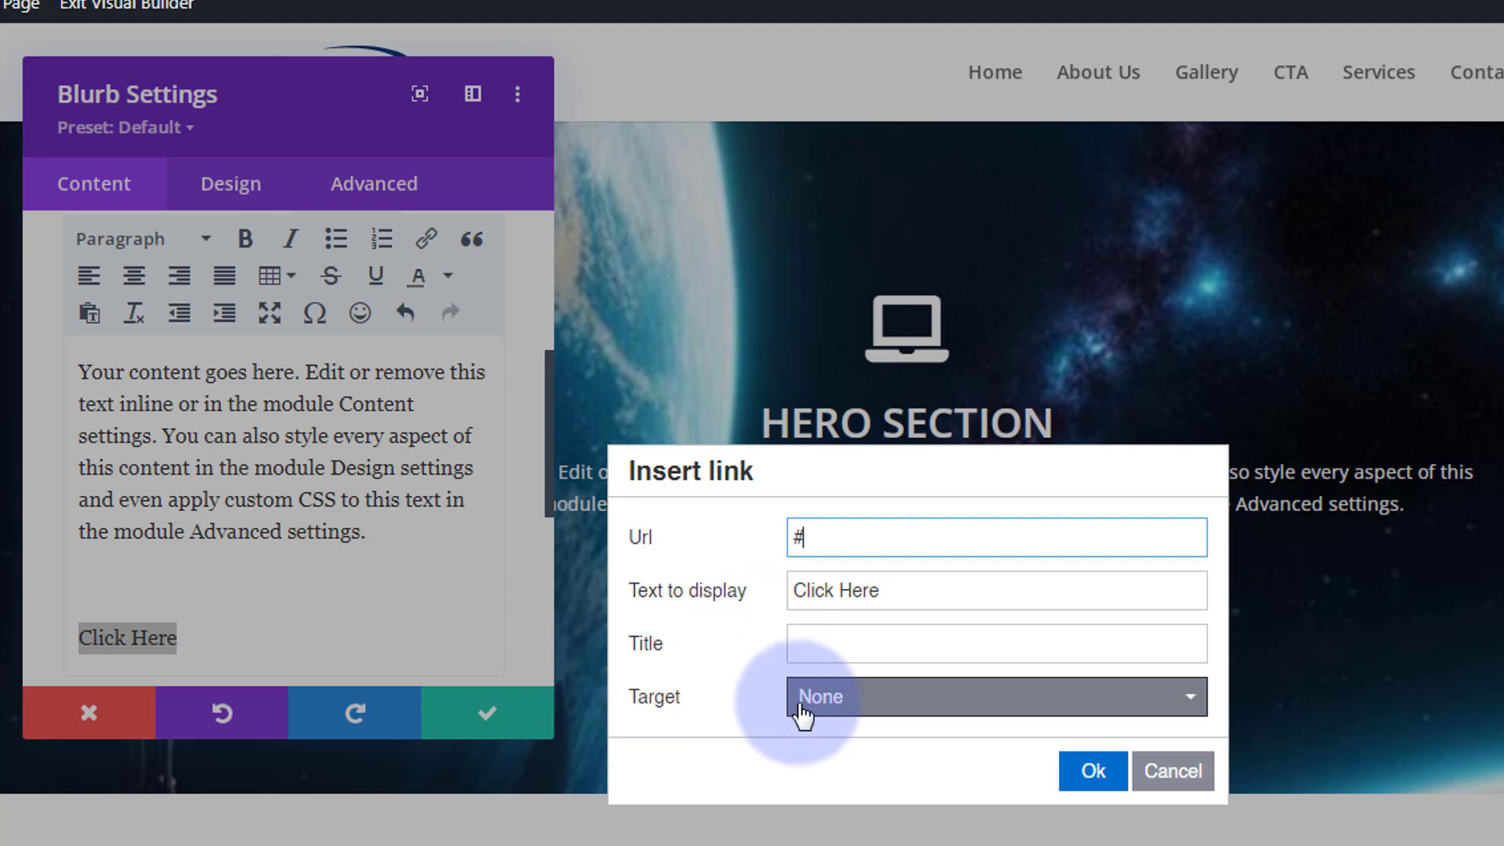
{"action": "left_click", "coordinate": [876, 711]}
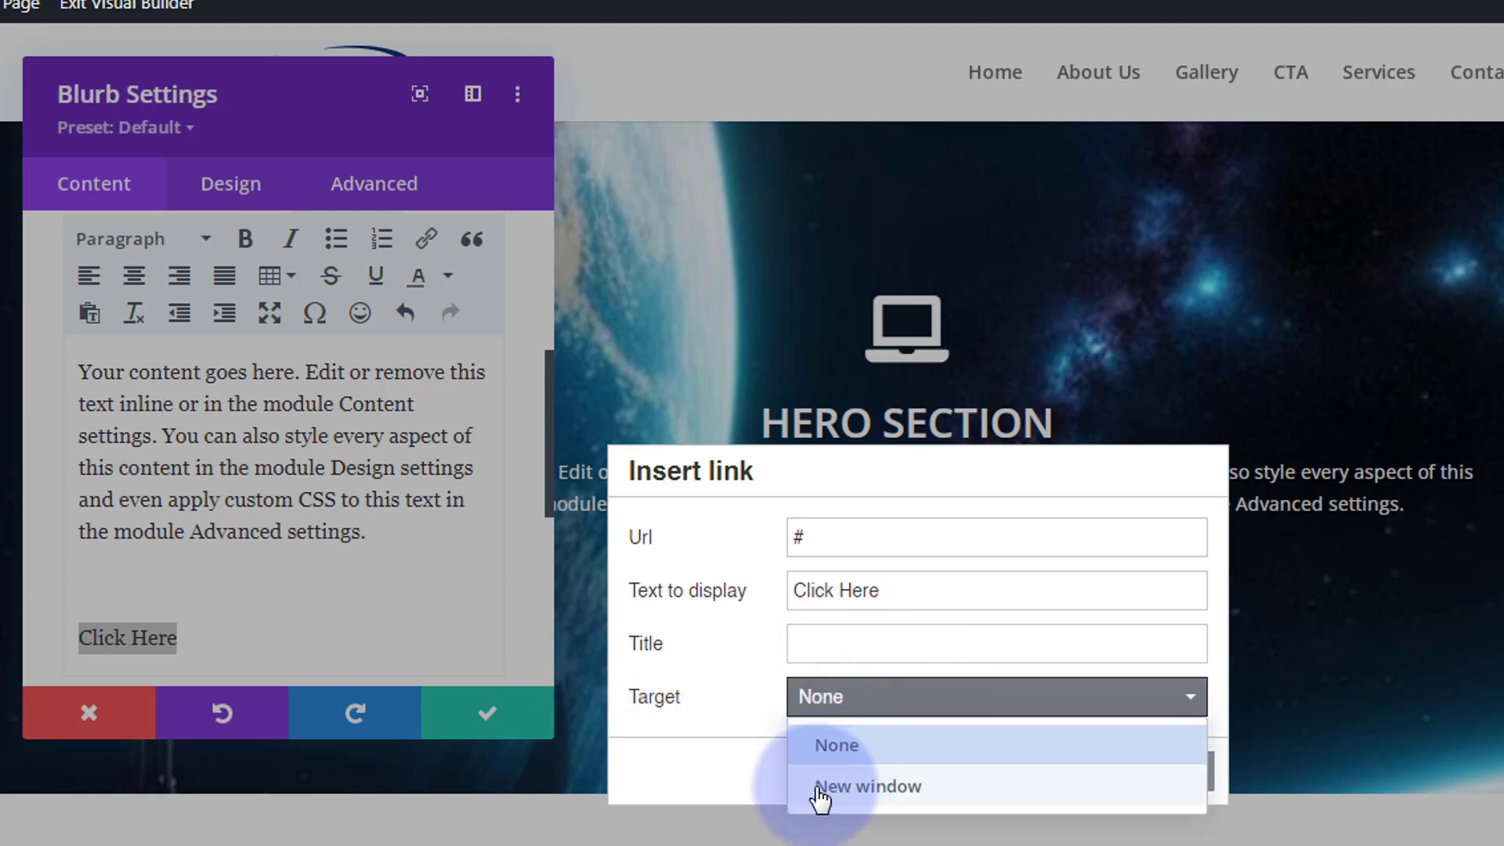
{"action": "left_click", "coordinate": [724, 670]}
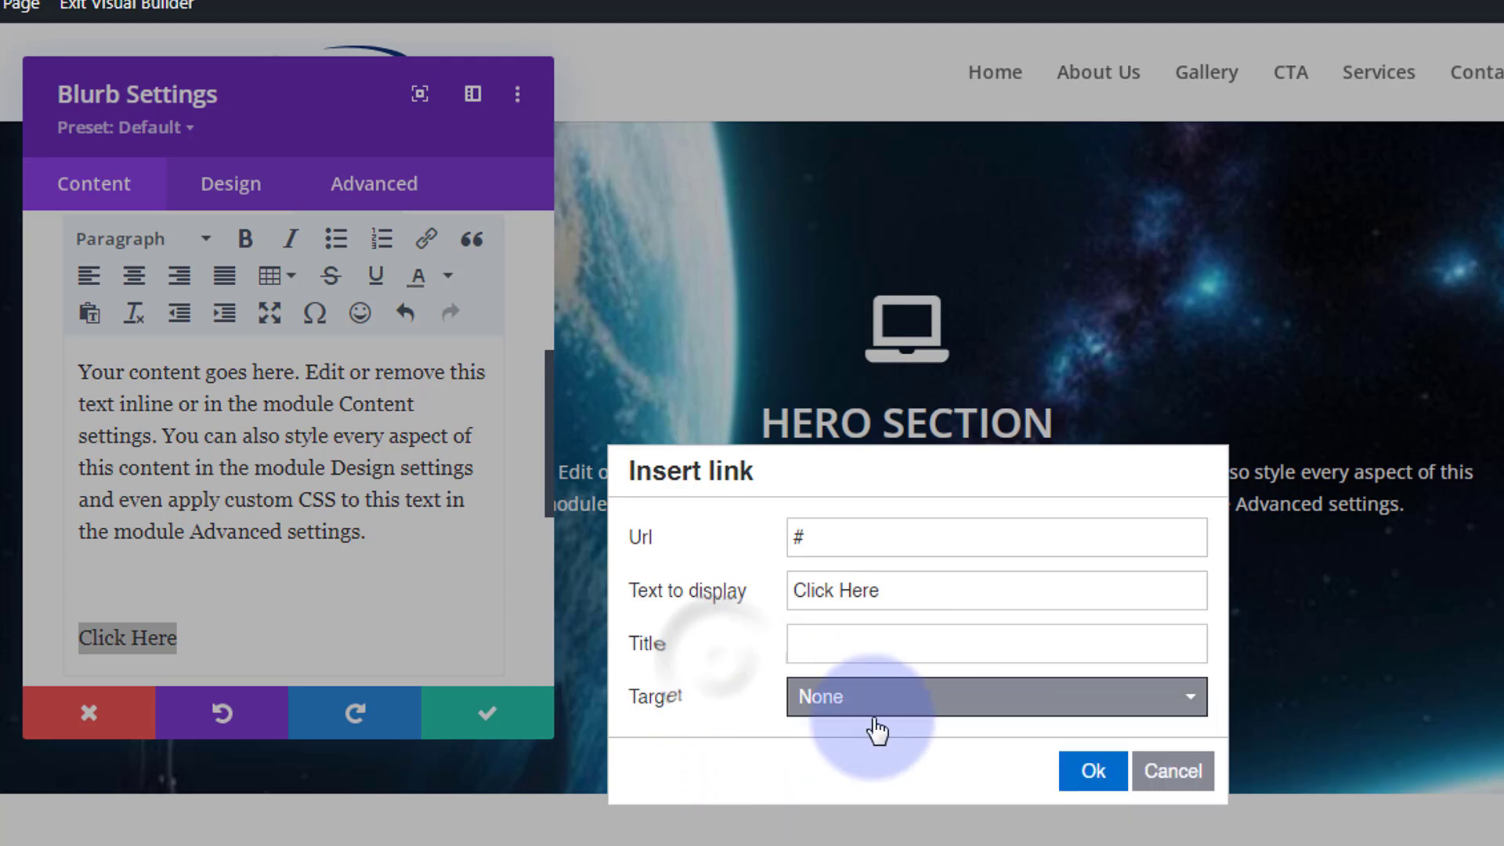
{"action": "left_click", "coordinate": [1089, 774]}
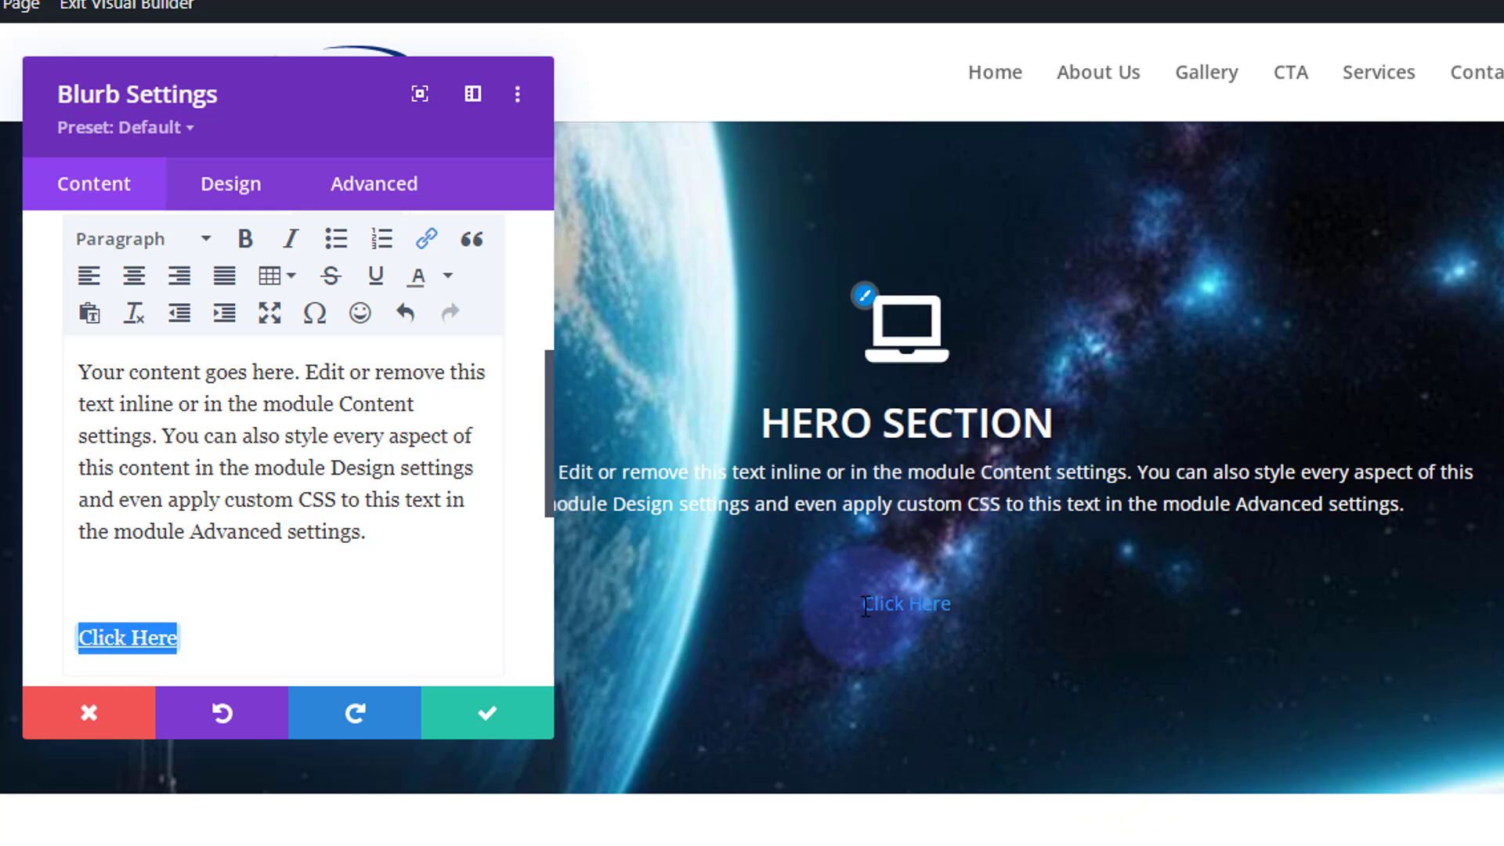
{"action": "left_click_drag", "start_coordinate": [862, 603], "coordinate": [964, 603]}
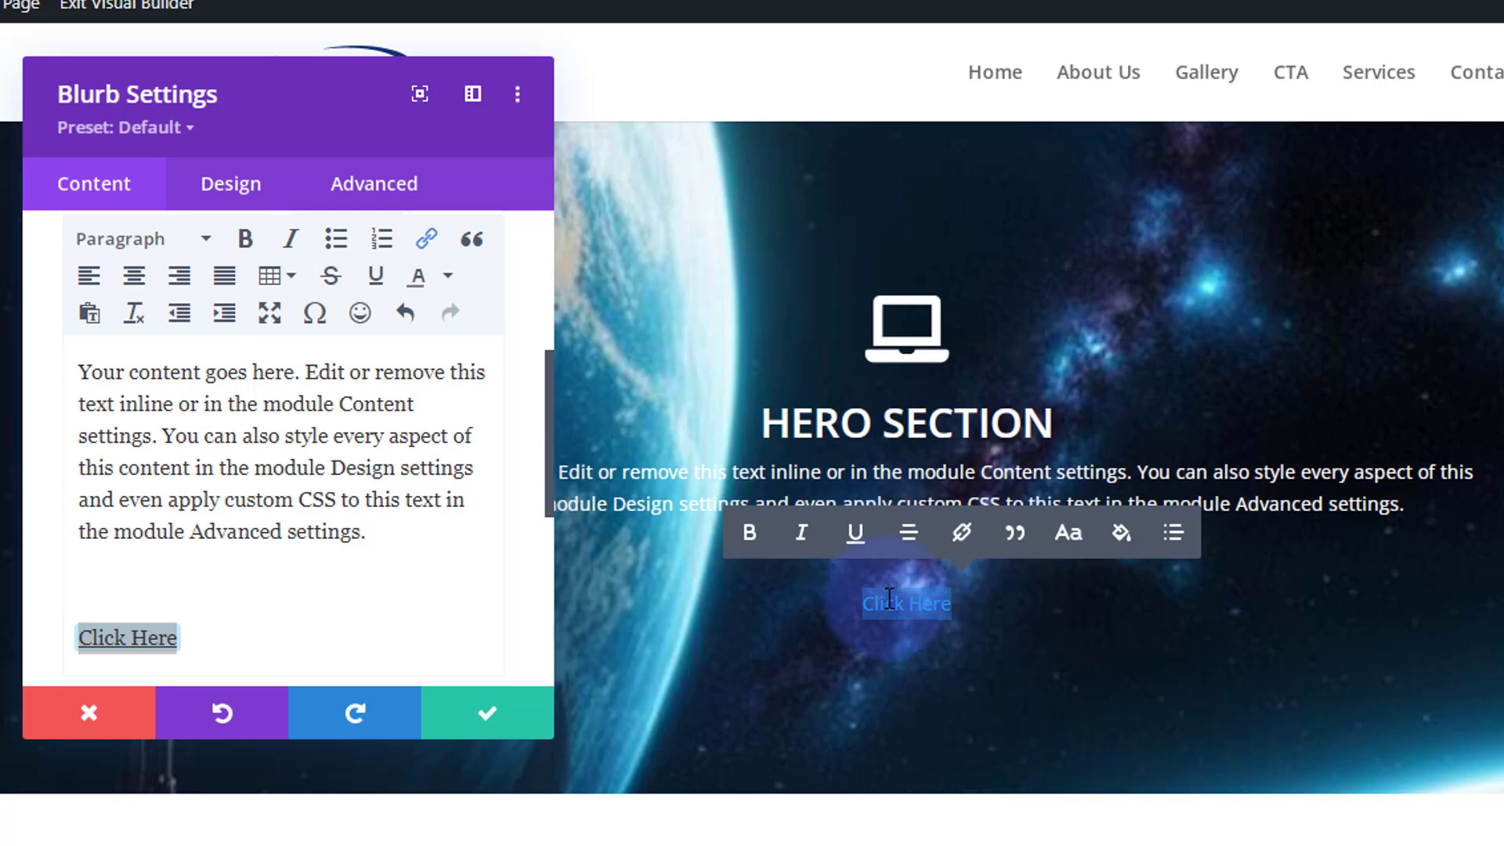
{"action": "left_click", "coordinate": [1111, 615]}
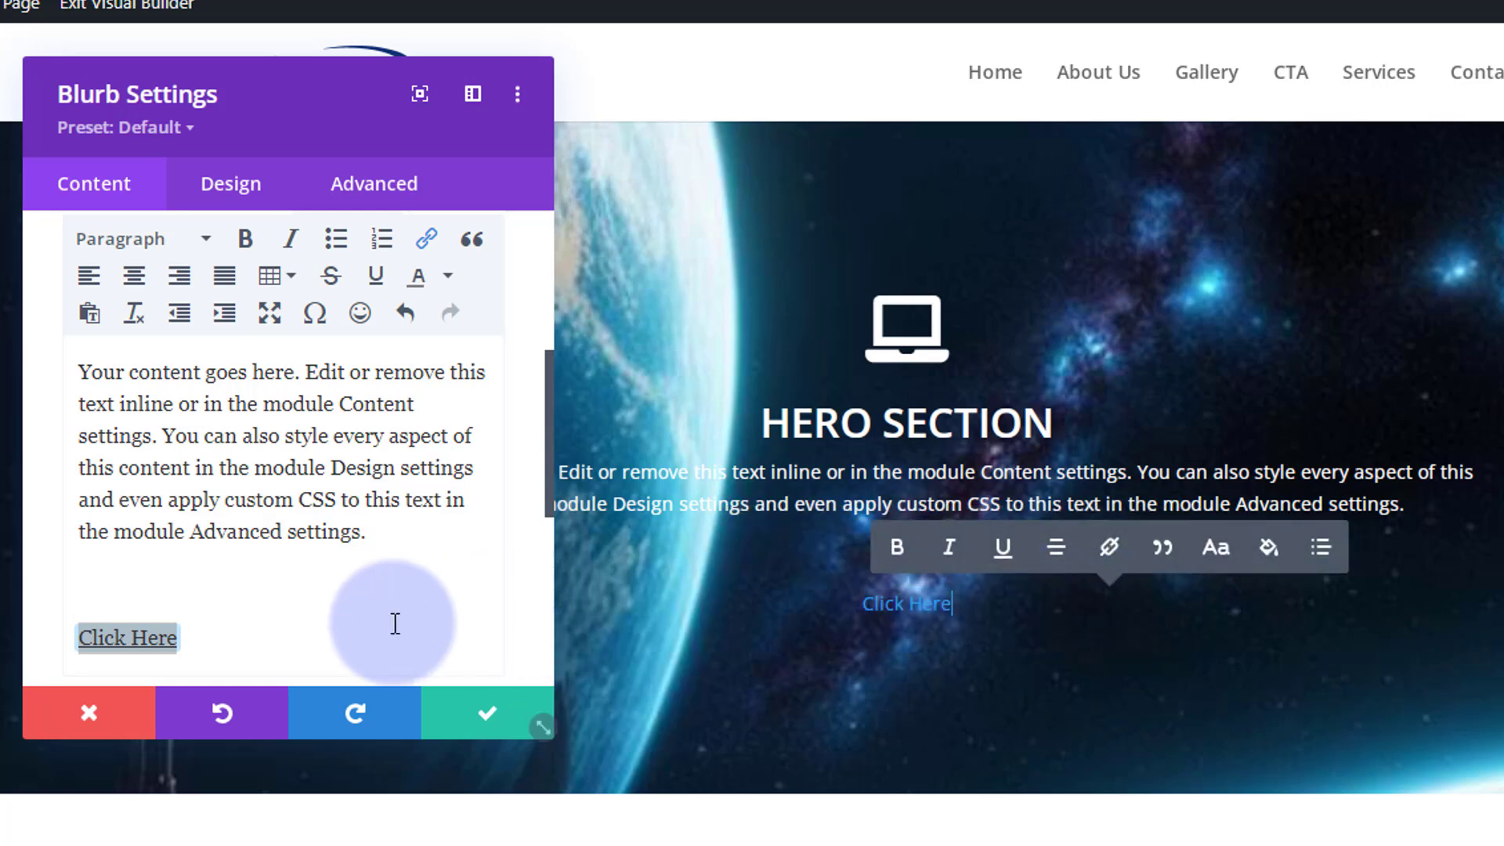
{"action": "left_click", "coordinate": [351, 622]}
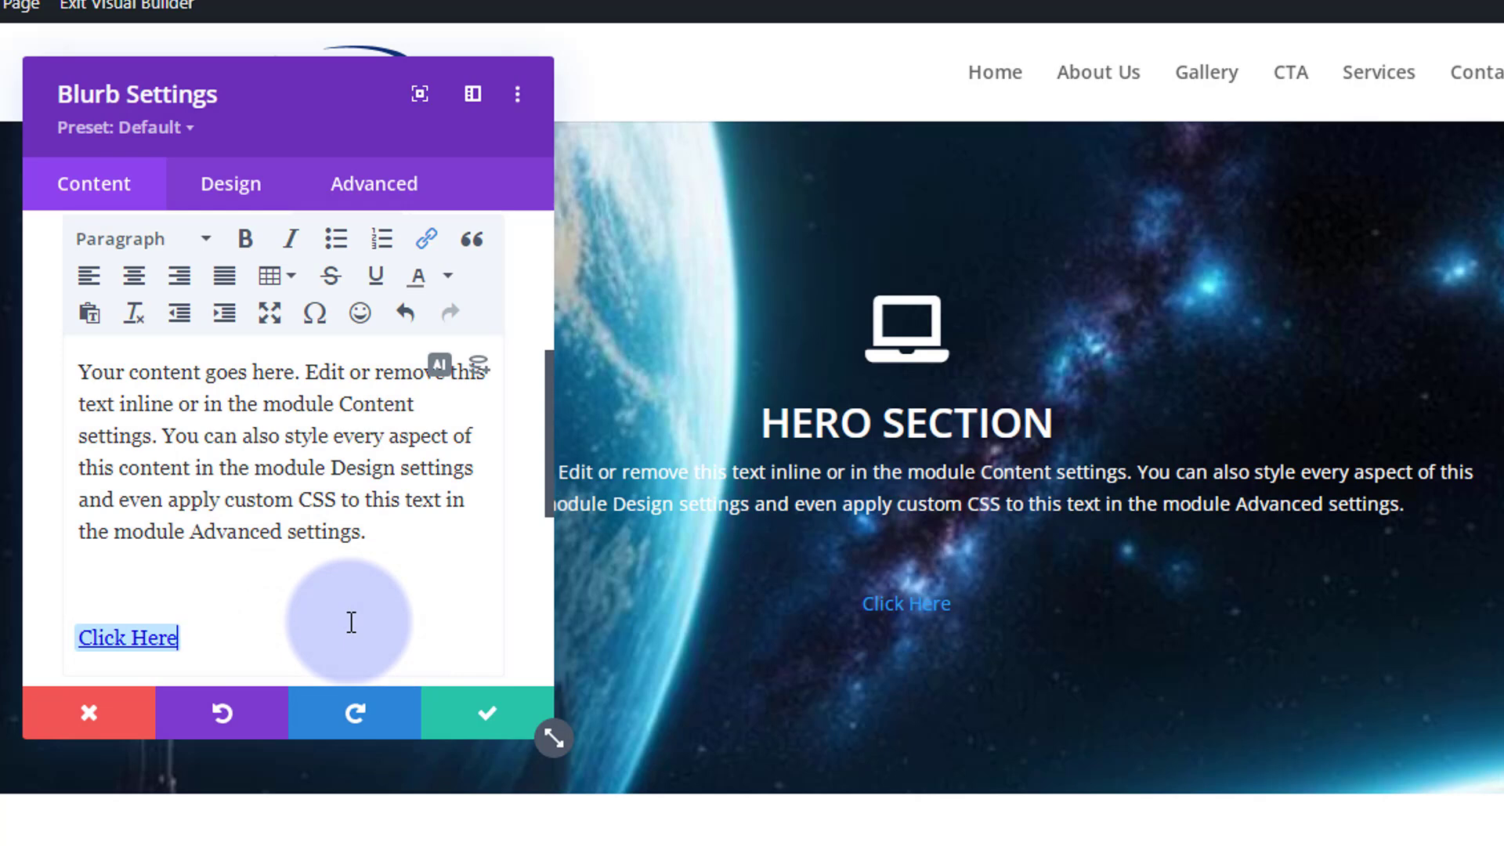
Add class="et_pb_button" to the Click Here link in the body's HTML source and save the blurb settings
{"action": "scroll", "coordinate": [360, 619], "scroll_direction": "up", "scroll_amount": 3}
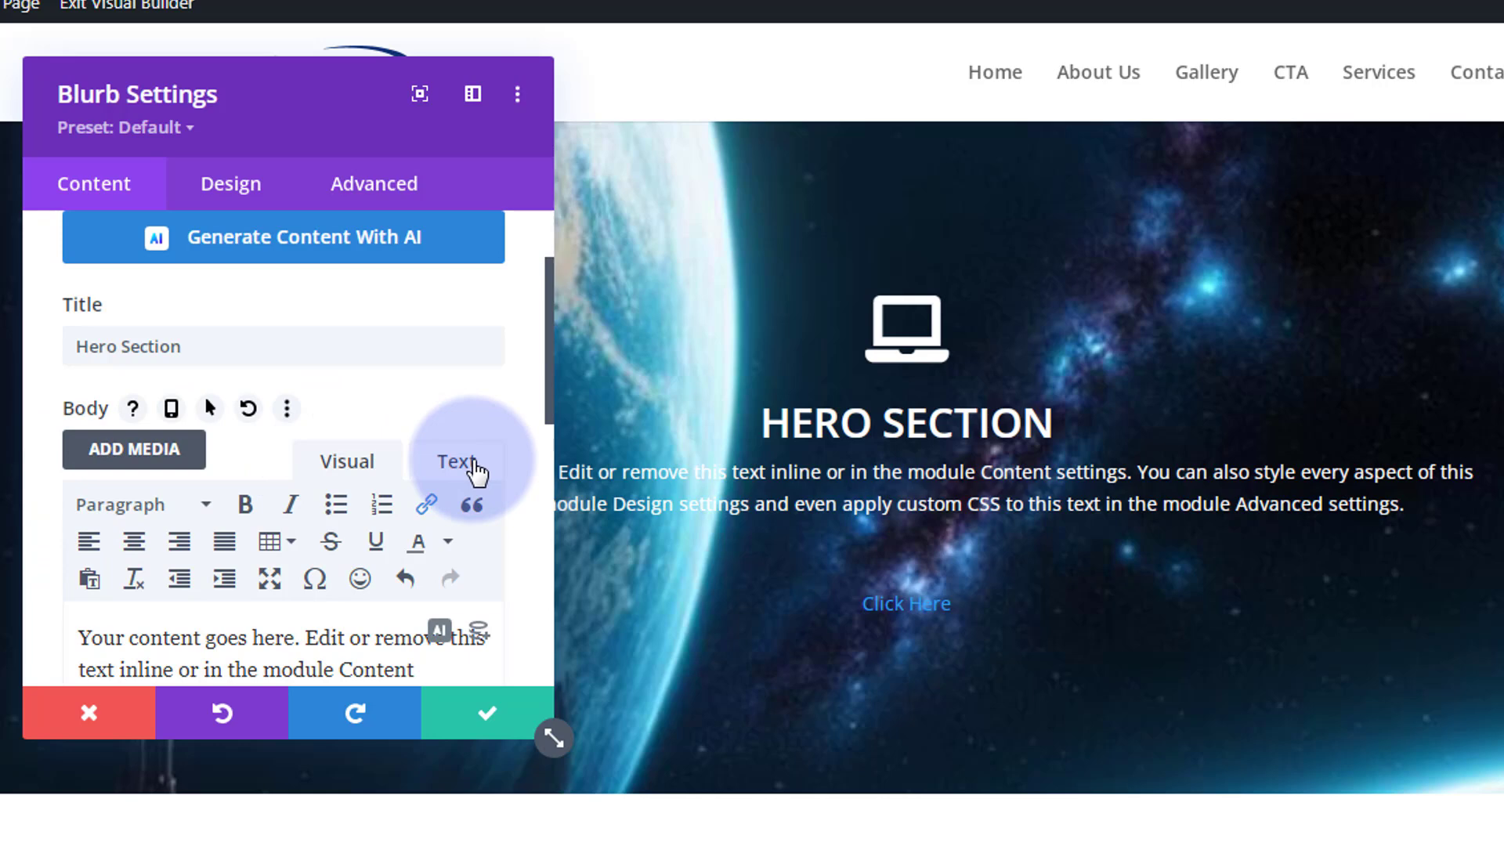
{"action": "scroll", "coordinate": [269, 568], "scroll_direction": "down", "scroll_amount": 2}
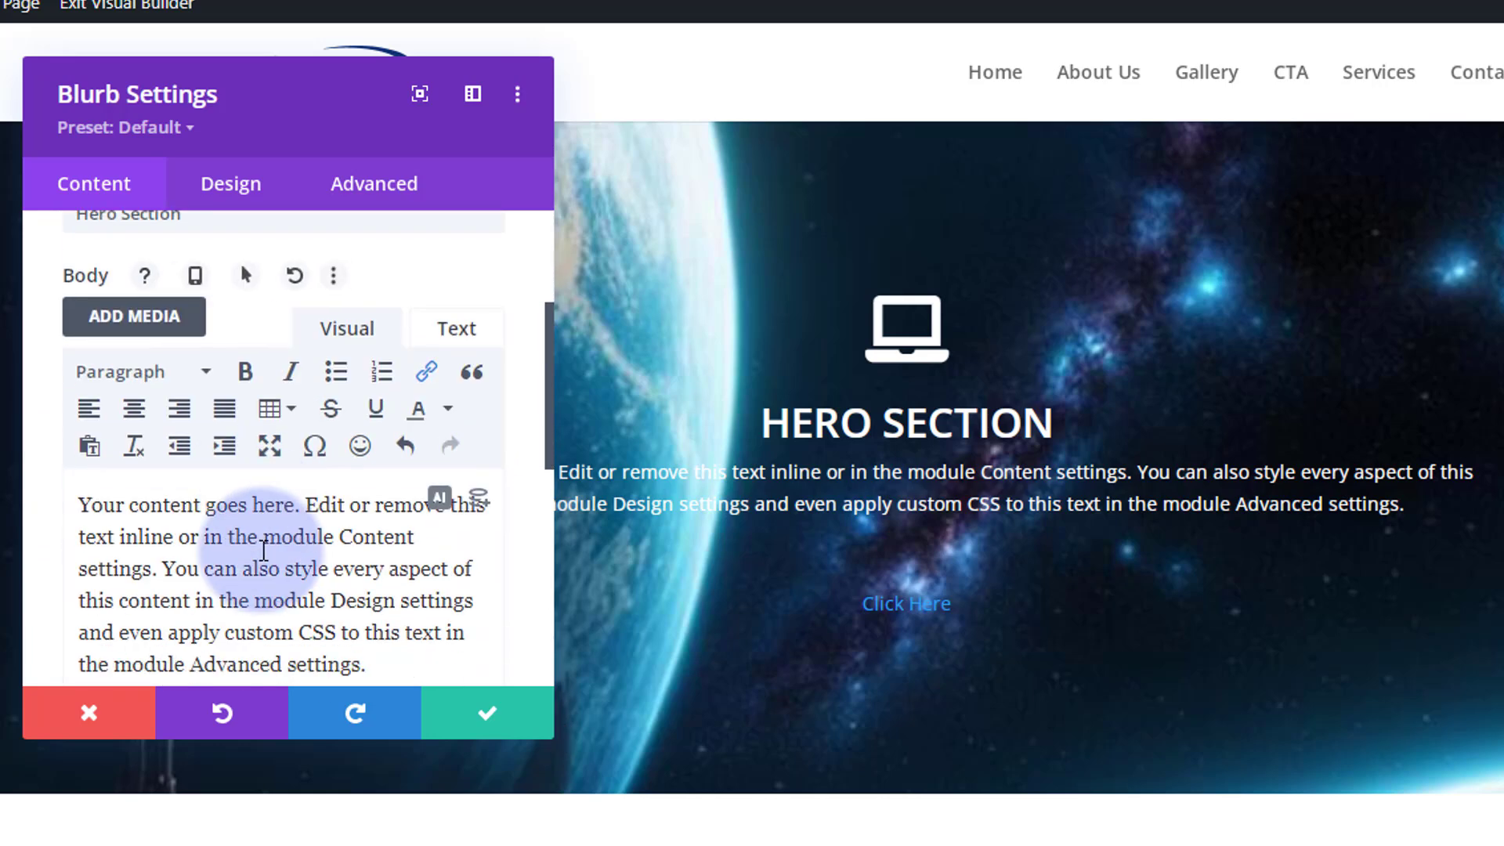
{"action": "left_click", "coordinate": [455, 330]}
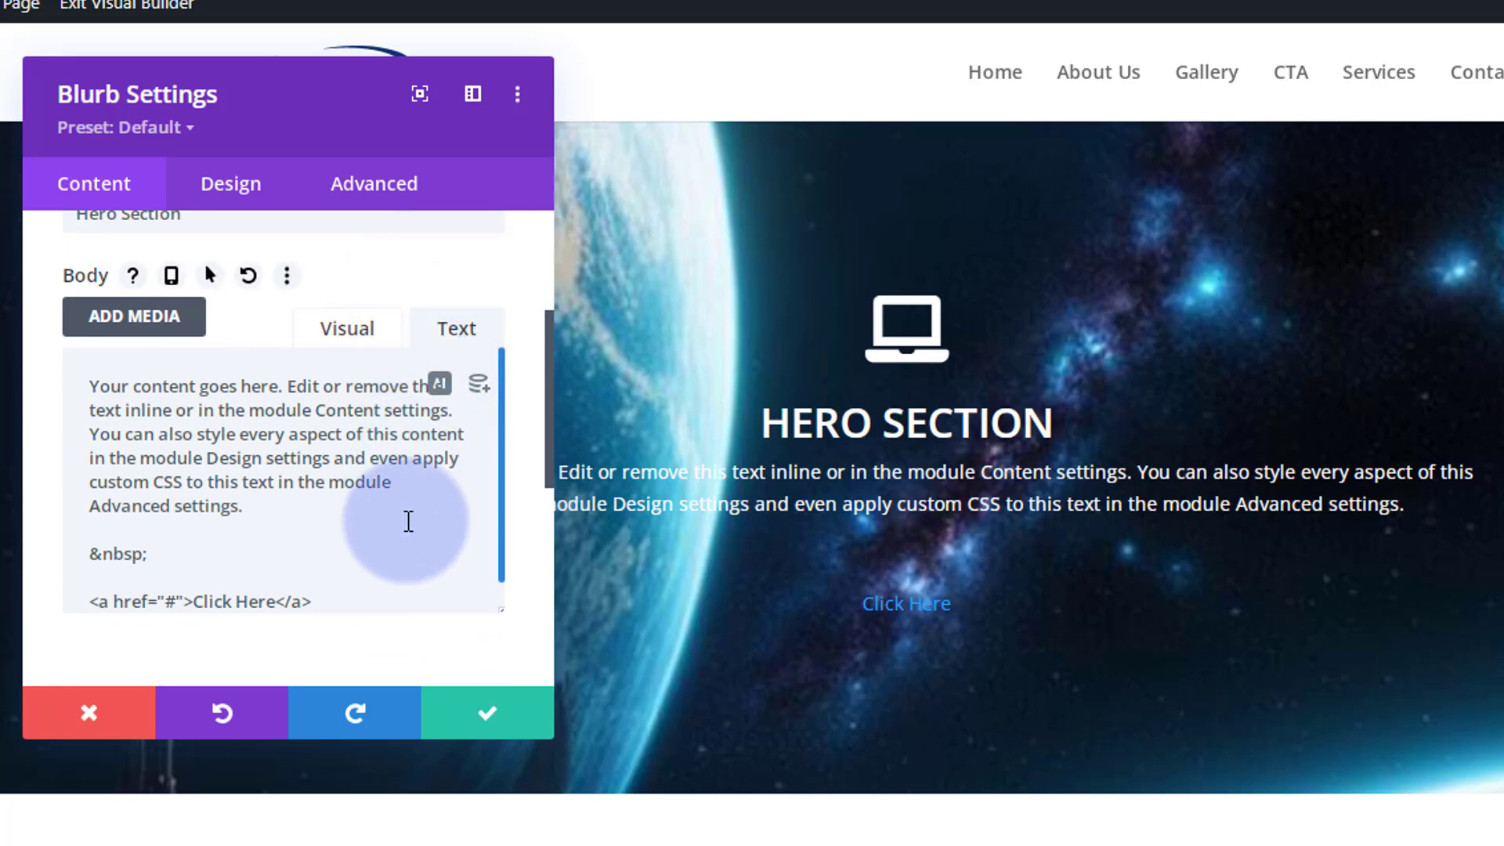
{"action": "scroll", "coordinate": [408, 520], "scroll_direction": "down", "scroll_amount": 1}
{"action": "scroll", "coordinate": [408, 521], "scroll_direction": "down", "scroll_amount": 2}
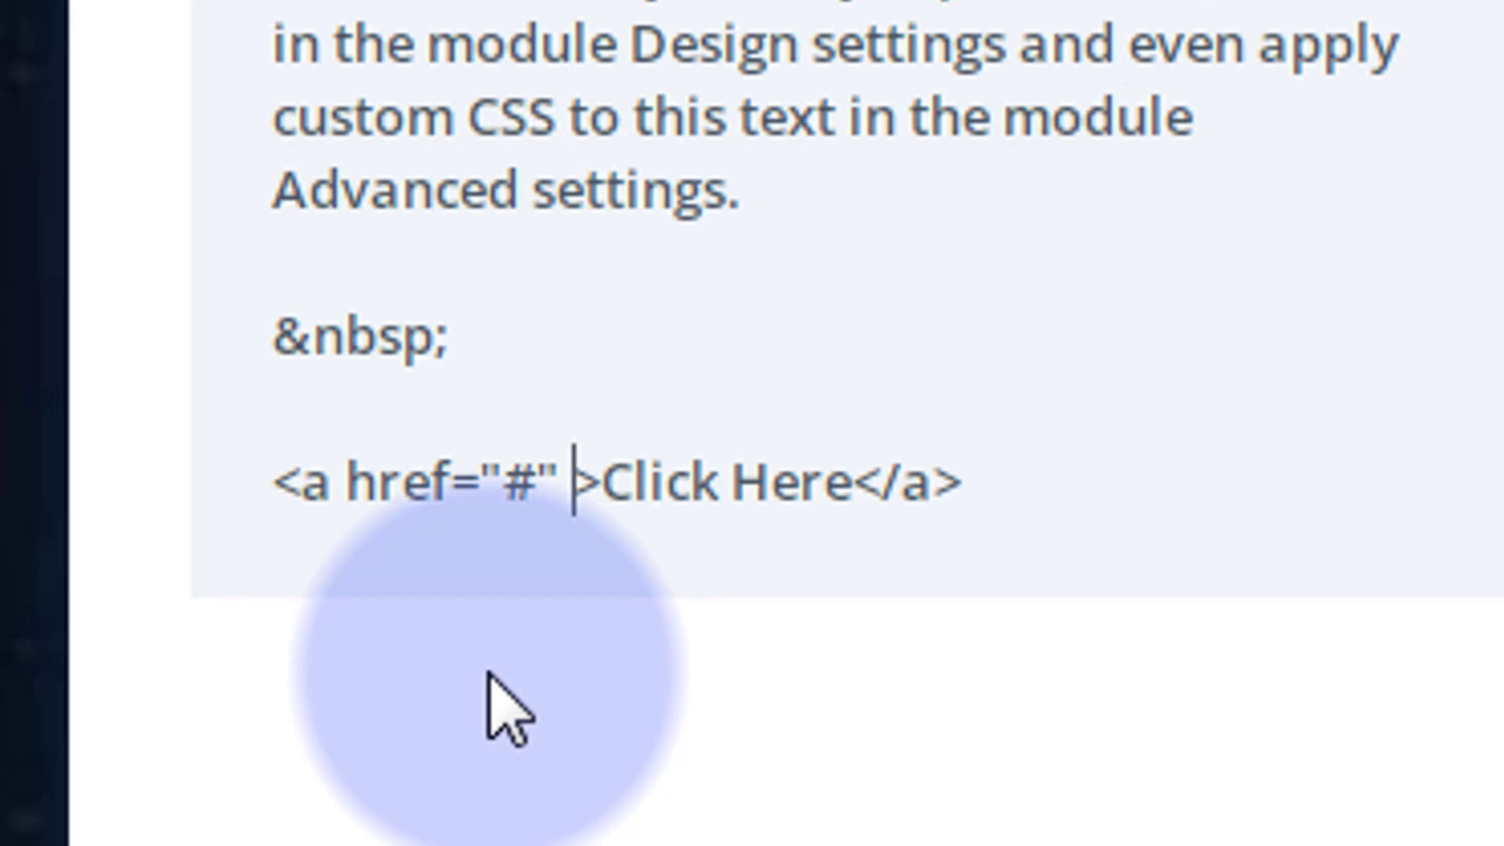
{"action": "type", "text": "class"}
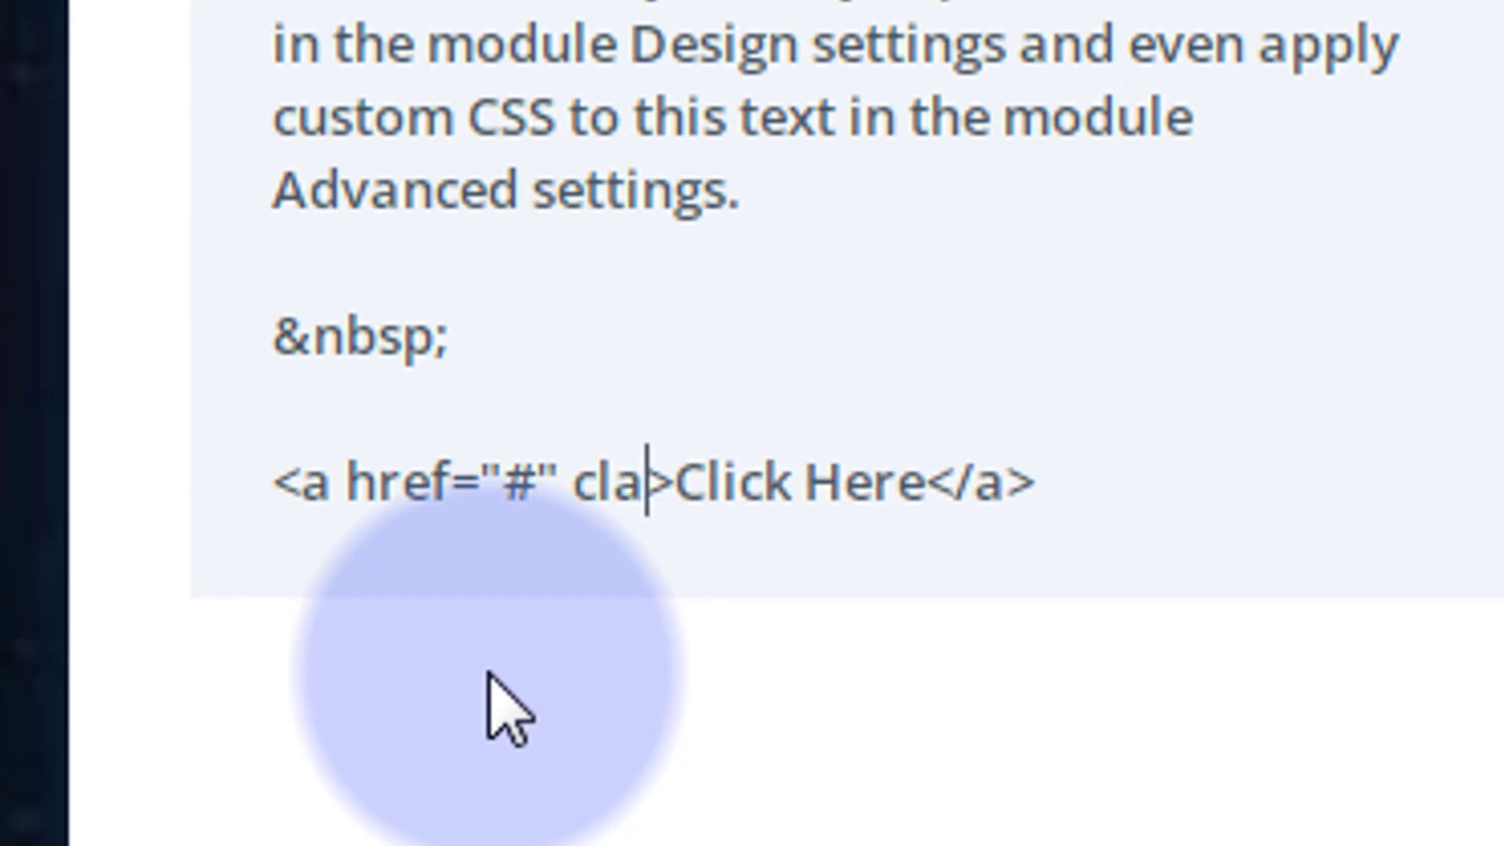
{"action": "type", "text": "="}
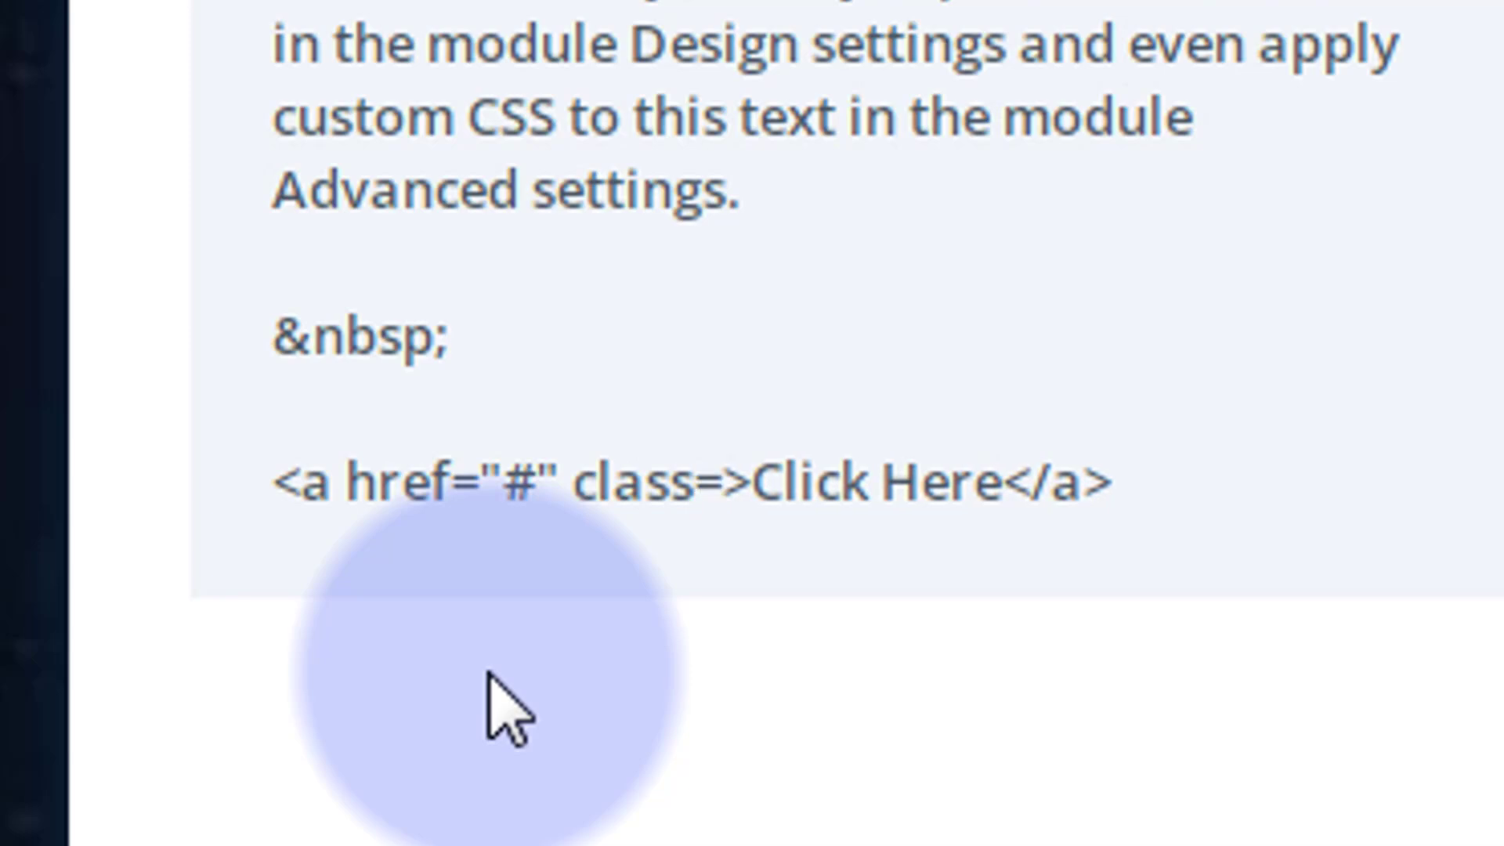
{"action": "type", "text": "\""}
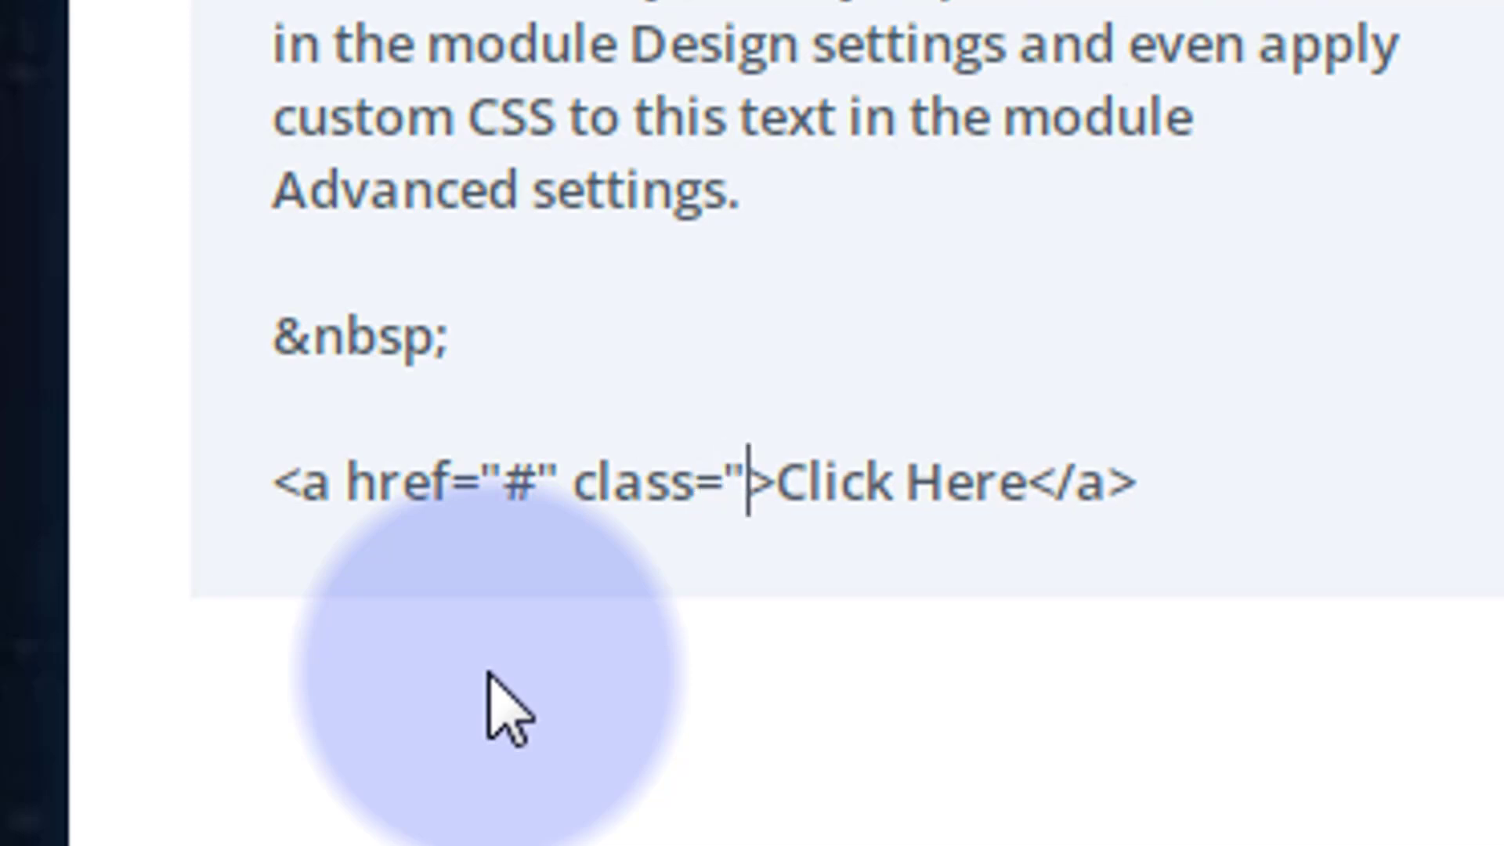
{"action": "type", "text": "\""}
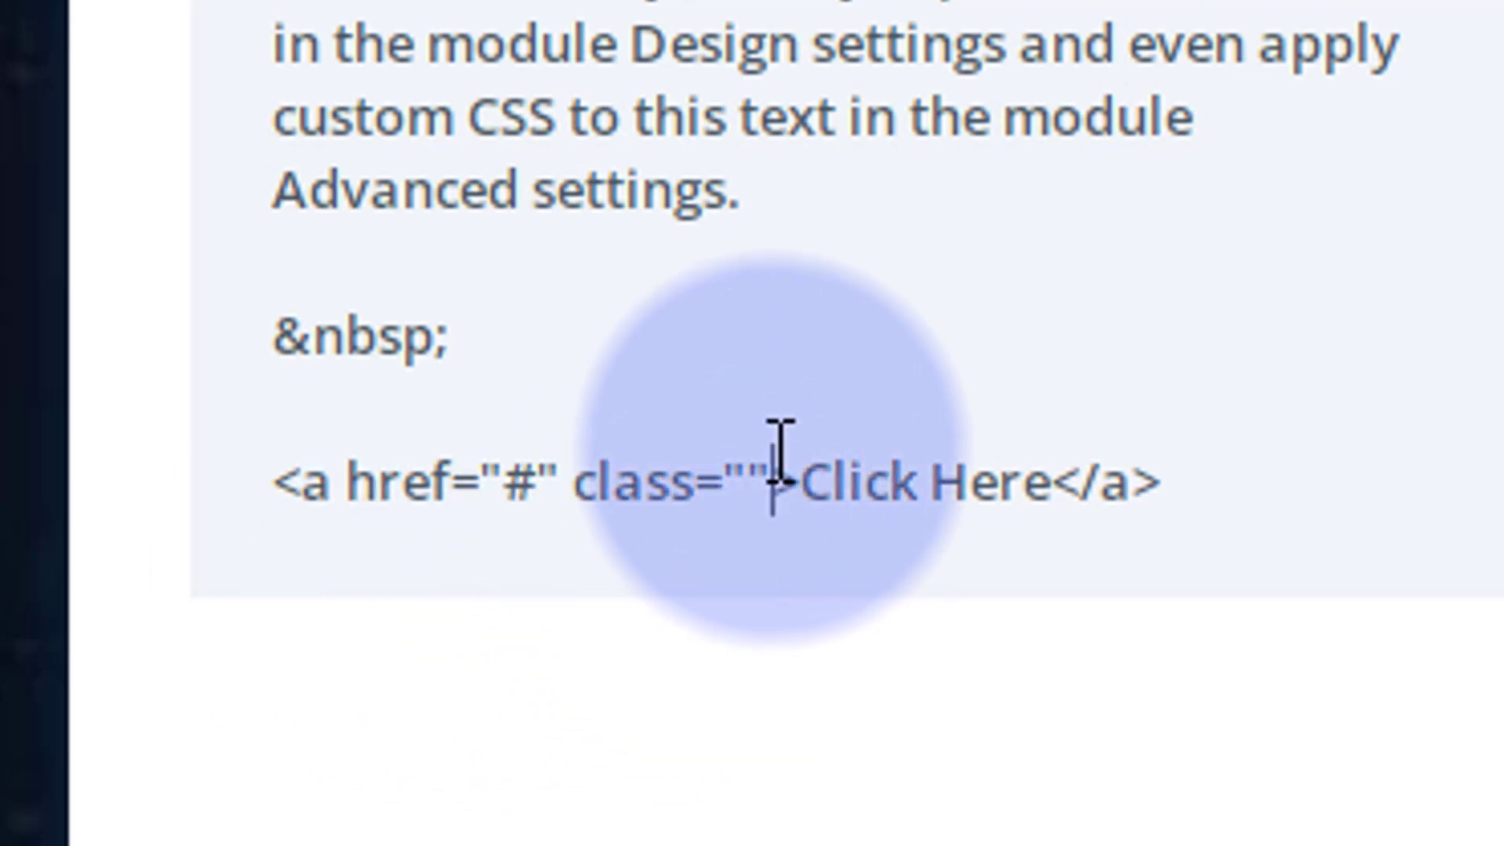
{"action": "left_click", "coordinate": [748, 454]}
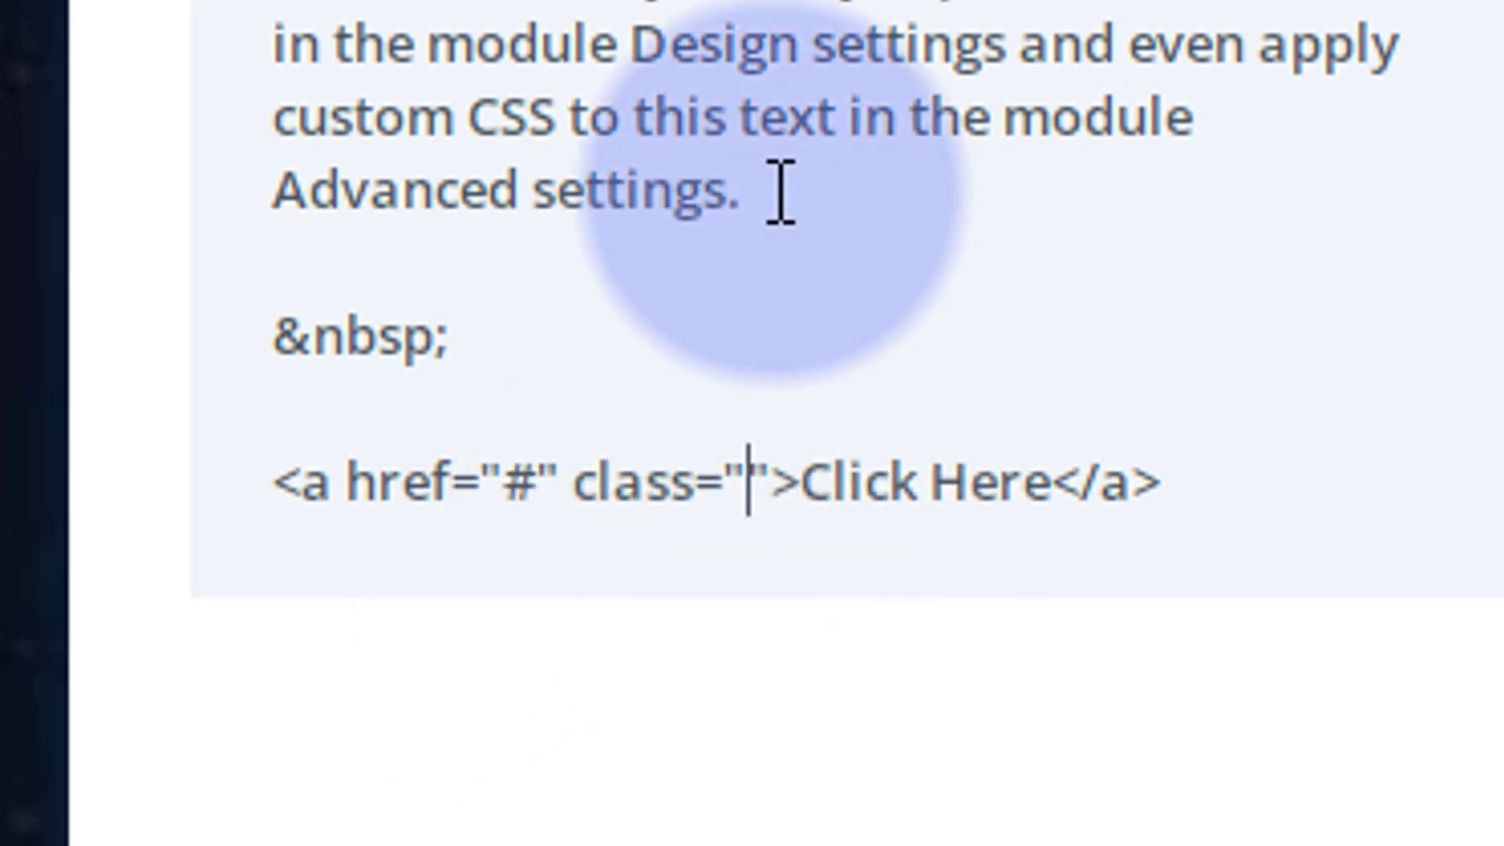
{"action": "type", "text": "et"}
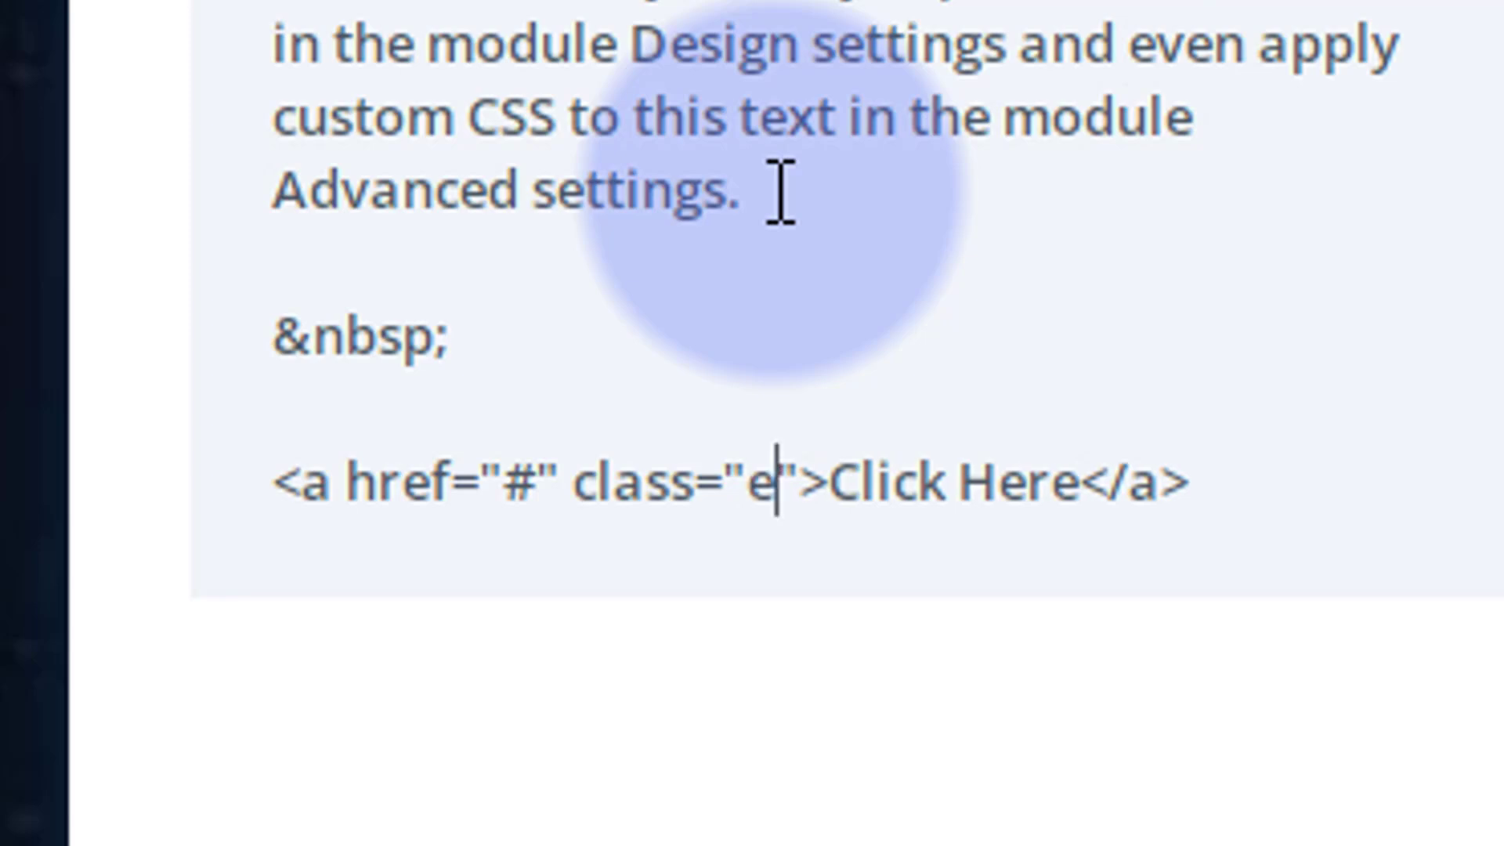
{"action": "type", "text": "_pb"}
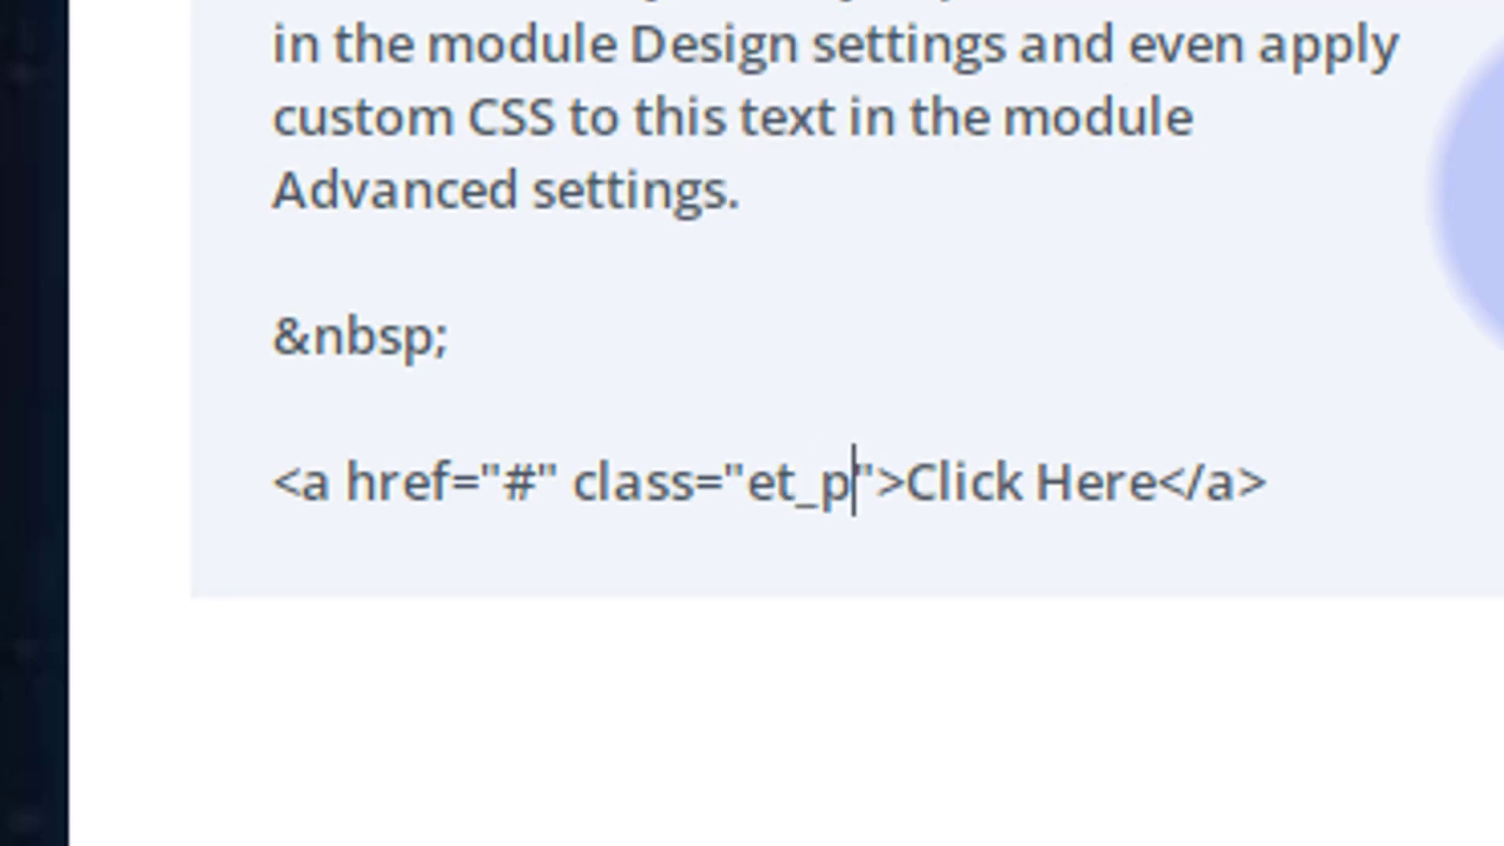
{"action": "type", "text": "_"}
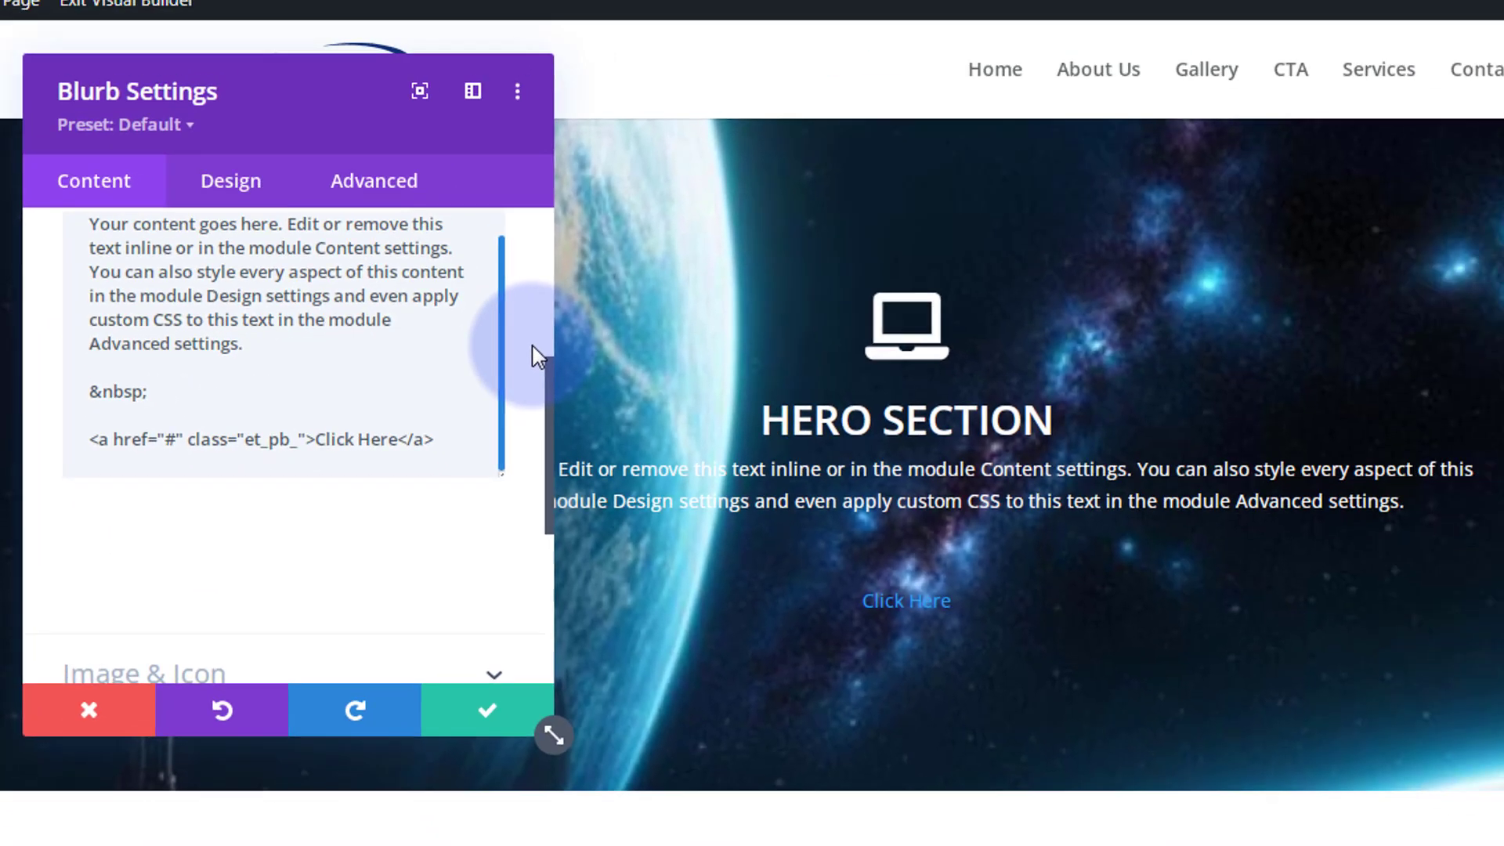
{"action": "type", "text": "button"}
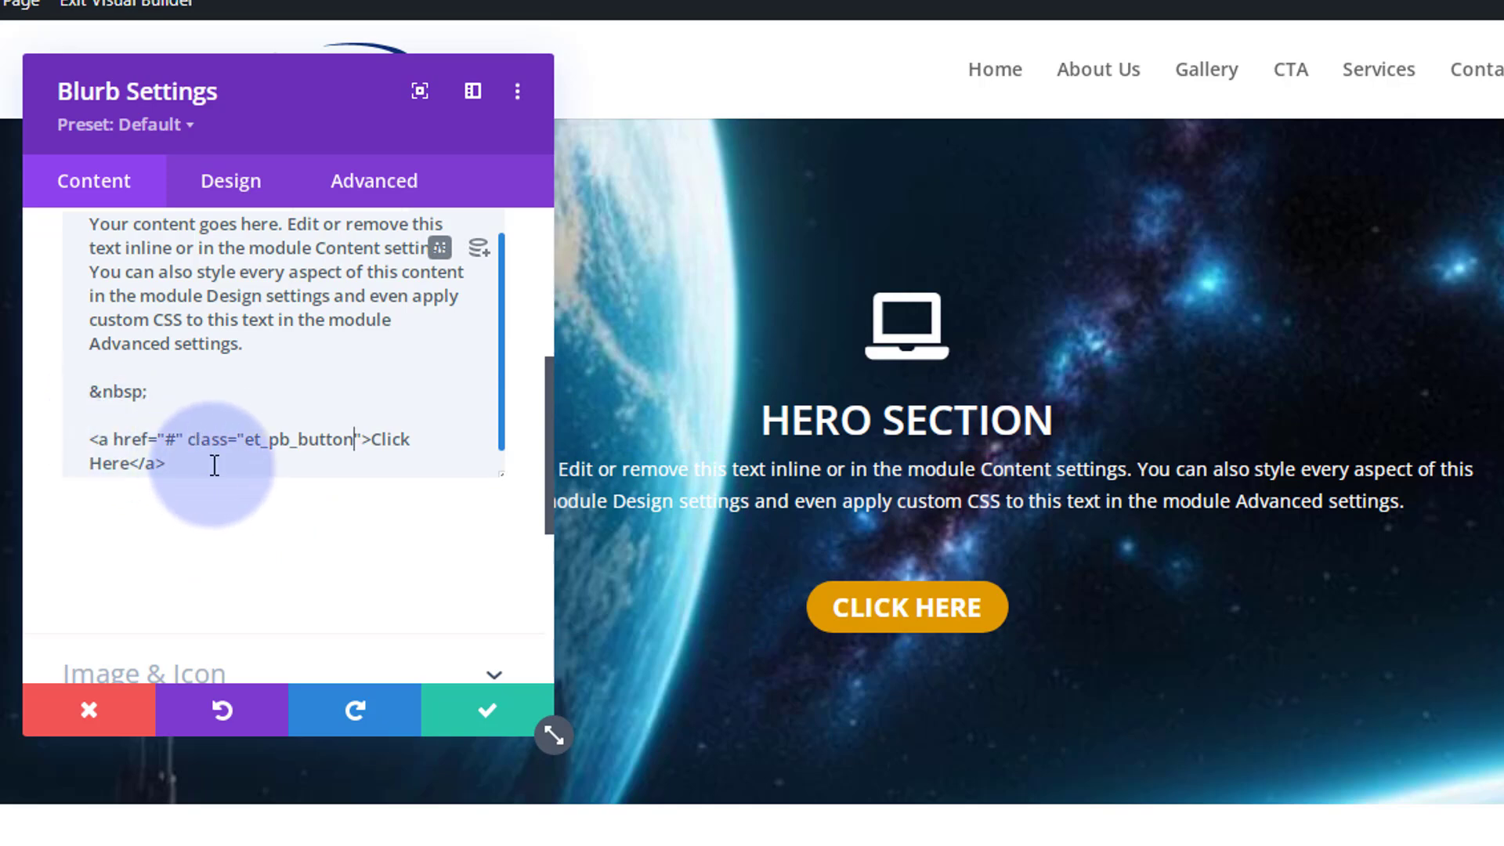
{"action": "left_click_drag", "start_coordinate": [188, 437], "coordinate": [362, 436]}
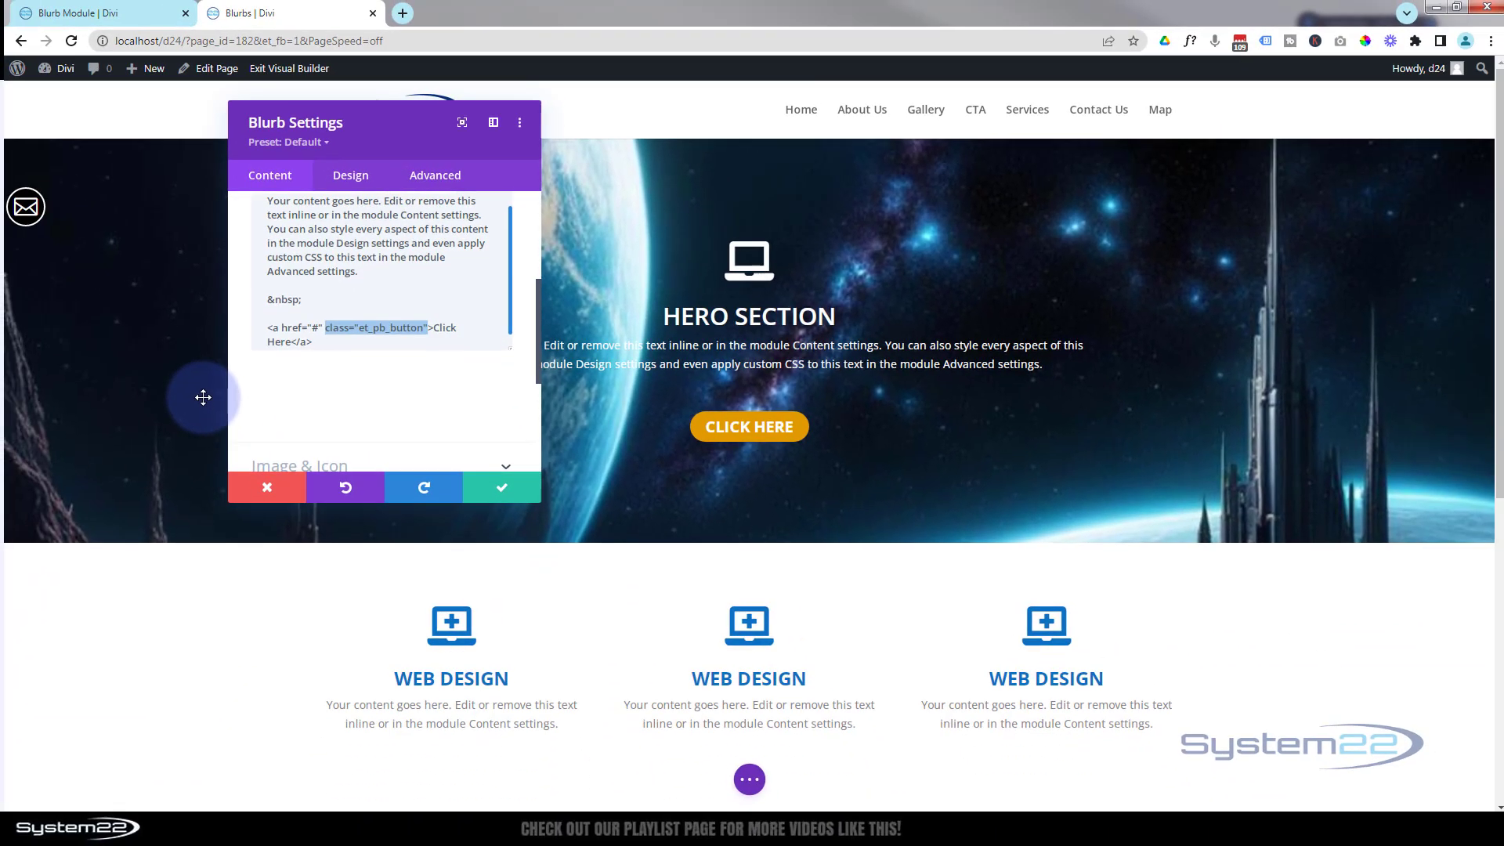
{"action": "left_click", "coordinate": [504, 487]}
Save the page with the new hero link button as a draft and leave the Visual Builder
{"action": "left_click", "coordinate": [749, 781]}
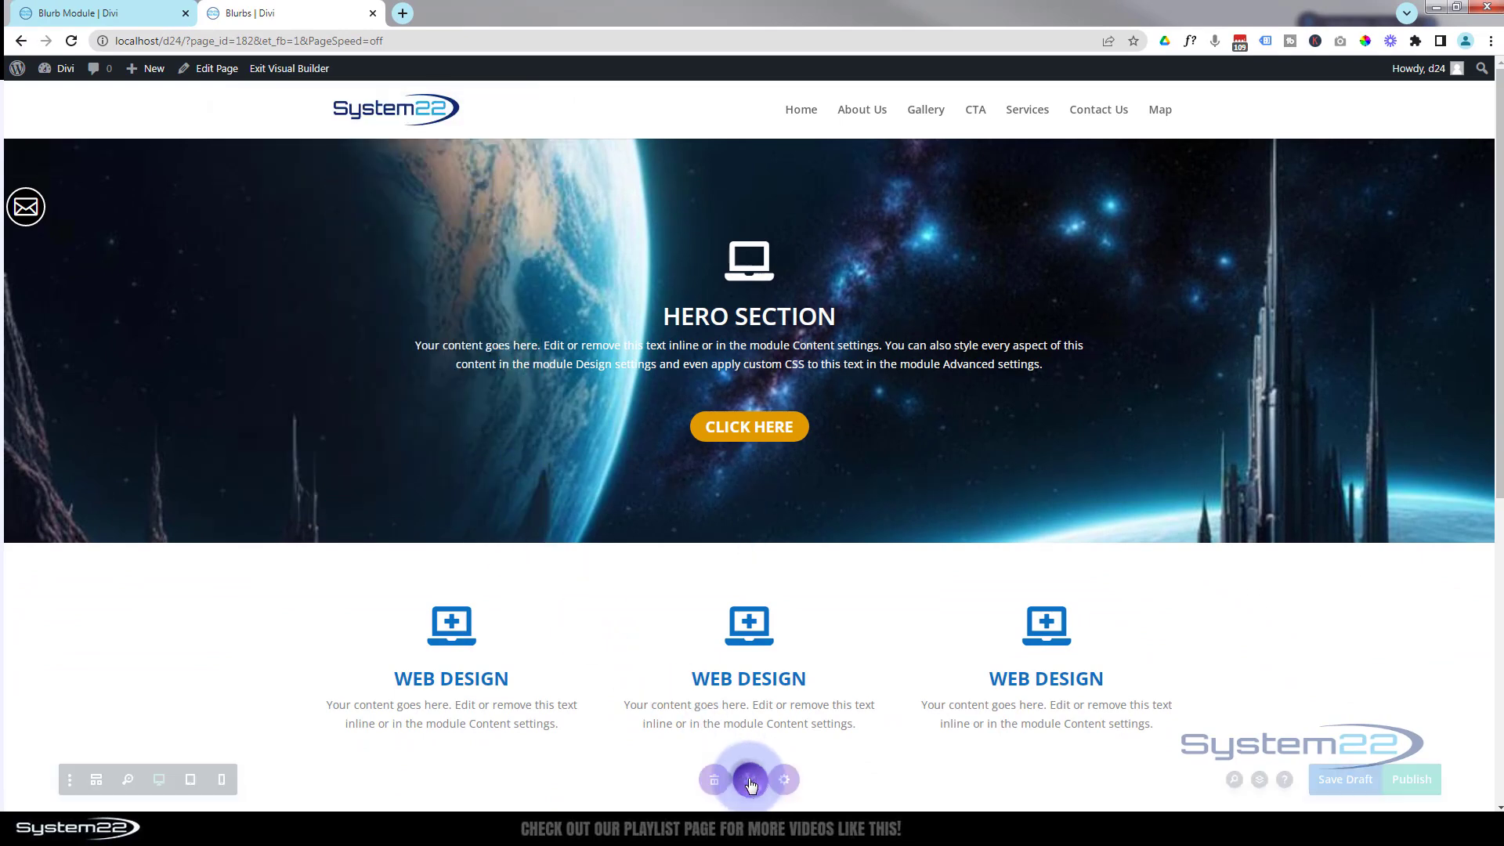
{"action": "left_click", "coordinate": [1368, 780]}
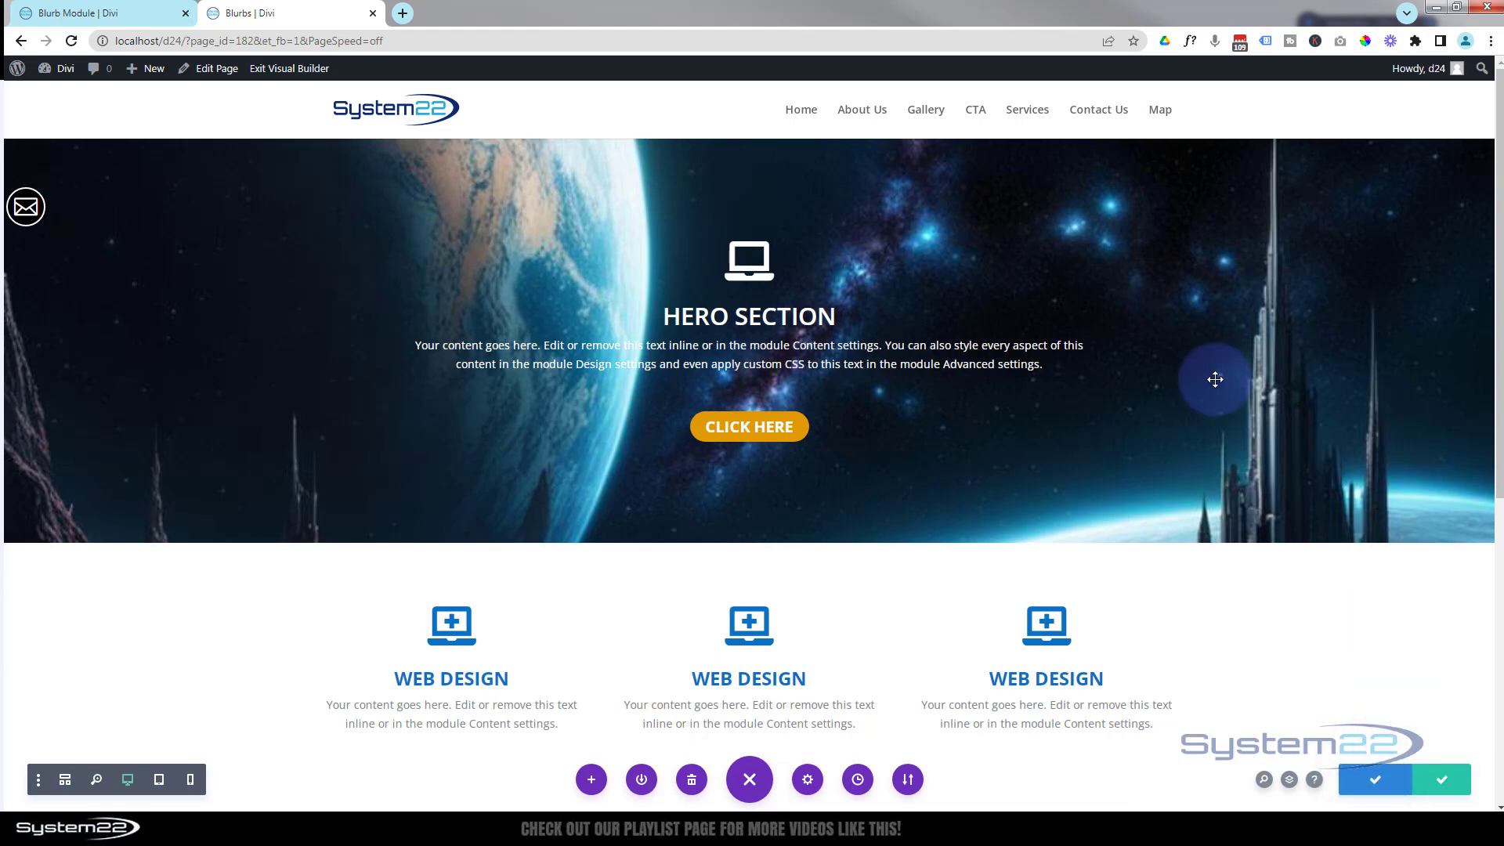
{"action": "left_click", "coordinate": [296, 70]}
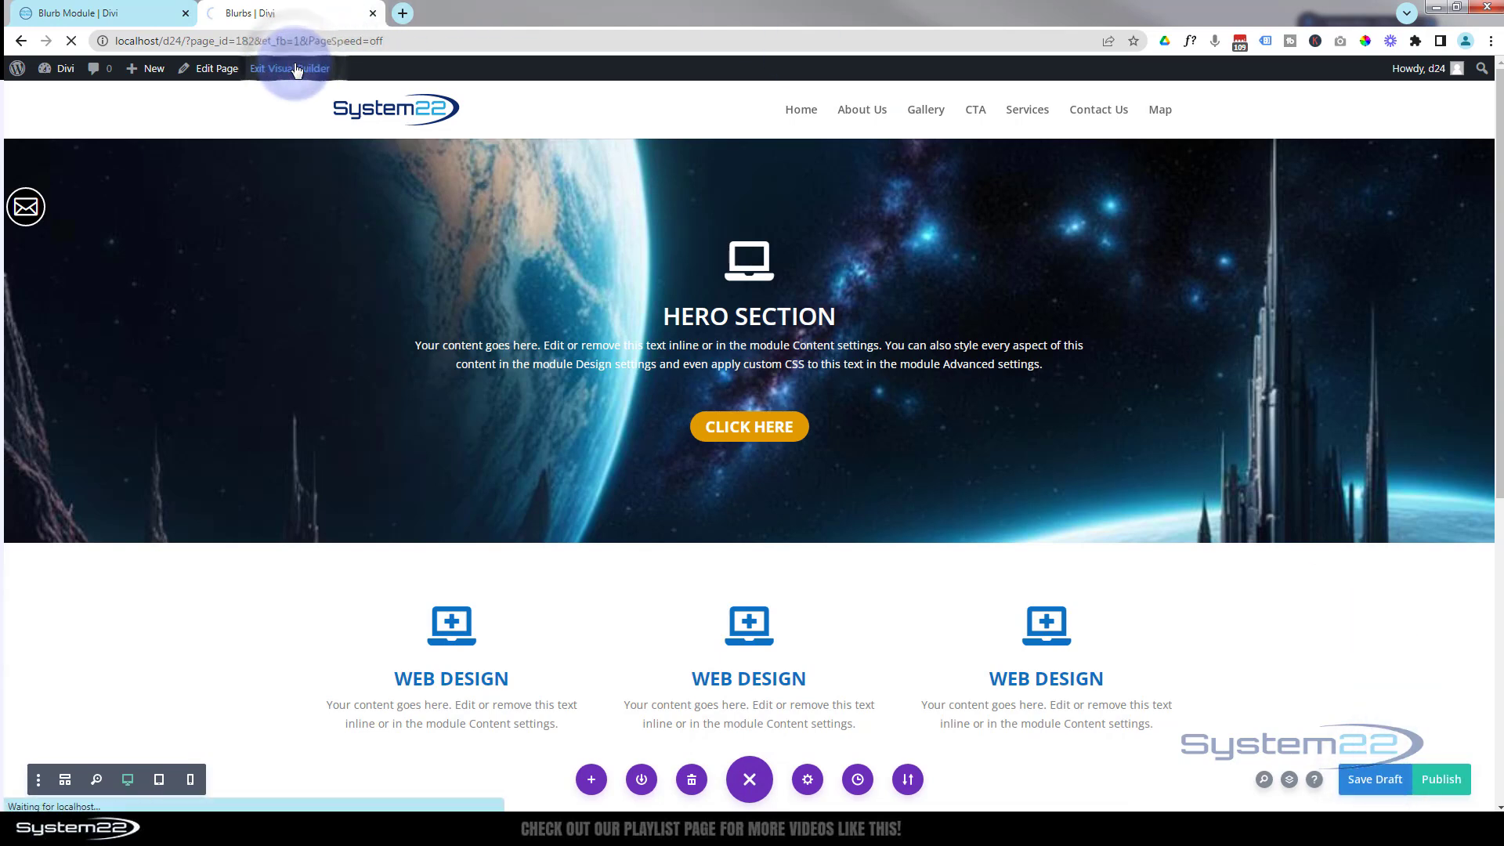
Review the blurb examples on the finished Blurb Module page, from the hero section to the image overlay blurbs
{"action": "left_click", "coordinate": [145, 15]}
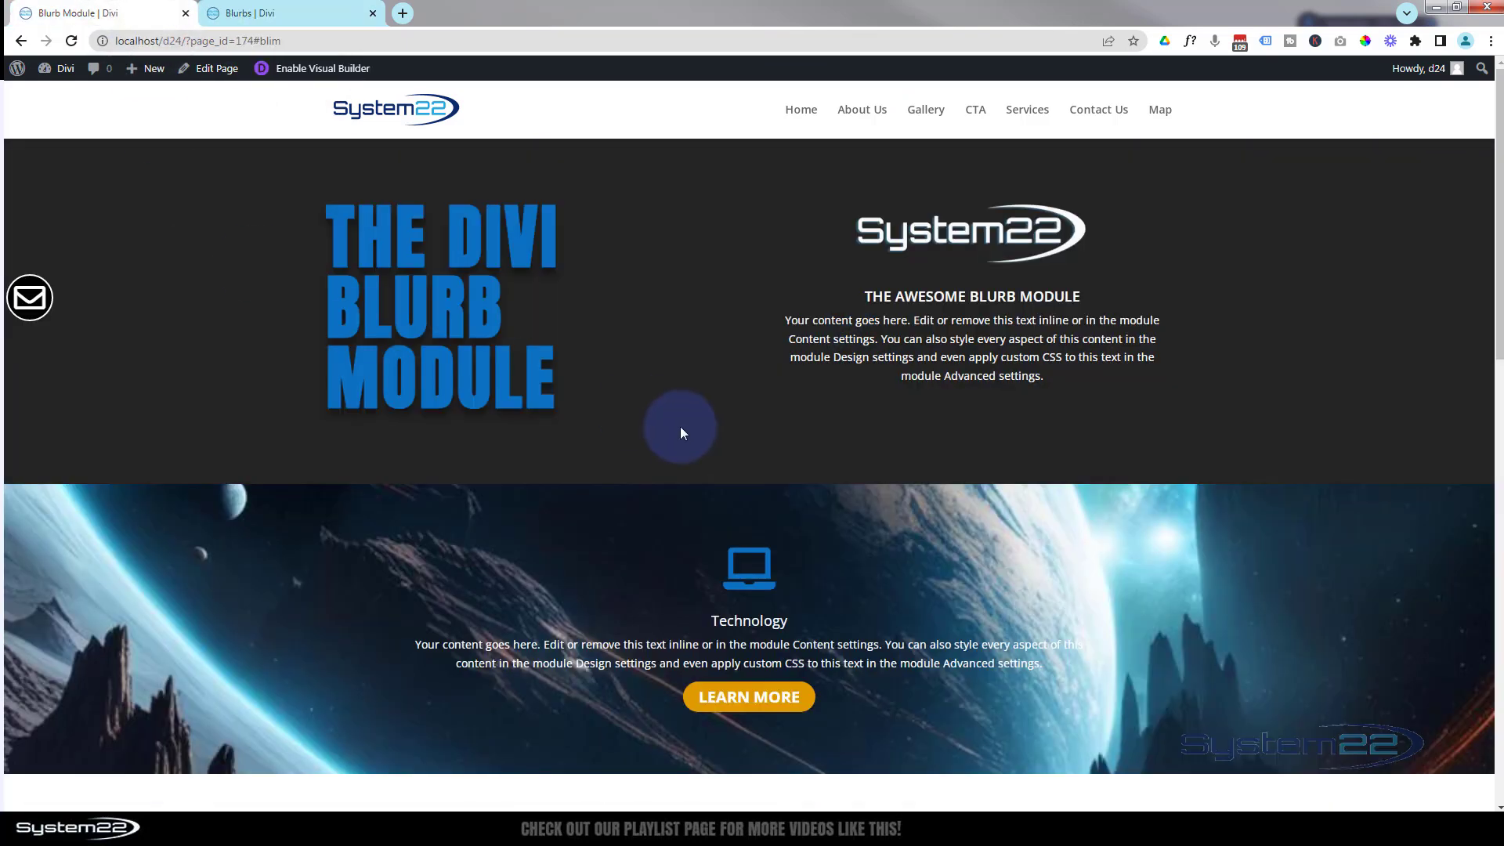
{"action": "scroll", "coordinate": [681, 427], "scroll_direction": "down", "scroll_amount": 4}
{"action": "scroll", "coordinate": [681, 407], "scroll_direction": "down", "scroll_amount": 9}
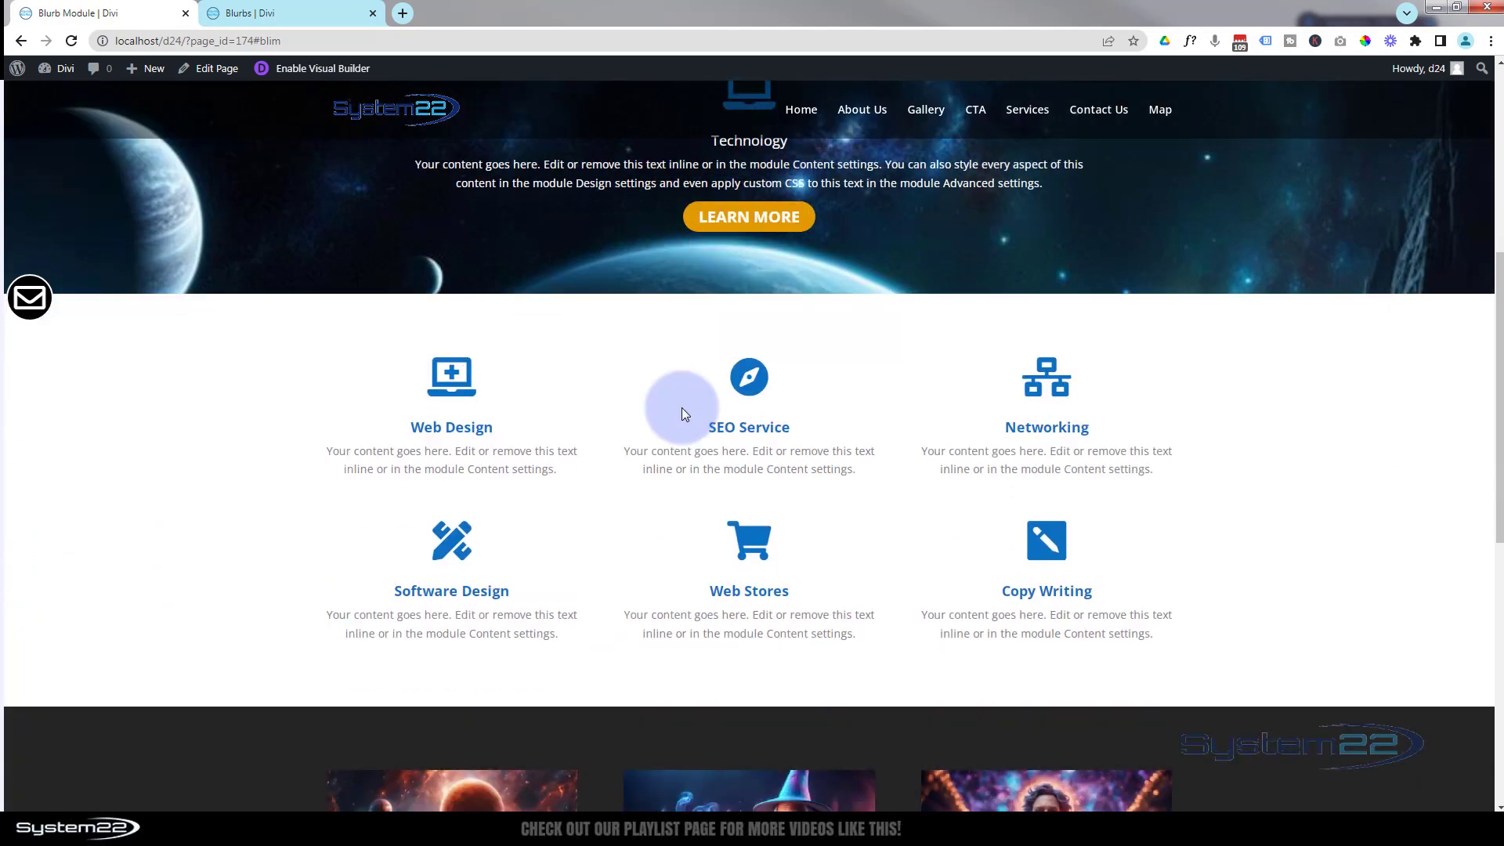
{"action": "scroll", "coordinate": [683, 412], "scroll_direction": "down", "scroll_amount": 2}
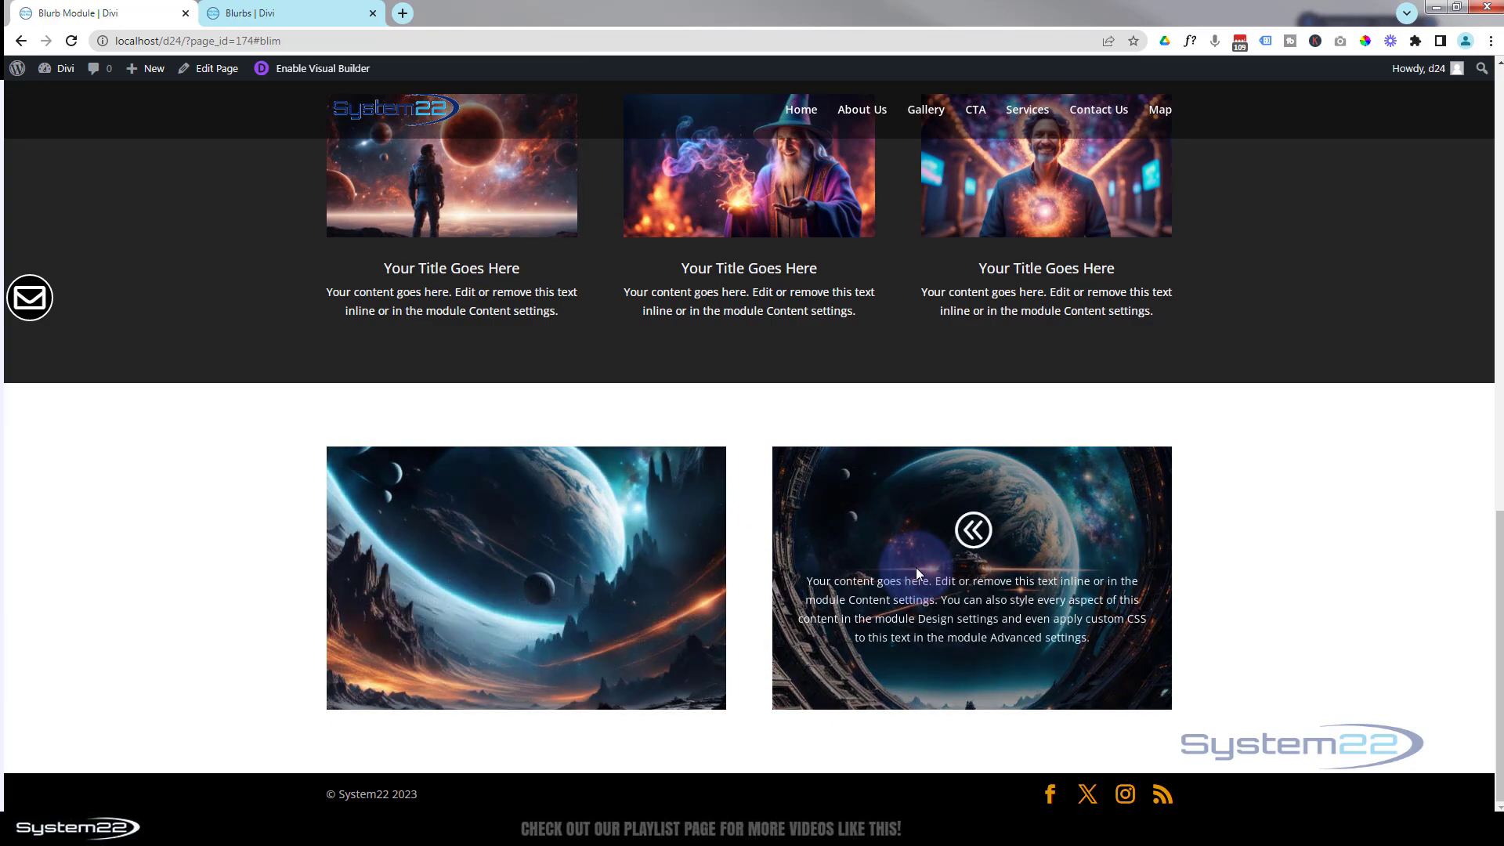
{"action": "scroll", "coordinate": [121, 472], "scroll_direction": "up", "scroll_amount": 10}
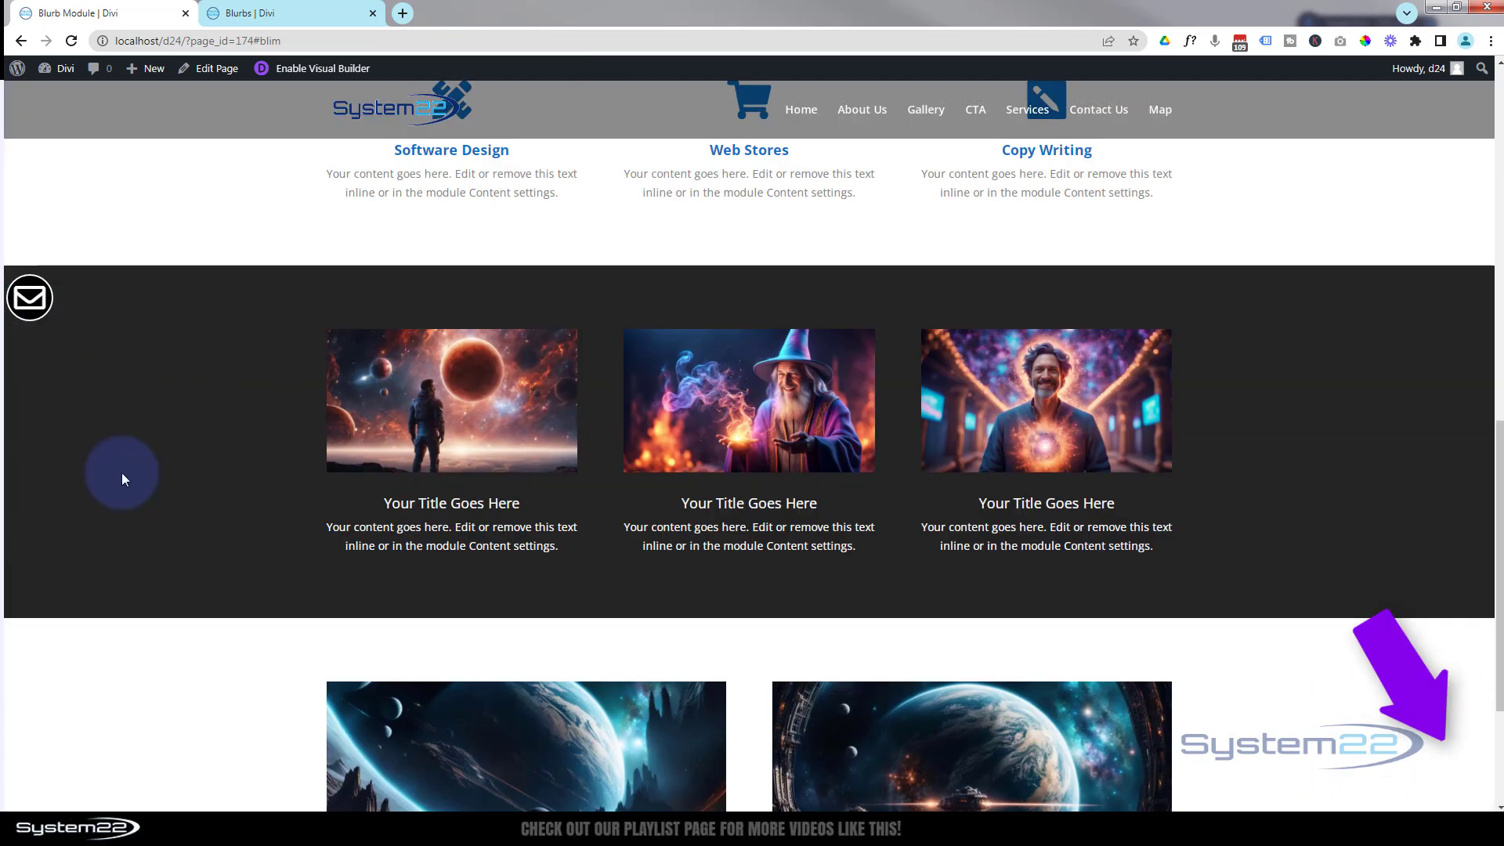
{"action": "scroll", "coordinate": [121, 473], "scroll_direction": "up", "scroll_amount": 5}
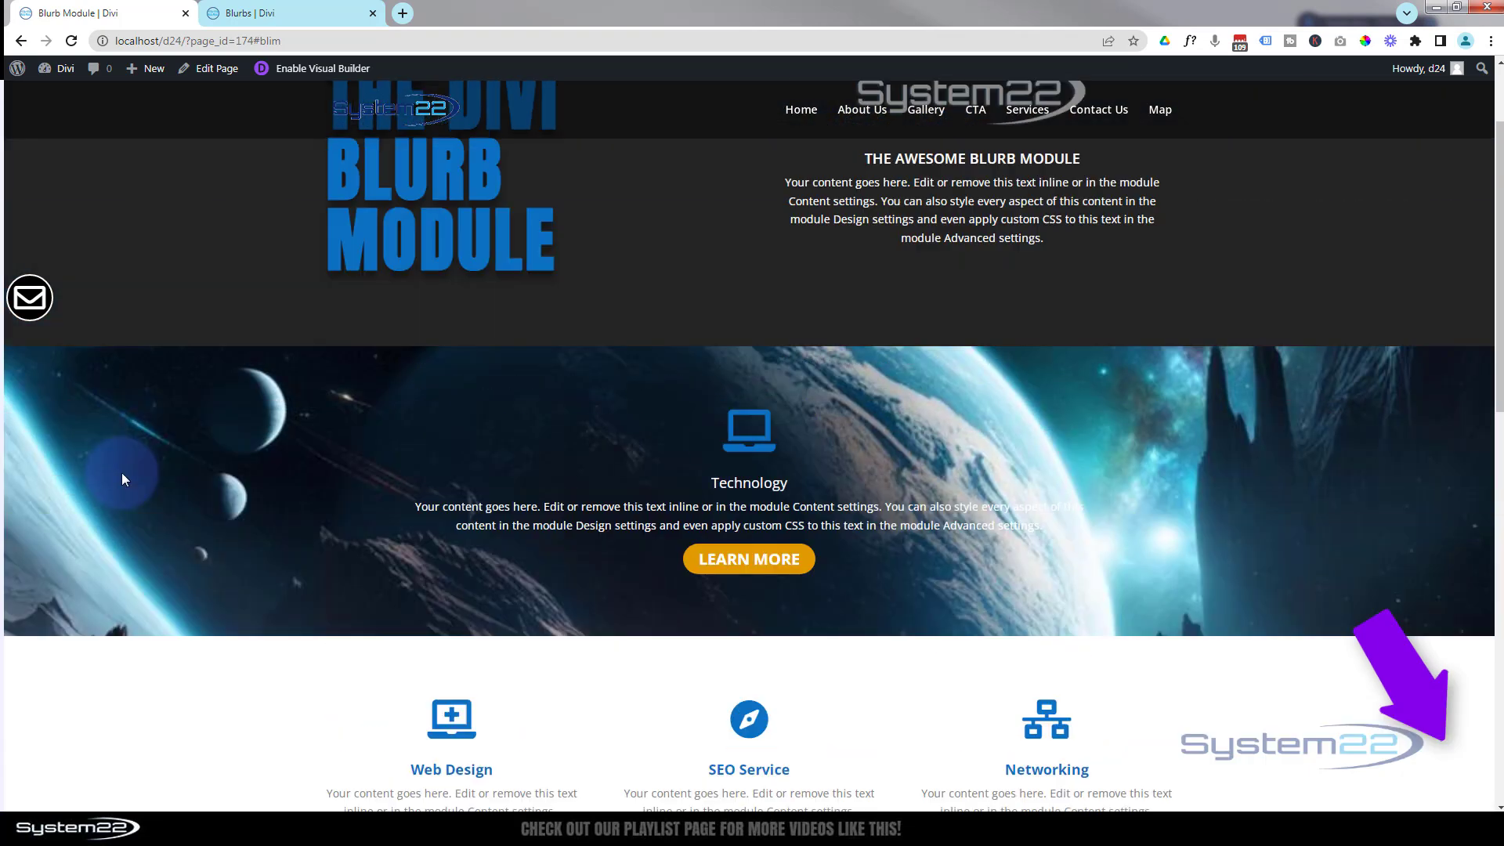